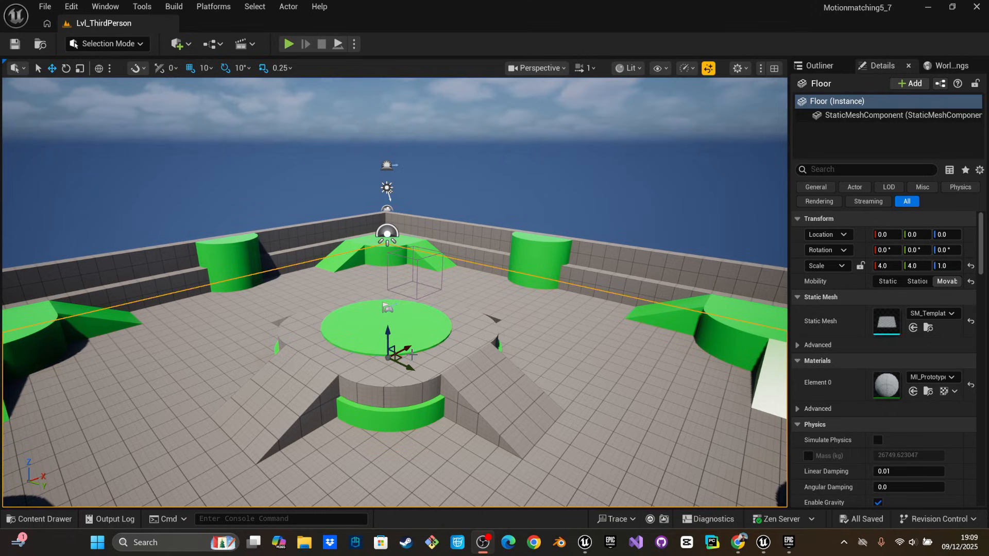
Play-test the third-person level from a spot on the floor, running and jumping the character around, and end the session
right_drag(412, 404, 363, 426)
right_click(413, 404)
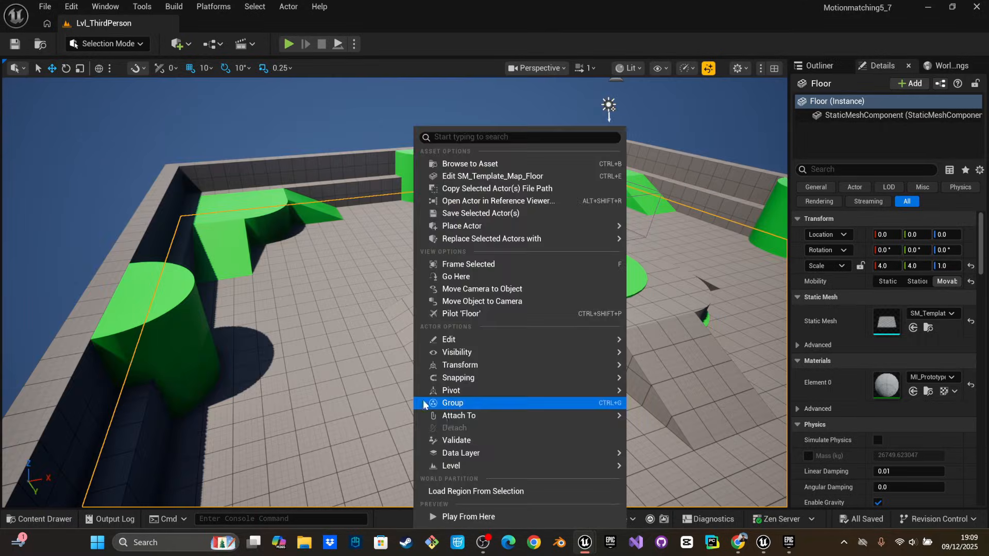
click(513, 518)
key(w)
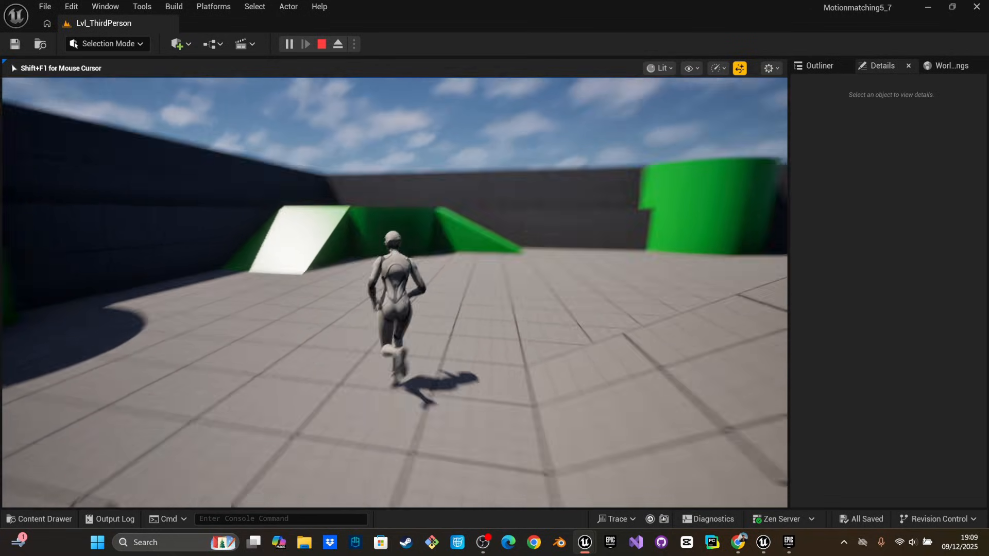
key(w)
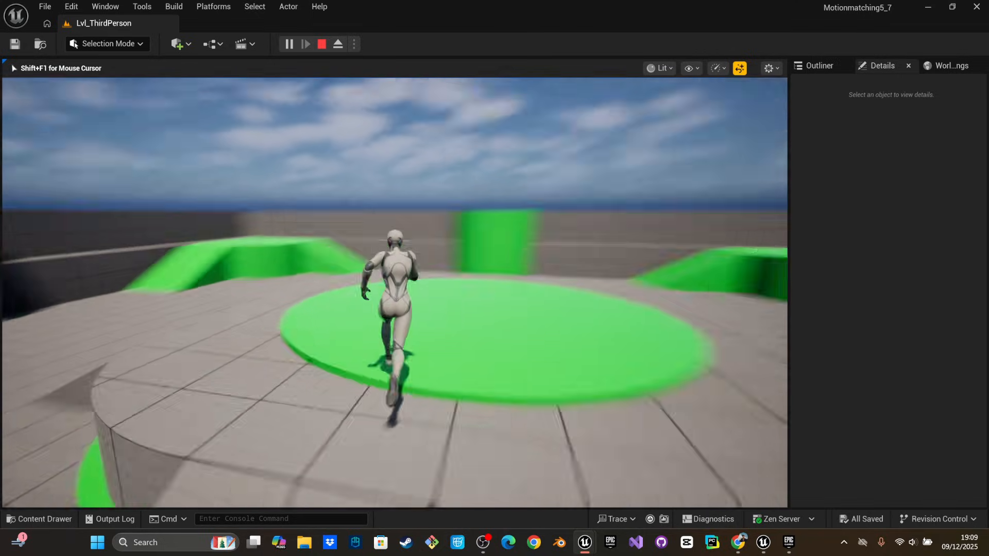
key(s)
key(w)
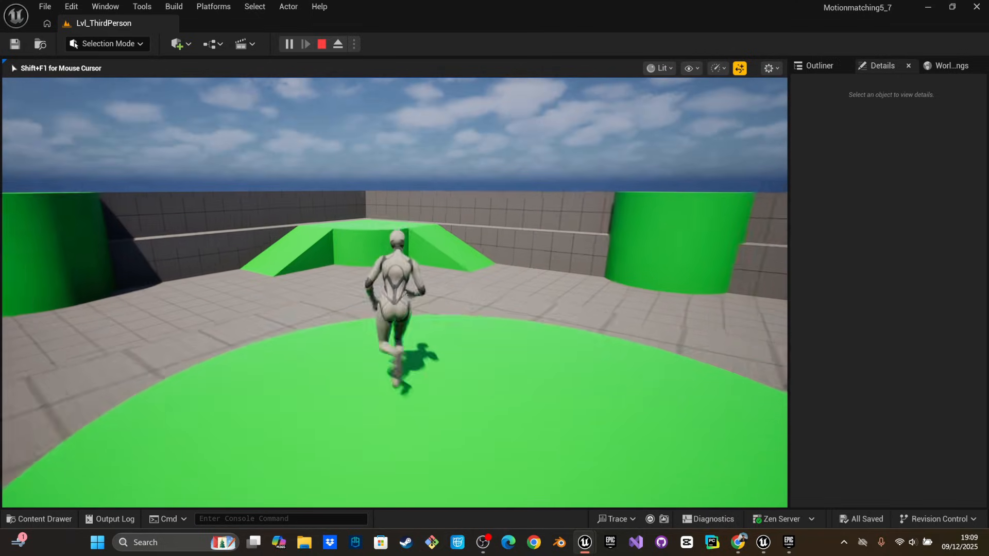
key(space)
key(w)
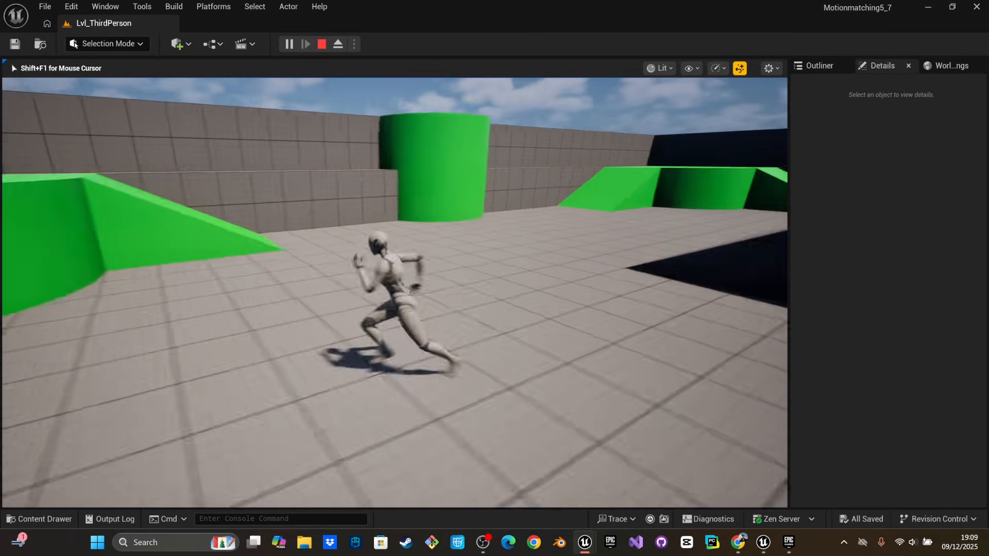
key(w)
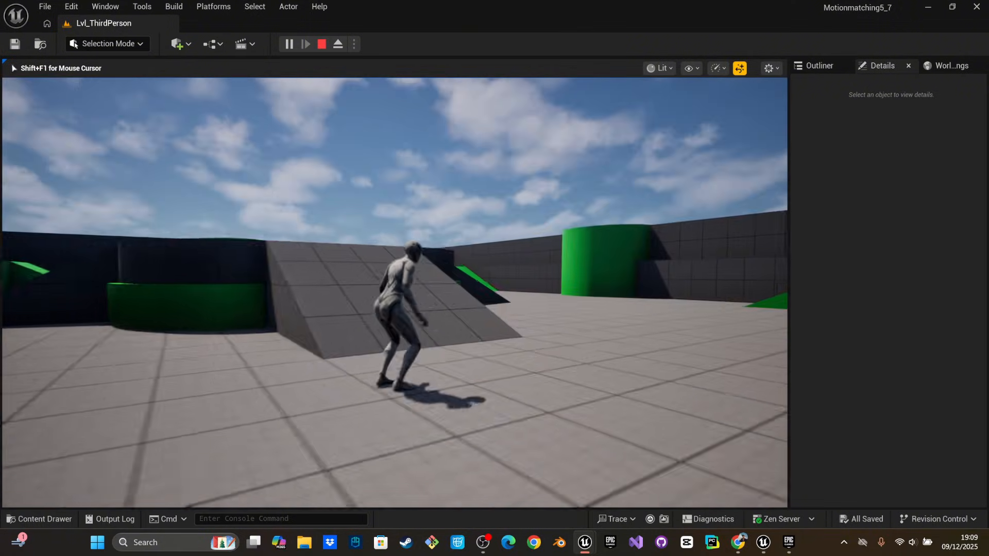
key(w)
key(d)
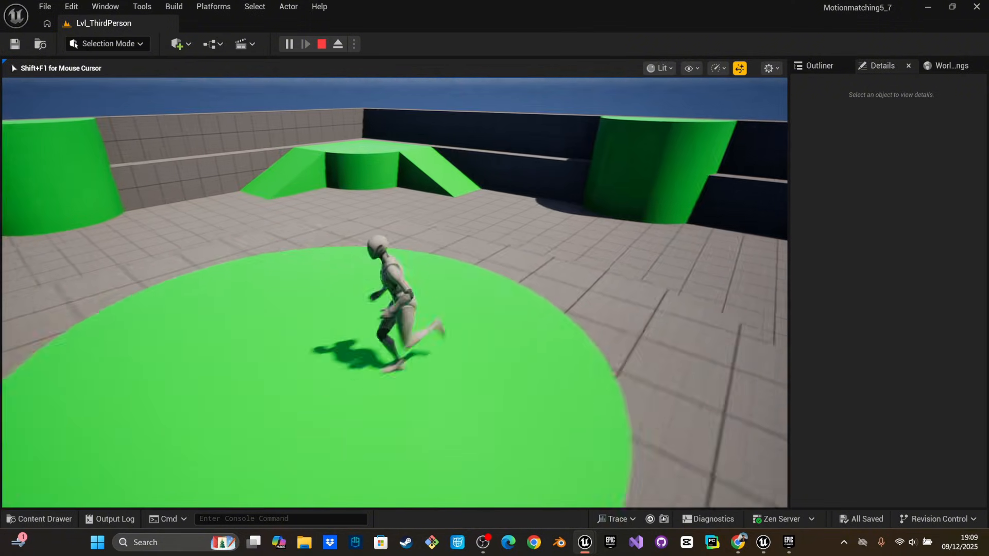
key(w)
key(w)
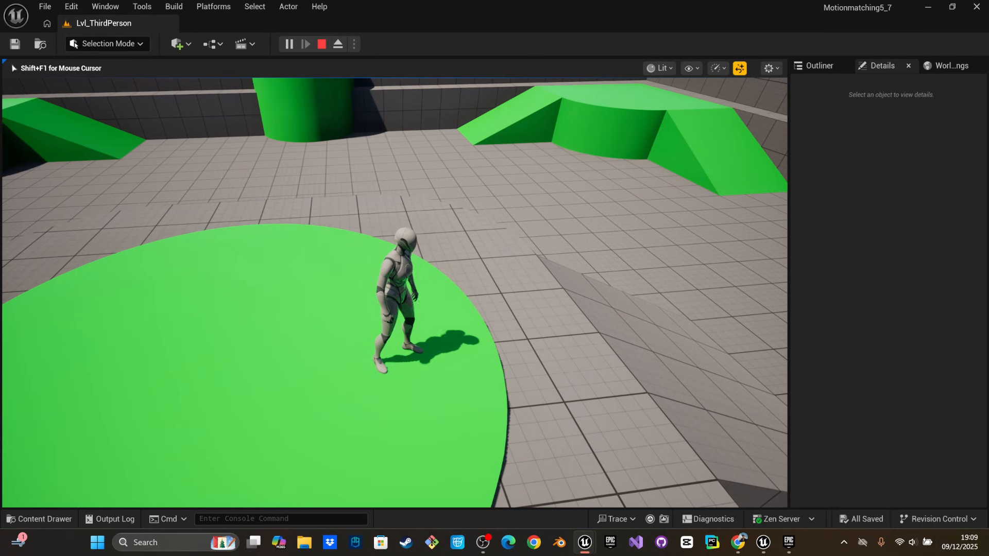
key(Escape)
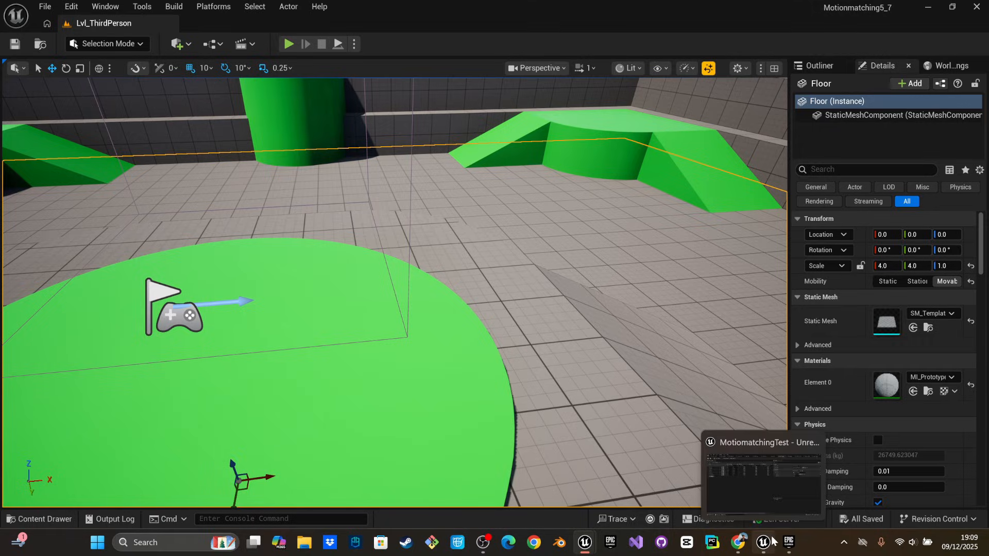
Switch to the Epic Games Launcher, view the project creation settings for Game Animation Sample without creating a project, and minimize the launcher
click(792, 450)
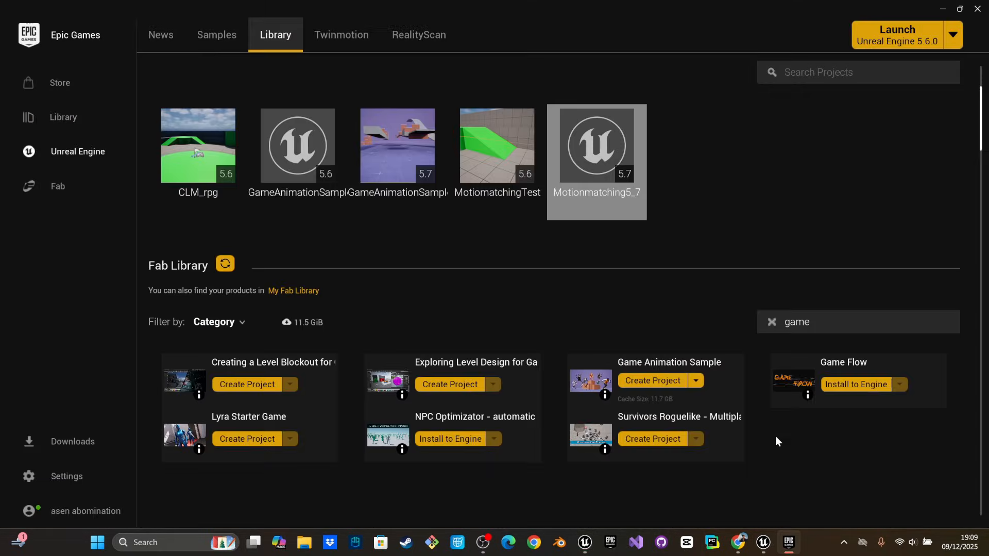
click(653, 380)
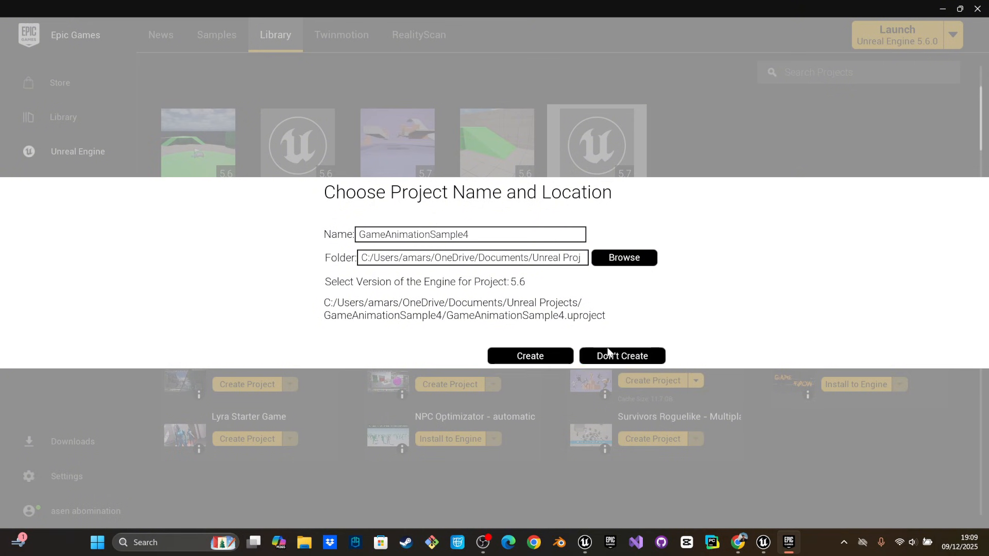
click(637, 354)
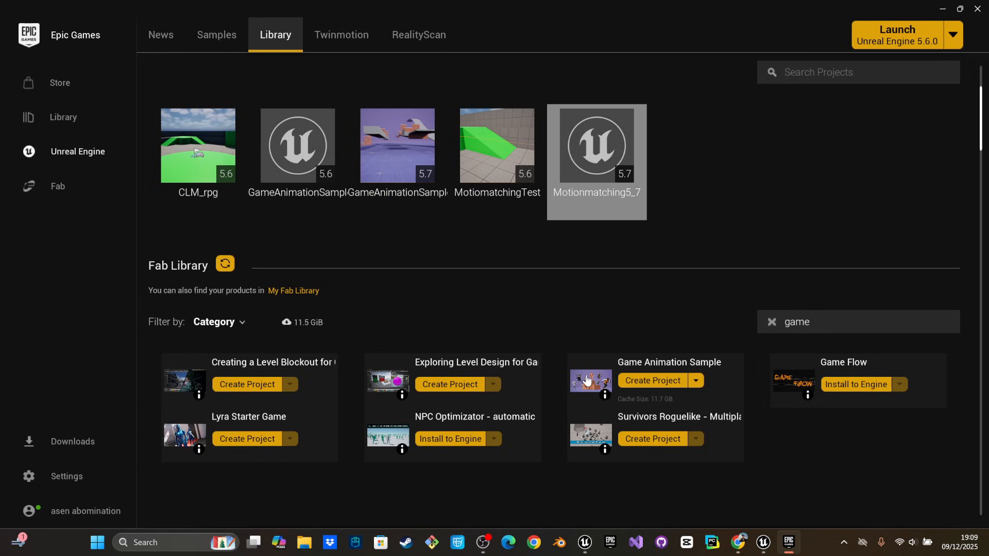
click(939, 7)
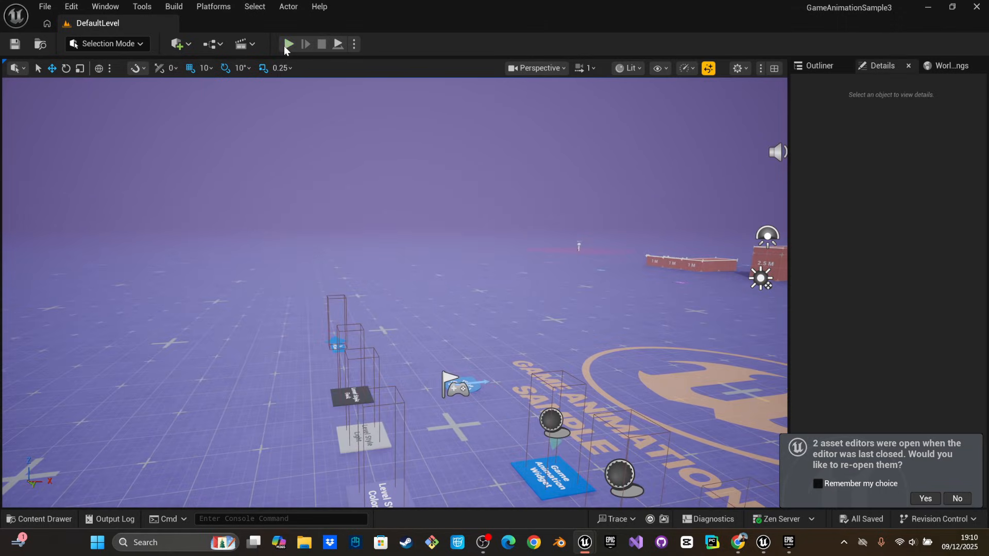
Play-test the DefaultLevel in the GameAnimationSample3 project, end the session and close the Game Animation Widget
click(289, 43)
key(w)
key(d)
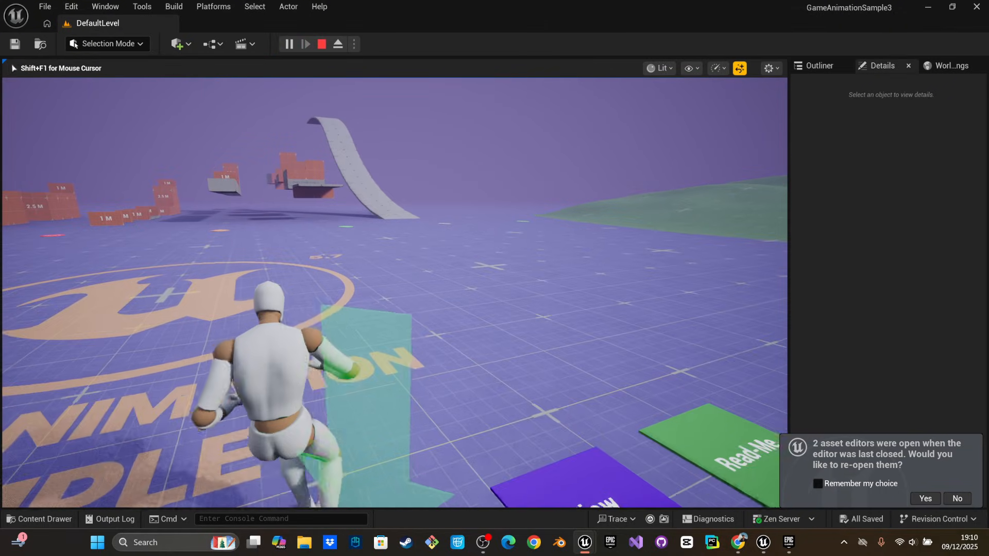
key(Escape)
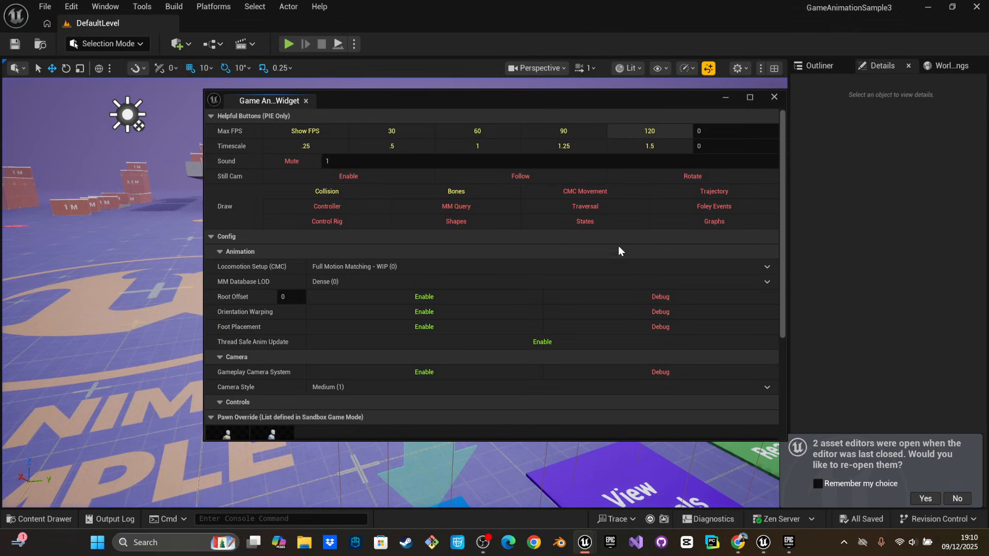
click(774, 97)
Browse to Content/Characters/UEFN_Mannequin/Animations and decline re-opening the previously open asset editors
key(s)
right_drag(675, 170, 556, 139)
key(w)
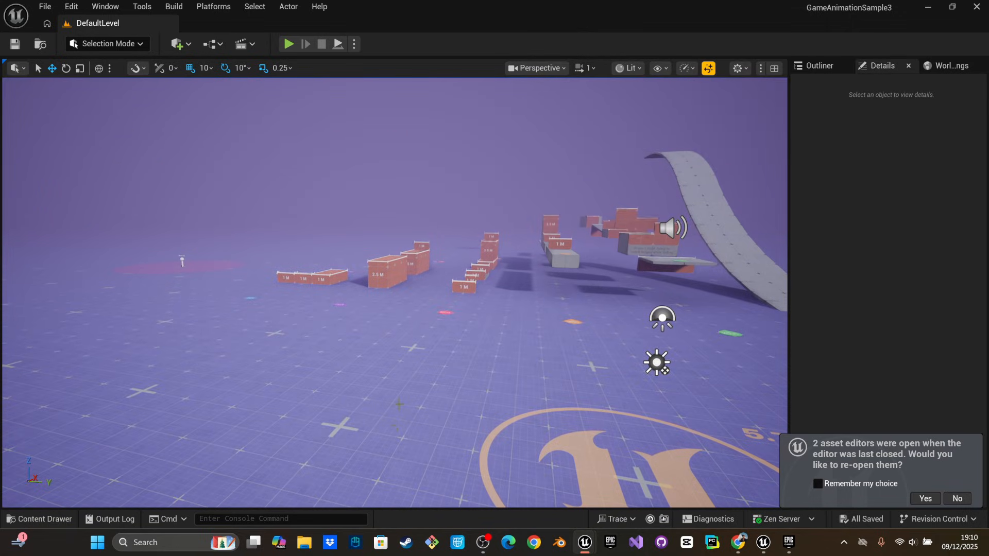
key(ctrl+space)
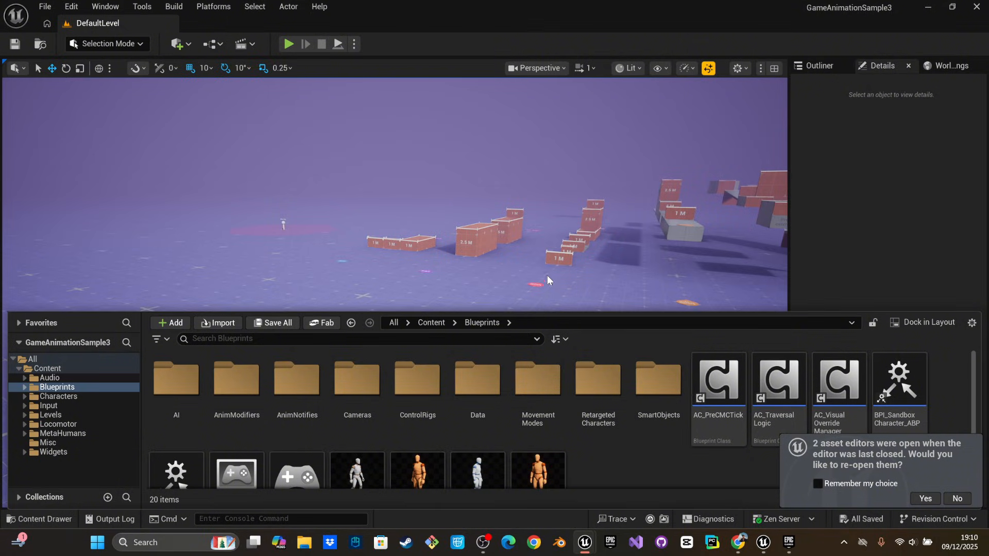
click(426, 323)
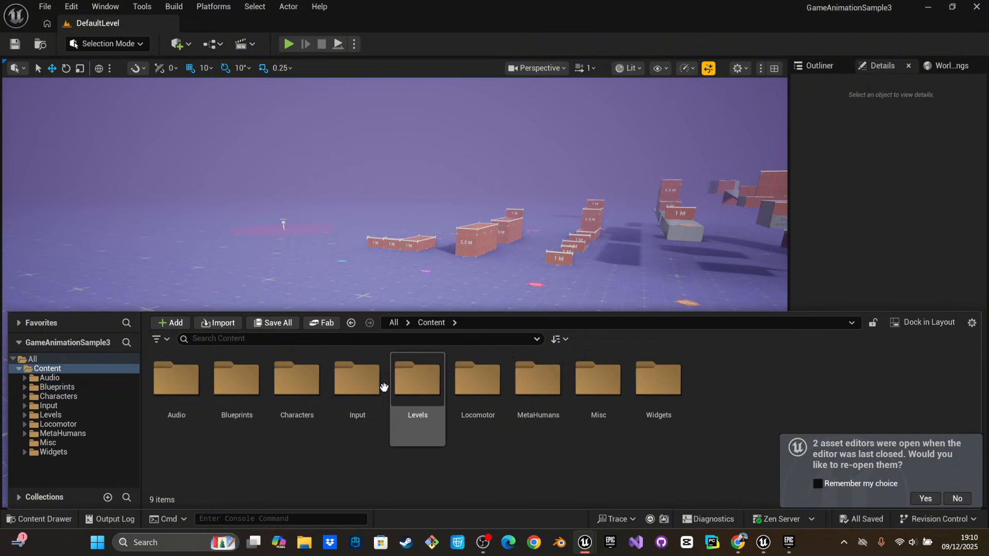
double_click(308, 394)
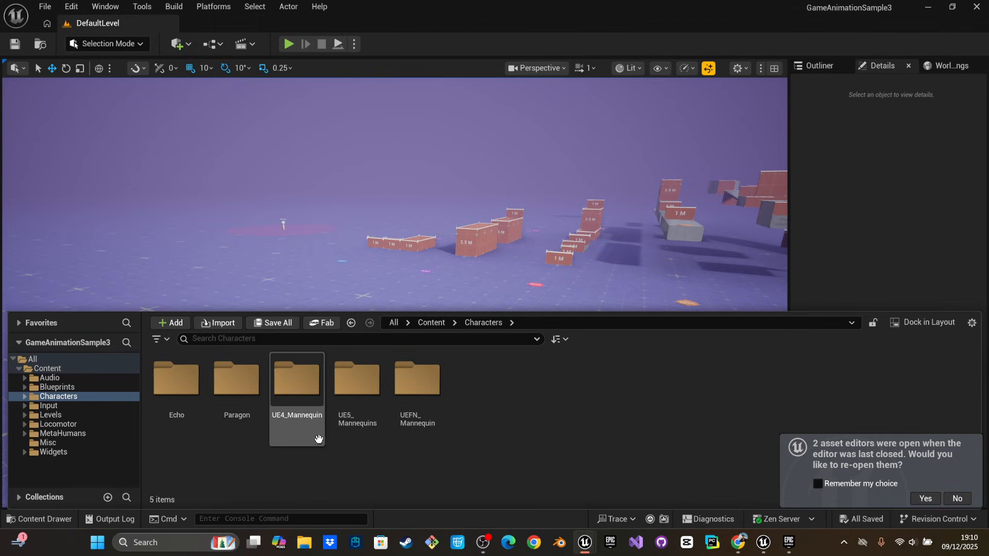
double_click(416, 383)
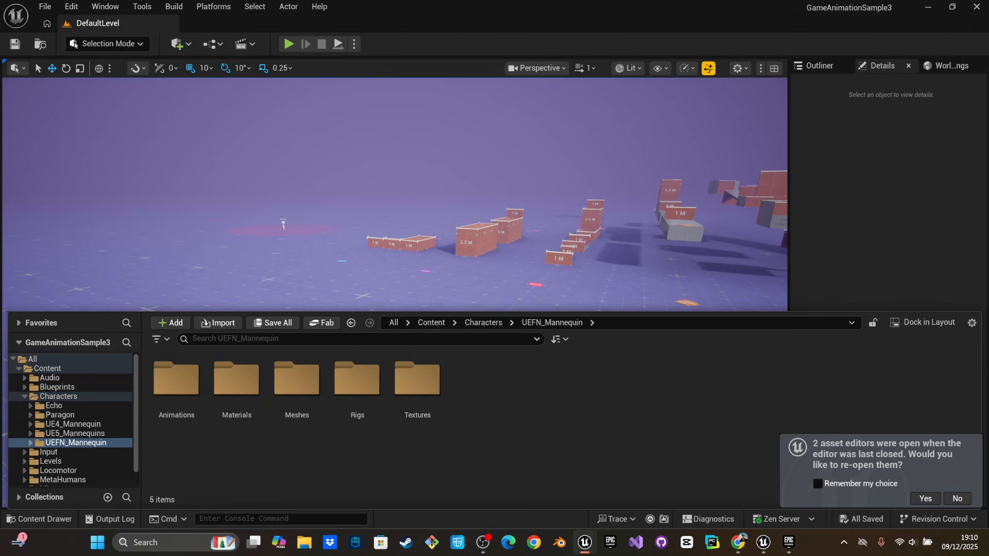
double_click(176, 381)
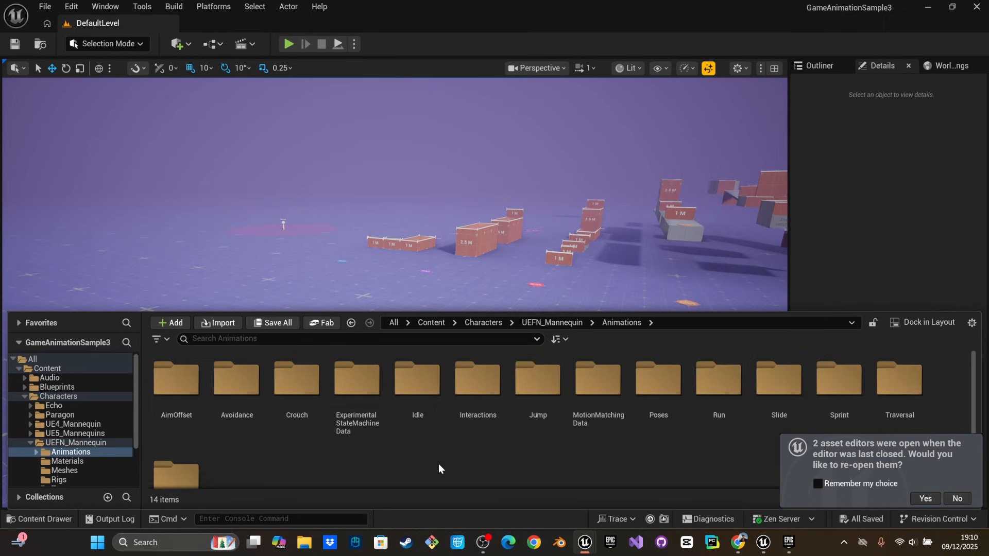
click(944, 498)
click(418, 379)
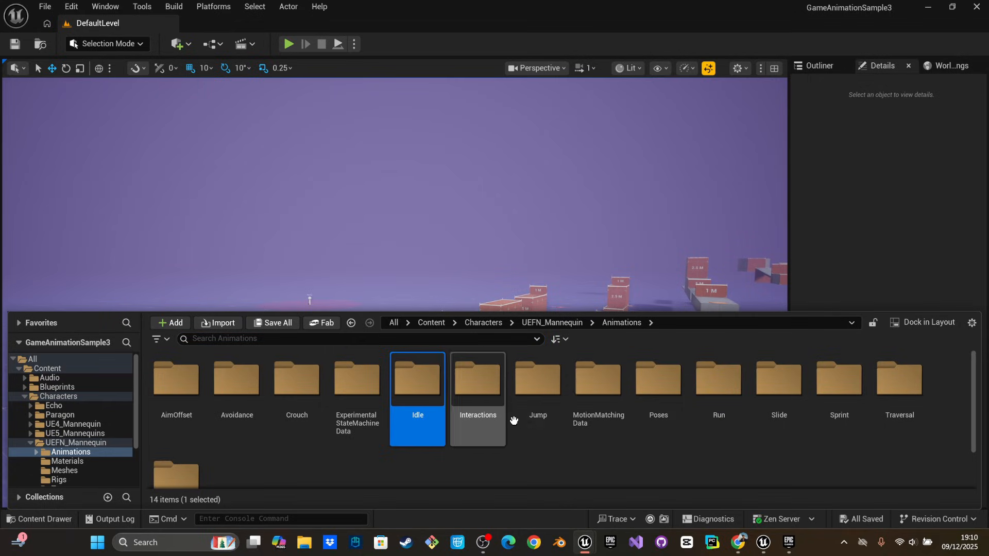
ctrl+click(538, 400)
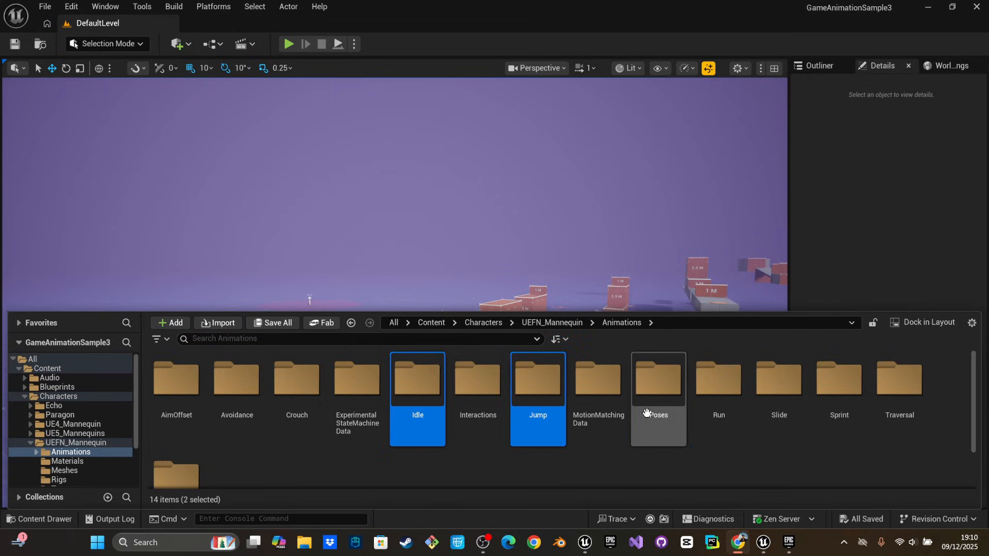
ctrl+click(713, 393)
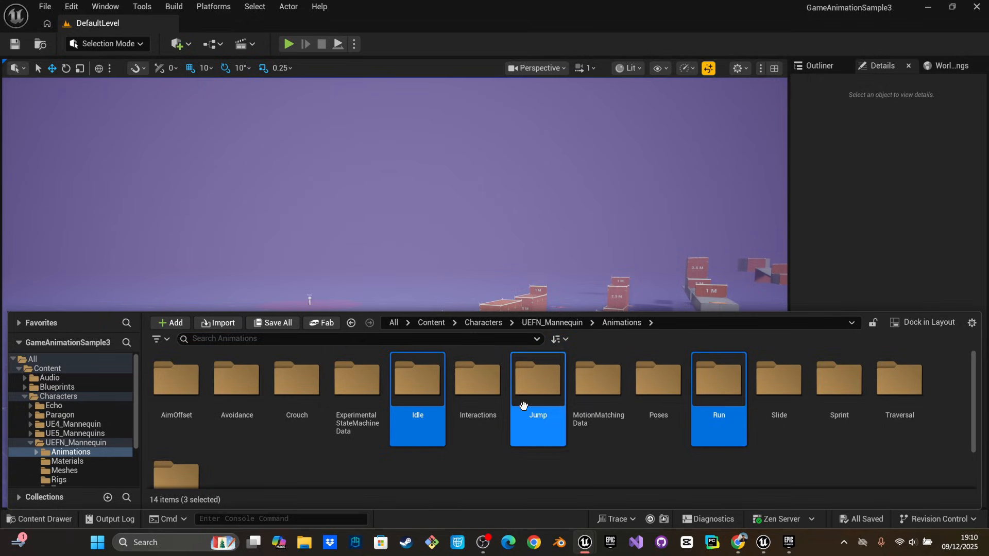
ctrl+click(176, 473)
scroll(268, 458, up, 1)
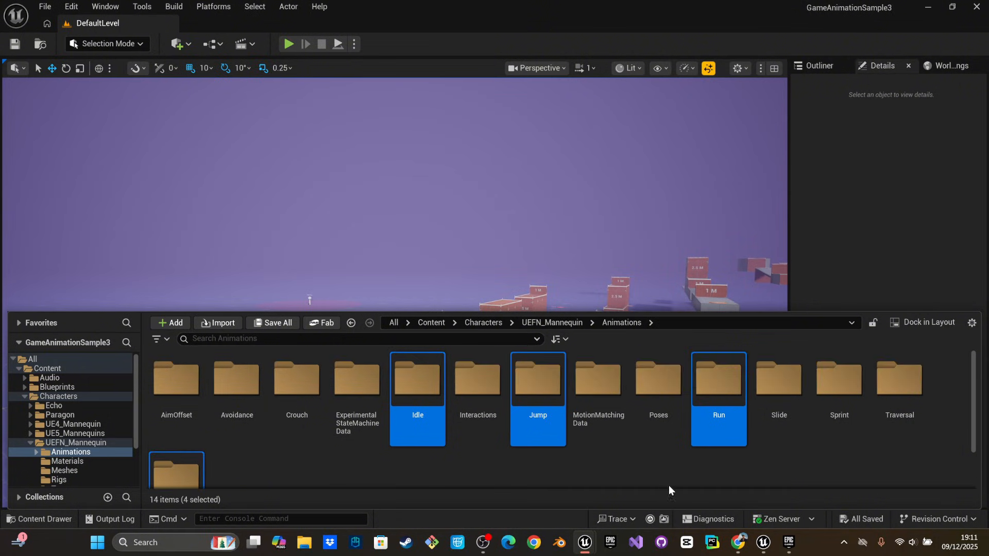
ctrl+click(307, 395)
scroll(452, 448, down, 1)
scroll(344, 474, up, 1)
click(335, 463)
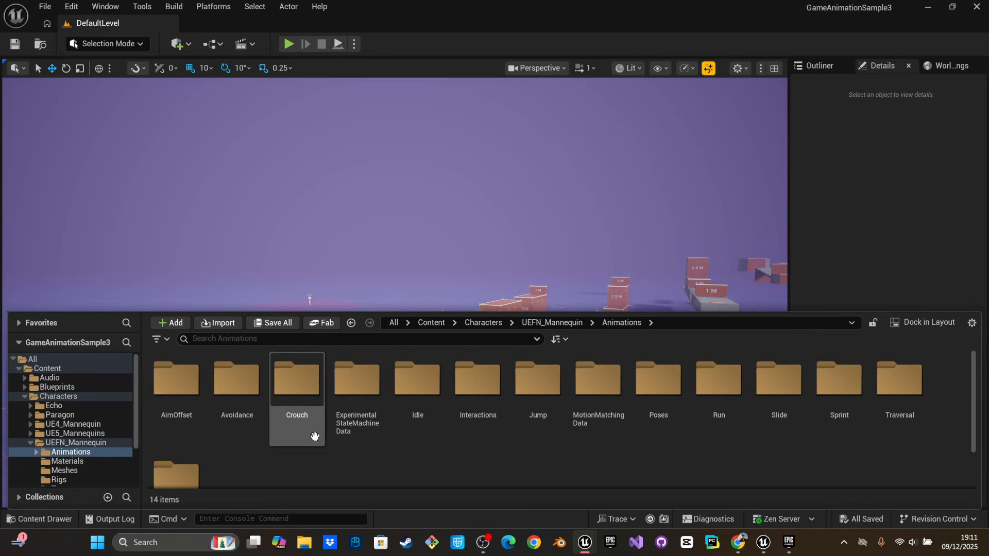
Select the Crouch, Idle, Jump, Run, Sprint and Walk animation folders and start migrating them
double_click(314, 437)
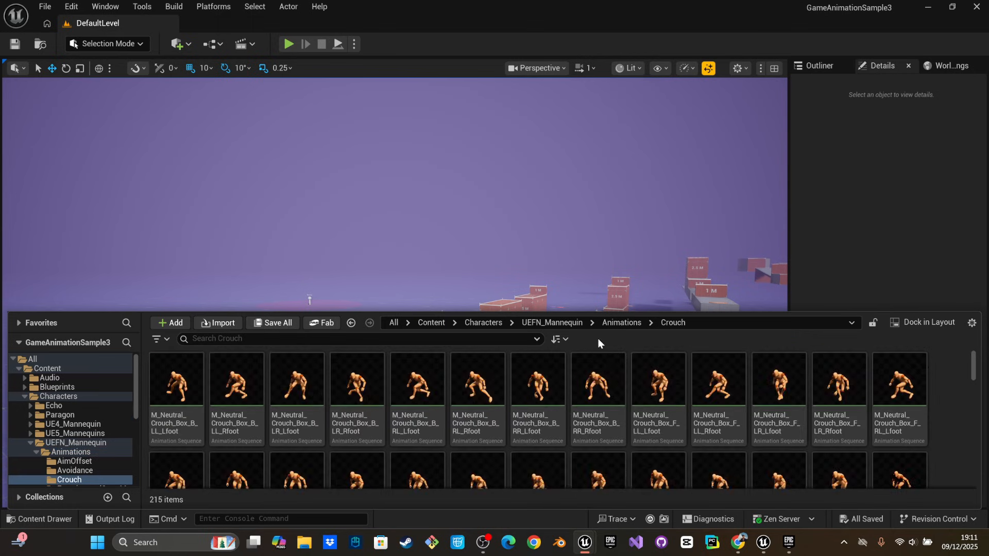
click(621, 323)
ctrl+click(537, 386)
ctrl+click(415, 399)
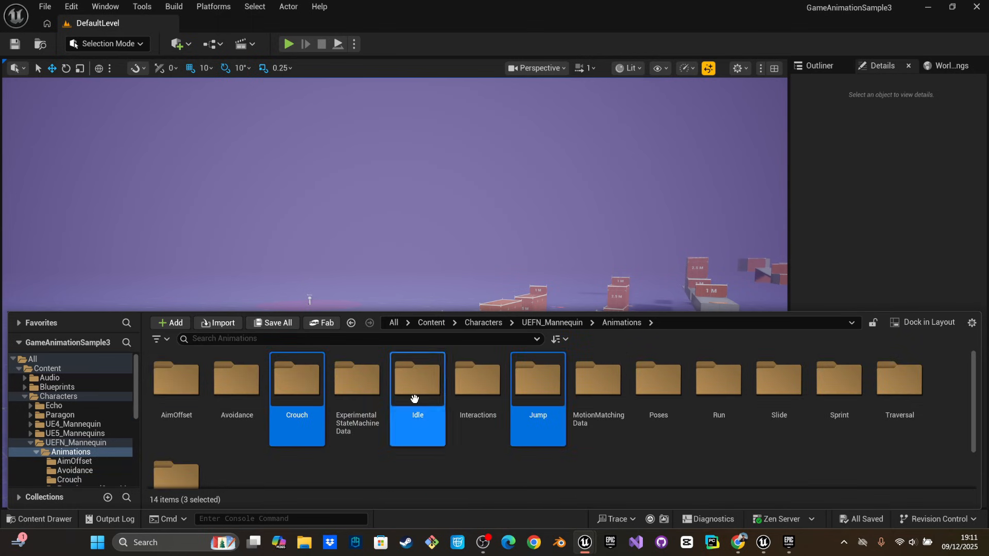
ctrl+click(823, 402)
scroll(603, 436, down, 1)
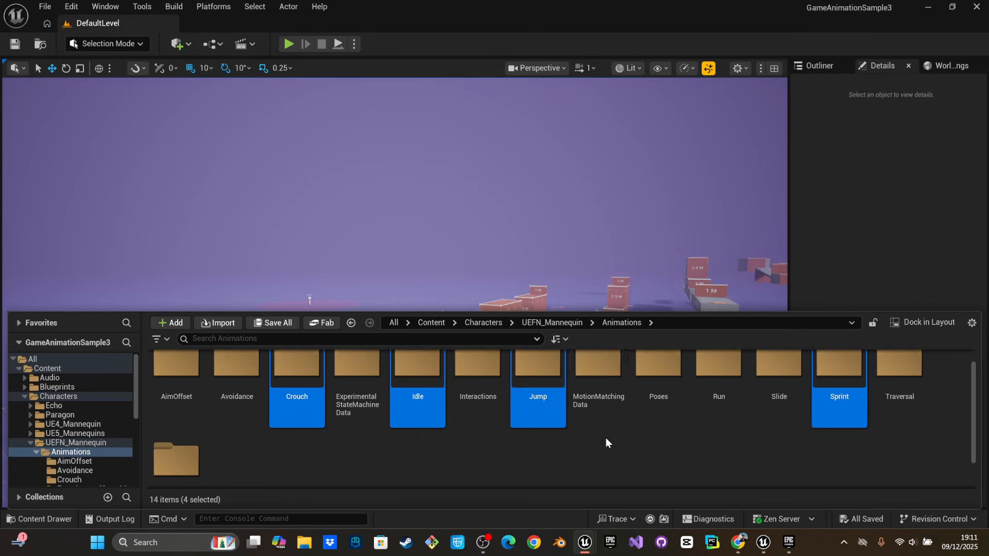
scroll(606, 438, down, 1)
ctrl+click(162, 442)
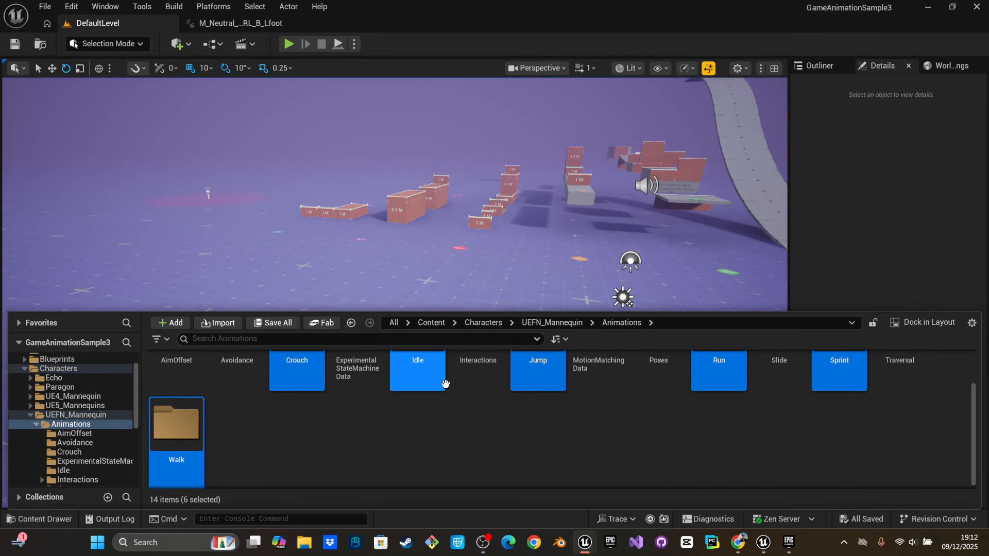
right_click(445, 384)
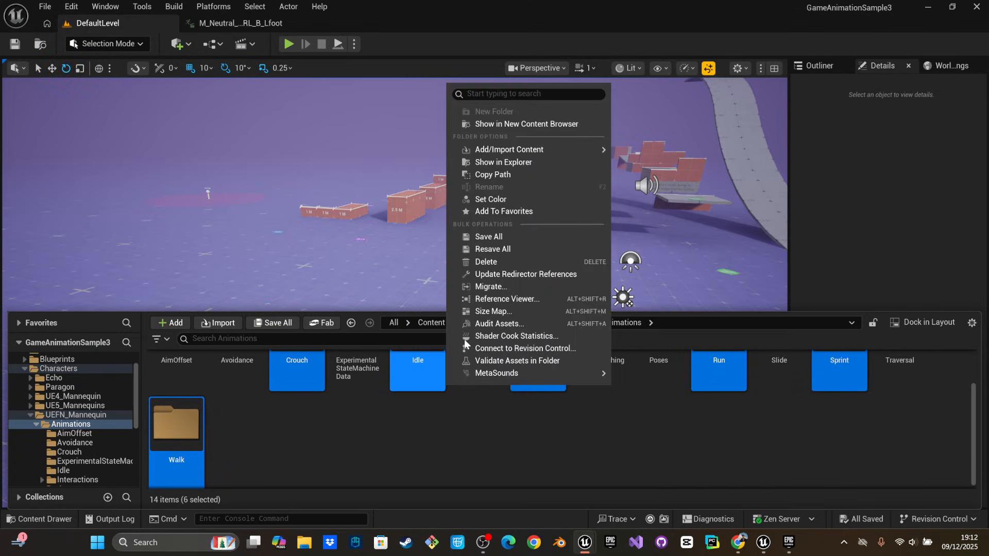
click(506, 286)
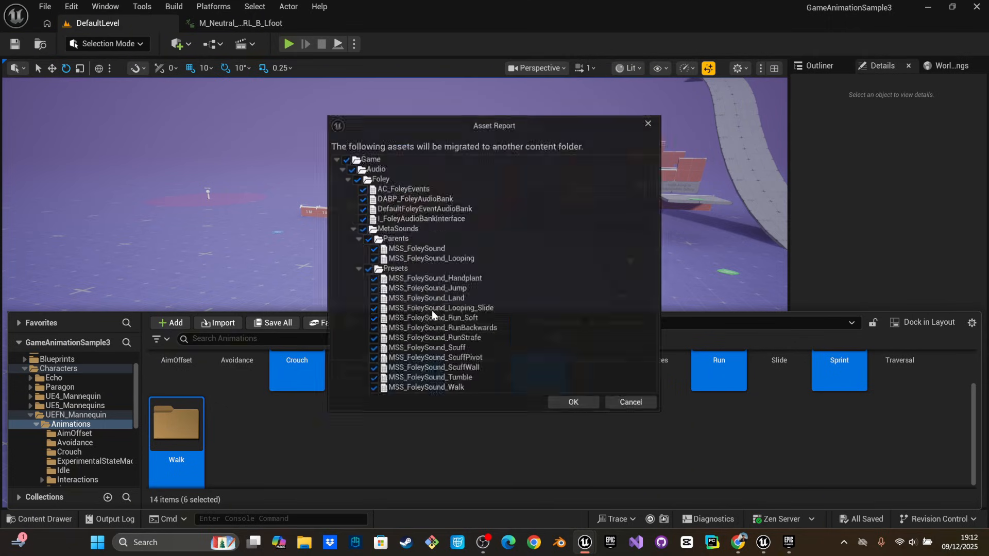
Exclude the Audio and Blueprints assets from the migration, keep the Characters assets included, and accept the asset report
click(344, 165)
scroll(434, 365, down, 8)
scroll(435, 369, down, 15)
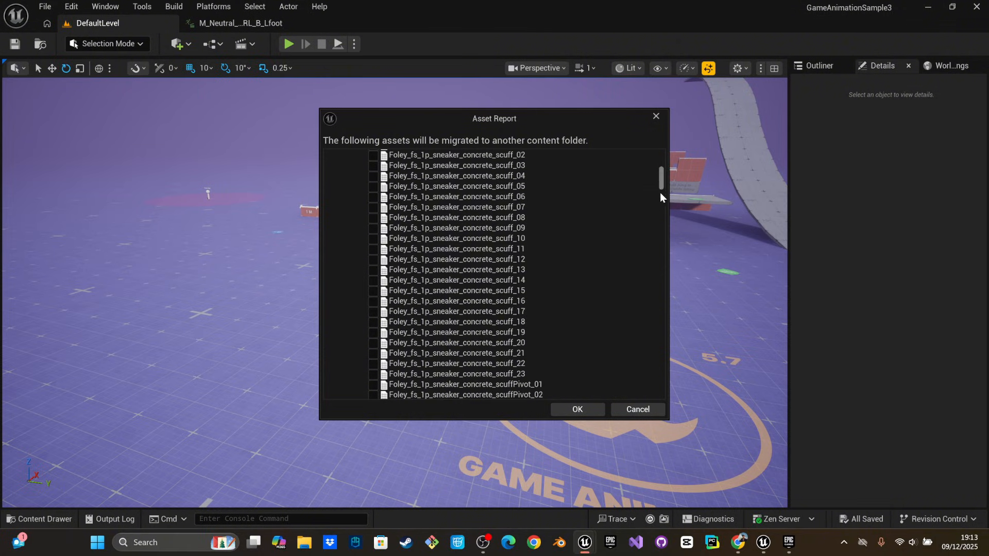
scroll(661, 196, down, 10)
scroll(662, 205, down, 5)
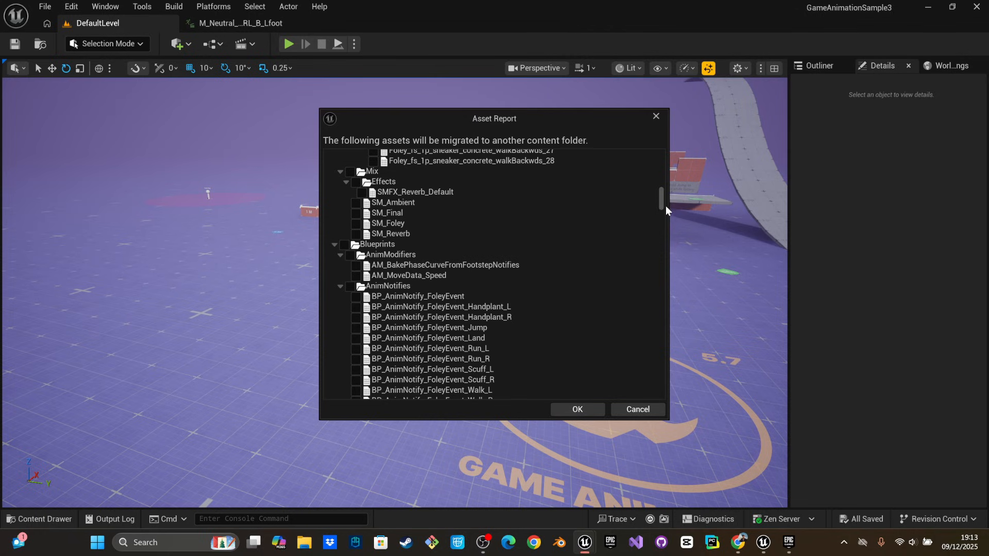
drag(662, 206, 662, 210)
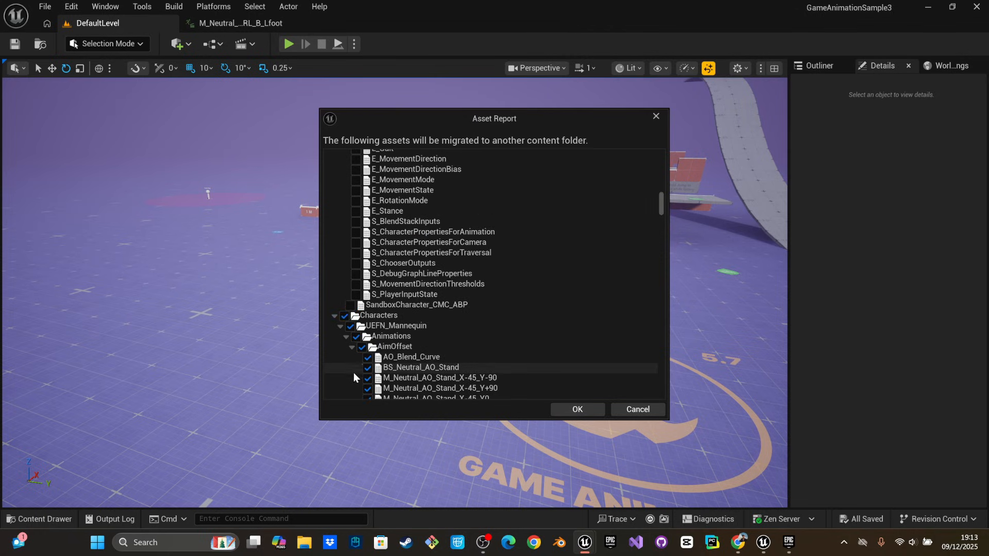
click(577, 409)
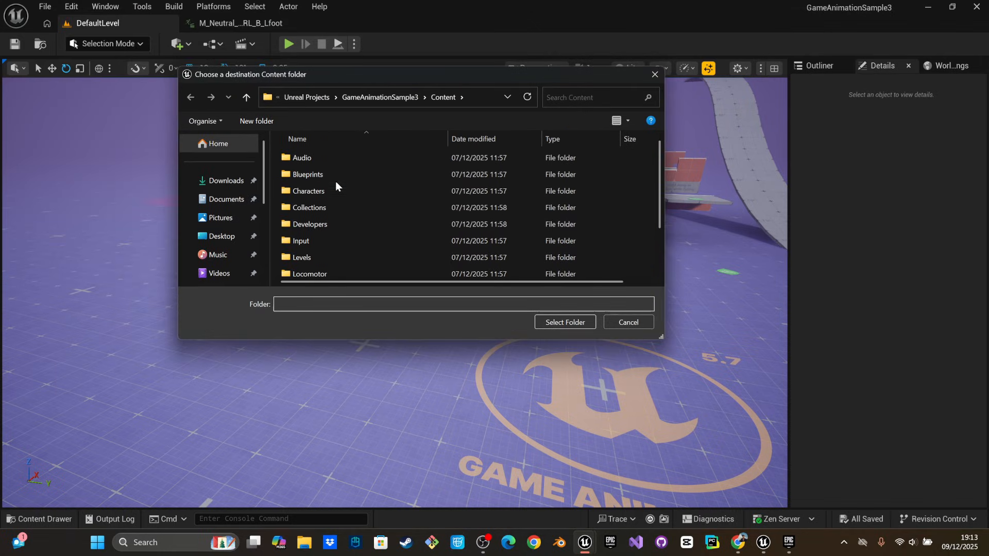
Switch to the Motionmatching5_7 project and show its Content/ThirdPerson folder in File Explorer
mouse_move(578, 551)
click(536, 476)
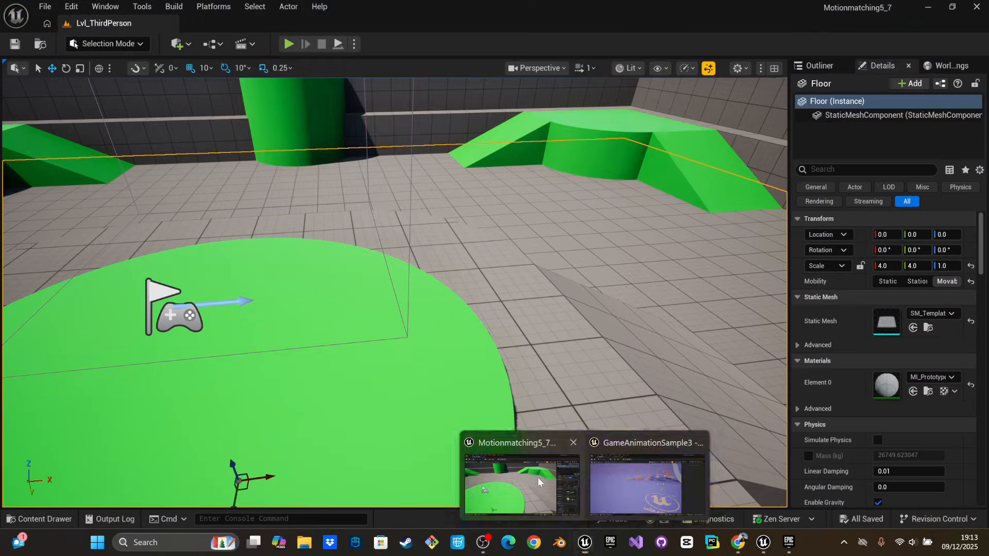
key(ctrl+space)
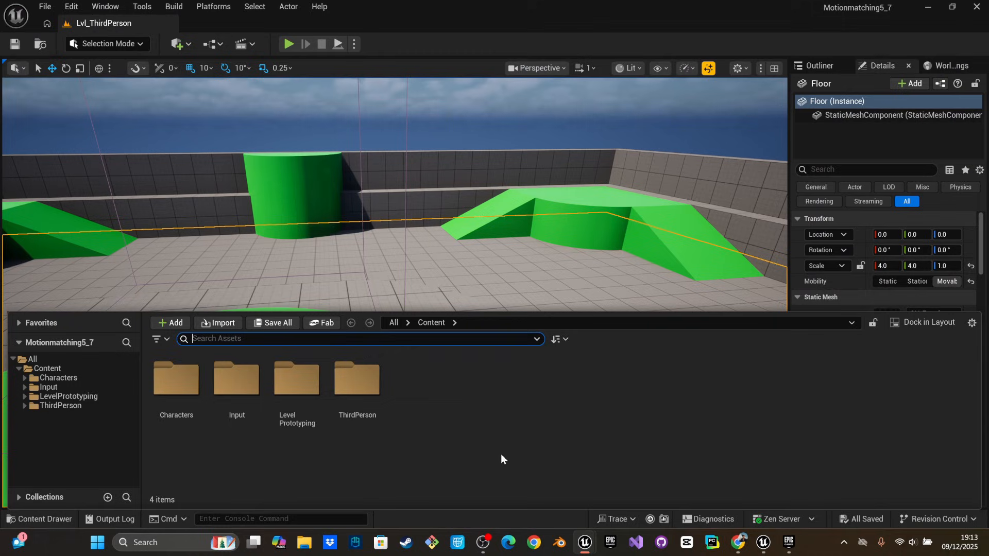
right_click(348, 384)
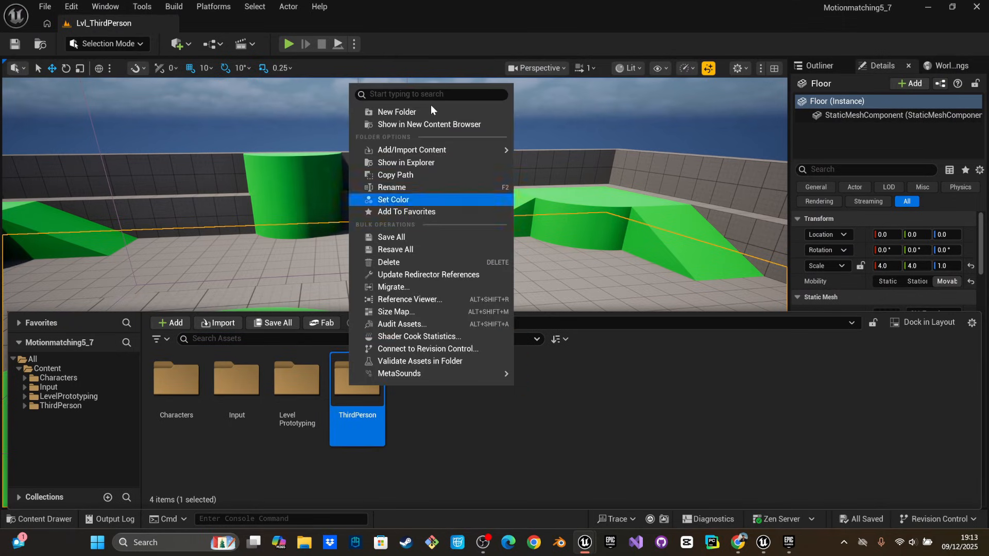
click(471, 114)
key(Escape)
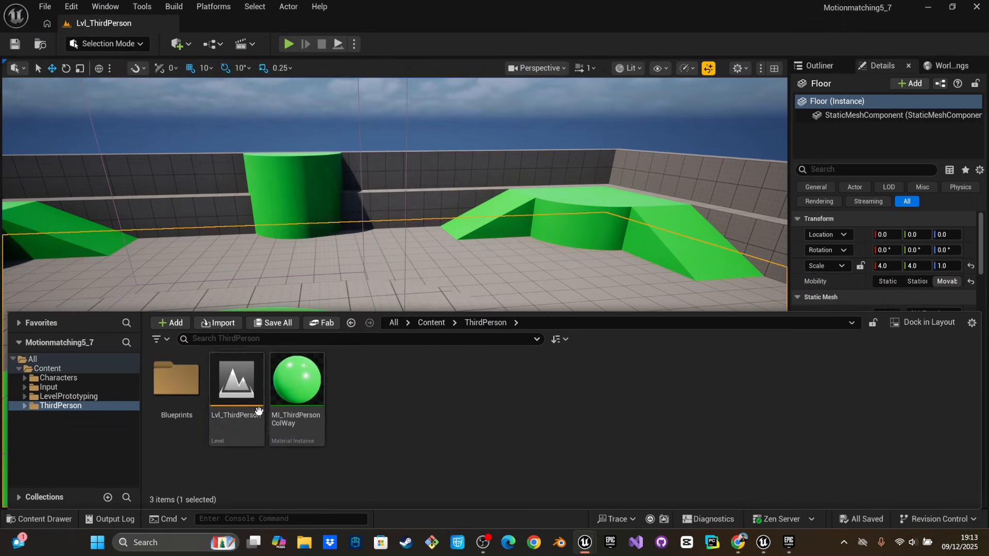
click(427, 323)
click(360, 409)
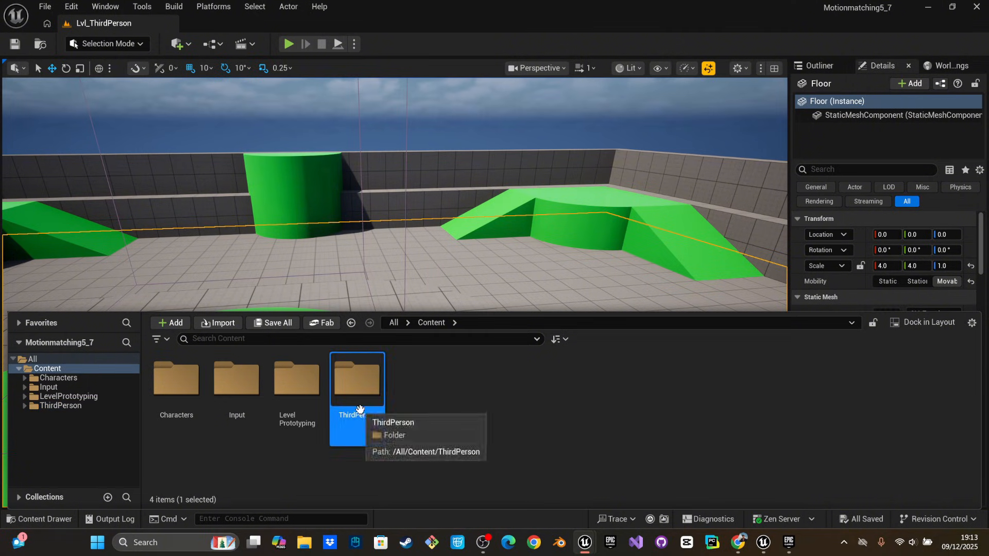
right_click(360, 410)
click(422, 189)
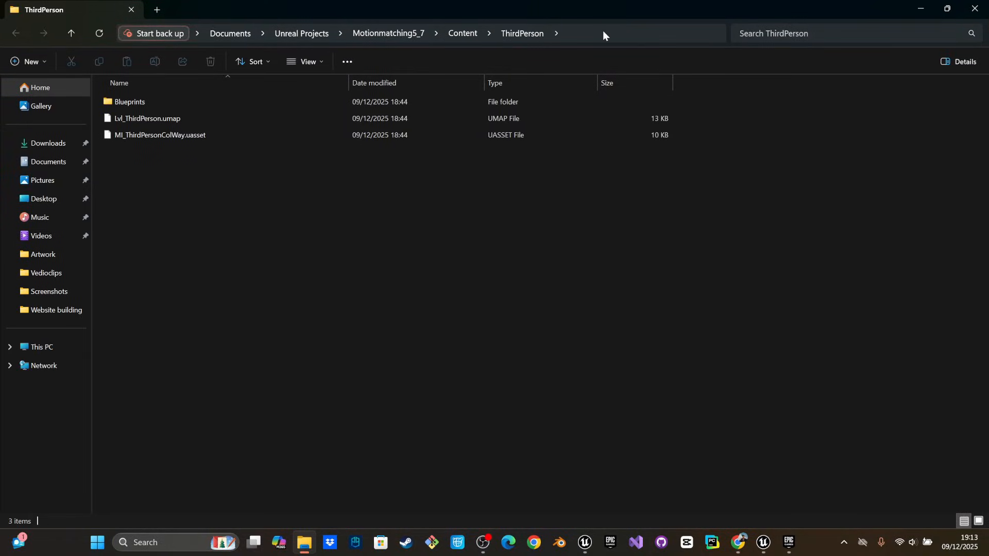
Go up to the Motionmatching5_7 Content folder, copy its full path, and close File Explorer
click(602, 30)
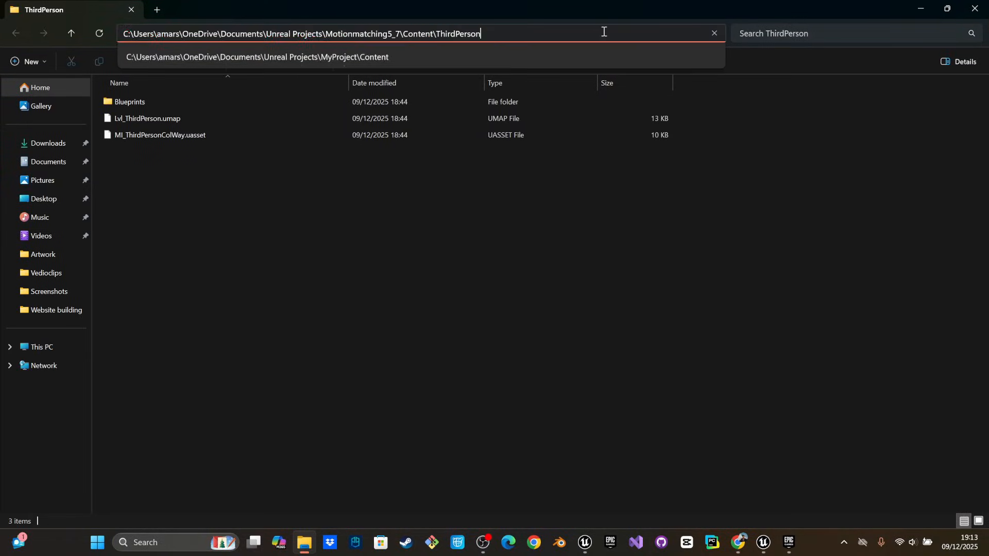
click(548, 225)
click(468, 31)
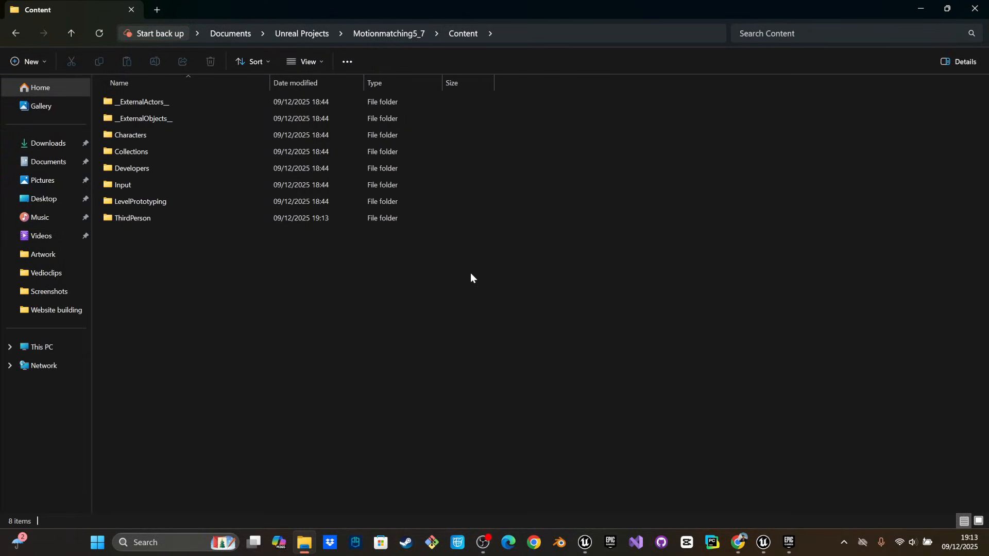
click(547, 30)
click(974, 8)
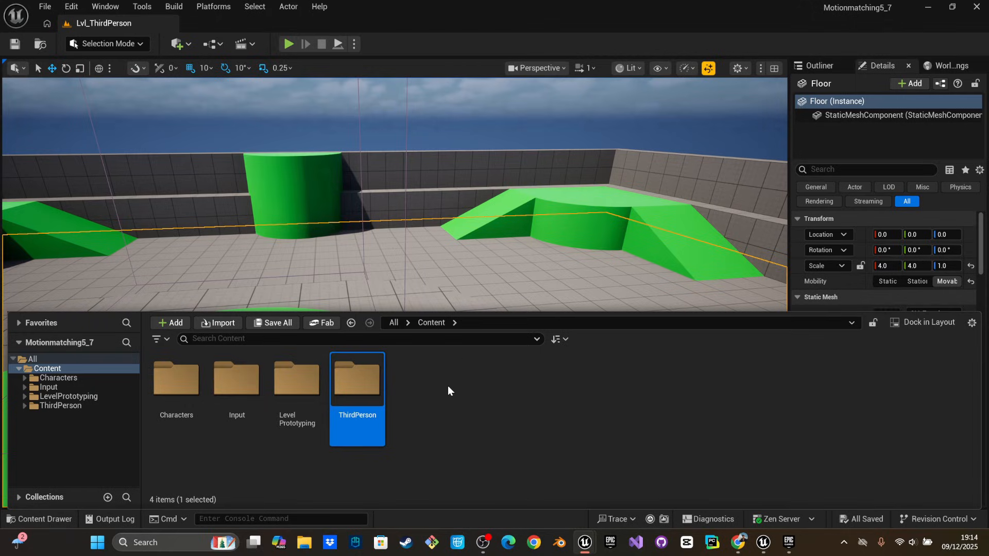
Return to the GameAnimationSample3 project and migrate the assets into the Motionmatching5_7 Content folder using the copied path
mouse_move(610, 542)
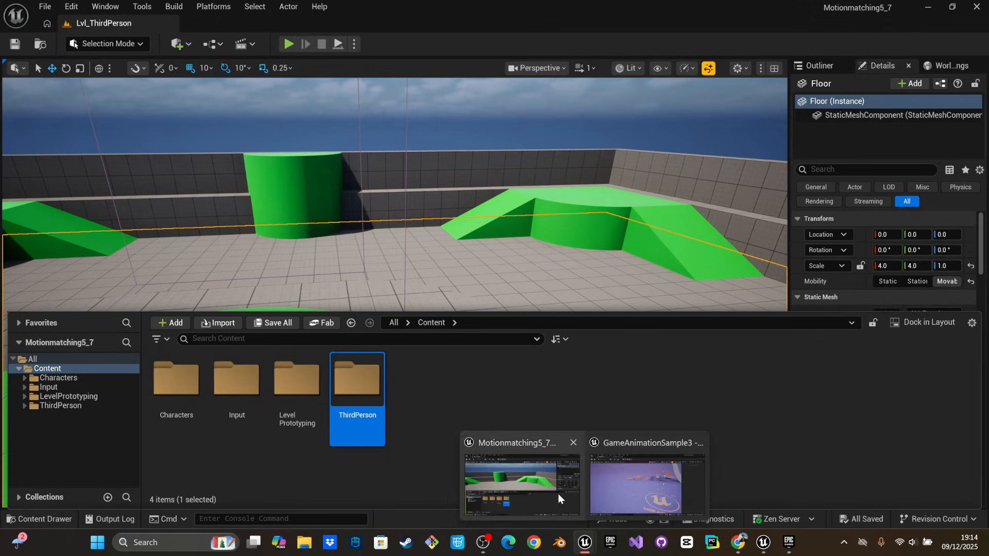
click(647, 495)
click(468, 94)
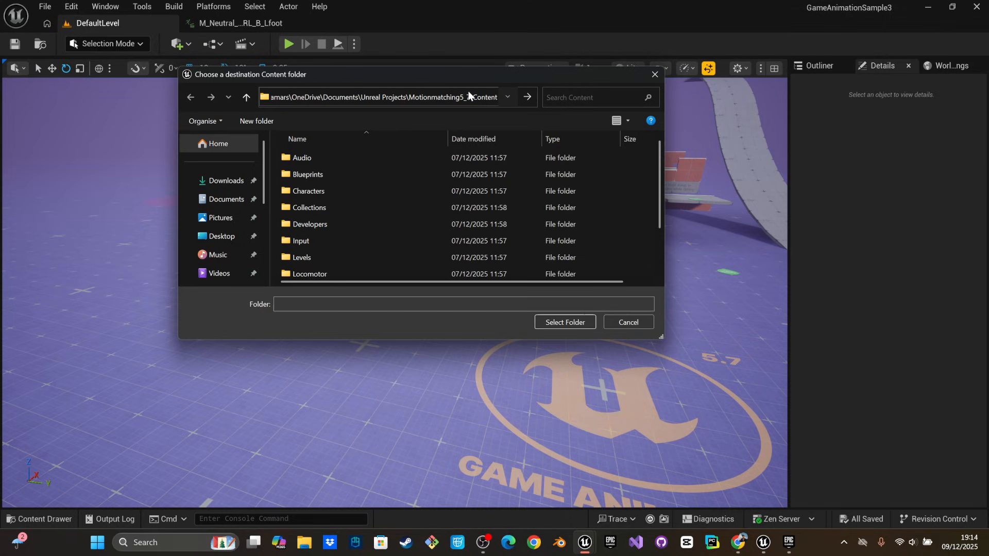
key(Return)
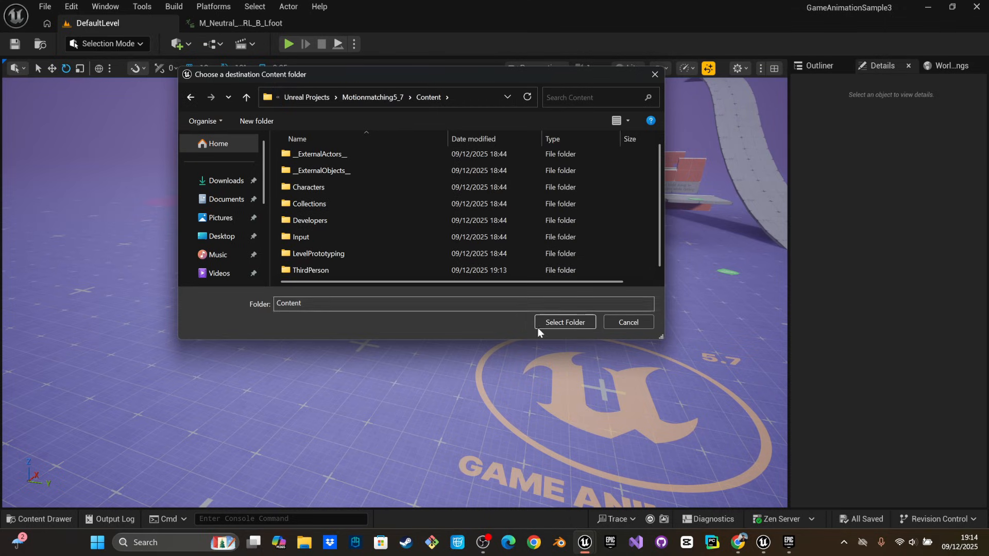
click(556, 323)
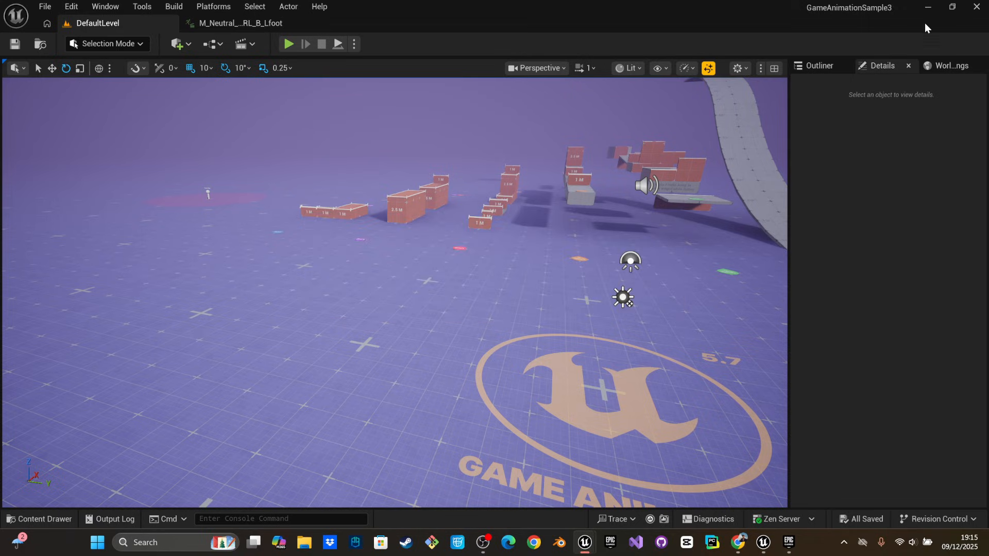
Switch back to the Motionmatching5_7 project and browse to Content/Characters/UEFN_Mannequin/Animations
drag(748, 14, 988, 145)
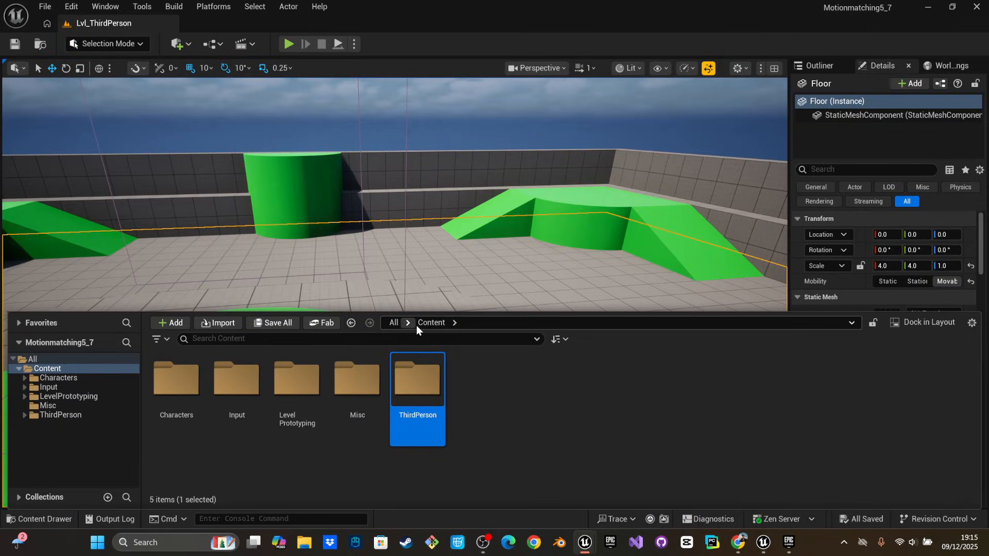
double_click(176, 381)
double_click(236, 391)
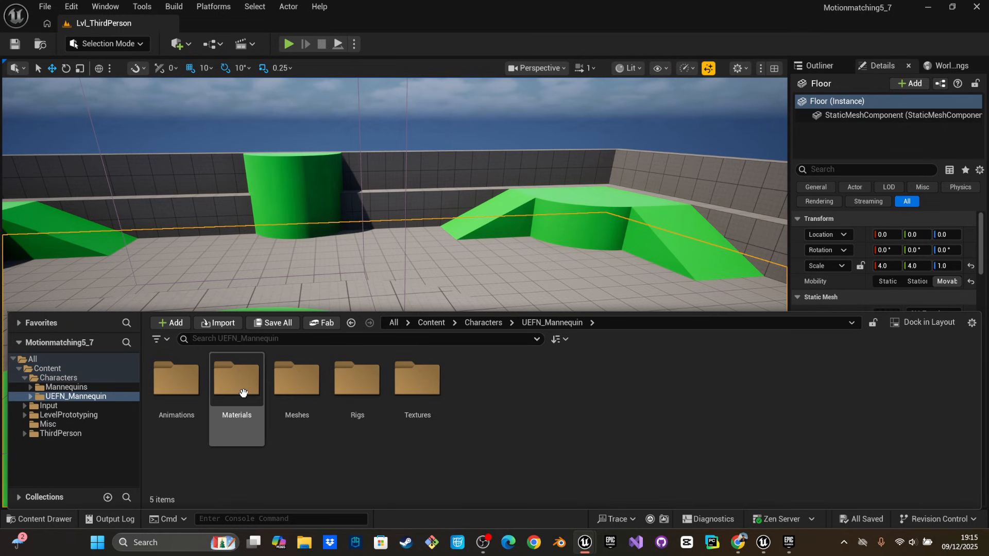
double_click(185, 389)
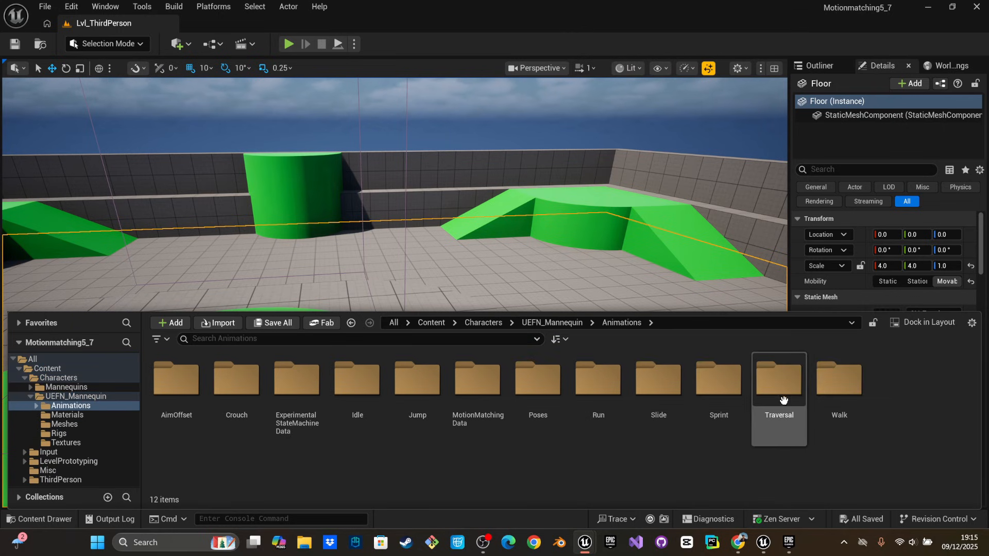
Check the migrated animations in the Sprint and Poses folders and return to the Animations folder
click(708, 401)
double_click(708, 401)
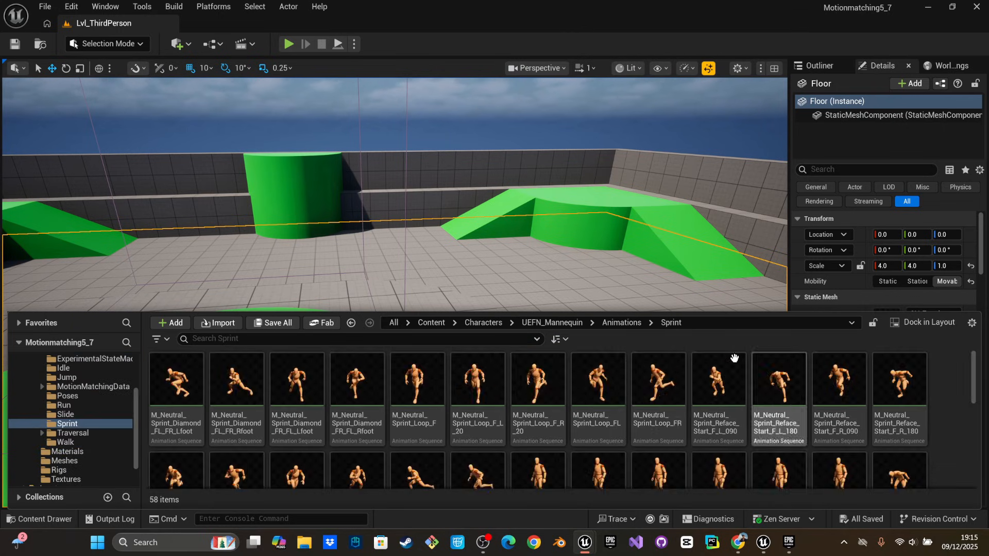
click(623, 324)
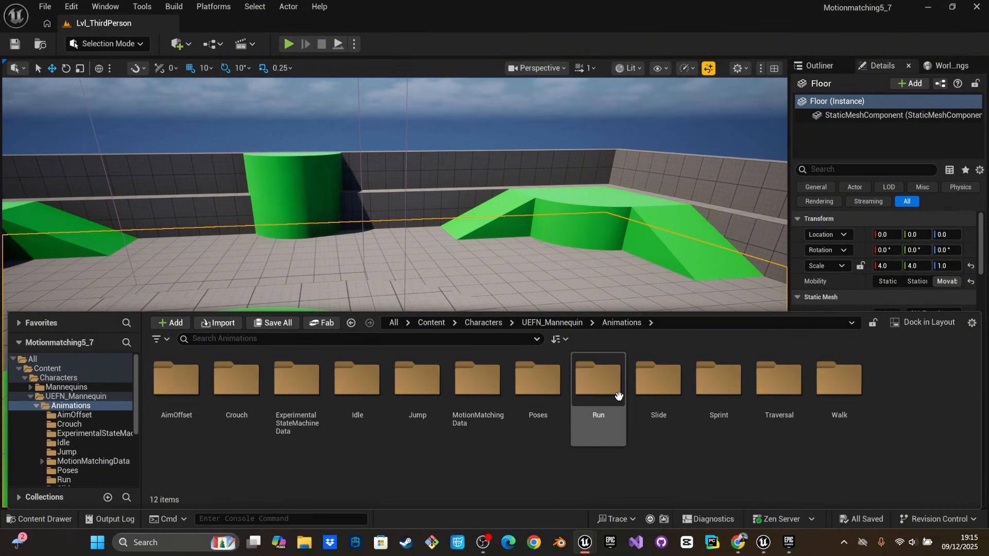
double_click(526, 395)
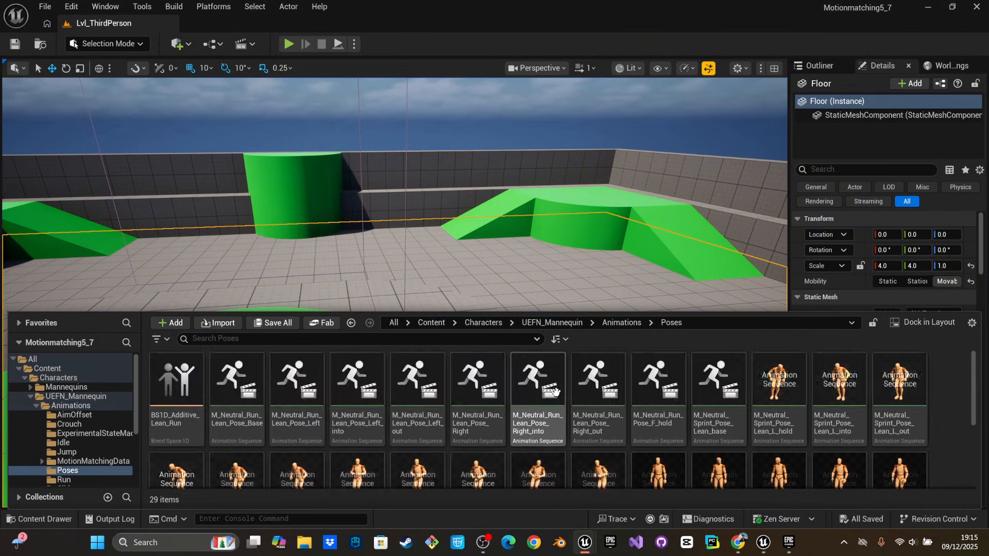
click(618, 323)
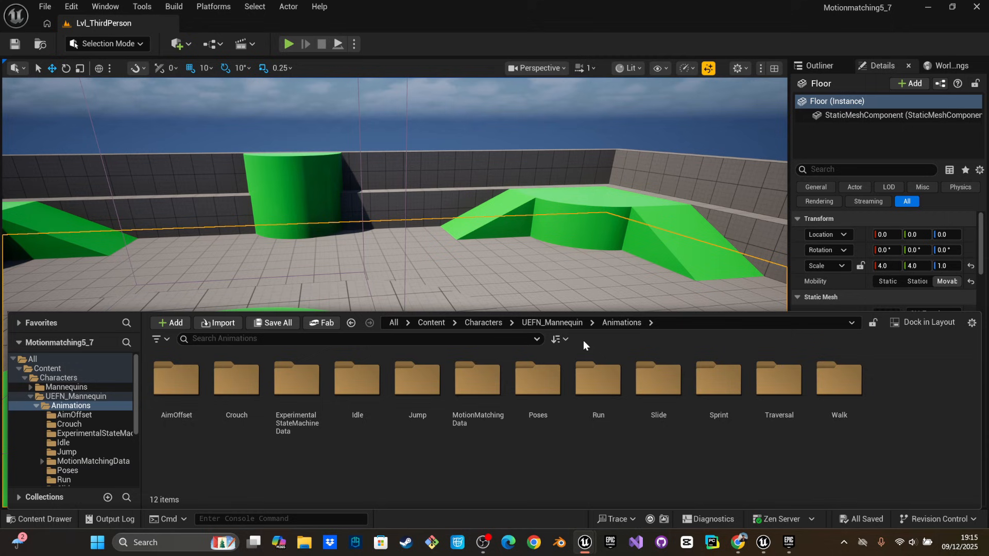
Open the Idle animation folder, preview M_Neutral_Stand_Turn_090_L in the animation editor, and close it
click(360, 390)
double_click(359, 390)
scroll(432, 392, down, 2)
click(433, 390)
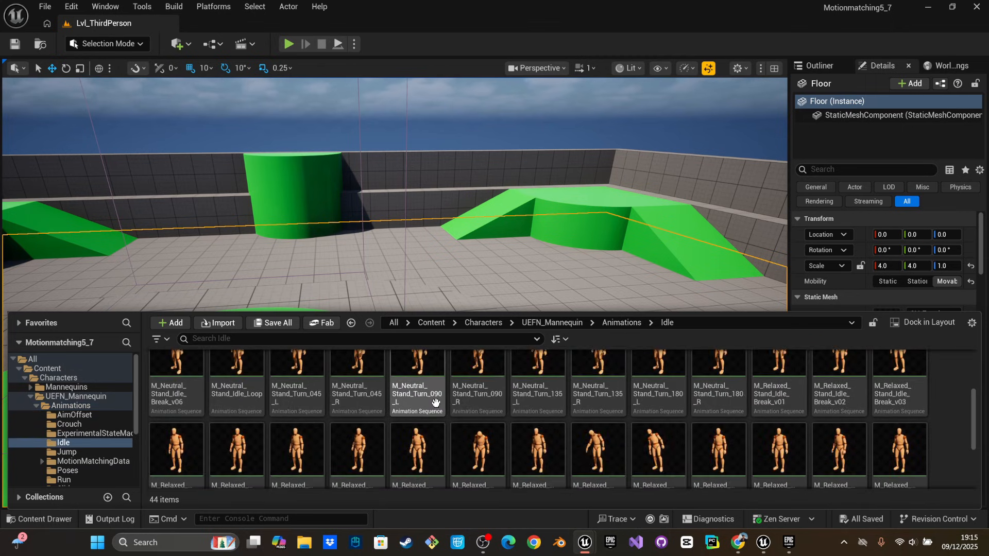
double_click(433, 390)
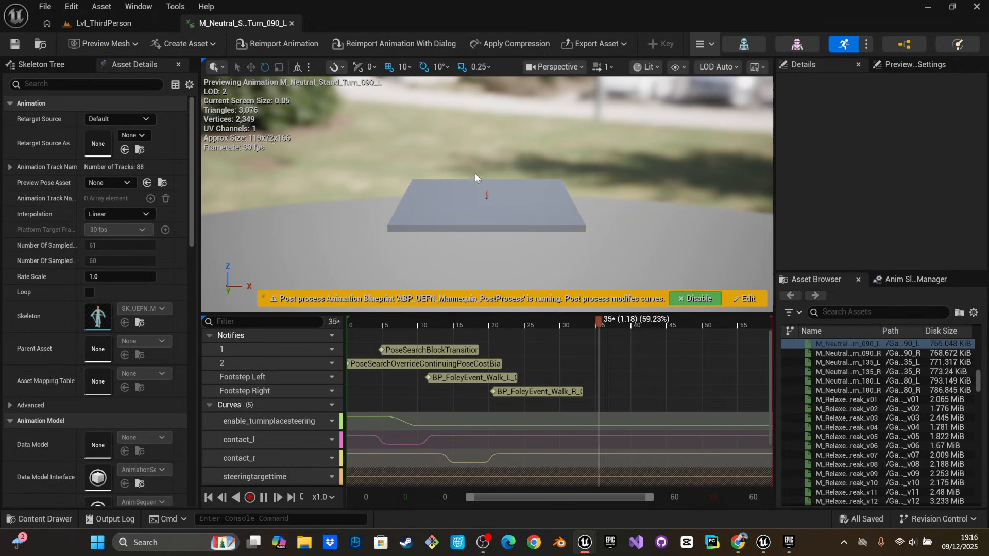
click(291, 23)
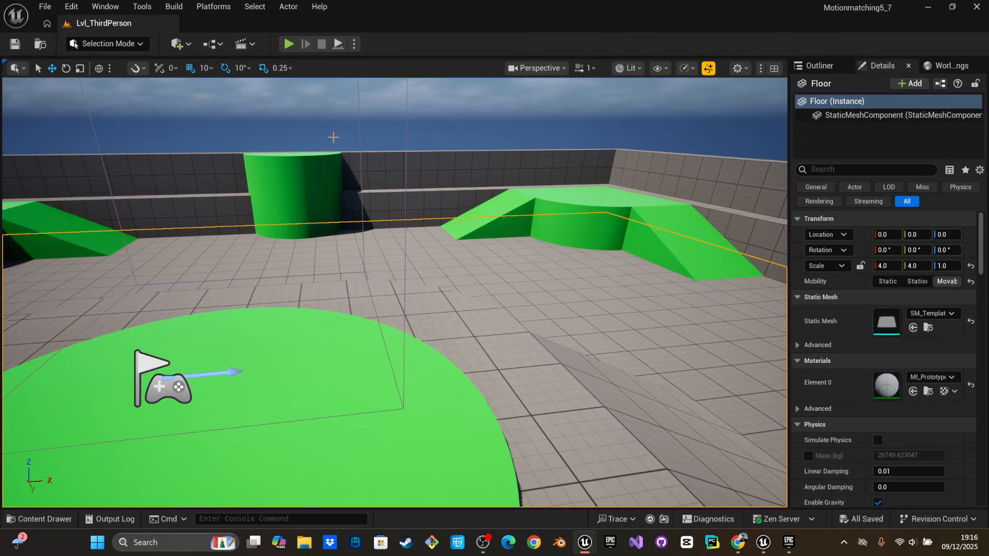
Start retargeting from M_Neutral_Stand_Turn_090_L and set the target skeletal mesh to SKM_Manny_Simple
key(ctrl+space)
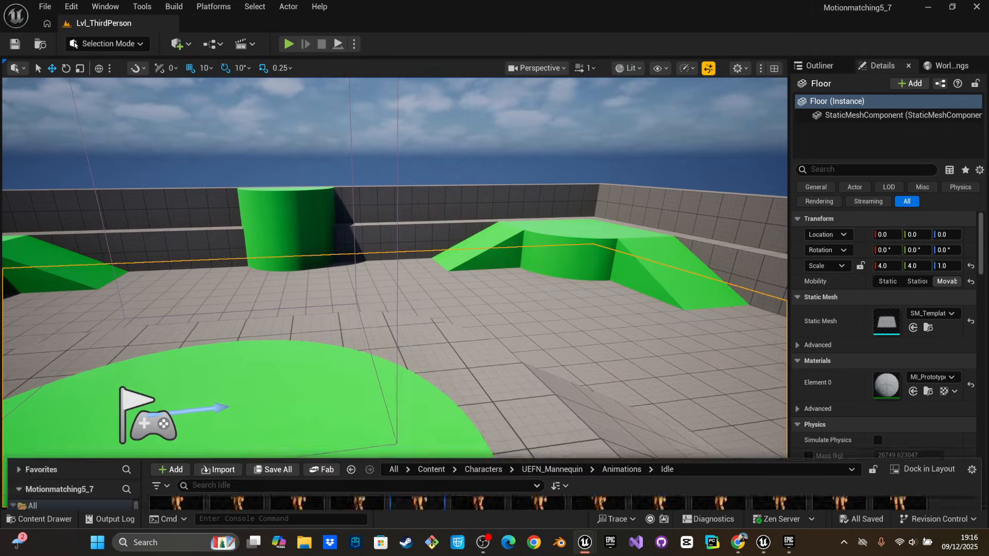
right_click(420, 391)
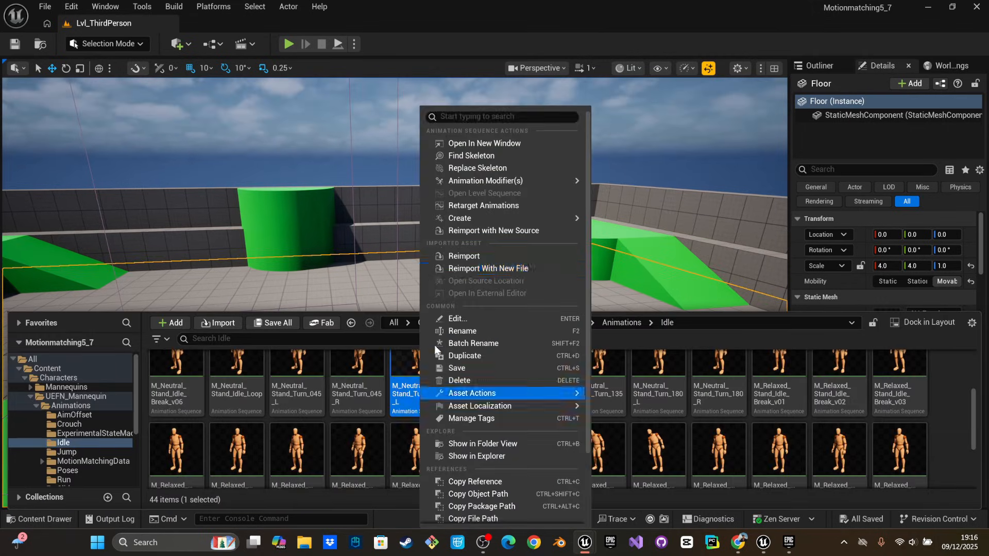
click(475, 206)
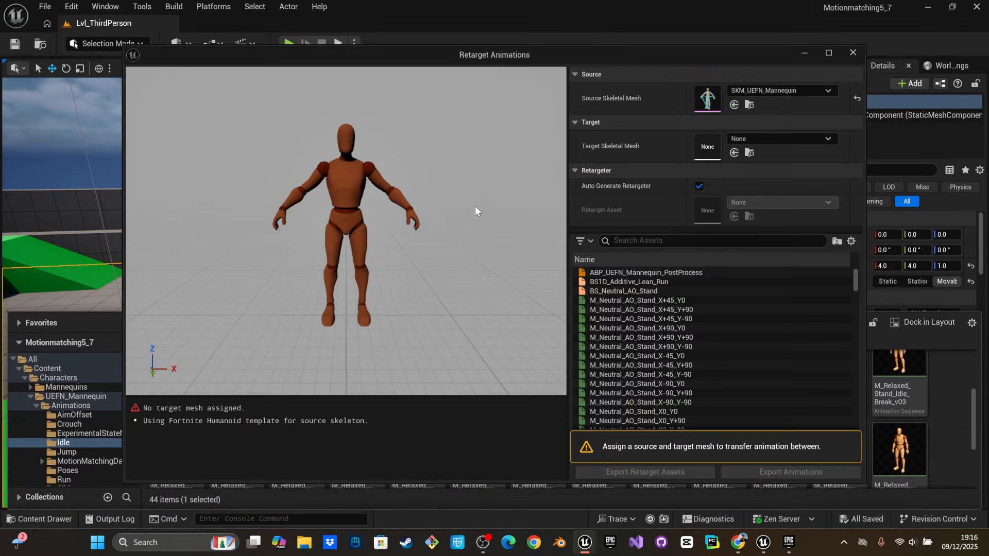
click(767, 139)
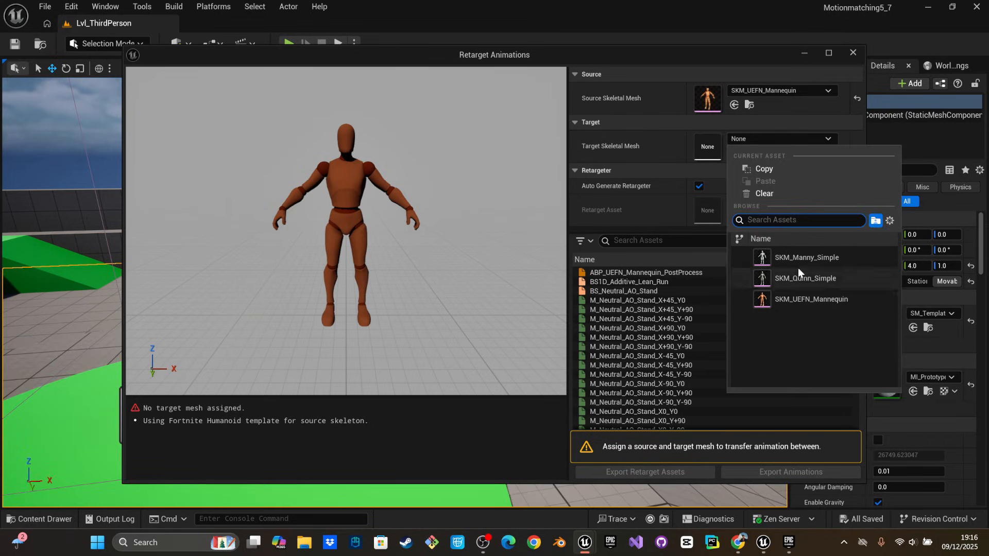
click(798, 259)
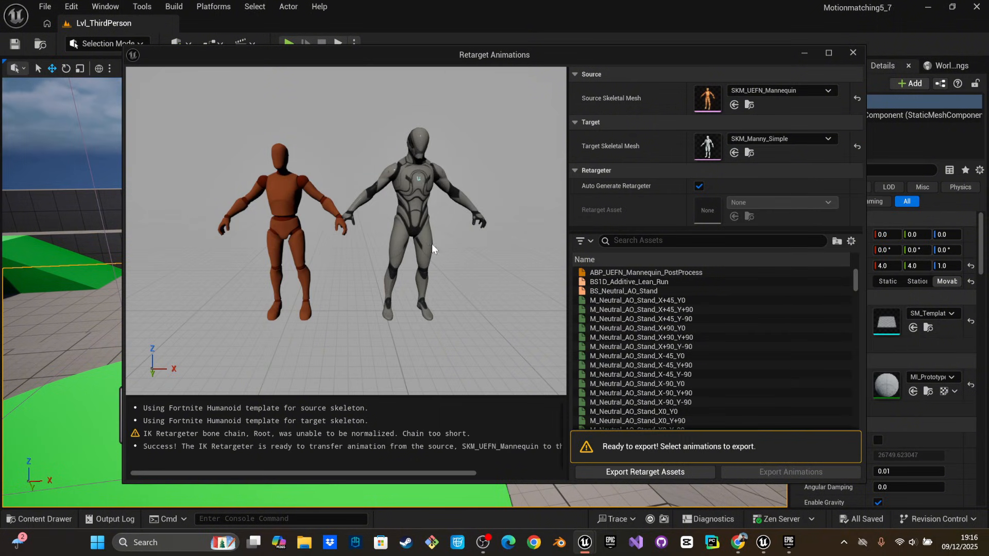
Select all retargetable animations from M_Neutral_AO_Stand_X+45_Y0 through StrafeOffsetCurveContainer
click(641, 301)
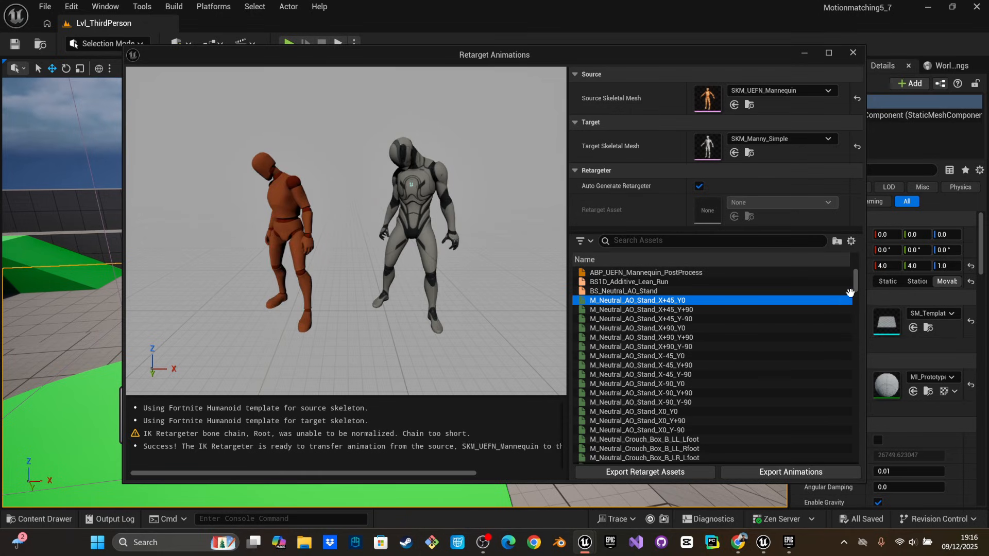
drag(856, 284, 862, 466)
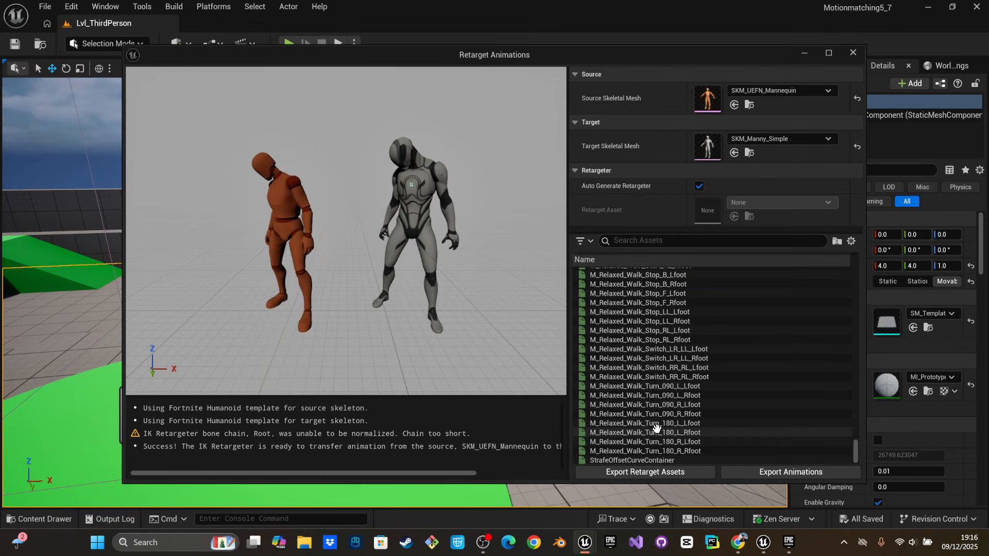
shift+click(691, 460)
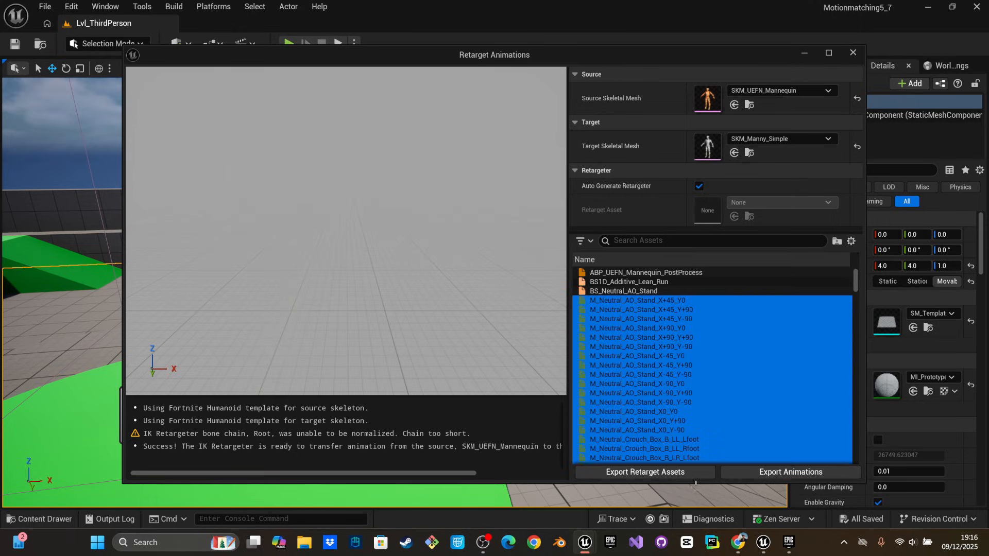
Export the selected retargeted animations into a new ExportAnimation folder under Content, including referenced assets, and close the resulting asset browser
click(742, 473)
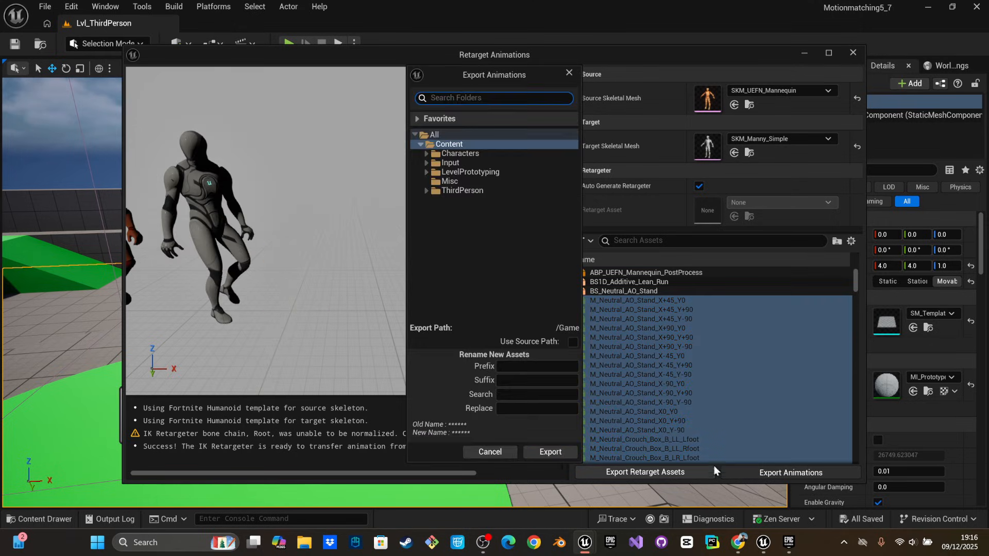
click(423, 144)
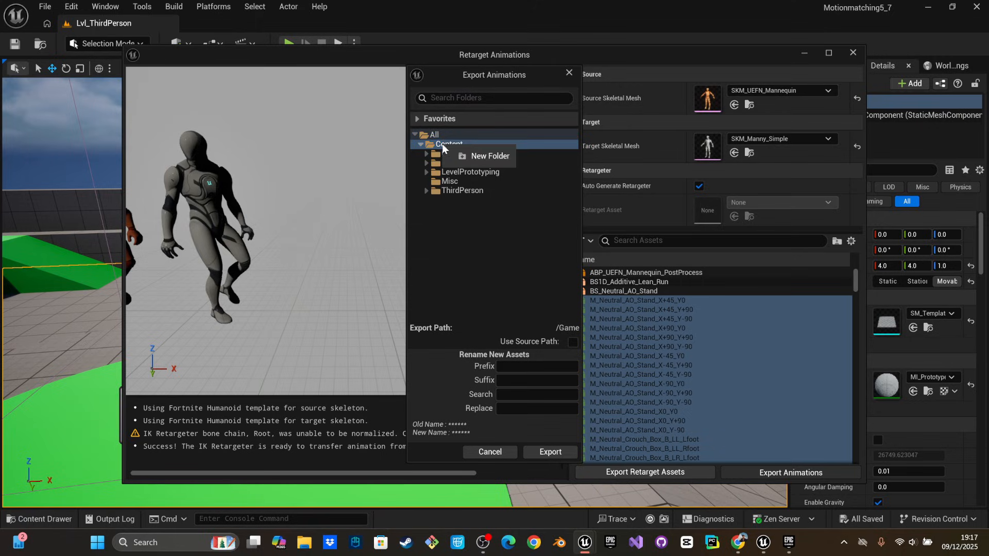
click(487, 155)
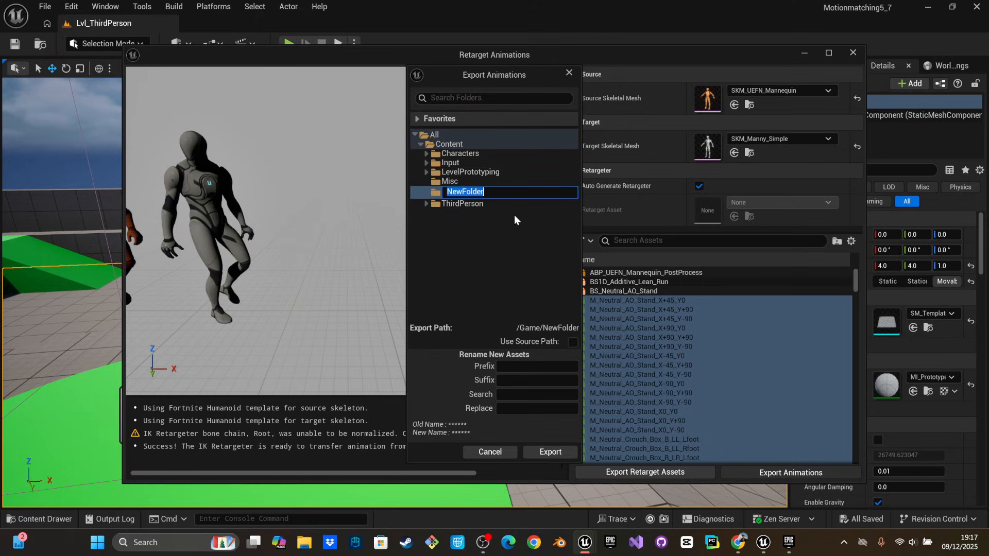
text(ExportAnimation)
click(547, 451)
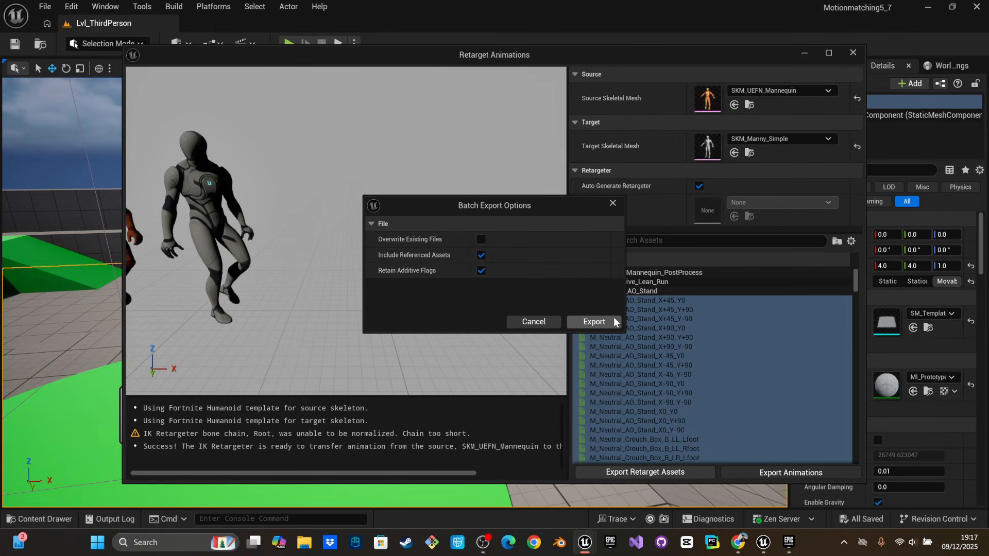
click(598, 322)
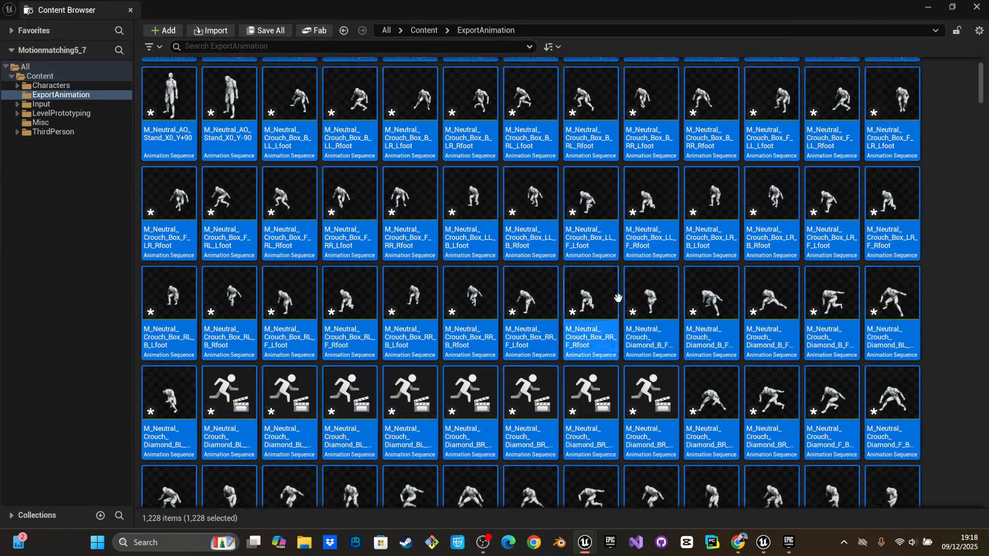
click(130, 10)
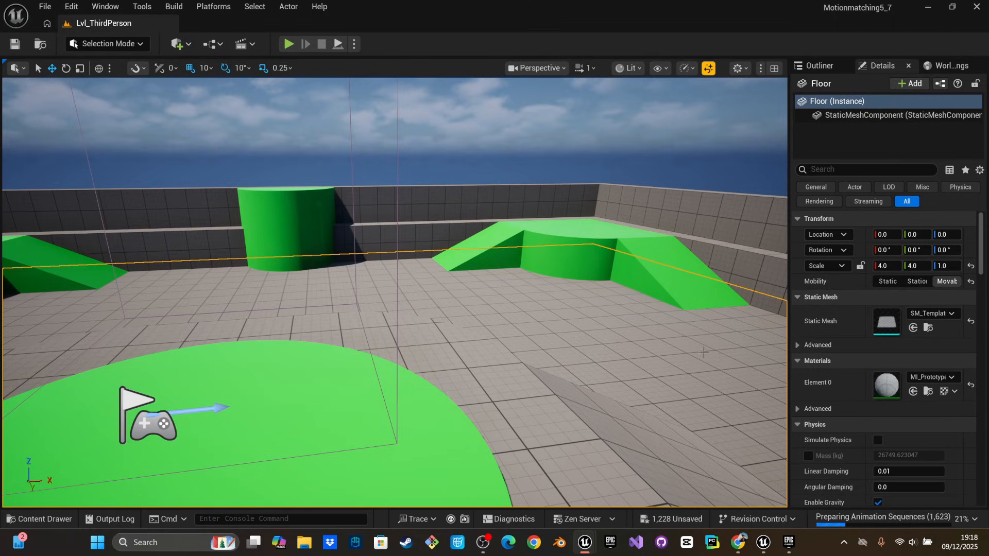
Open the project's plugin list and enable the experimental Motion Trajectory plugin
right_drag(494, 309, 577, 291)
click(71, 6)
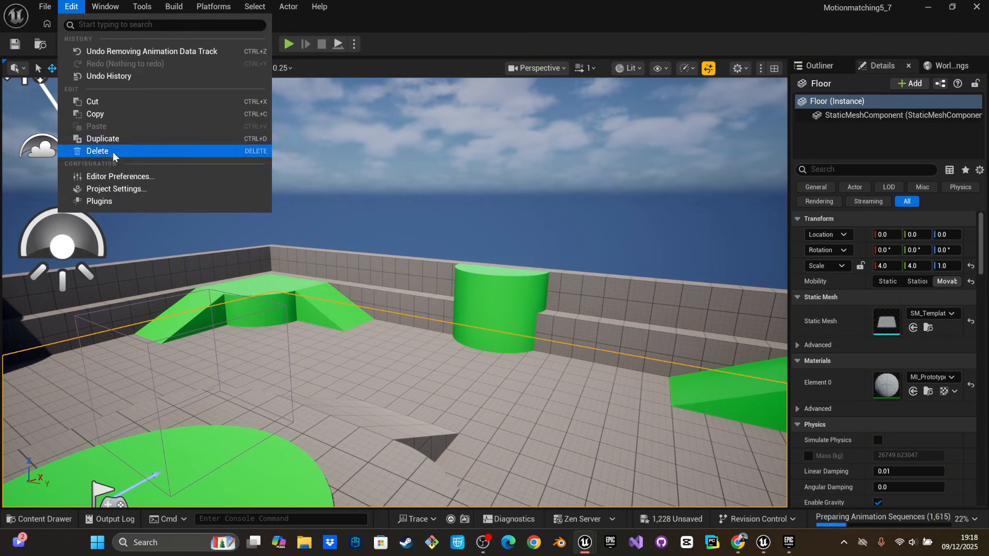
click(113, 202)
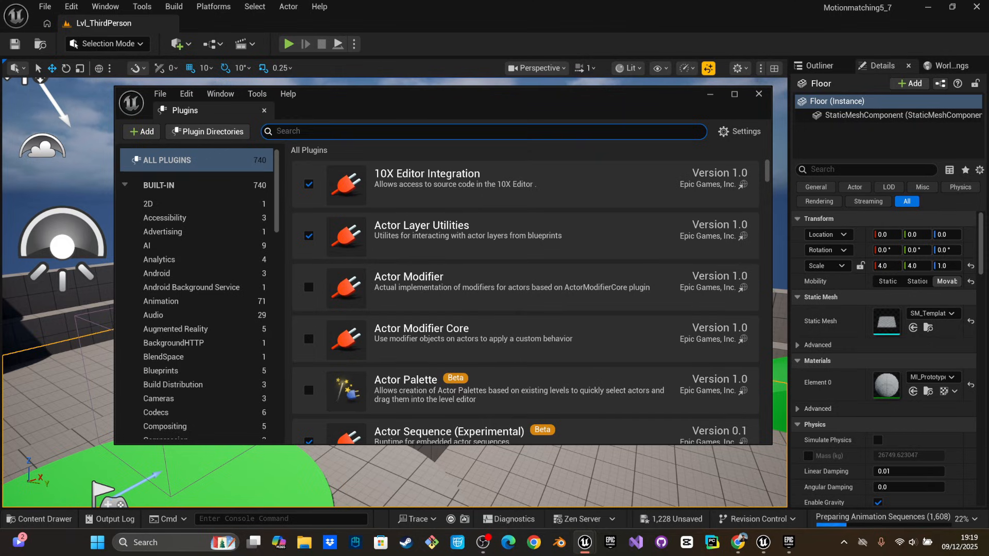
text(mo)
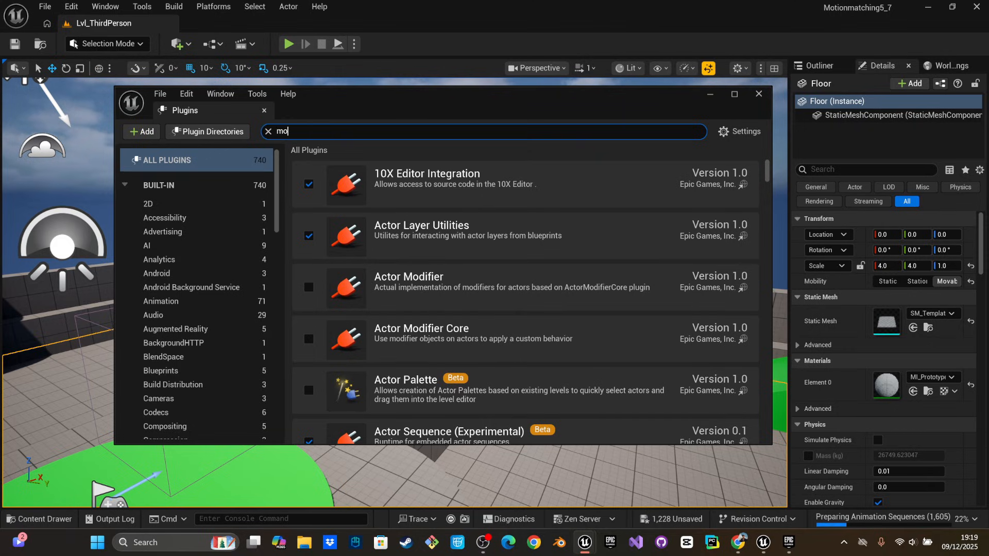
text(tion tra)
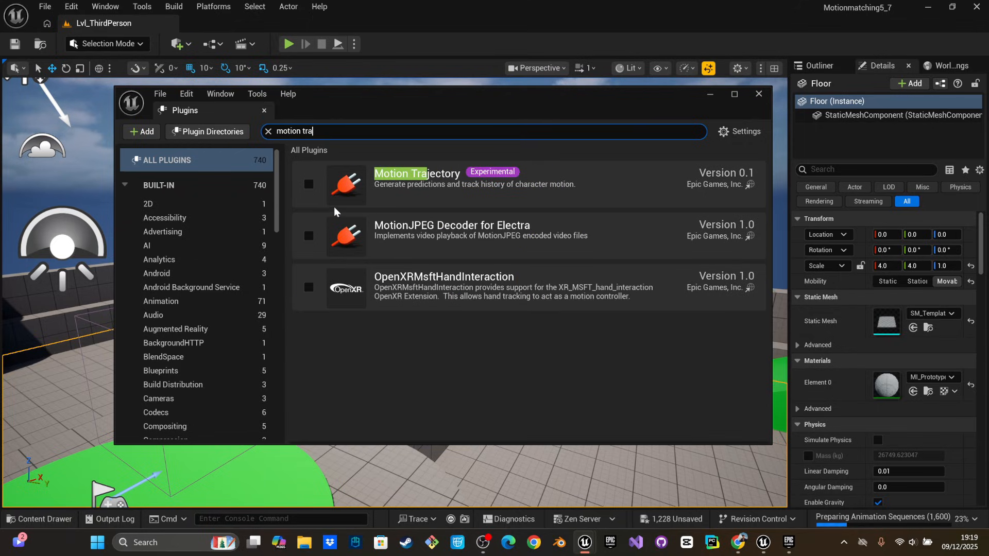
click(308, 184)
click(583, 301)
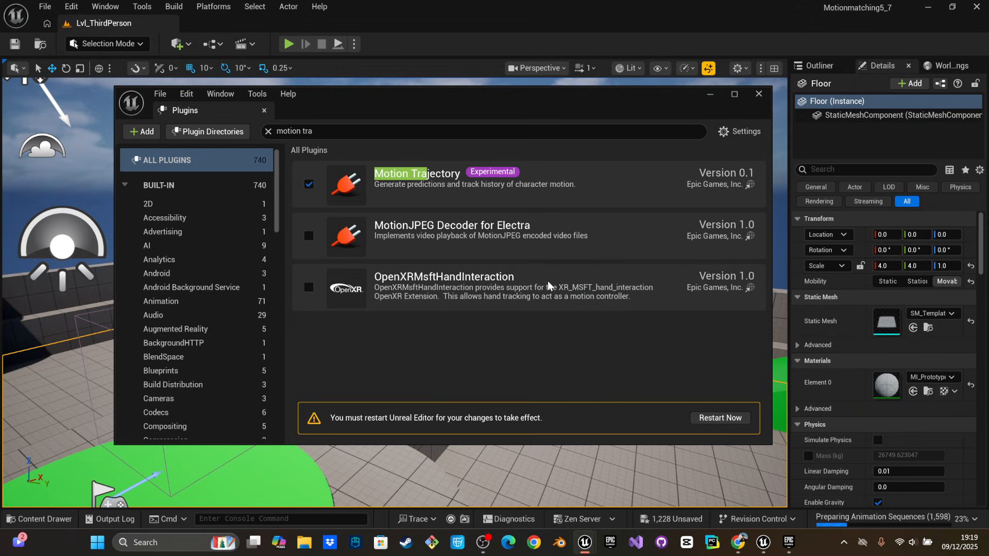
Find the Pose Search plugin in the plugin list and enable it
drag(389, 131, 228, 132)
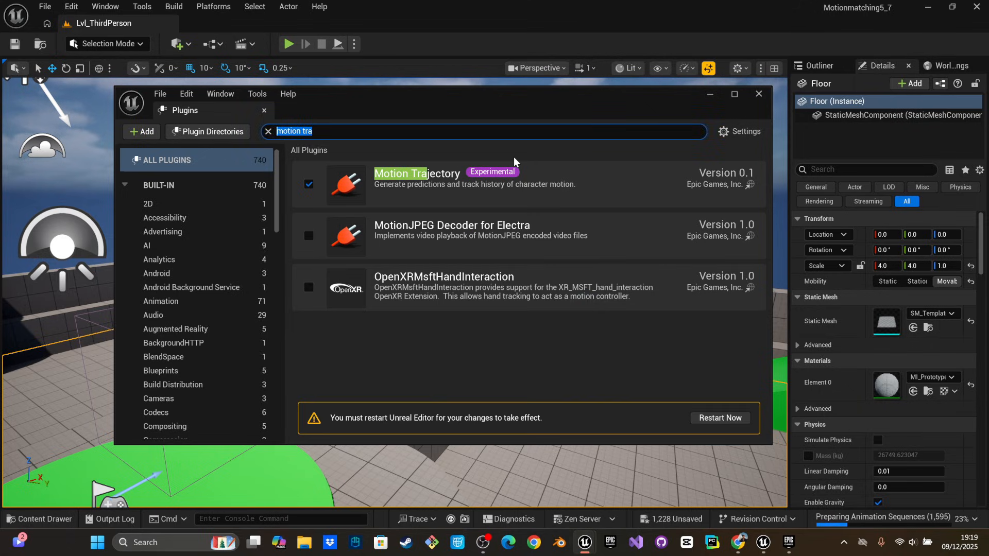
text(pose sea)
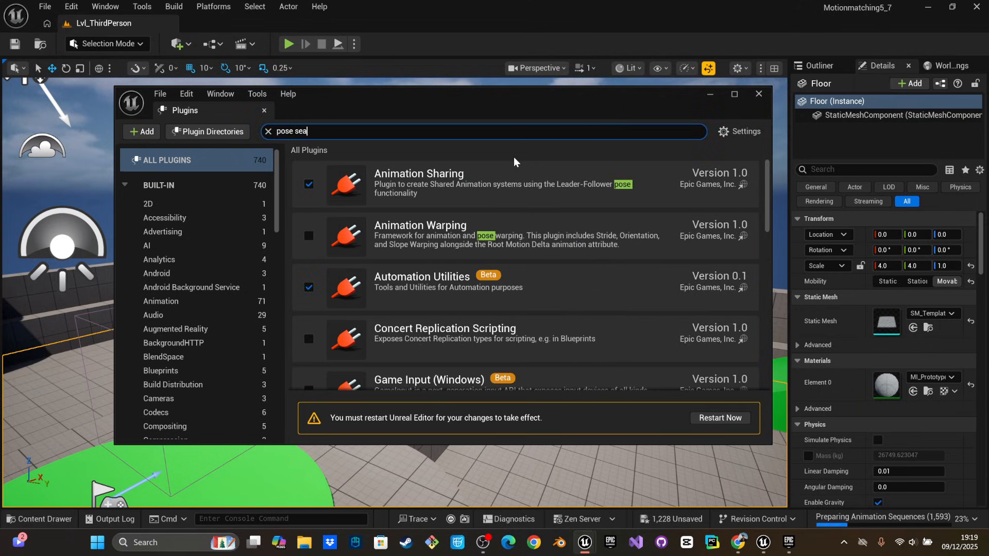
click(309, 235)
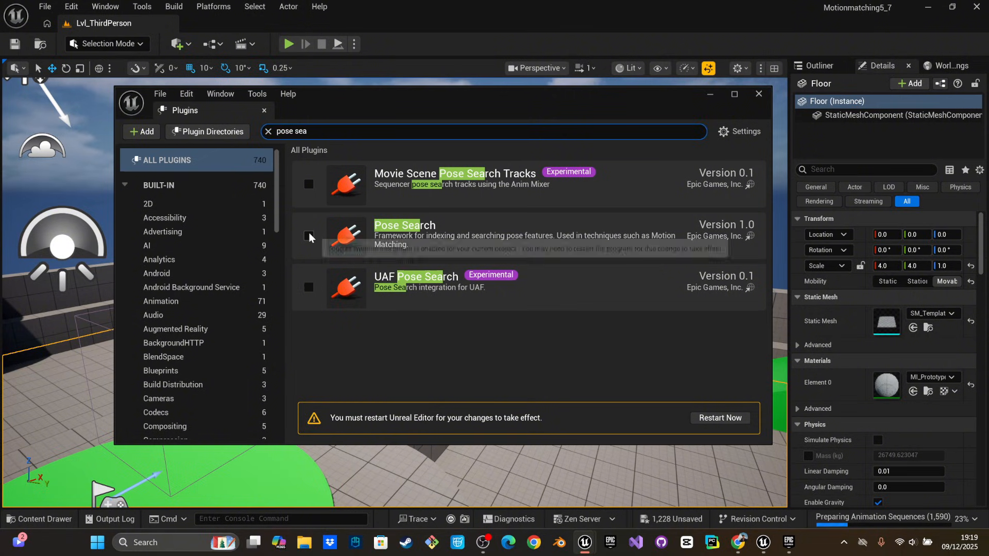
Enable the Motion Warping plugin and accept its use as a beta version
click(325, 133)
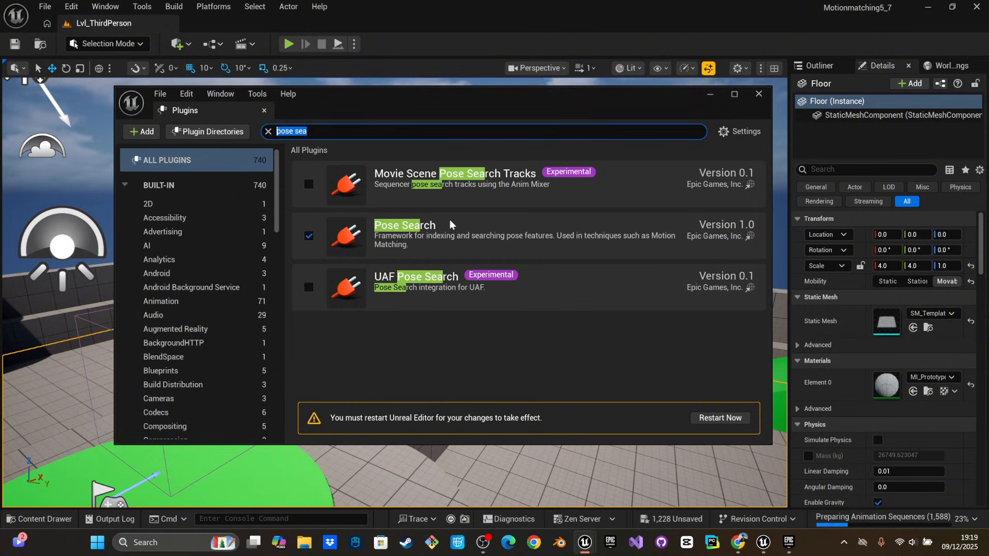
text(m)
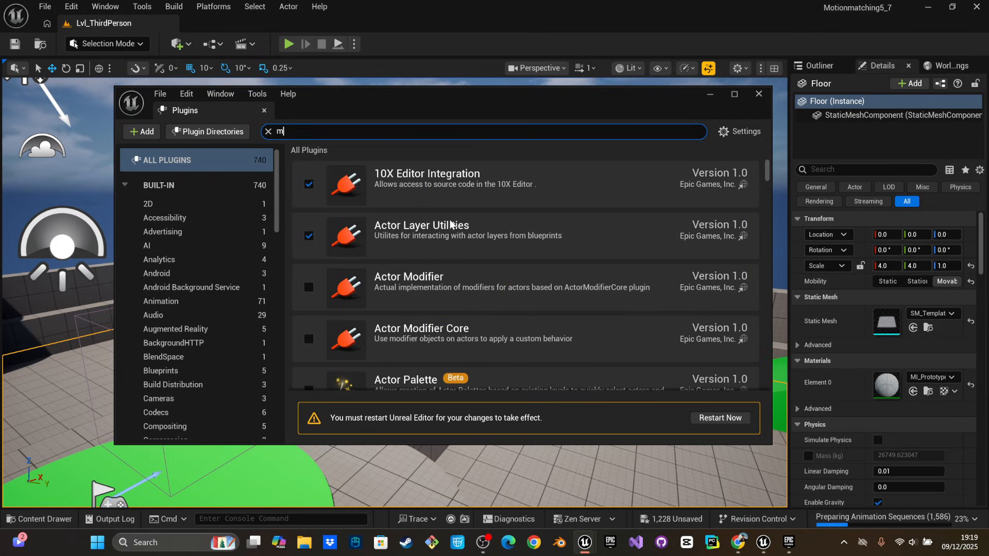
text(otion w)
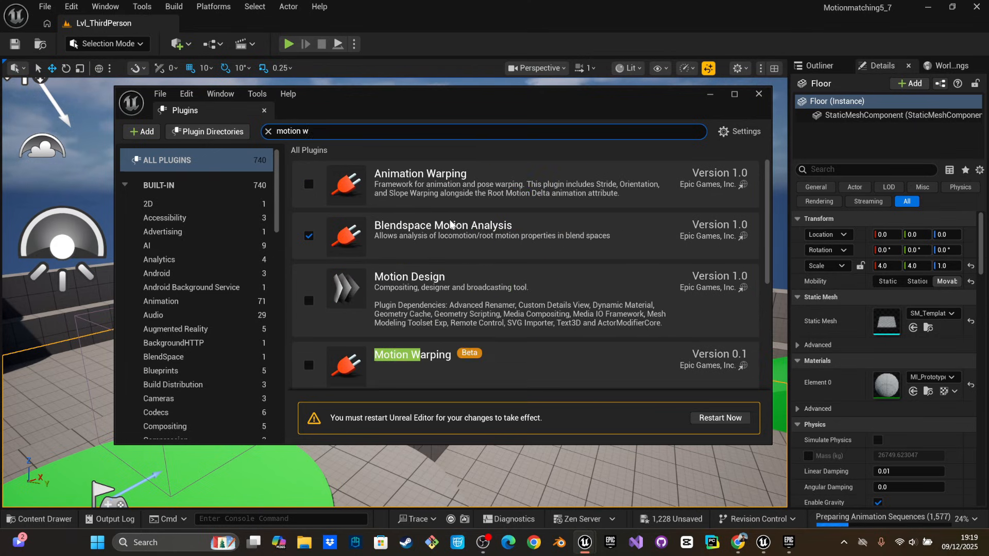
click(309, 365)
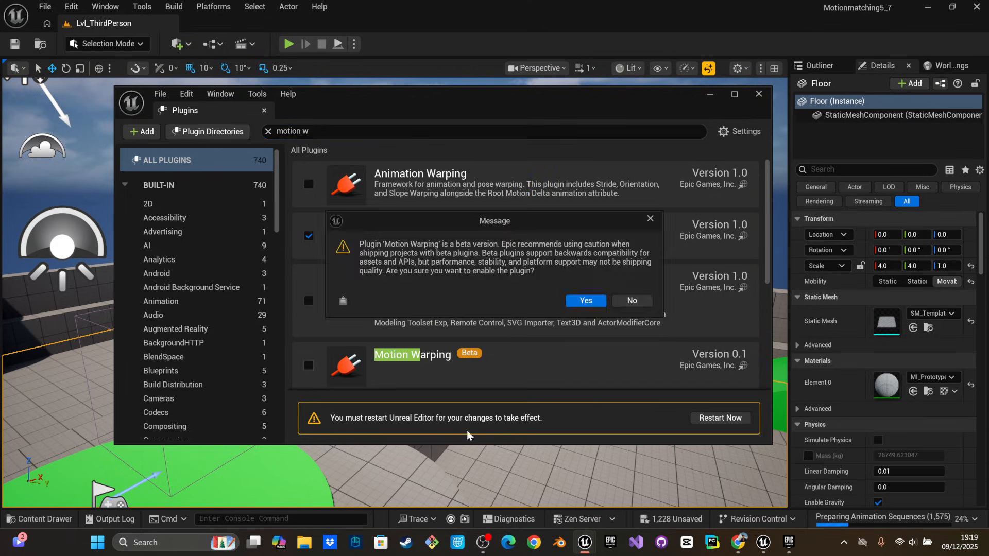
click(582, 300)
Enable the Chooser and Animation Warping plugins
click(319, 131)
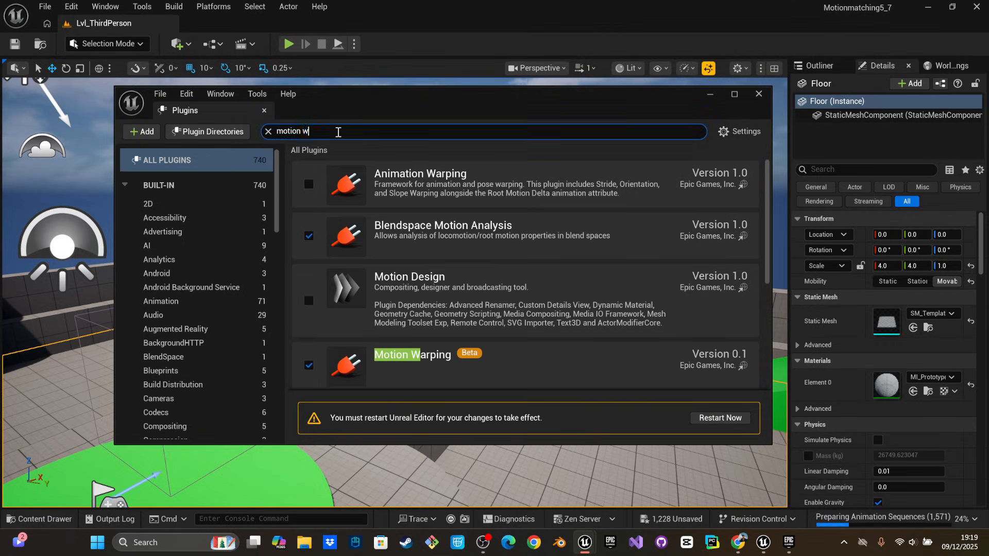
text(cho)
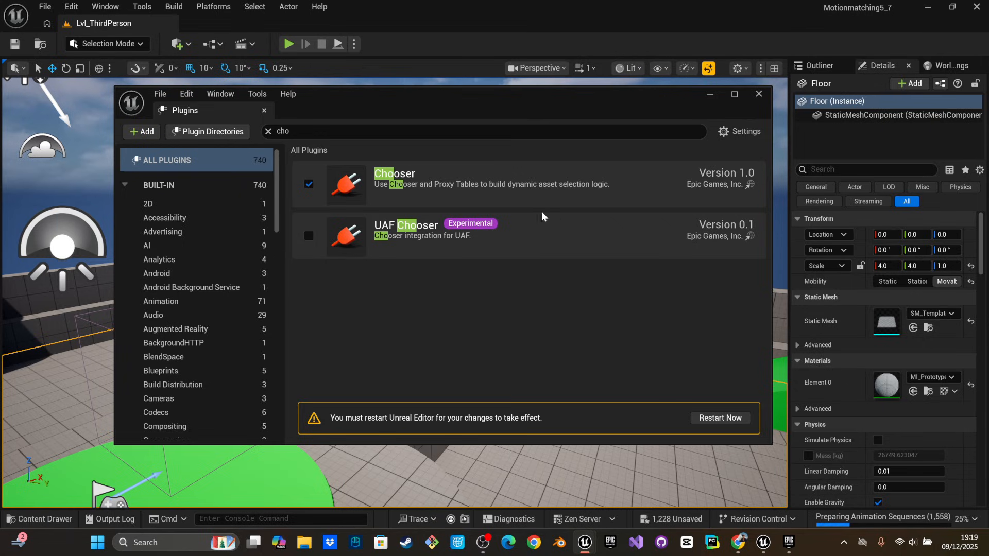
click(316, 128)
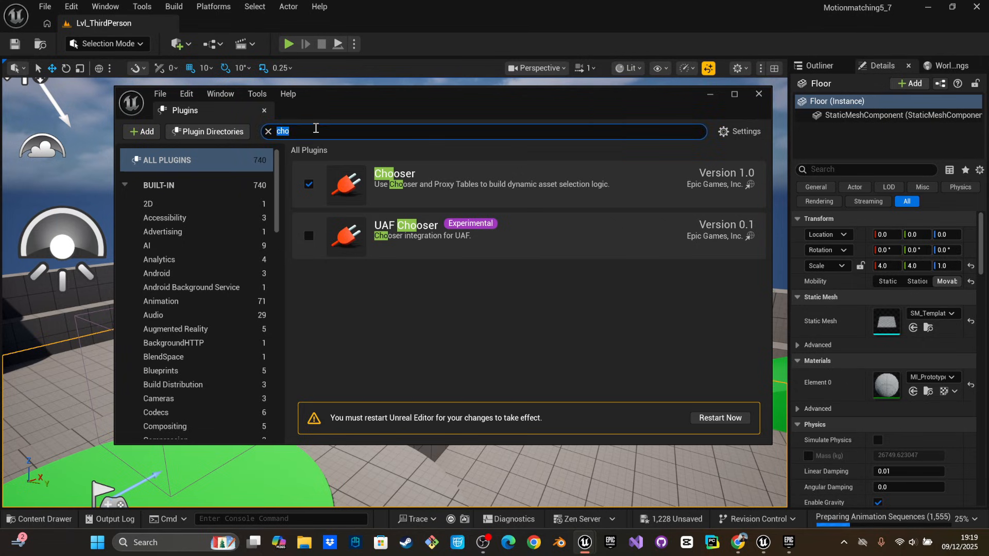
key(BackSpace)
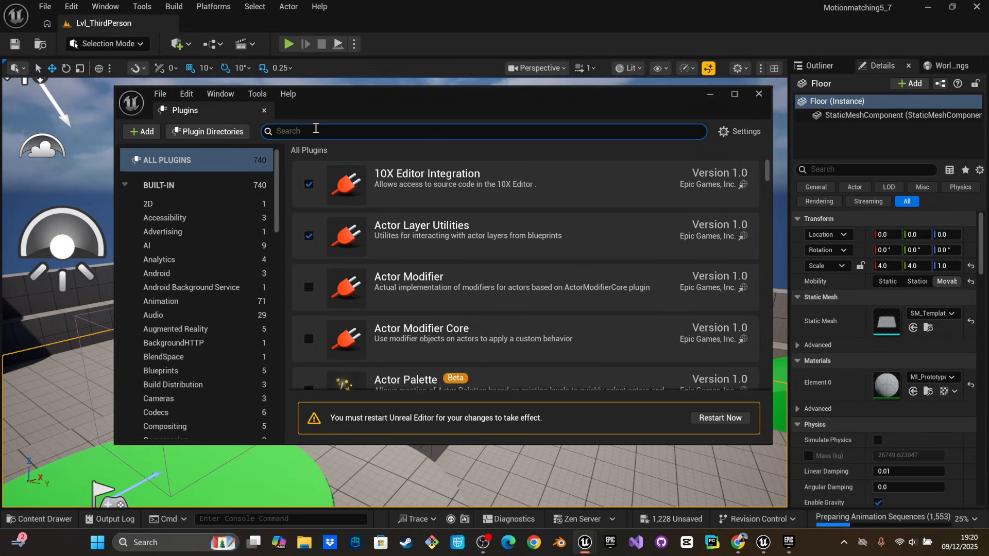
text(anima)
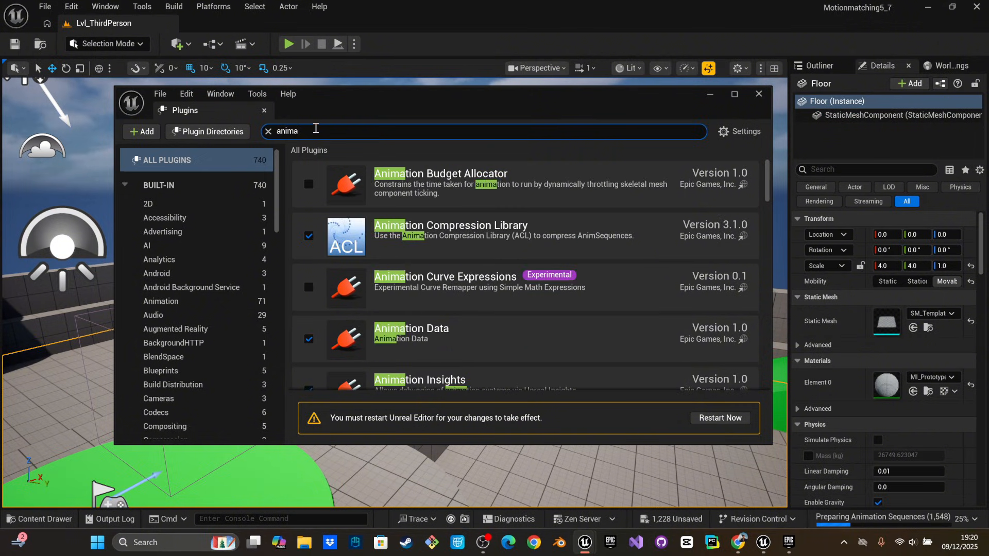
text(tion wa)
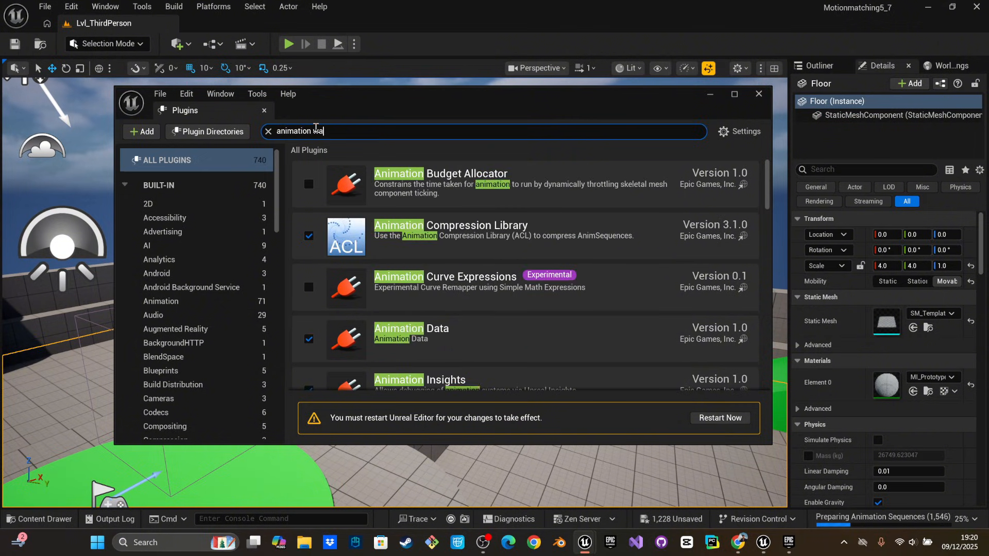
Find the beta Animation Locomotion Library plugin, enable it, and look through the other matching plugins
key(ctrl+a)
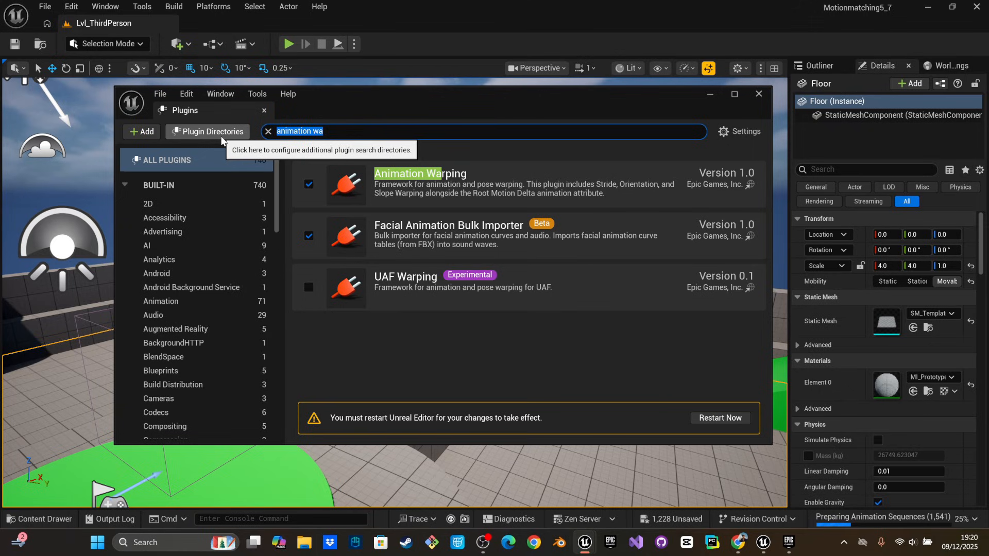
key(End)
key(BackSpace)
key(BackSpace)
key(BackSpace)
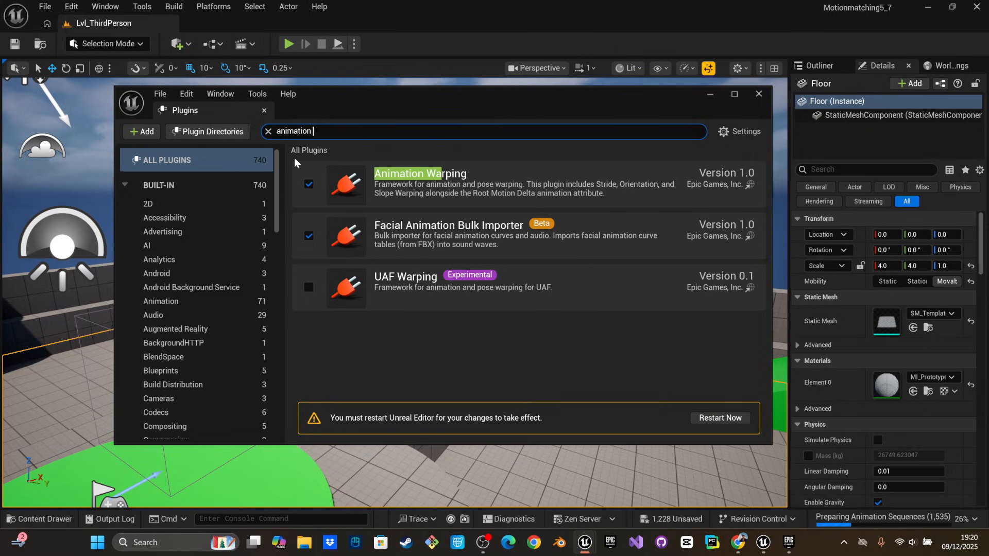
text(lo)
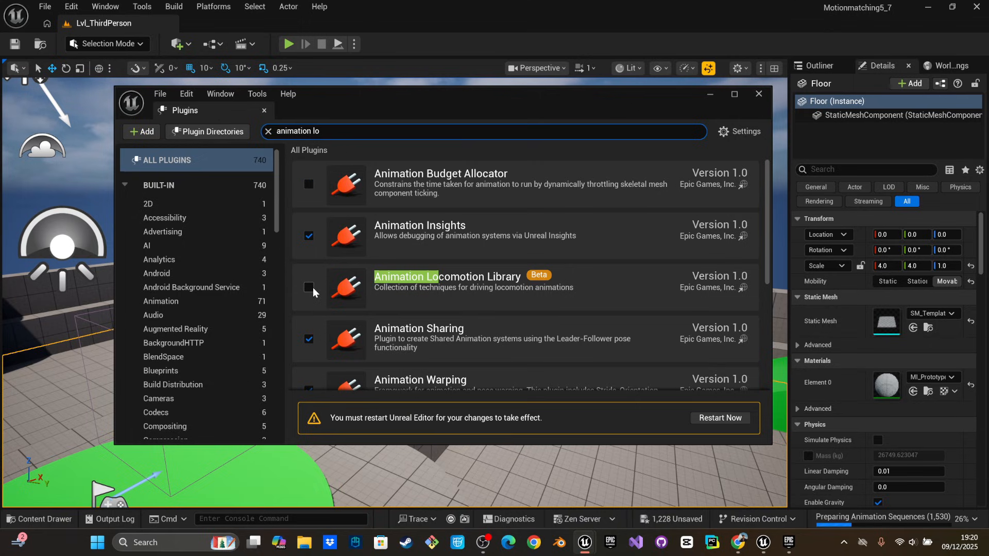
click(309, 288)
click(597, 301)
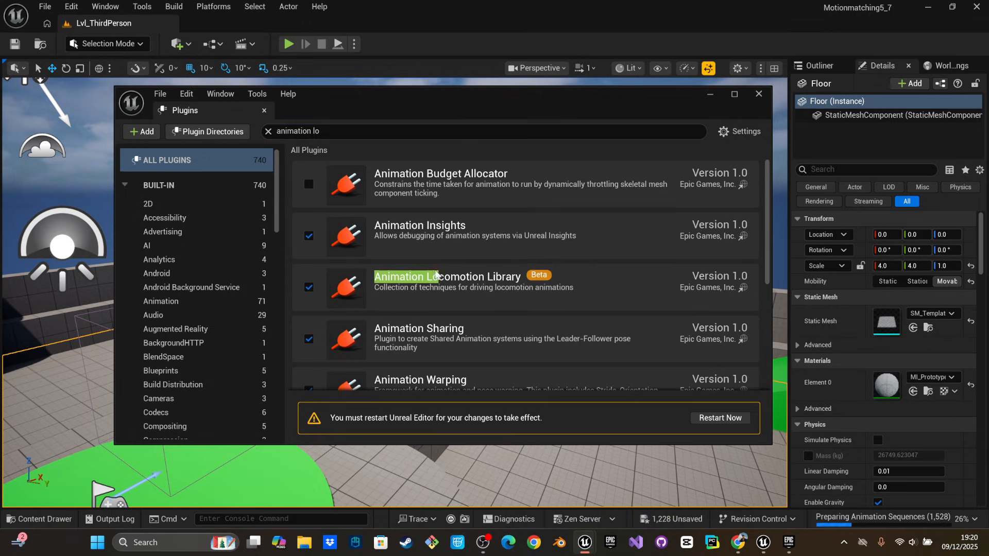
scroll(437, 274, down, 3)
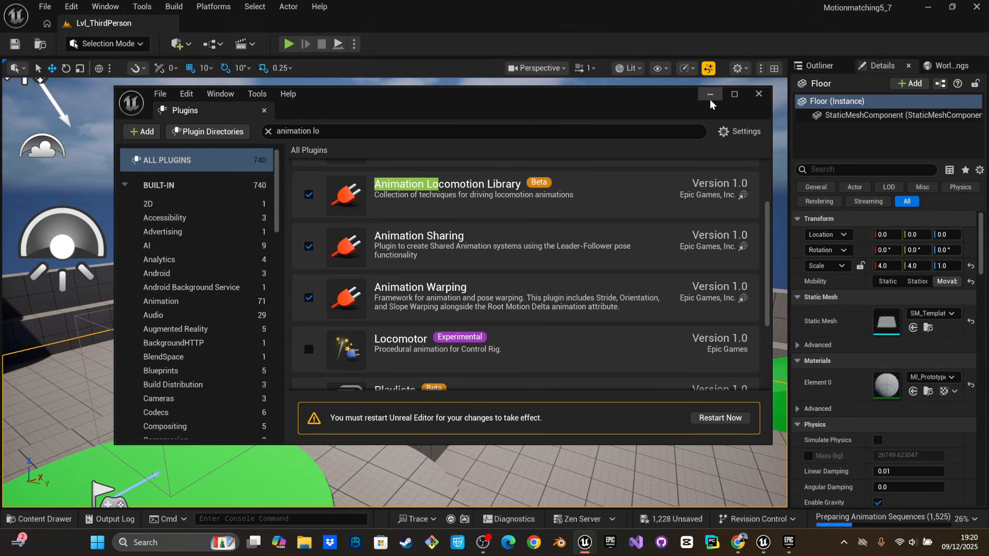
Restart the editor to apply the plugin changes, saving all unsaved animation assets, and close the Plugins window
drag(588, 107, 565, 111)
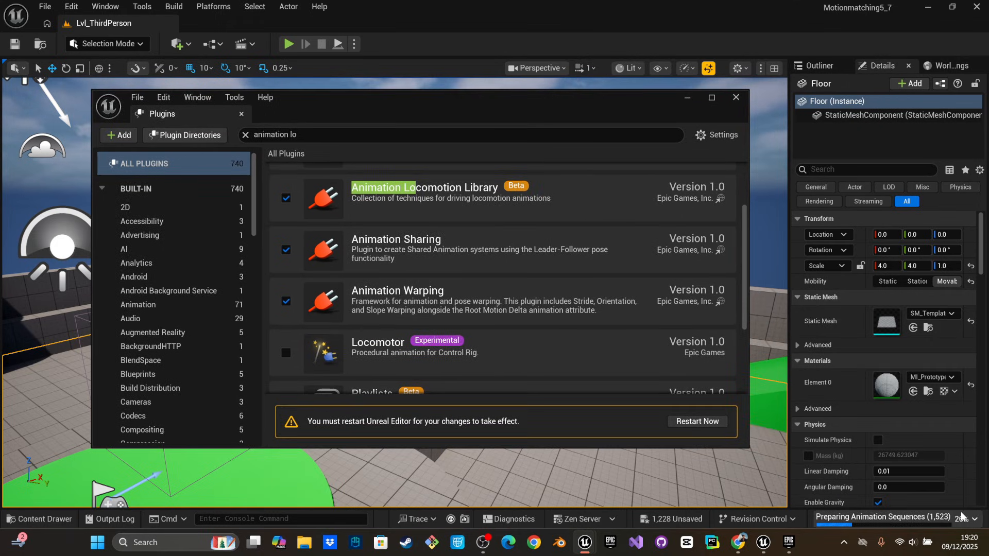
click(700, 423)
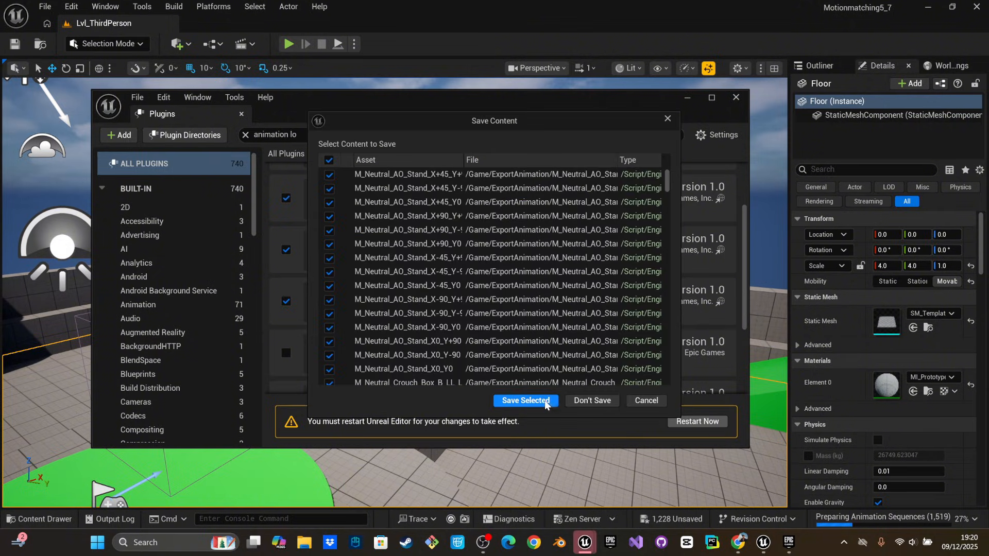
click(526, 400)
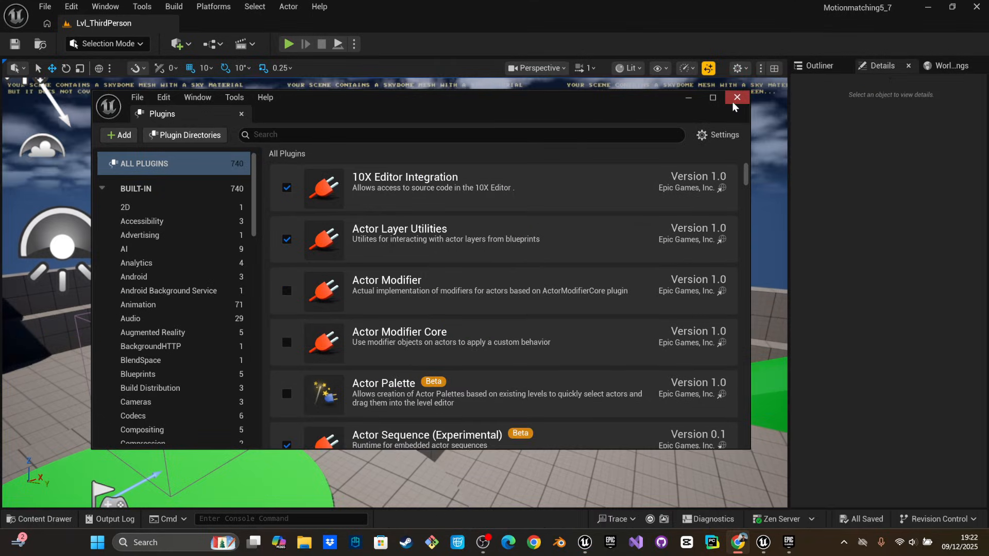
click(736, 98)
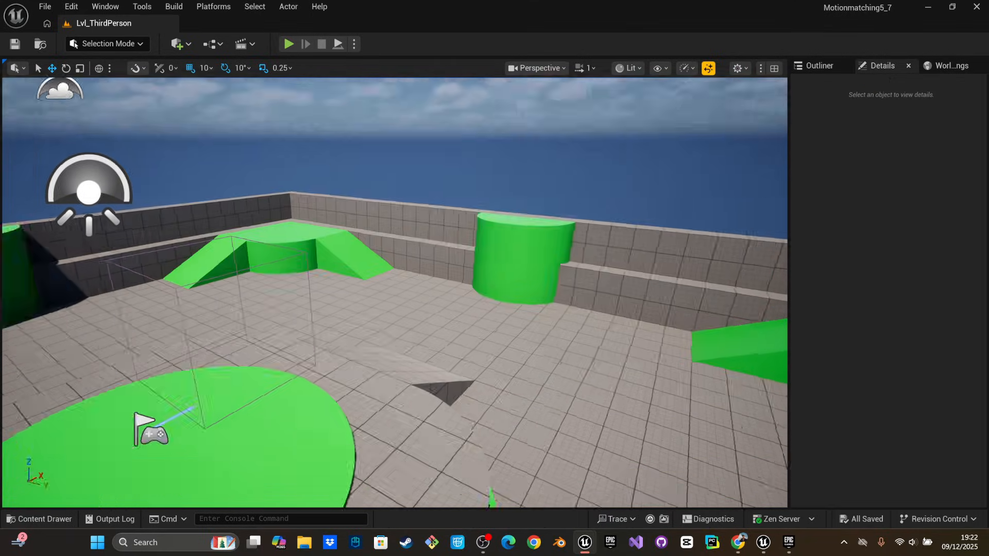
Open the project's asset browser and go from the Characters folder up to the top-level Content folder
right_drag(565, 356, 664, 387)
key(w)
key(ctrl+space)
click(484, 323)
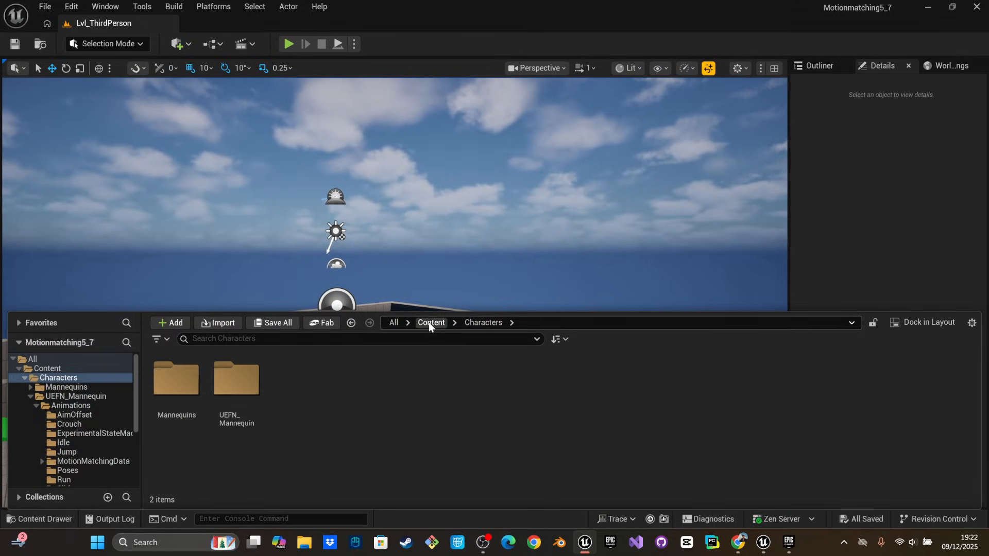
click(430, 323)
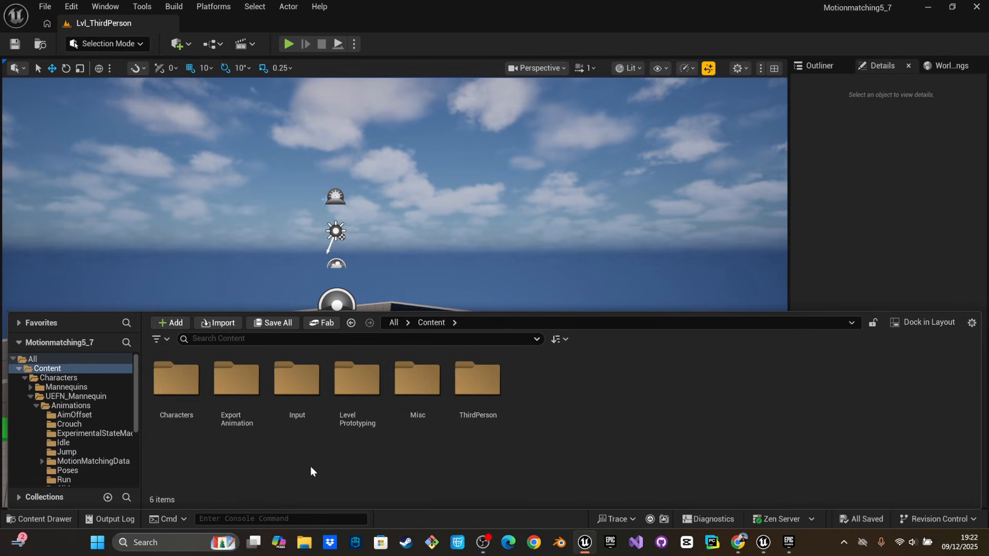
double_click(482, 396)
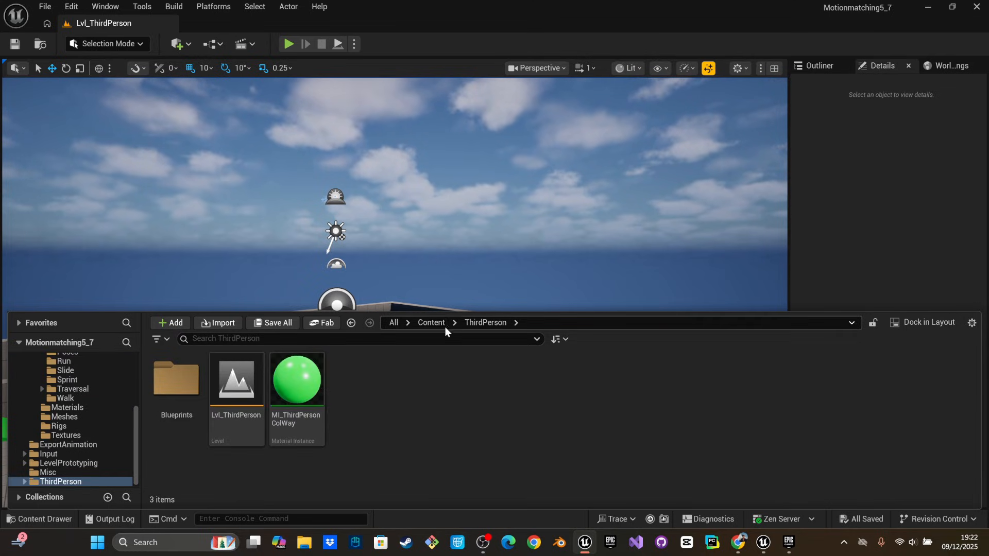
click(430, 322)
right_click(524, 397)
click(302, 471)
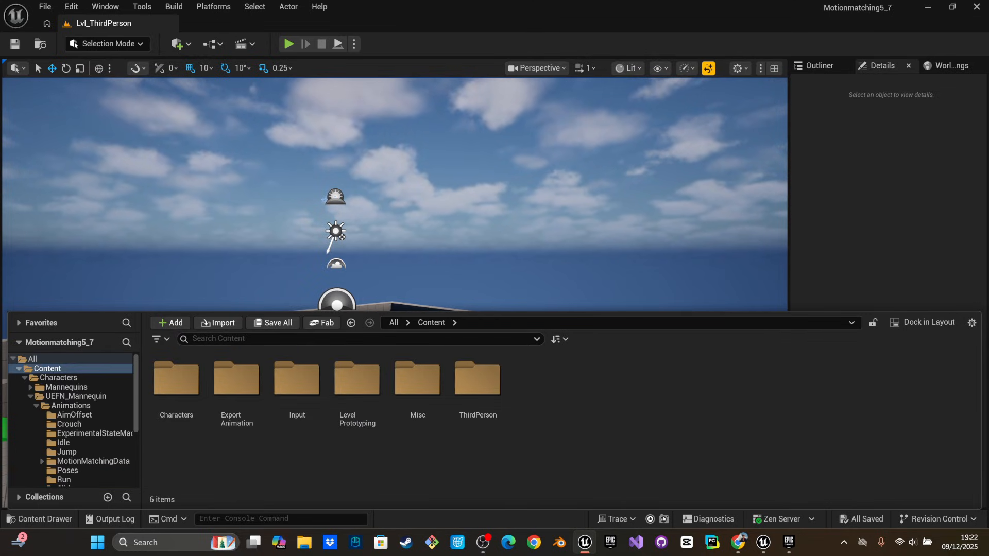
key(alt+Tab)
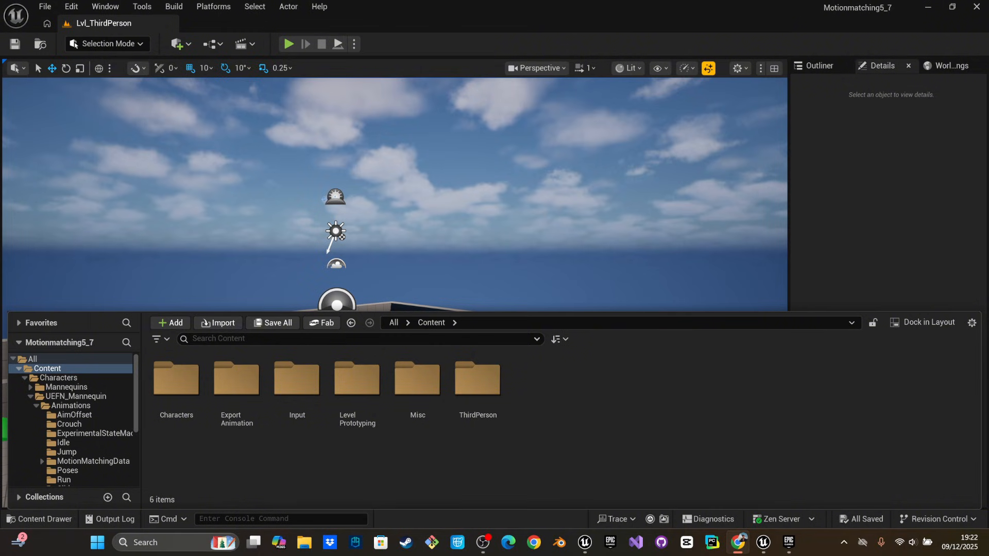
Create a new folder named MotionMatching in the top-level Content folder
right_click(512, 390)
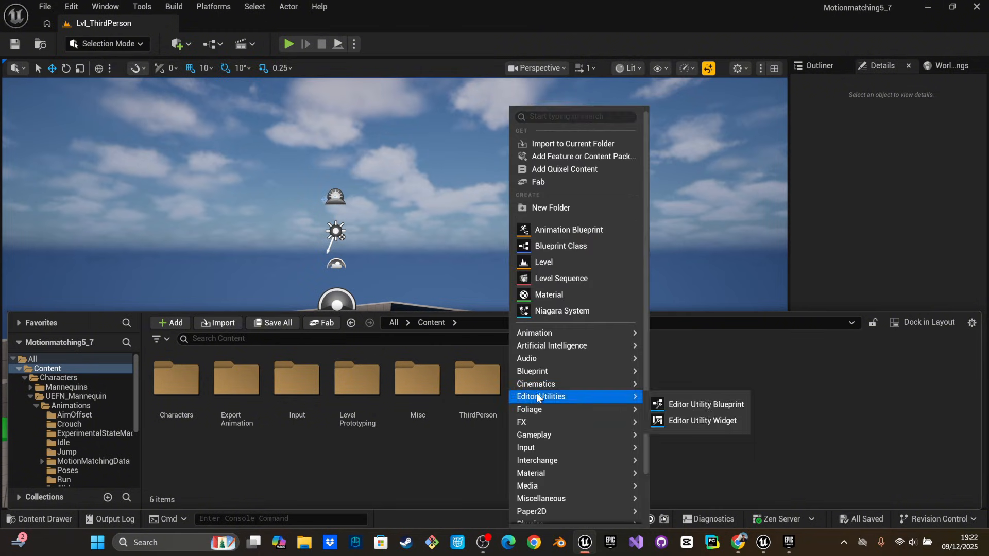
click(561, 212)
text(M)
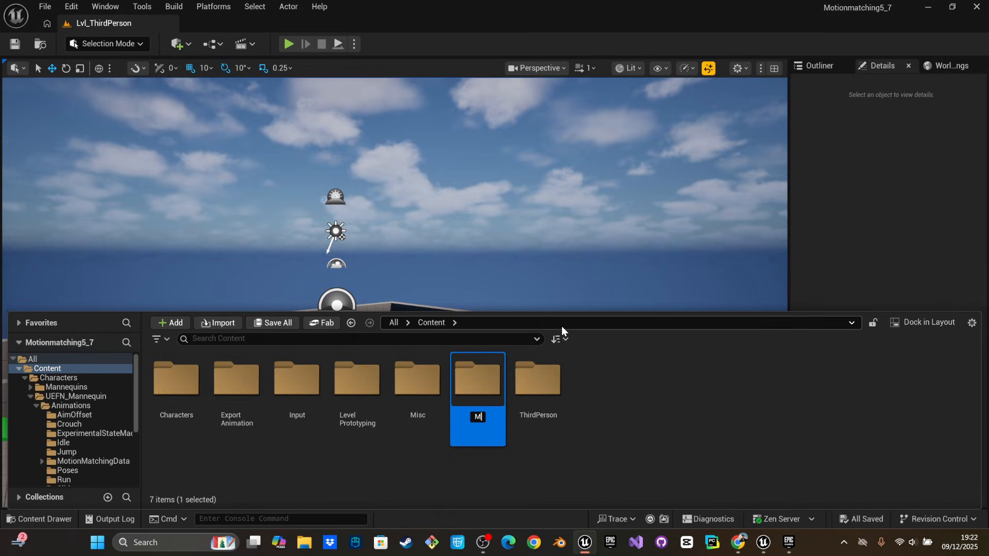
text(otion)
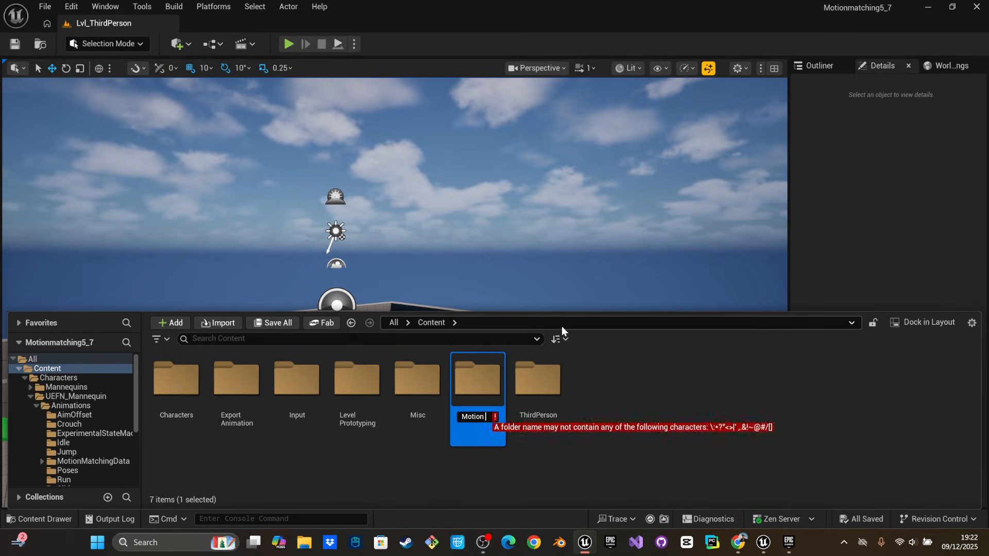
text(Matching)
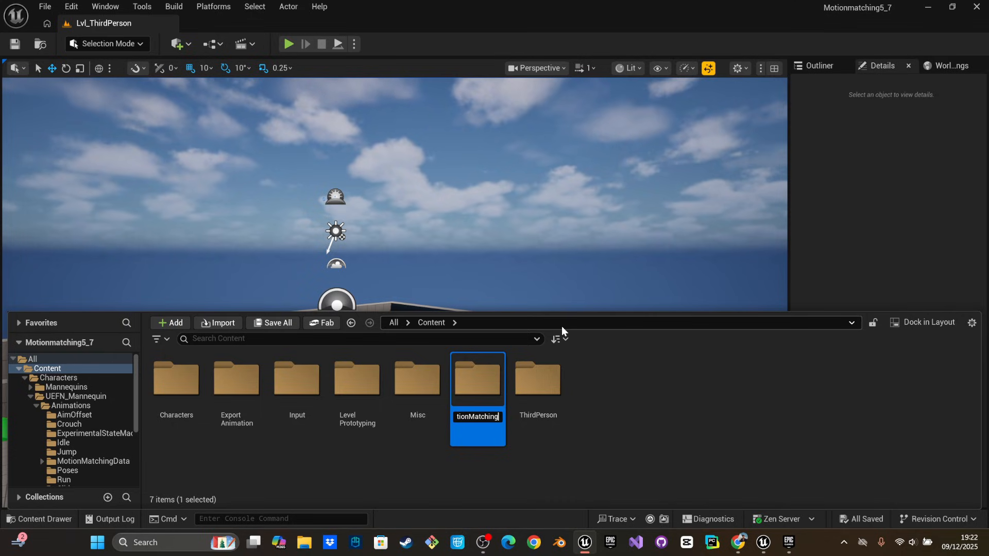
key(Return)
Set the MotionMatching folder's colour to purple, hex 5A00B6FF
double_click(484, 393)
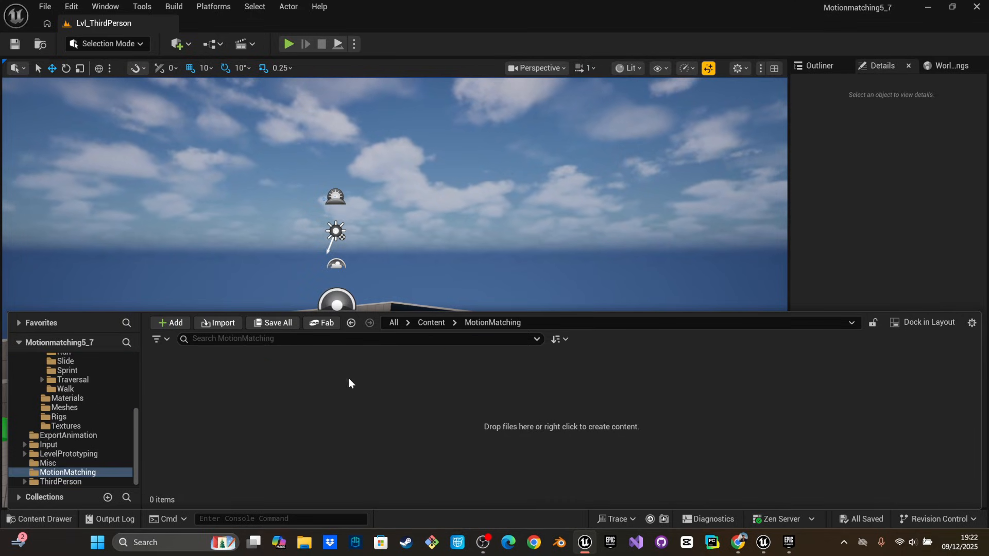
click(427, 322)
right_click(483, 384)
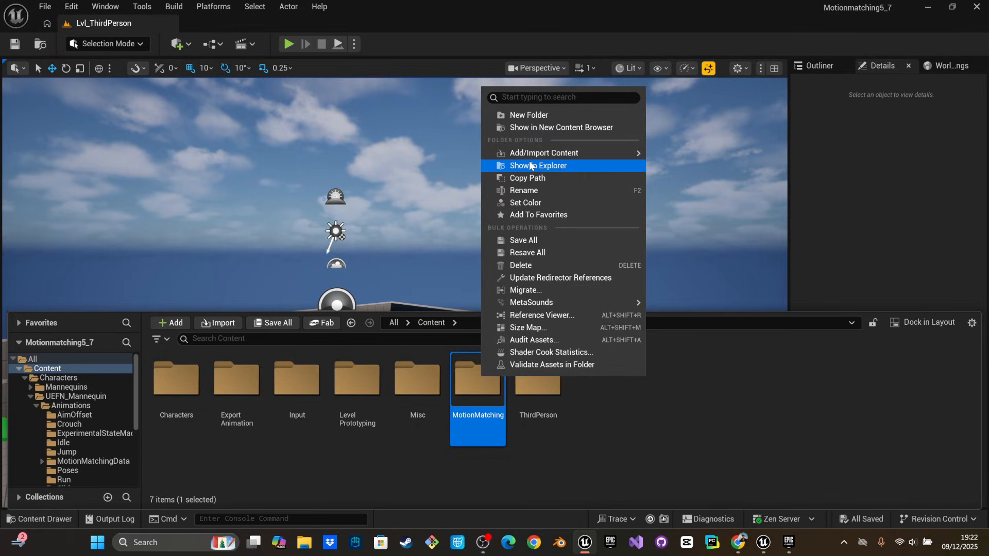
click(525, 203)
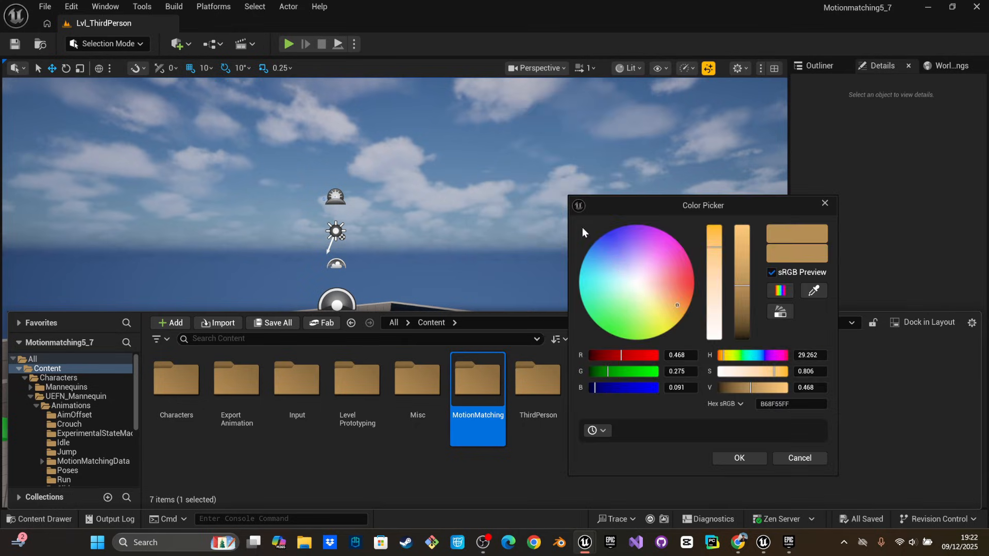
mouse_move(624, 270)
mouse_down()
mouse_move(665, 258)
mouse_move(636, 242)
mouse_move(599, 255)
mouse_move(603, 305)
mouse_move(679, 312)
mouse_move(693, 273)
mouse_move(664, 328)
mouse_move(632, 338)
mouse_move(582, 297)
mouse_move(685, 261)
mouse_move(592, 286)
mouse_move(646, 239)
mouse_up()
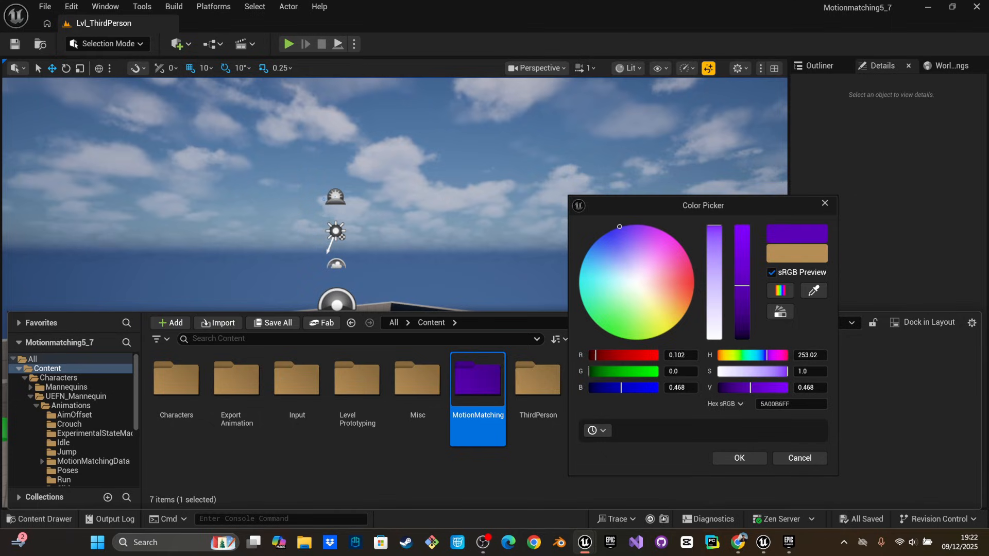
click(751, 459)
Create a Pose Search Schema inside the MotionMatching folder, using the SK_Mannequin skeleton
right_drag(532, 344, 522, 307)
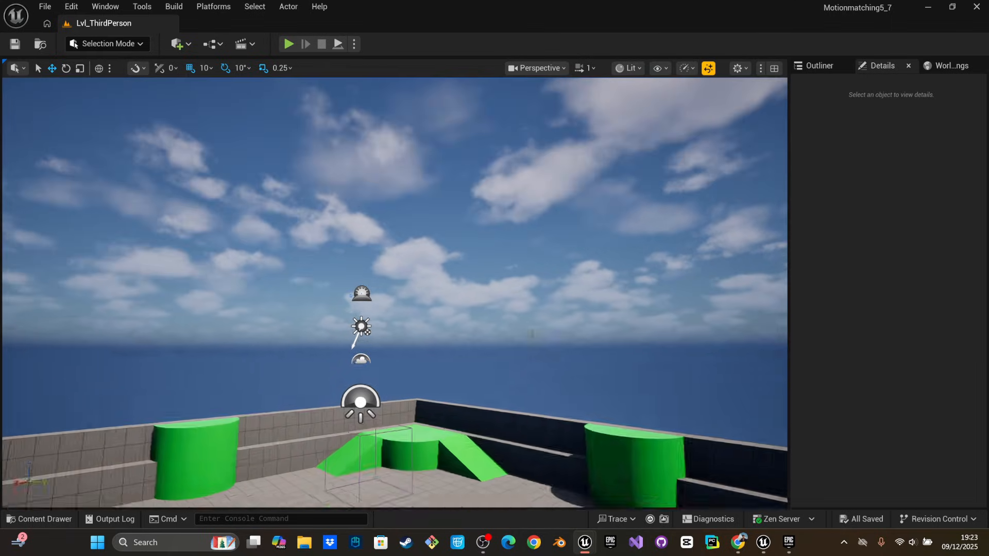
key(ctrl+space)
double_click(471, 386)
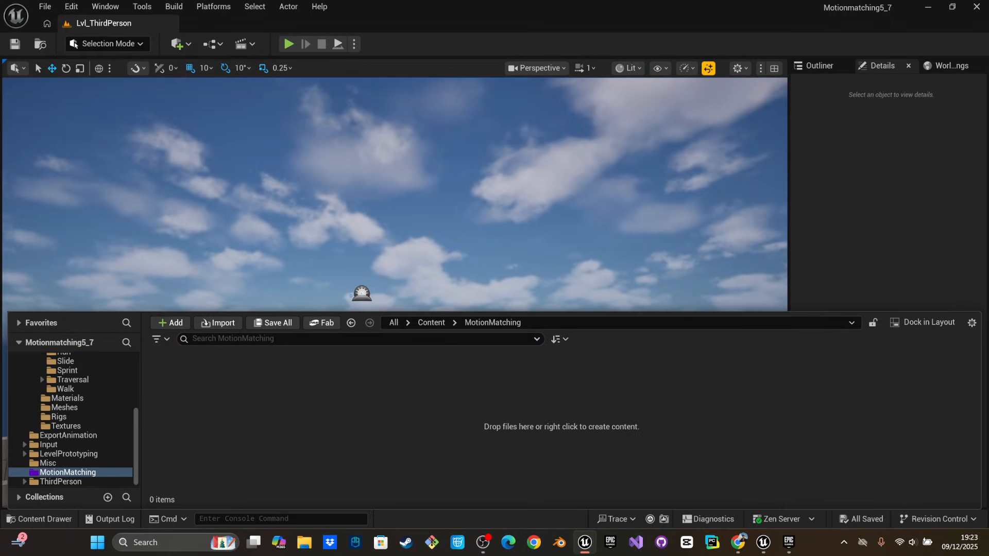
right_click(227, 391)
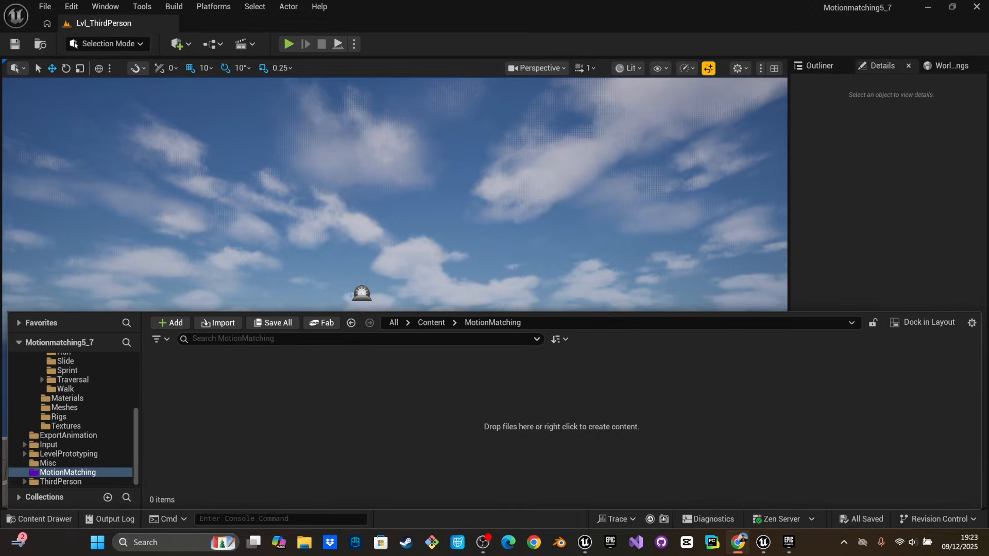
right_click(183, 422)
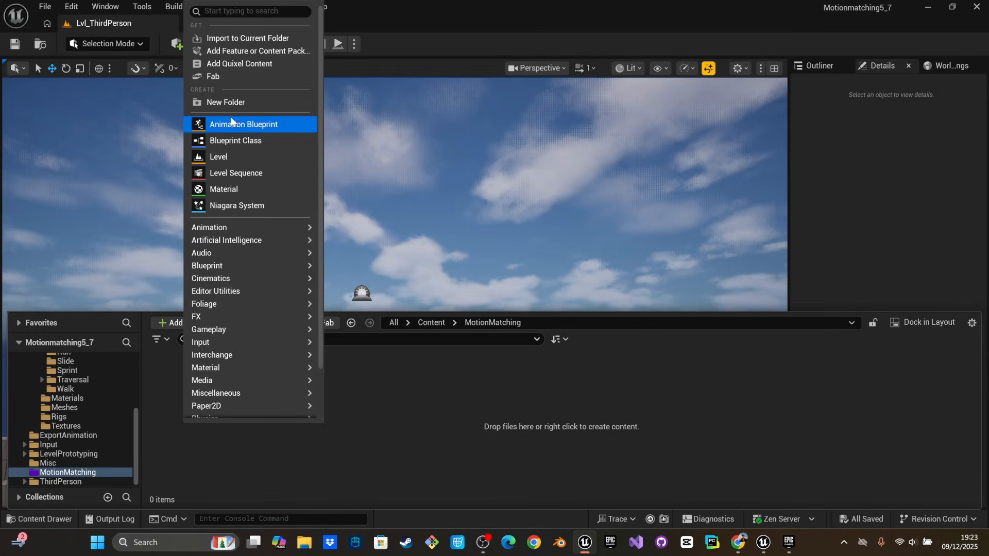
mouse_move(247, 227)
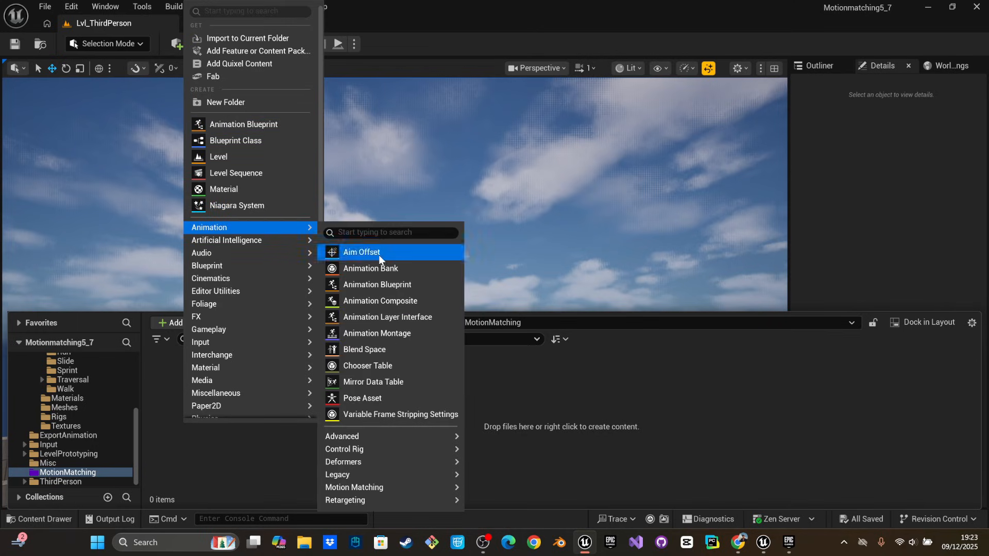
mouse_move(385, 487)
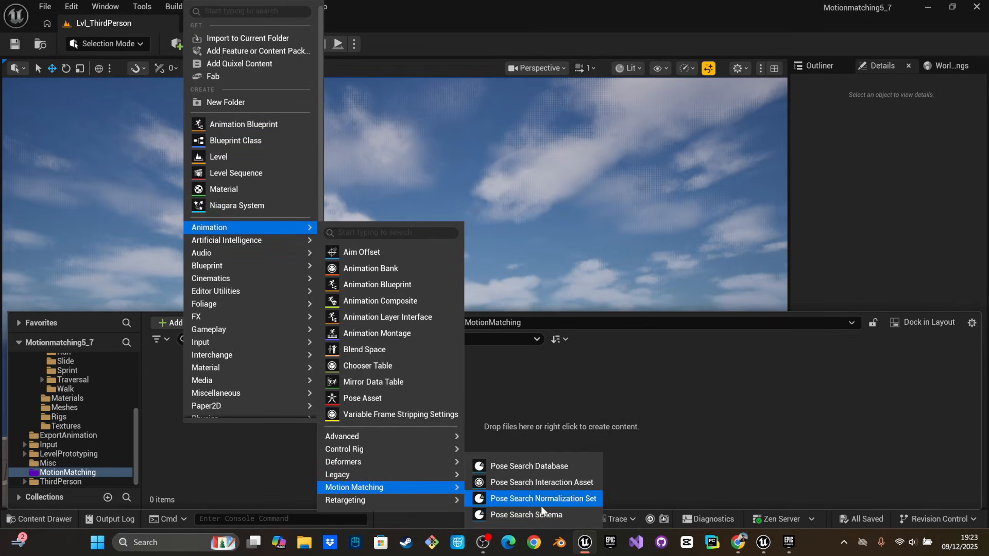
click(570, 518)
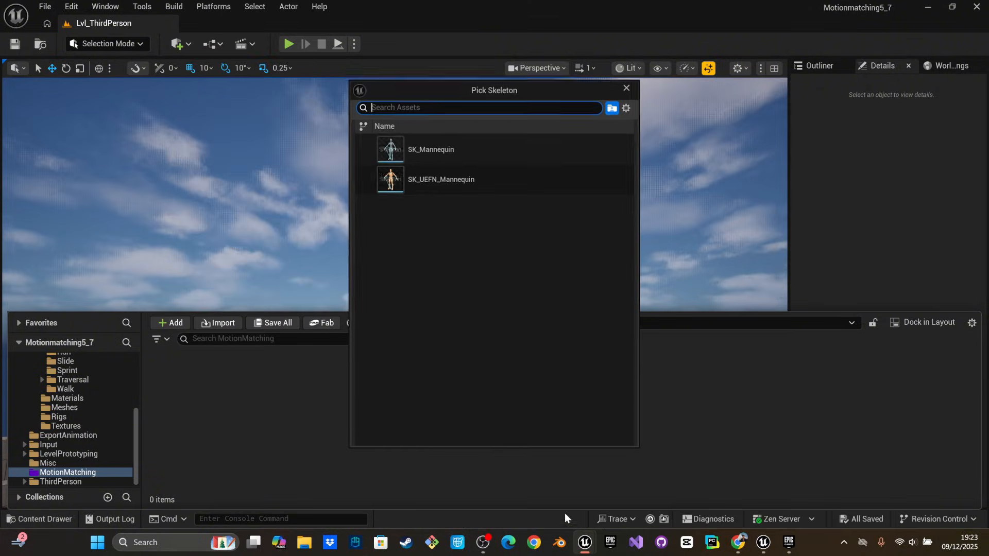
click(382, 157)
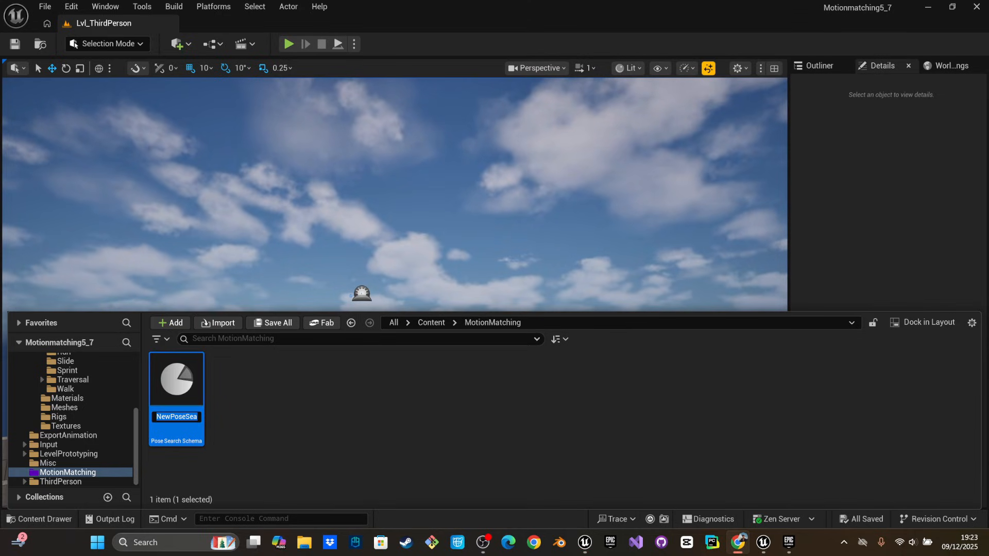
Name the new schema PSS_Default, open it and dock its editor beside the level
click(181, 419)
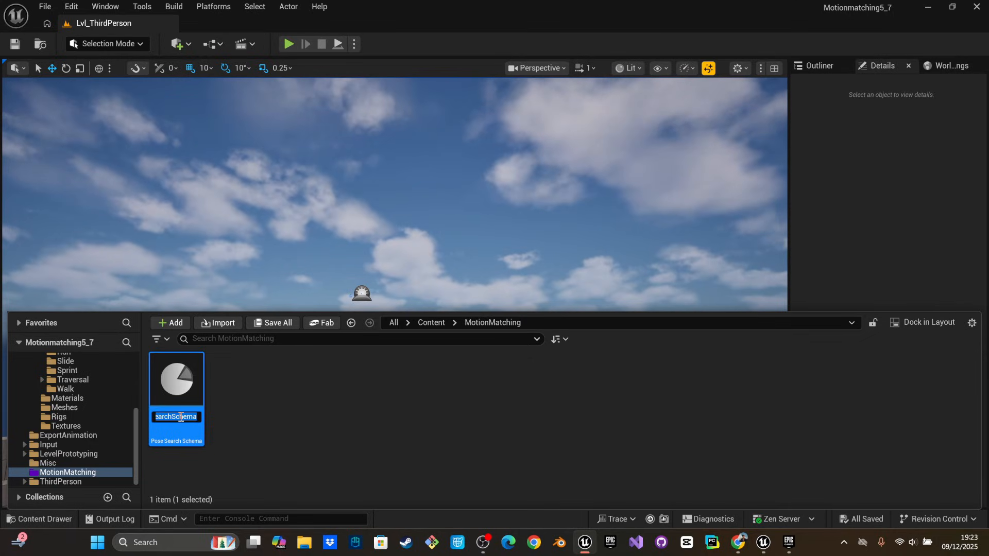
text(PSS_Default)
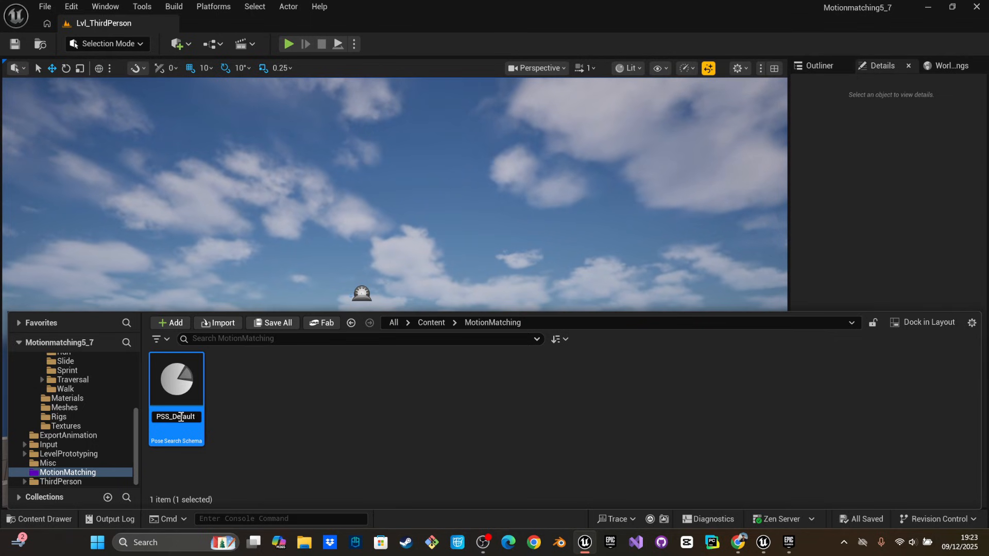
key(Return)
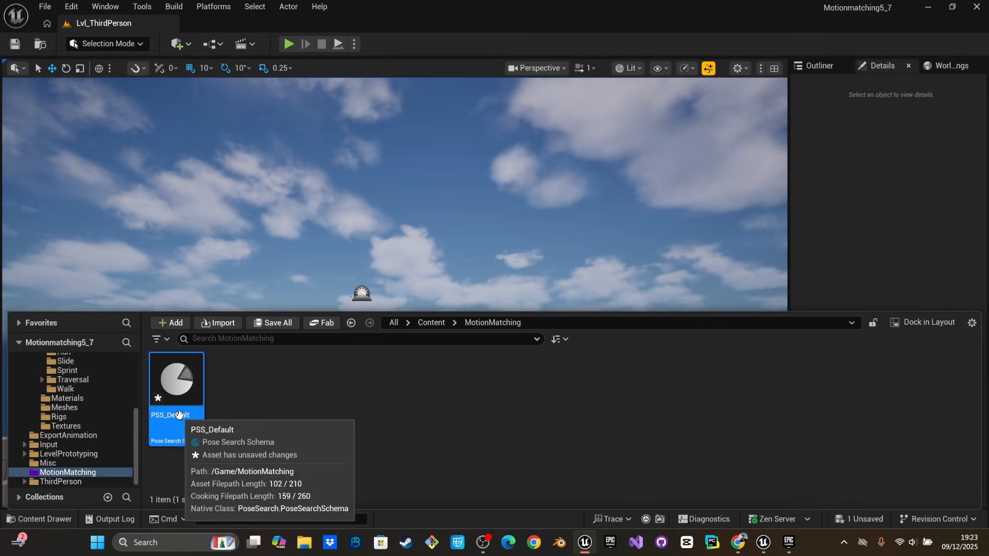
double_click(180, 416)
drag(315, 274, 230, 26)
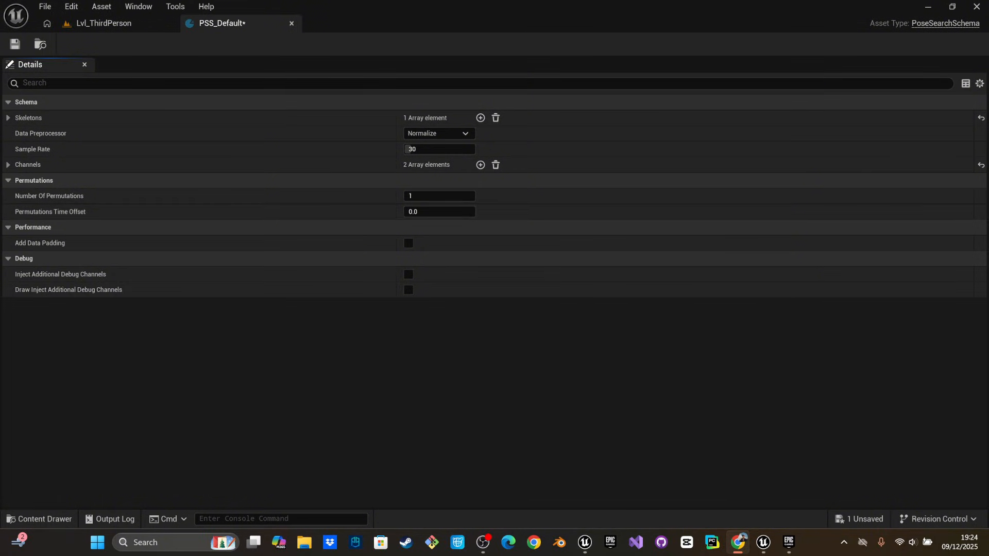
Return to the level, create a folder named DataBase inside the MotionMatching folder and open it
click(125, 24)
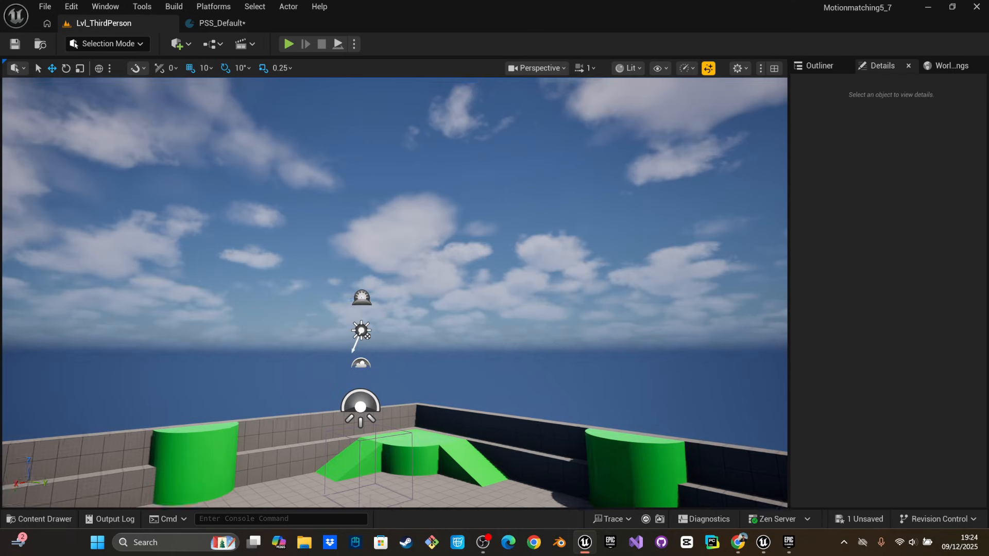
key(ctrl+space)
right_click(318, 409)
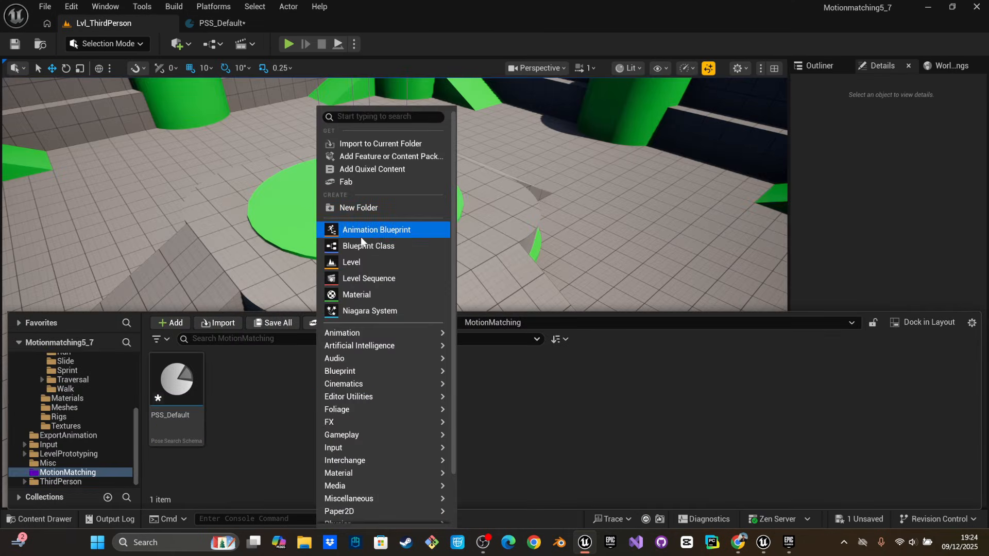
click(364, 209)
text(Da)
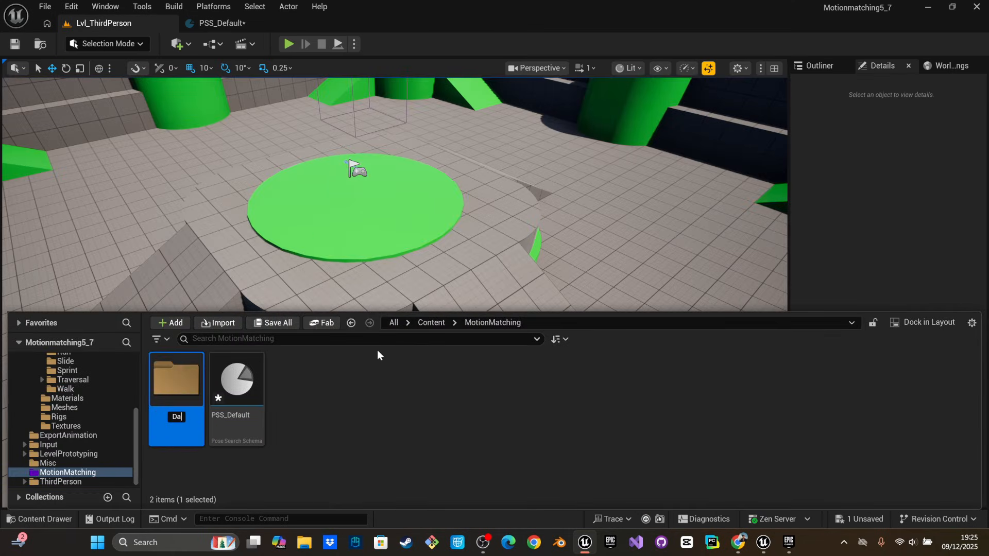
text(taBase)
key(Return)
key(Return)
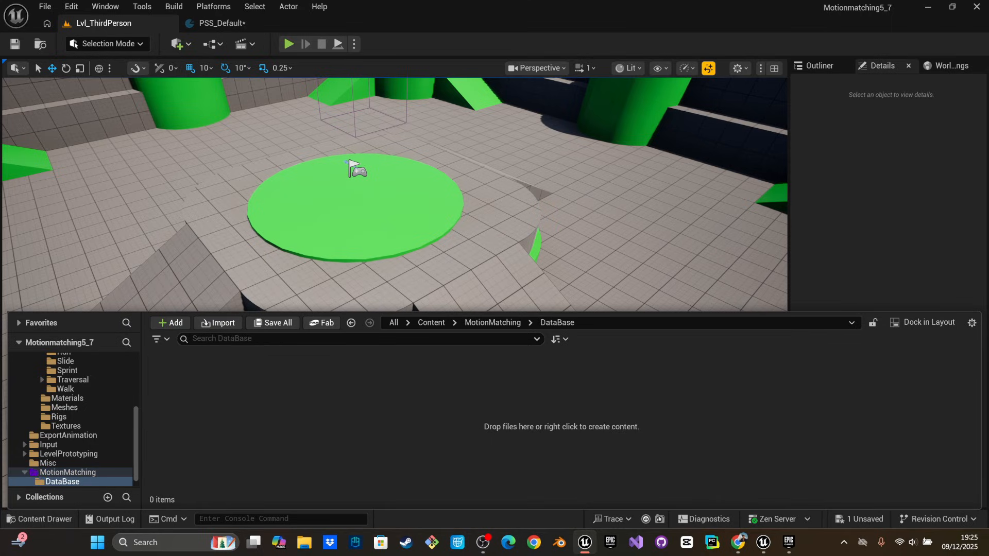
right_click(249, 404)
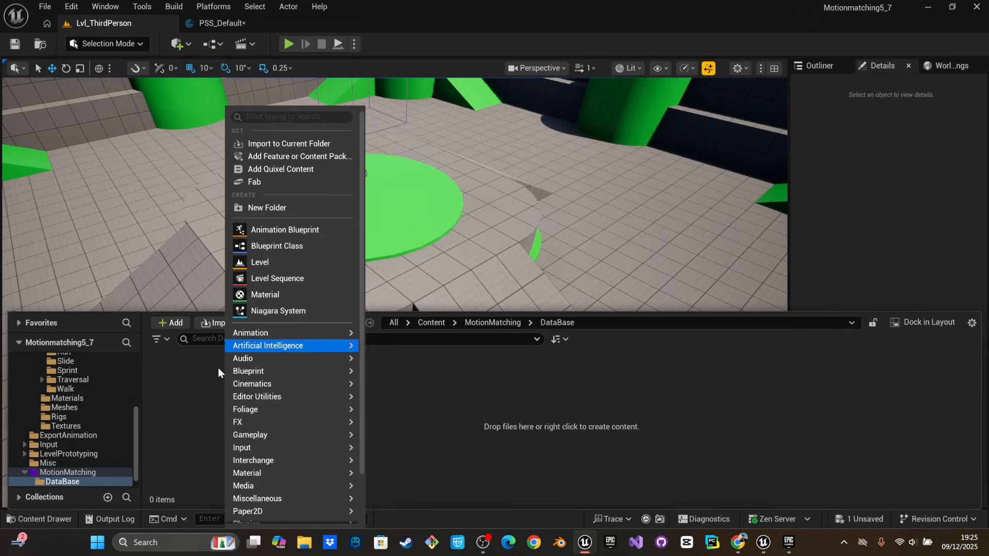
mouse_move(296, 338)
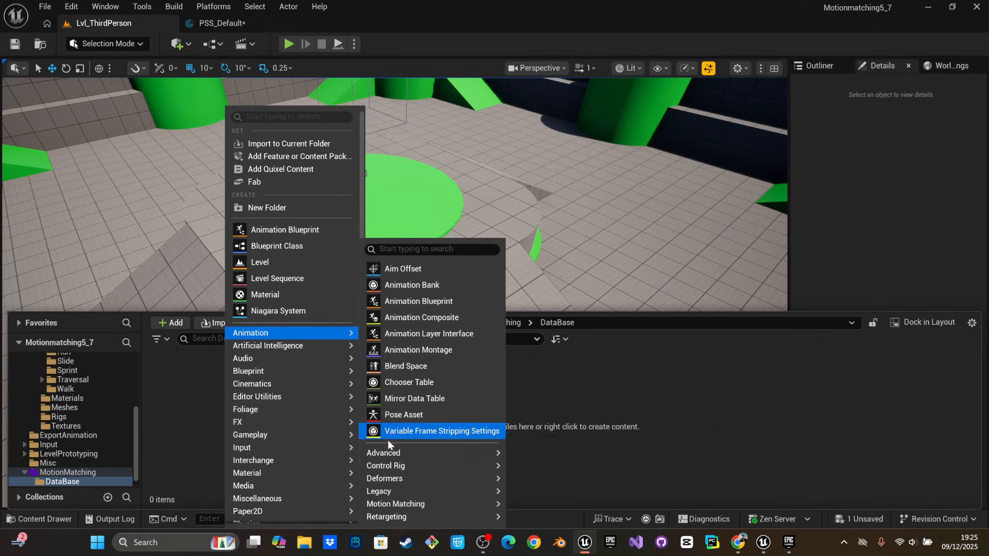
mouse_move(404, 506)
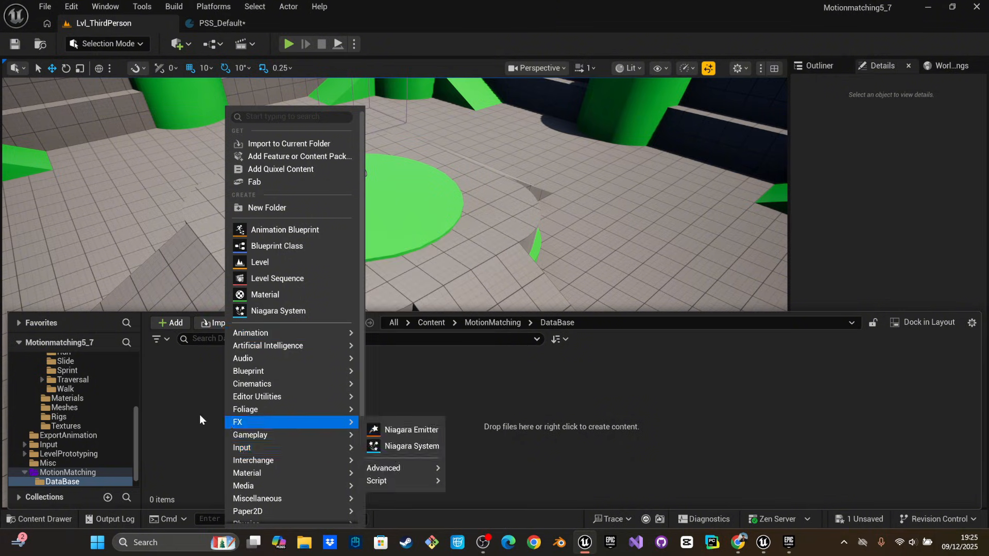
click(199, 415)
Create a Pose Search Database in the DataBase folder, based on the newly made, unsaved PSS_Default schema
right_click(219, 391)
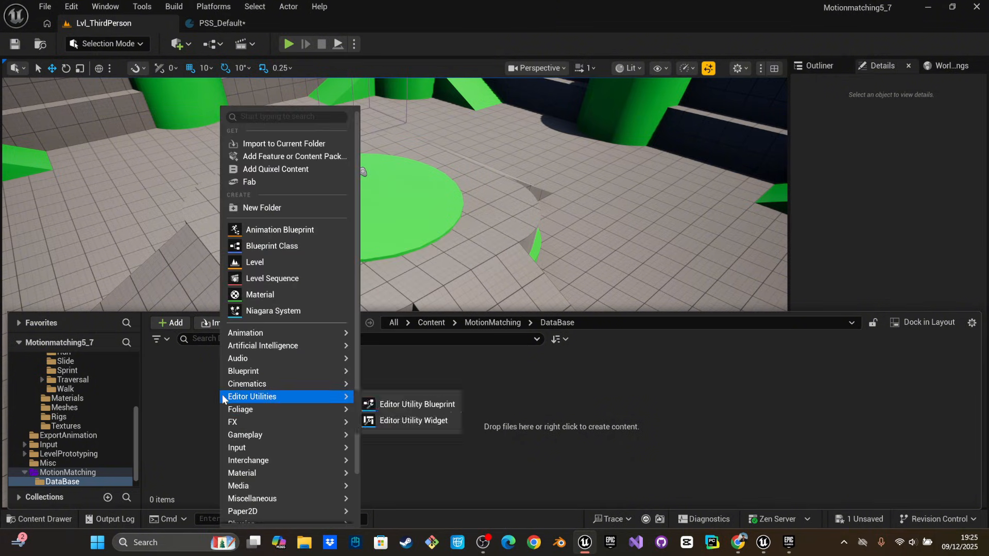
mouse_move(254, 338)
mouse_move(400, 503)
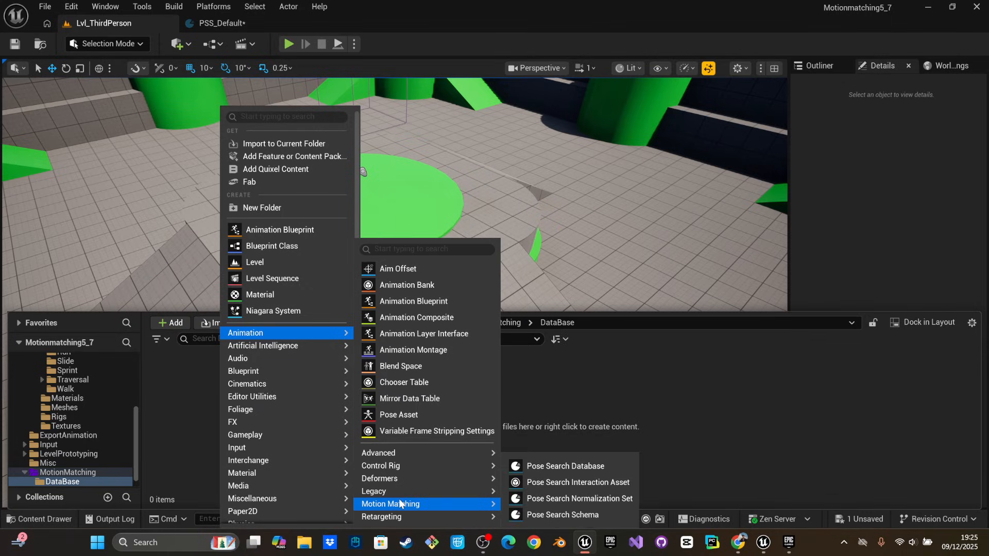
click(549, 466)
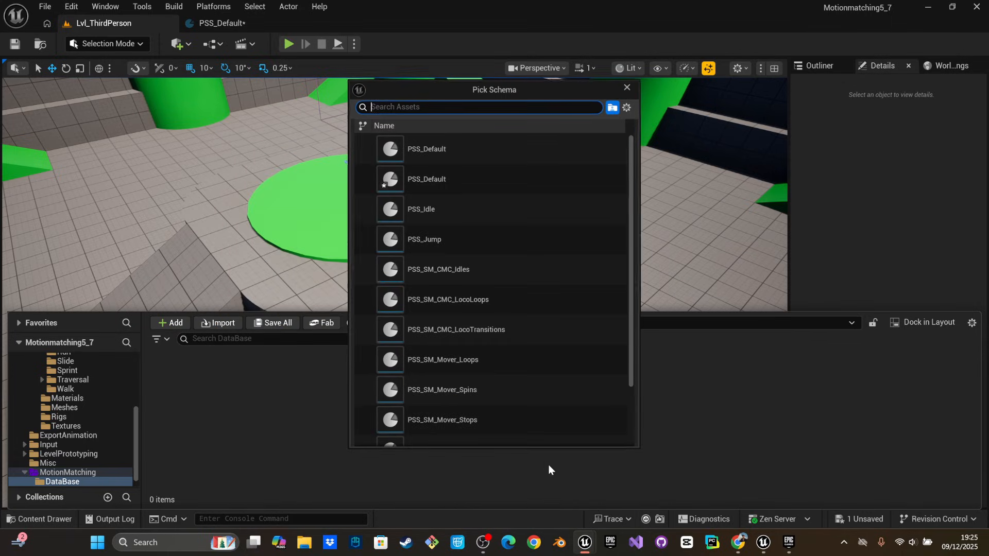
click(443, 187)
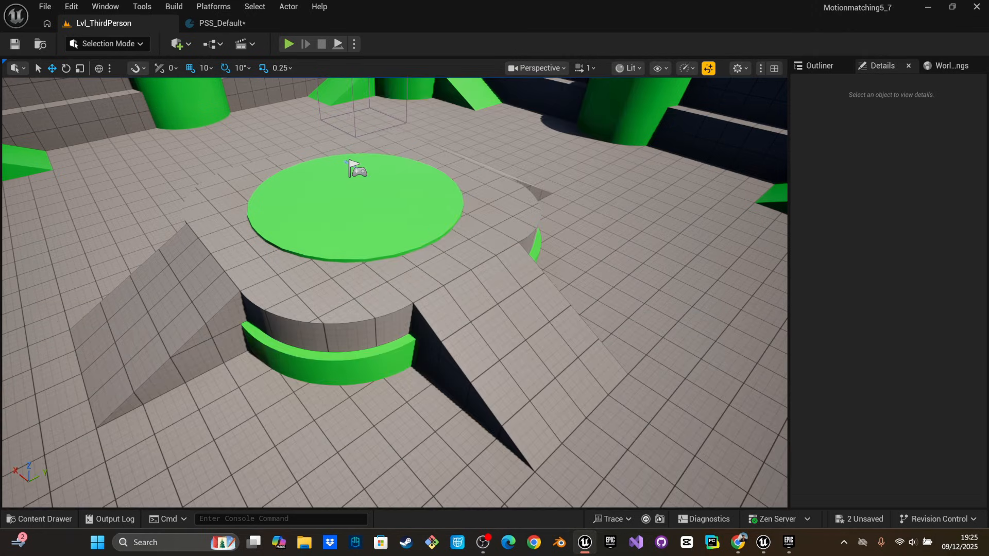
Open the new Pose Search Database from the DataBase folder for editing
right_drag(351, 424, 346, 393)
key(ctrl+space)
double_click(180, 384)
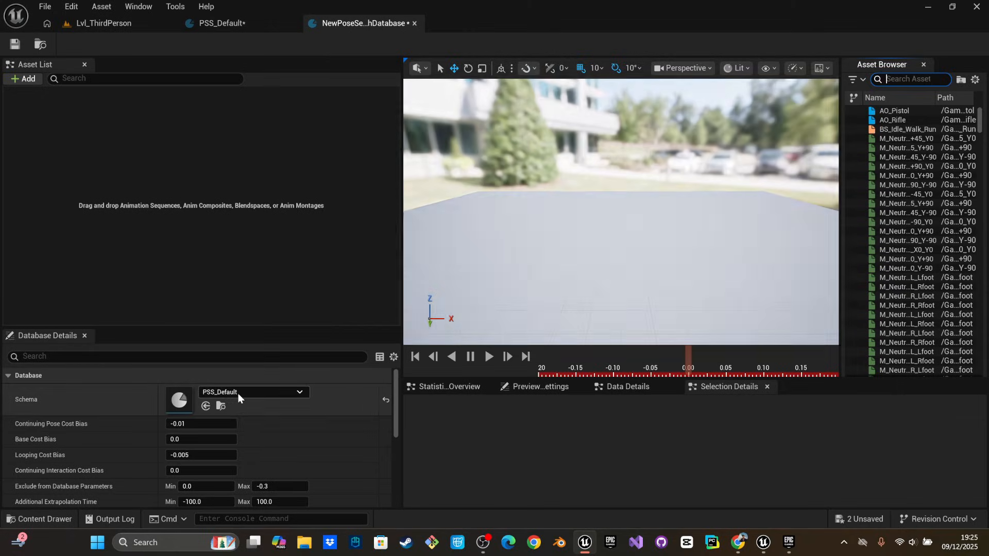
Check the schema assigned to the open Pose Search Database against the available schemas, keeping the new PSS_Default
click(243, 393)
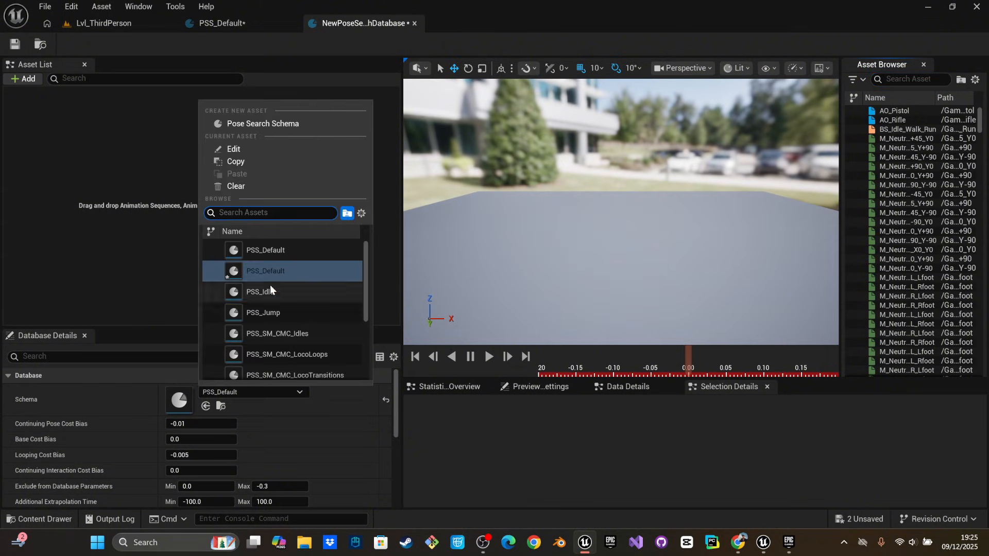
click(366, 283)
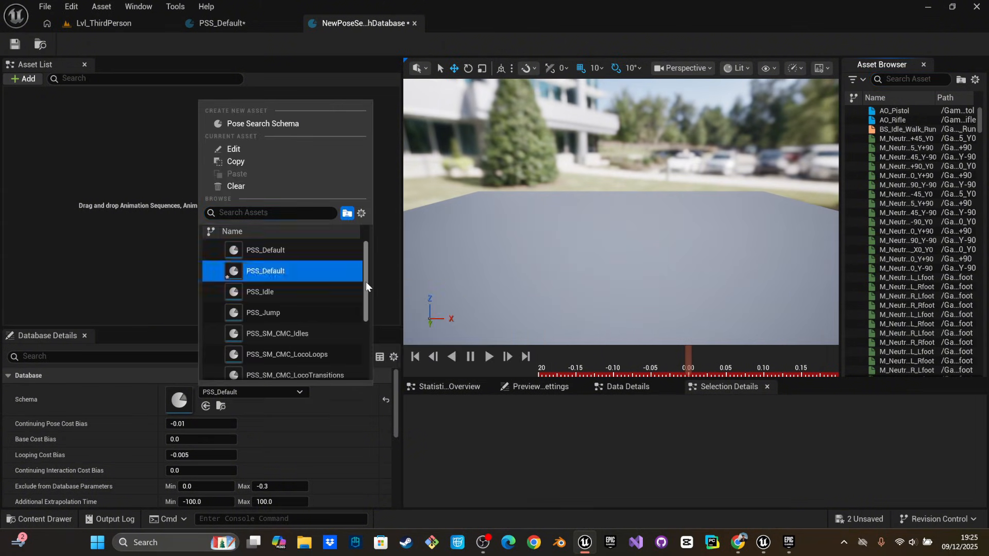
mouse_move(366, 282)
mouse_down()
mouse_move(363, 351)
mouse_move(365, 282)
mouse_up()
click(450, 440)
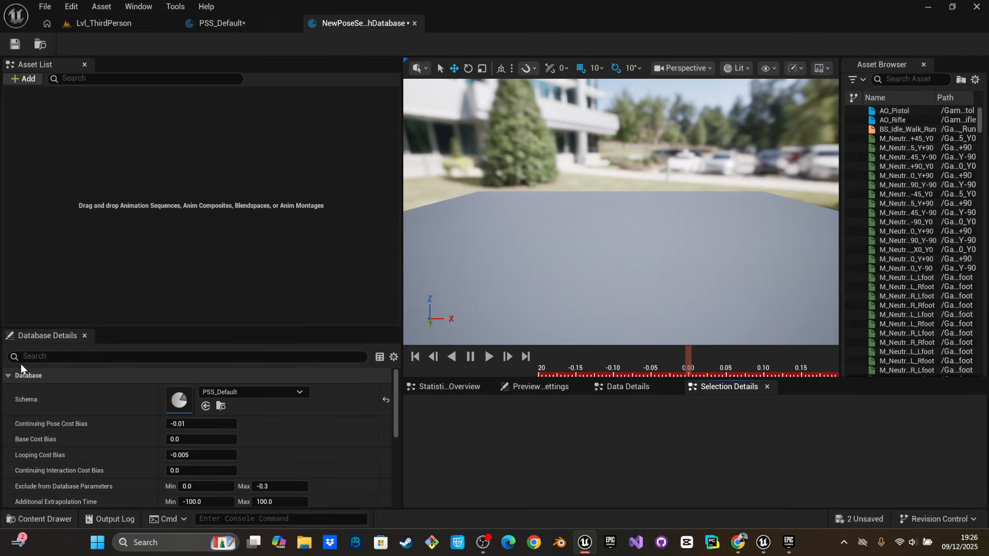
Go to the DataBase folder inside MotionMatching and rename the new Pose Search Database to PSD_walk
key(ctrl+space)
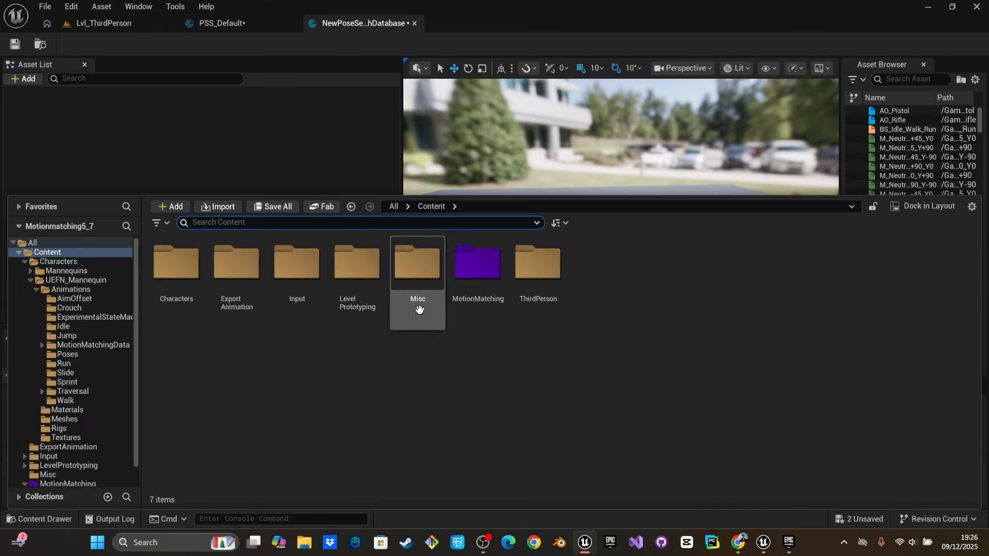
click(460, 267)
double_click(471, 281)
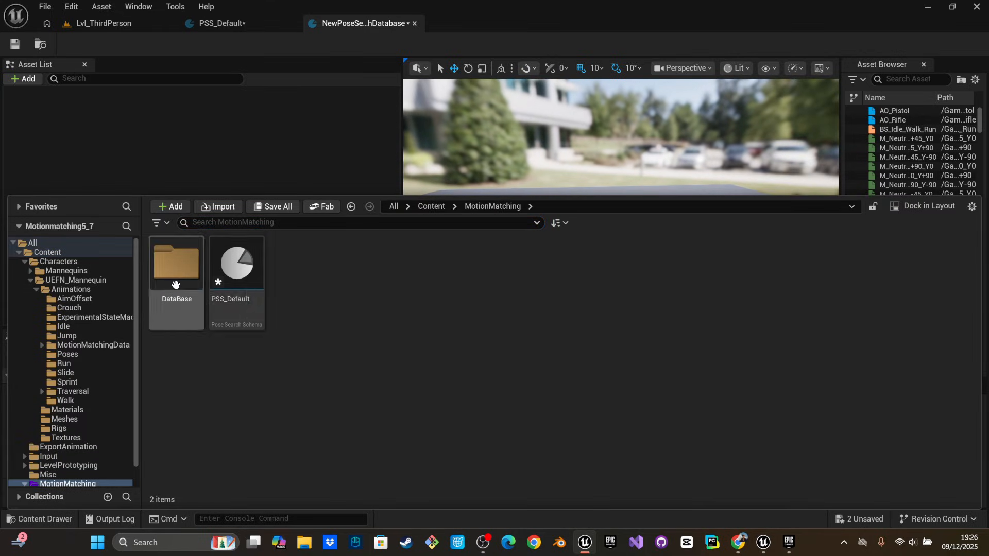
double_click(176, 285)
click(173, 303)
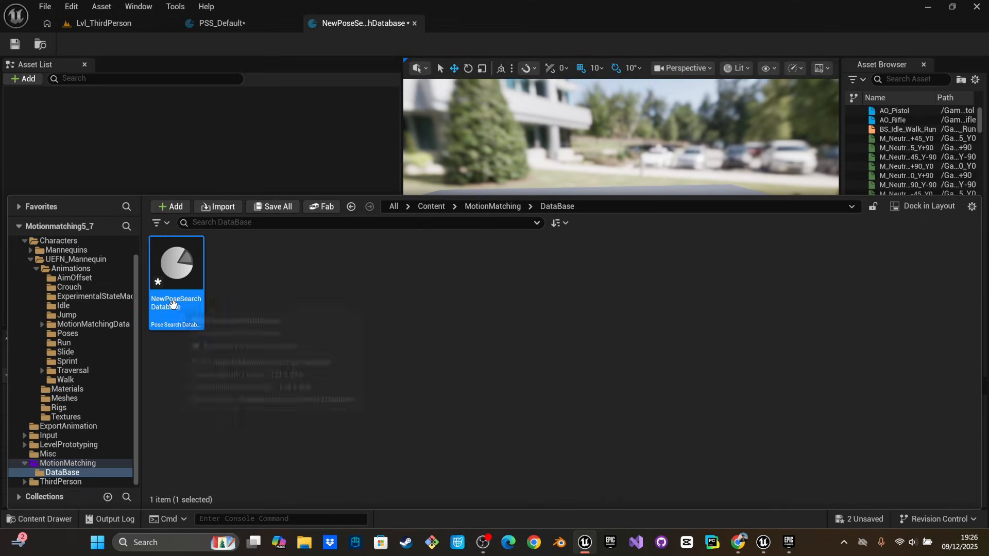
click(174, 304)
text(PS)
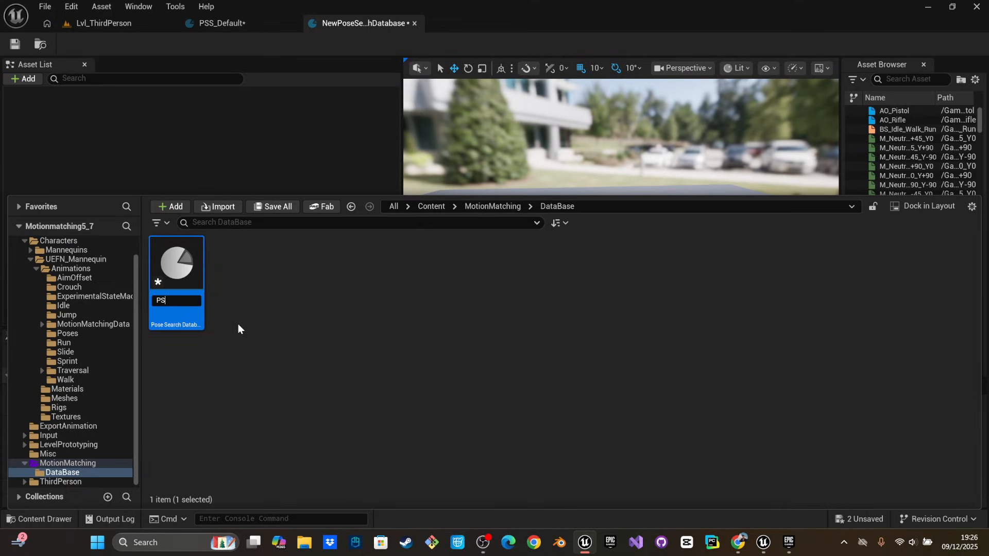
text(D_Walk)
key(BackSpace)
key(BackSpace)
key(BackSpace)
key(BackSpace)
text(walk)
key(Return)
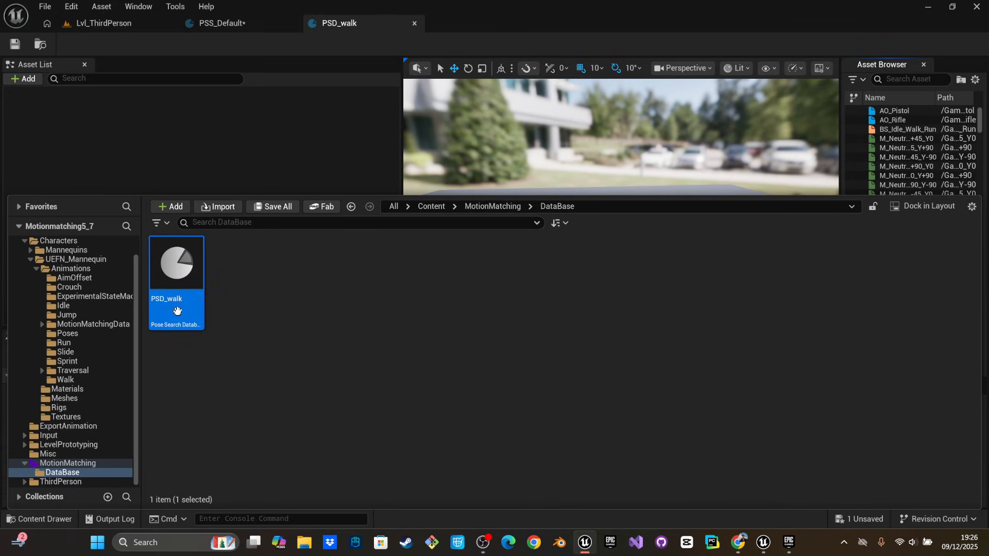
Duplicate PSD_walk in the DataBase folder and name the copy PSD_Run
click(272, 297)
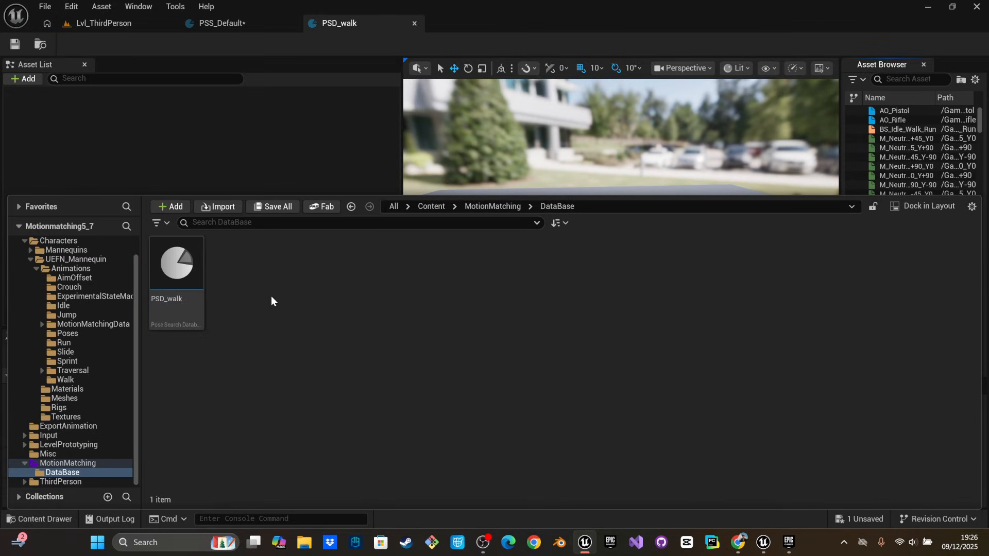
key(ctrl+v)
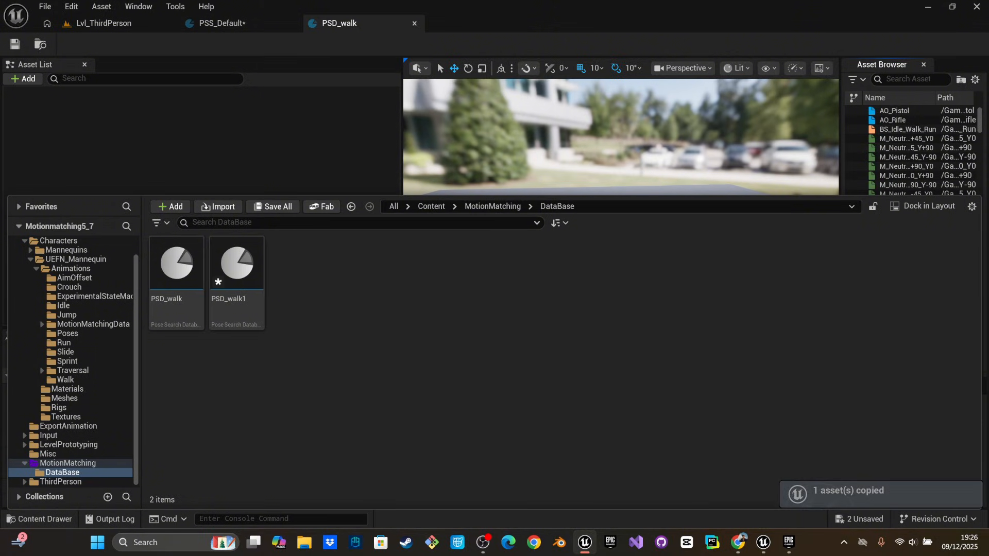
click(238, 298)
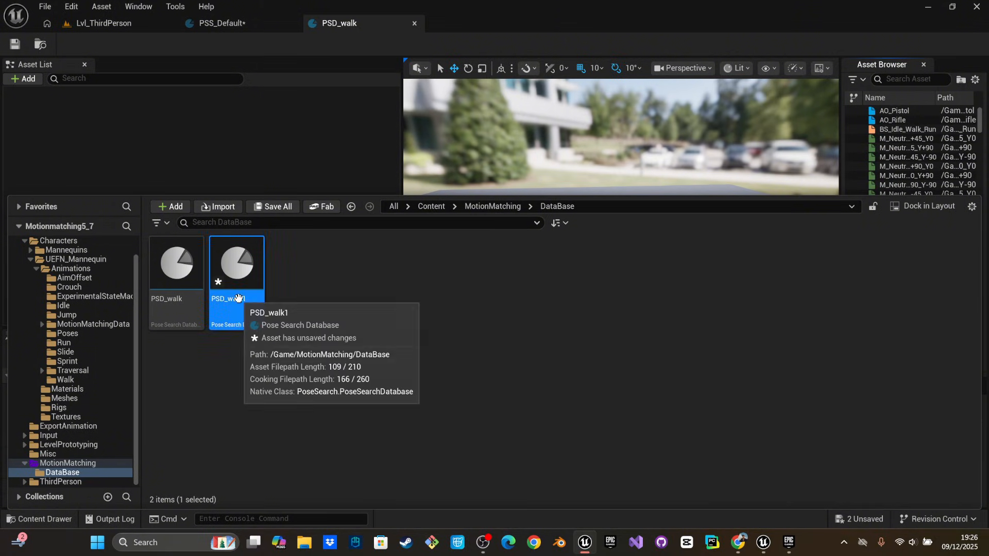
click(238, 300)
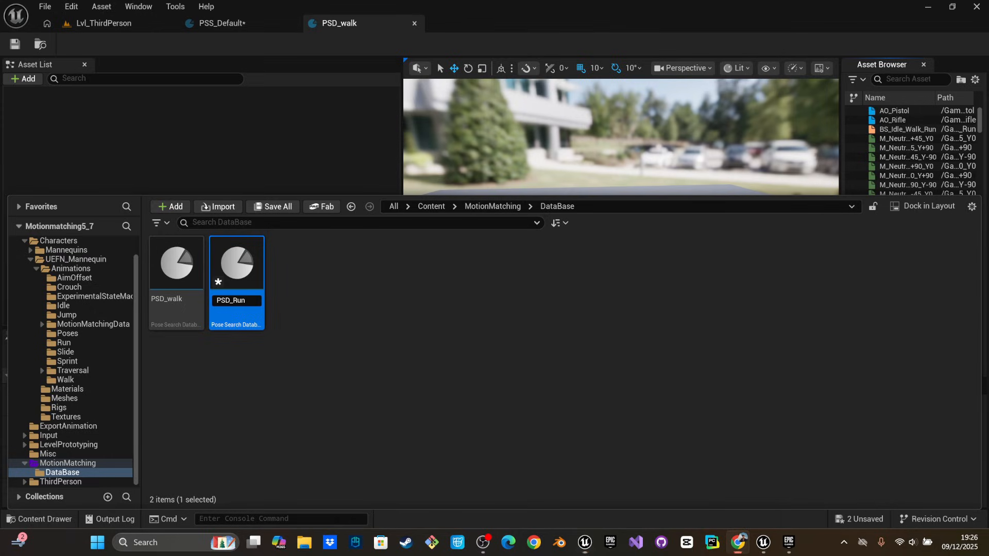
click(312, 307)
Make another copy of PSD_walk and name it PSD_Crouch
click(286, 309)
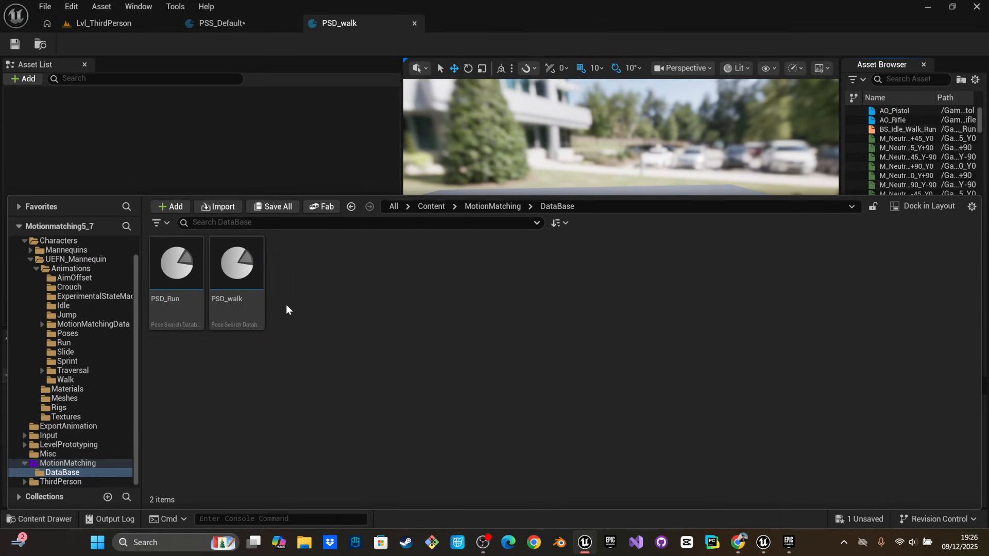
key(ctrl+v)
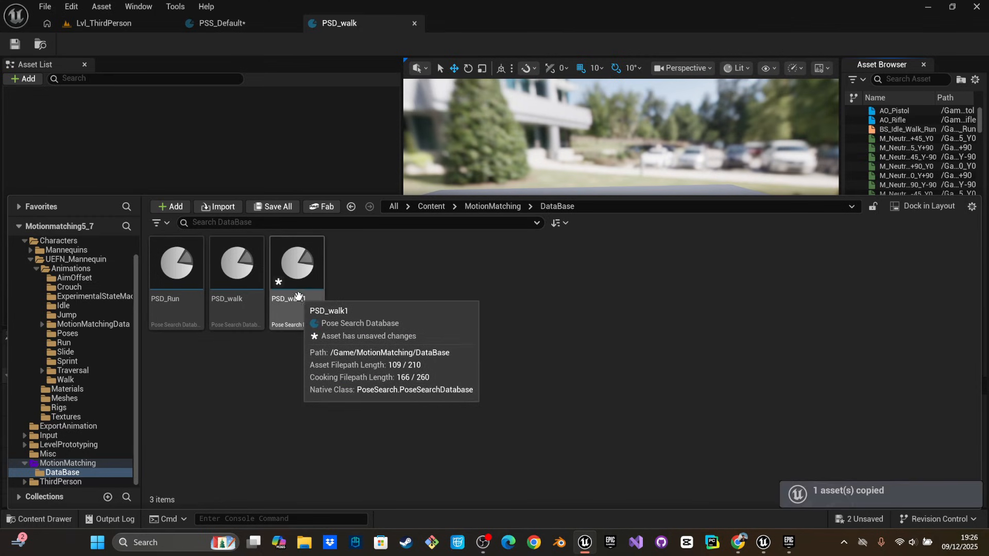
click(299, 299)
click(300, 299)
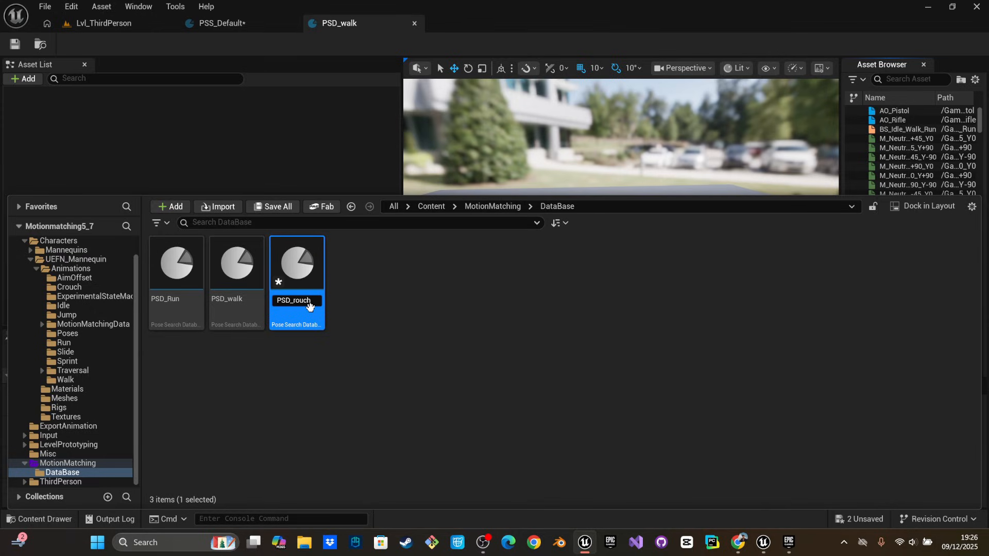
key(Return)
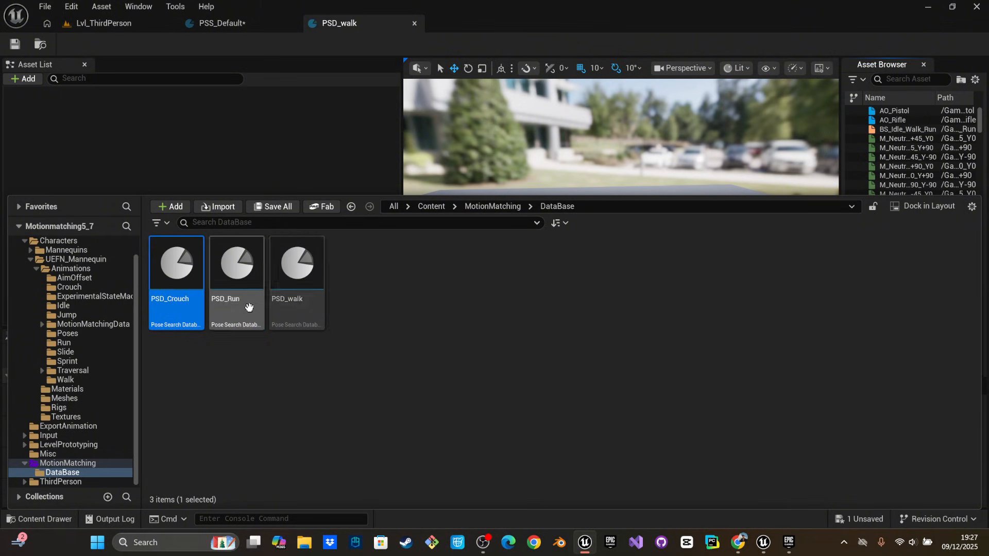
Duplicate PSD_walk once more and rename the copy to PSD_Jump
click(376, 310)
right_click(376, 310)
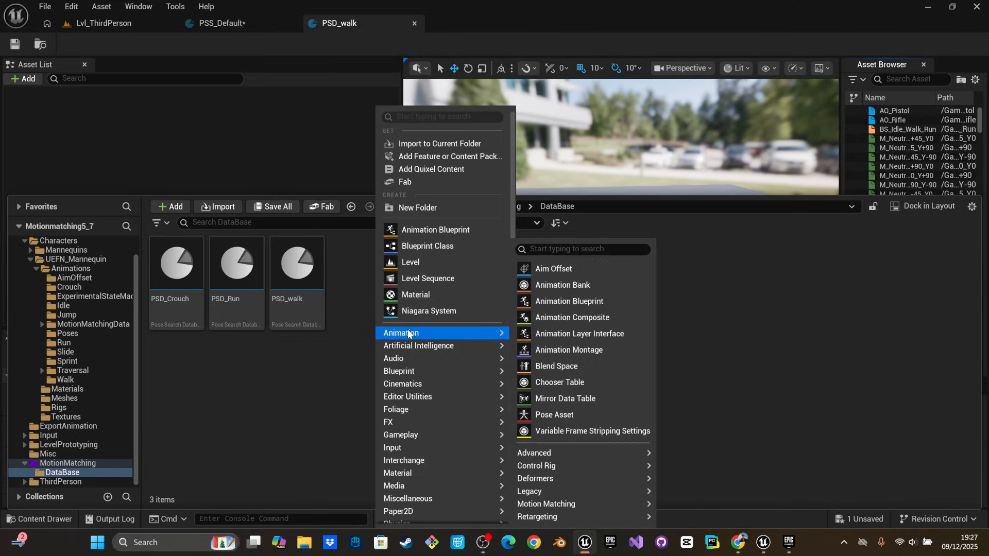
click(299, 307)
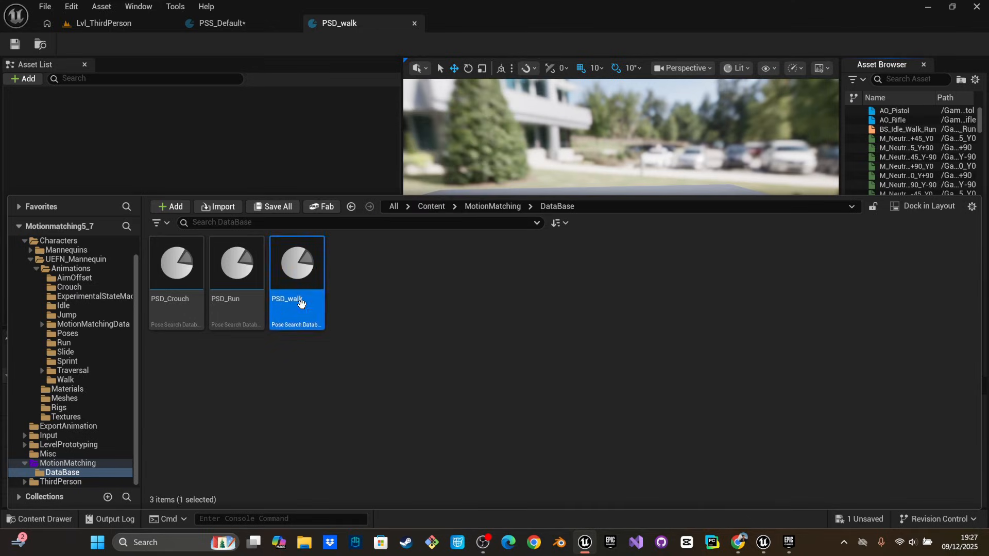
key(ctrl+v)
click(362, 304)
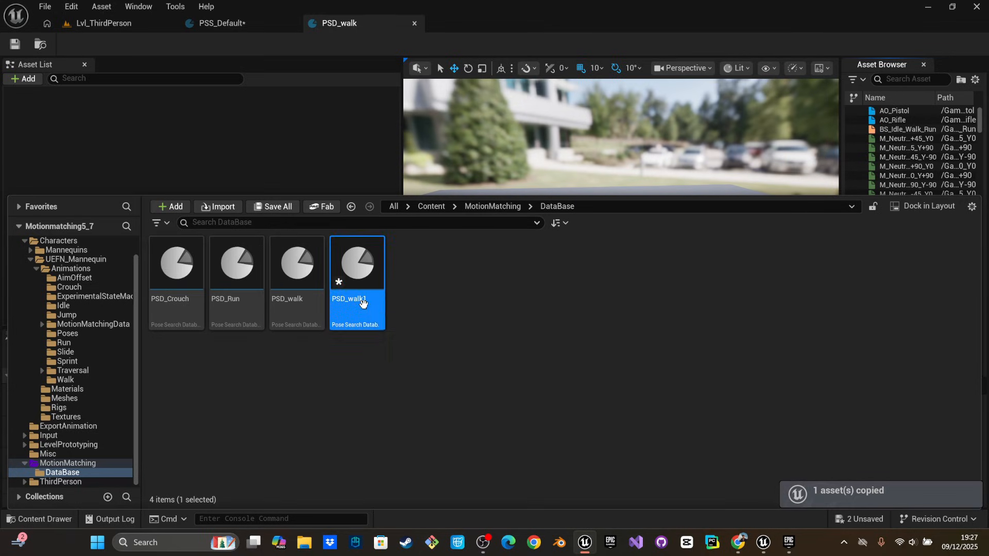
click(359, 301)
key(End)
key(BackSpace)
key(BackSpace)
key(BackSpace)
key(BackSpace)
key(BackSpace)
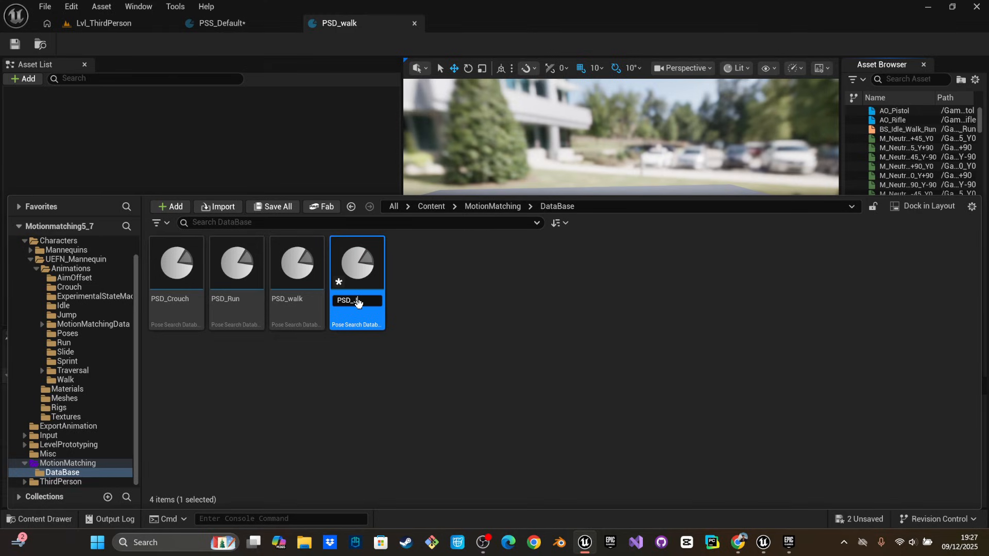
text(Jump)
key(Return)
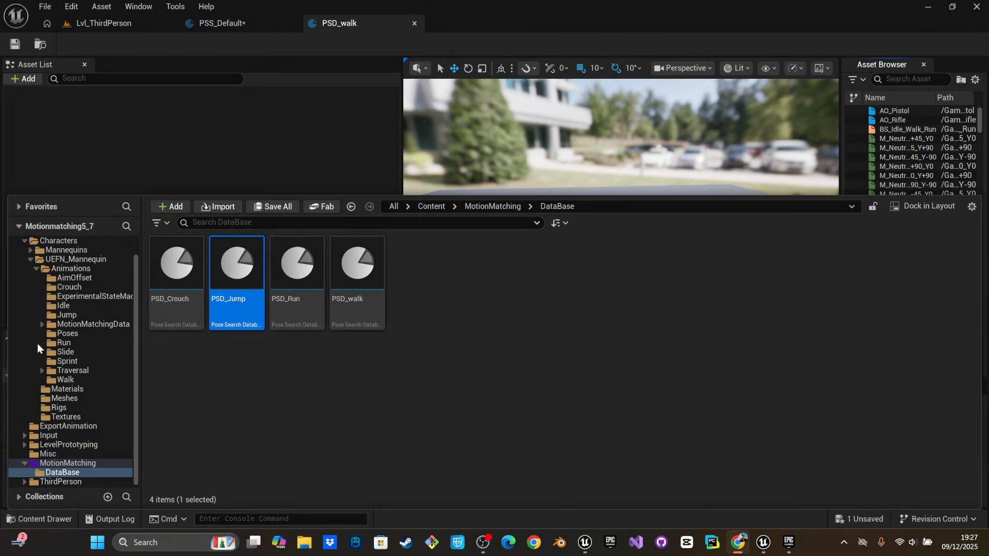
Create a further copy of PSD_walk in the DataBase folder and name it PSD_idle
click(448, 322)
click(314, 295)
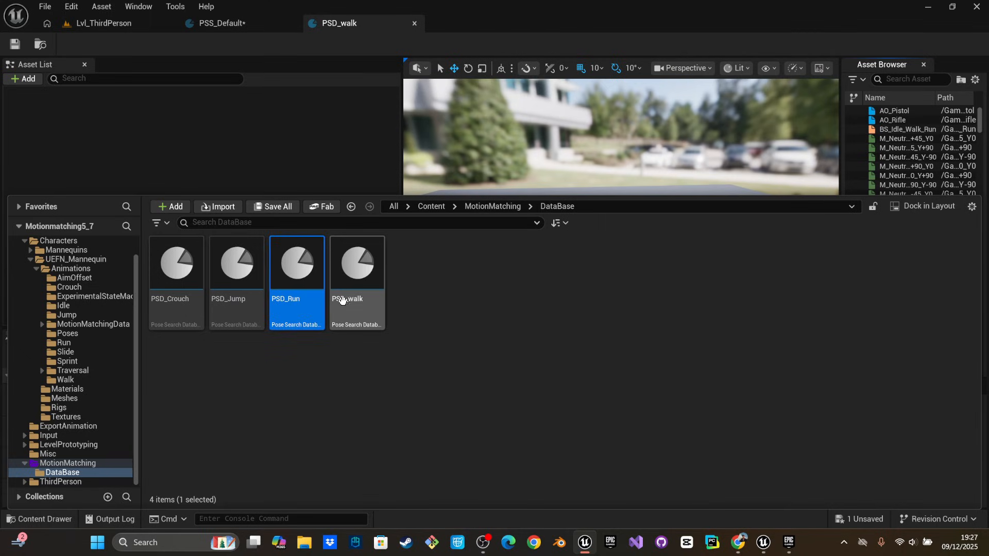
click(342, 301)
click(393, 323)
key(ctrl+v)
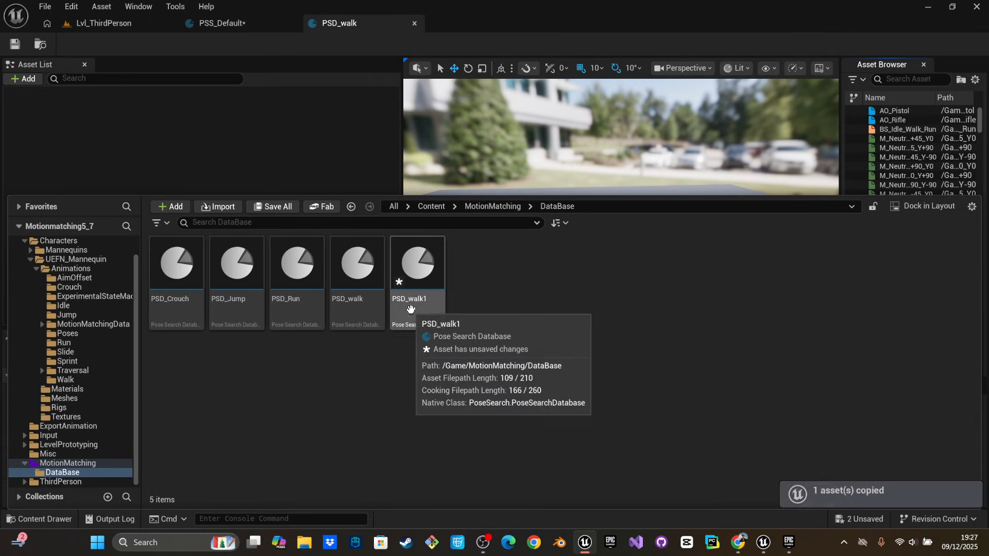
click(415, 288)
click(417, 301)
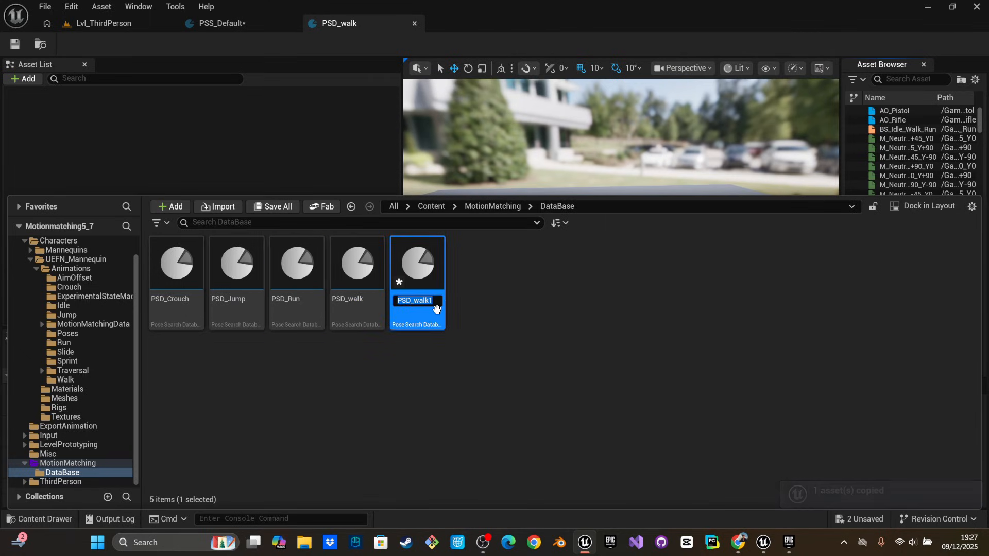
click(435, 304)
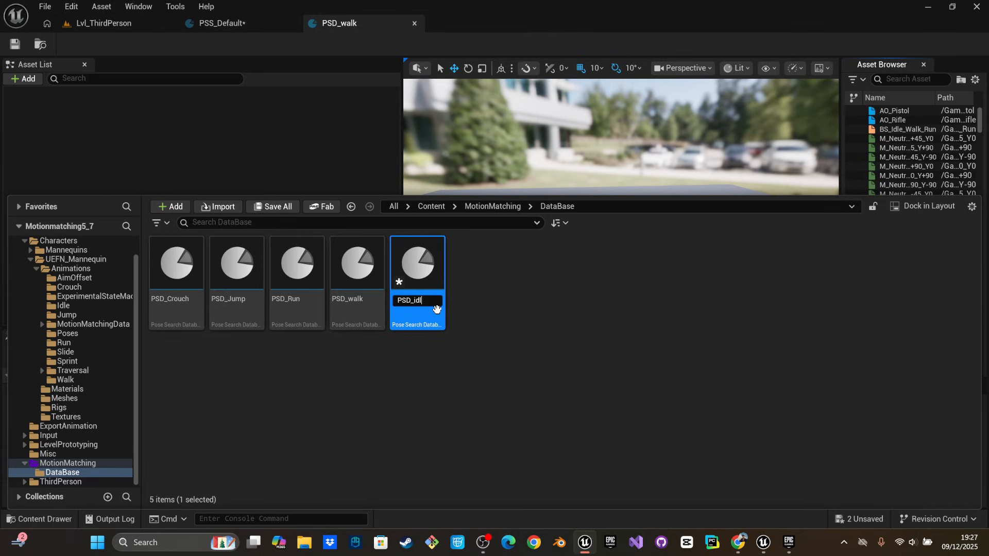
text(idle)
key(Return)
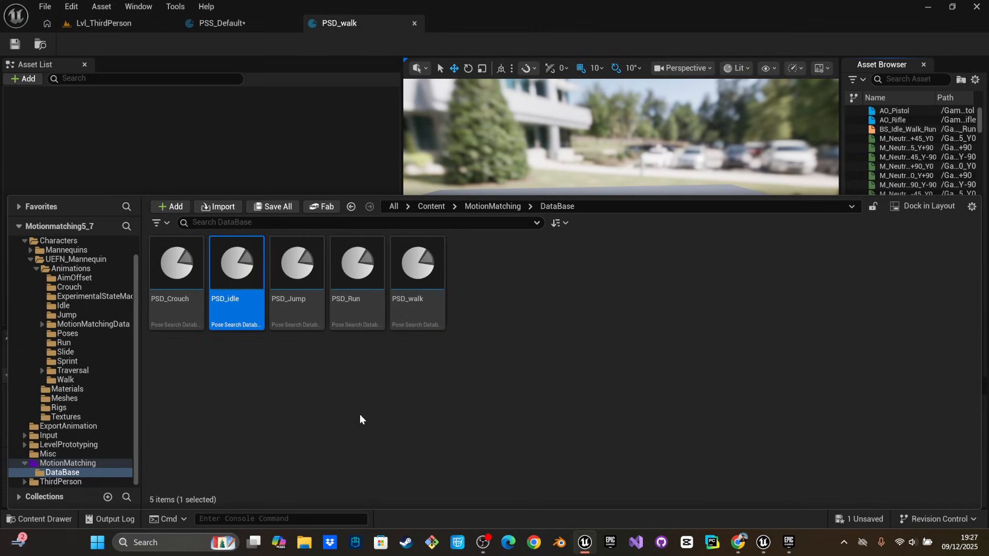
Capitalize the idle and walk database names as PSD_Idle and PSD_Walk, and save all unsaved assets
click(240, 301)
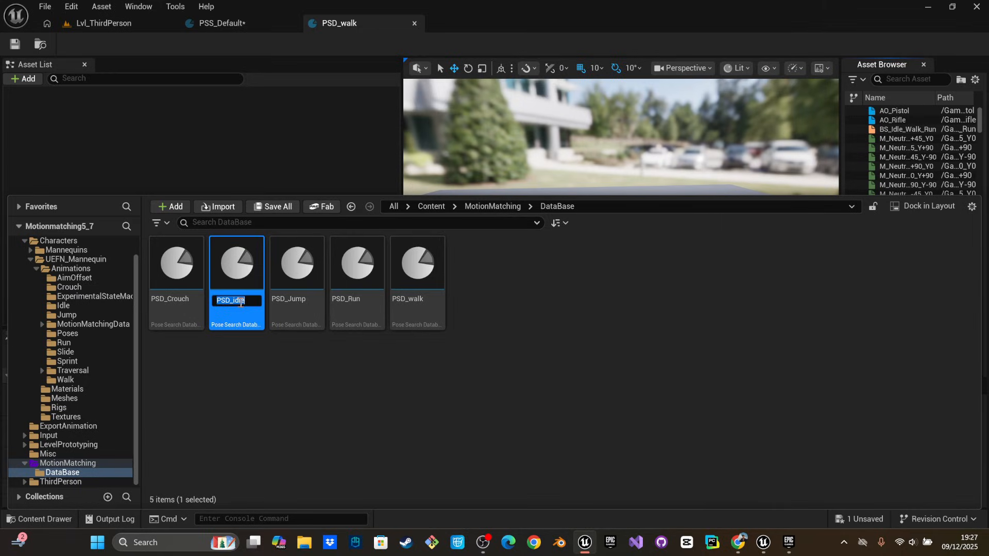
click(239, 302)
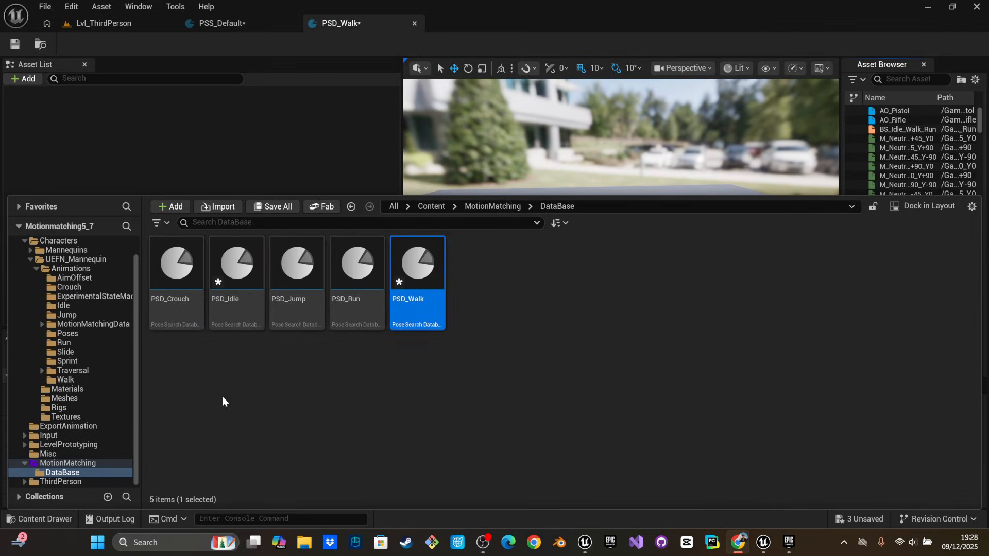
click(858, 517)
click(606, 402)
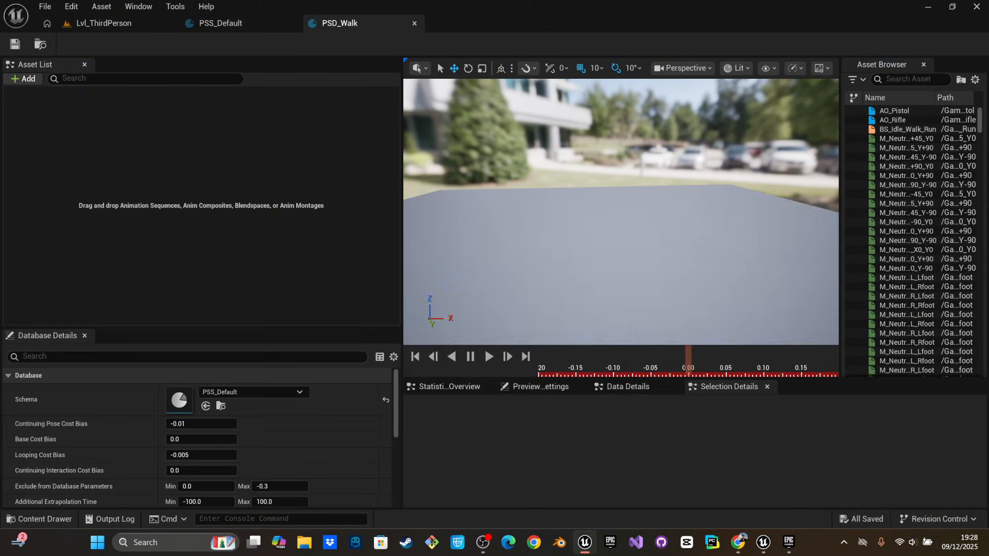
Close the PSS_Default schema editor and keep PSD_Walk open
right_drag(524, 261, 498, 248)
click(268, 23)
click(292, 22)
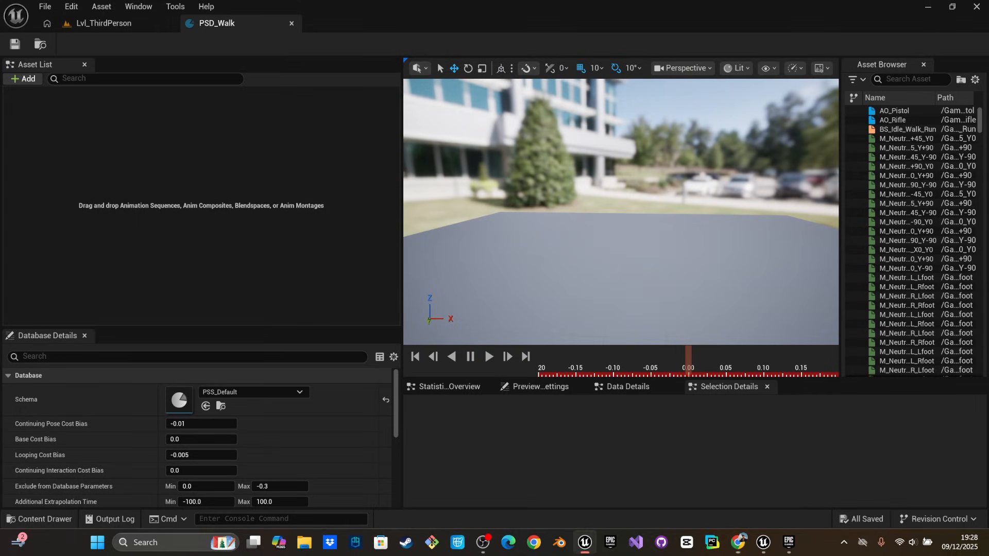
Color the Animations folder in Characters/UEFN_Mannequin purple and open it
right_drag(510, 314, 526, 305)
key(ctrl+space)
click(487, 206)
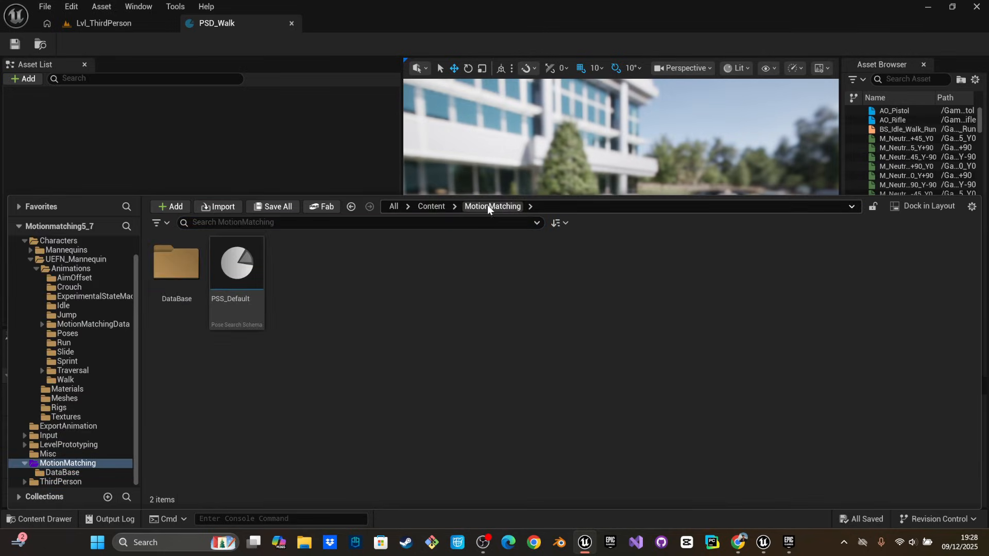
click(431, 206)
double_click(176, 262)
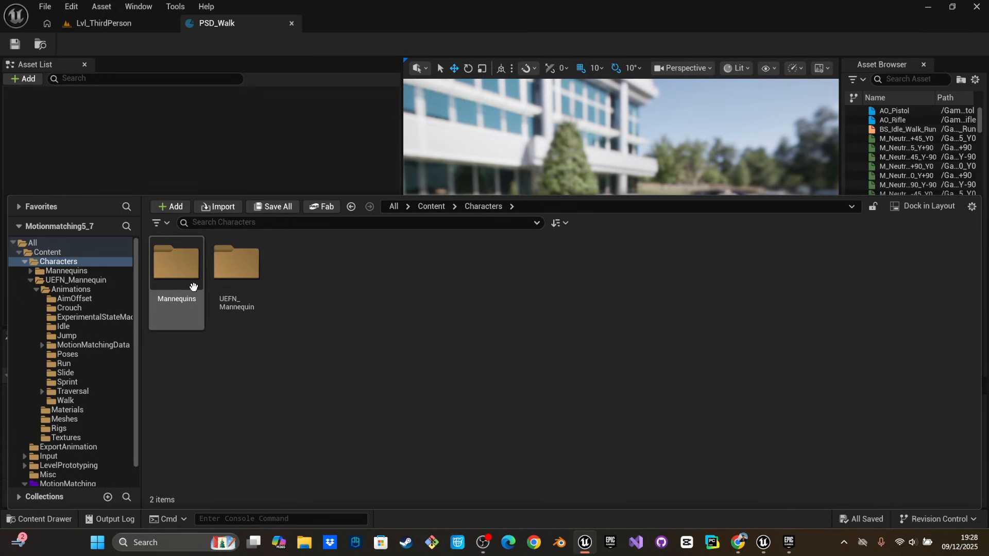
double_click(236, 263)
click(183, 278)
right_click(182, 278)
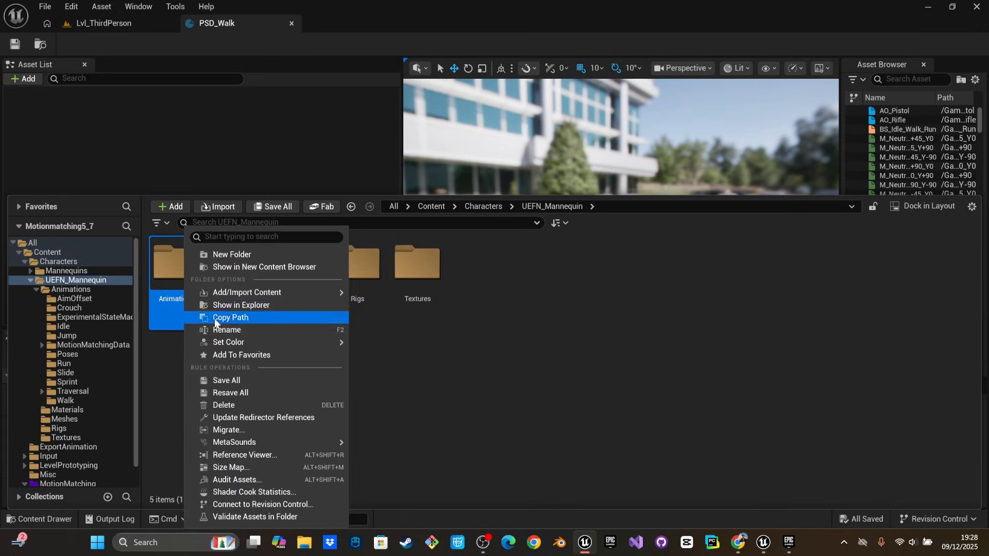
mouse_move(242, 342)
click(379, 374)
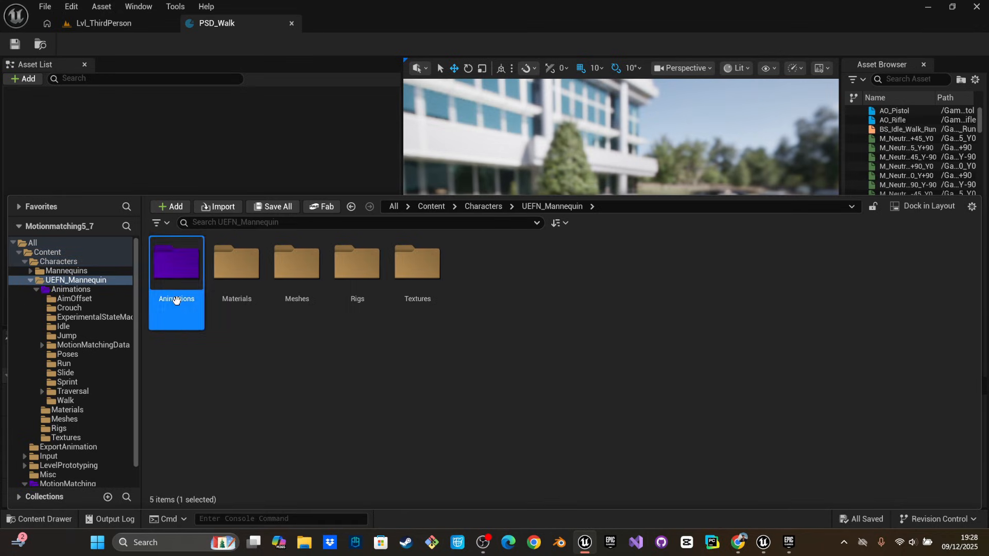
double_click(180, 296)
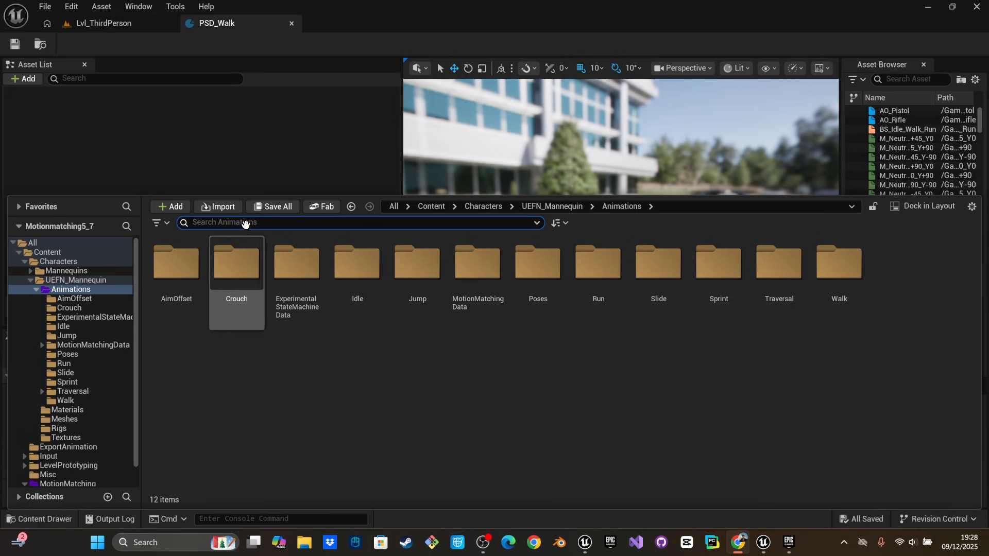
Try to fill PSD_Walk with all sequences matching "walk" from the UEFN_Mannequin Animations folder, and undo the addition
click(248, 223)
text(walk)
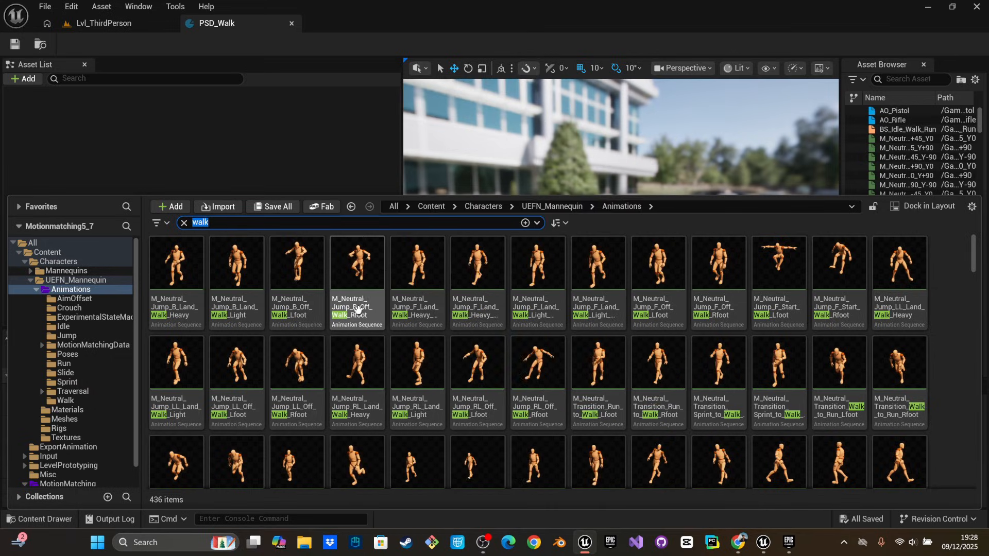
click(308, 303)
key(ctrl+a)
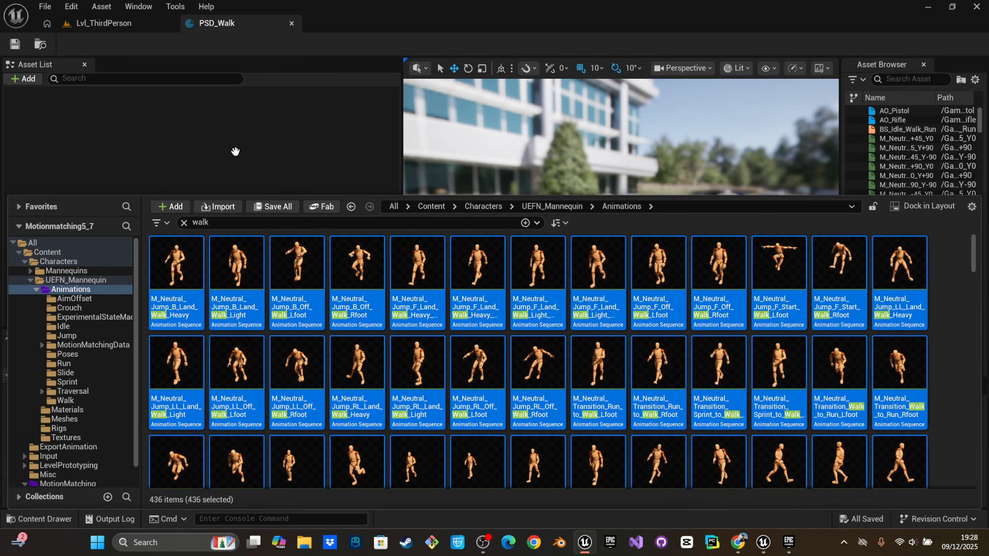
drag(273, 176, 253, 219)
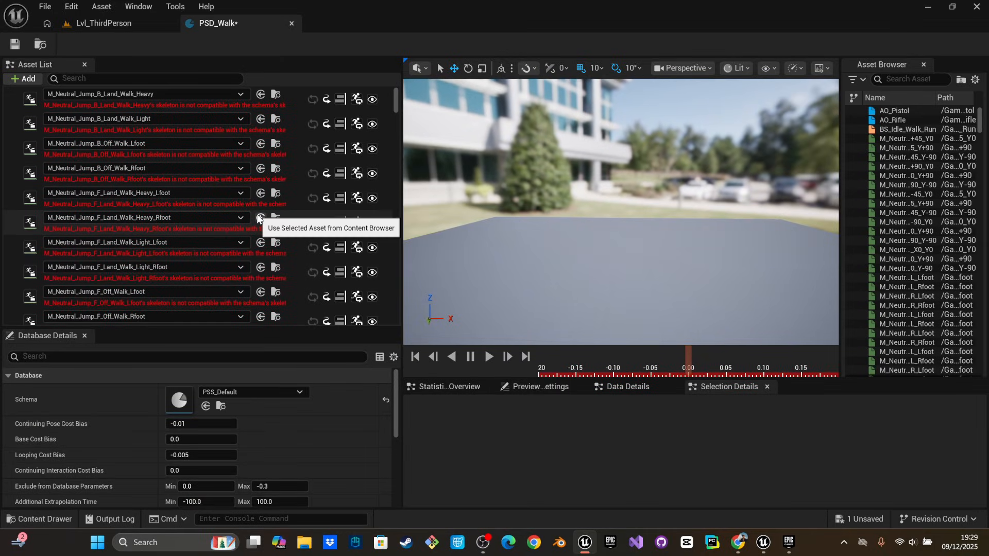
key(ctrl+z)
Go up to the Content folder, clear the "walk" asset filter and open the ExportAnimation folder
key(ctrl+space)
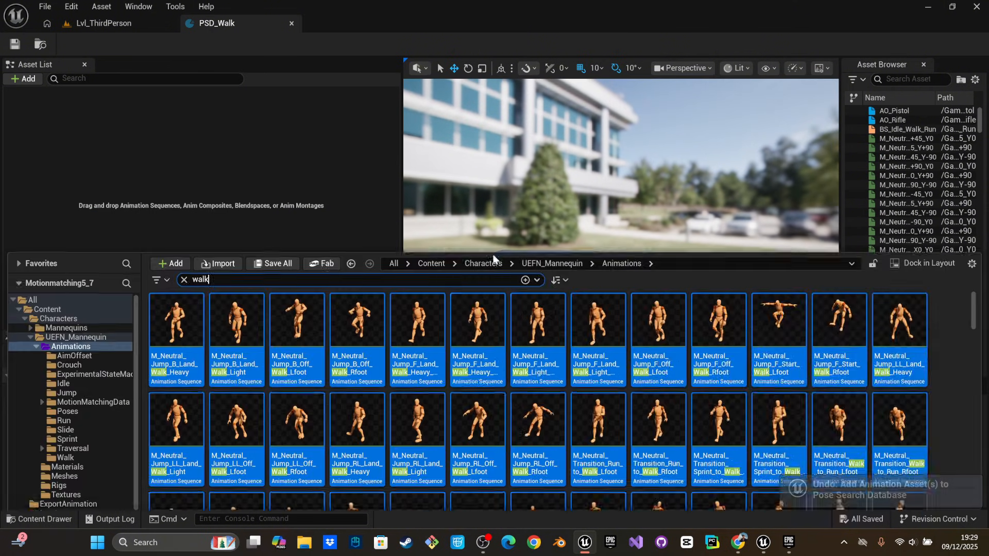
click(551, 207)
click(482, 207)
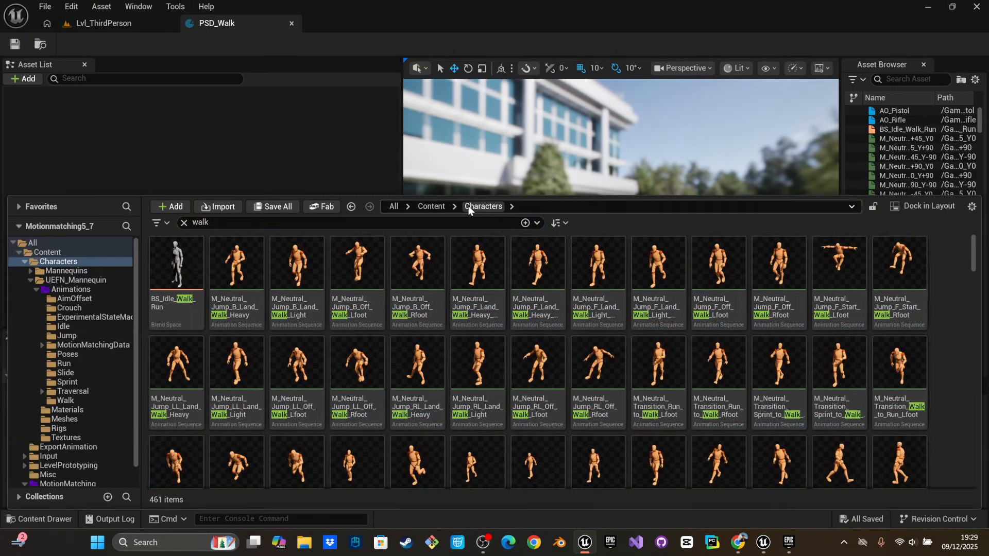
click(426, 208)
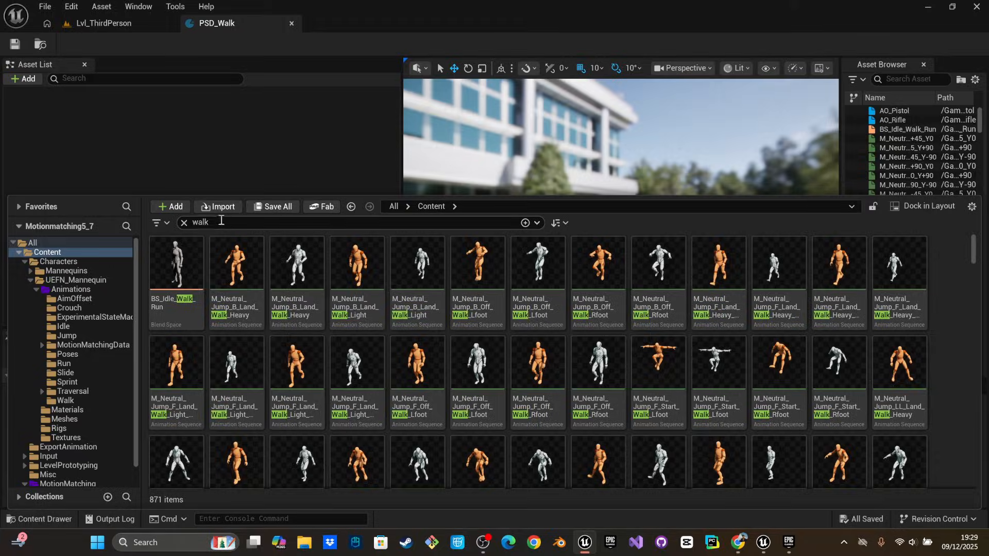
click(184, 223)
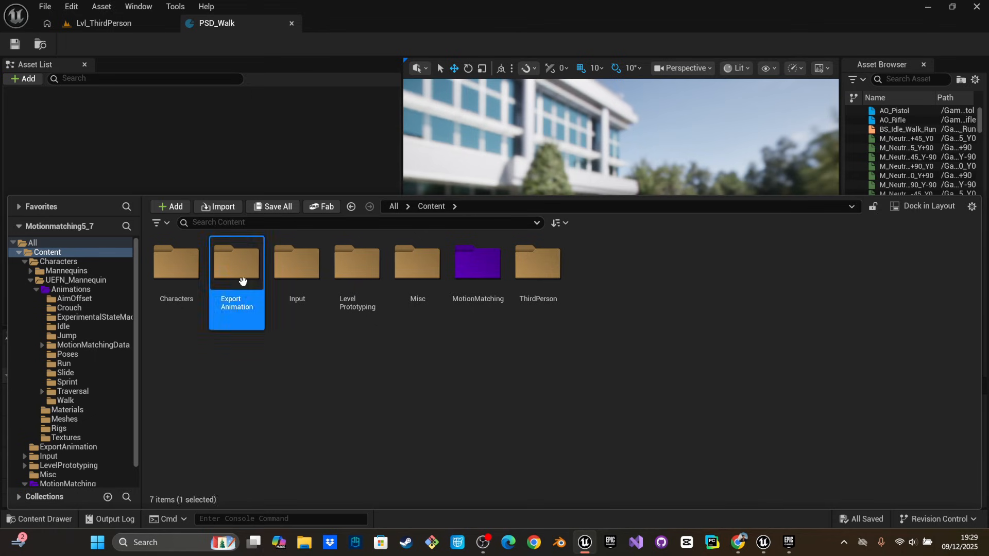
double_click(247, 304)
Filter ExportAnimation for "walk" and add all matching animation sequences to the PSD_Walk asset list
click(368, 223)
text(wa)
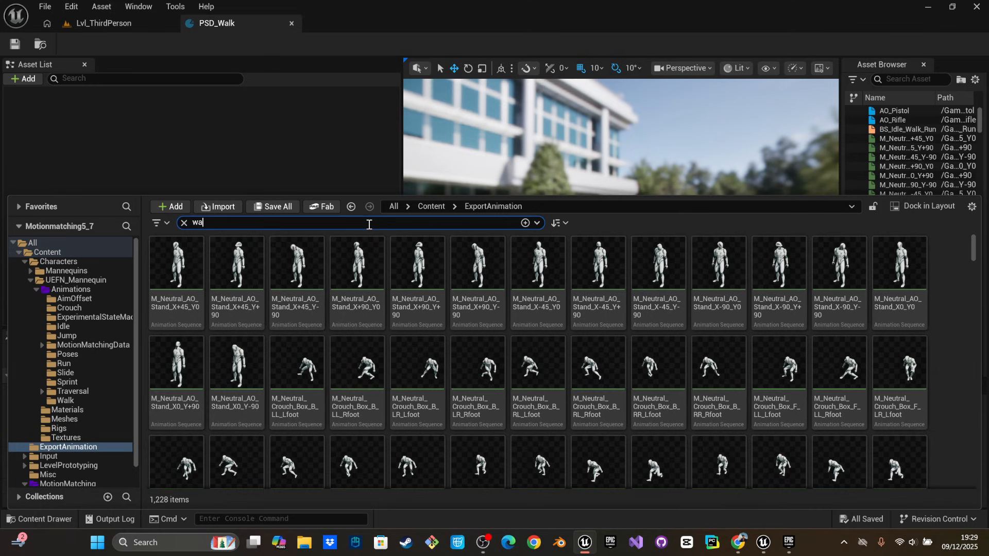
text(lk)
click(353, 308)
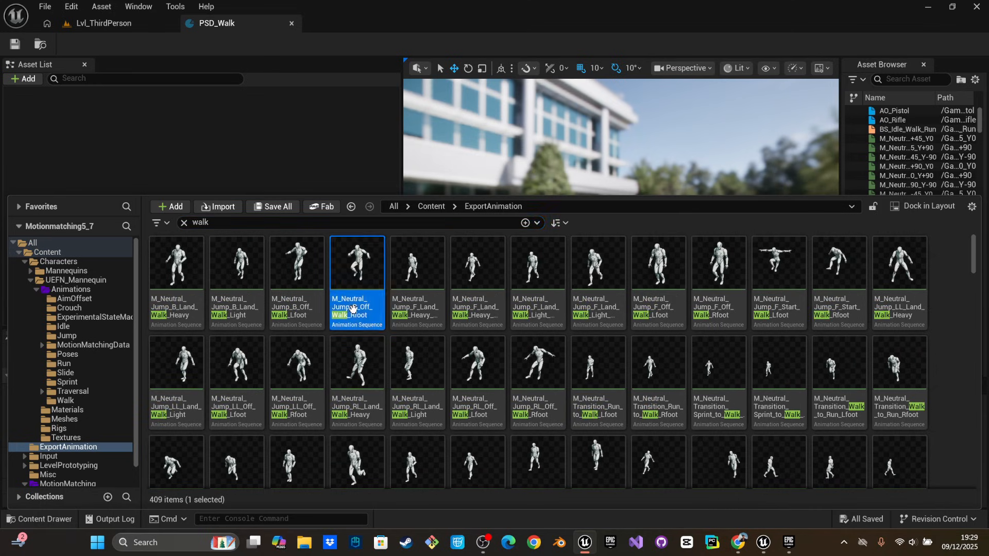
key(ctrl+a)
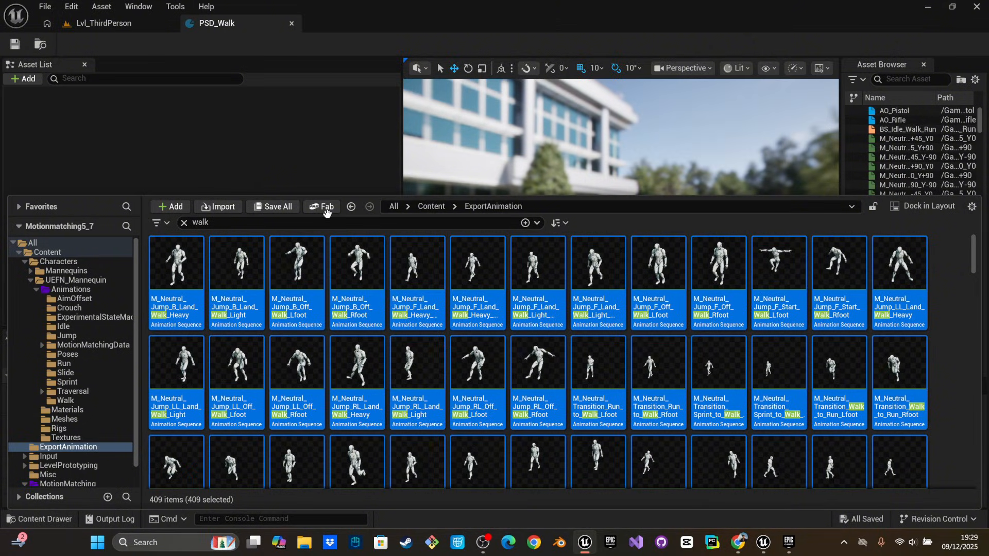
drag(326, 213, 288, 199)
Preview all of the PSD_Walk animations together in the viewport and look through the asset list for unsuitable entries
click(40, 138)
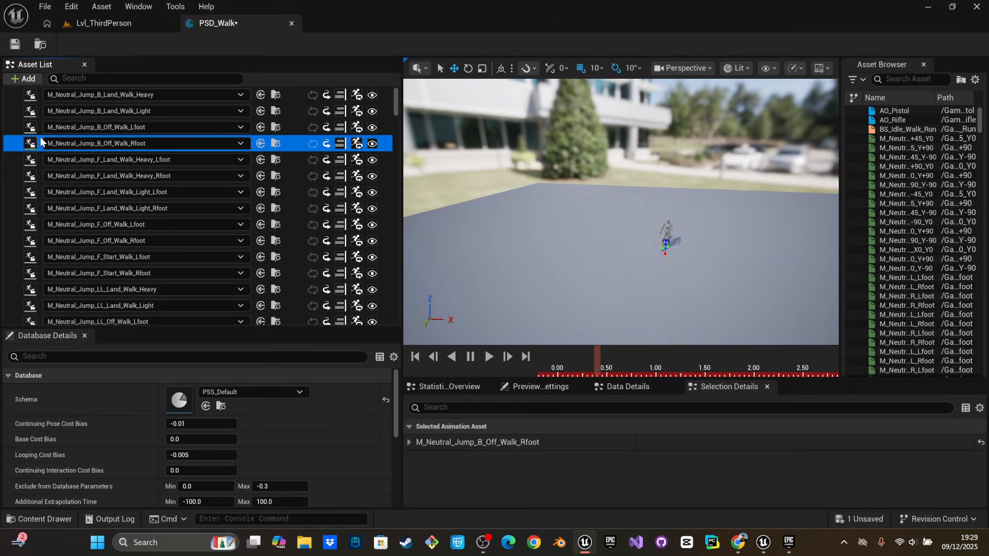
key(ctrl+a)
right_drag(527, 237, 453, 241)
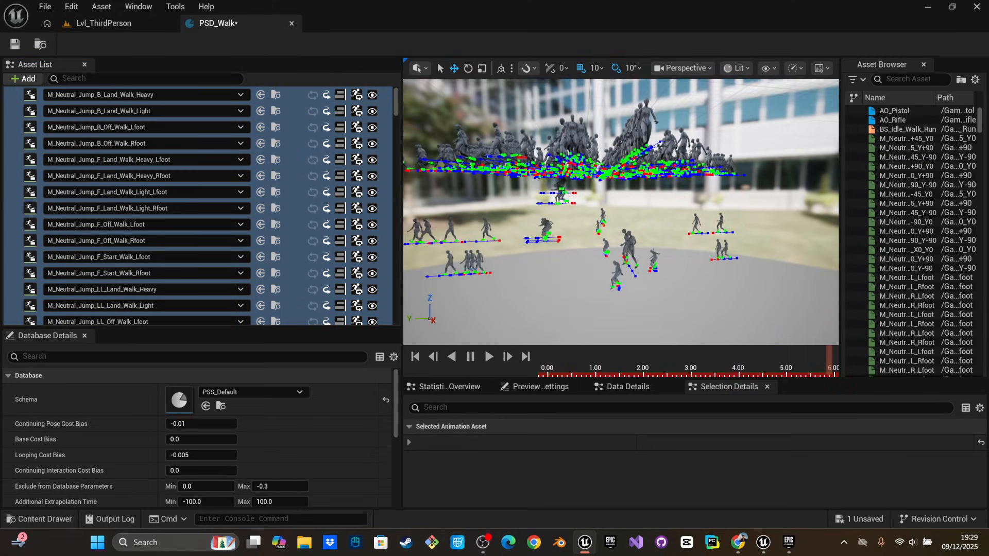
right_drag(505, 277, 565, 220)
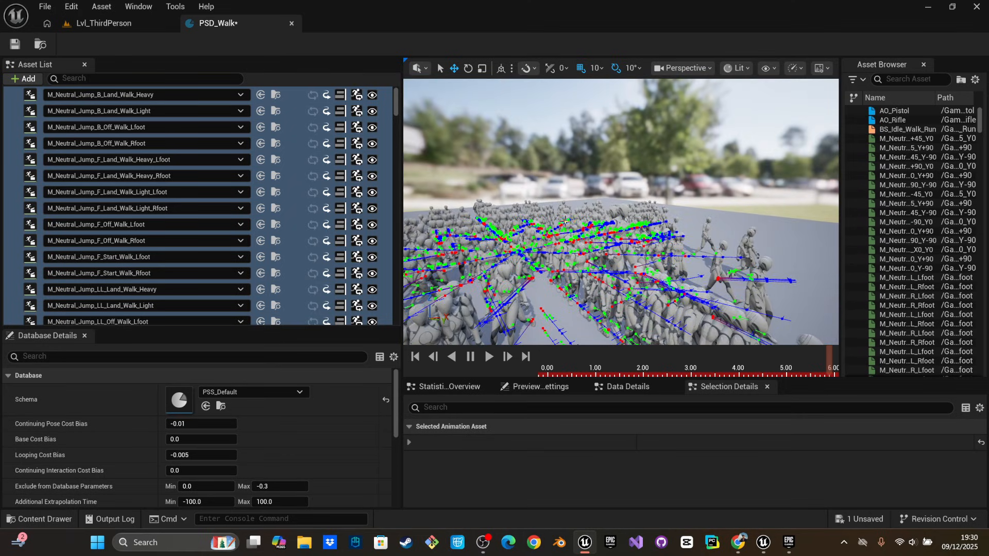
right_drag(666, 221, 561, 222)
click(315, 150)
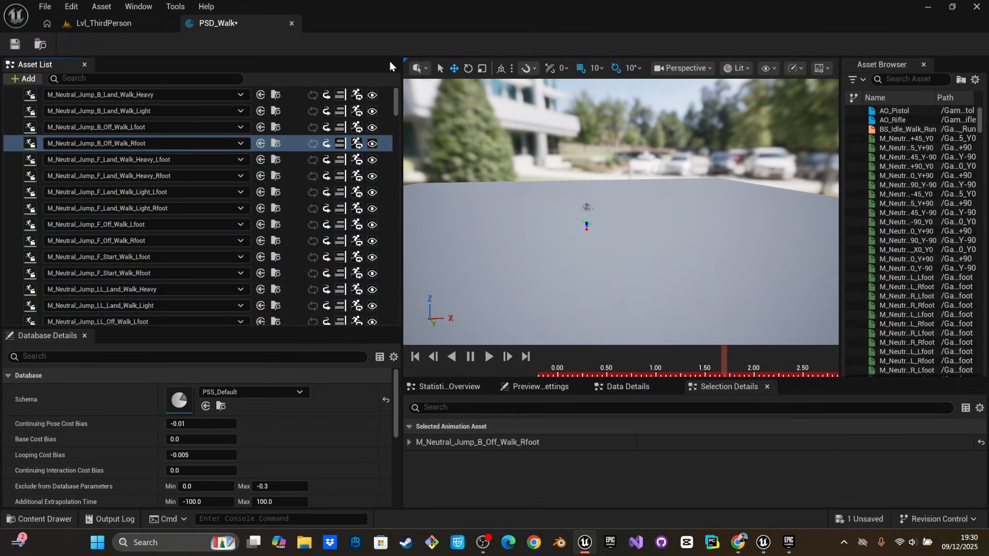
drag(395, 103, 383, 315)
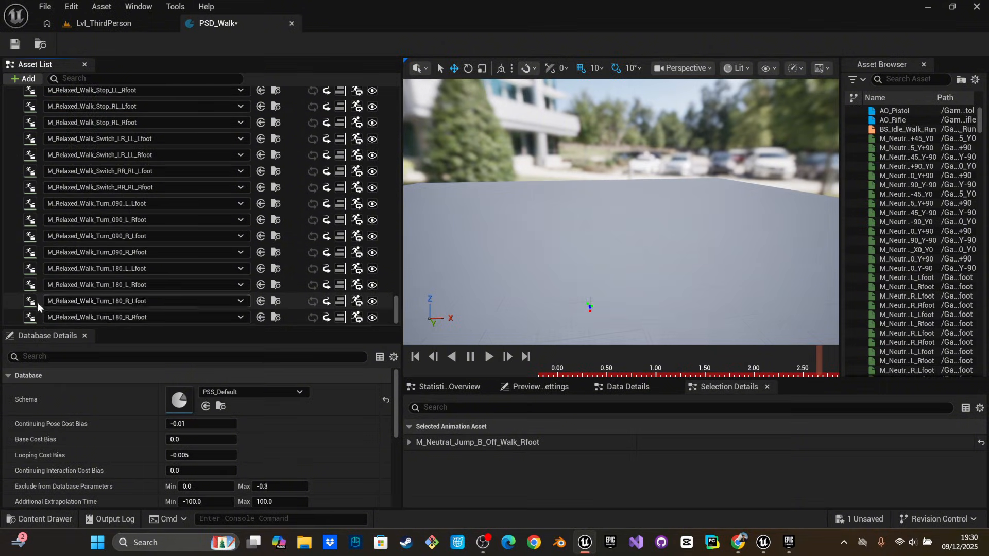
scroll(82, 304, up, 5)
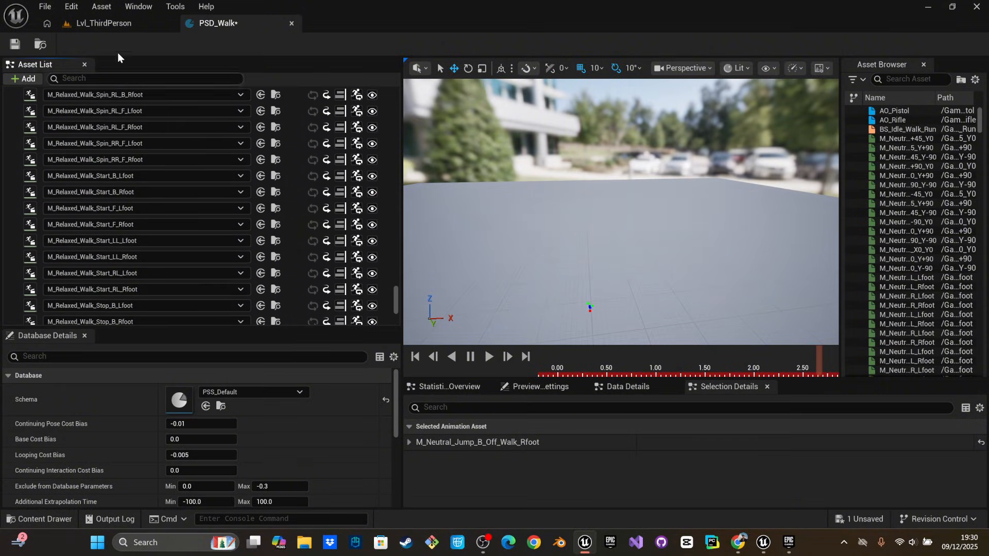
Filter the PSD_Walk asset list for "trav" and preview all traversal hurdle and mantle animations together
click(121, 77)
text(tra)
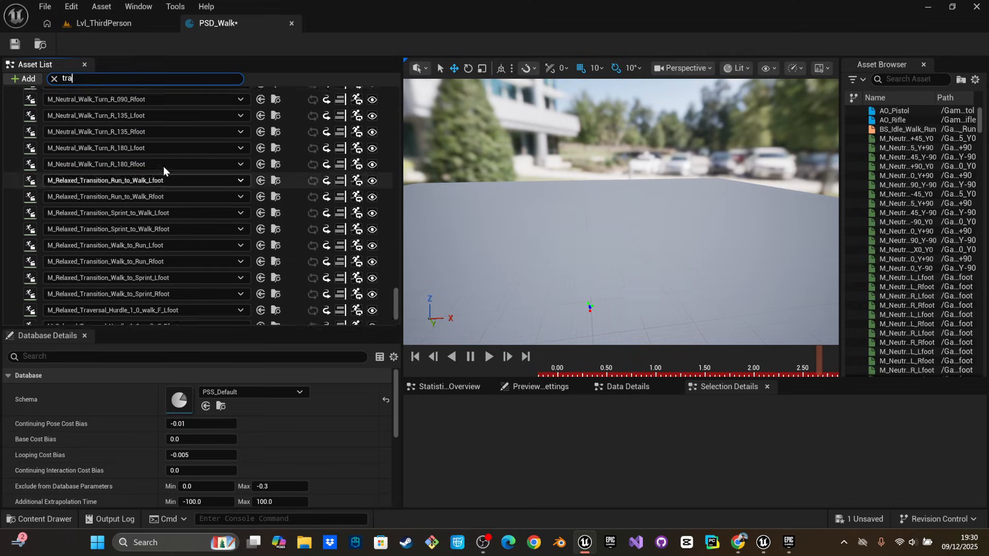
text(va)
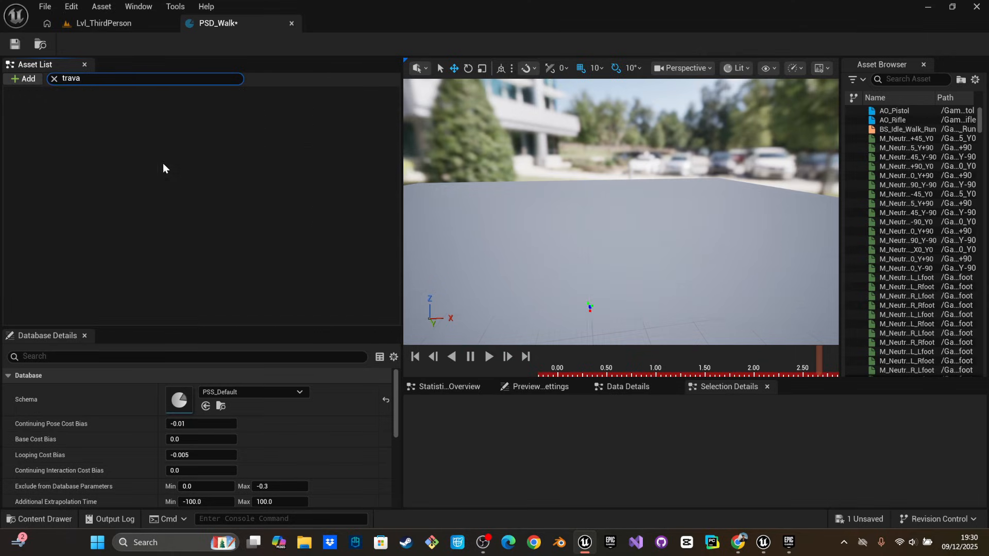
key(BackSpace)
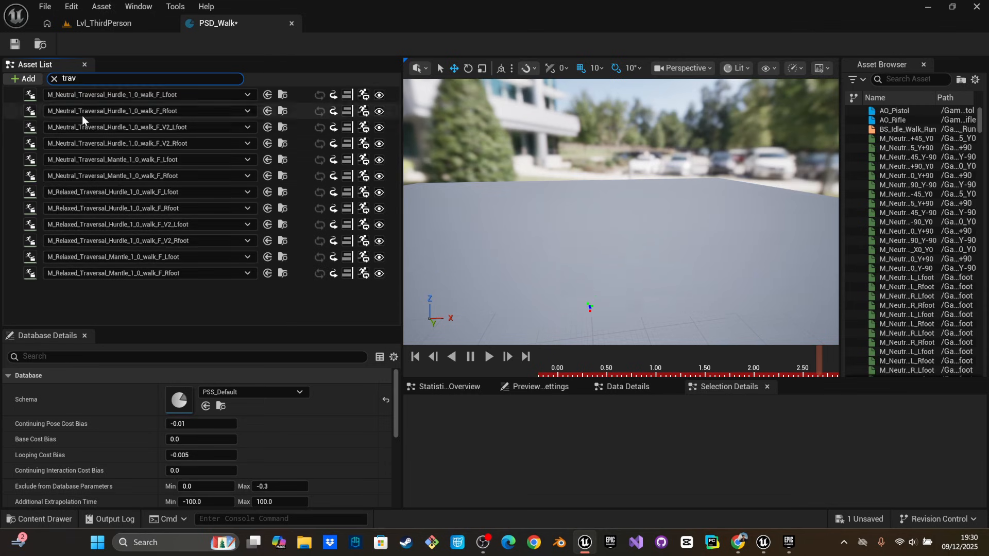
click(11, 94)
click(19, 114)
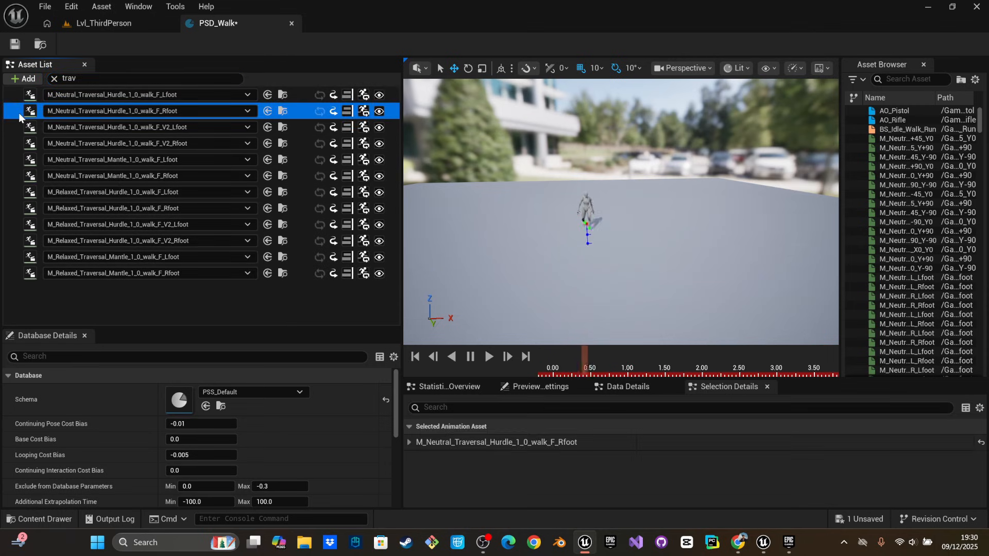
key(ctrl+a)
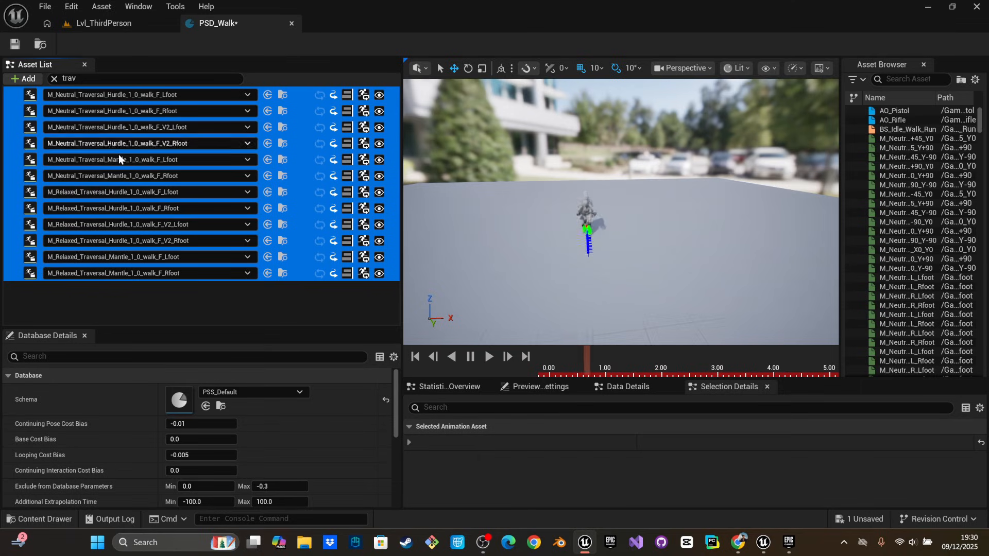
right_drag(520, 284, 484, 282)
right_drag(570, 273, 502, 274)
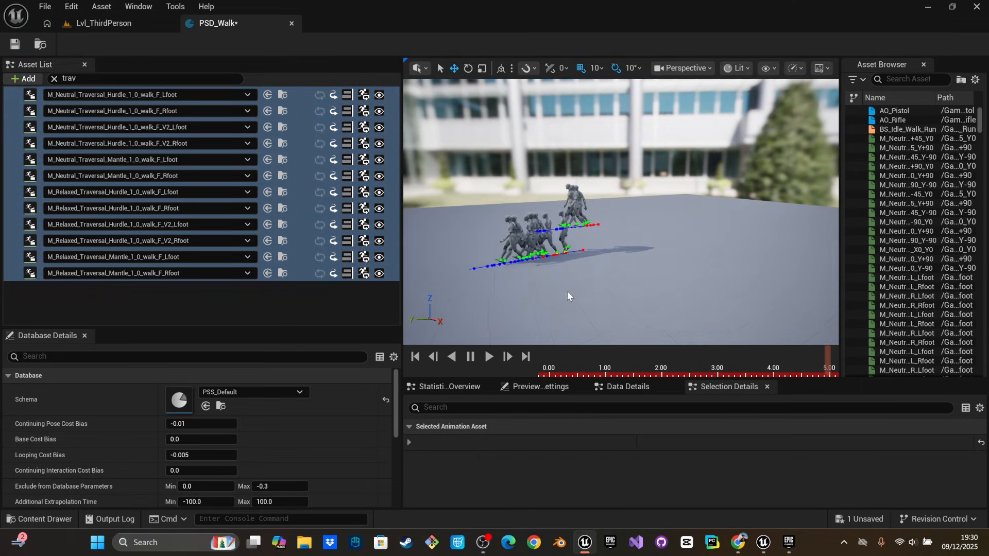
mouse_move(826, 360)
mouse_down()
mouse_move(517, 375)
mouse_move(830, 371)
mouse_up()
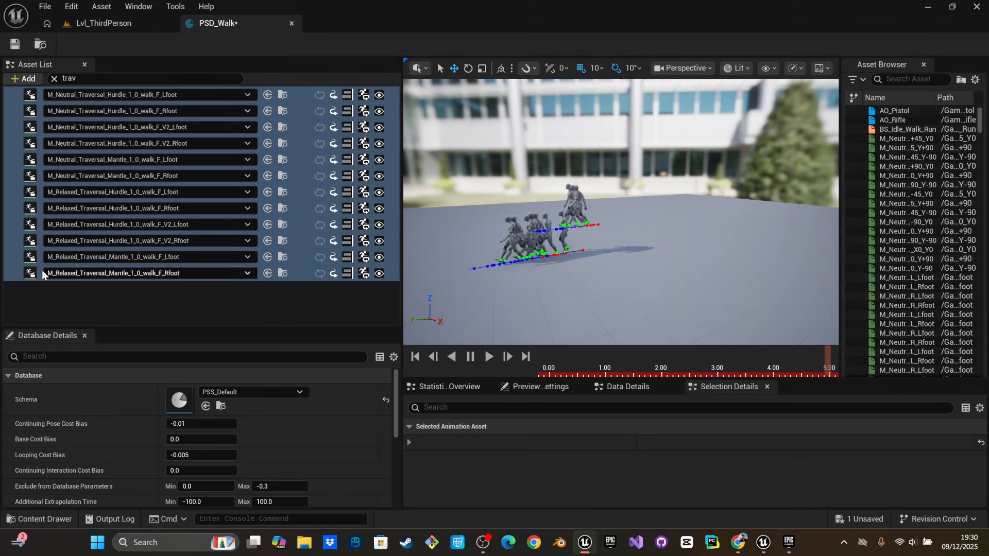
Remove all filtered traversal animations from PSD_Walk and clear the asset list filter
click(14, 257)
key(ctrl+a)
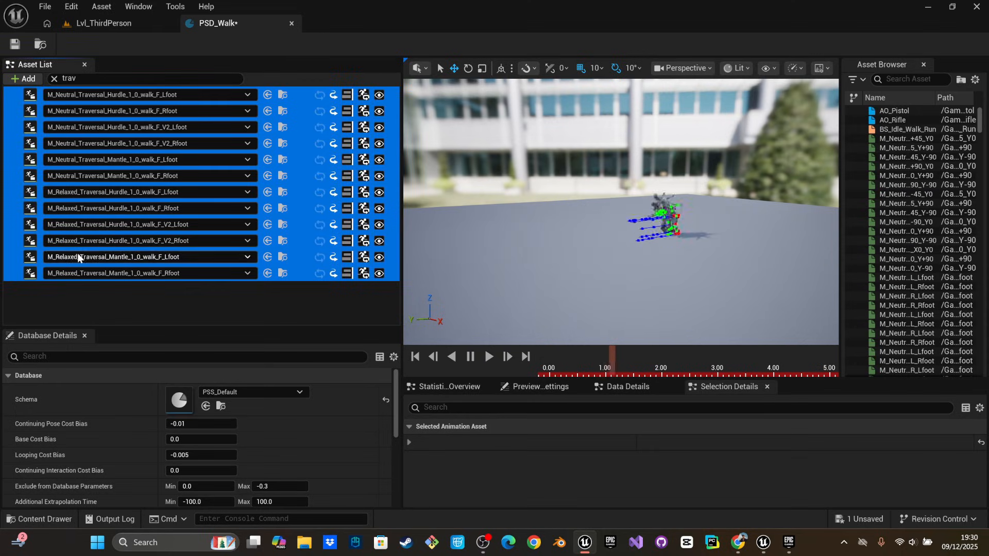
key(Delete)
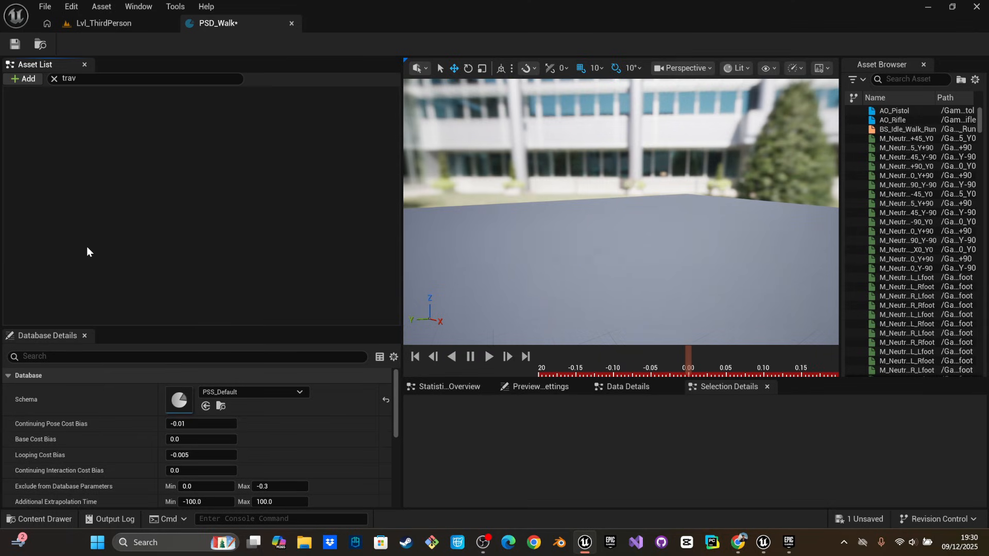
click(52, 79)
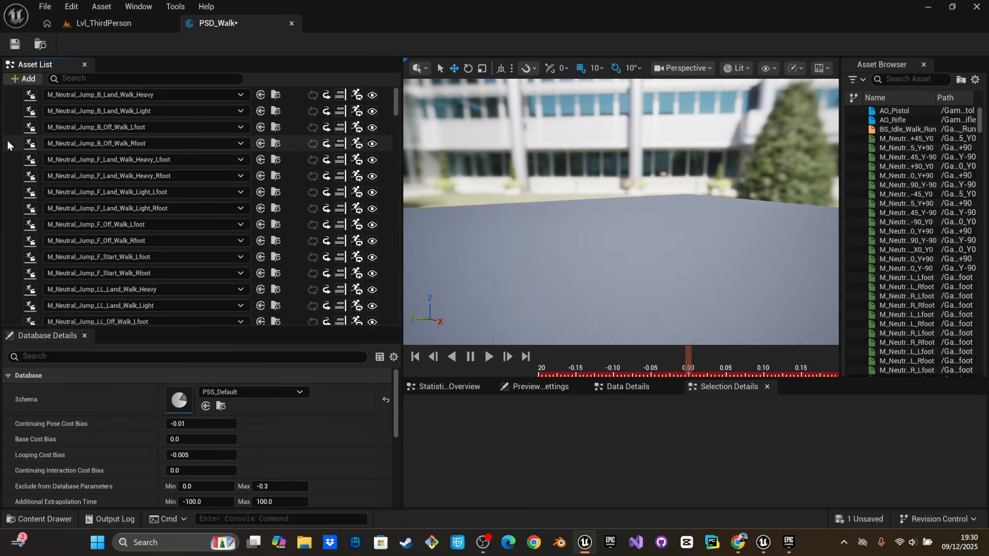
Preview all remaining PSD_Walk animations together, and M_Neutral_Jump_B_Land_Walk_Heavy on its own
key(ctrl+a)
right_drag(484, 227, 505, 240)
right_drag(597, 198, 570, 199)
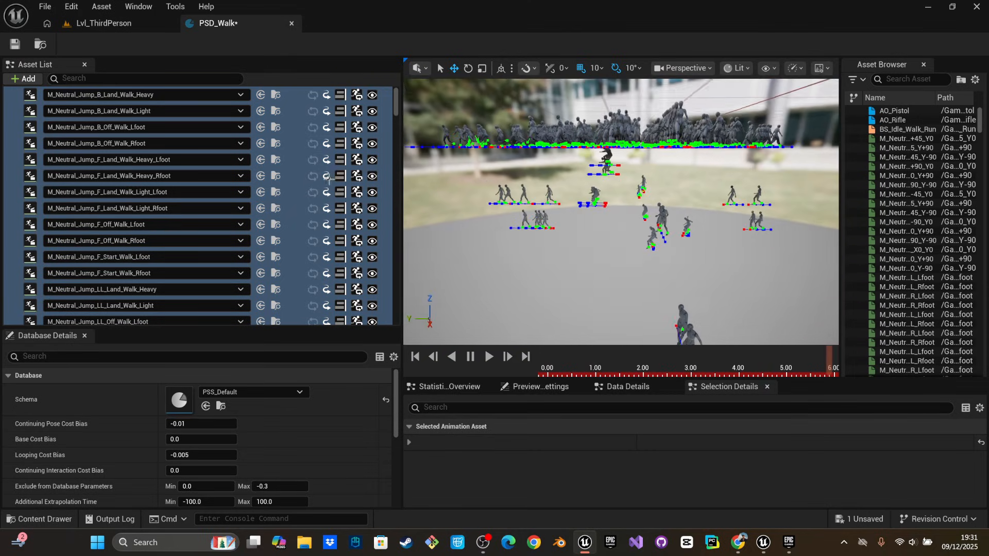
click(12, 95)
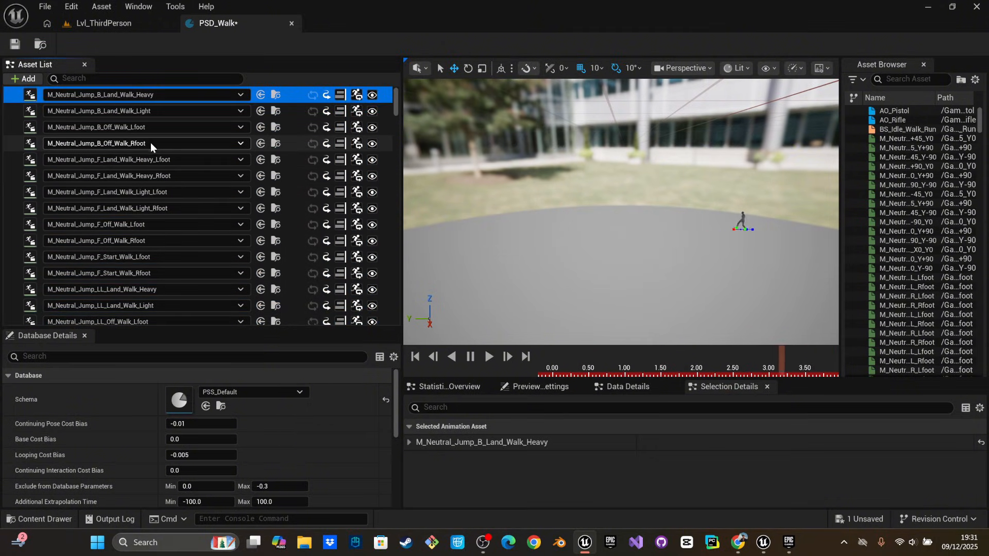
Filter the PSD_Walk asset list for "land" and remove all matching jump landing animations
text(q)
key(BackSpace)
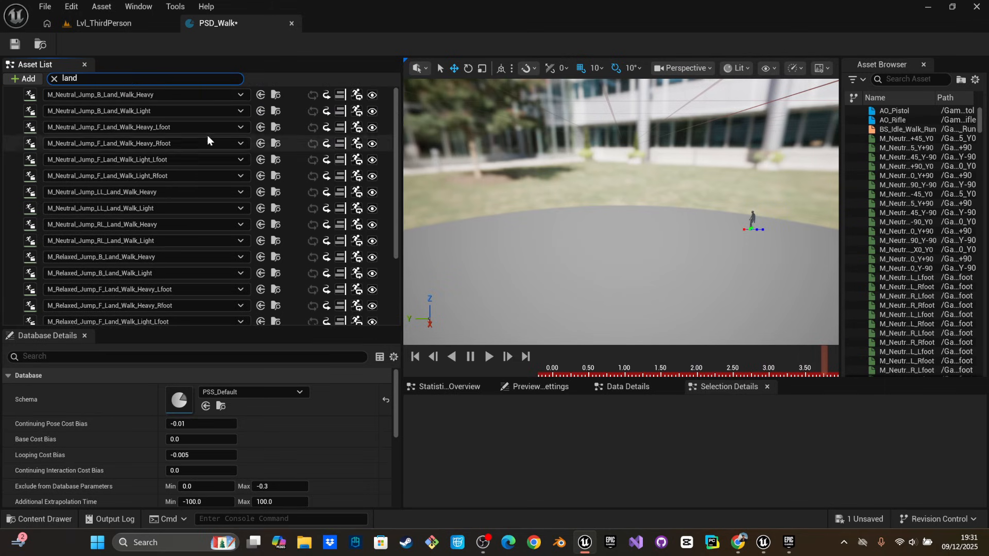
scroll(239, 176, down, 5)
scroll(232, 174, up, 3)
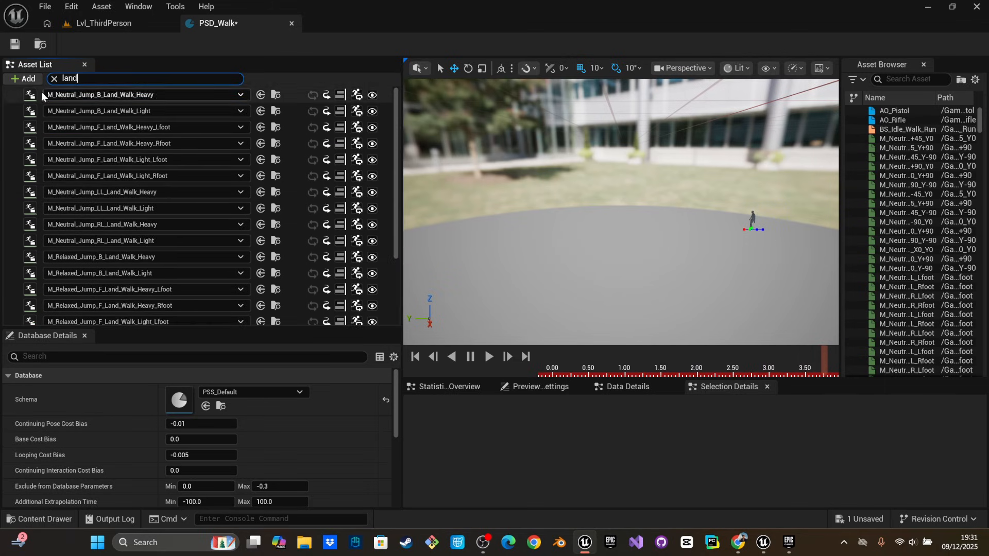
key(ctrl+a)
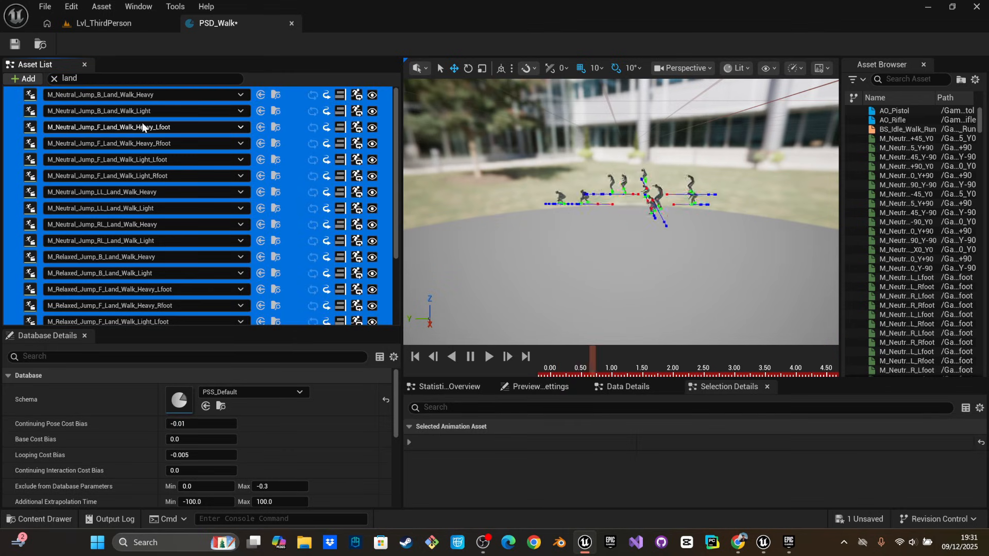
scroll(291, 181, down, 1)
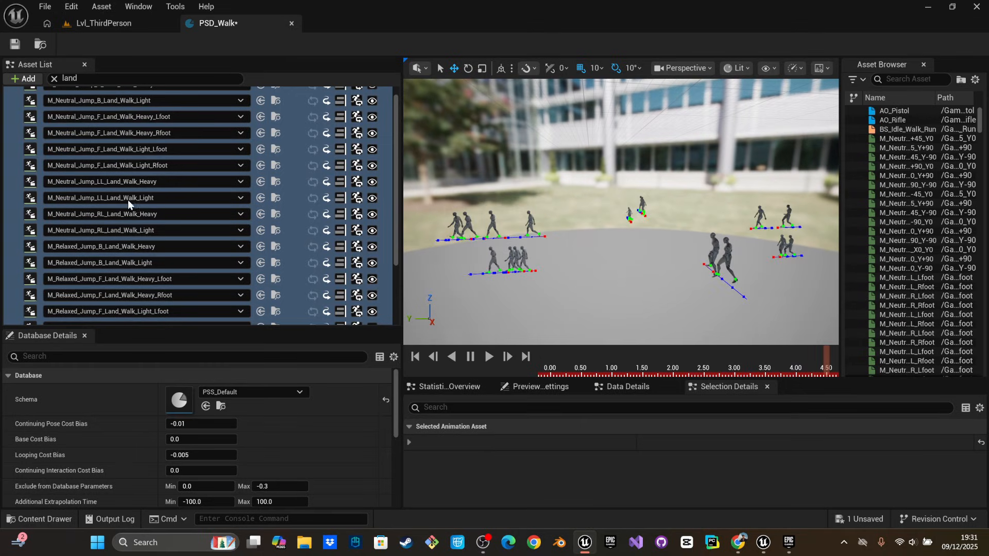
scroll(69, 196, up, 2)
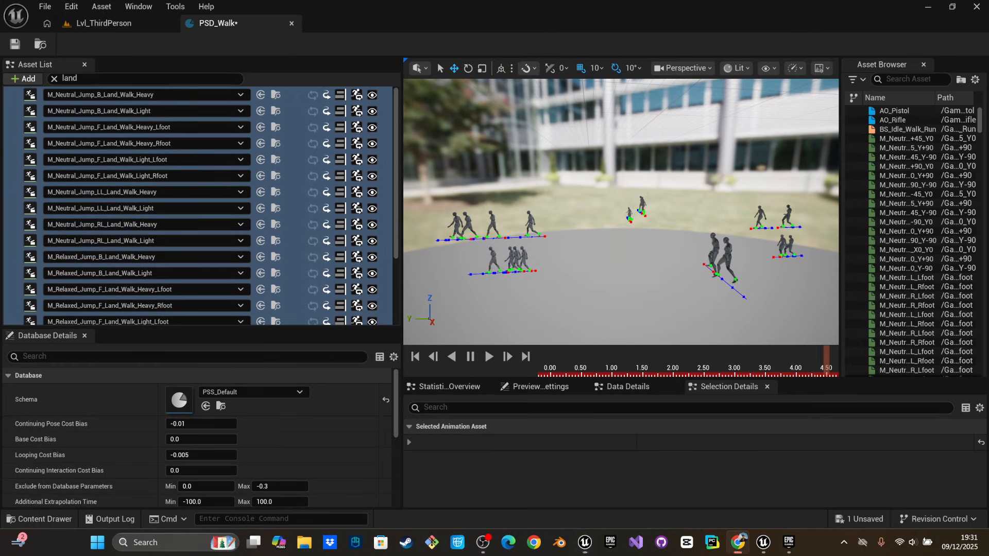
click(21, 178)
key(ctrl+a)
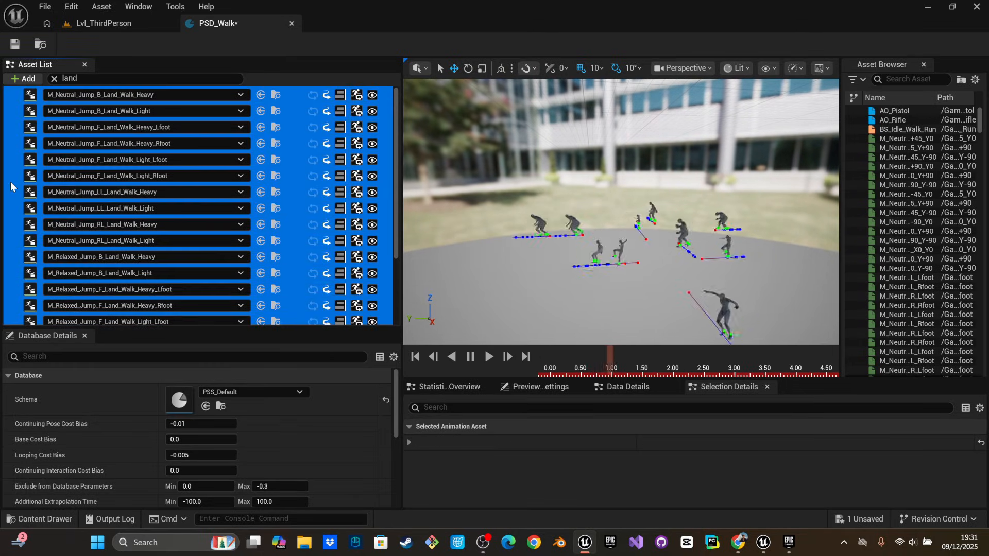
key(Delete)
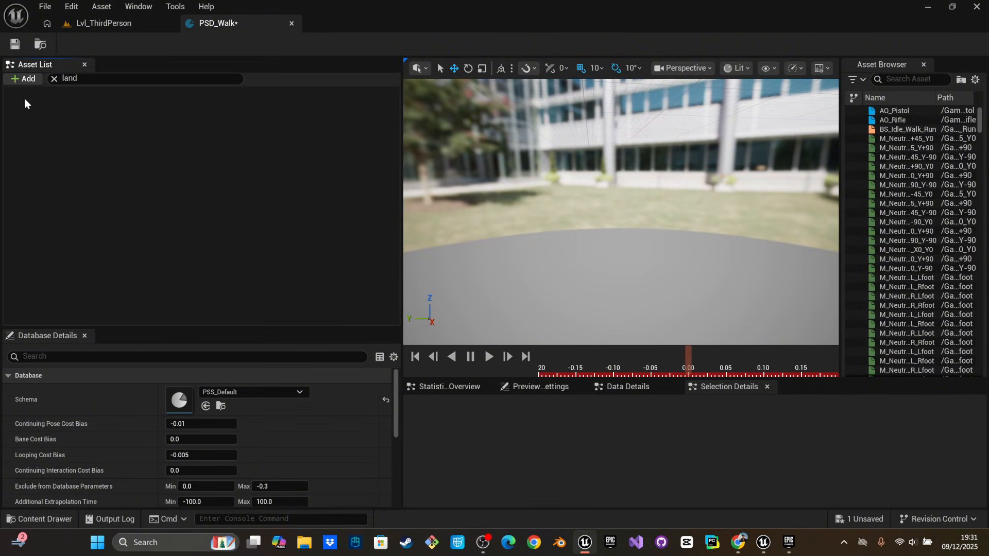
Clear the asset list filter and preview all remaining PSD_Walk animations together, and M_Neutral_Jump_F_Off_Walk_Rfoot on its own
click(54, 79)
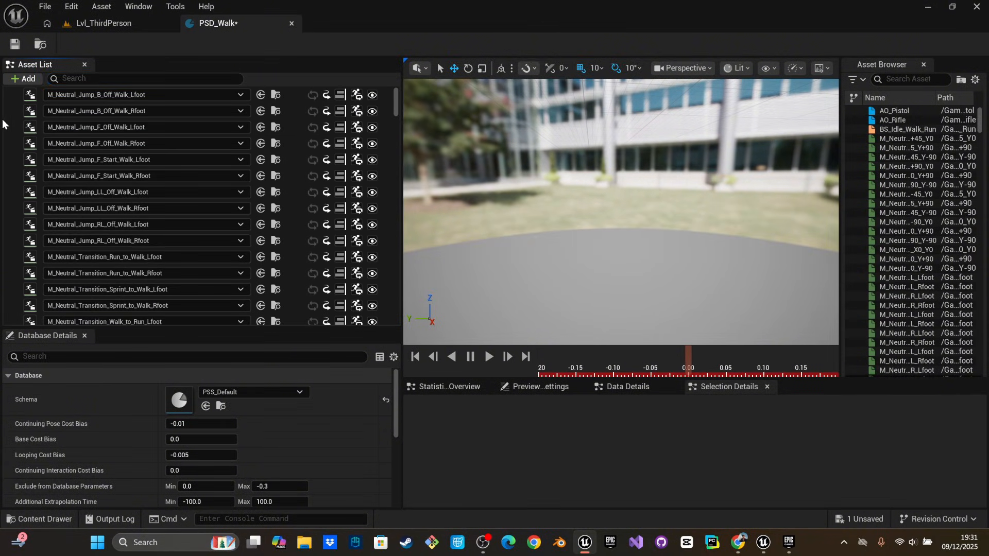
key(ctrl+a)
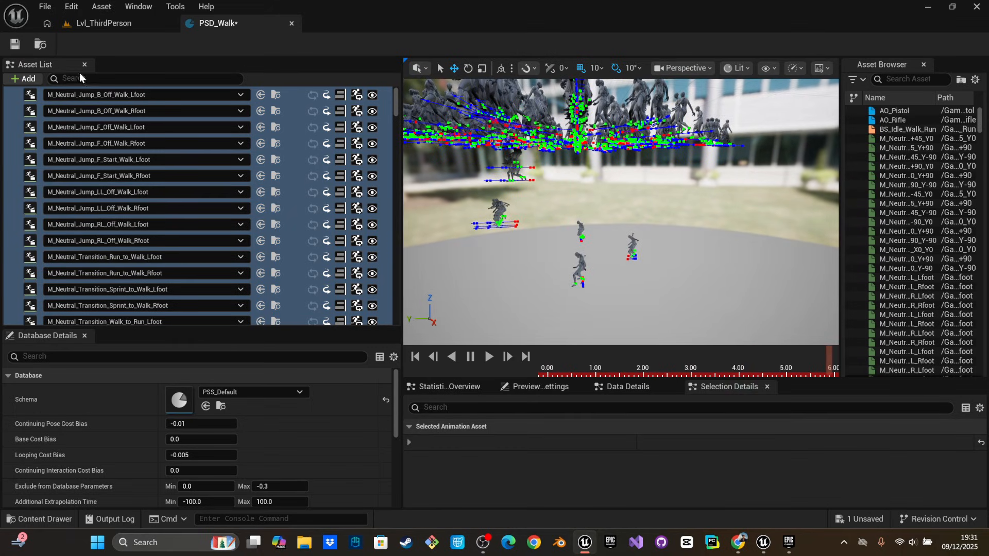
click(28, 149)
click(97, 187)
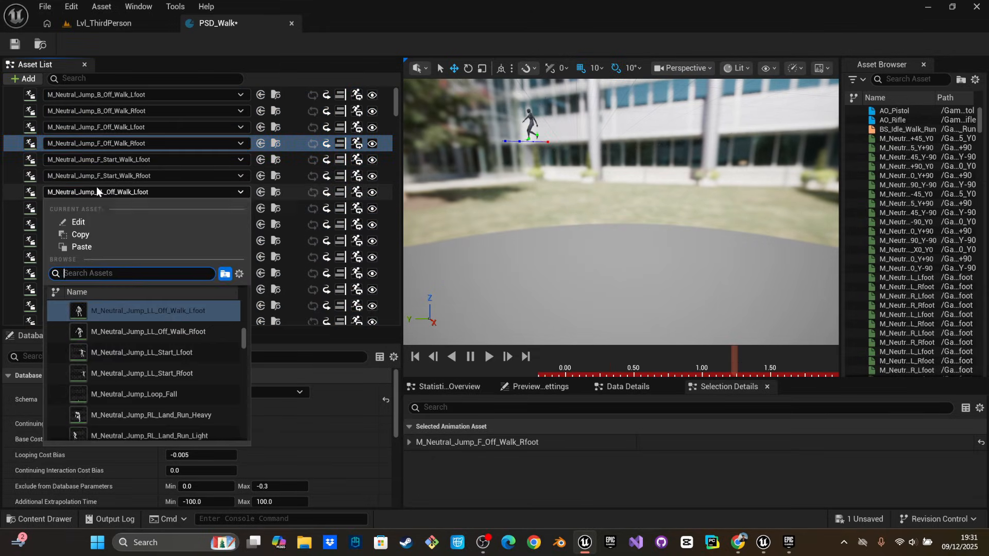
click(94, 153)
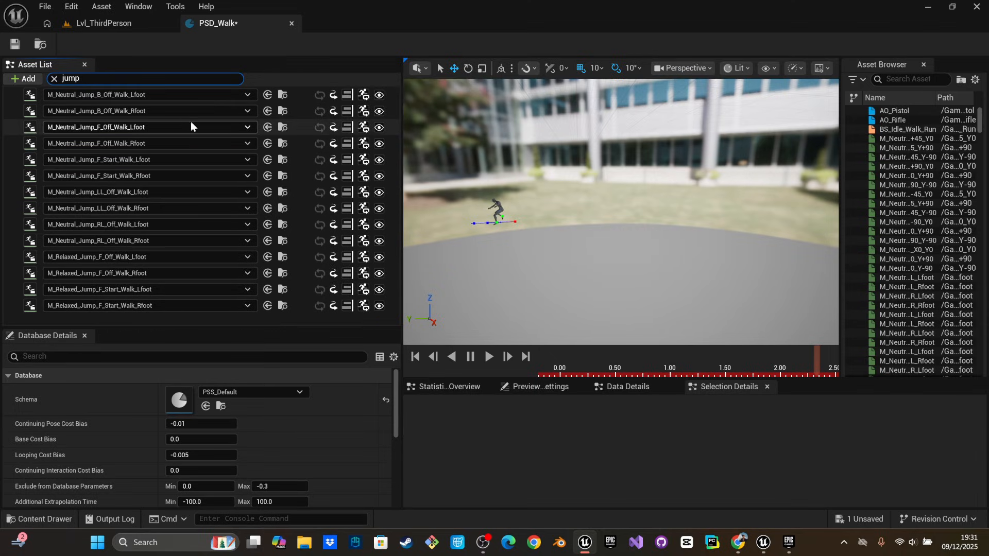
Filter the PSD_Walk asset list for "jump", remove all matching jump animations, and clear the filter
click(80, 142)
click(15, 155)
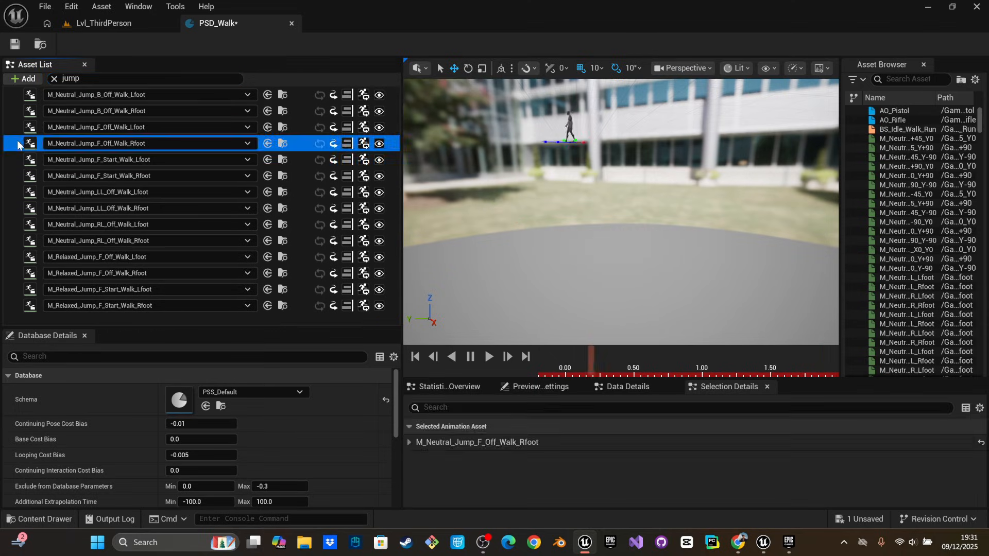
key(ctrl+a)
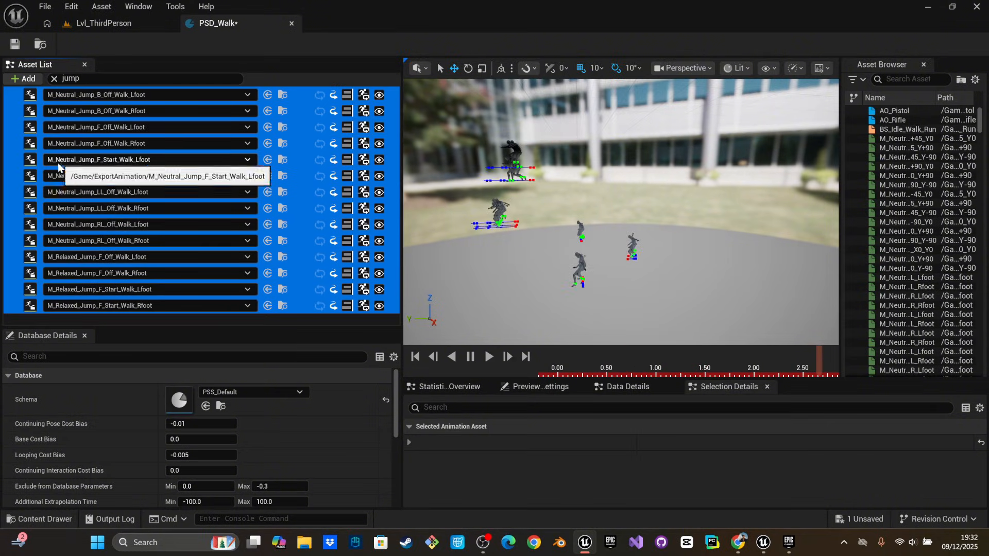
key(Delete)
click(54, 79)
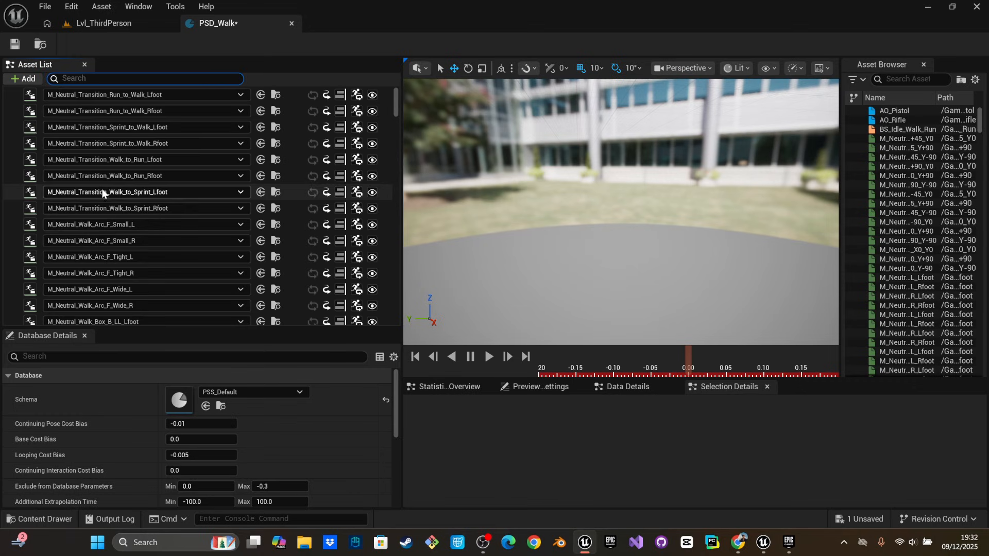
Preview all remaining PSD_Walk animations together from above and save the PSD_Walk database
click(13, 143)
key(ctrl+a)
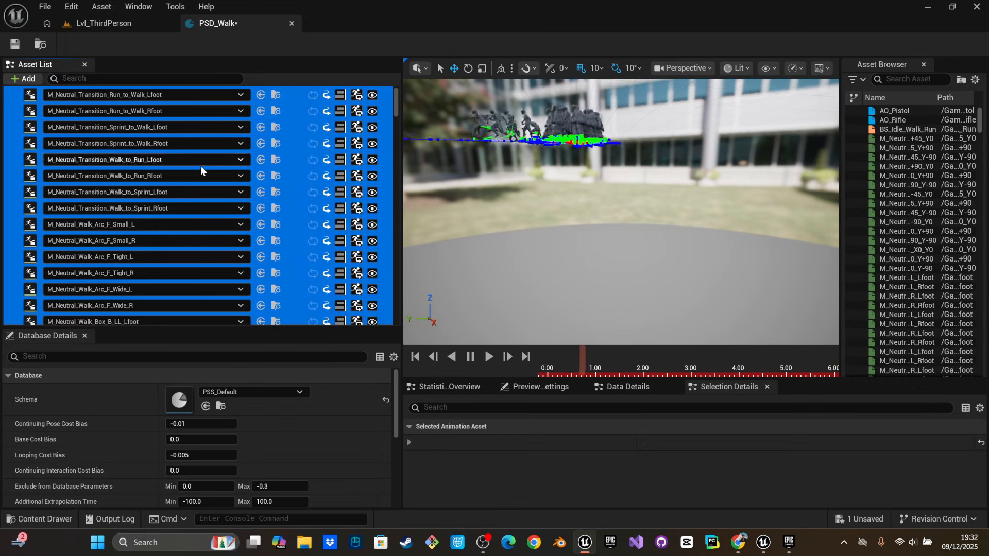
key(a)
right_drag(621, 211, 658, 301)
key(e)
key(w)
key(d)
key(s)
key(a)
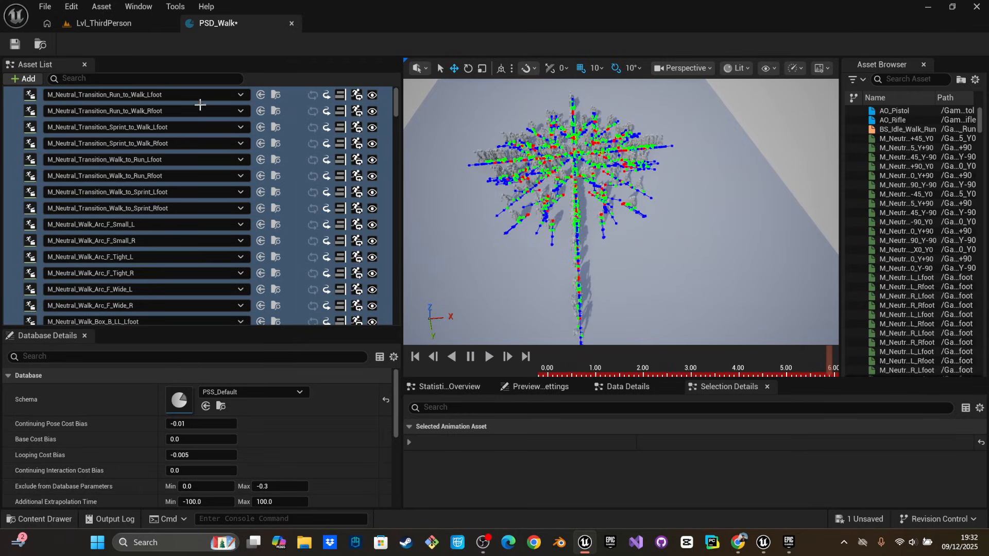
right_drag(505, 242, 531, 242)
key(ctrl+s)
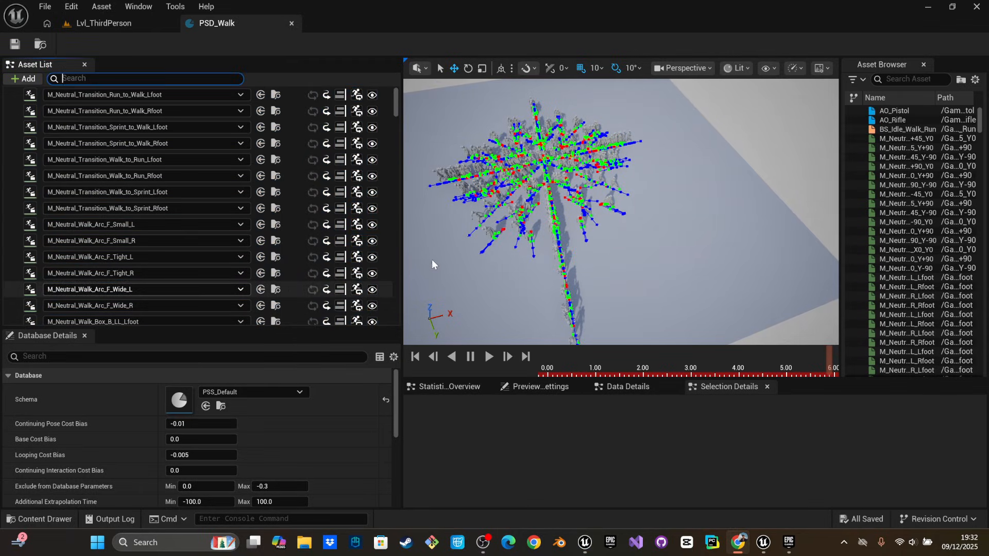
Clear the "walk" search in the ExportAnimation folder and open PSD_Run from MotionMatching/DataBase
right_drag(430, 247, 456, 209)
key(ctrl+space)
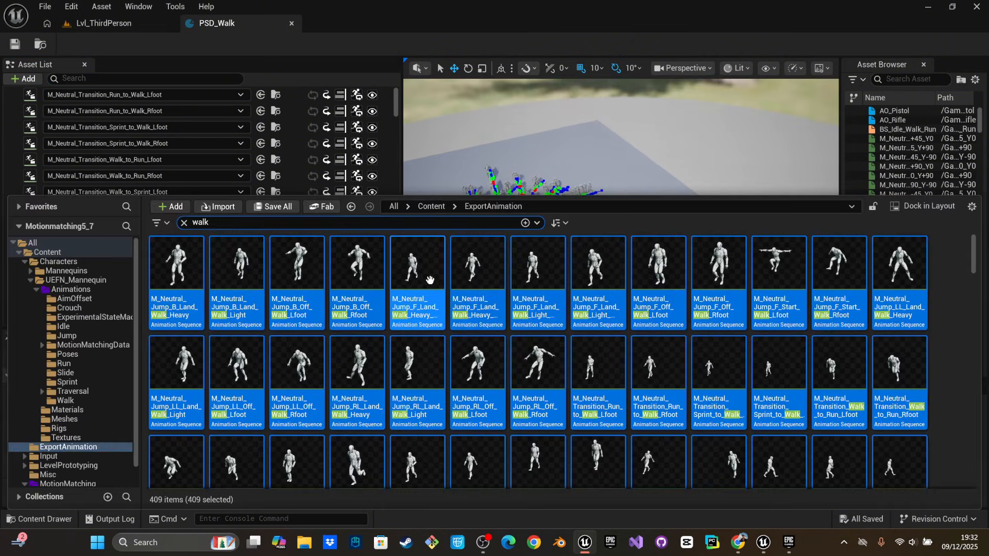
click(183, 223)
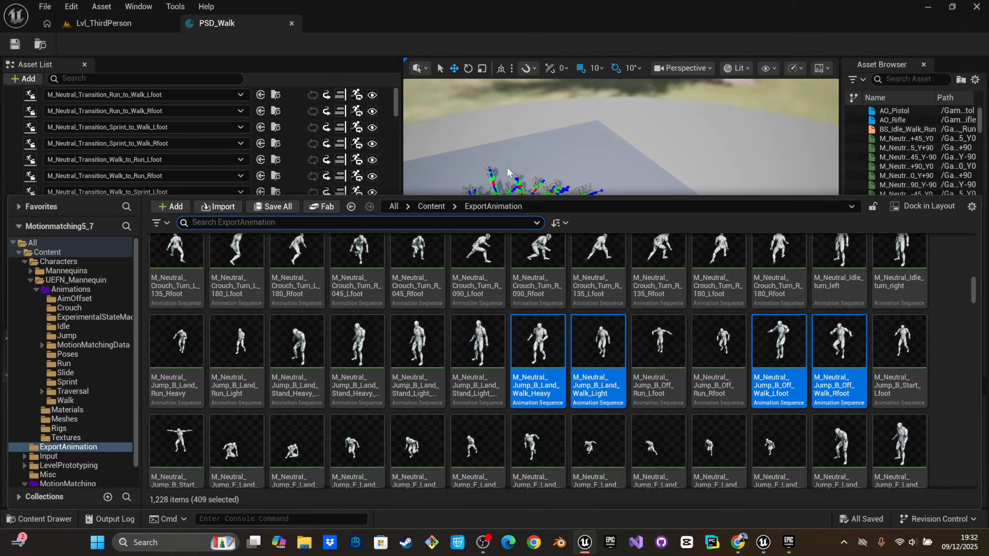
right_drag(504, 158, 499, 188)
key(ctrl+space)
click(434, 205)
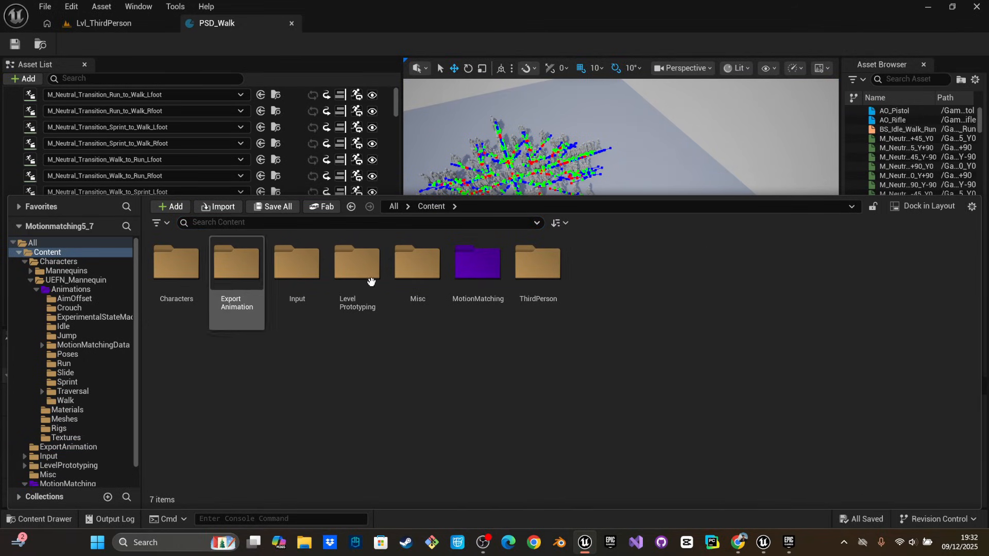
double_click(478, 263)
double_click(184, 267)
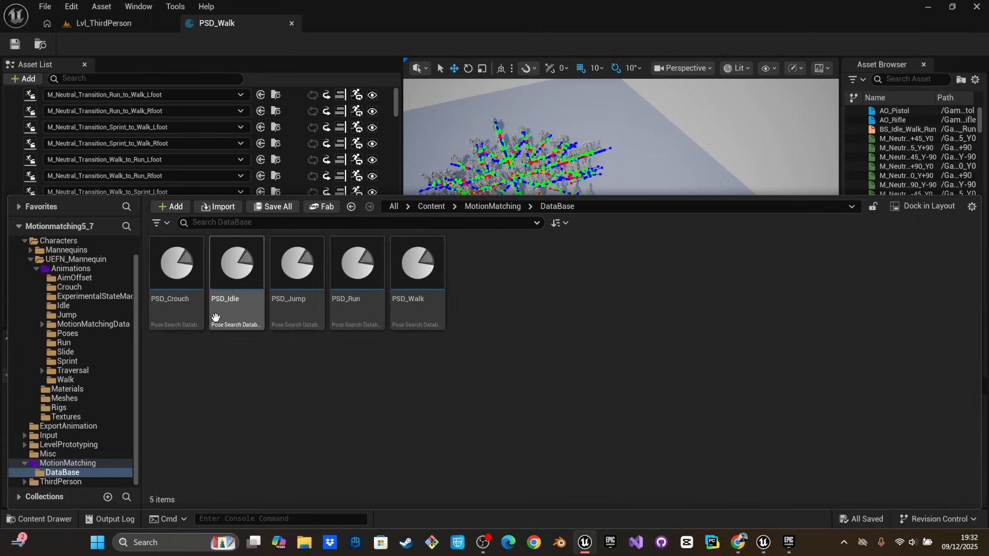
double_click(369, 288)
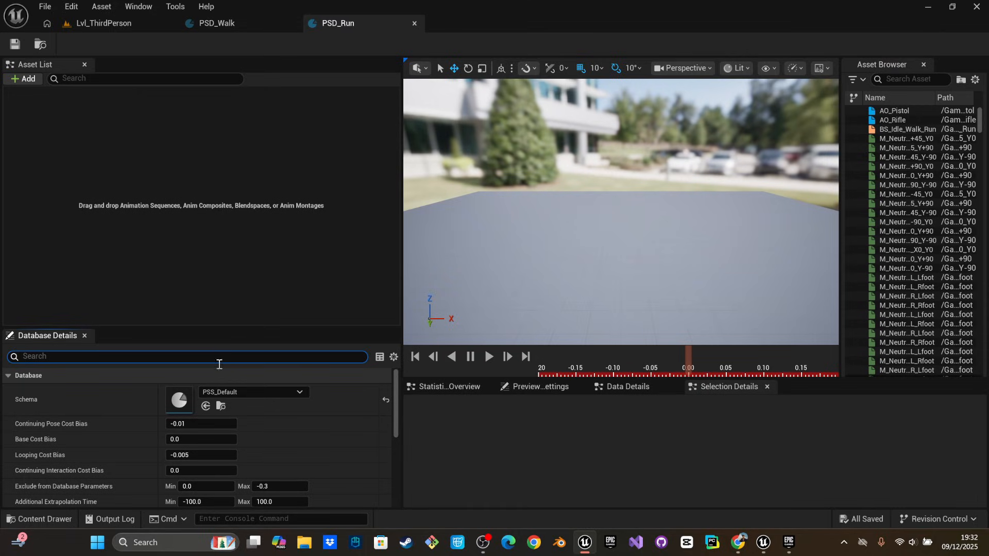
Go to the ExportAnimation folder under Content and search it for "run"
key(ctrl+space)
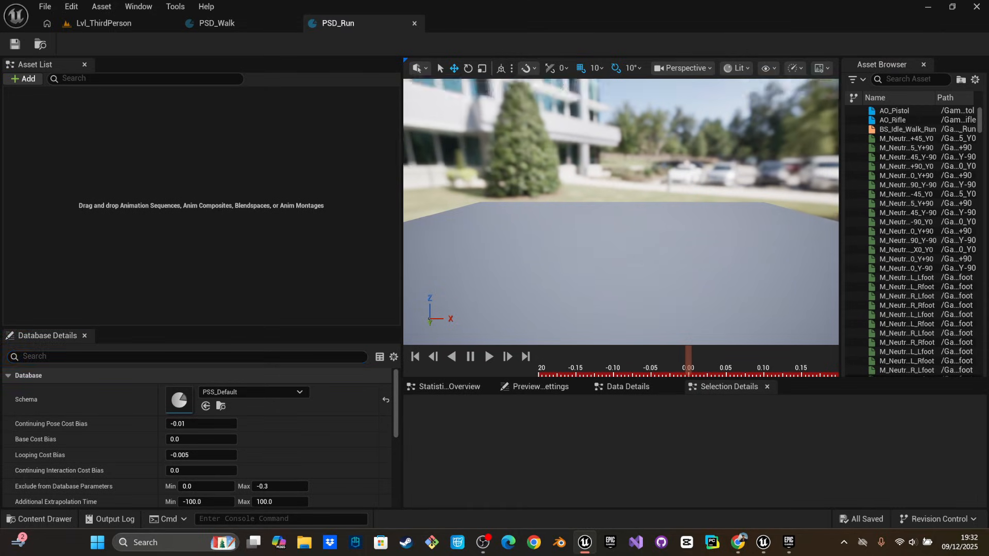
click(500, 208)
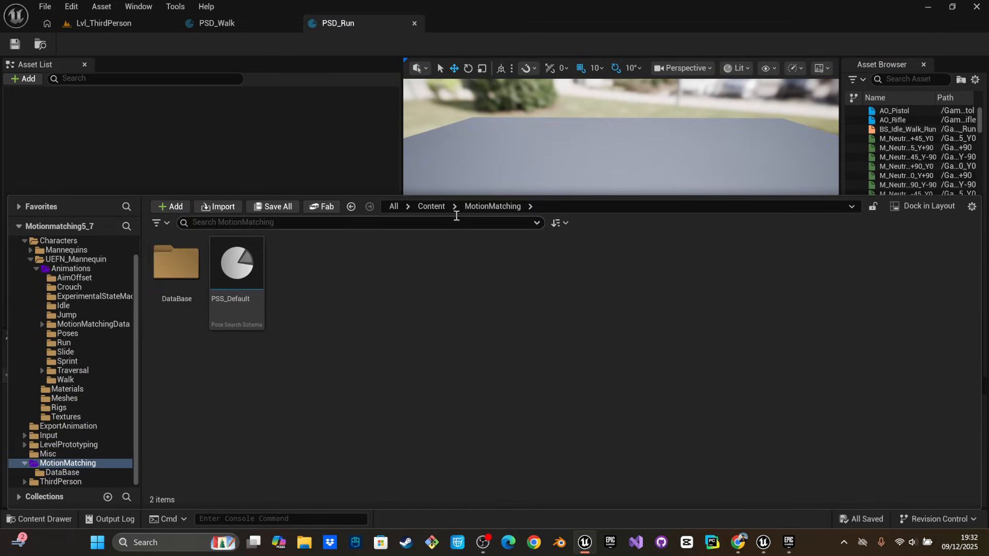
click(431, 206)
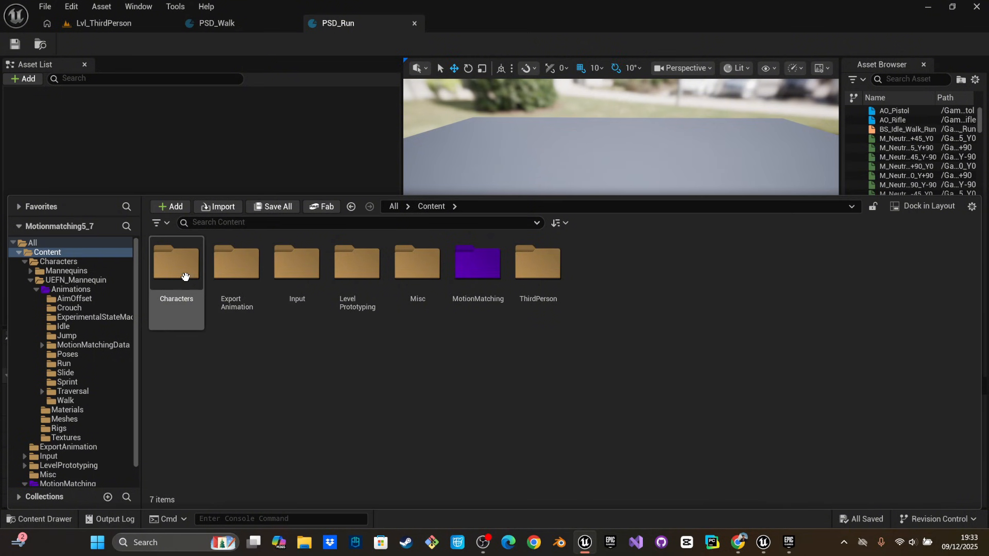
double_click(230, 271)
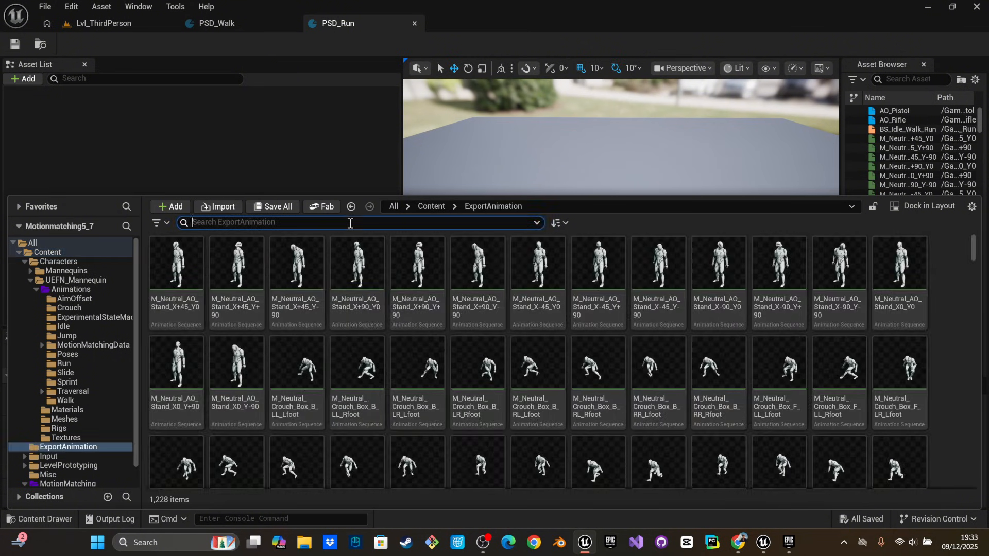
click(350, 223)
text(run)
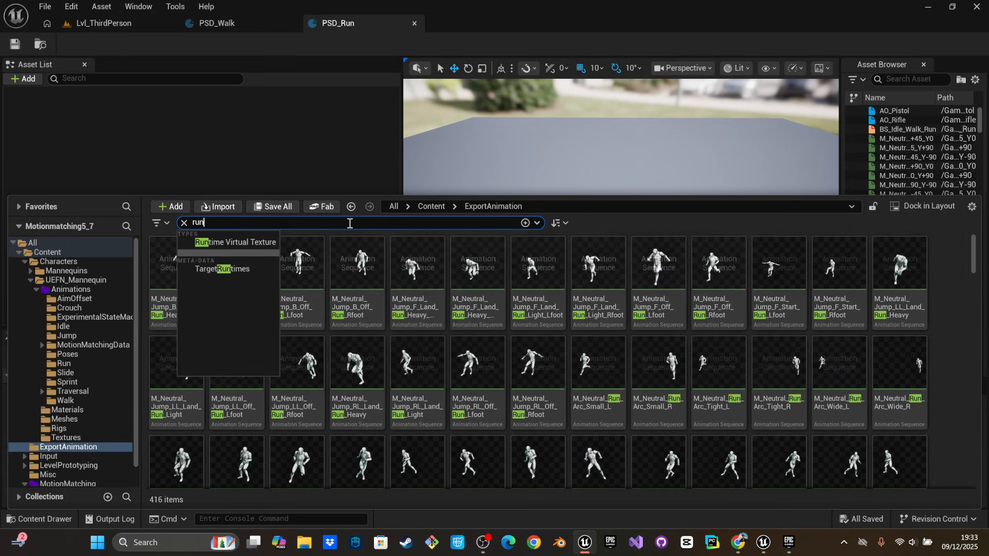
Add all animations matching "run" from ExportAnimation to the empty PSD_Run asset list
scroll(461, 388, down, 2)
click(476, 371)
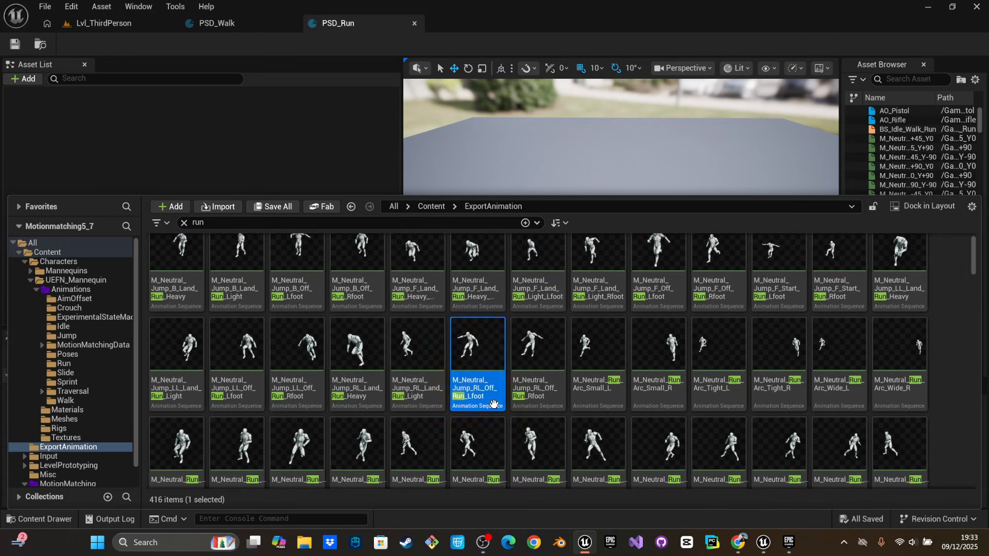
key(ctrl+a)
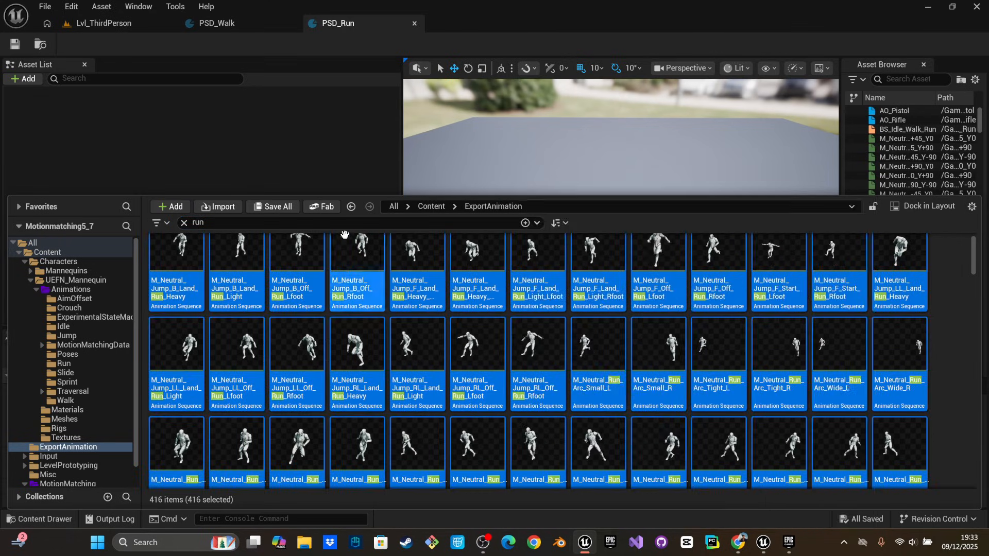
click(280, 160)
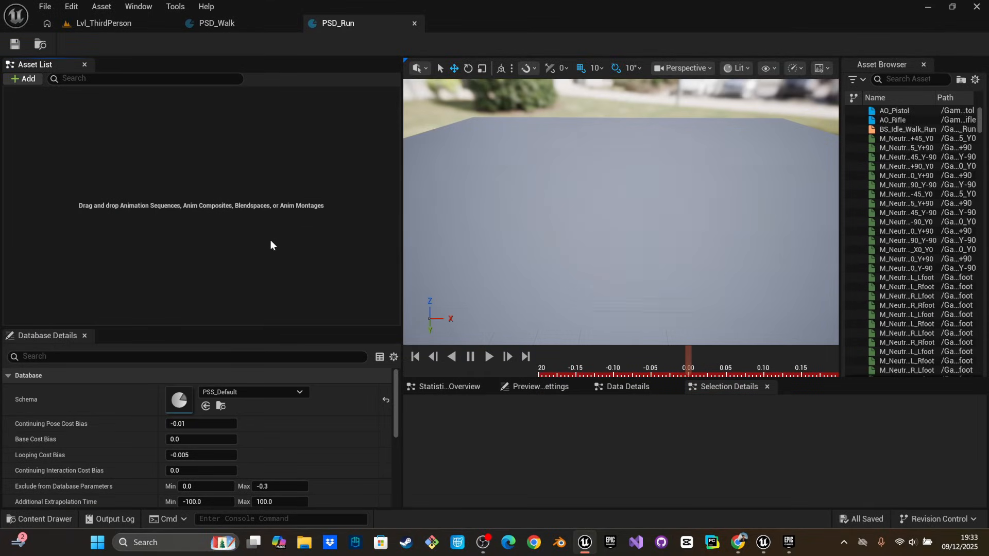
key(ctrl+space)
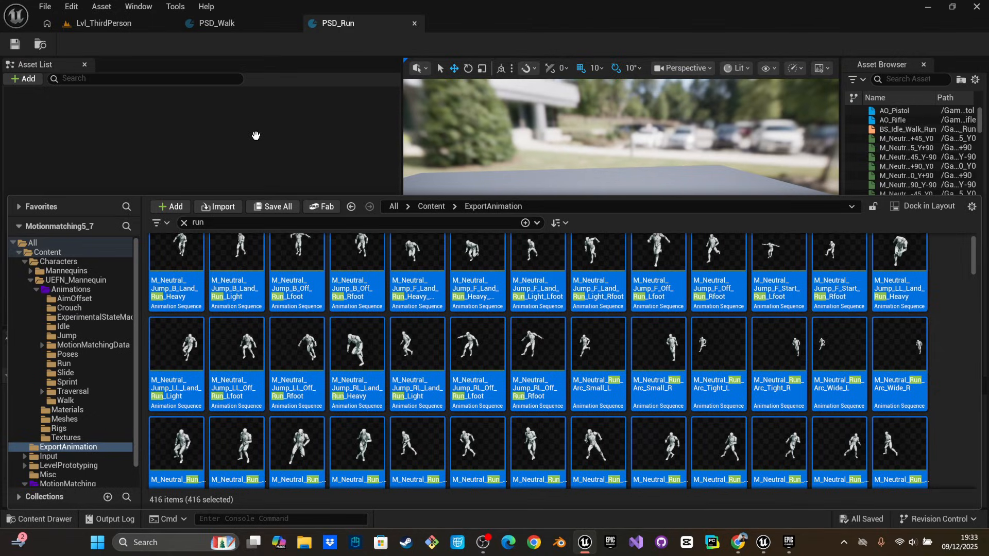
drag(256, 135, 247, 139)
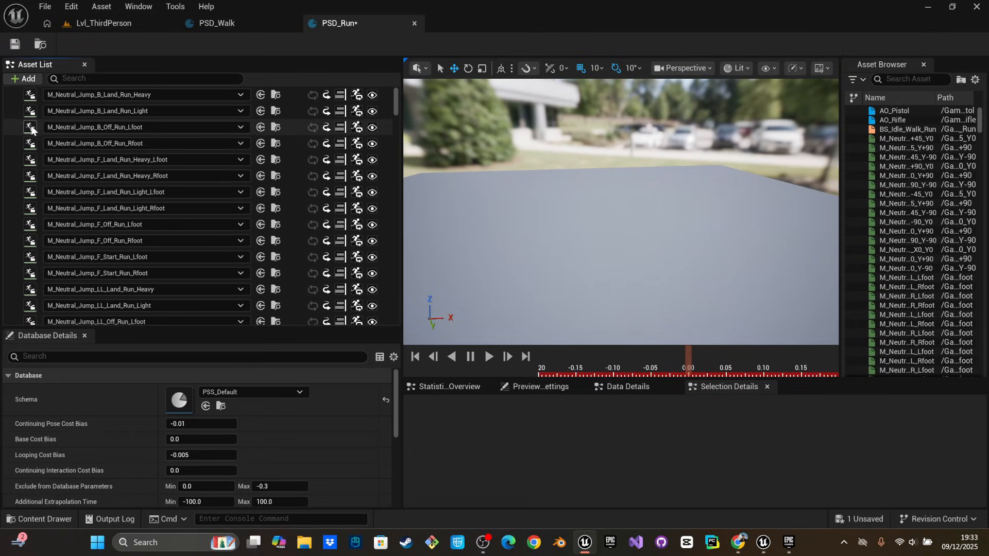
Preview all animations in the PSD_Run asset list together and inspect them up close in the viewport
click(31, 127)
key(ctrl+a)
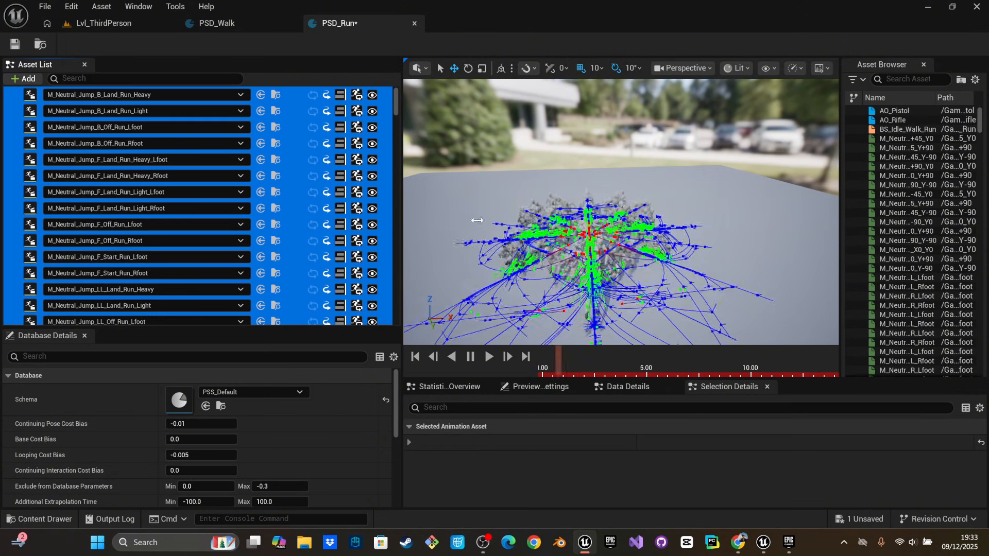
key(w)
right_drag(477, 221, 348, 224)
key(w)
key(w)
key(s)
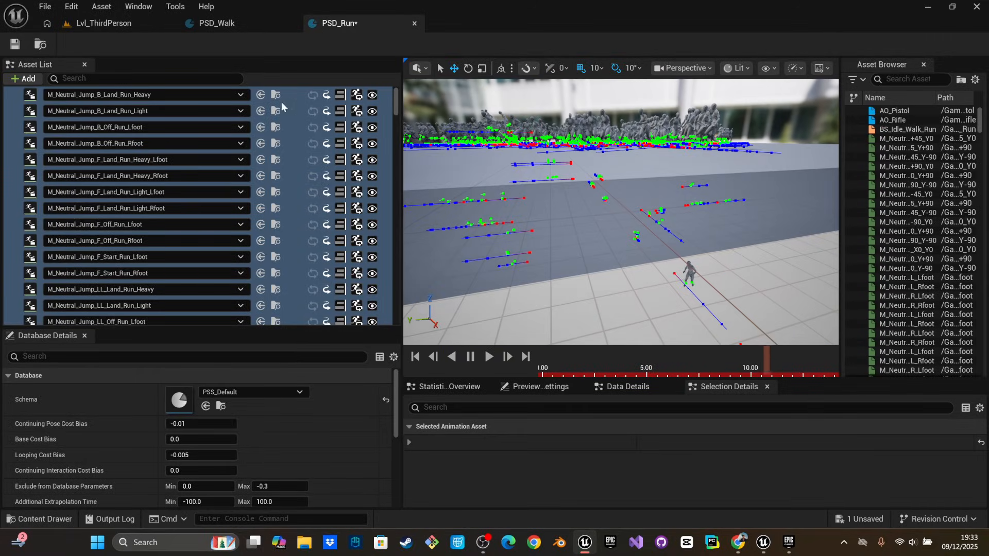
Preview M_Neutral_Jump_B_Off_Run_Lfoot and M_Neutral_Jump_B_Land_Run_Heavy individually in PSD_Run
click(283, 127)
click(71, 94)
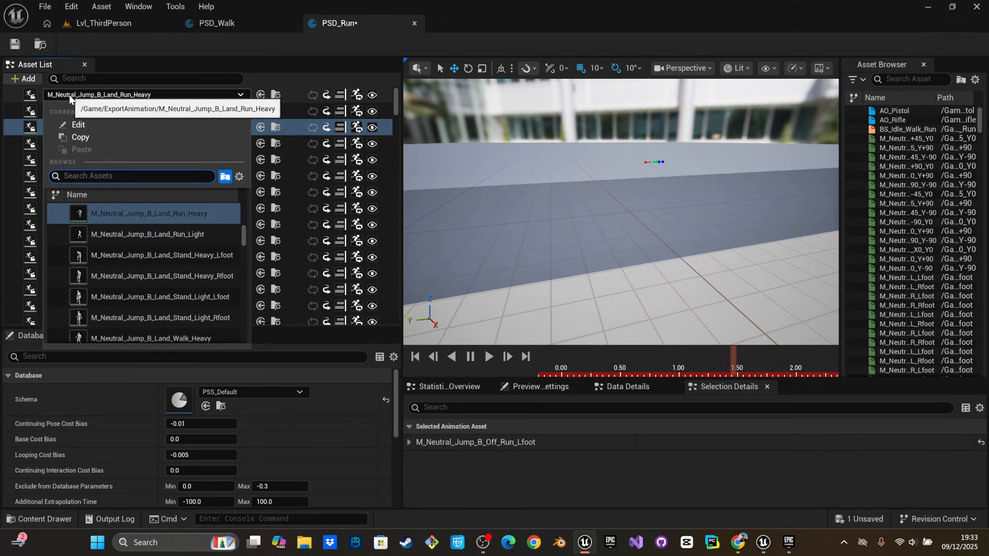
click(57, 95)
click(20, 94)
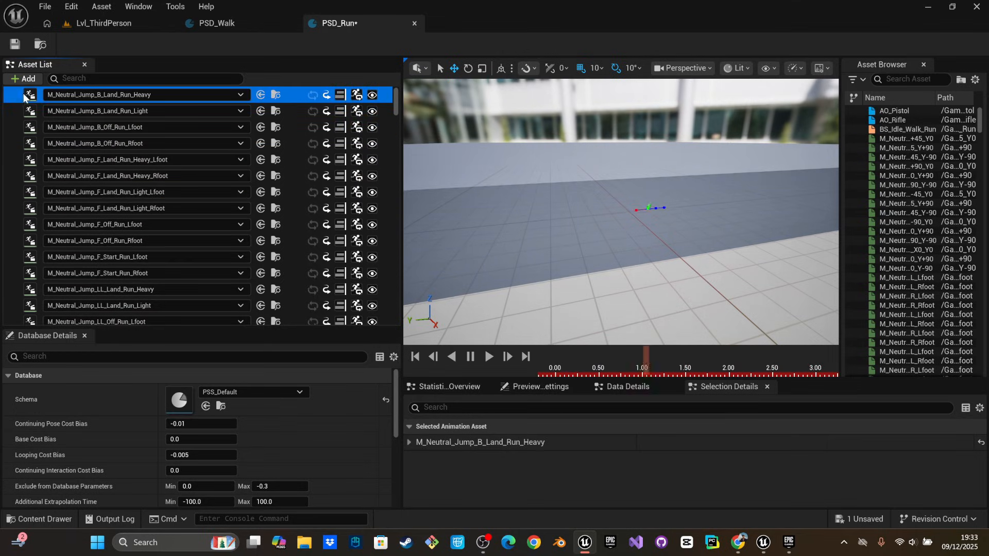
Filter the PSD_Run asset list for "jump", remove all matching jump animations, and clear the filter
click(105, 79)
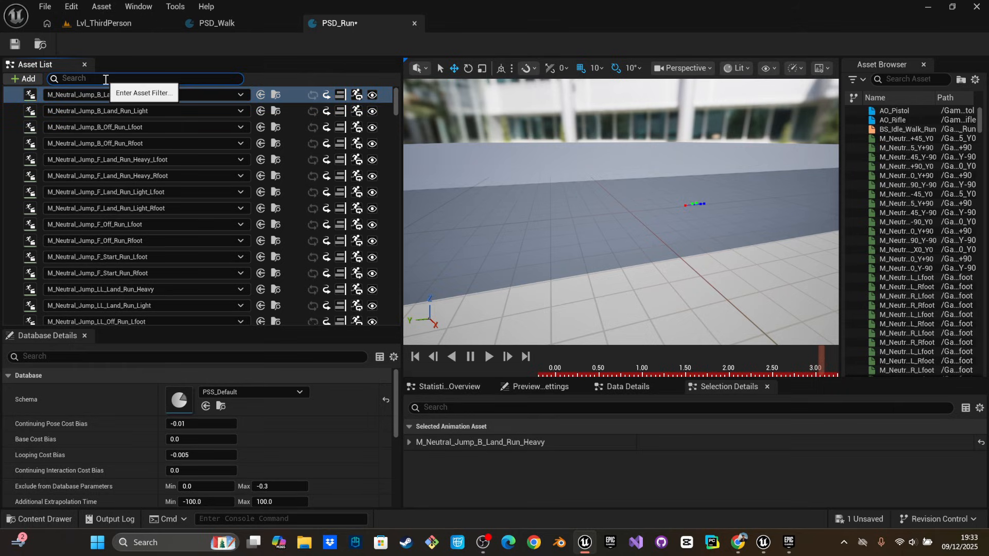
text(jump)
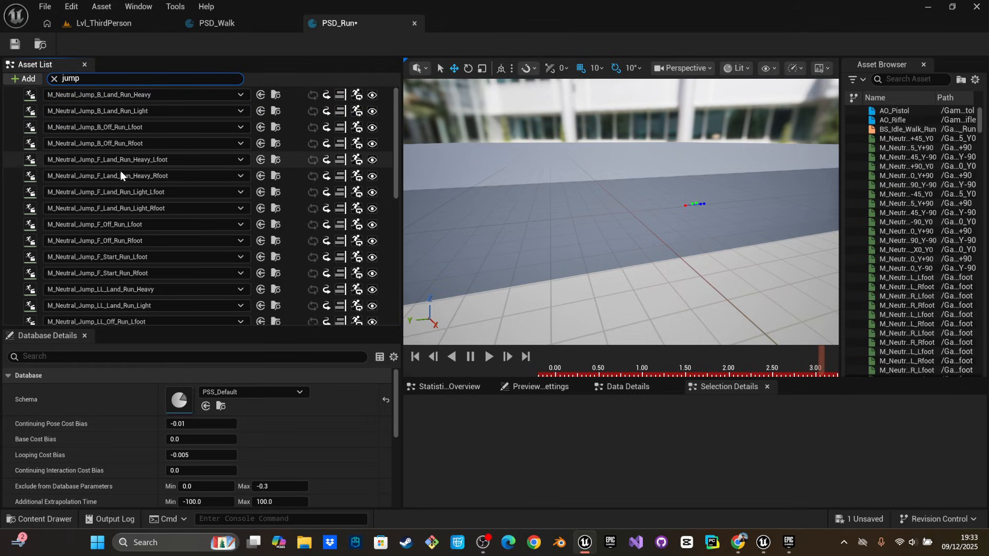
scroll(48, 109, down, 10)
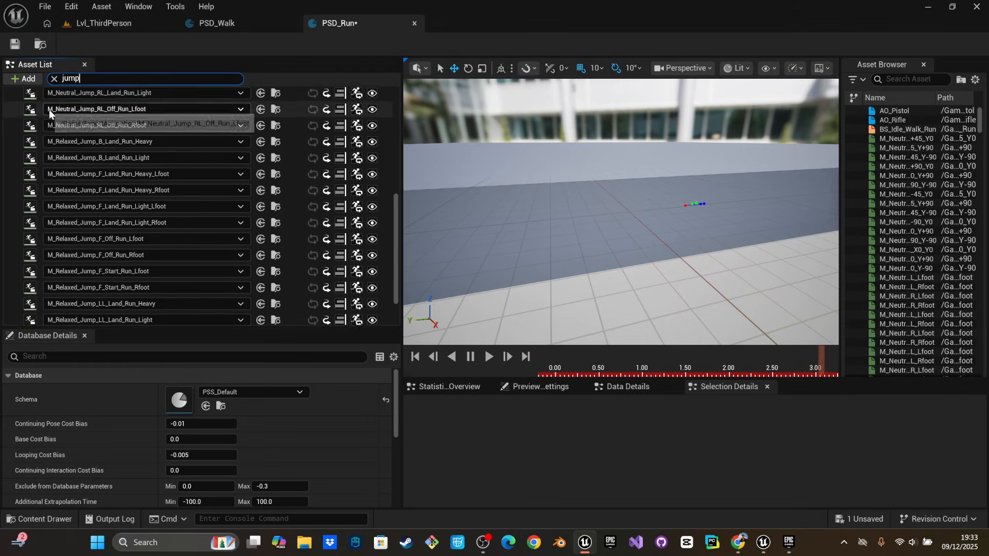
click(14, 143)
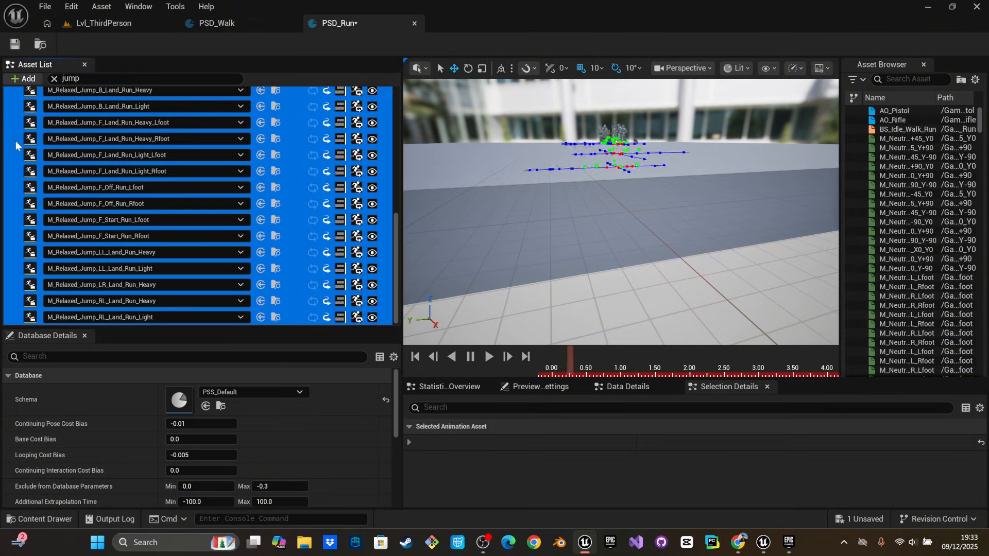
key(ctrl+a)
key(Delete)
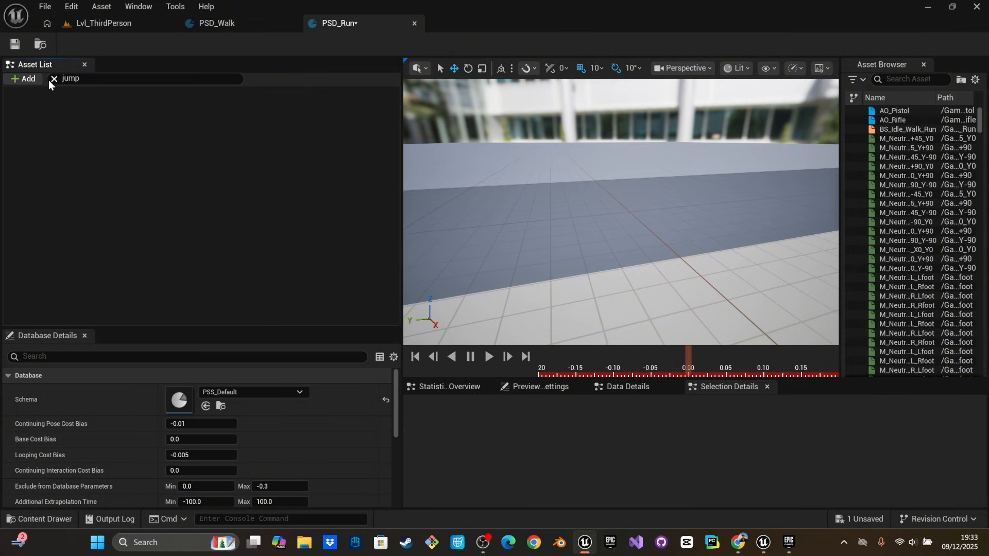
click(51, 79)
Preview all remaining animations in the PSD_Run asset list together in the viewport
click(7, 116)
key(ctrl+a)
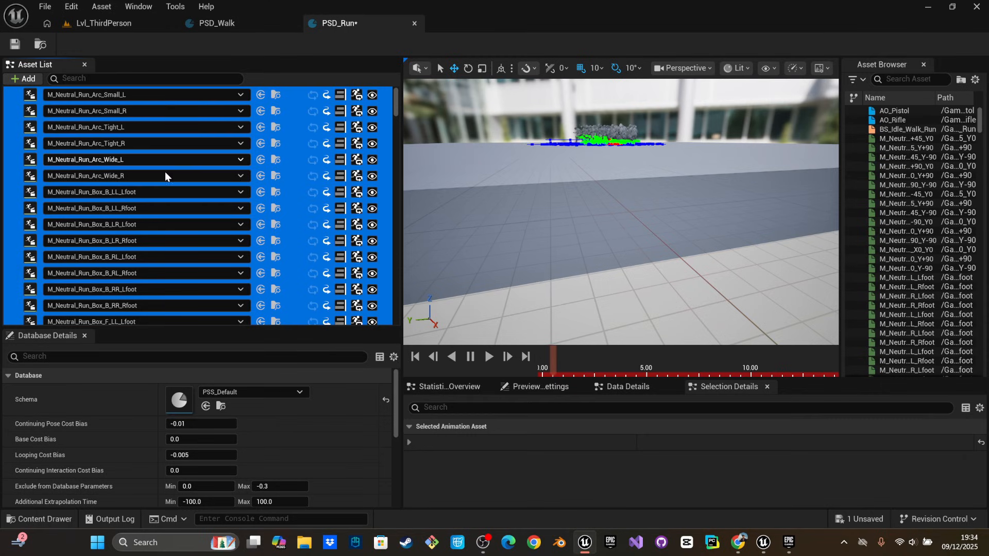
right_drag(581, 206, 594, 214)
key(s)
key(w)
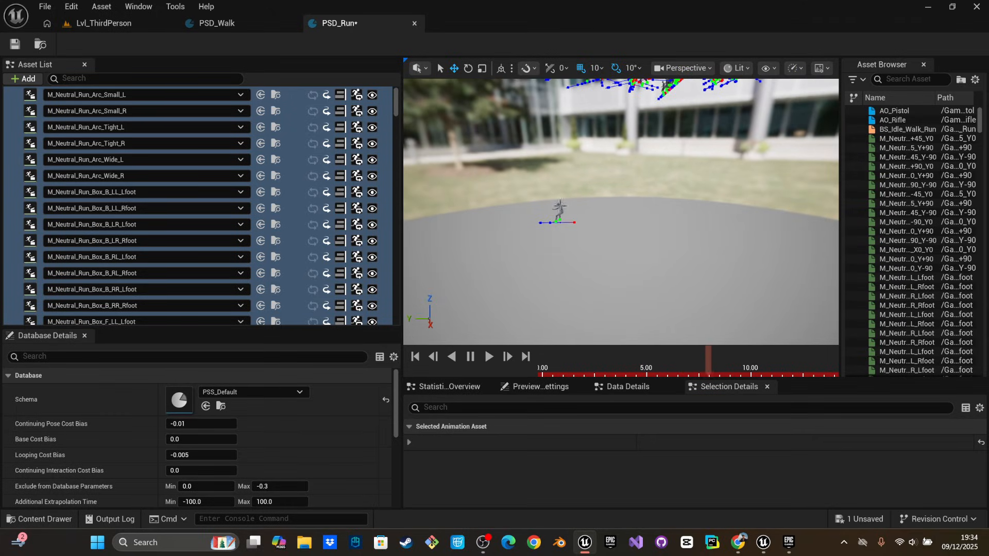
Preview individual PSD_Run animations one after another, including M_Neutral_Run_Arc_Small_R, M_Neutral_Run_Arc_Wide_L and M_Neutral_Run_Box_B_LL_Rfoot
click(116, 160)
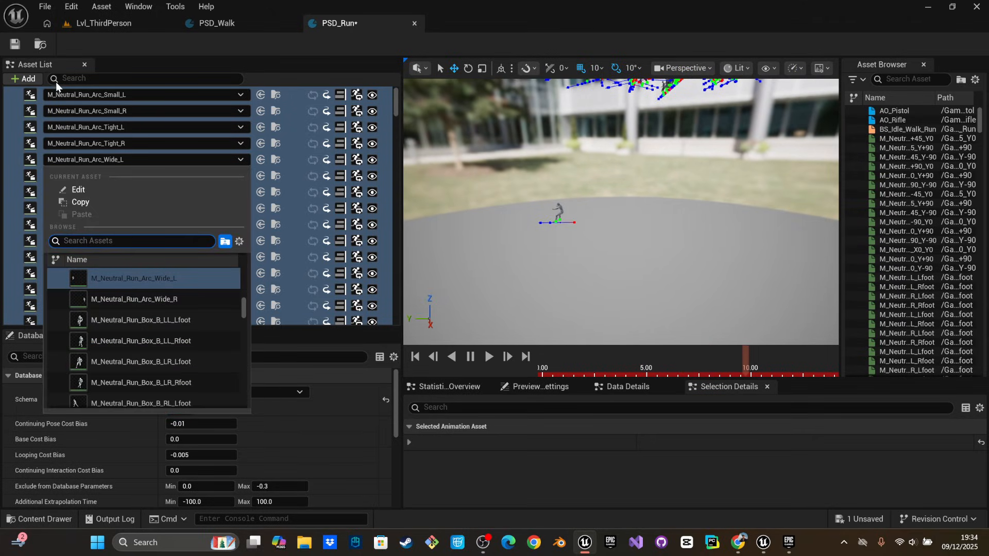
click(22, 157)
scroll(115, 157, down, 12)
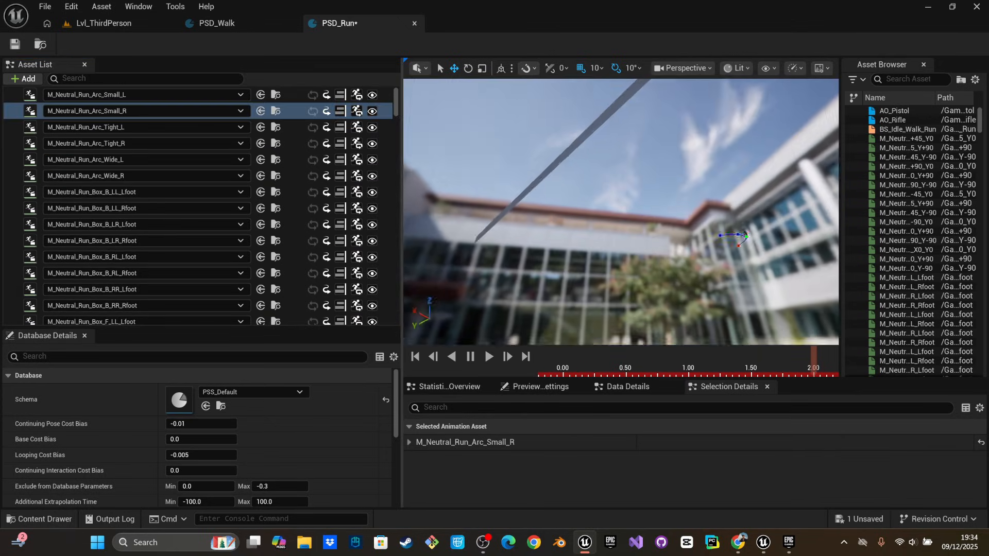
right_drag(621, 211, 541, 259)
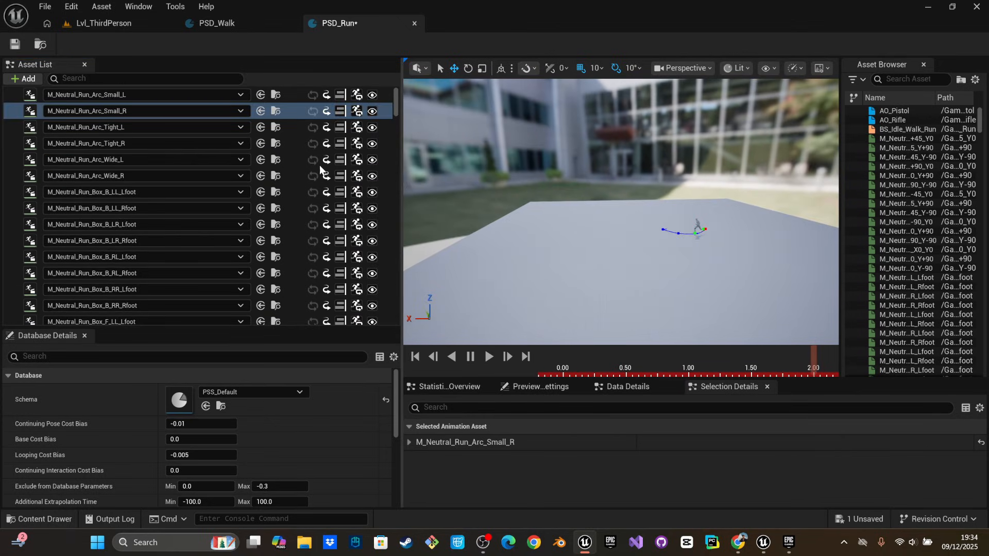
click(11, 98)
click(16, 116)
click(14, 144)
click(12, 157)
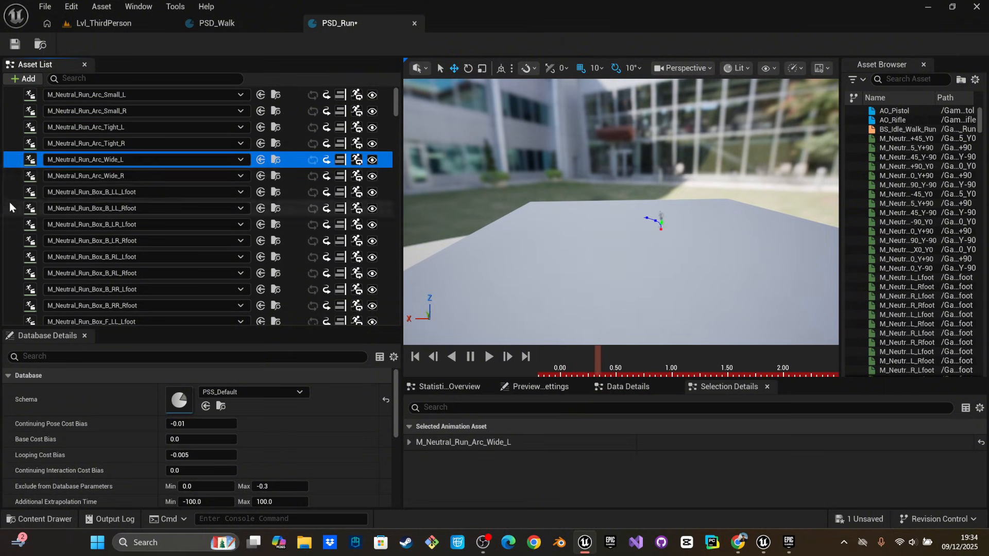
click(10, 207)
right_drag(724, 265, 707, 273)
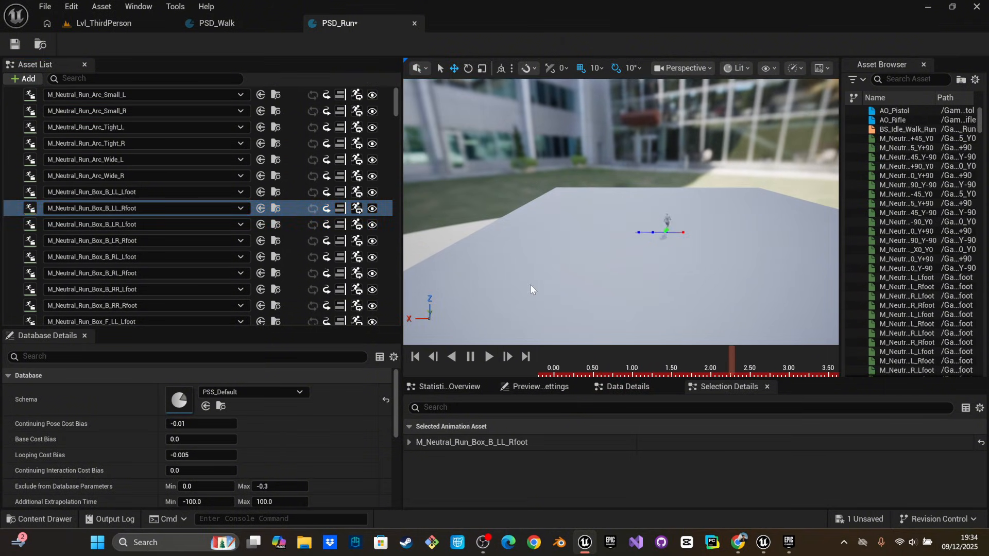
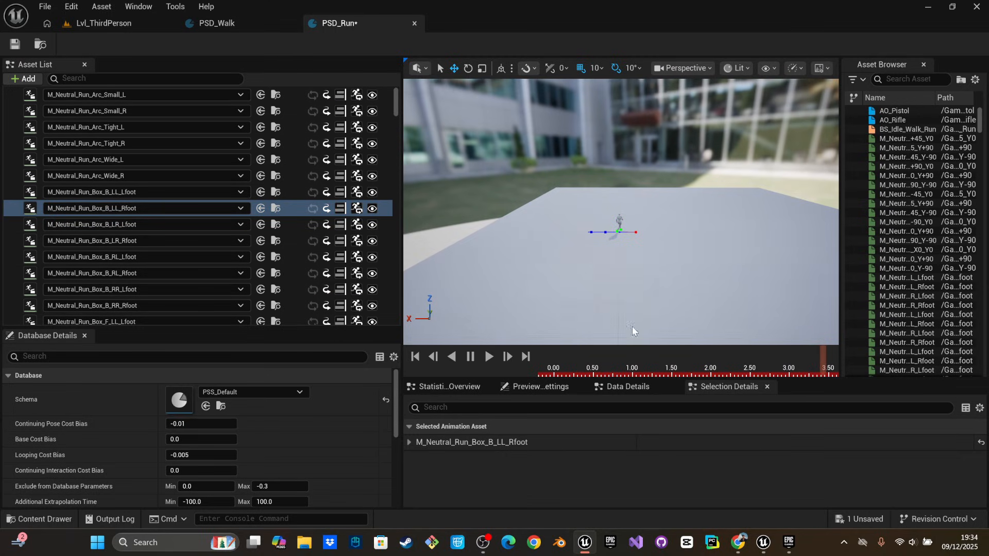
right_drag(536, 247, 566, 252)
Save PSD_Run and open PSD_Jump from the DataBase folder in MotionMatching
key(ctrl+s)
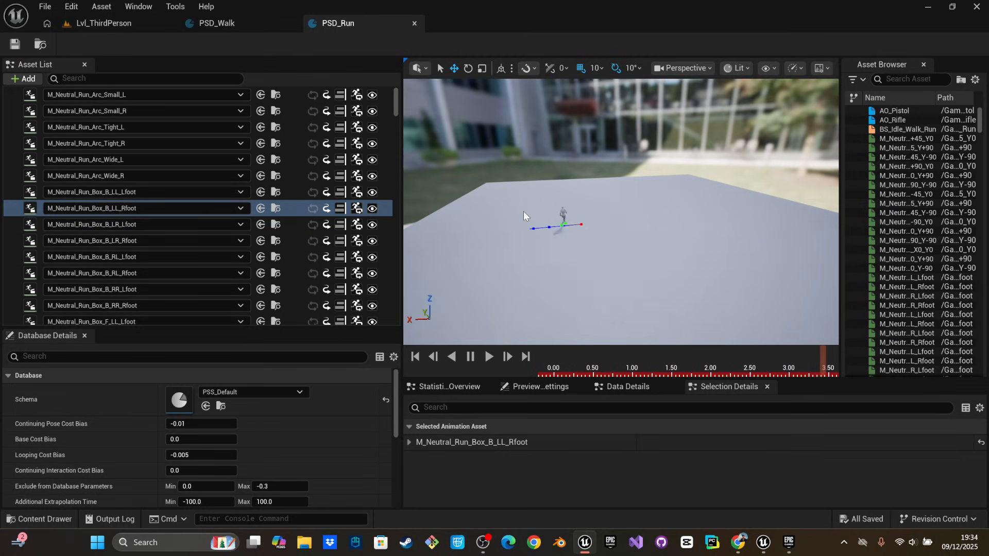
key(ctrl+space)
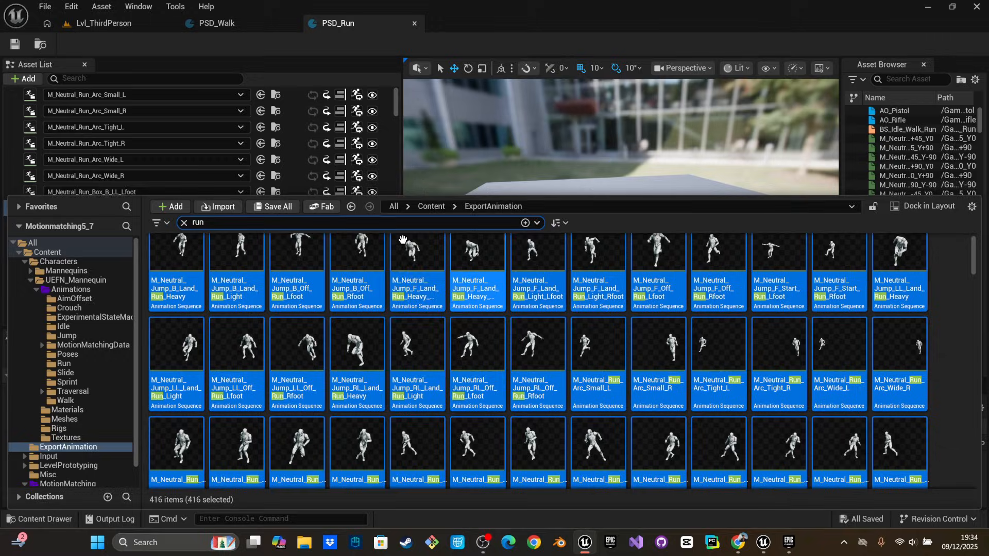
click(430, 206)
click(182, 223)
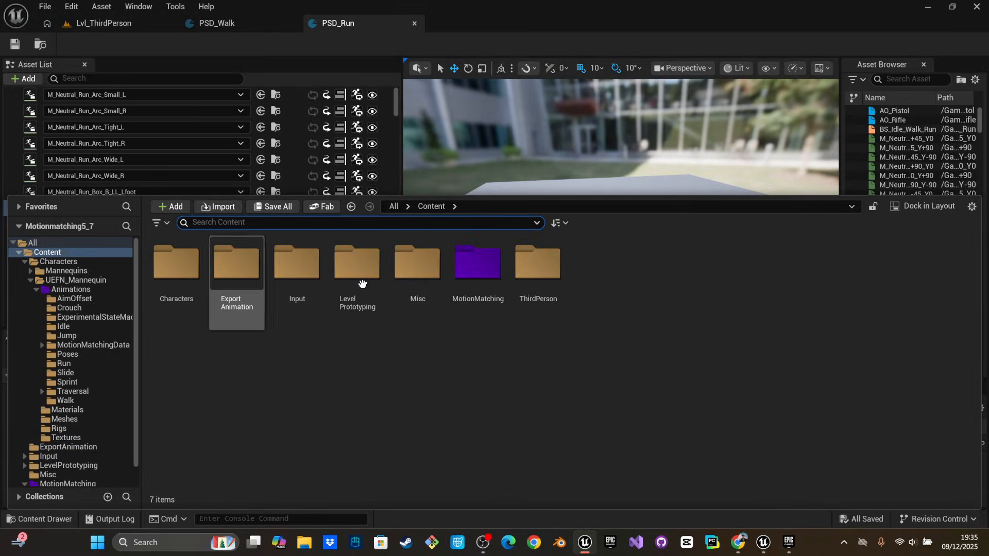
double_click(478, 258)
double_click(191, 266)
click(287, 279)
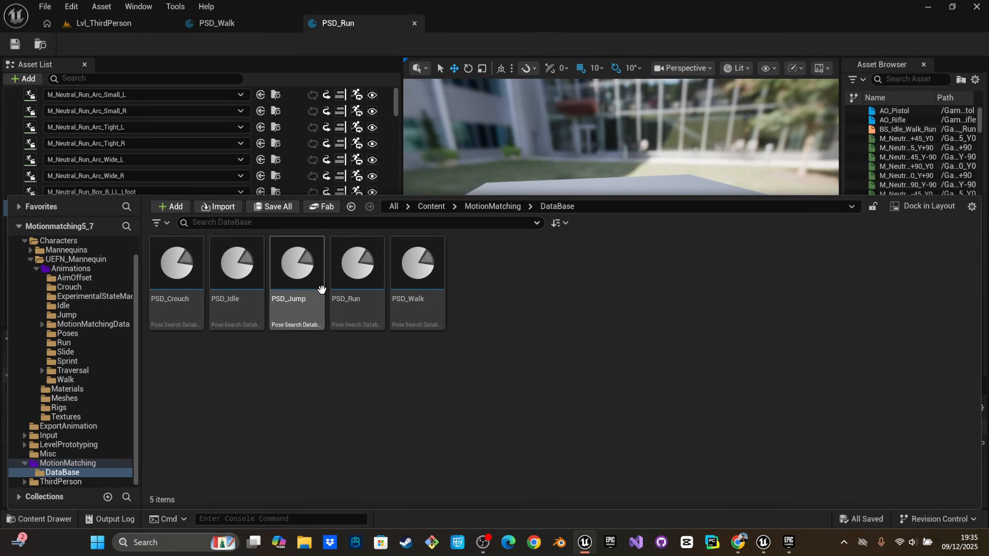
double_click(287, 268)
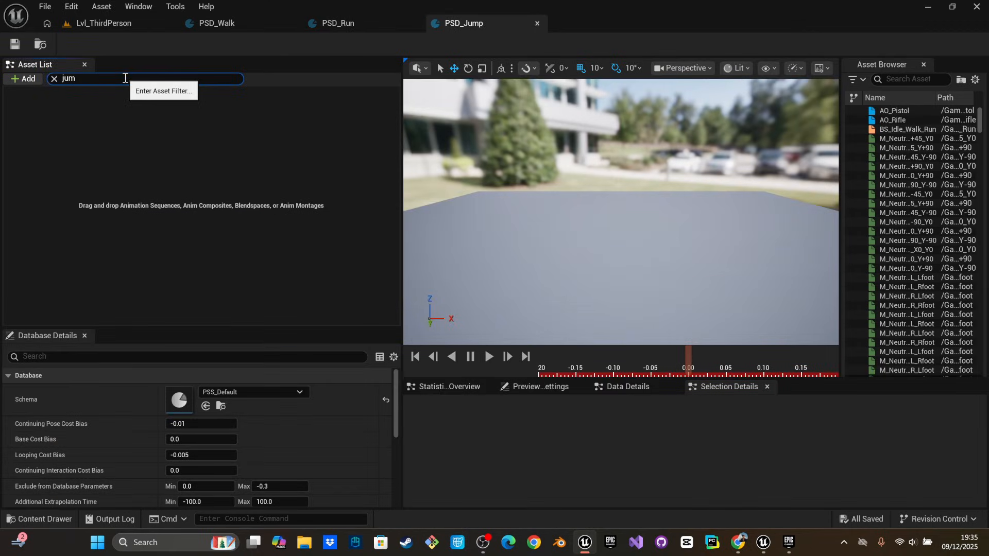
Add all animations matching "jump" from the ExportAnimation folder to the empty PSD_Jump asset list
key(ctrl+space)
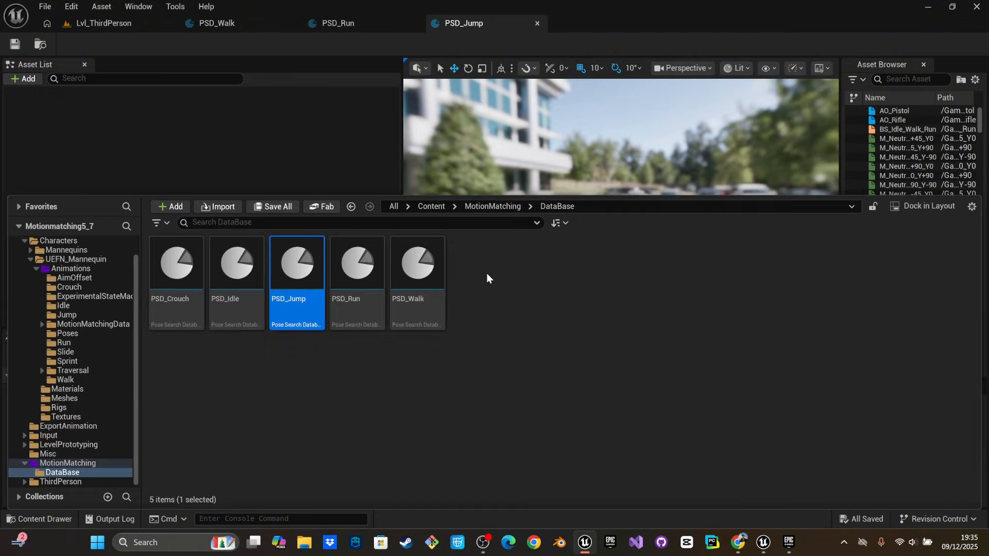
click(483, 206)
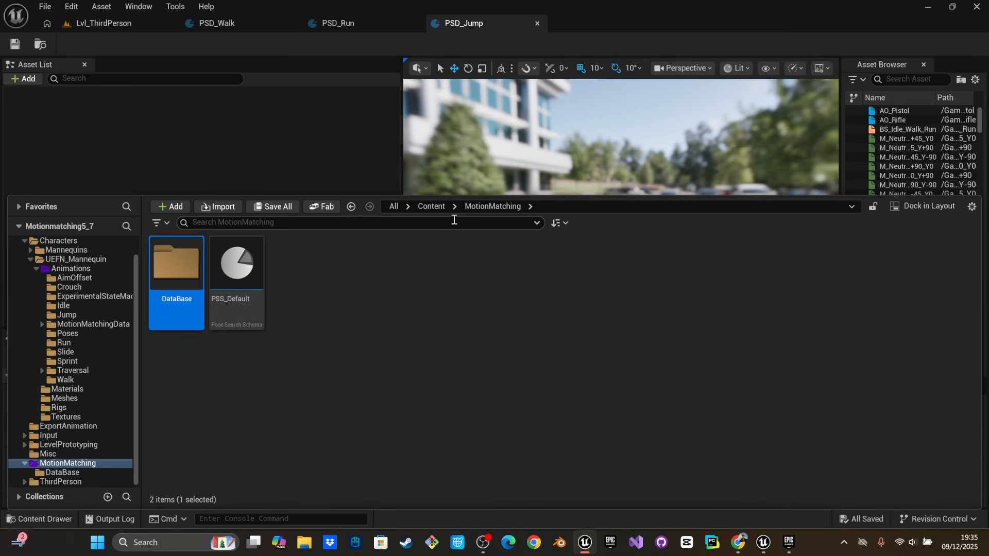
click(430, 206)
double_click(238, 278)
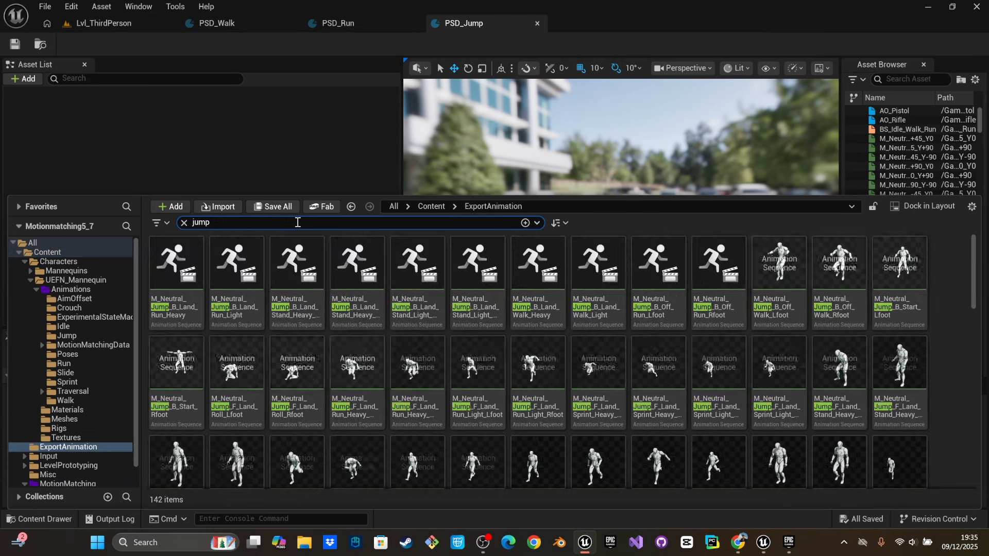
scroll(739, 316, down, 5)
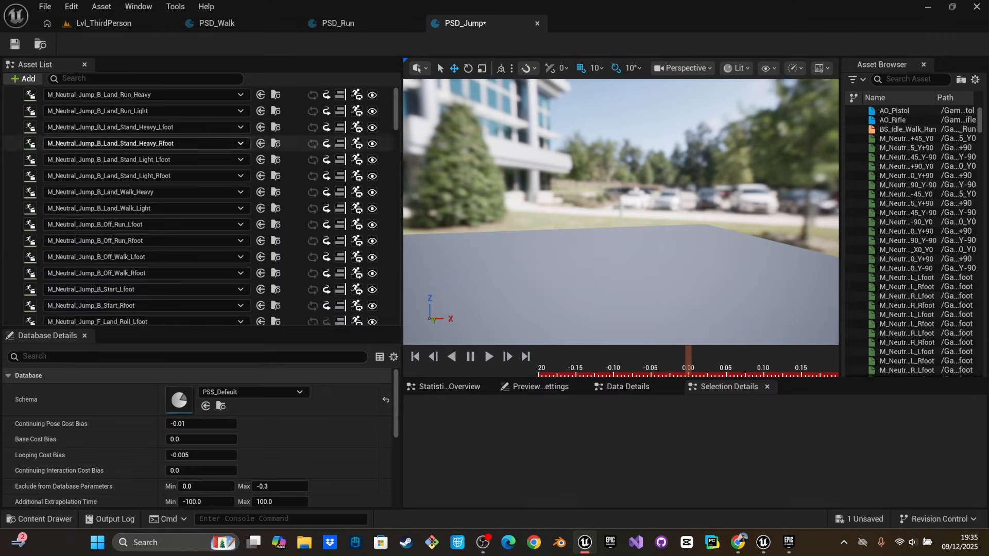
Preview all jump animations in PSD_Jump together and look through the whole asset list
click(20, 161)
key(ctrl+a)
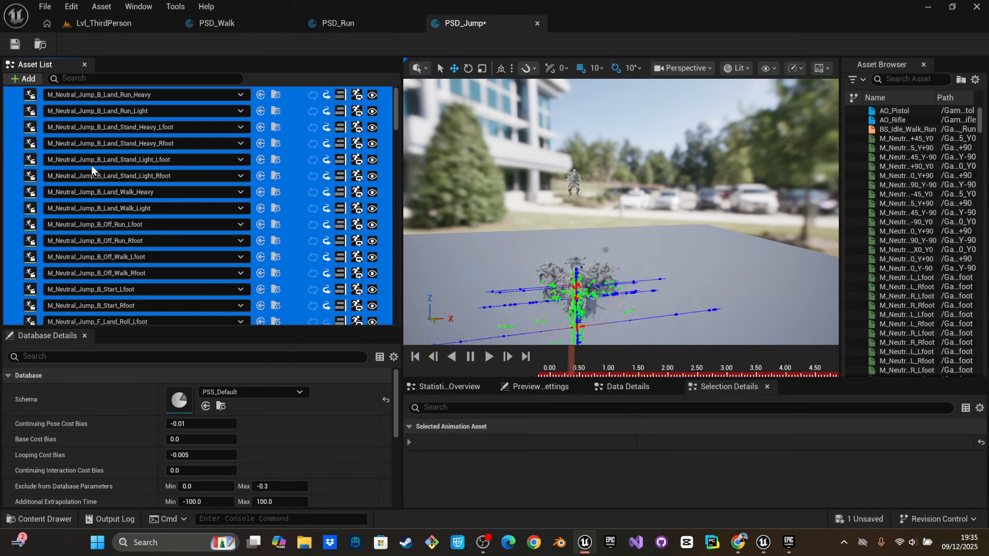
drag(395, 121, 395, 222)
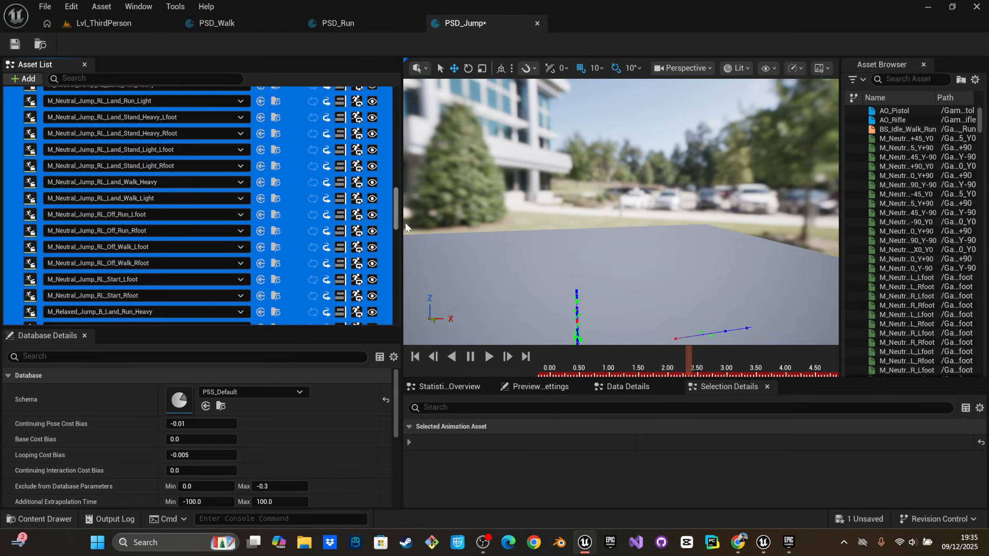
right_drag(463, 227, 407, 242)
drag(394, 208, 385, 94)
drag(396, 123, 382, 331)
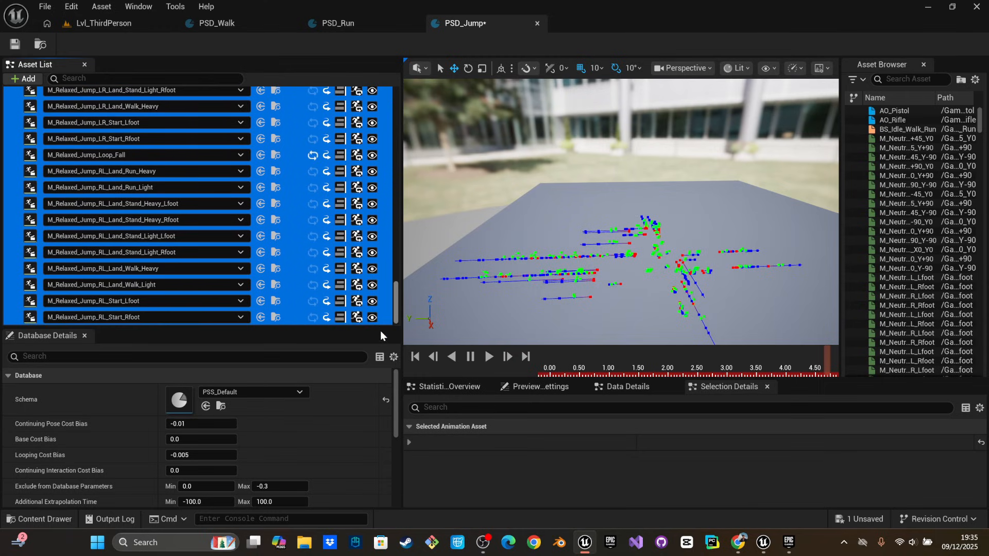
right_drag(520, 268, 559, 262)
key(w)
key(e)
right_drag(464, 295, 465, 281)
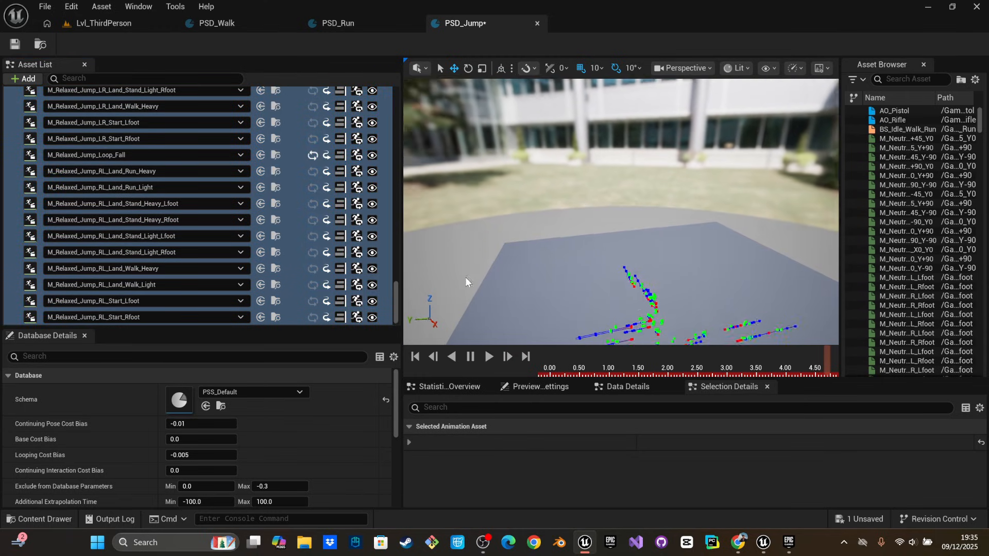
Clear the "jump" filter on ExportAnimation and open PSD_Idle from the DataBase folder in MotionMatching
key(ctrl+space)
click(184, 223)
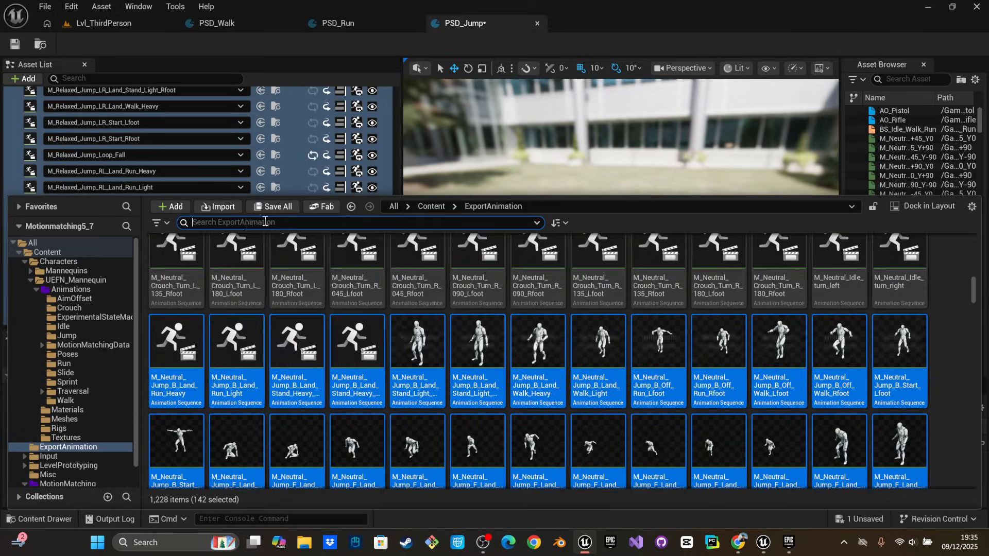
click(430, 207)
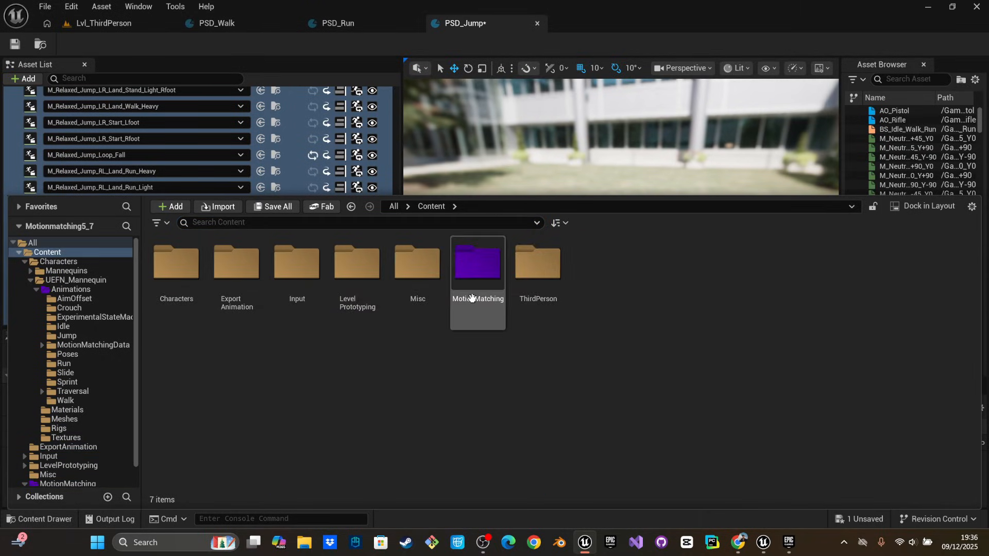
double_click(477, 271)
click(176, 265)
double_click(176, 265)
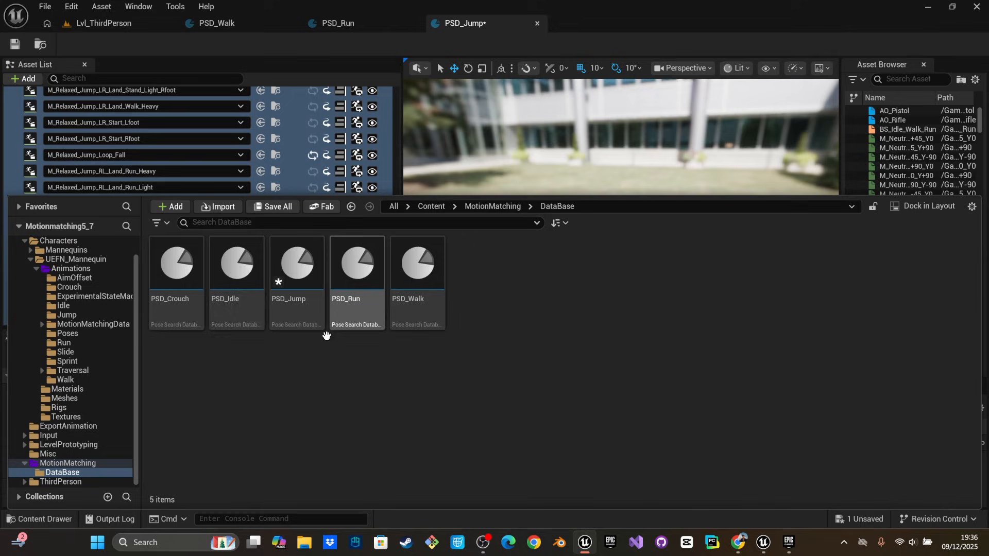
double_click(223, 269)
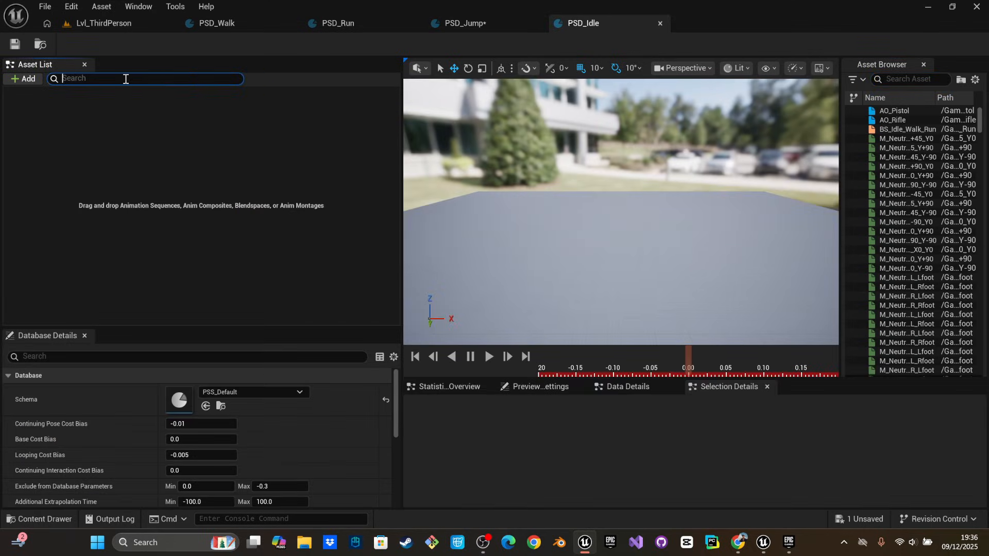
Filter the ExportAnimation folder for "idle" and look through the matching animations
key(ctrl+space)
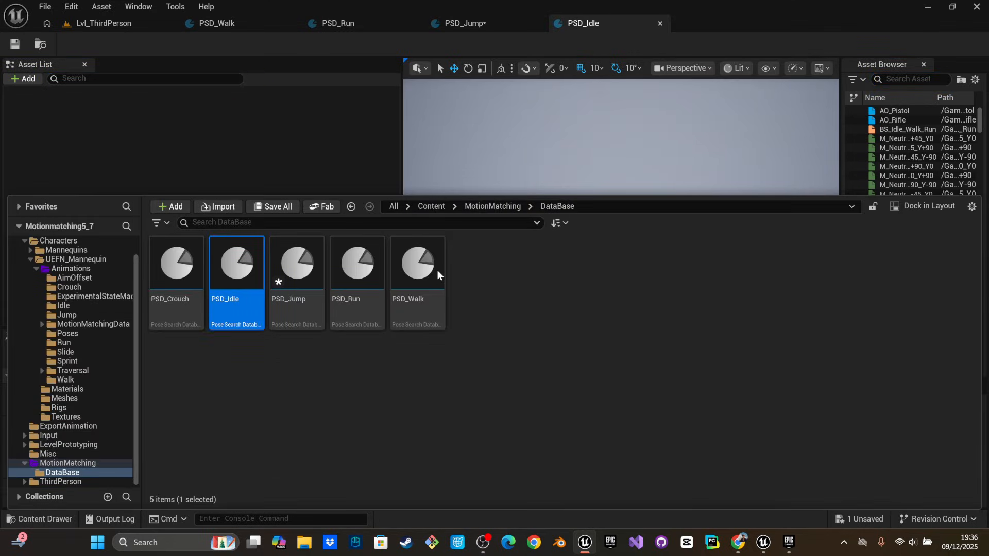
click(464, 207)
click(432, 206)
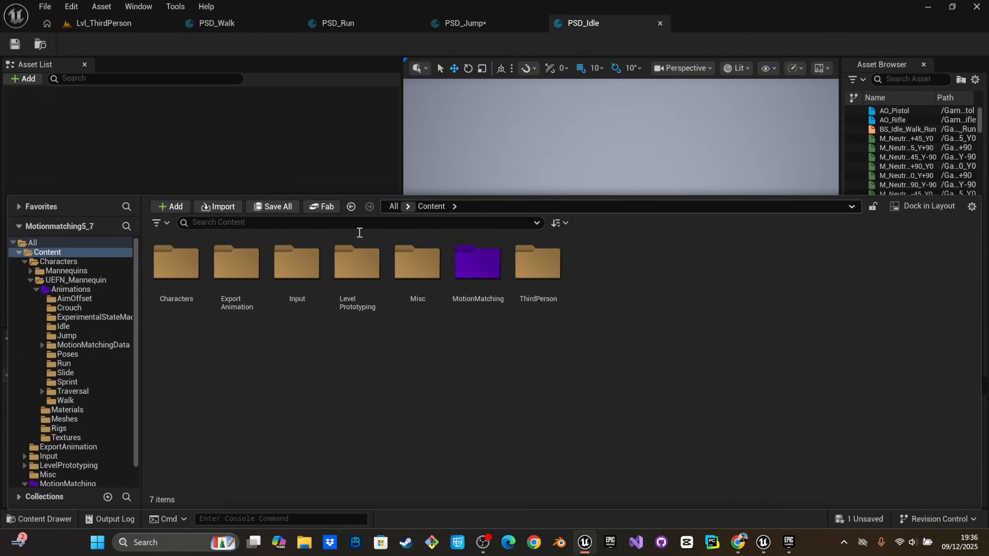
double_click(237, 288)
text(idle)
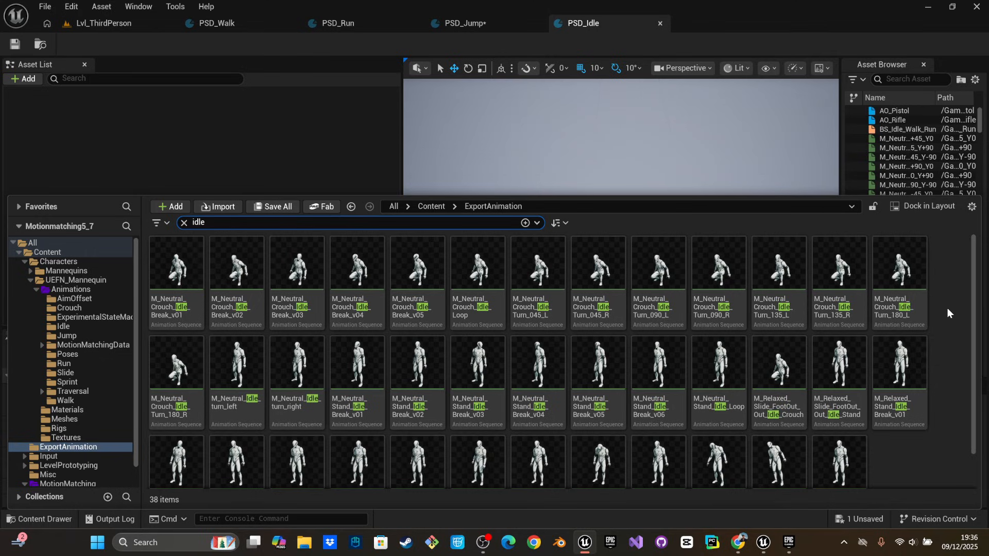
drag(971, 304, 972, 308)
drag(972, 308, 971, 344)
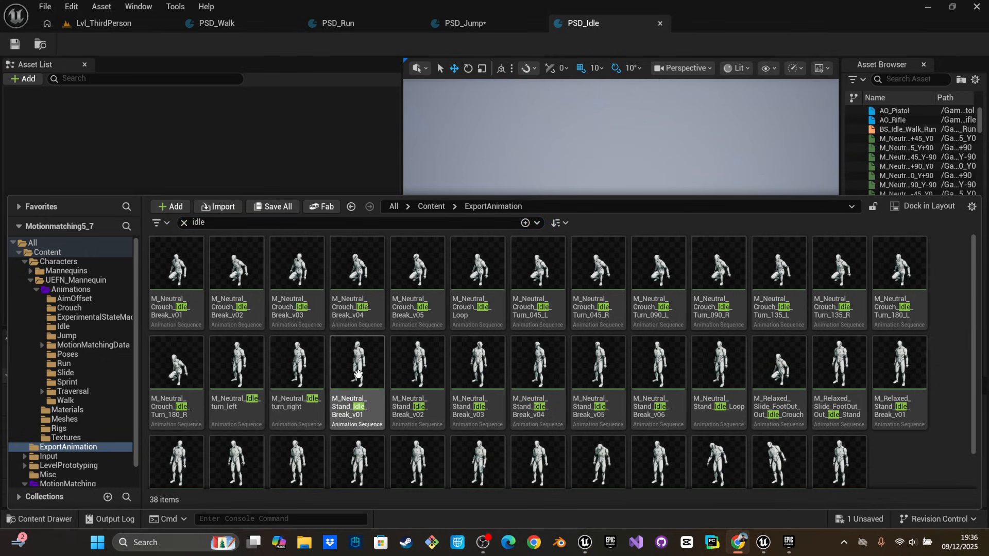
scroll(510, 373, down, 2)
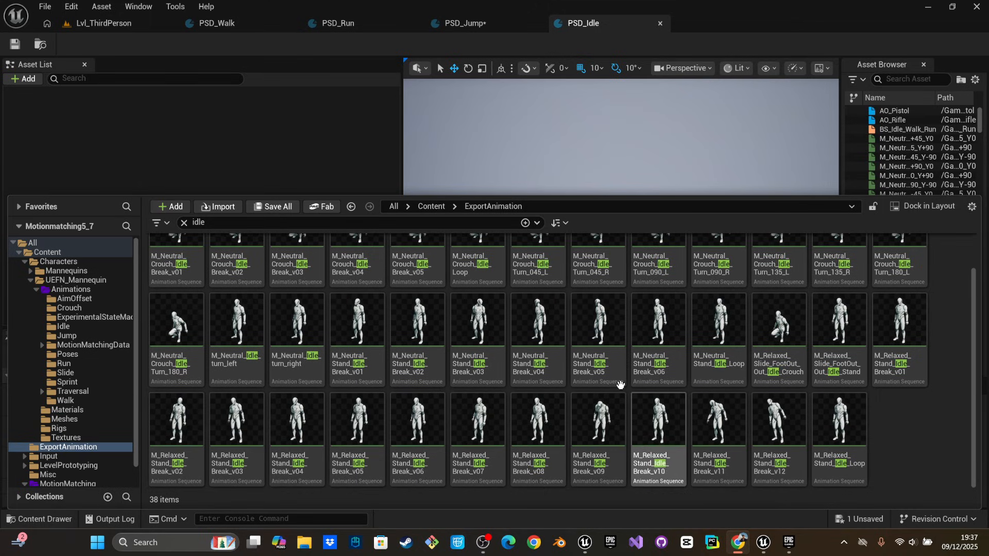
click(839, 430)
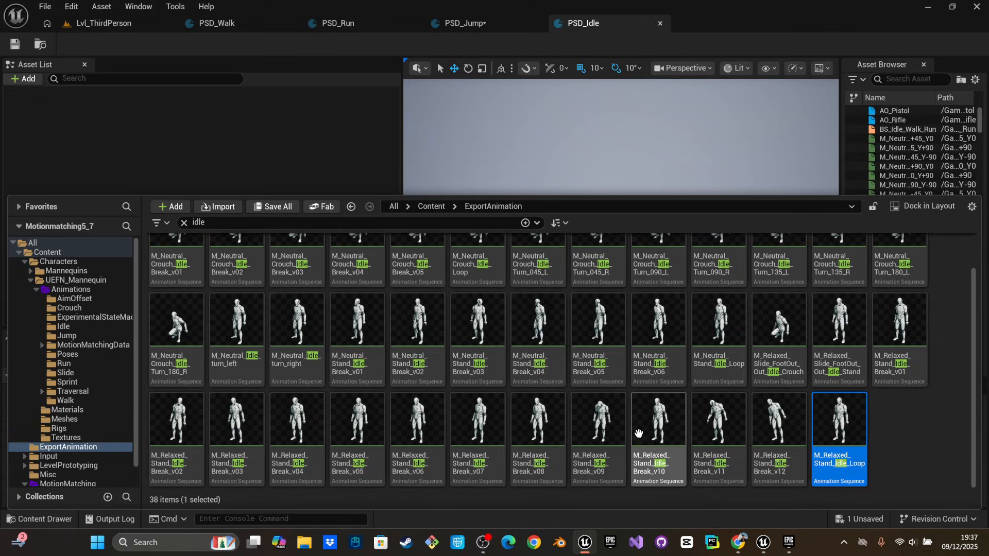
ctrl+click(616, 438)
shift+click(713, 434)
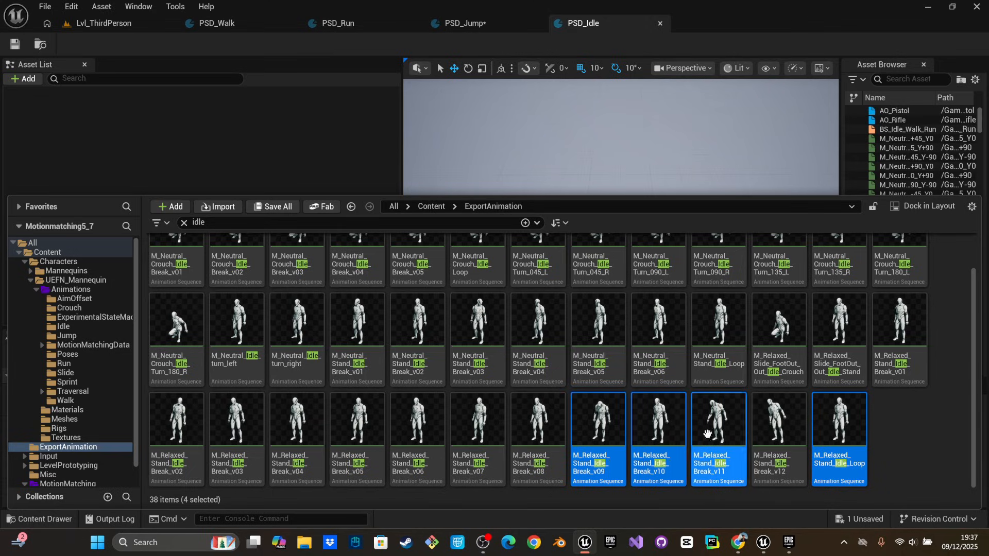
shift+click(773, 444)
click(478, 448)
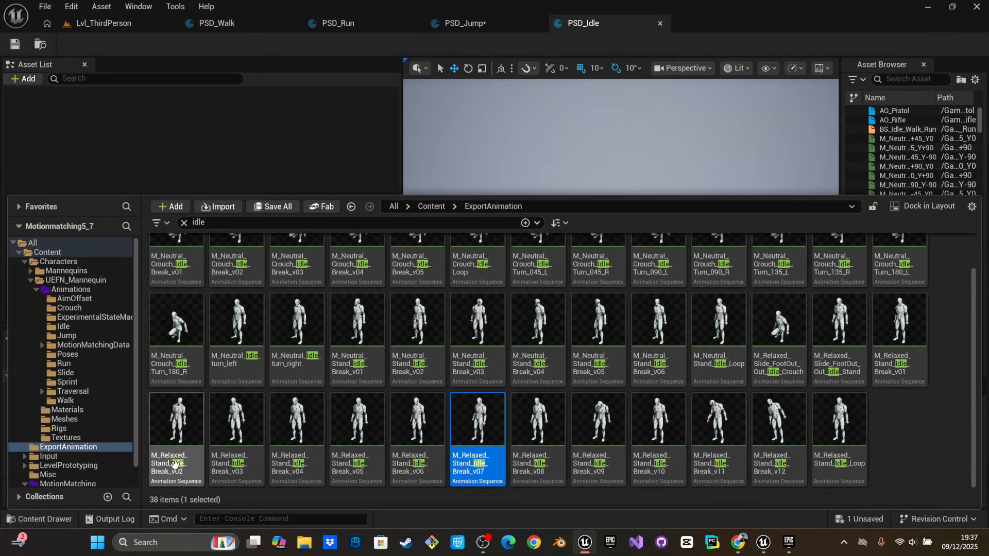
Add M_Relaxed_Stand_Idle_Break_v01 through v12 and M_Relaxed_Stand_Idle_Loop to the PSD_Idle asset list
click(912, 355)
shift+click(849, 436)
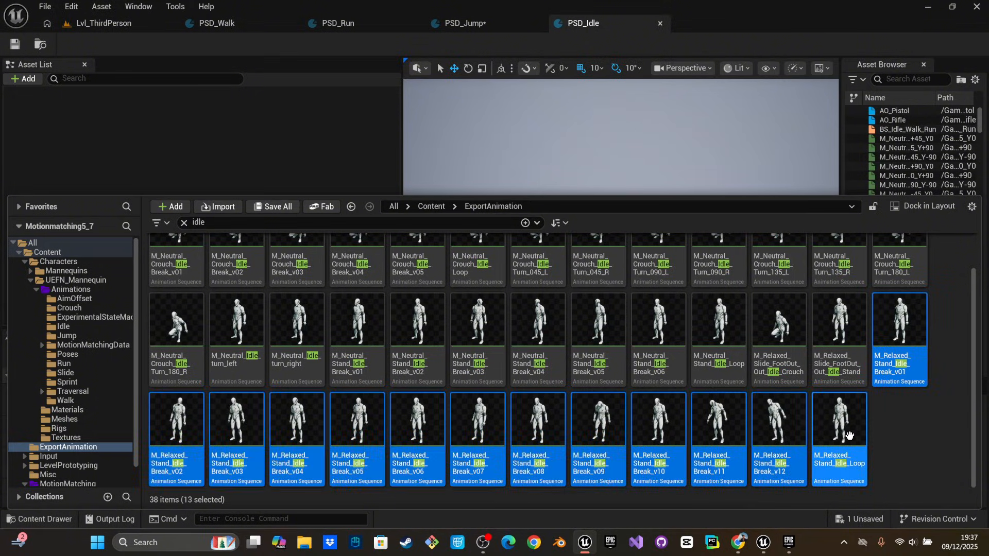
drag(850, 435, 156, 175)
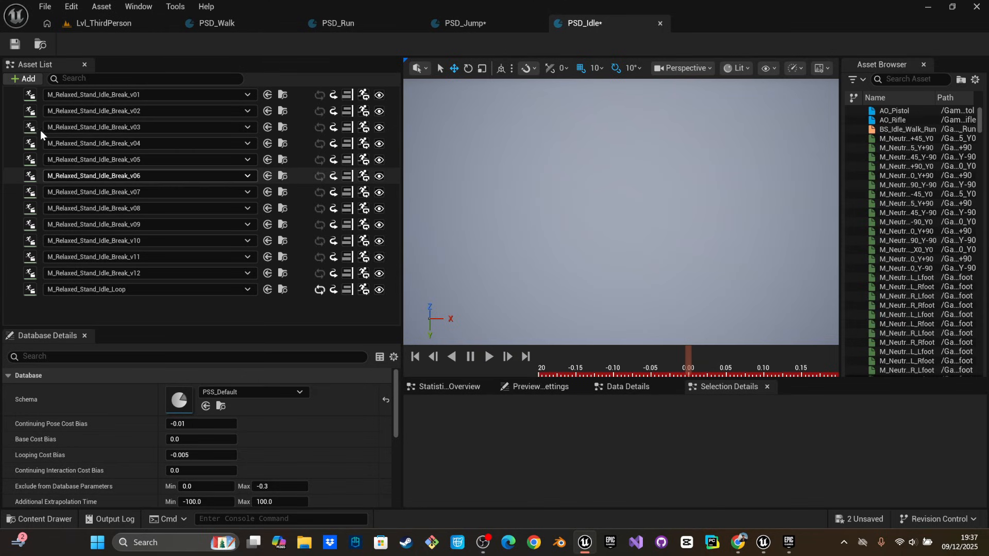
Preview all the relaxed stand idle animations in PSD_Idle together, framing the characters and scrubbing to the end of the timeline
click(14, 97)
ctrl+click(19, 289)
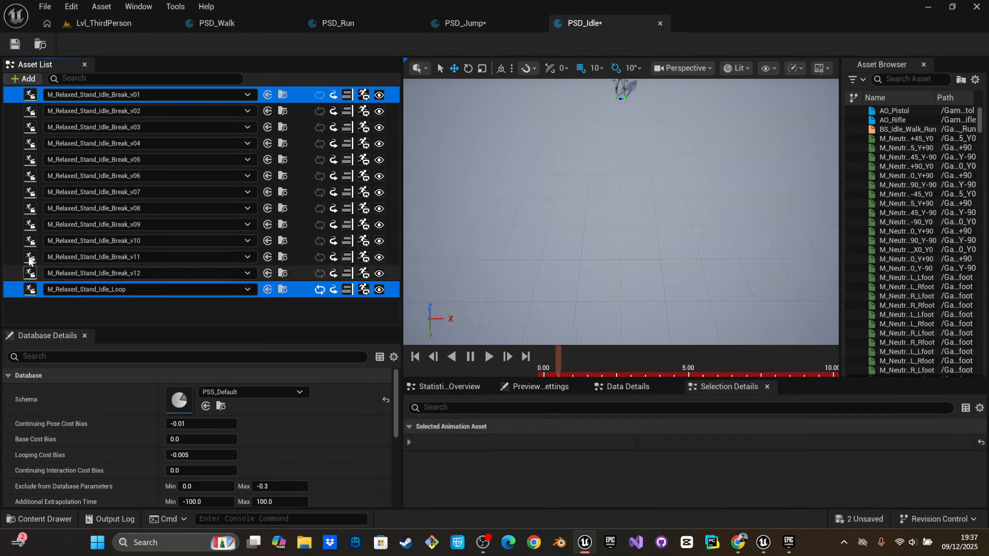
key(ctrl+a)
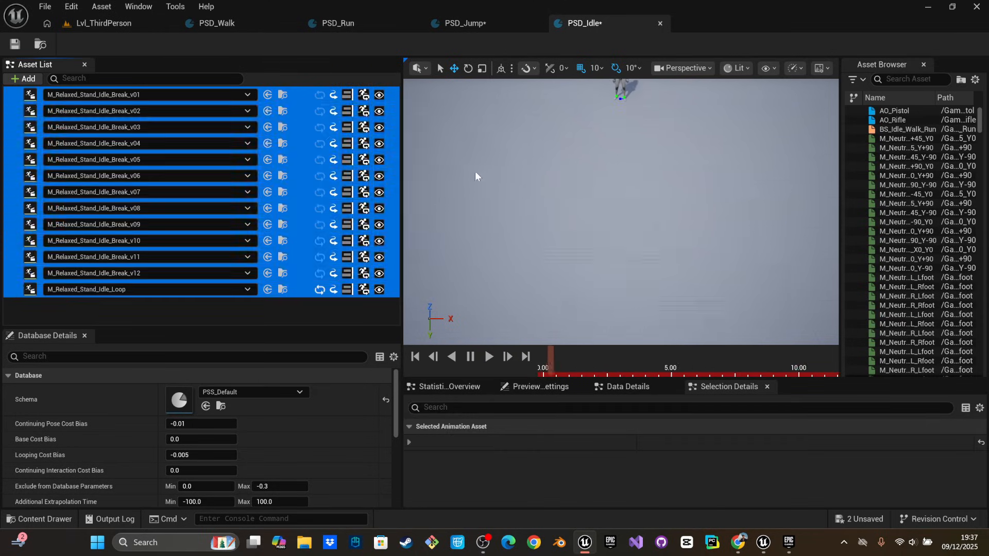
right_drag(476, 171, 559, 74)
key(w)
key(a)
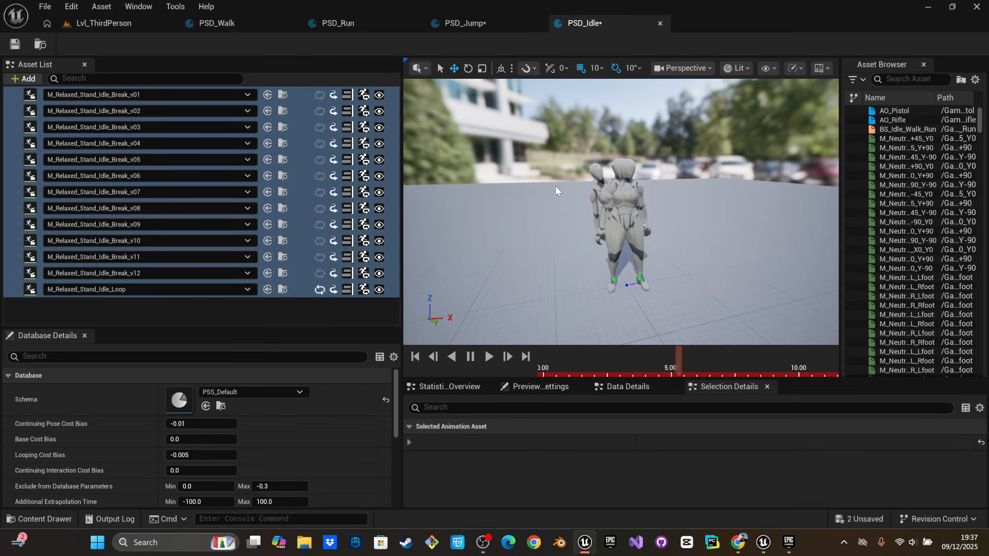
drag(659, 368, 802, 348)
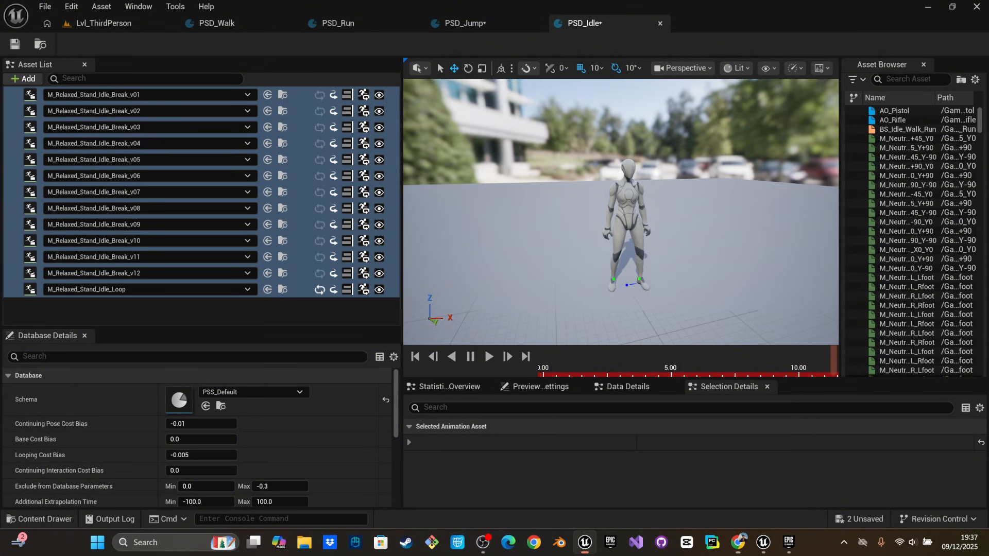
Filter the ExportAnimation folder for "stand turn" and add all the matching neutral and relaxed turn animations to the PSD_Idle asset list
key(ctrl+space)
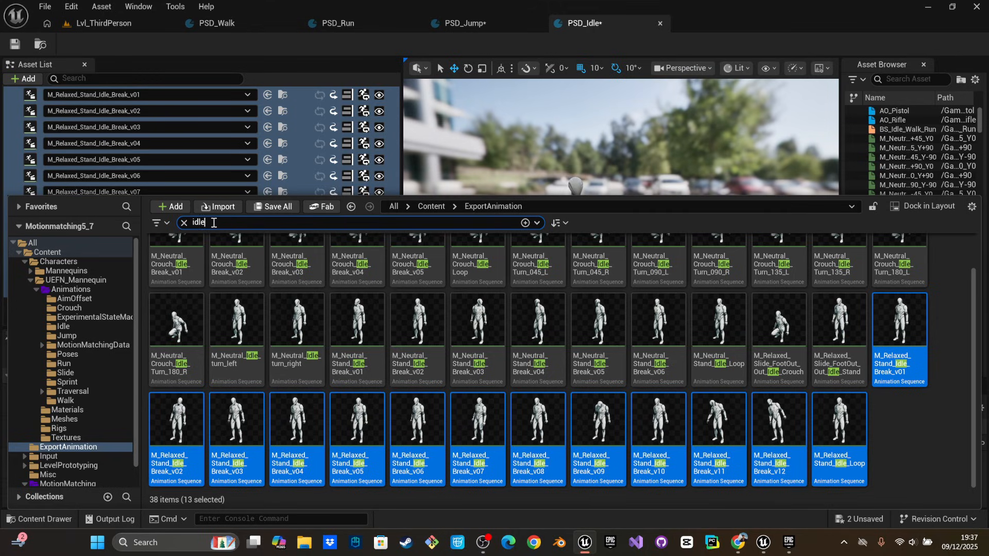
text(stans)
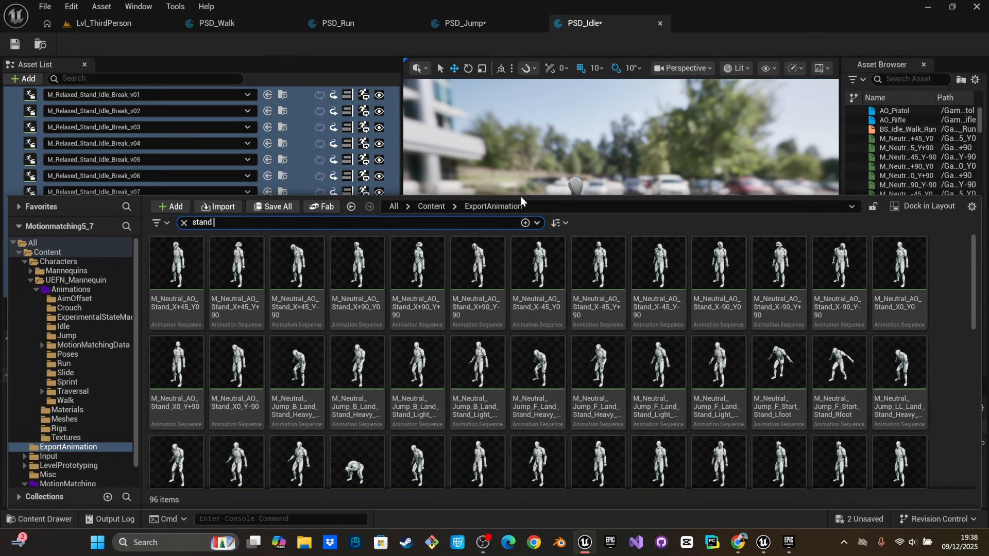
text( turn)
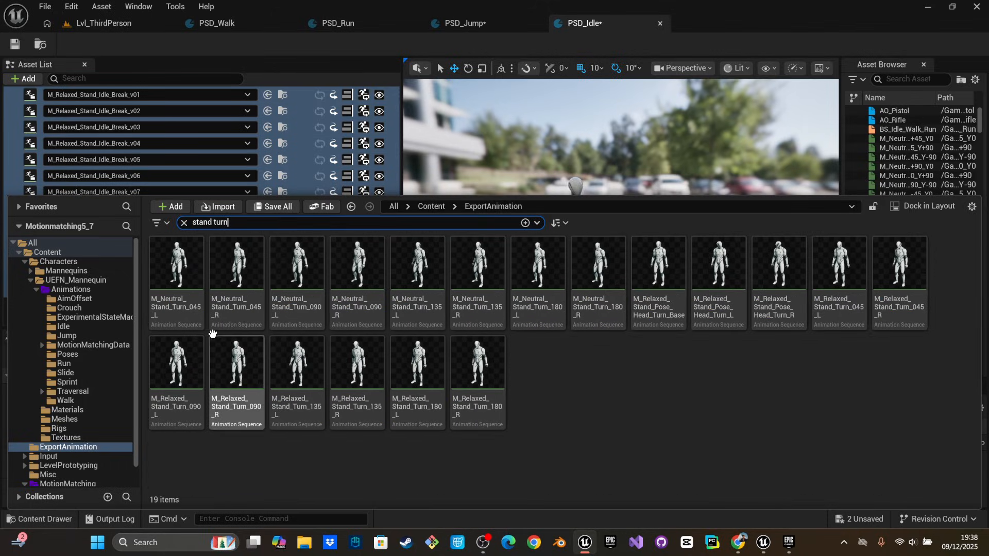
mouse_move(160, 307)
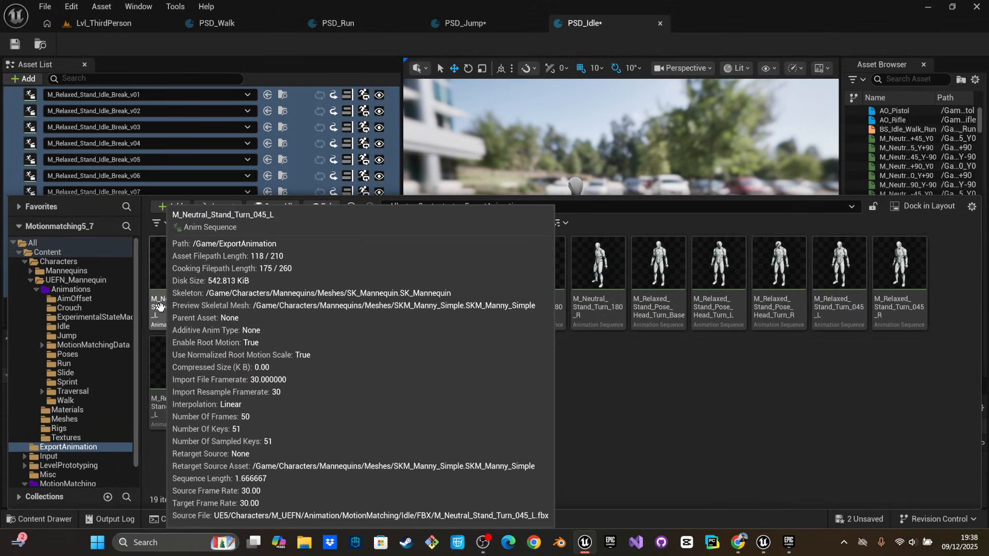
key(ctrl+a)
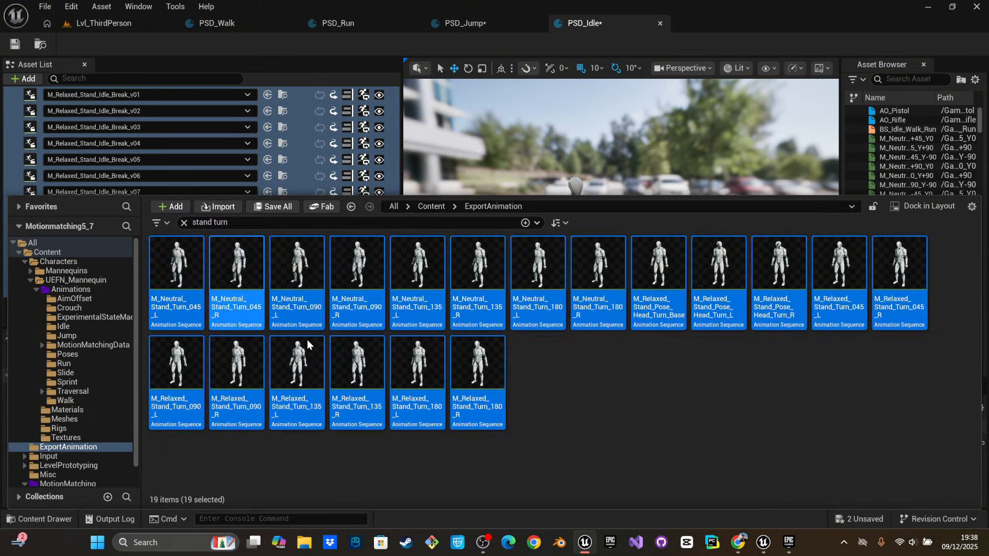
drag(309, 347, 172, 311)
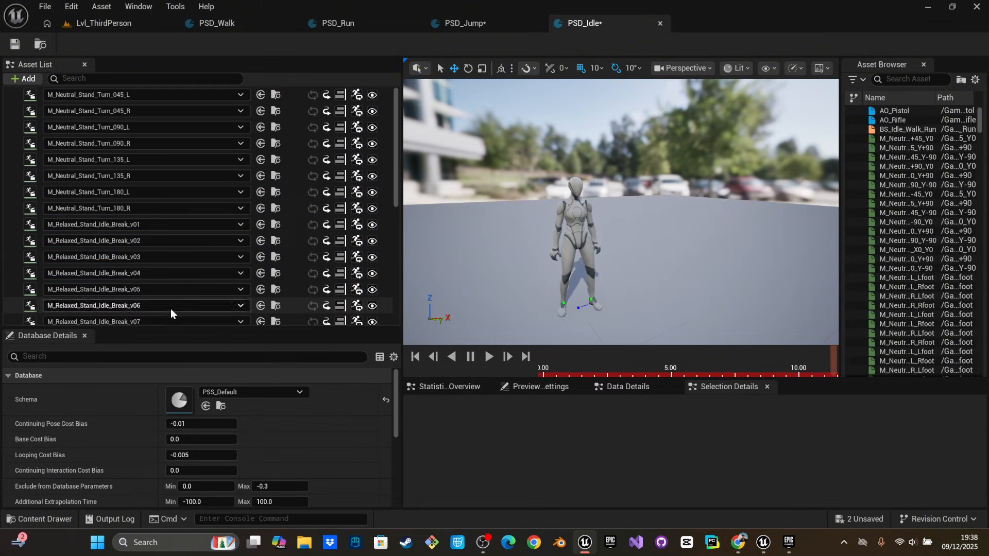
Preview M_Neutral_Stand_Turn_180_R, followed by every idle and turn animation in PSD_Idle at once, and examine the characters in the viewport
click(15, 208)
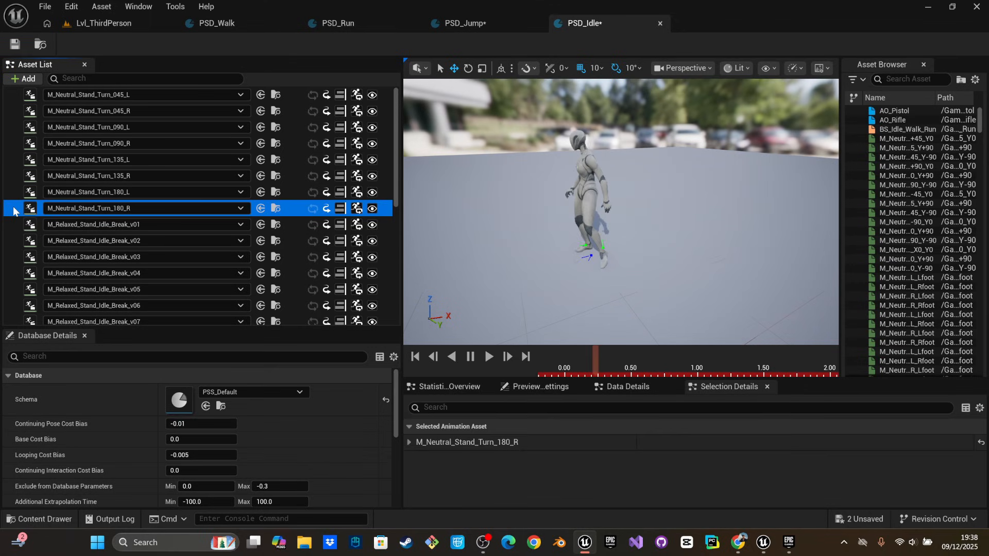
key(ctrl+a)
mouse_move(456, 227)
right_down()
mouse_move(420, 231)
mouse_move(507, 260)
mouse_move(492, 240)
mouse_move(448, 225)
right_up()
key(w)
key(d)
key(s)
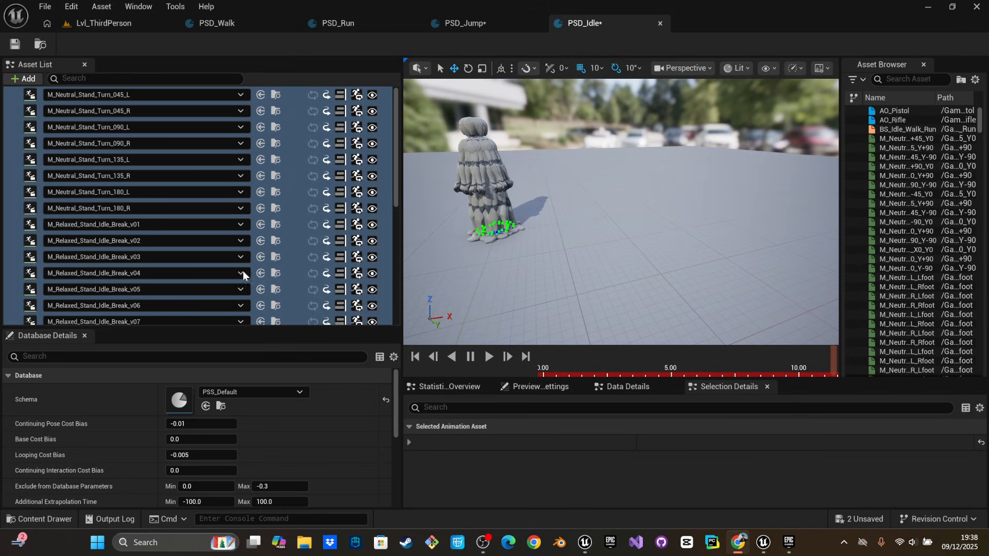
key(s)
right_drag(501, 301, 507, 275)
Clear the "stand turn" filter, go to the DataBase folder in MotionMatching, and save PSD_Idle and PSD_Jump
key(ctrl+space)
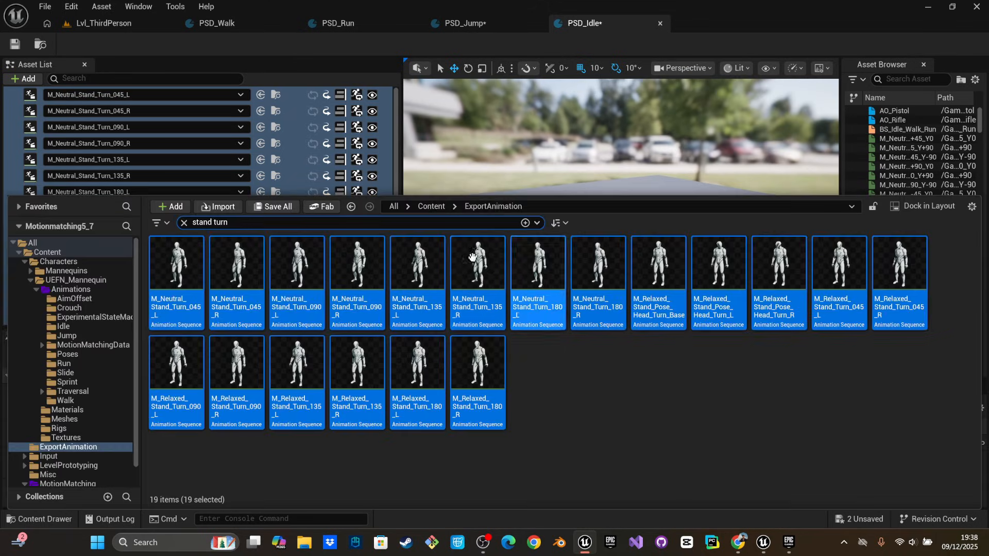
click(431, 206)
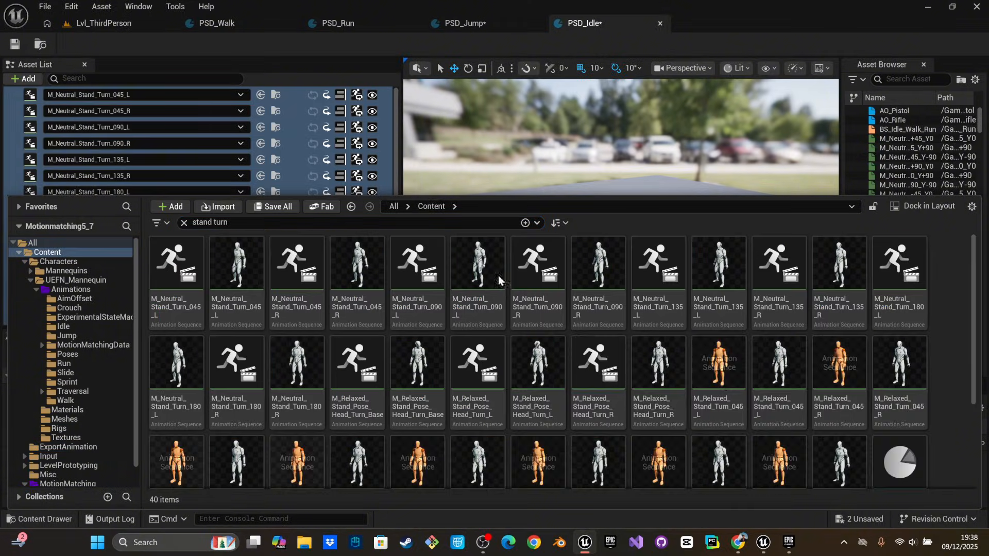
click(183, 222)
double_click(478, 263)
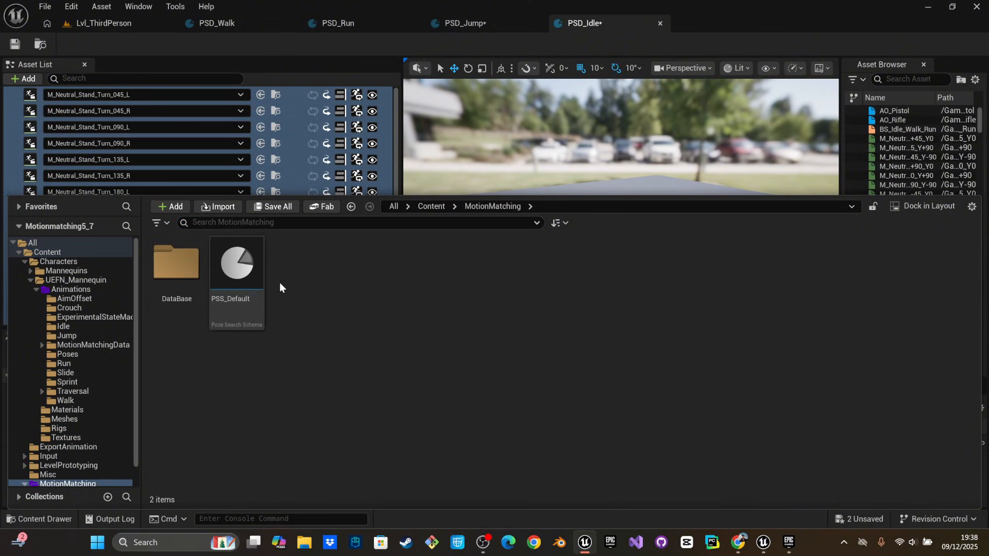
double_click(173, 266)
click(859, 519)
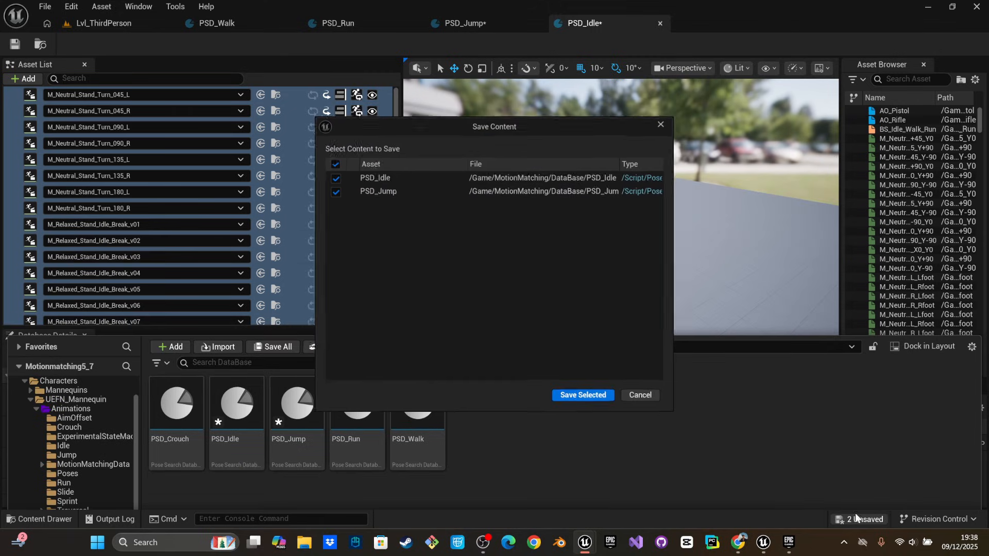
click(587, 400)
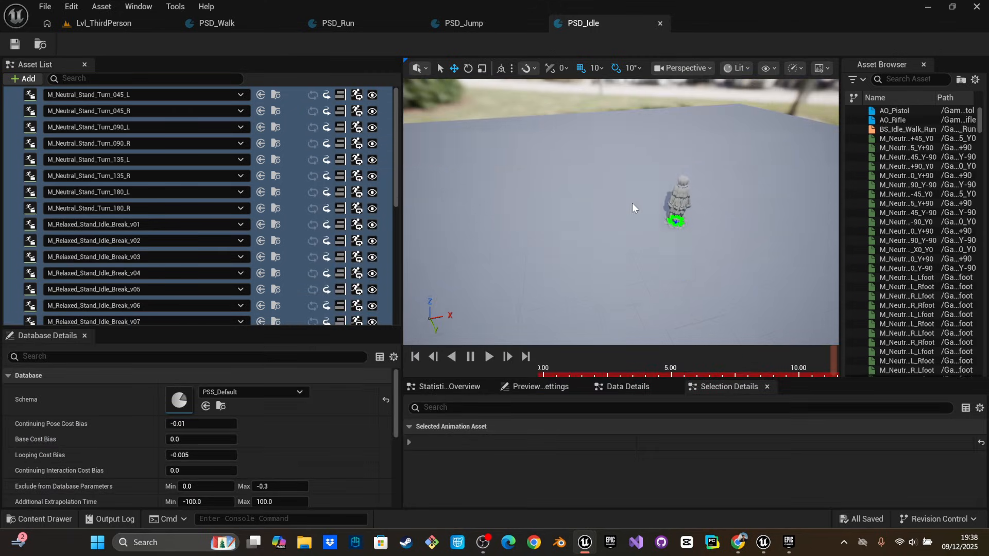
Open the BP_ThirdPersonCharacter blueprint from the Blueprints folder in ThirdPerson and show its viewport
key(ctrl+space)
click(490, 206)
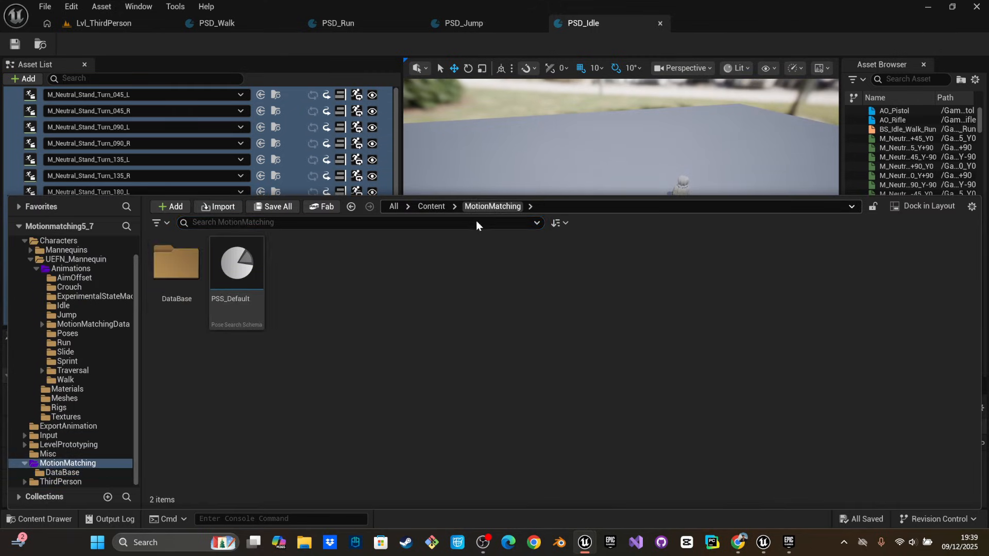
click(438, 208)
mouse_move(534, 278)
mouse_down()
mouse_move(563, 274)
mouse_move(509, 273)
mouse_move(541, 275)
mouse_up()
double_click(541, 273)
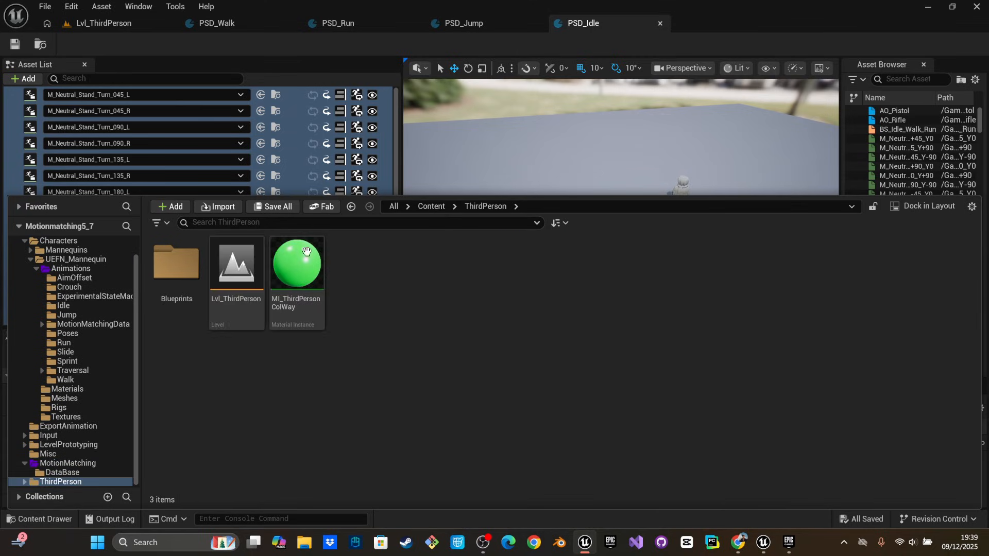
double_click(196, 258)
double_click(196, 259)
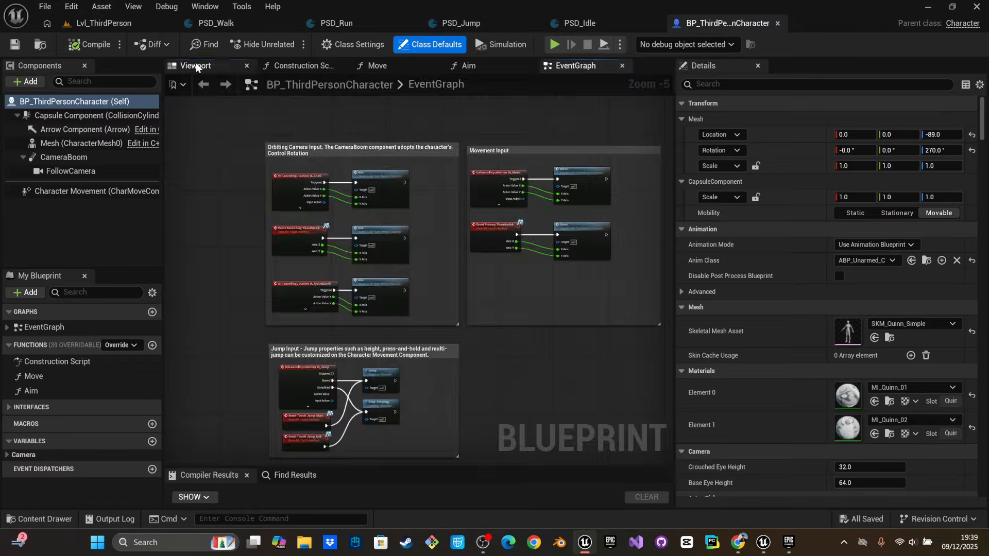
Set the character's skeletal mesh asset to SKM_Manny_Simple
click(903, 319)
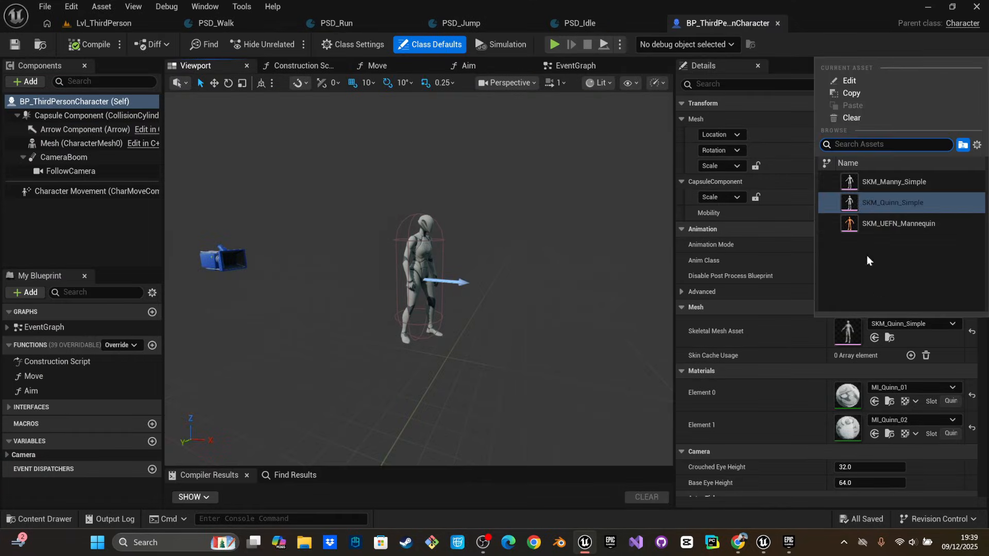
click(869, 186)
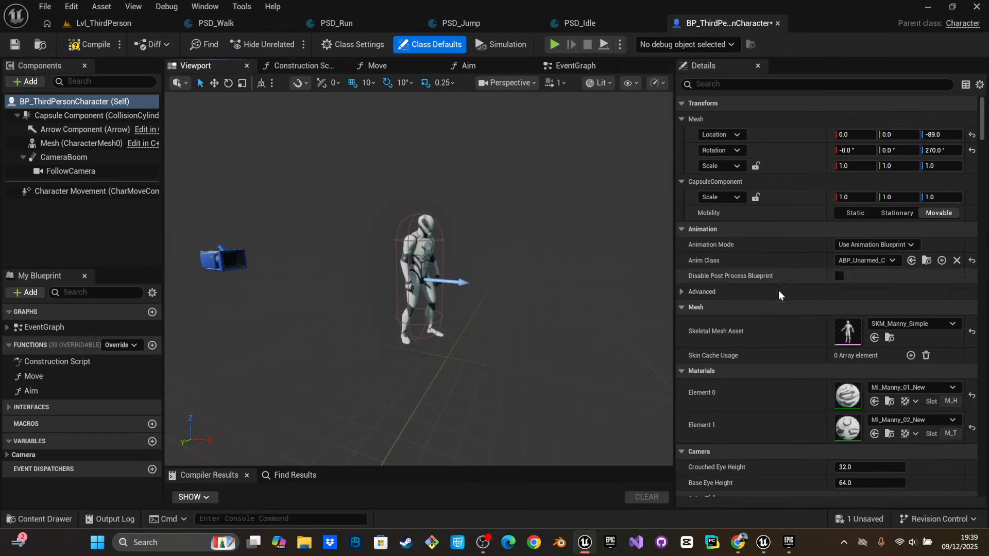
click(73, 214)
Add a Character Trajectory component to BP_ThirdPersonCharacter, keeping its default name
click(25, 82)
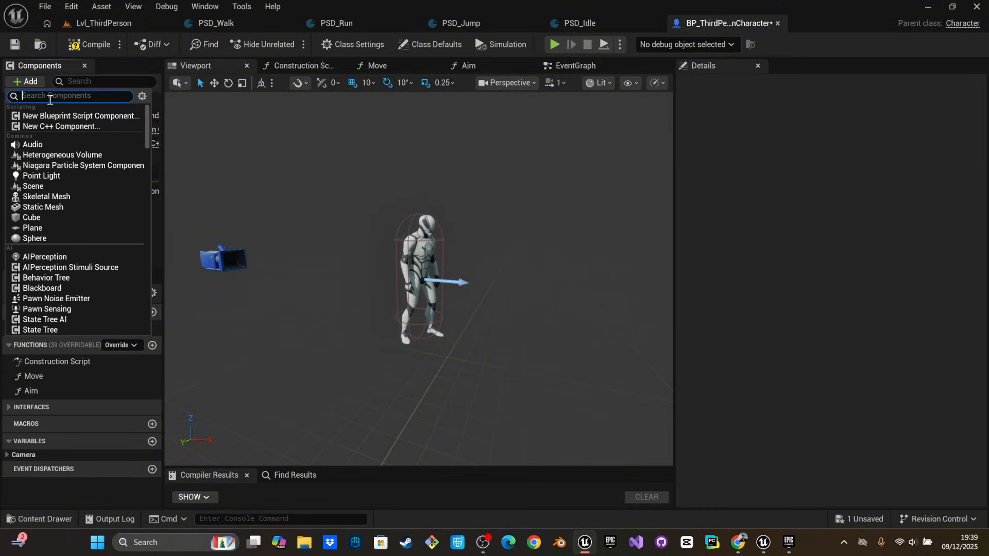
text(cha)
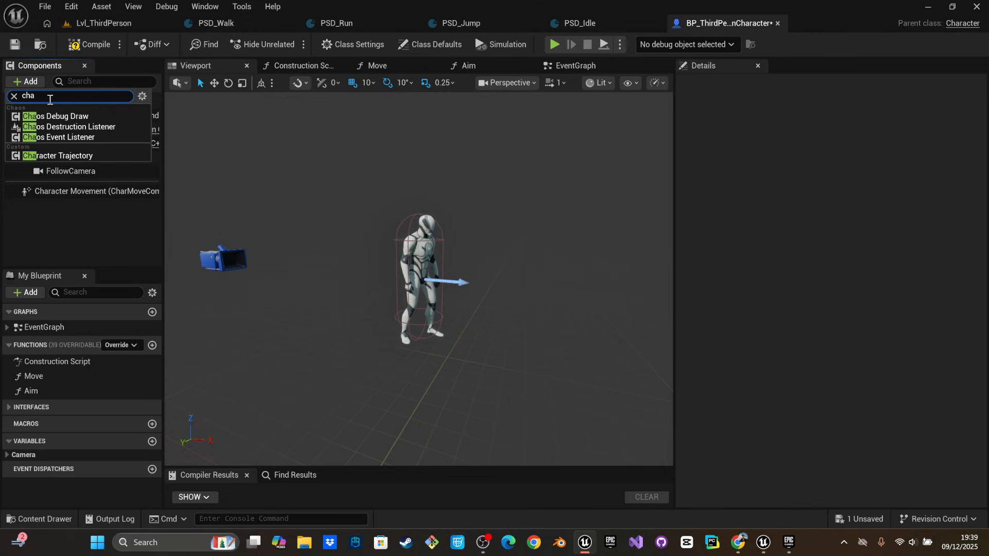
click(81, 156)
click(70, 218)
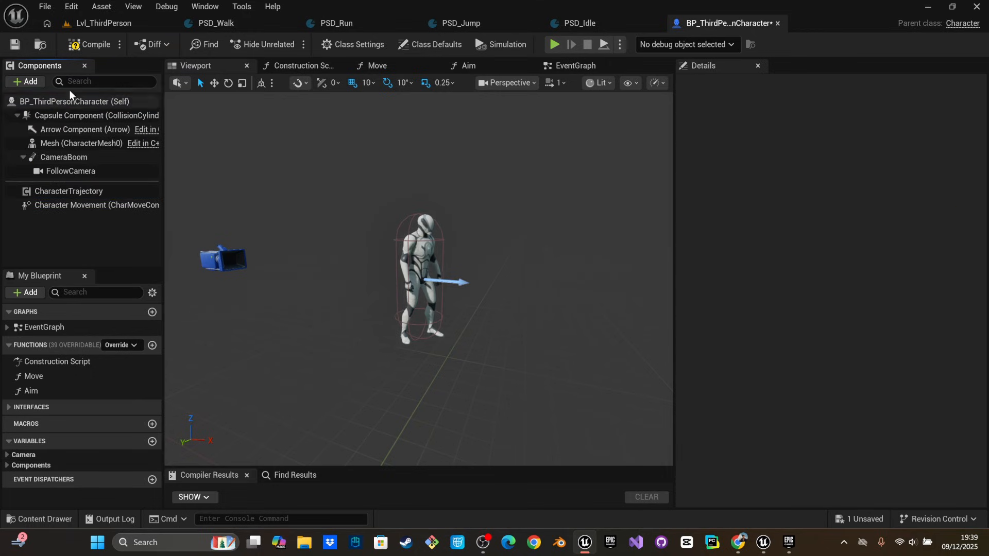
Compile and save the BP_ThirdPersonCharacter blueprint
click(90, 45)
click(15, 44)
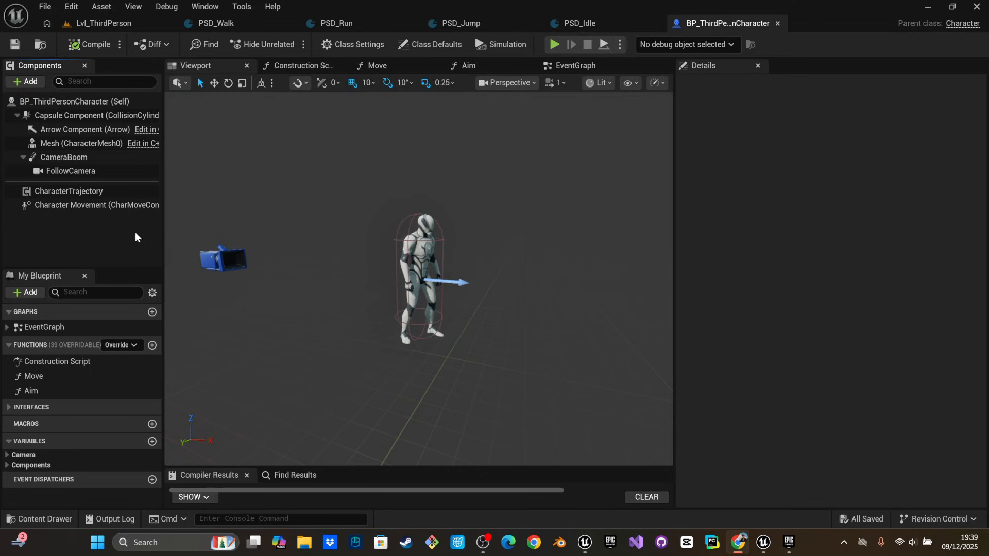
Inspect the character's components, then find its assigned animation blueprint ABP_Unarmed and open its AnimGraph for review
click(60, 191)
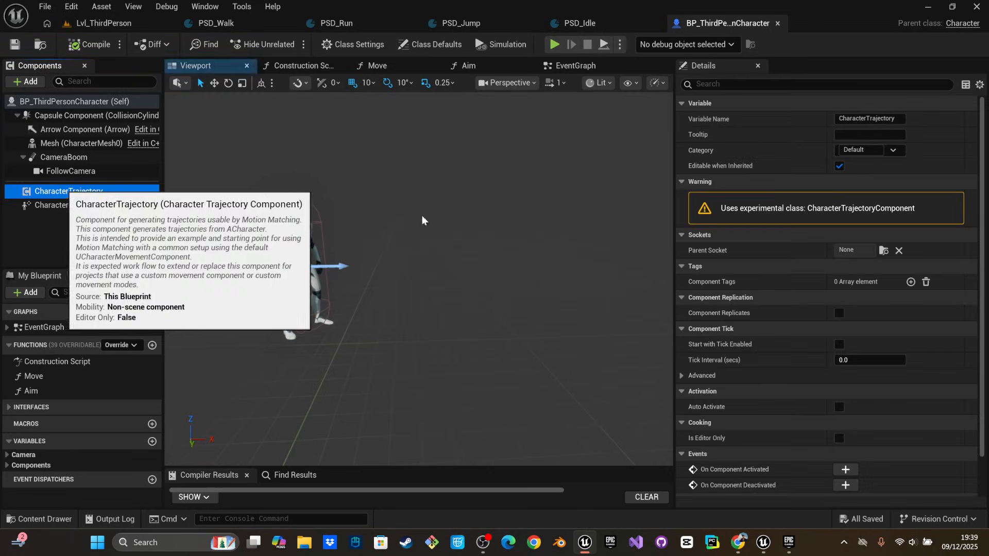
click(77, 143)
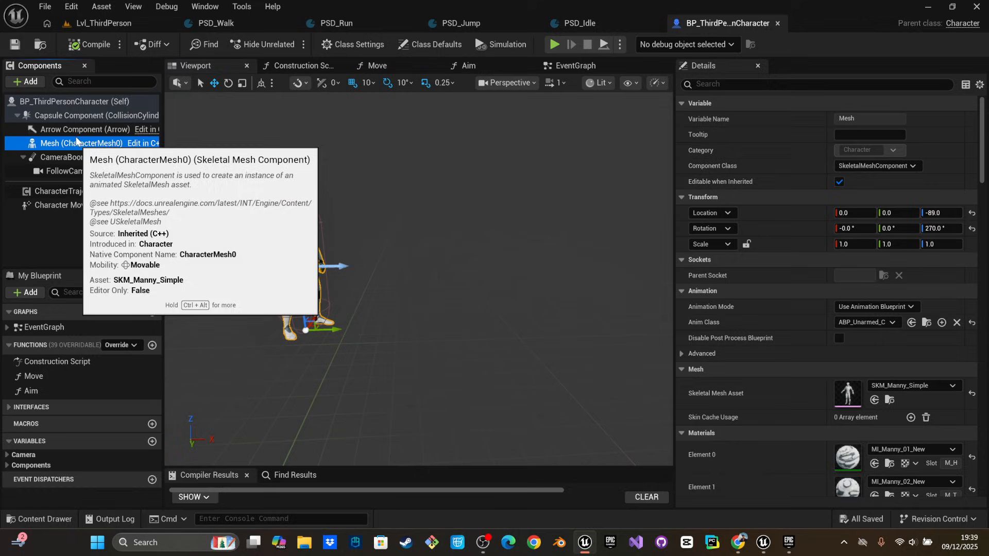
click(74, 206)
click(77, 101)
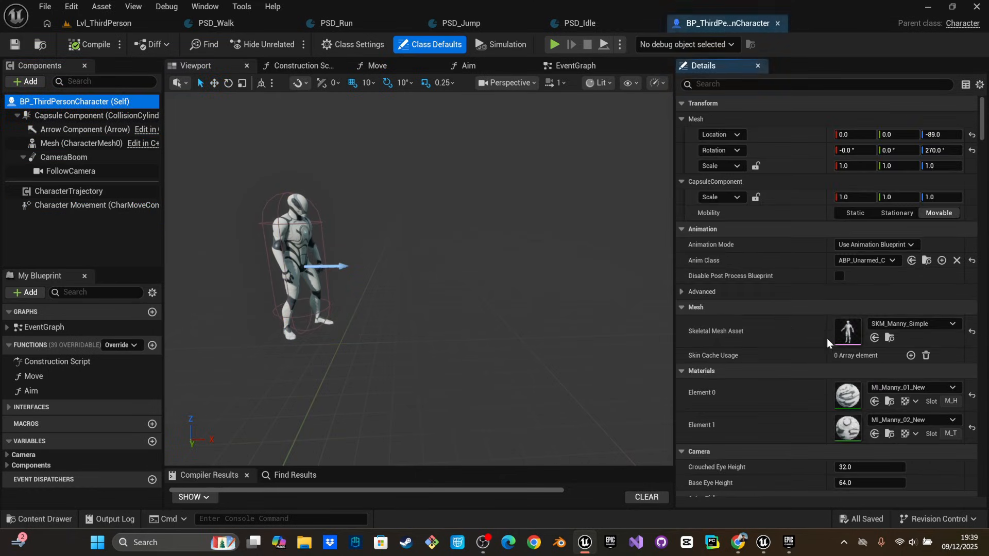
click(926, 261)
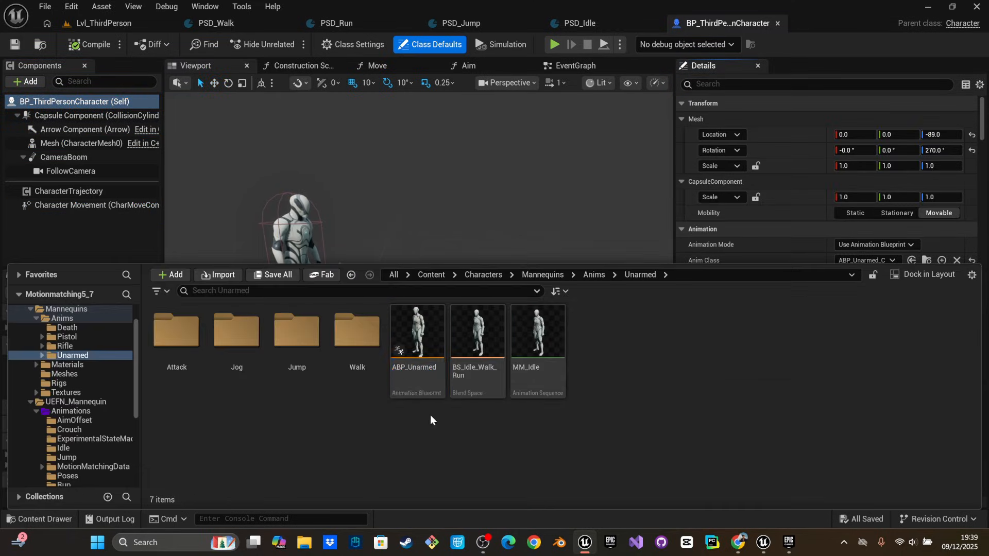
double_click(416, 338)
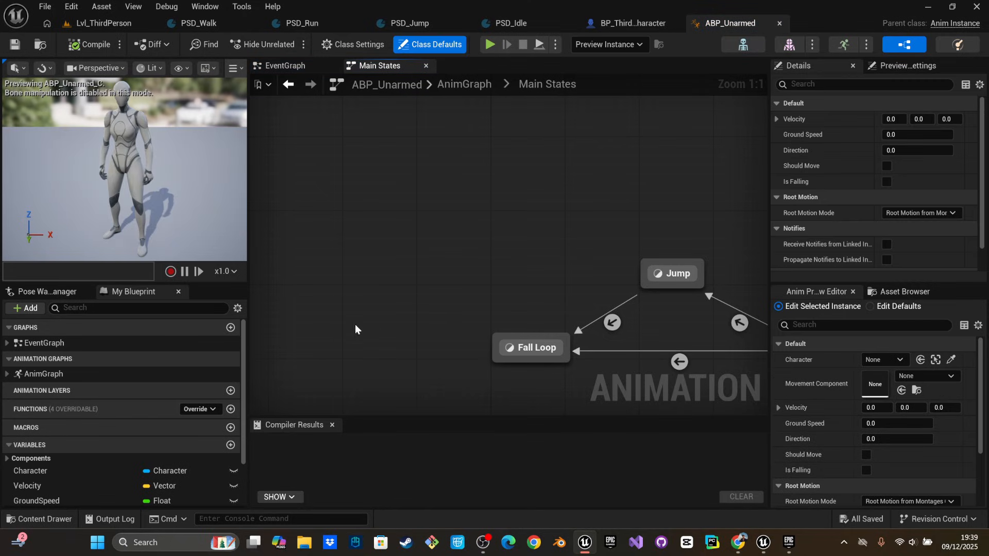
click(463, 84)
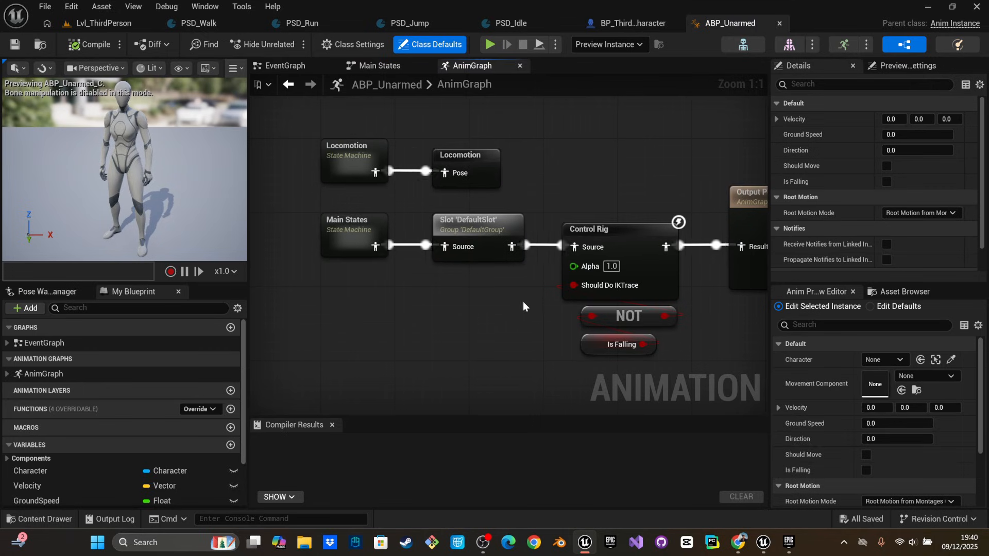
Create an animation blueprint for the SK_Mannequin skeleton in the Unarmed folder, name it MQ_MM, and open it
key(ctrl+space)
right_click(613, 431)
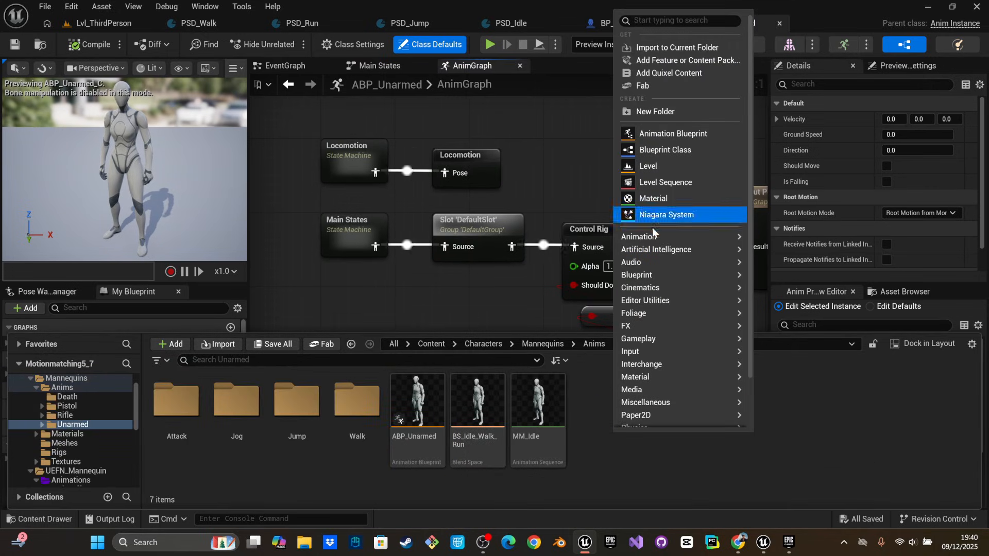
mouse_move(661, 236)
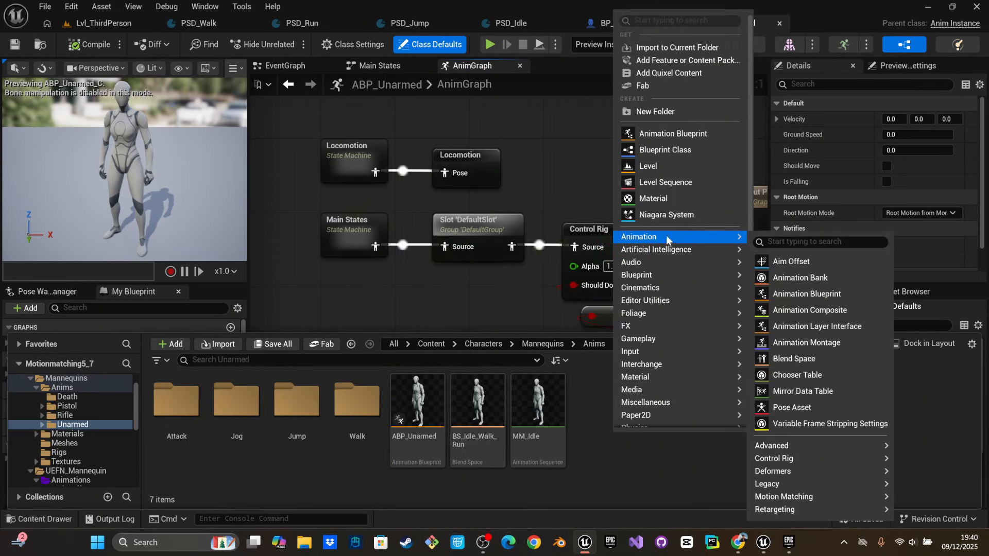
click(817, 294)
click(466, 199)
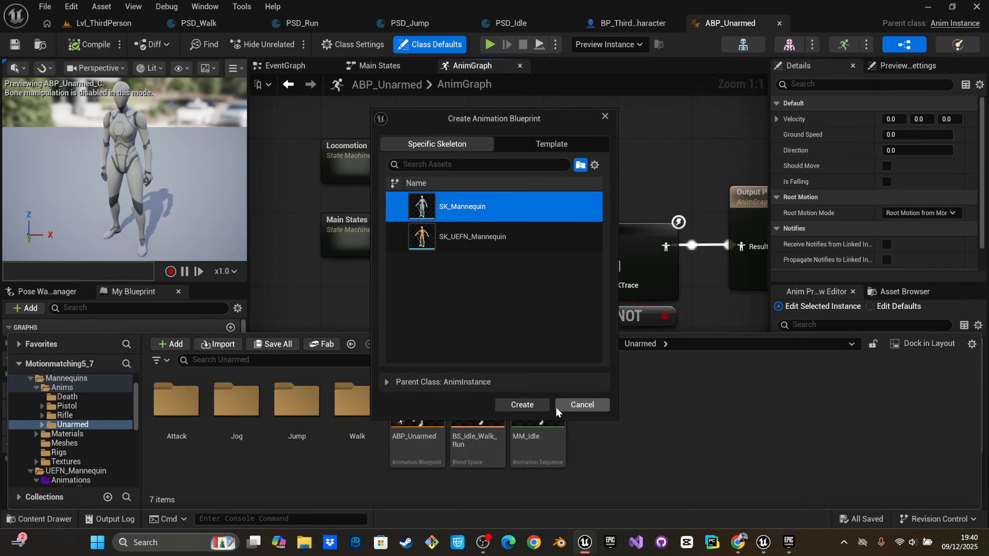
click(536, 405)
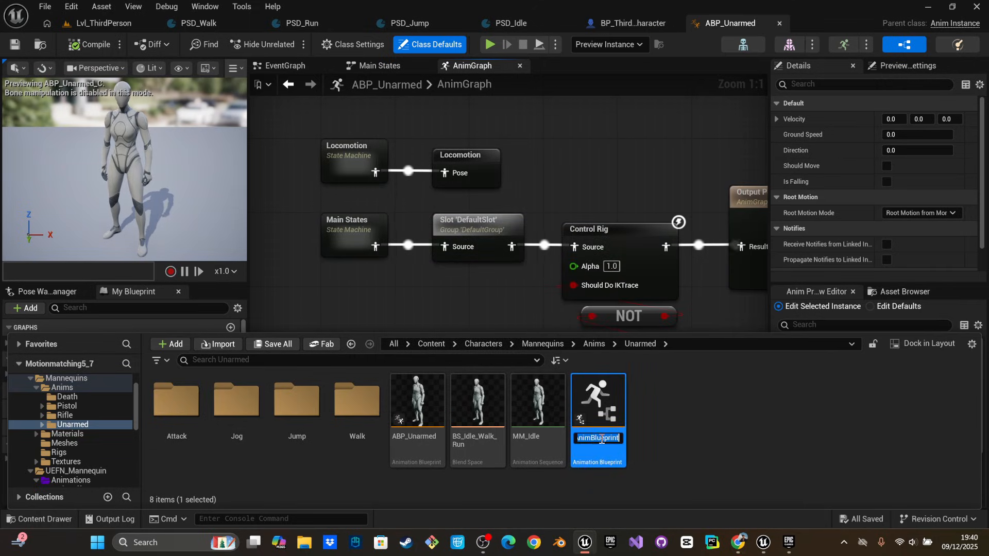
text(MQ_MM)
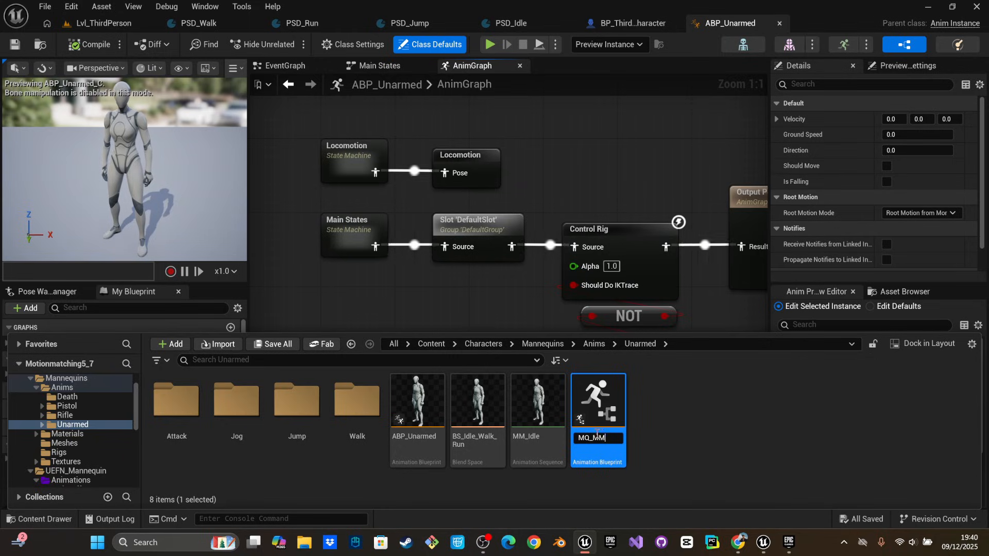
key(Return)
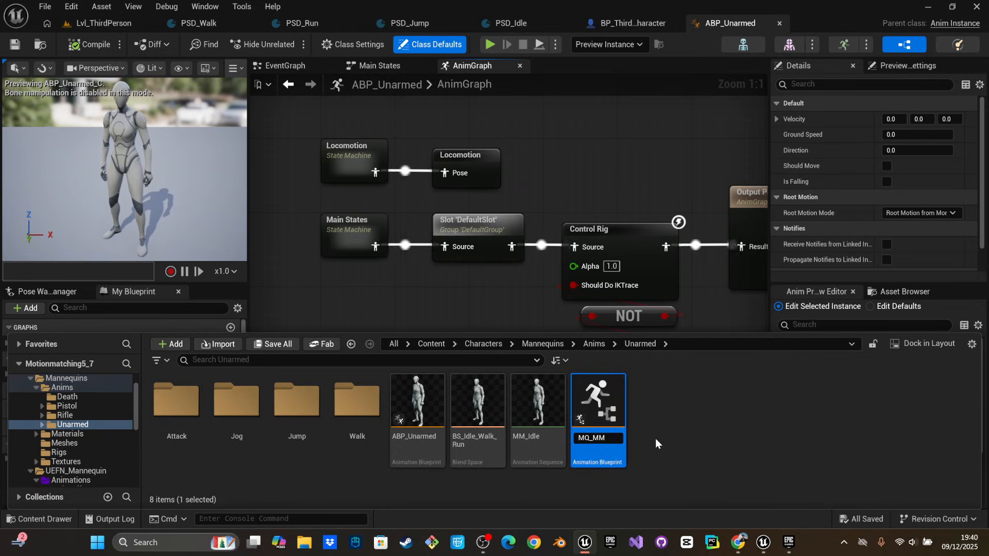
double_click(598, 407)
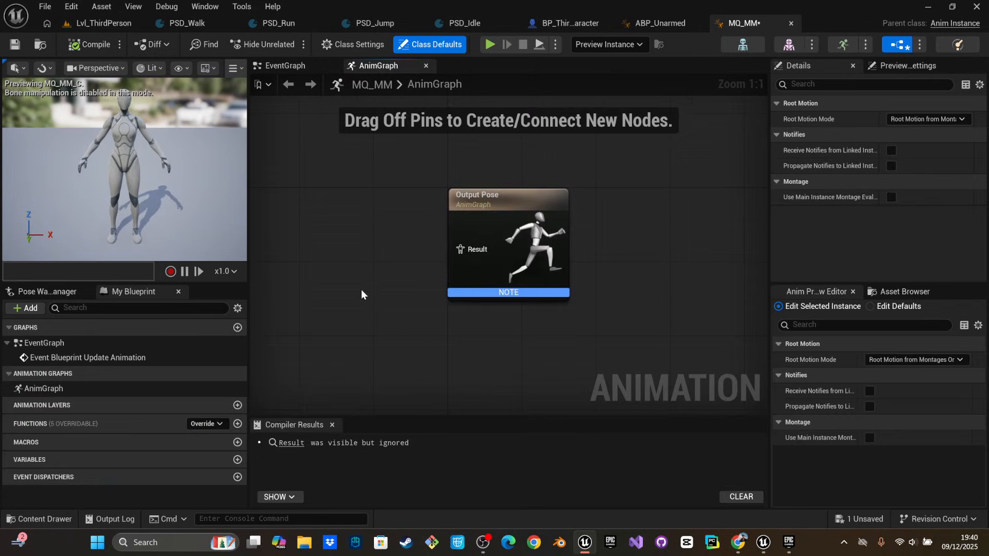
In the EventGraph of MQ_MM, cast the return value of Try Get Pawn Owner to BP_ThirdPersonCharacter
right_drag(362, 295, 324, 312)
click(268, 65)
scroll(342, 210, down, 5)
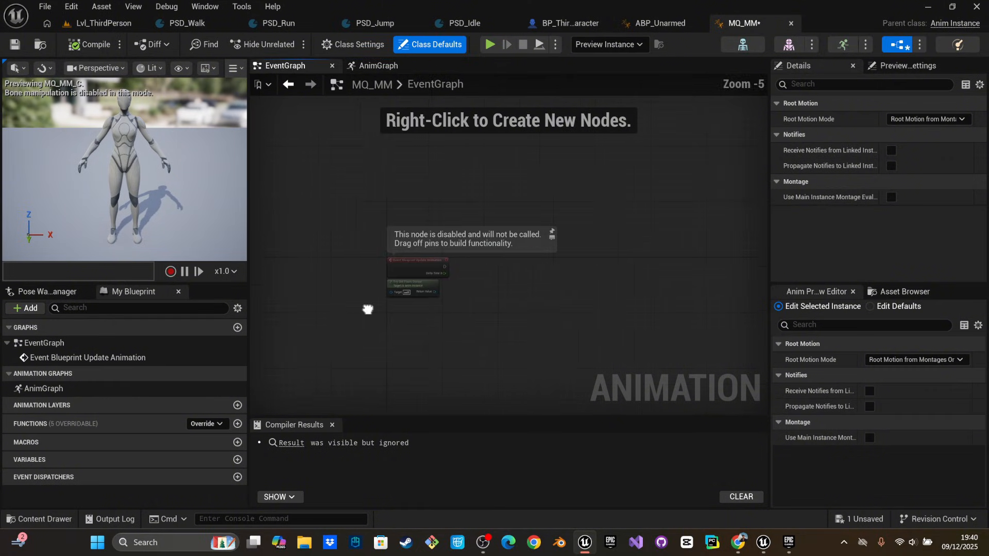
scroll(354, 308, up, 5)
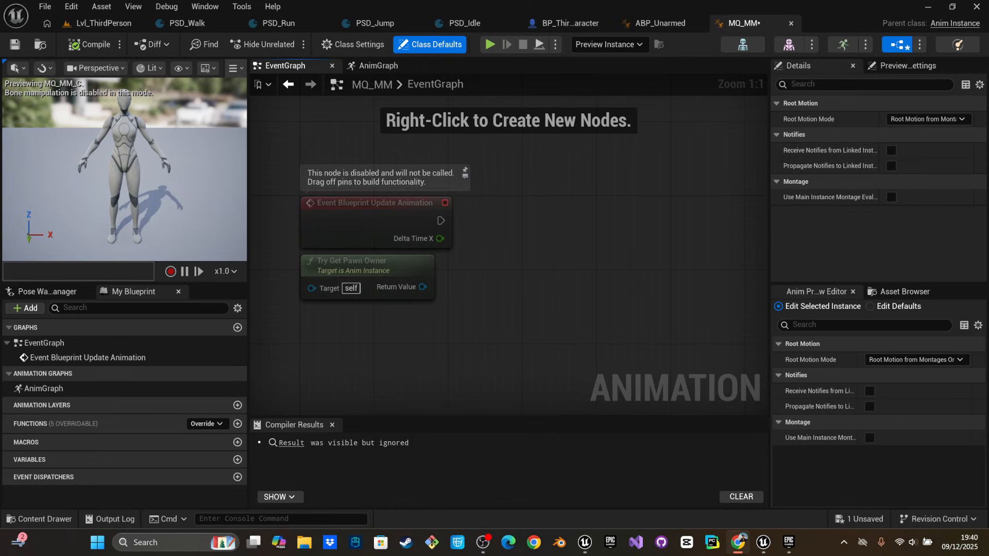
drag(349, 273, 358, 308)
drag(435, 323, 551, 251)
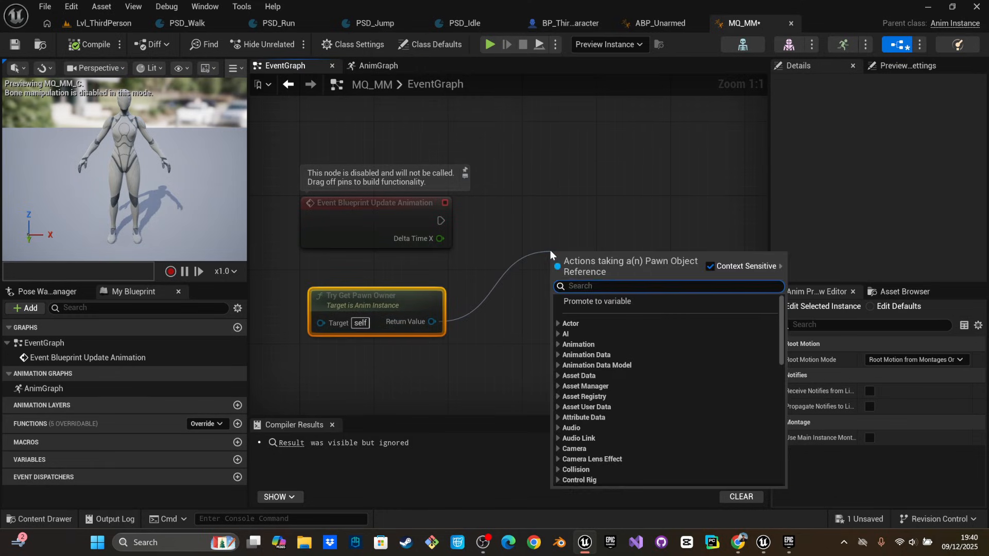
text(cast to cha)
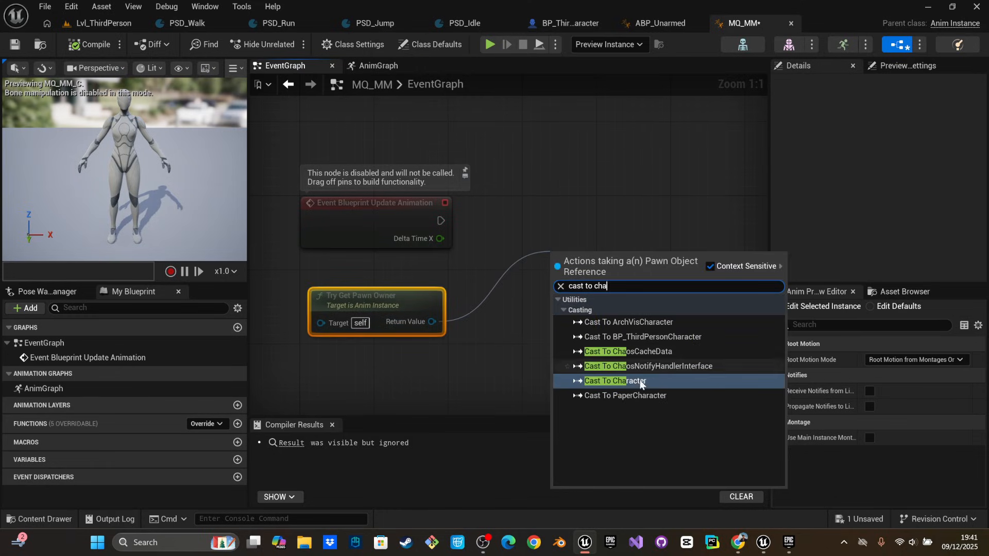
click(651, 336)
Connect Event Blueprint Update Animation to the cast node's execution input and align the cast node beside the event
drag(631, 259, 632, 221)
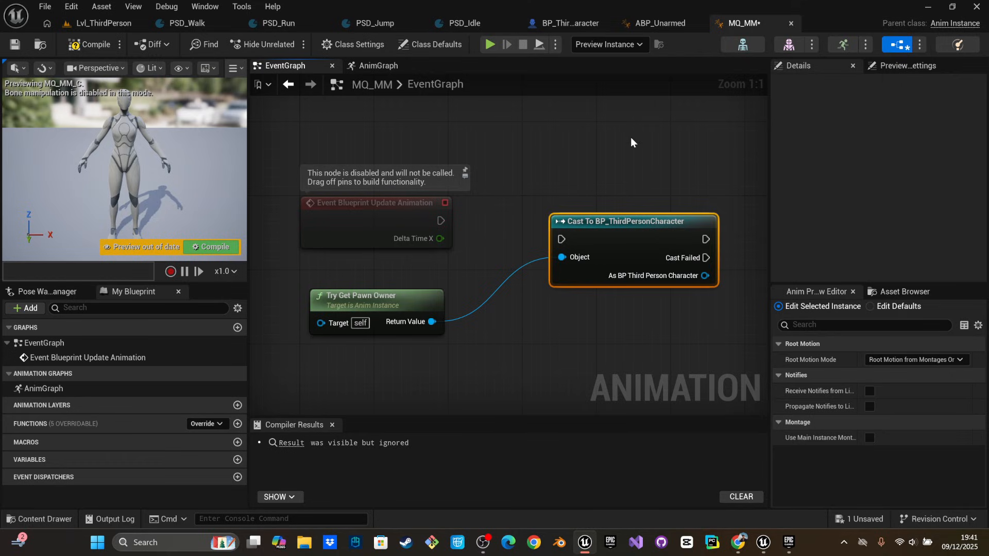
drag(511, 222, 564, 238)
drag(575, 225, 547, 206)
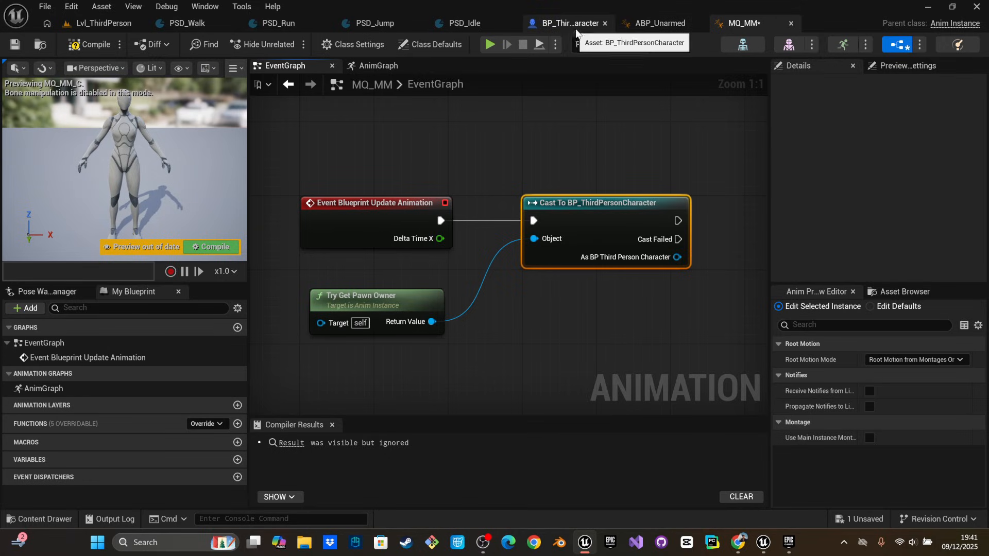
Add a Get Character Trajectory node from the cast's As BP Third Person Character output
right_drag(690, 359, 678, 359)
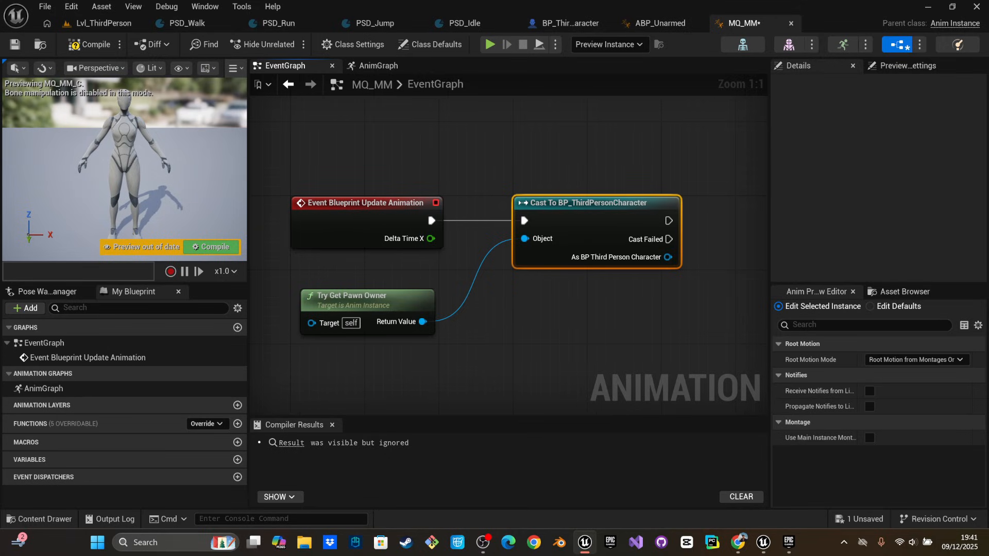
right_drag(576, 288, 480, 301)
drag(573, 271, 612, 345)
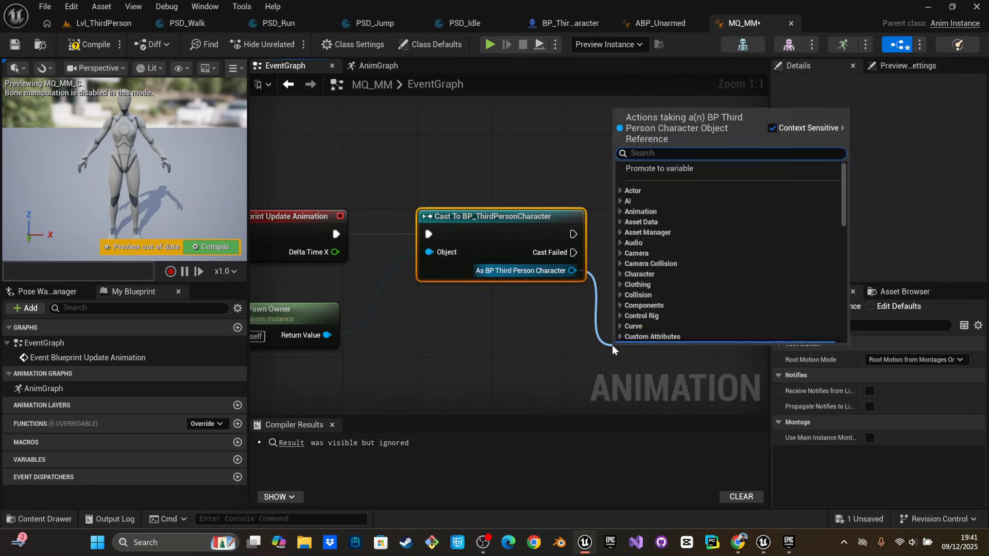
text(c)
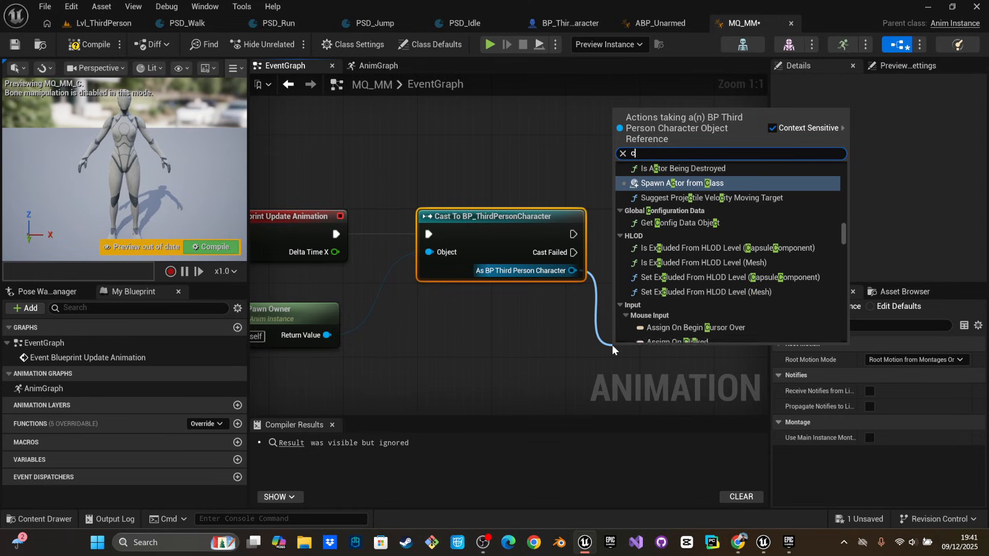
text(har)
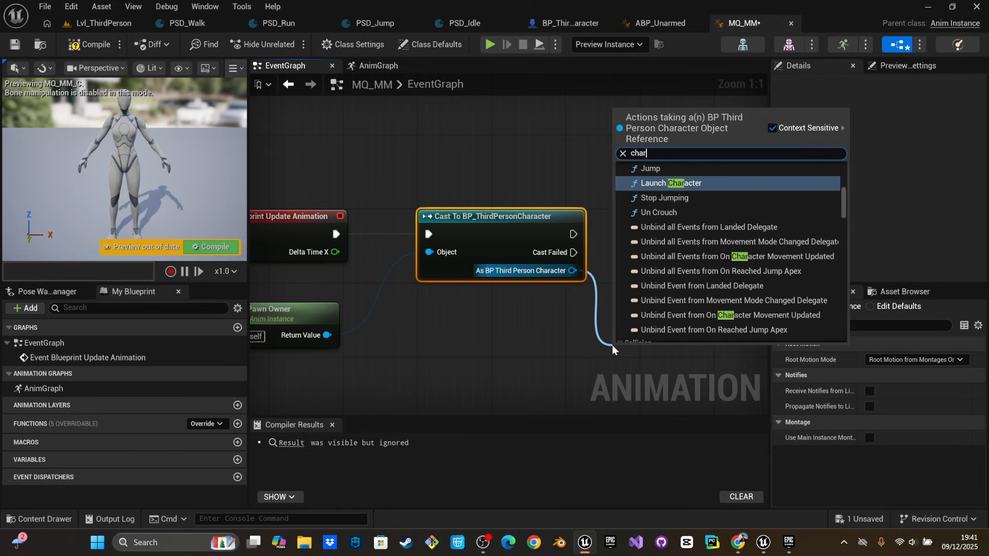
text(acter tr)
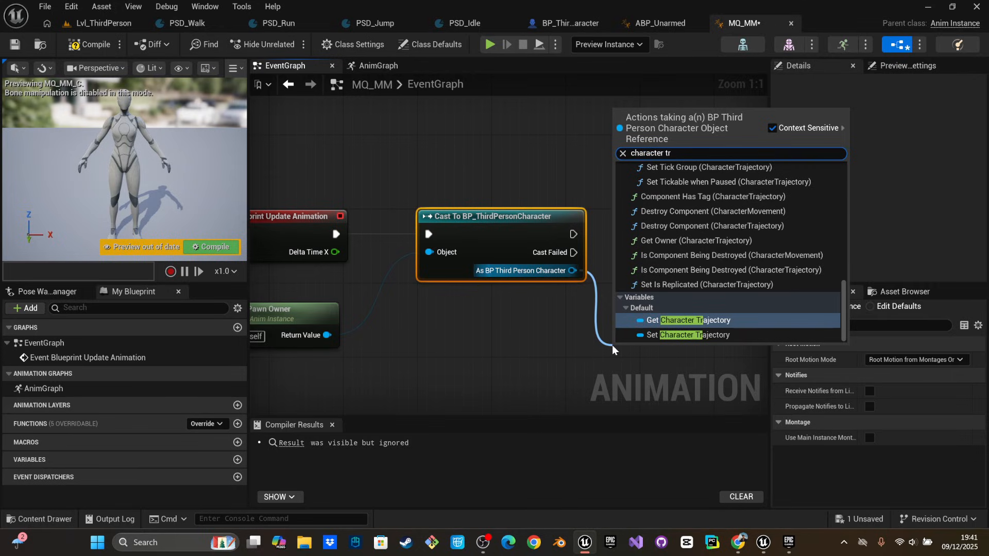
click(649, 322)
Add a Get Character Movement node from the cast's As BP Third Person Character output
right_drag(569, 355, 434, 361)
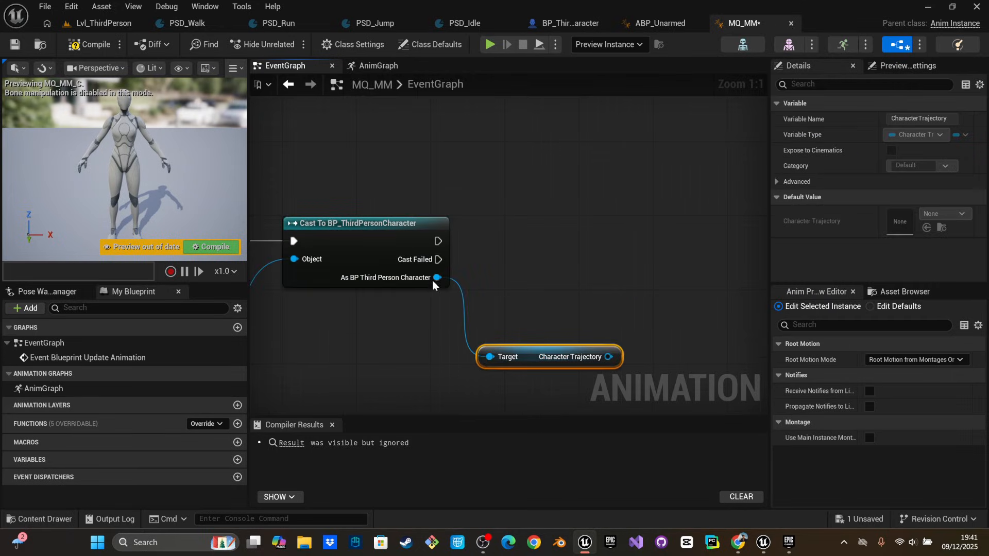
drag(433, 279, 693, 366)
text(m)
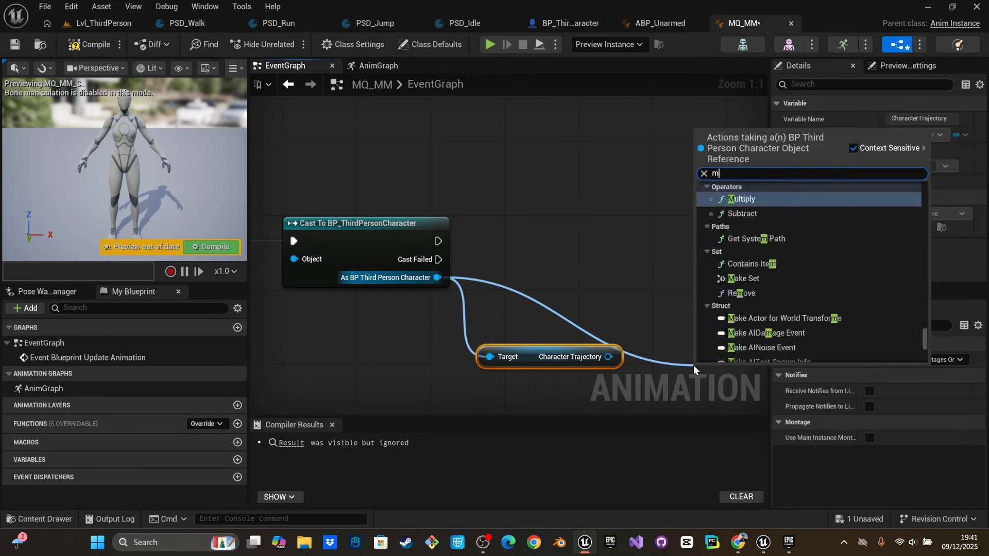
text(ovem)
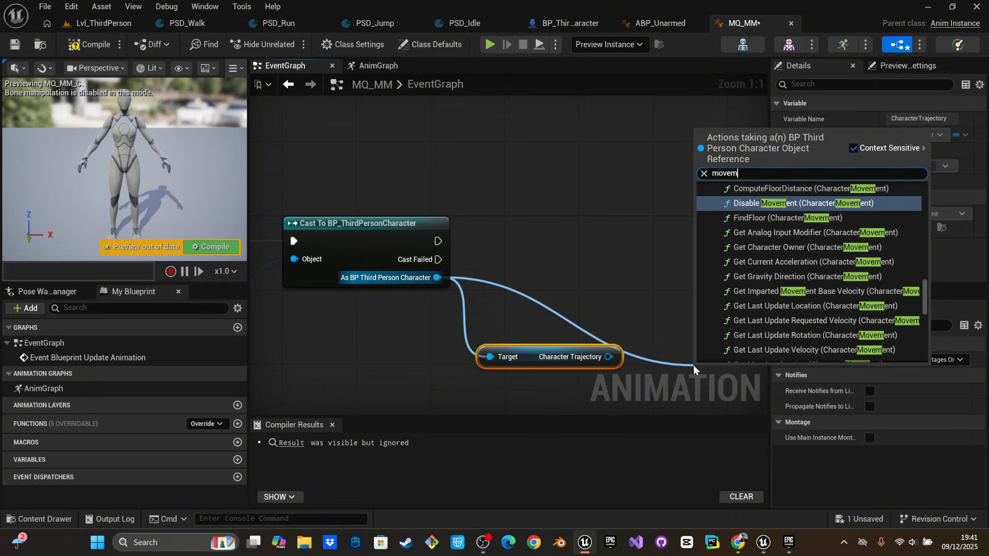
key(BackSpace)
key(BackSpace)
key(BackSpace)
key(BackSpace)
key(BackSpace)
text(c)
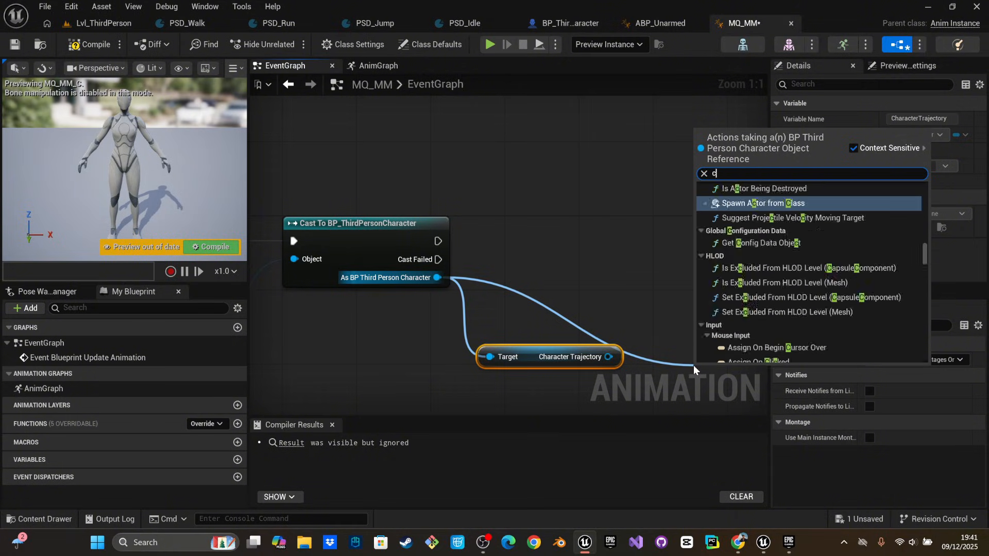
text(haracter m)
text(o)
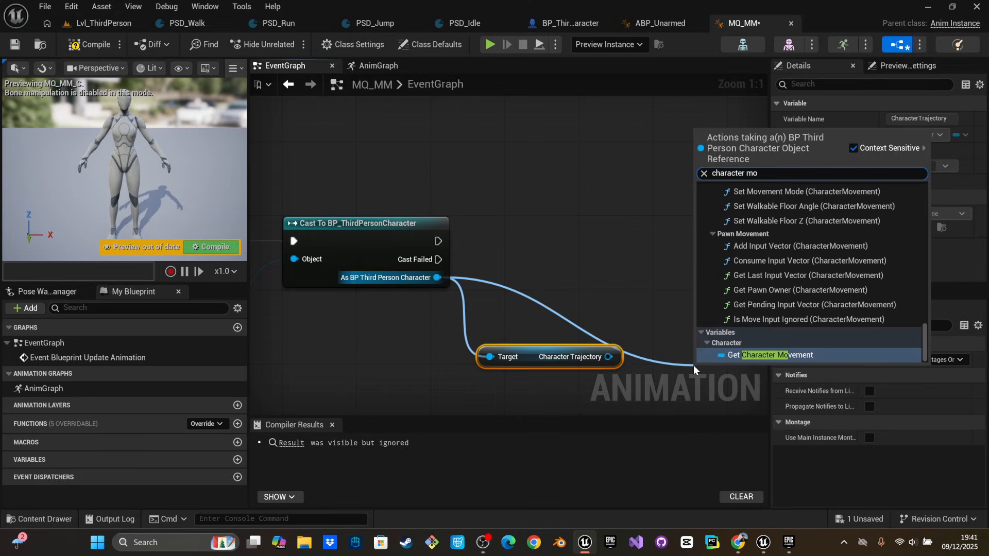
key(Return)
Promote the Character Trajectory output to a variable, placing its SET node above the getter
right_drag(666, 394, 622, 367)
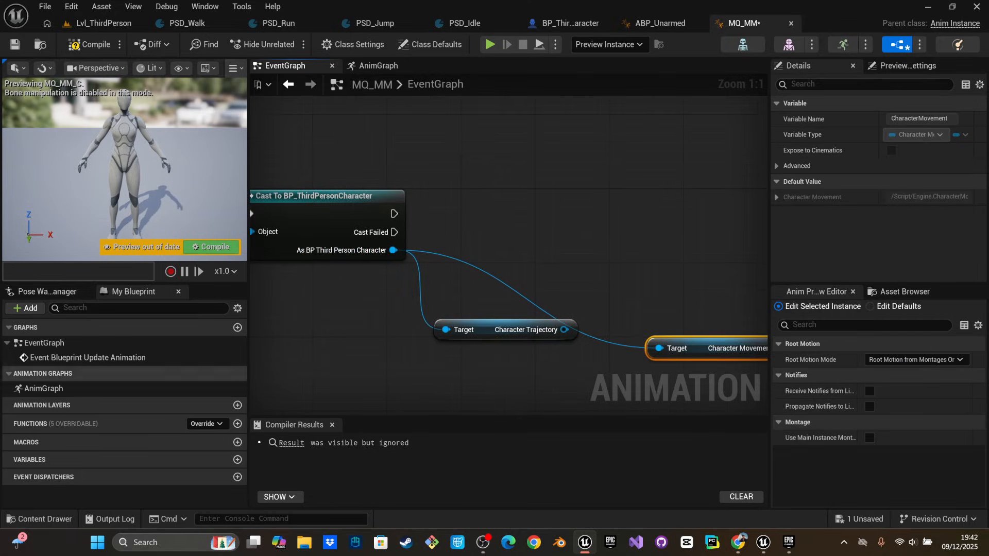
drag(565, 330, 567, 216)
click(643, 297)
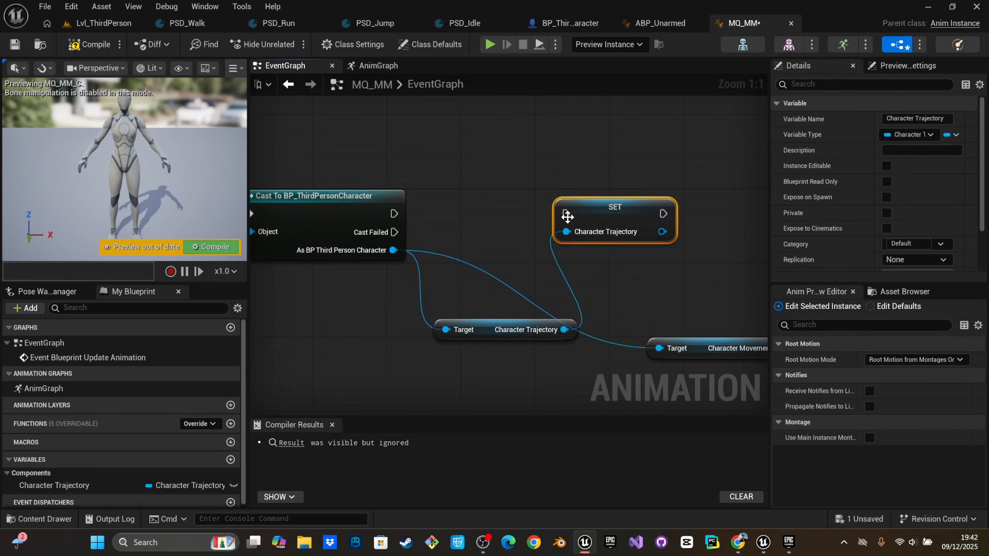
Promote the Character Movement output to a variable and move its SET node up near the Character Trajectory one
right_drag(477, 329, 265, 329)
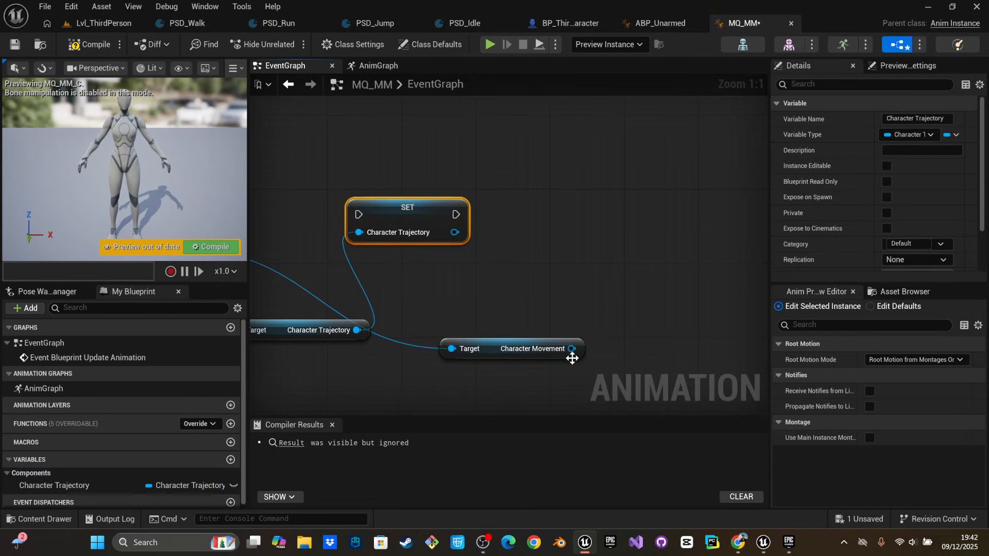
drag(572, 348, 602, 249)
click(628, 304)
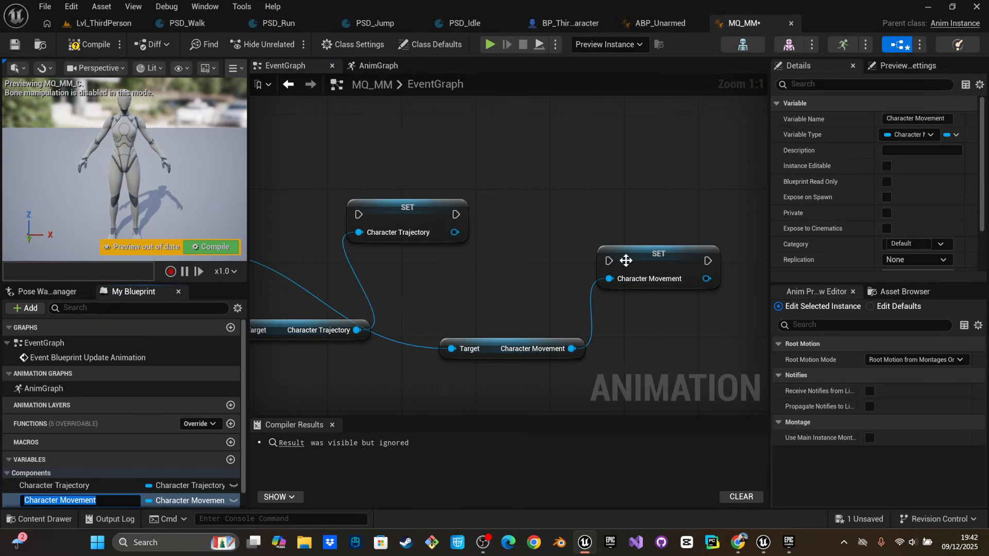
drag(626, 260, 625, 223)
Wire execution from the cast through the Character Trajectory SET into the Character Movement SET, lining up the nodes
right_drag(428, 243, 513, 252)
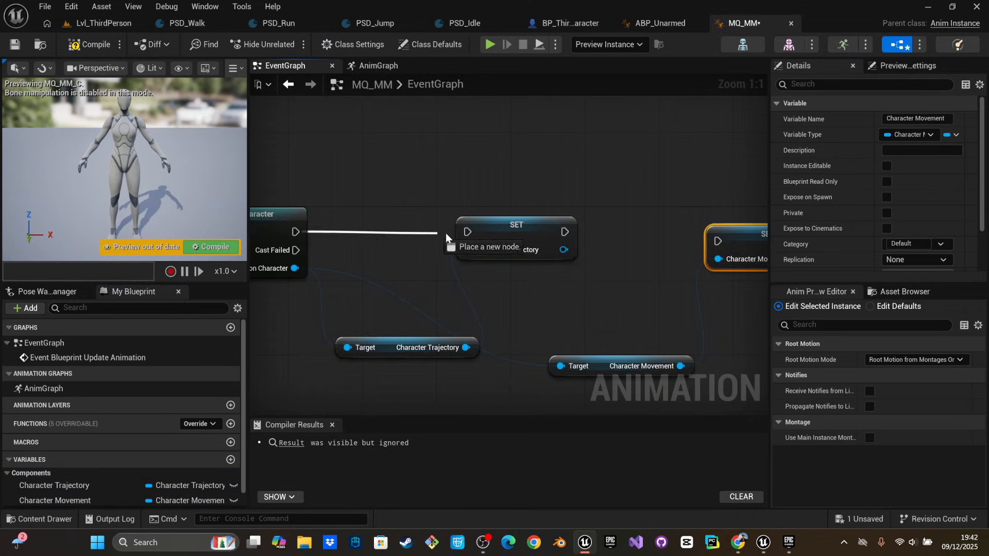
drag(472, 234, 468, 232)
drag(481, 231, 425, 230)
drag(728, 245, 683, 246)
drag(509, 232, 667, 234)
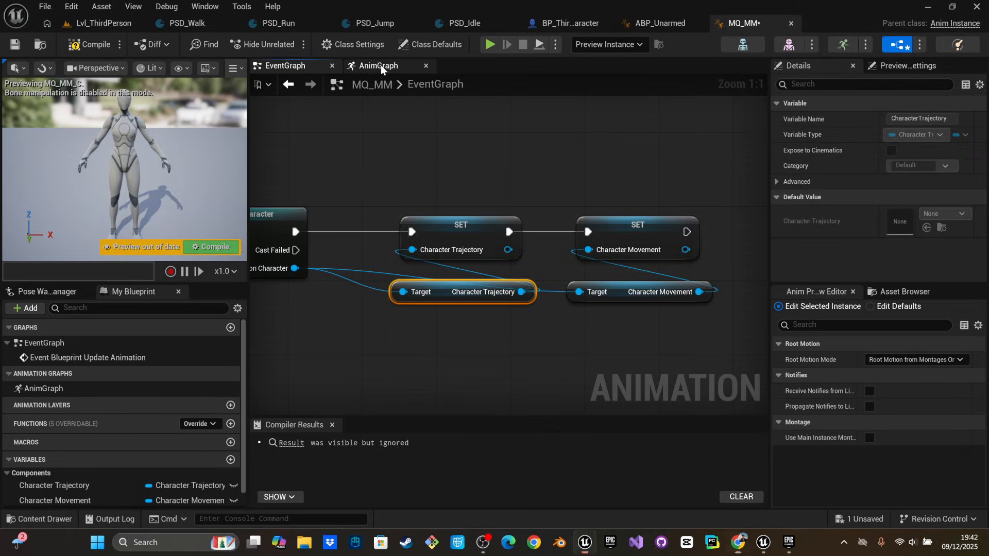
Add a Motion Matching node to the AnimGraph, placed before the Output Pose node
click(382, 65)
right_drag(505, 348, 609, 224)
scroll(645, 328, down, 8)
scroll(634, 302, up, 8)
click(666, 209)
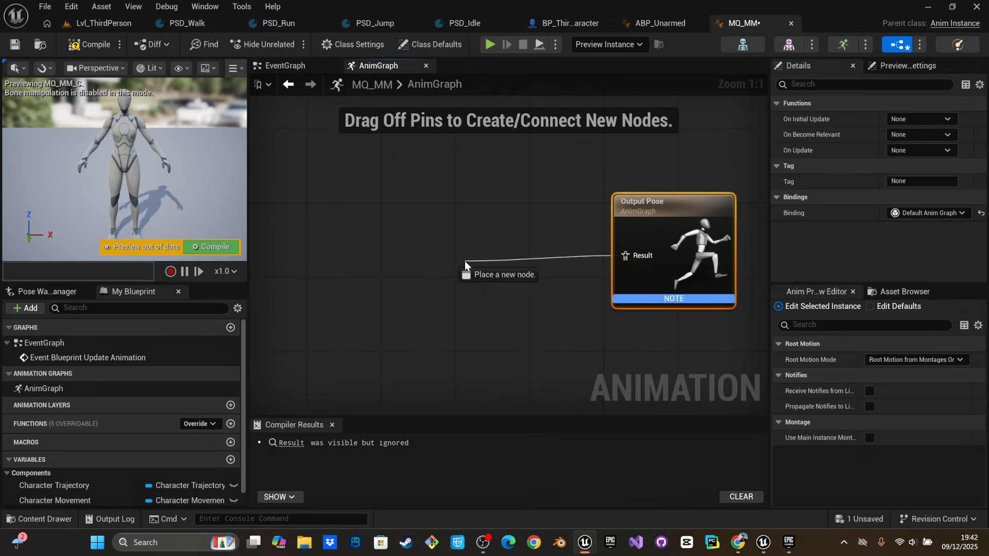
drag(465, 261, 465, 261)
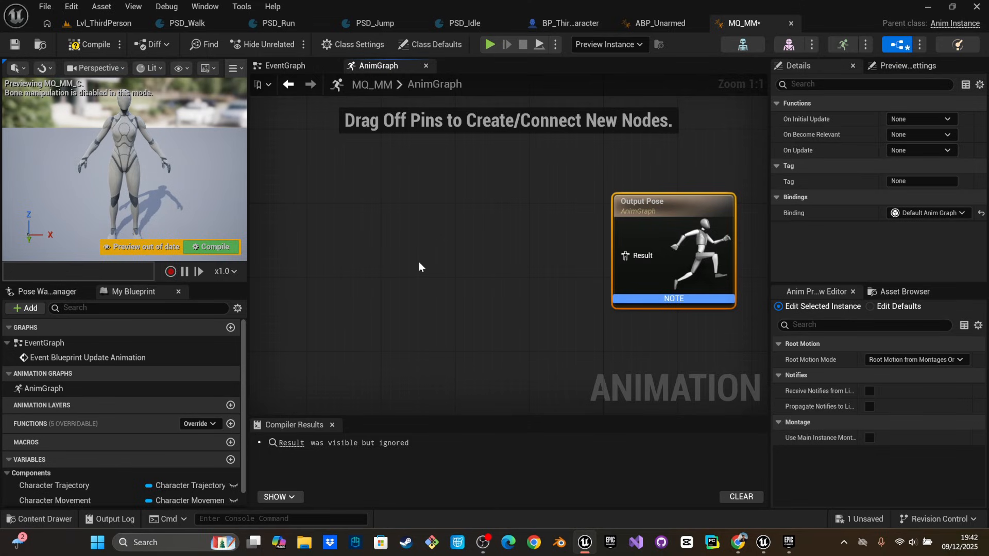
right_click(467, 228)
right_click(378, 259)
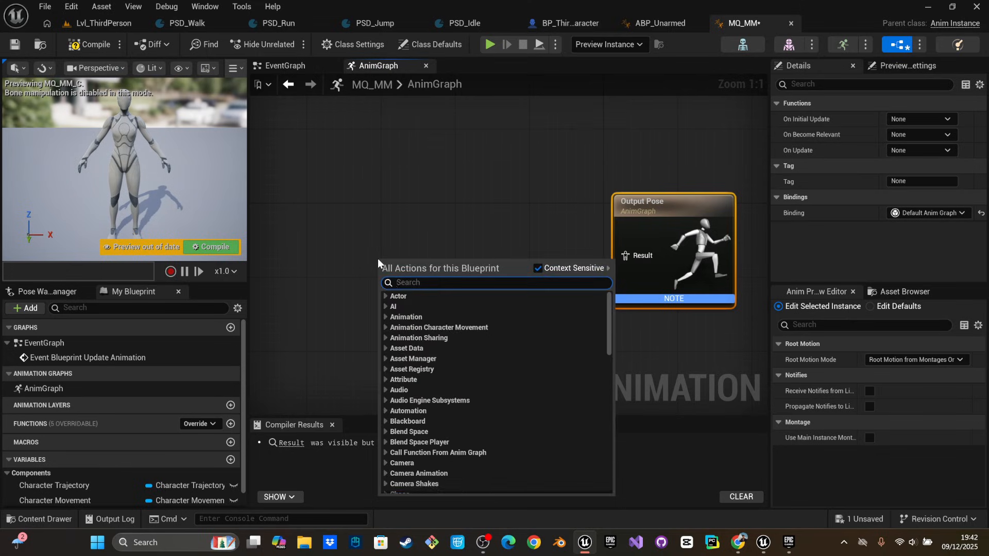
text(motionma)
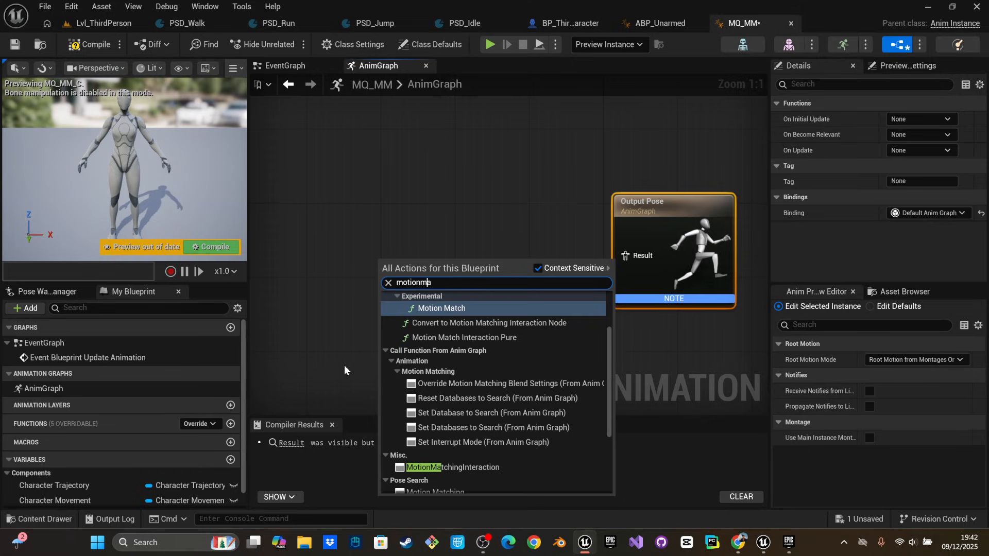
key(Return)
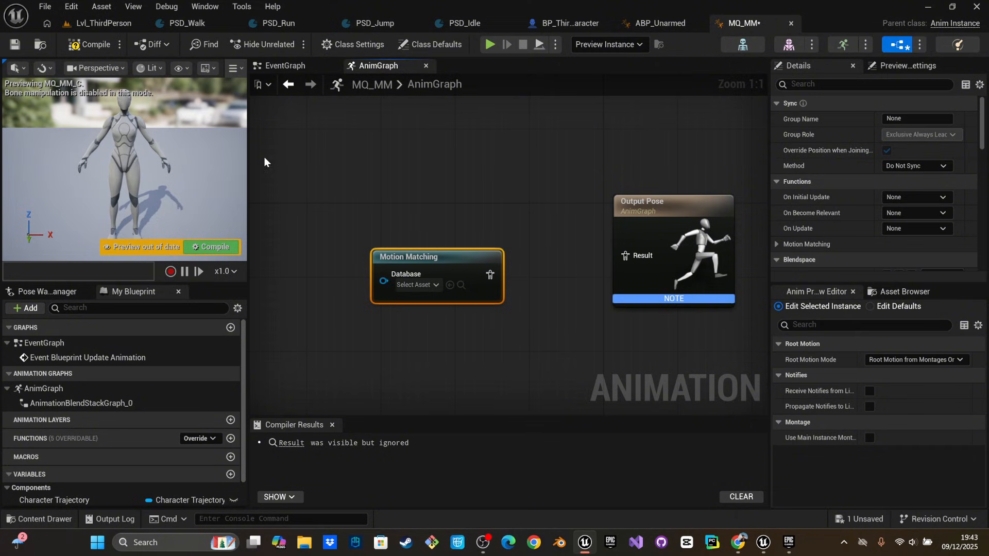
click(431, 285)
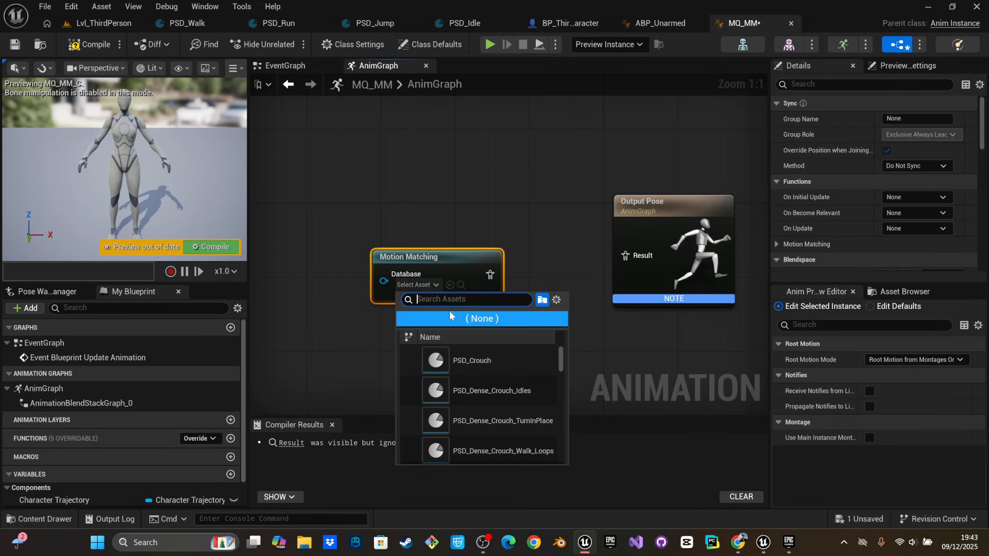
text(run)
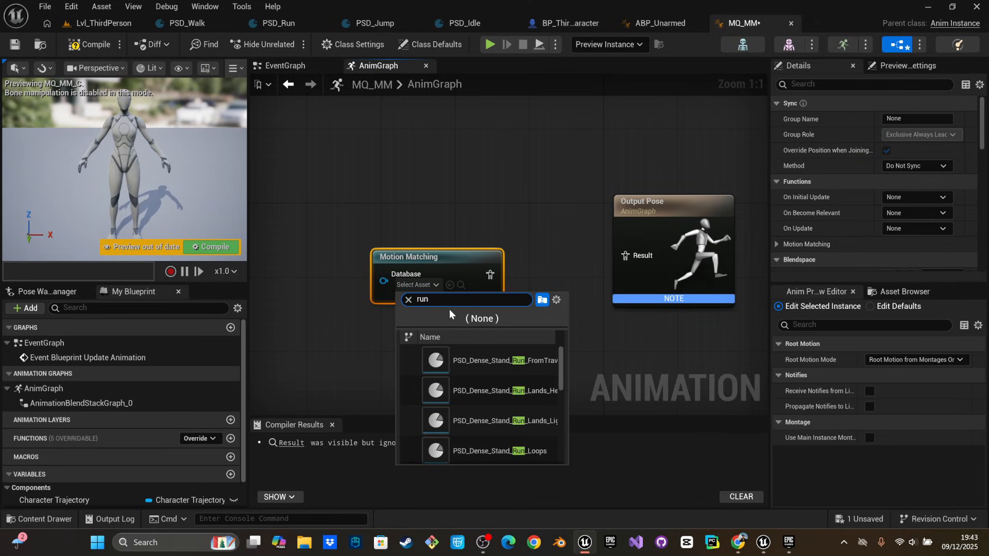
click(453, 228)
Assign PSD_Run from the MotionMatching/DataBase content folder as the Motion Matching node's database
key(ctrl+space)
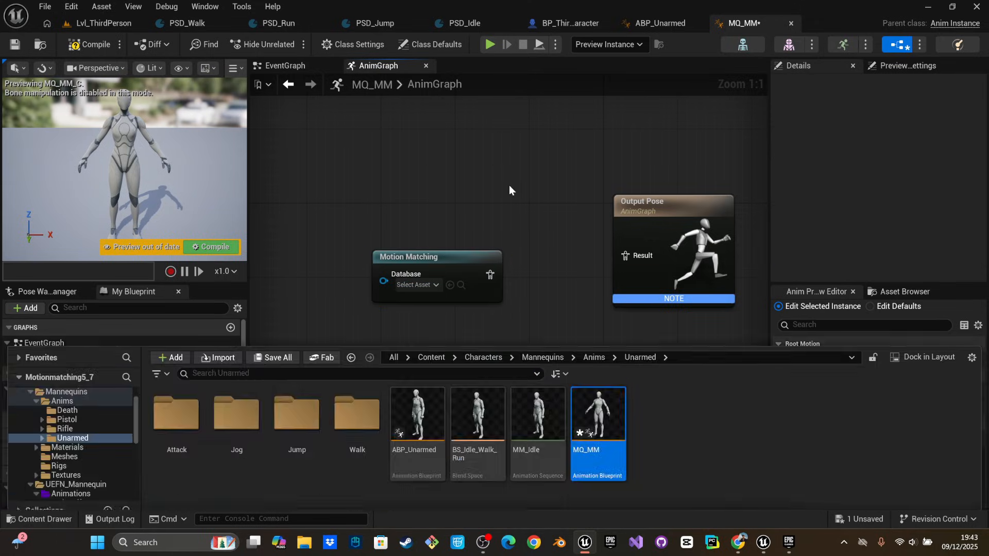
click(594, 343)
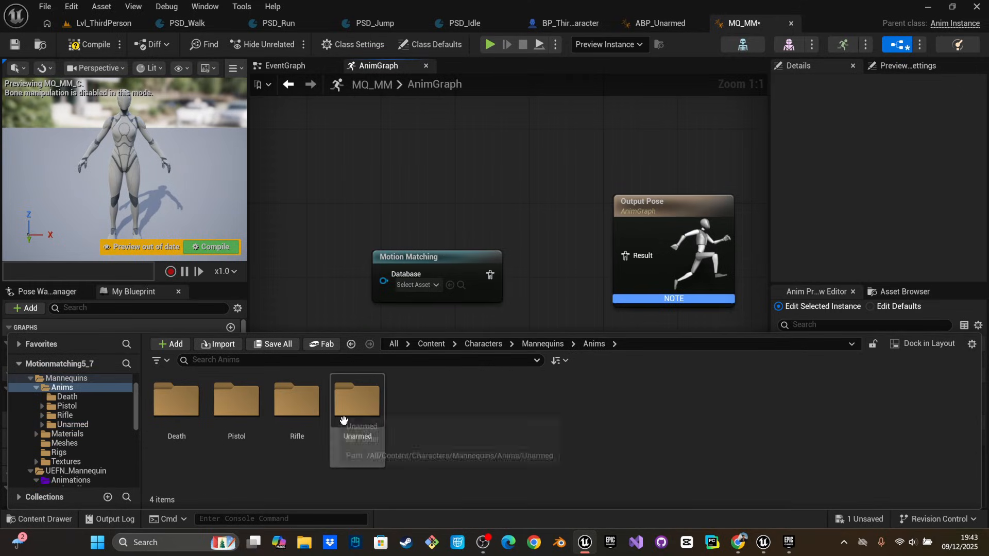
click(542, 343)
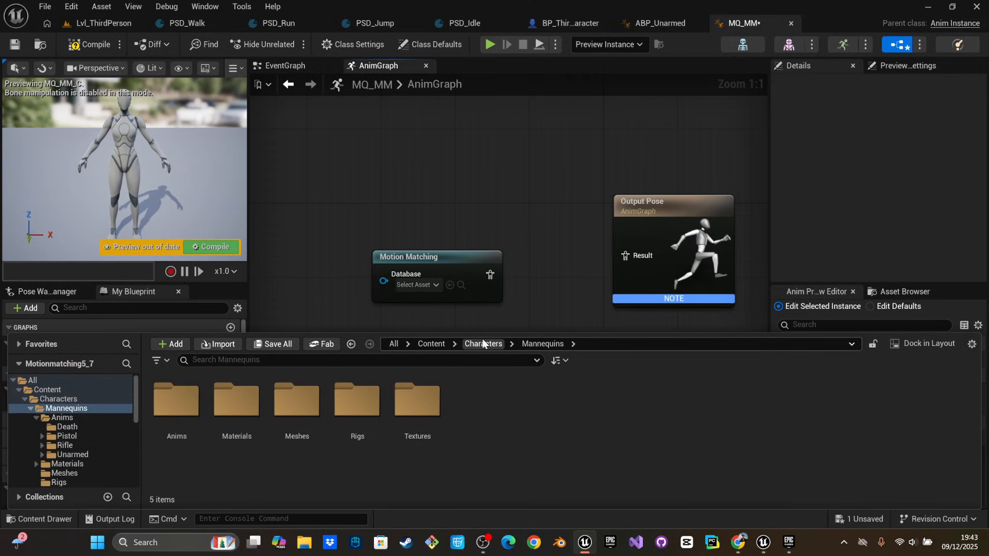
click(482, 343)
click(431, 344)
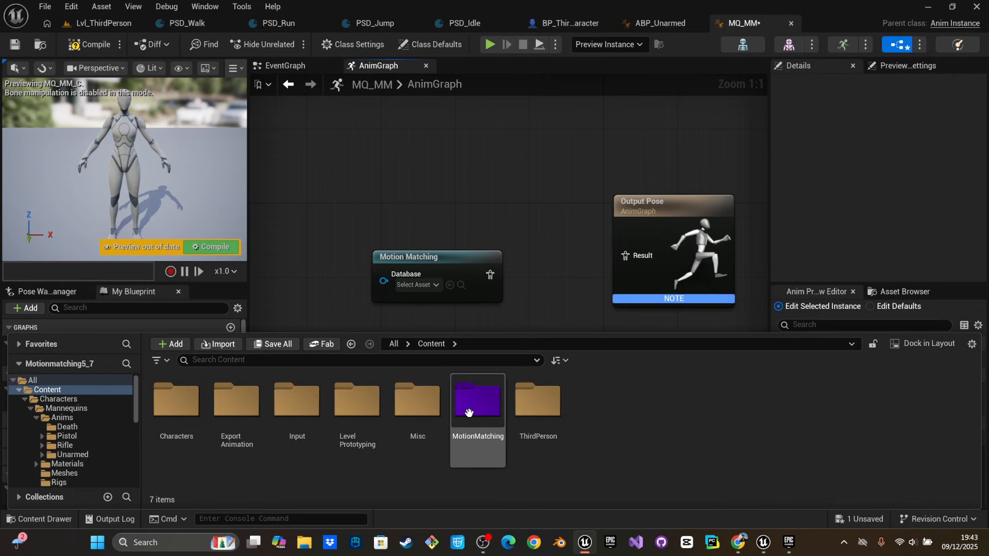
double_click(488, 412)
double_click(177, 407)
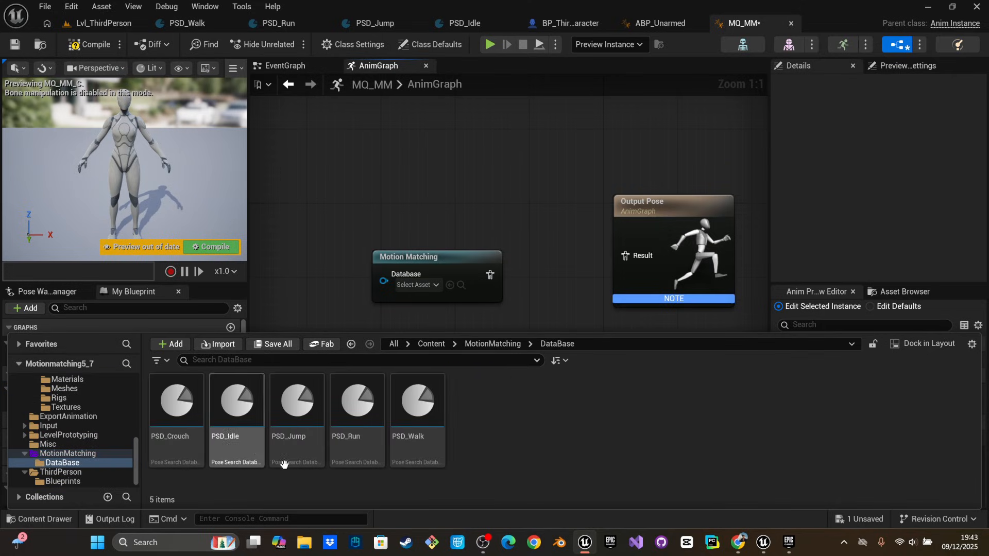
click(352, 442)
click(449, 285)
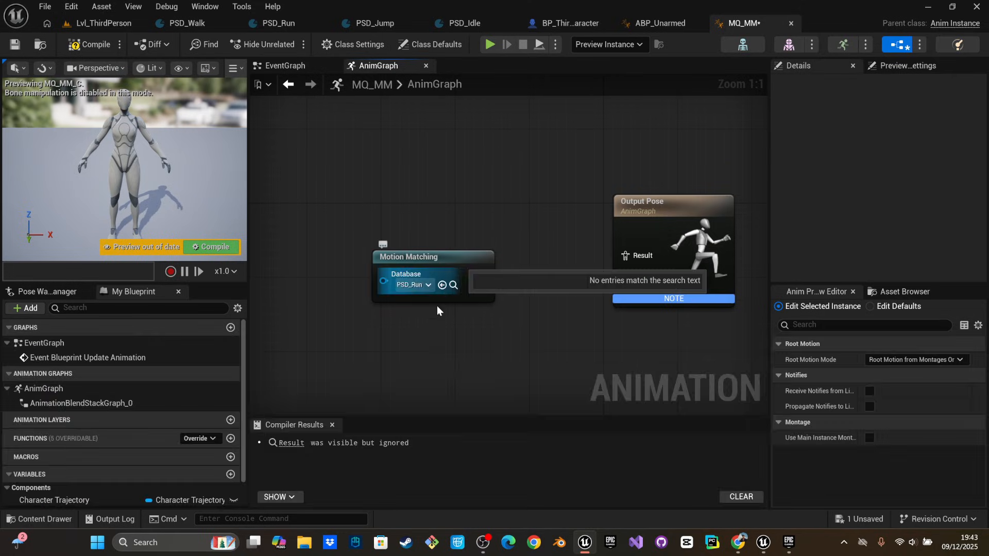
Move the Motion Matching node farther from Output Pose and add a Pose History node between them
drag(455, 257, 352, 229)
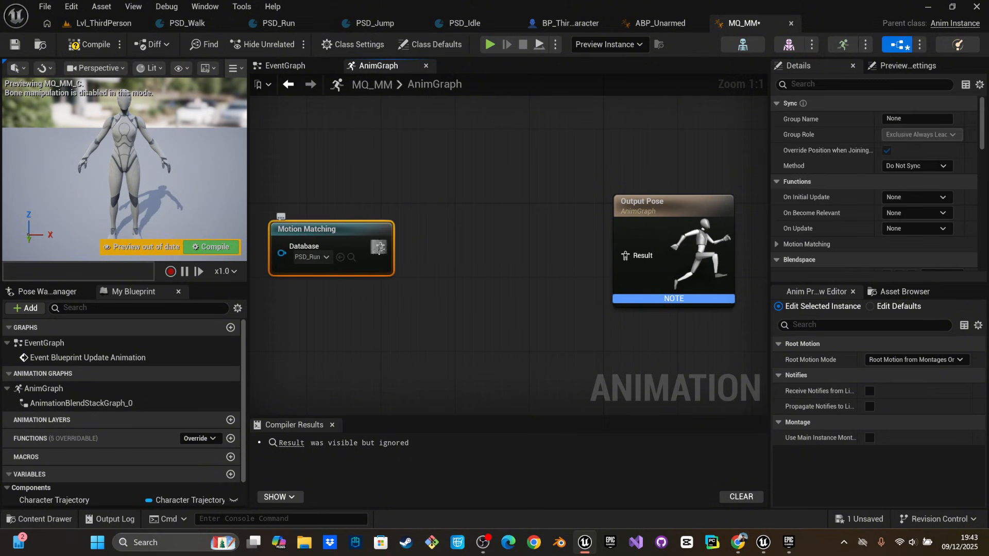
right_click(437, 259)
text(pose)
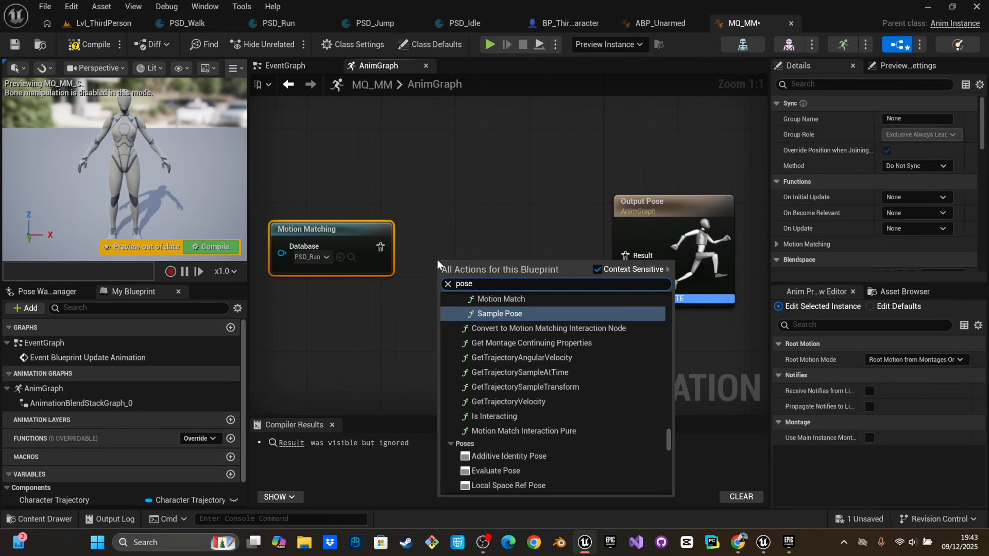
text( his)
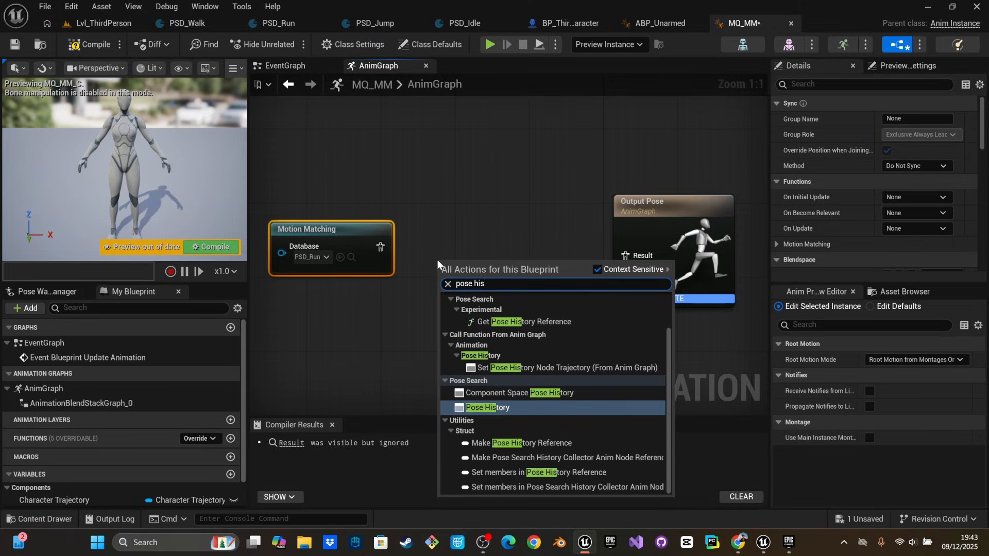
click(493, 406)
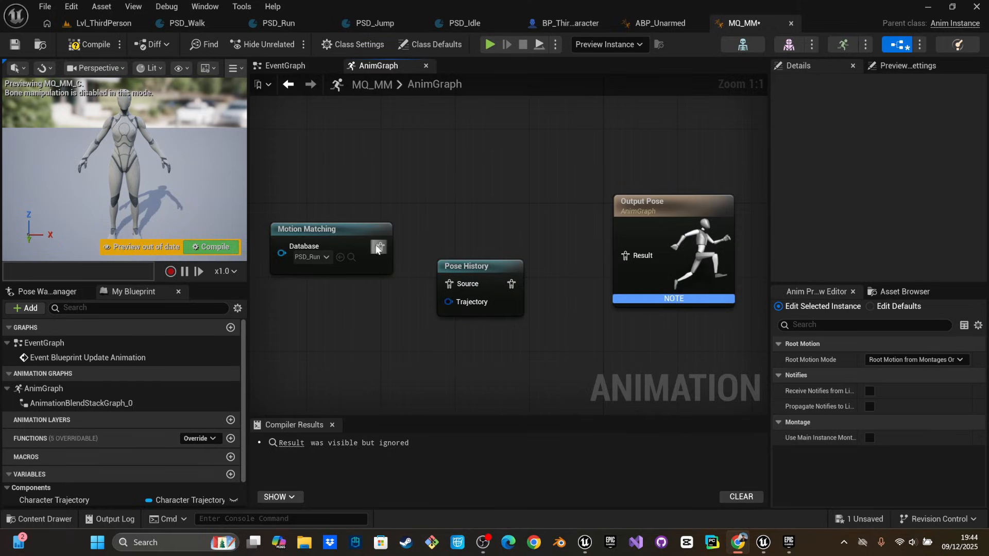
Feed Motion Matching into Pose History's Source, bind its Trajectory input to Character Trajectory's Trajectory property, and align the node
right_click(464, 301)
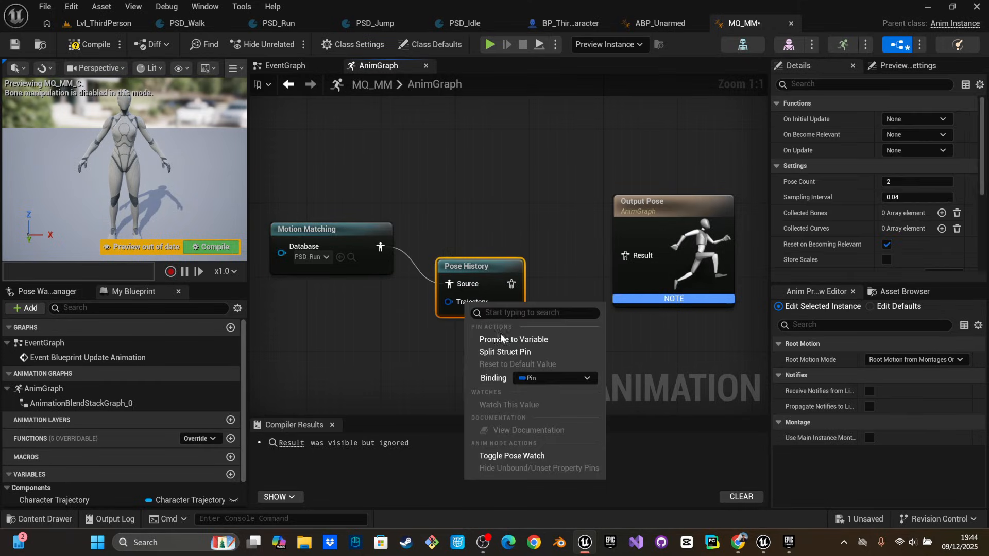
click(554, 379)
mouse_move(597, 490)
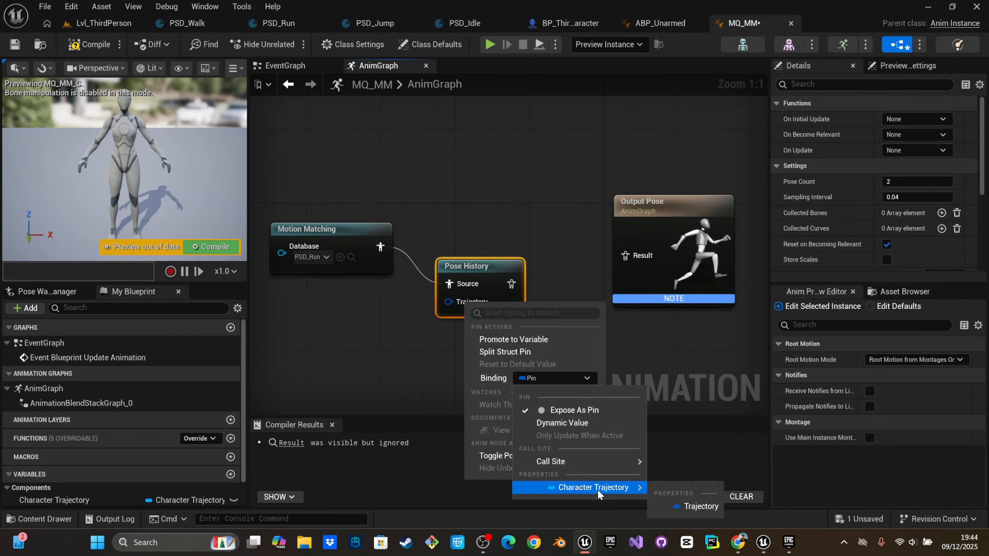
click(703, 508)
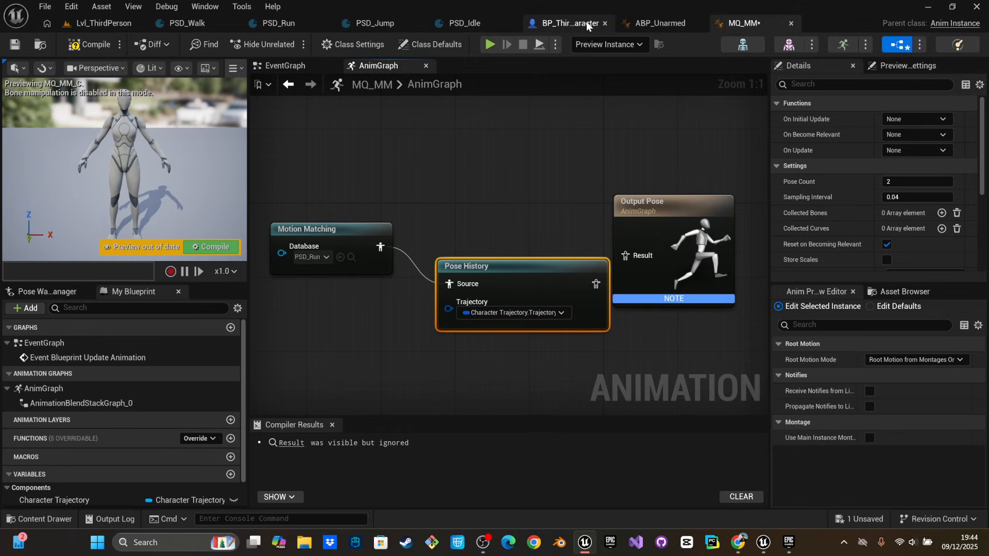
drag(527, 267, 491, 234)
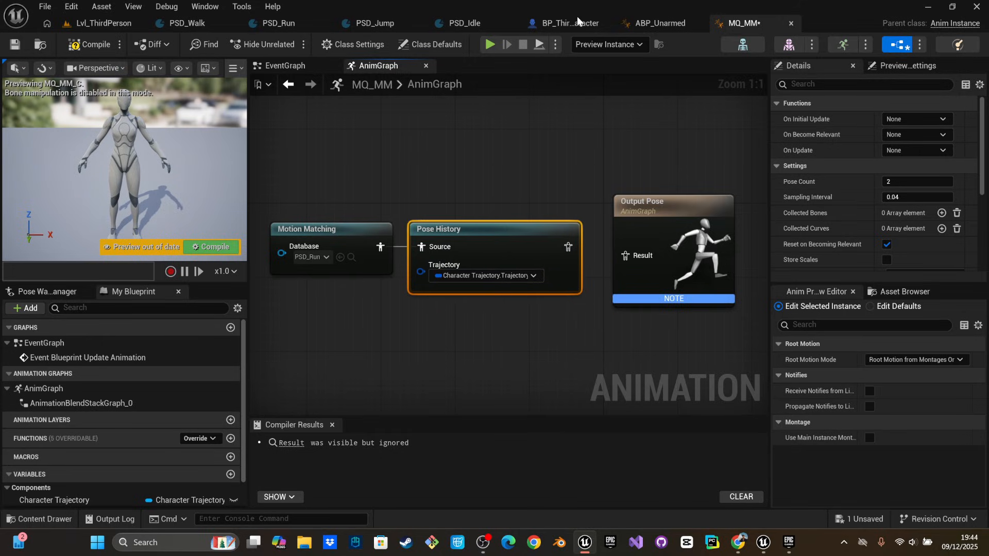
Connect the Pose History output to the Output Pose result and compile the animation blueprint
click(289, 70)
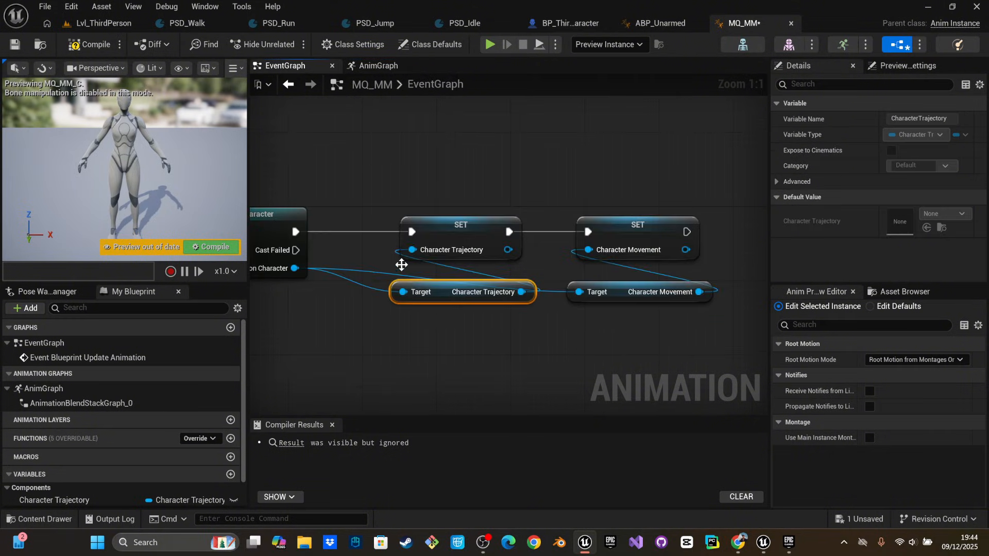
click(375, 66)
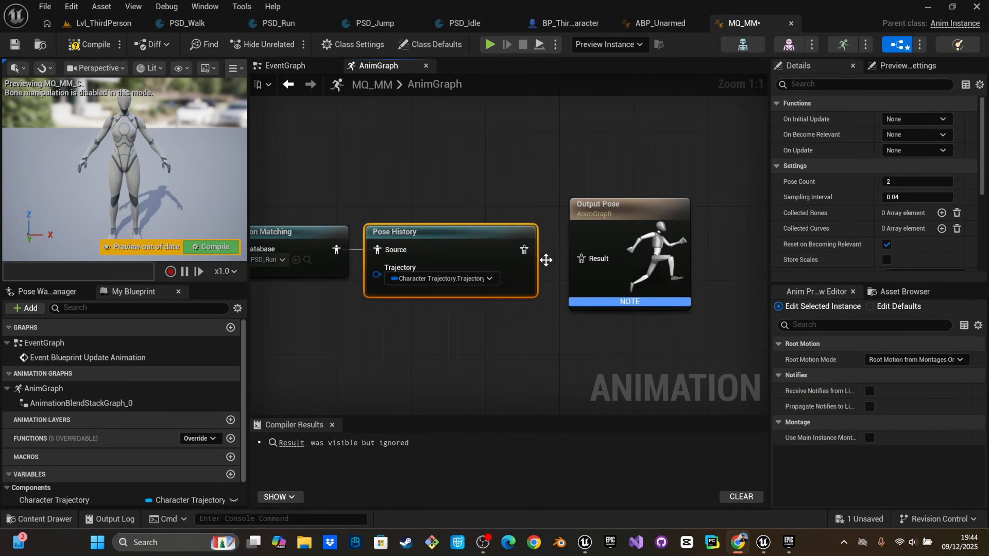
right_drag(538, 340, 592, 322)
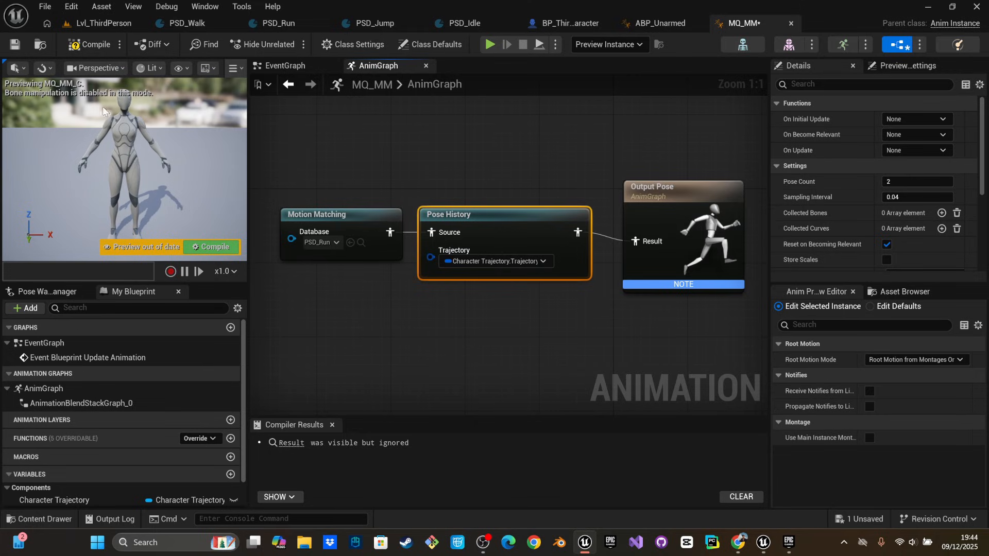
click(83, 45)
Space the Motion Matching node away from Pose History and move Output Pose level with the connected nodes
right_drag(162, 176, 179, 158)
mouse_move(316, 224)
mouse_down()
mouse_move(291, 218)
mouse_move(307, 214)
mouse_up()
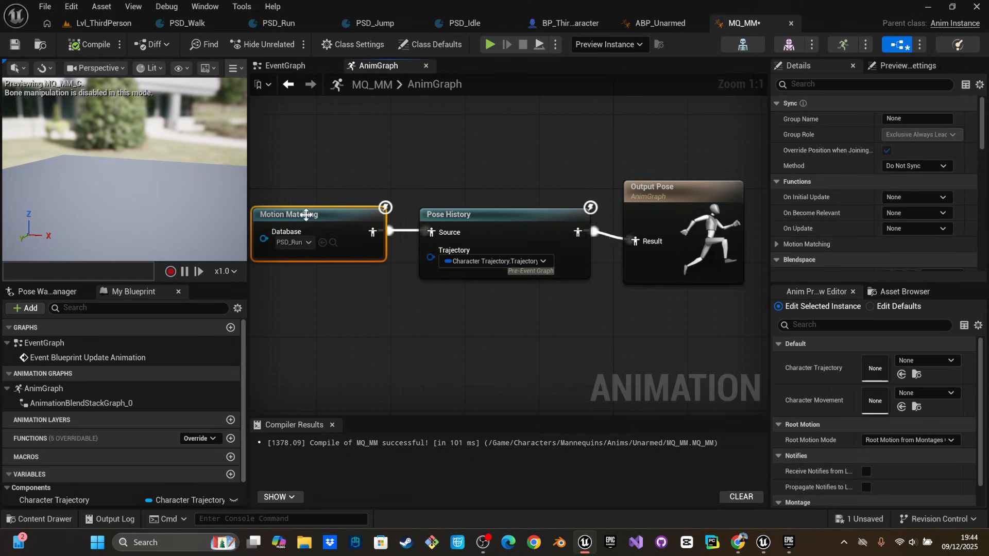
drag(625, 215, 624, 205)
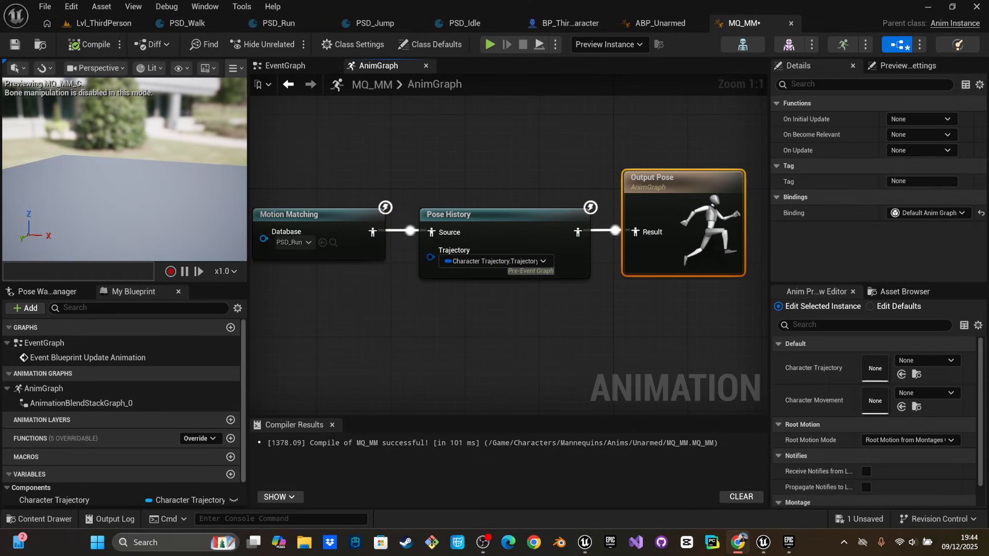
right_drag(425, 363, 424, 353)
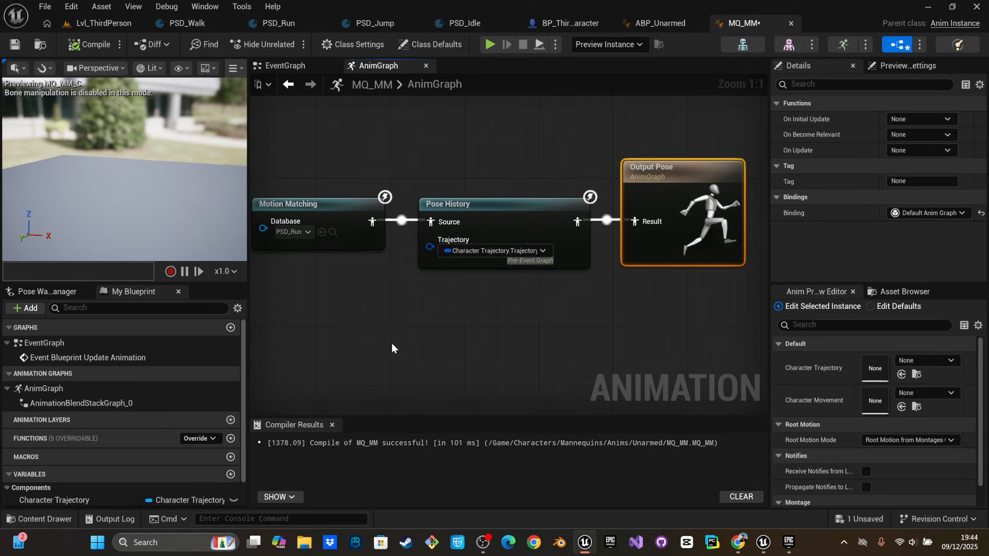
Open the PSD_Run pose search database from the MotionMatching/DataBase content folder
key(ctrl+space)
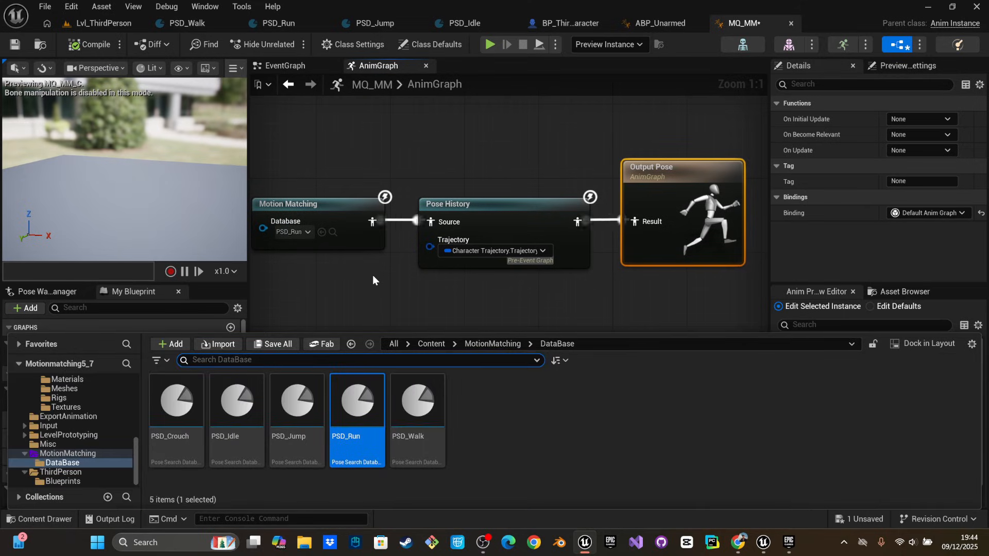
click(471, 343)
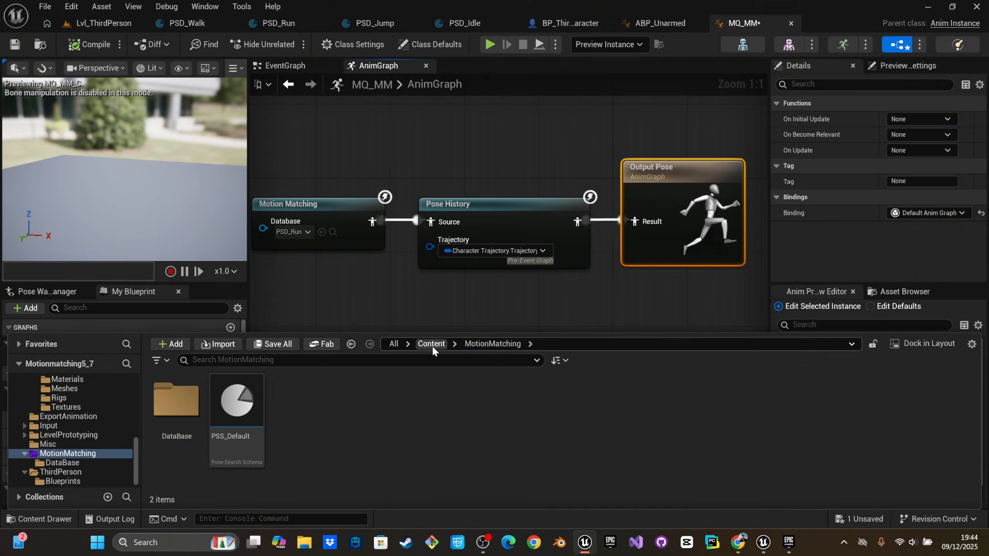
mouse_move(138, 186)
right_down()
mouse_move(128, 200)
mouse_move(145, 175)
mouse_move(149, 191)
mouse_move(152, 182)
right_up()
key(ctrl+space)
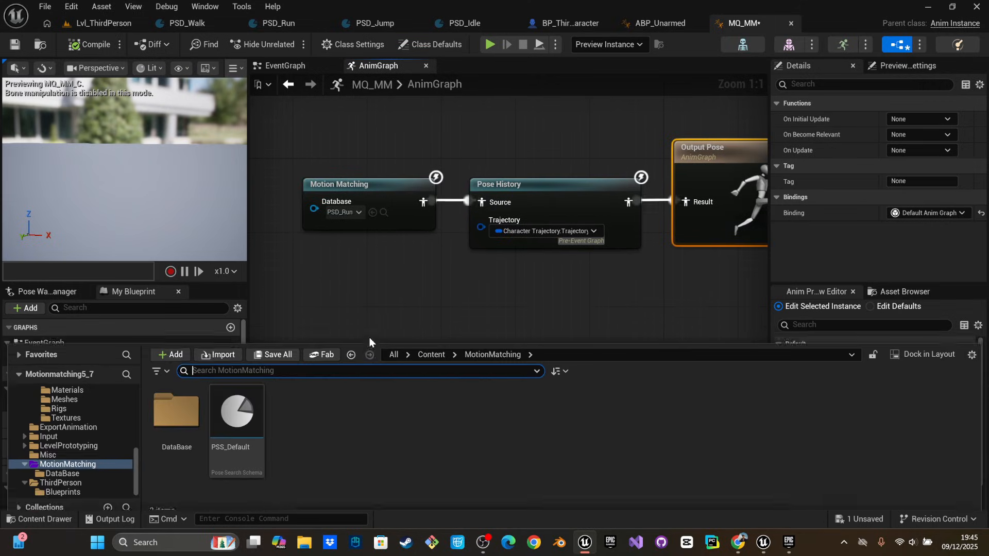
click(430, 344)
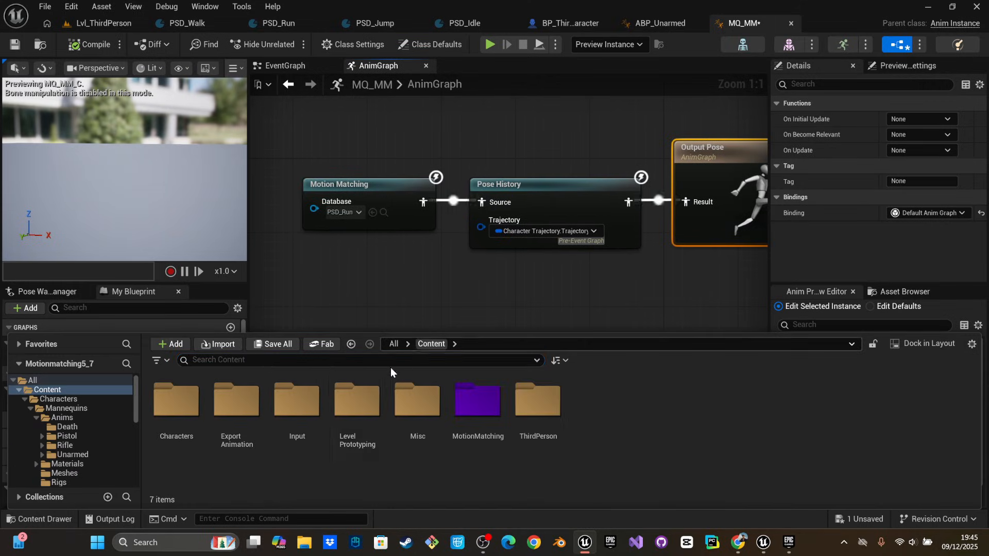
double_click(477, 400)
double_click(177, 402)
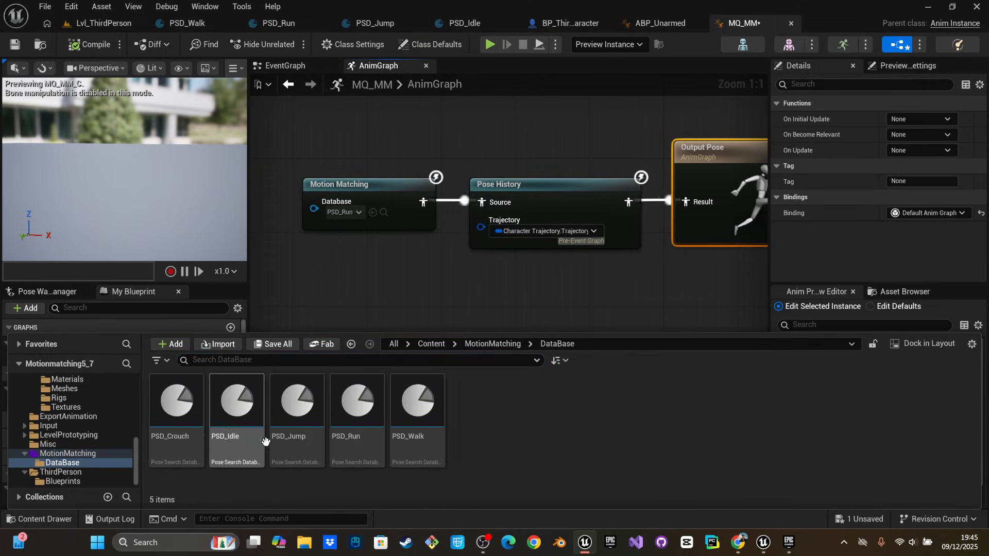
double_click(355, 412)
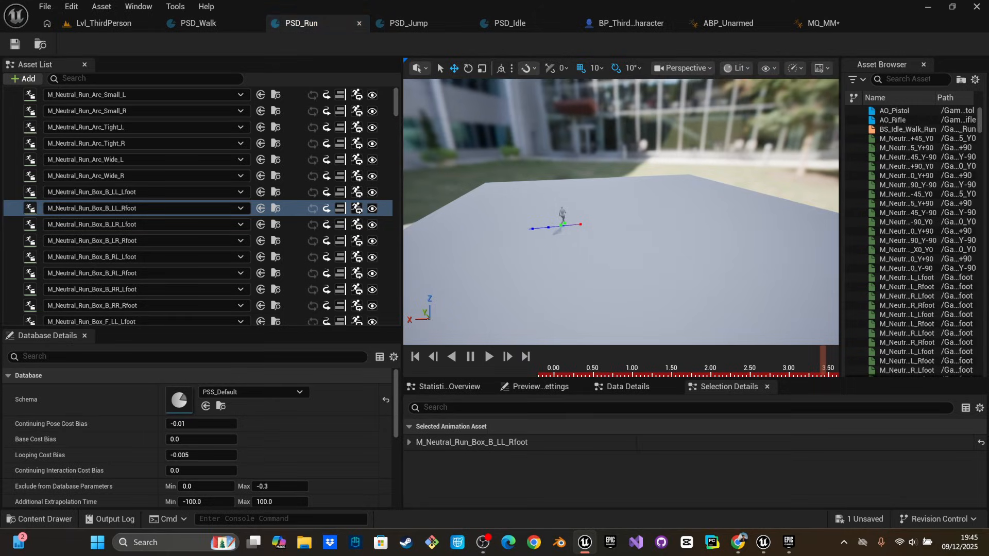
Add the M_Relaxed_Stand_Idle_Loop animation from the ExportAnimation content folder, filtered by "idle", to the PSD_Run database
key(ctrl+space)
click(536, 313)
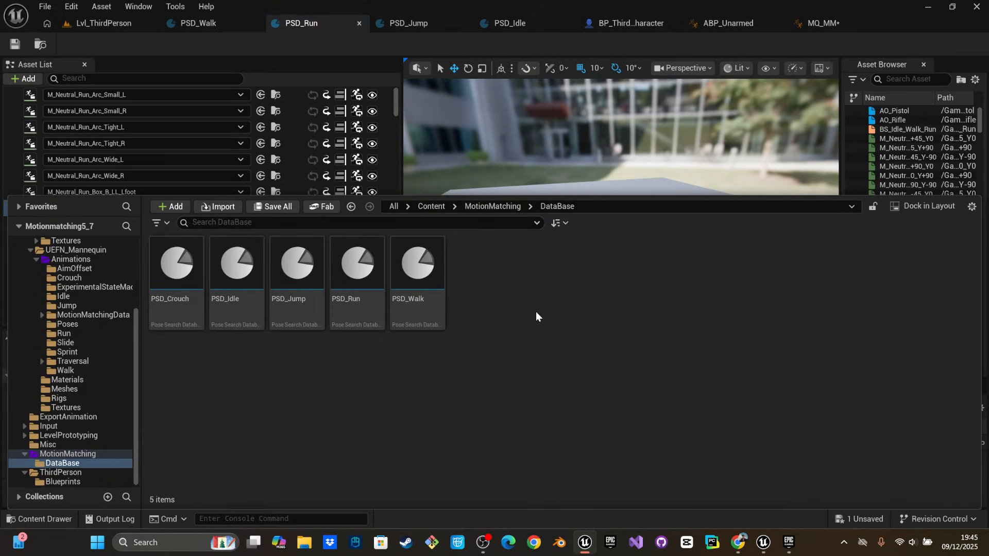
click(432, 206)
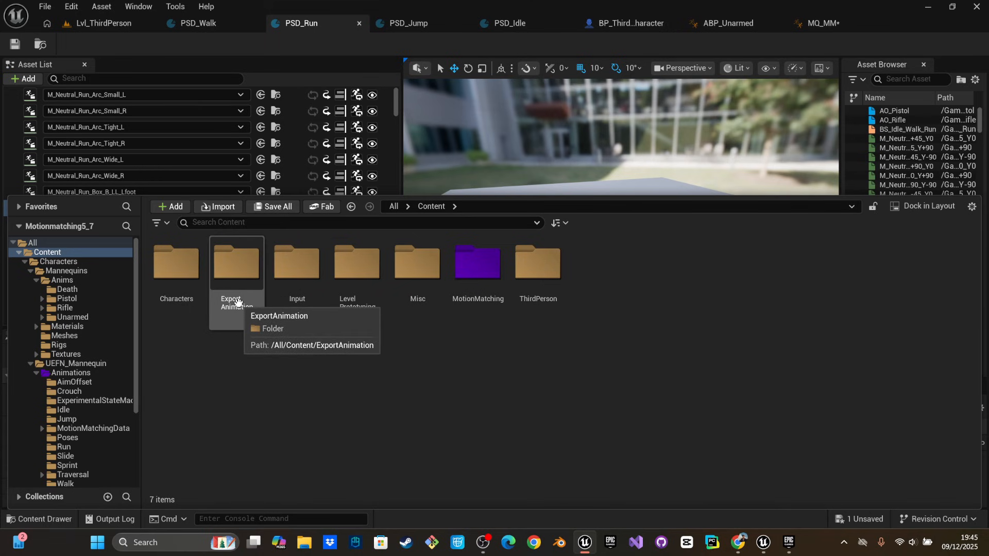
double_click(240, 308)
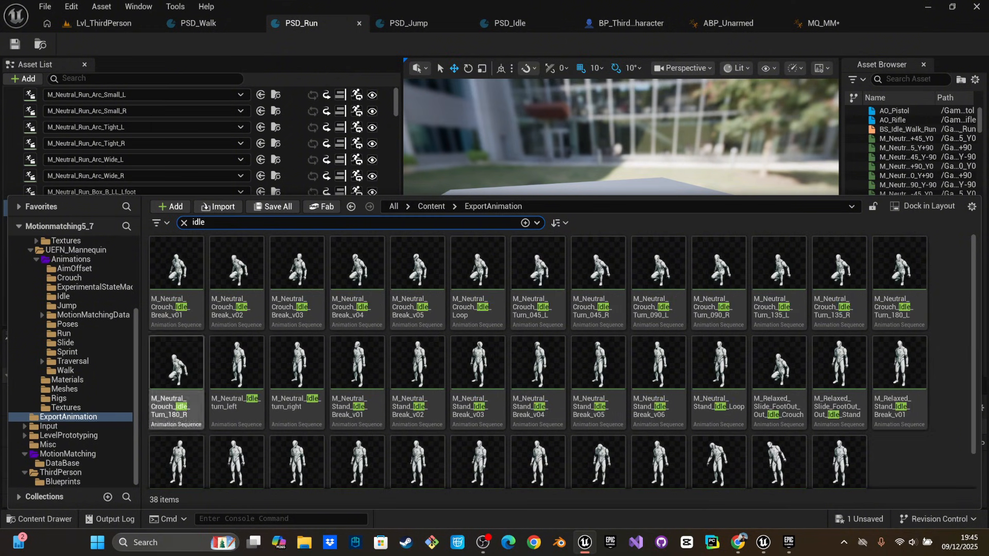
scroll(687, 409, down, 2)
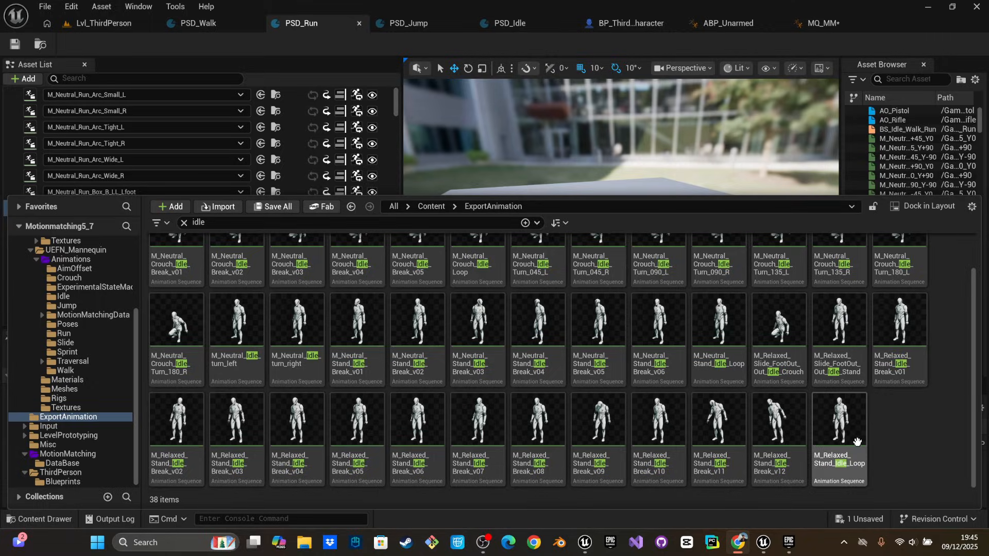
drag(855, 435, 324, 160)
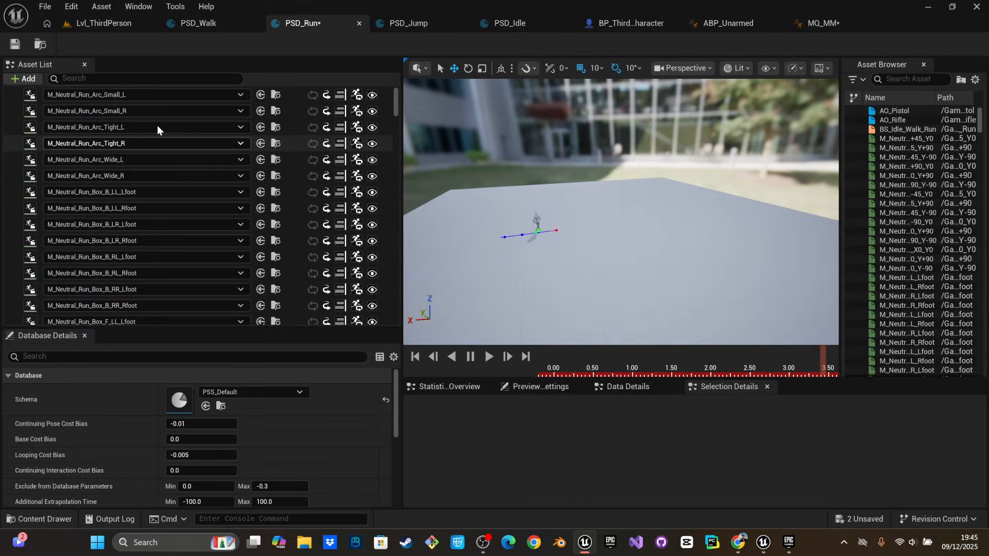
Filter the PSD_Run asset list by "idle", preview M_Relaxed_Stand_Idle_Loop, and save all modified assets
text(idle)
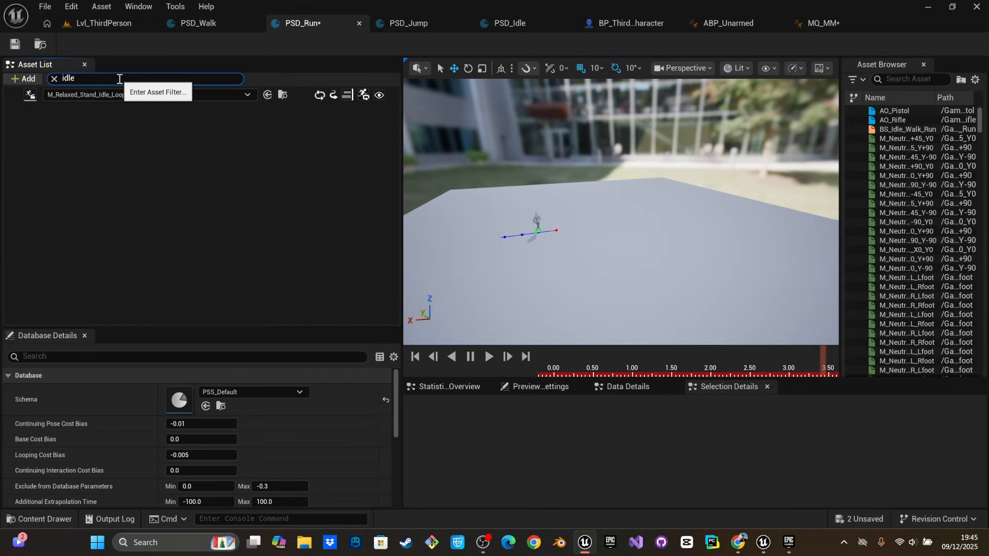
click(12, 93)
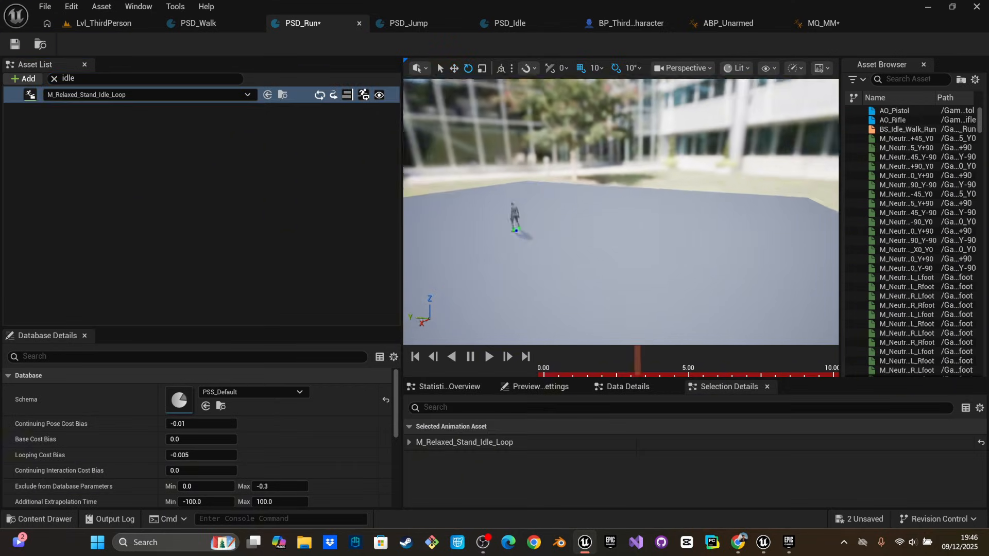
mouse_move(527, 182)
right_down()
mouse_move(562, 188)
mouse_move(527, 181)
right_up()
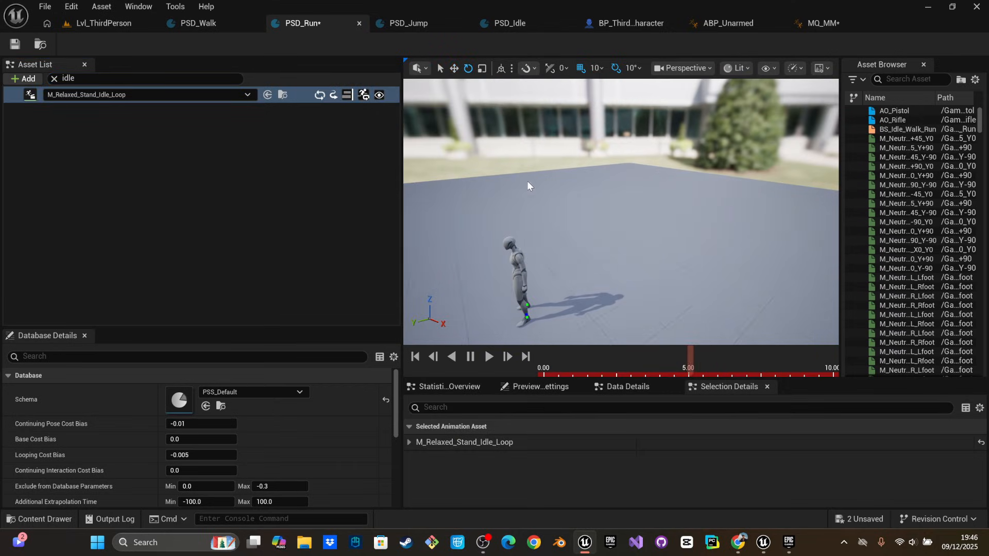
click(859, 519)
click(591, 401)
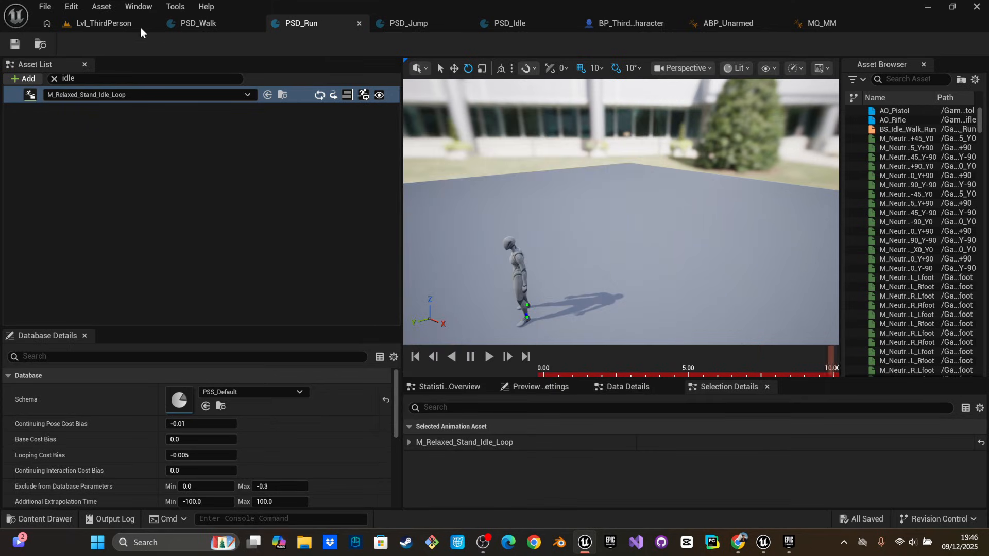
Check the MQ_MM animation graph against ABP_Unarmed and close the ABP_Unarmed animation blueprint
click(633, 23)
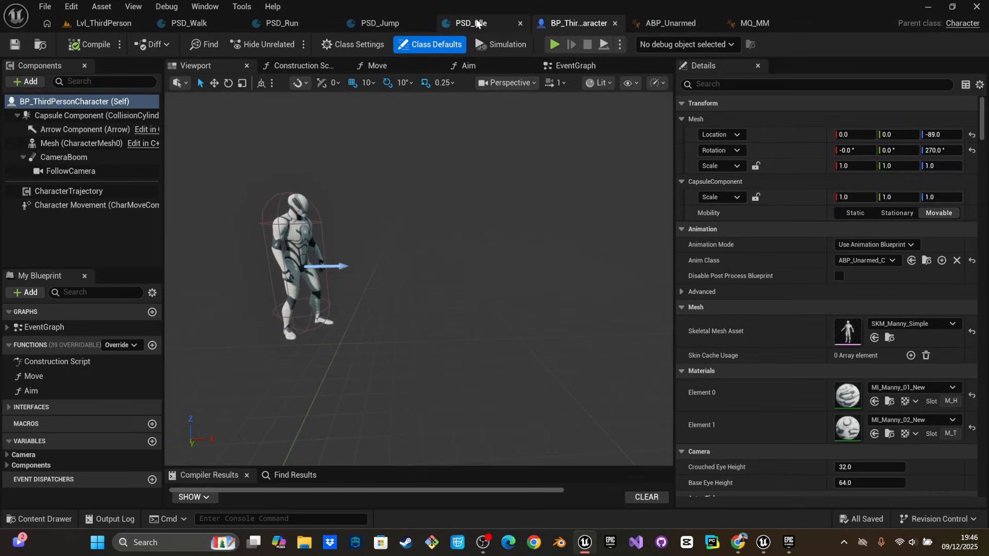
click(666, 23)
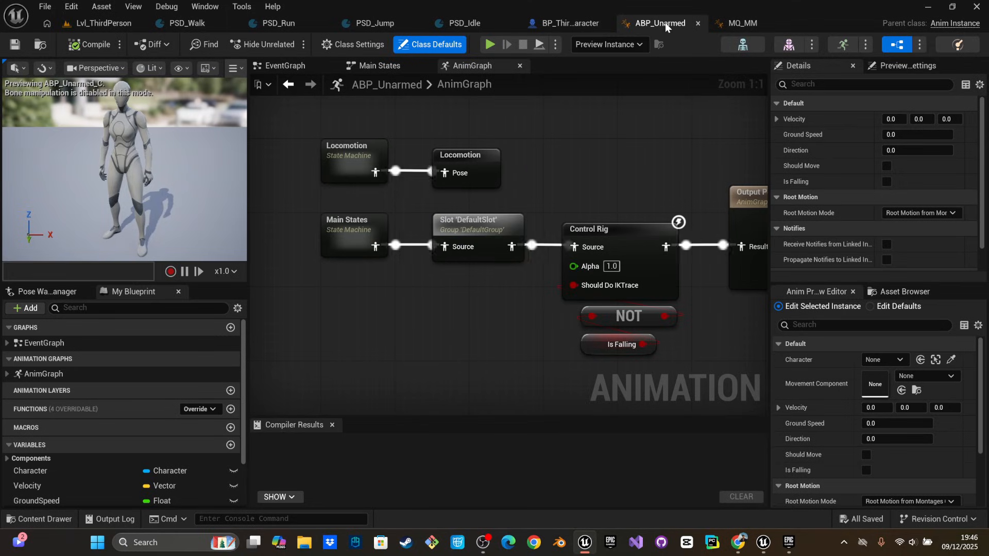
click(739, 23)
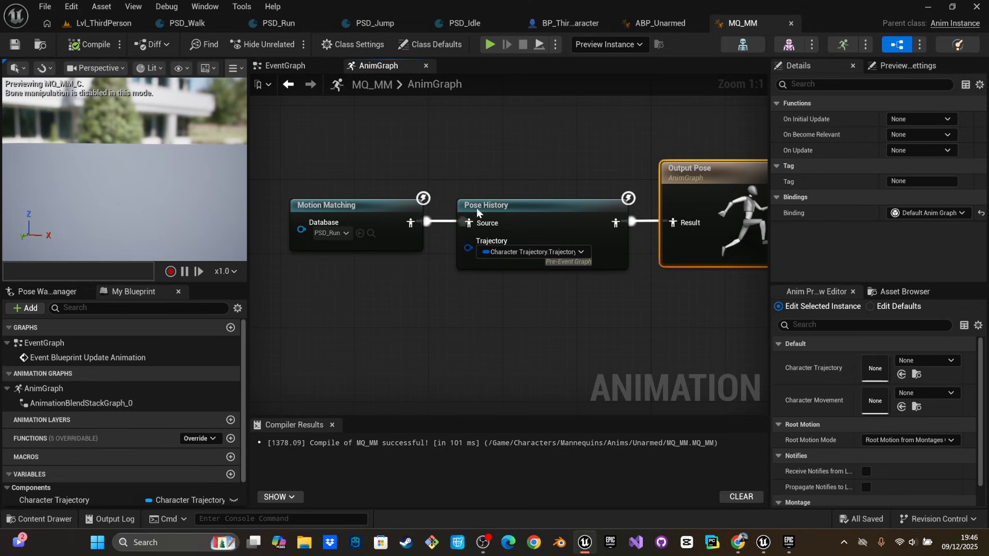
click(627, 26)
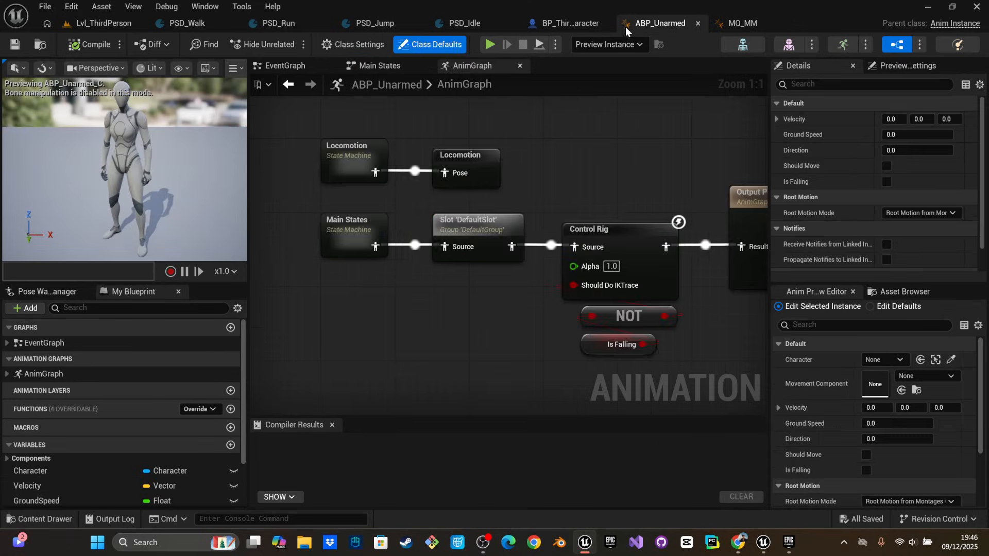
click(560, 23)
click(669, 23)
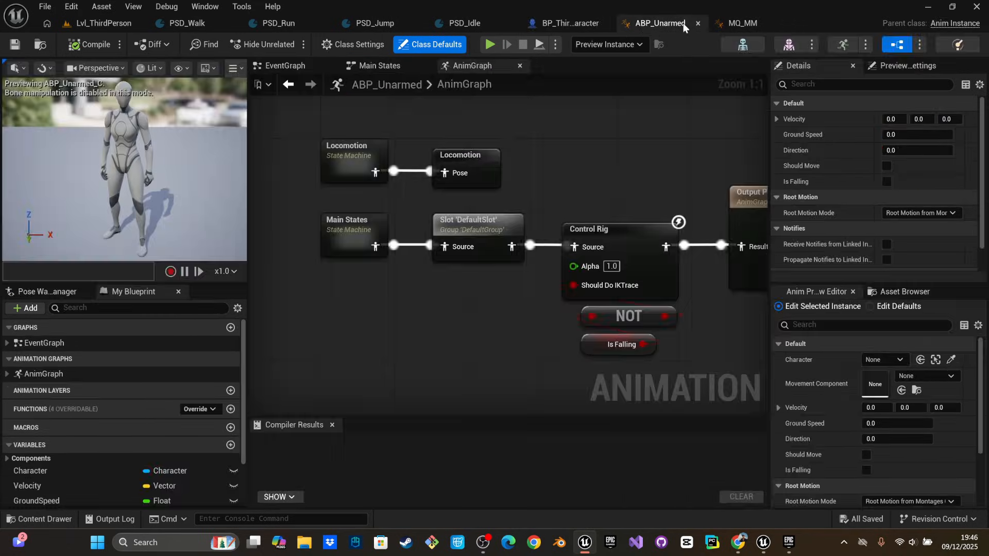
click(694, 24)
right_drag(606, 110, 548, 120)
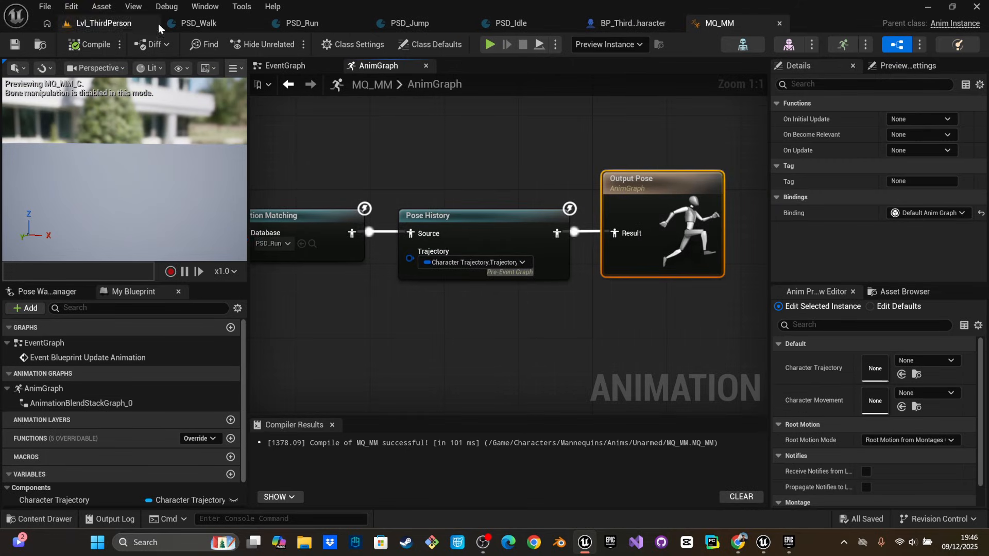
Set the Anim Class of BP_ThirdPersonCharacter's mesh to MQ_MM, and compile and save the blueprint
click(620, 22)
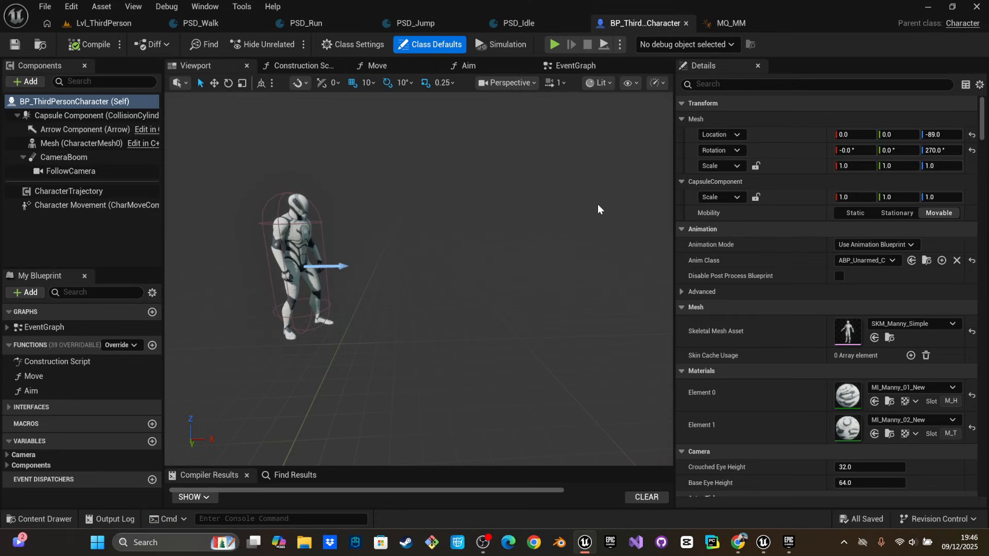
click(861, 258)
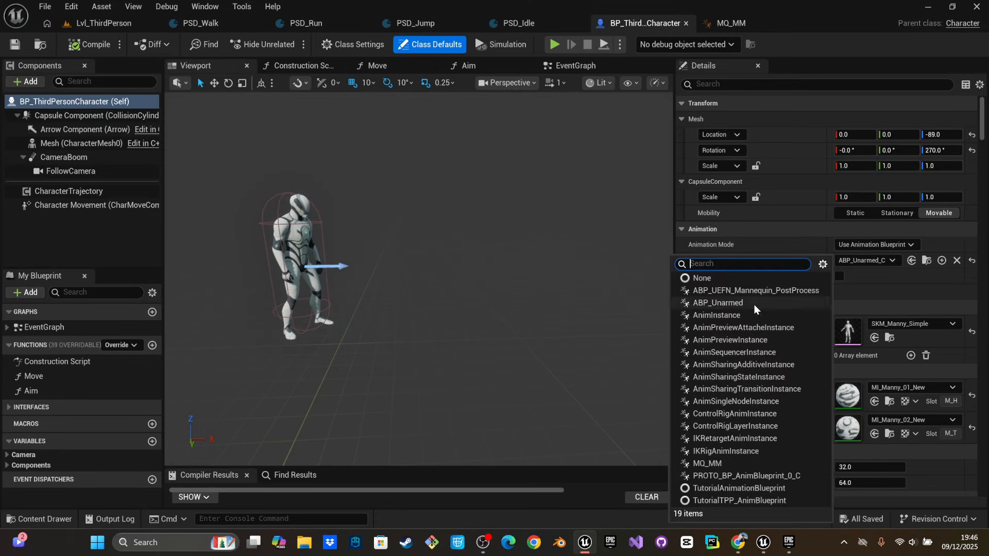
click(715, 464)
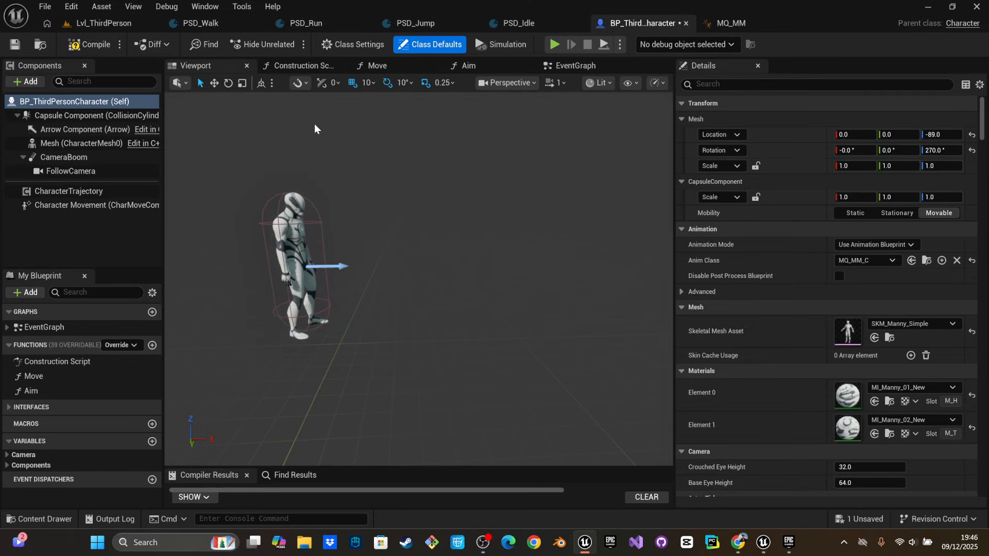
click(70, 46)
click(17, 47)
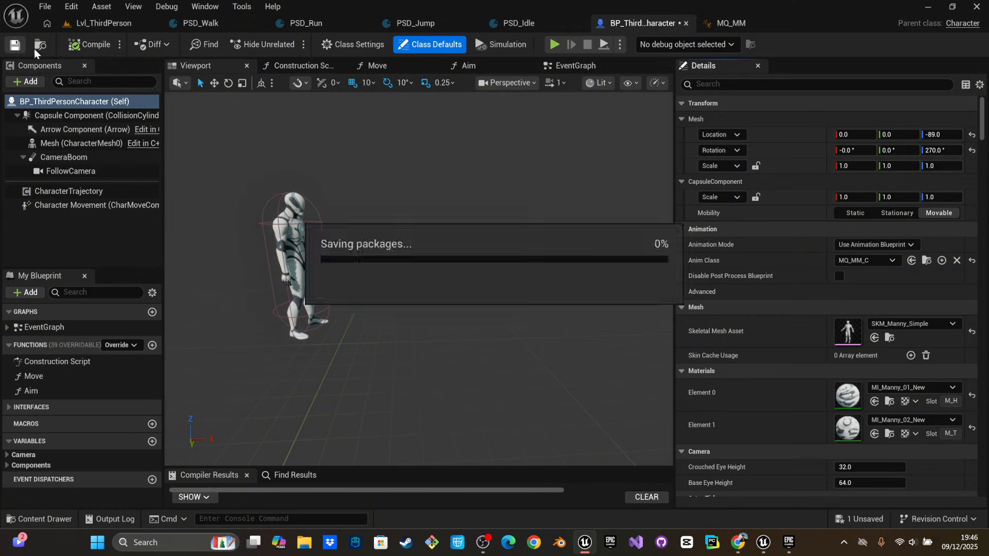
Play-test Lvl_ThirdPerson by running the character in all directions, stopping, turning and jumping to check the motion matching, and end the session
click(107, 25)
click(288, 44)
key(w)
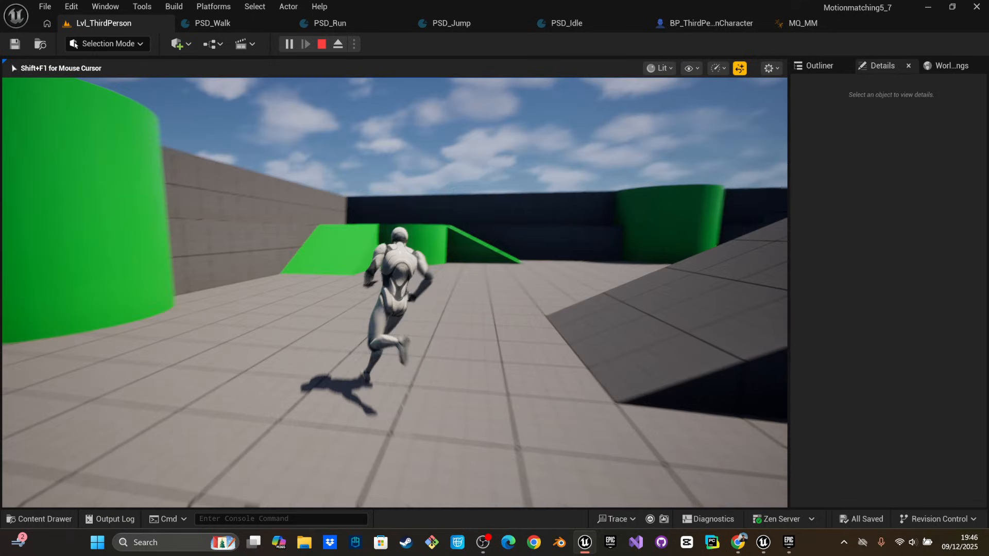
key(s)
key(a)
key(w)
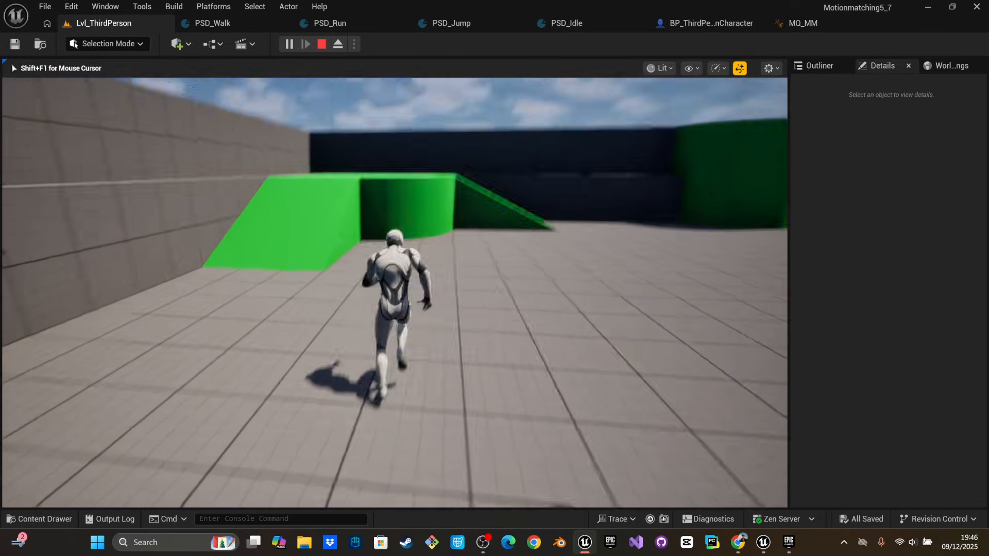
key(s)
key(w)
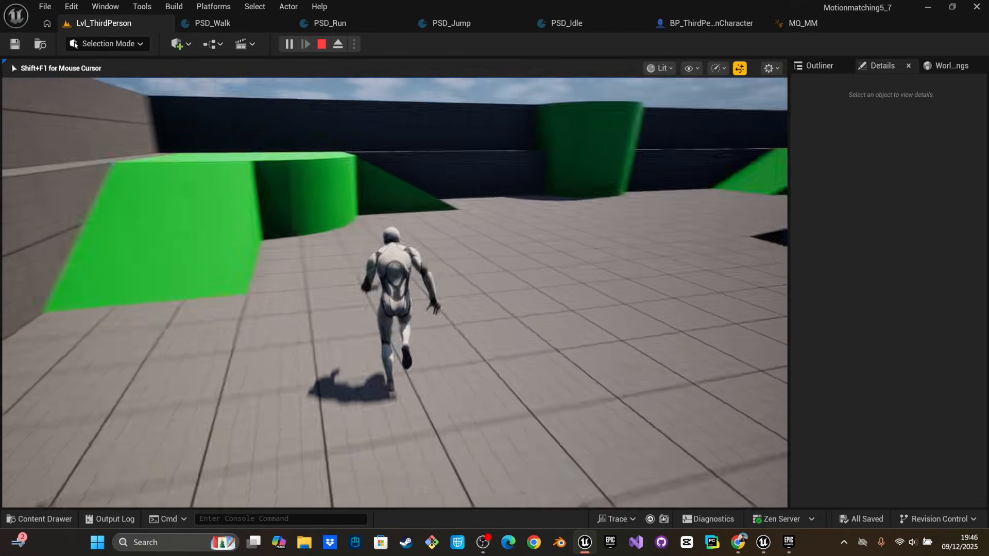
key(d)
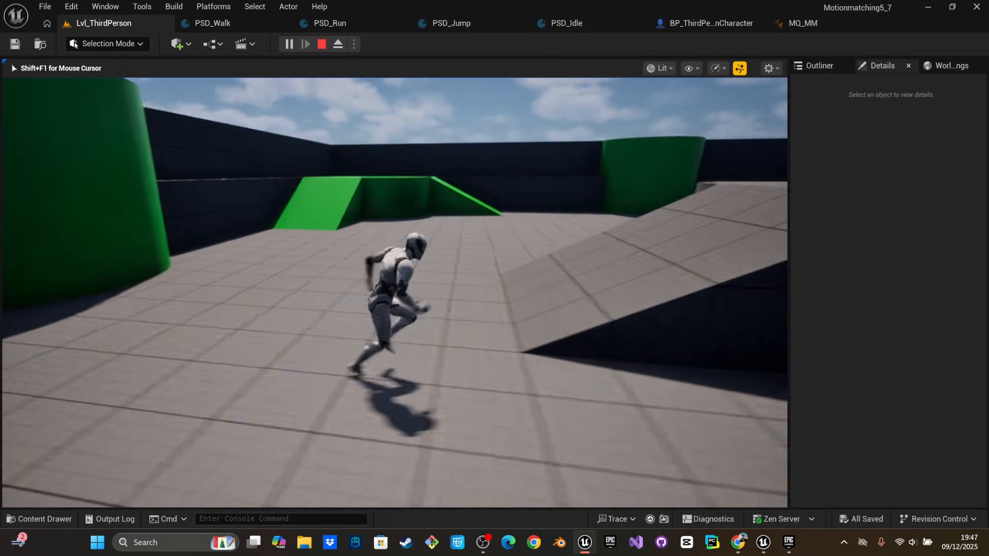
key(a)
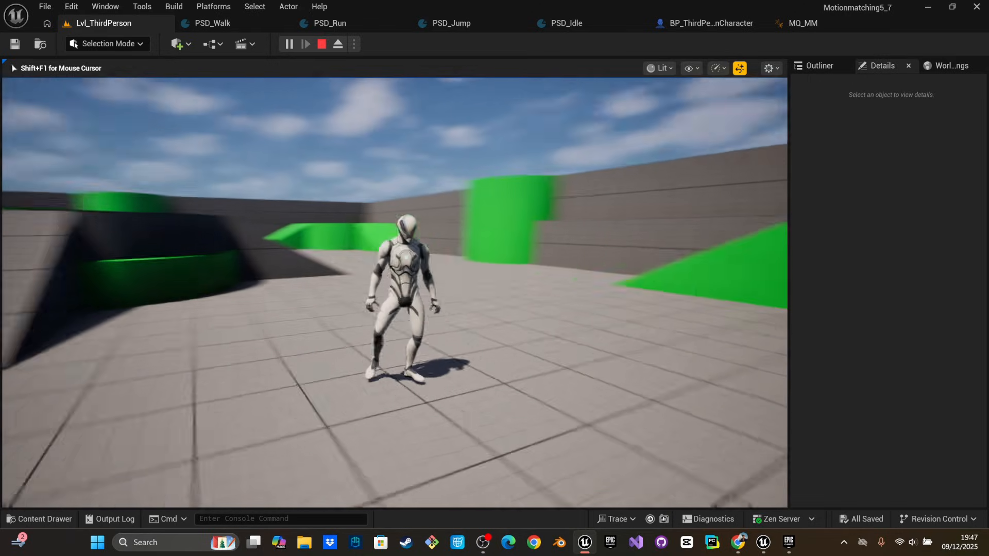
key(space)
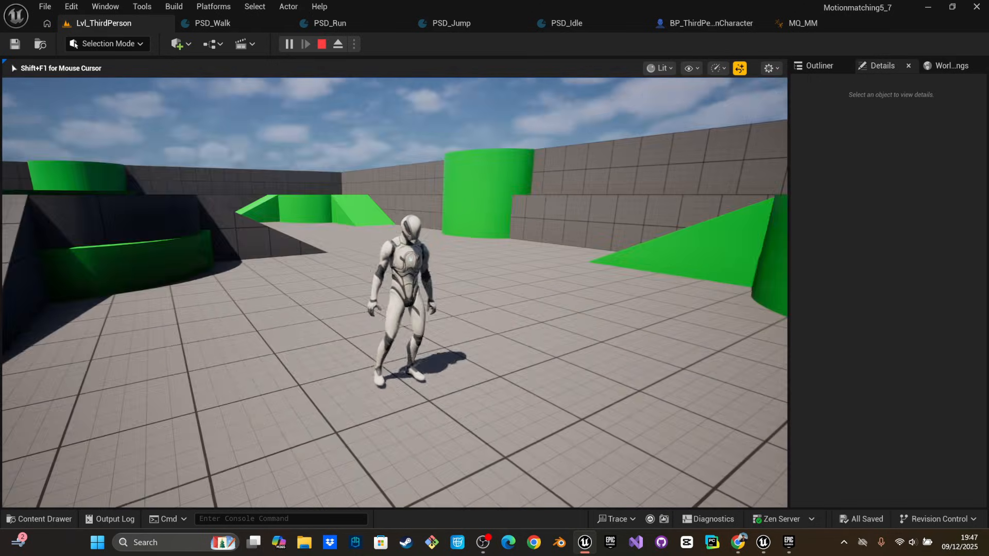
key(w)
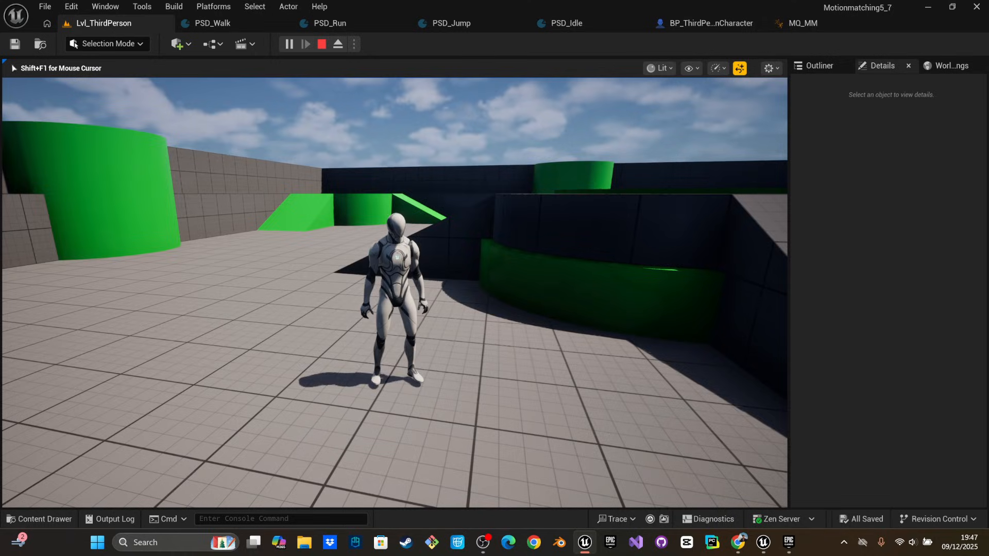
key(w)
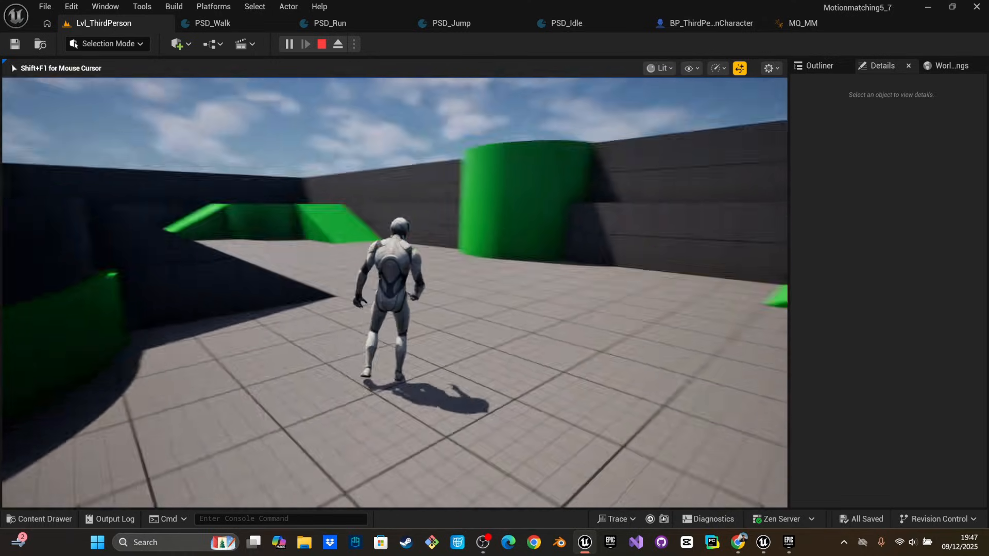
key(w)
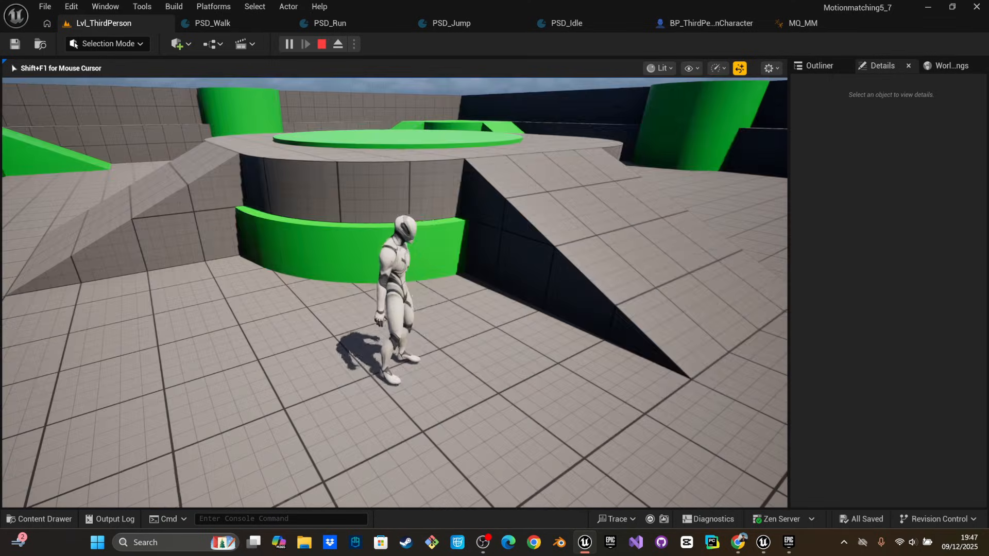
key(w)
key(Escape)
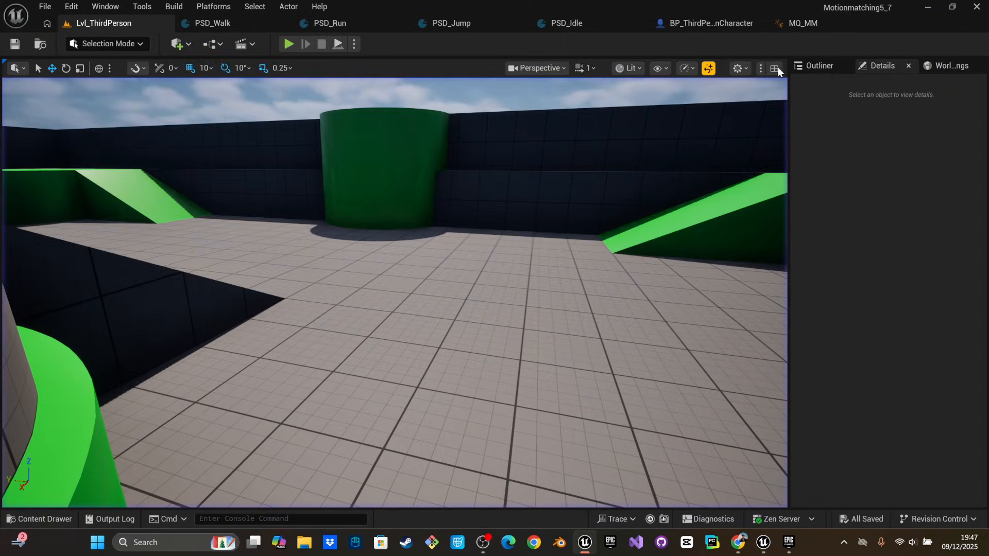
Clear the asset filter in PSD_Run, select all of its animations, and examine their poses and trajectories together in the preview
click(567, 23)
click(446, 26)
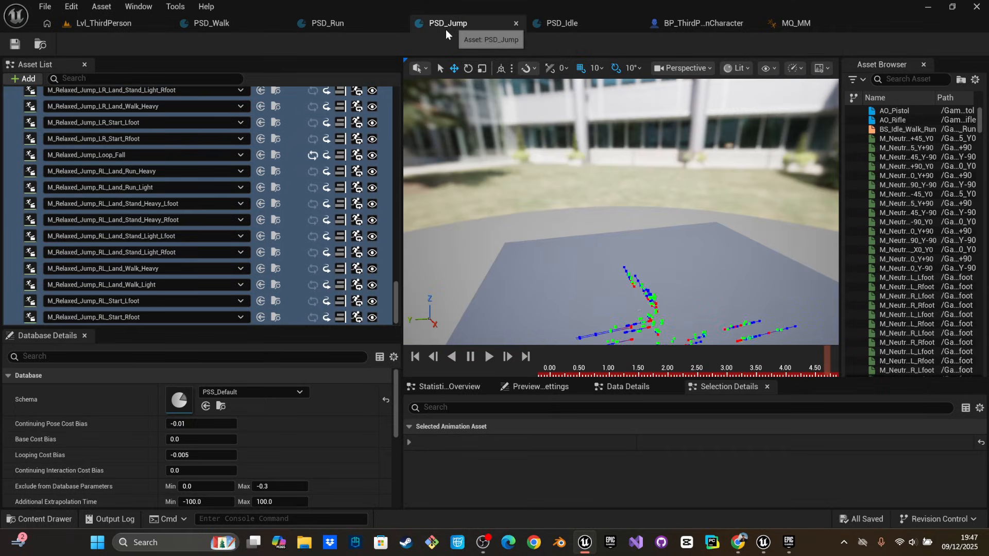
click(345, 22)
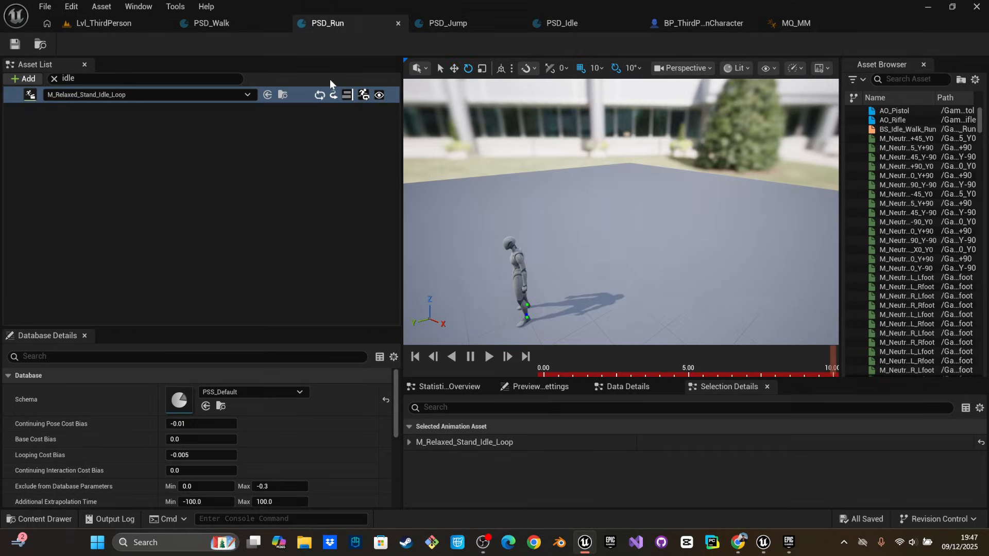
click(54, 78)
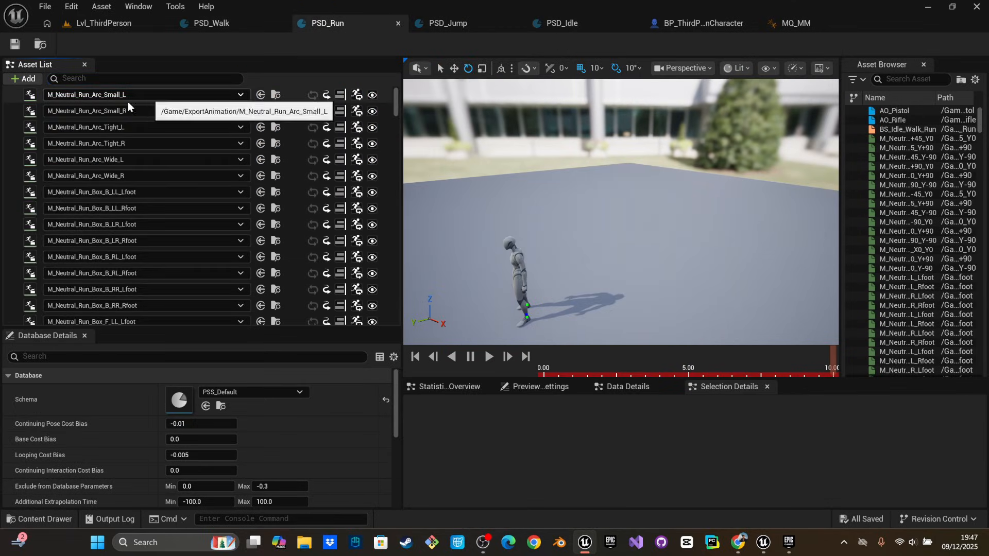
click(17, 94)
key(ctrl+a)
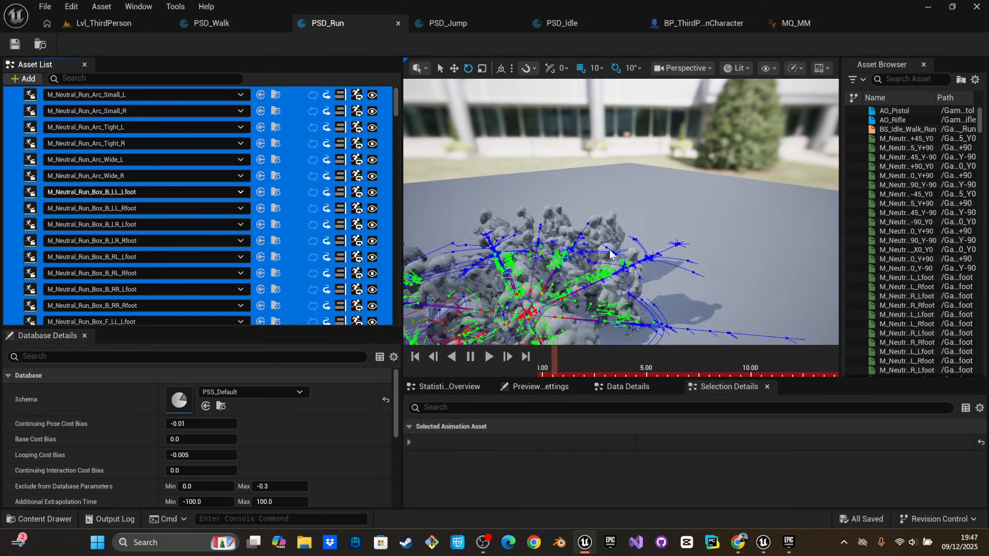
right_drag(576, 266, 578, 293)
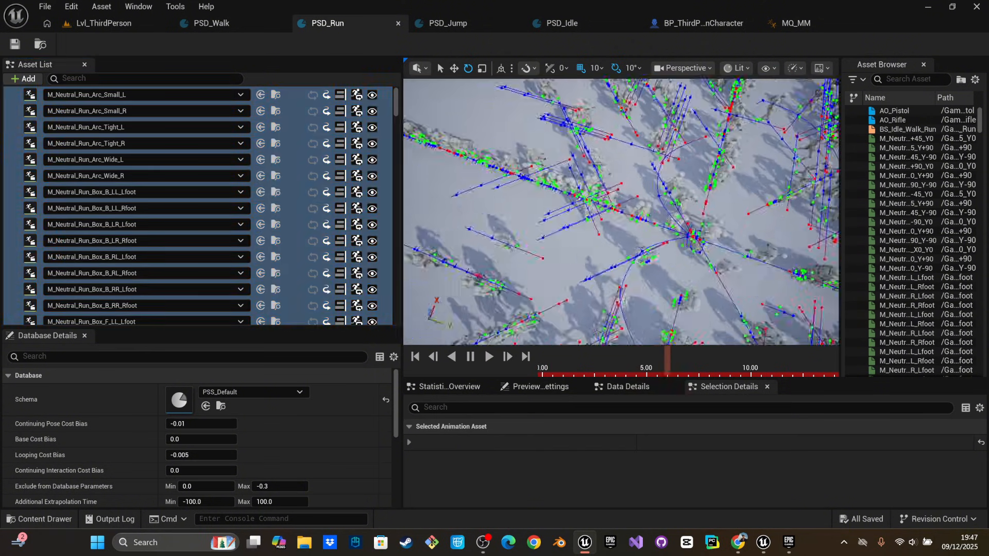
right_drag(577, 265, 649, 262)
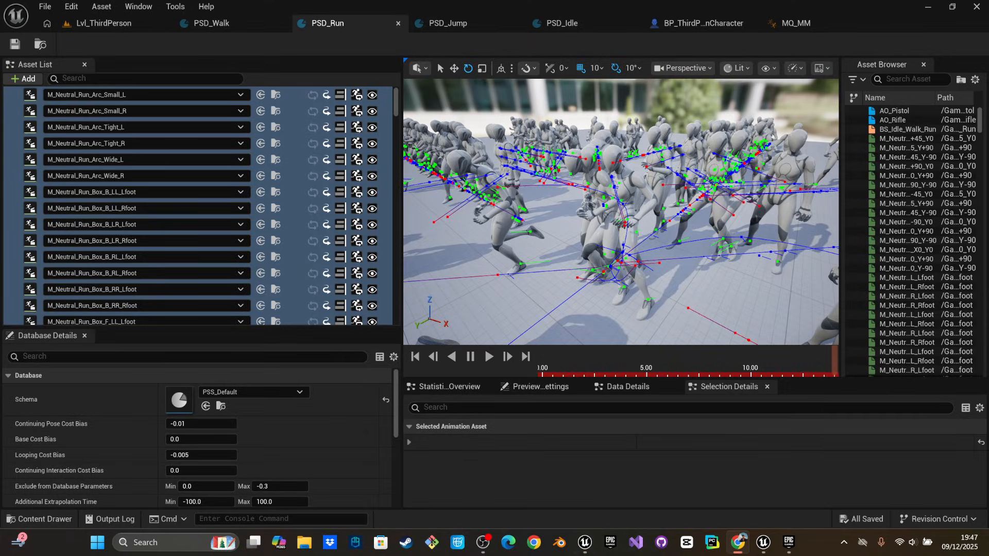
Turn on trajectory debug drawing in Lvl_ThirdPerson with the console command a.CharacterTrajectory.Debug 1
click(206, 23)
click(104, 25)
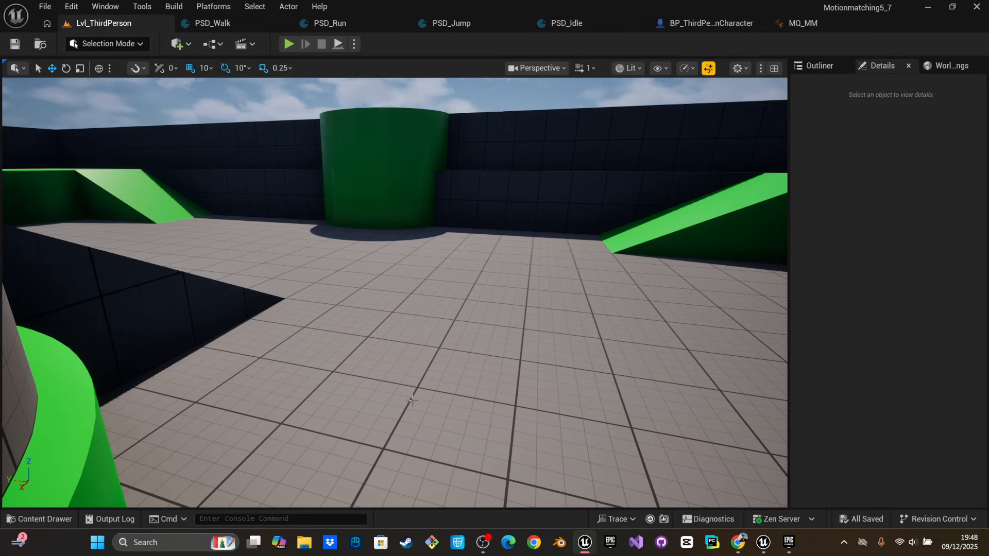
right_drag(411, 399, 392, 474)
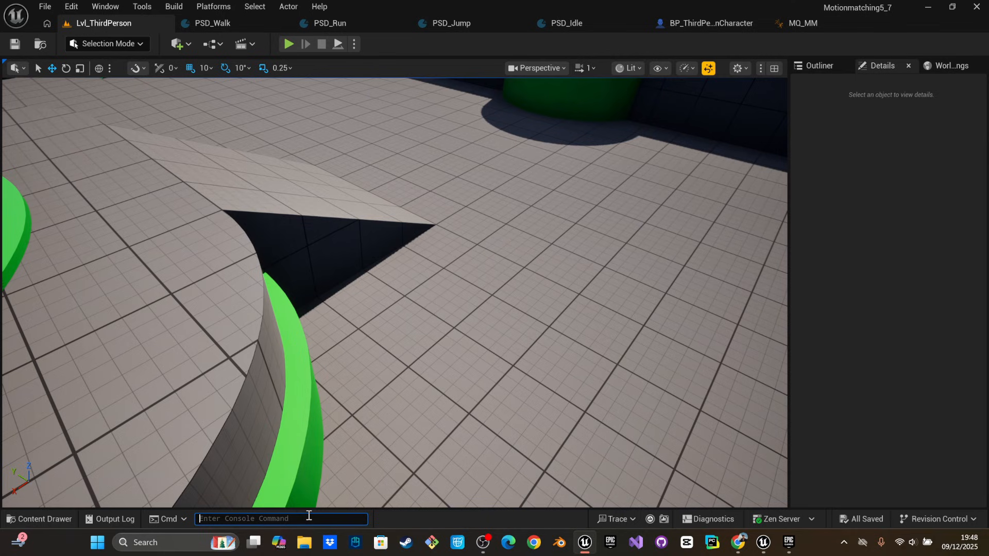
text(chara)
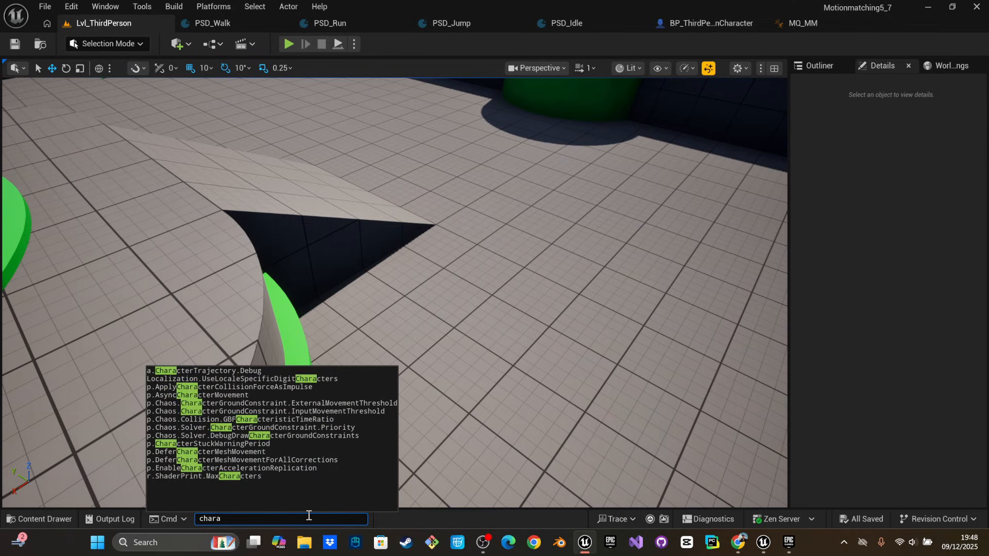
click(278, 370)
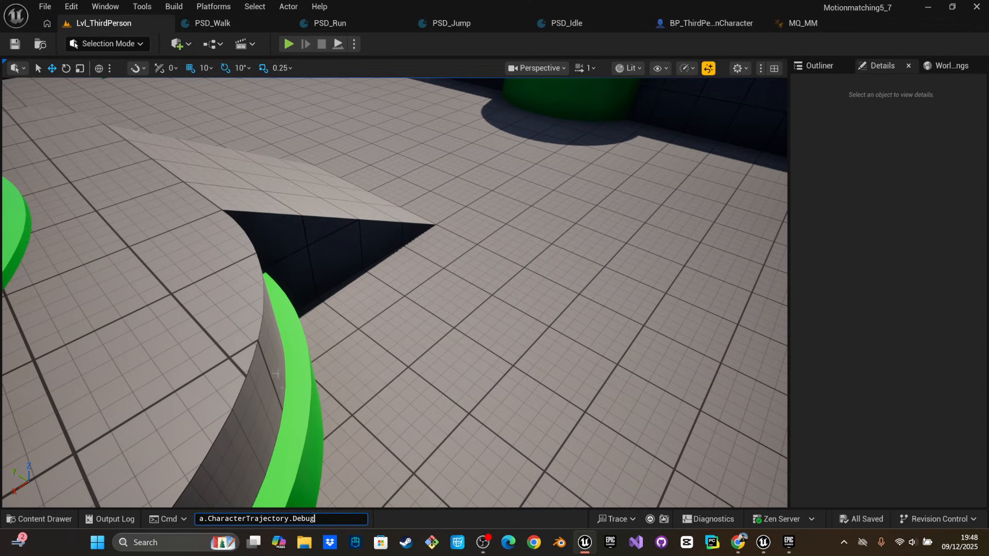
text(1)
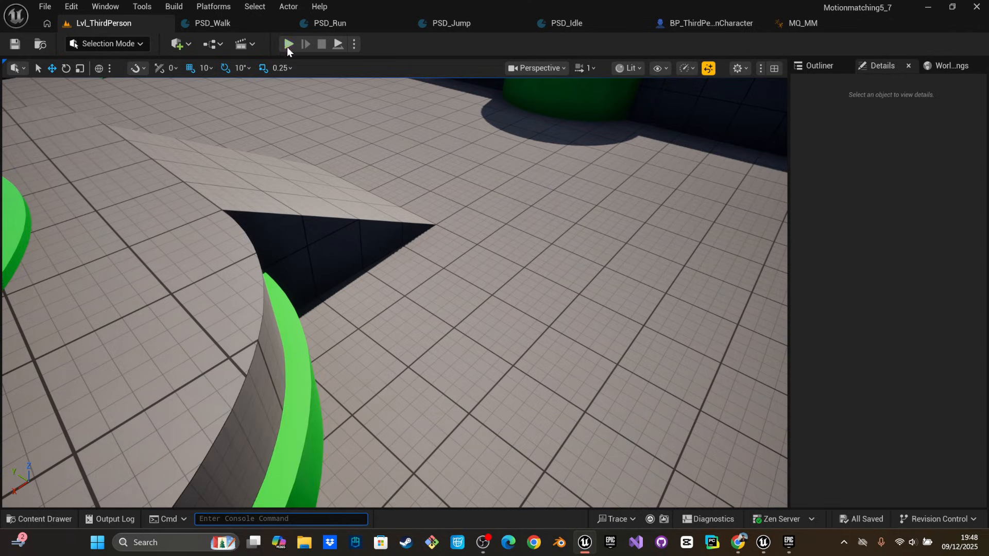
Play-test the level by running the character forward to view its drawn trajectory, and end the session
click(287, 45)
key(w)
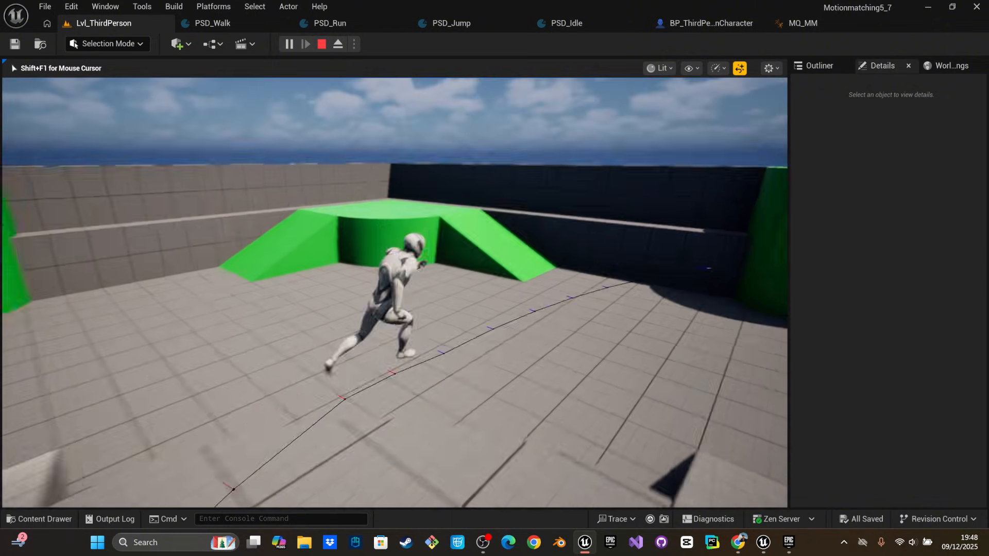
key(w)
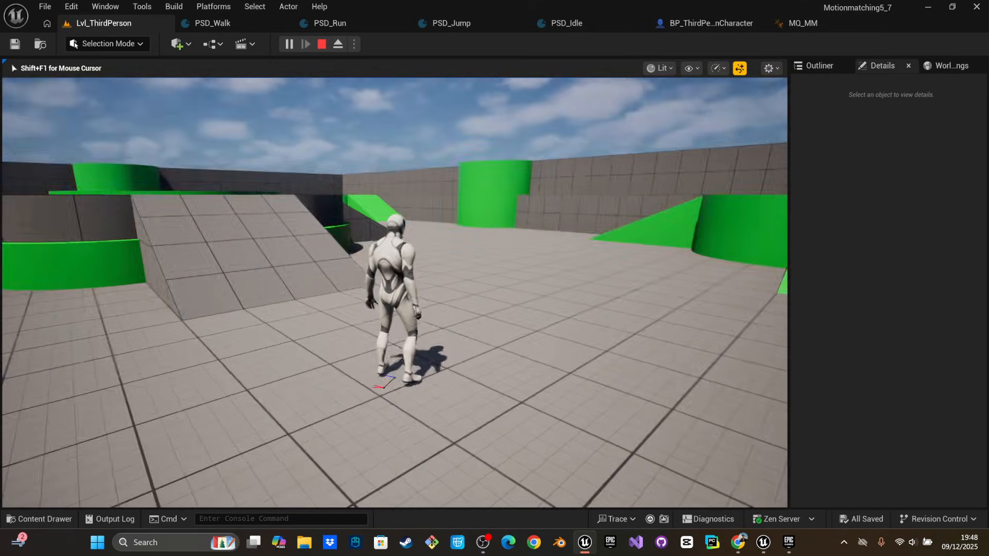
key(Escape)
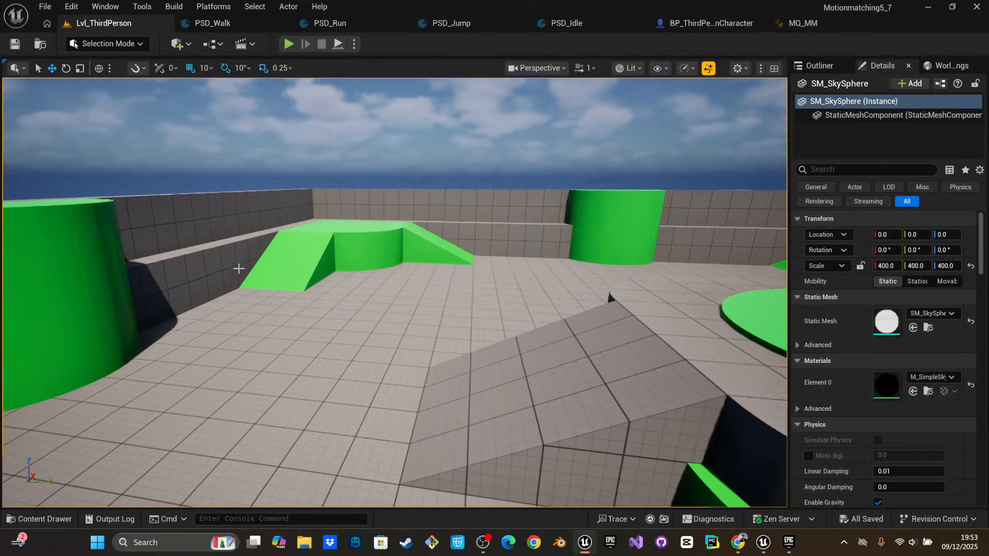
Play-test again with abrupt forward, backward and sideways direction changes to examine how the trajectory and poses respond, and end the session
key(alt+p)
key(w)
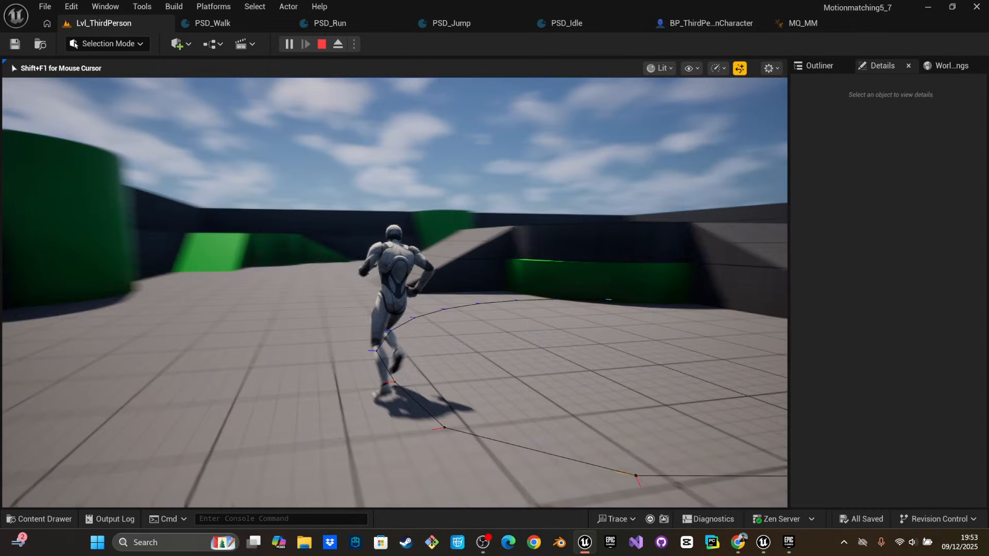
key(a)
key(d)
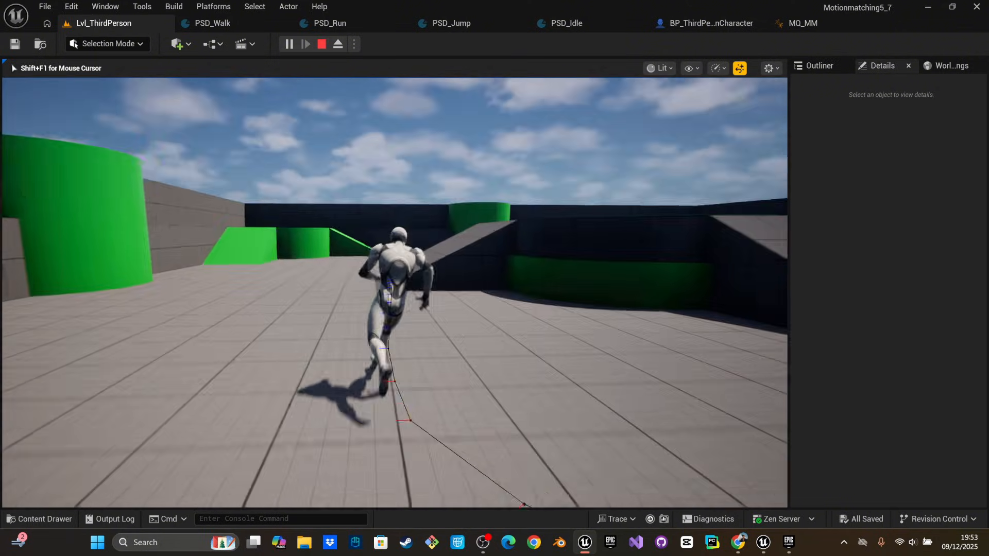
key(s)
key(w)
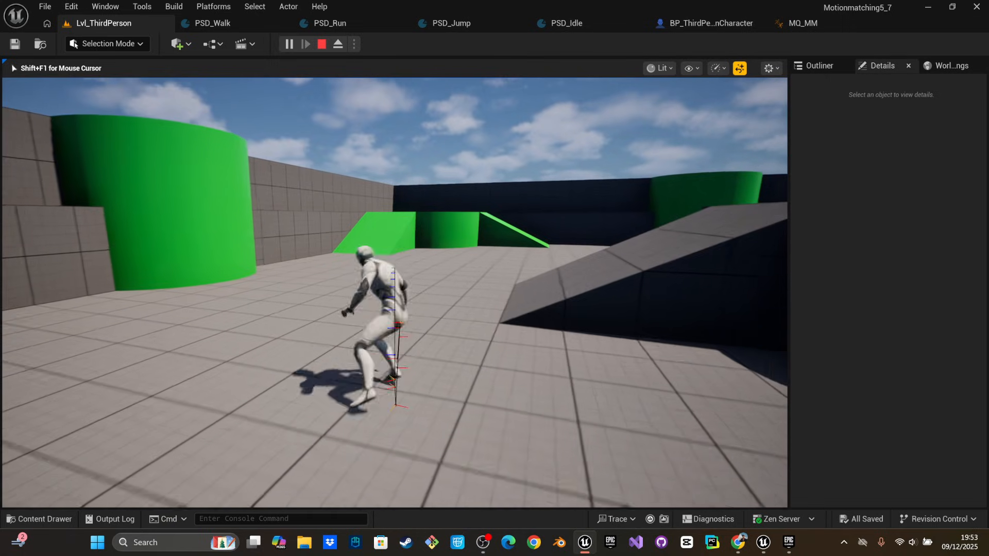
key(d)
key(a)
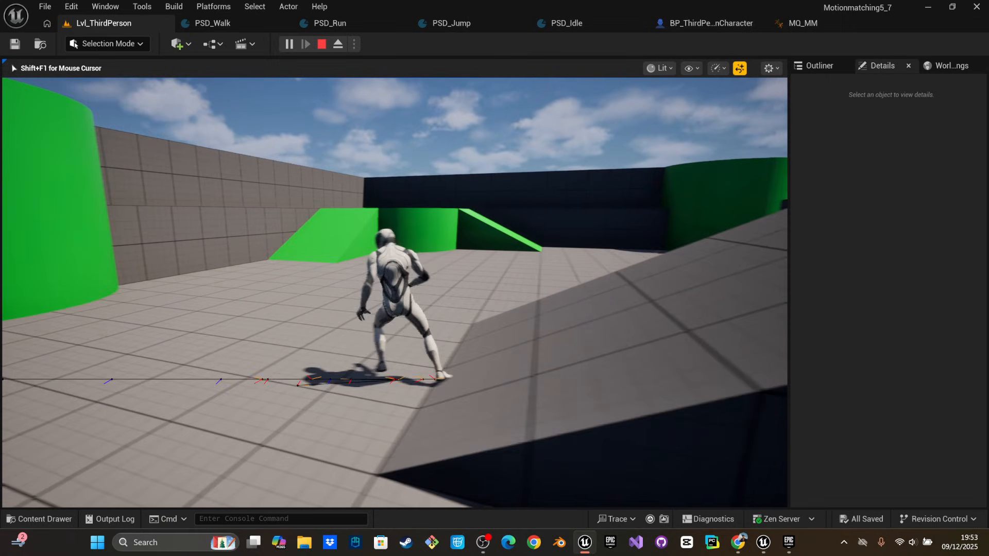
key(Escape)
click(161, 101)
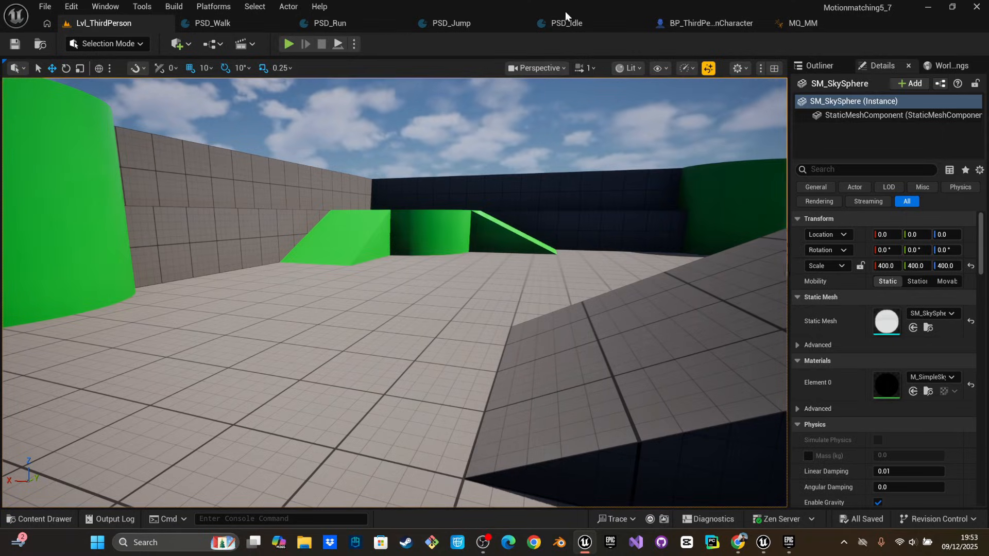
In MQ_MM's event graph, add a Velocity getter fed by the Character Movement reference
click(682, 25)
click(726, 24)
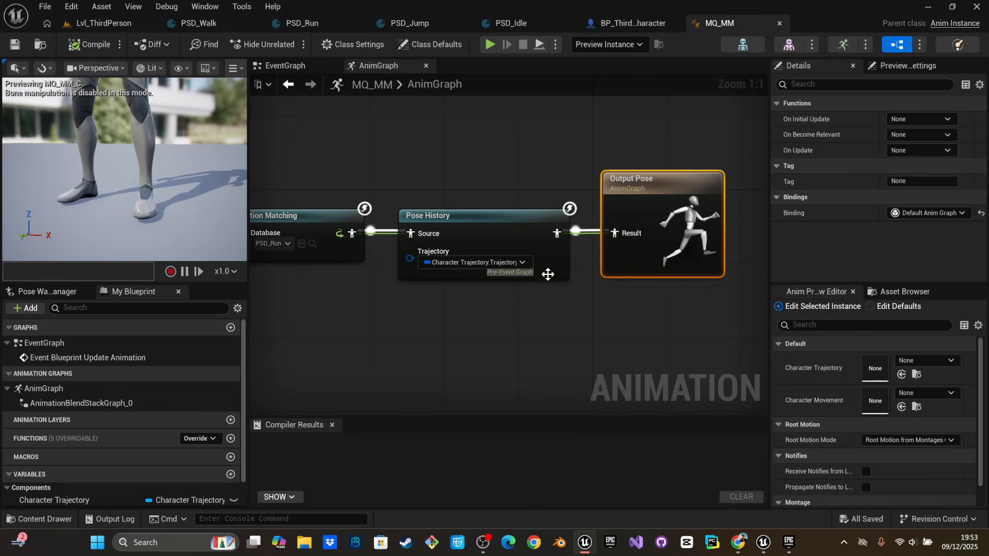
click(289, 64)
right_drag(384, 165, 253, 169)
right_drag(595, 254, 448, 261)
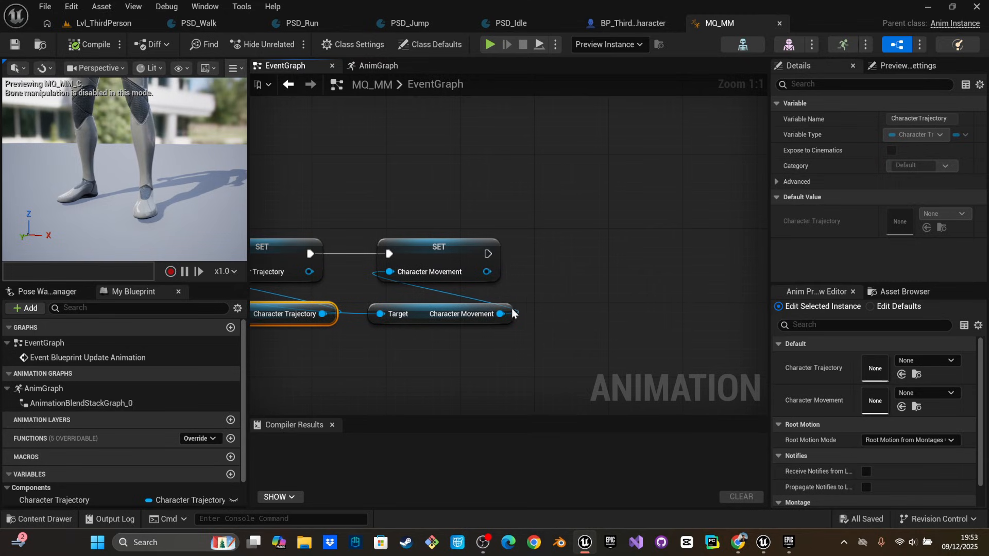
drag(507, 314, 579, 335)
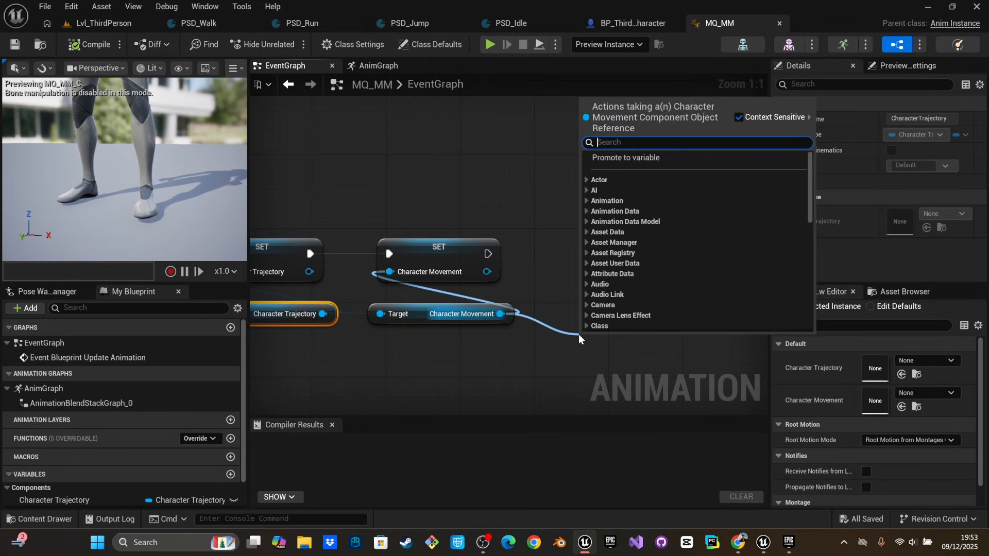
text(get vel)
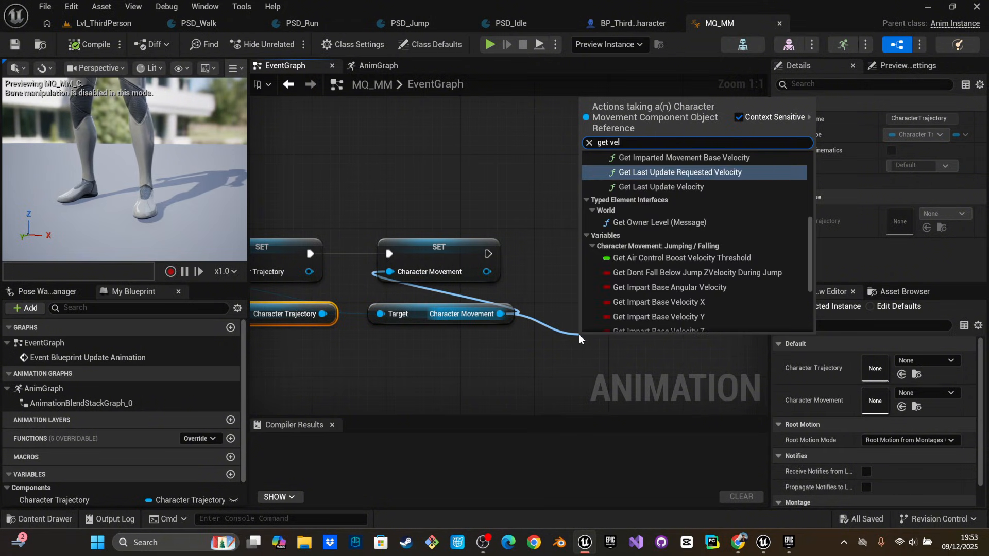
text(ocit)
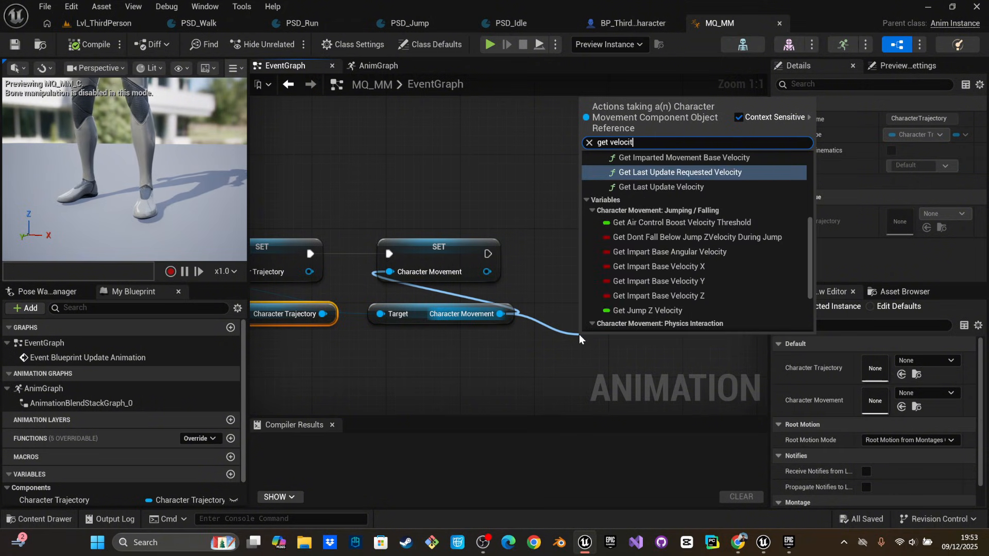
text(y)
key(Return)
Add a Vector Length node that takes the Velocity output
drag(620, 335, 582, 375)
text(vector e)
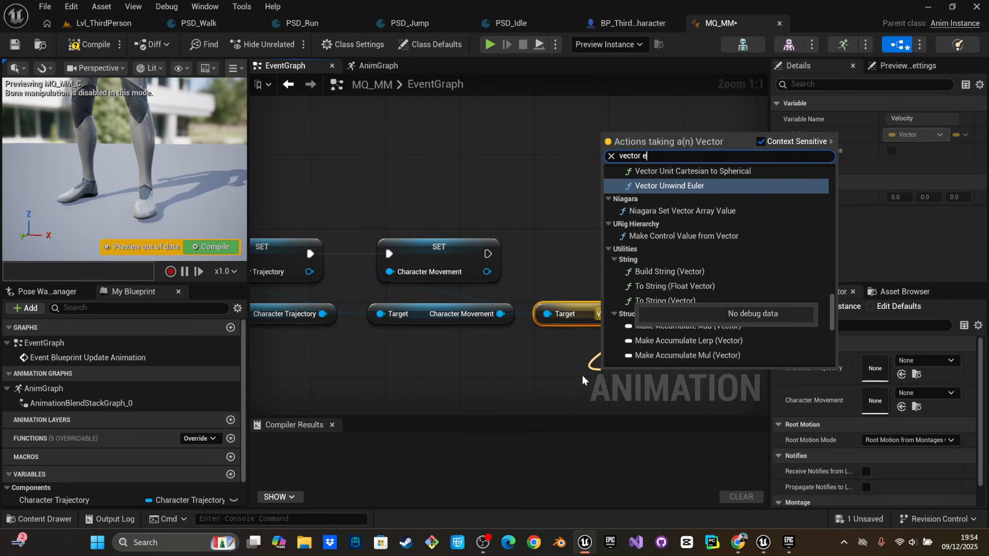
key(BackSpace)
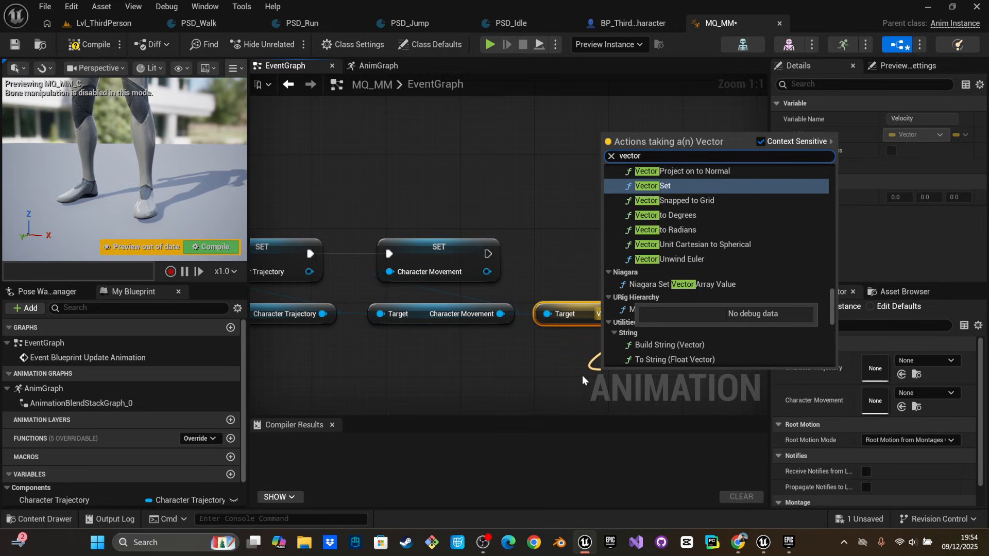
text(len)
key(Return)
Promote the Vector Length result to a variable named "current speed" and execute its Set node after the Character Movement one
drag(633, 355, 635, 267)
click(666, 295)
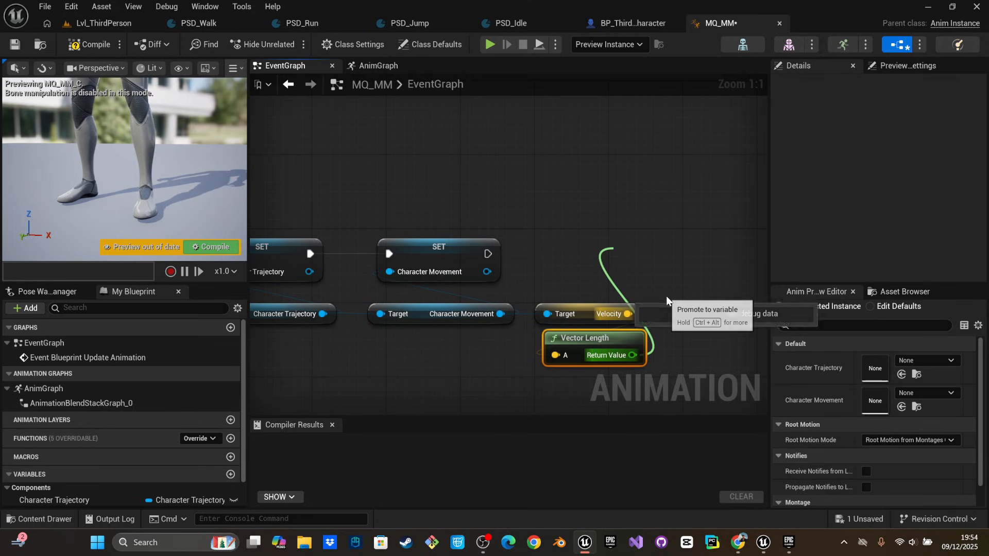
key(alt+Tab)
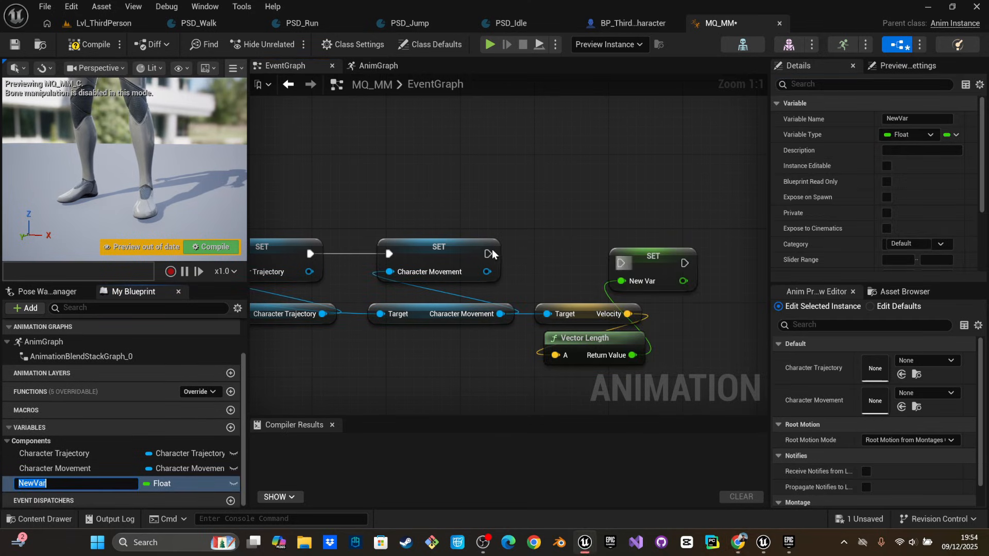
drag(621, 263, 492, 251)
drag(638, 262, 638, 253)
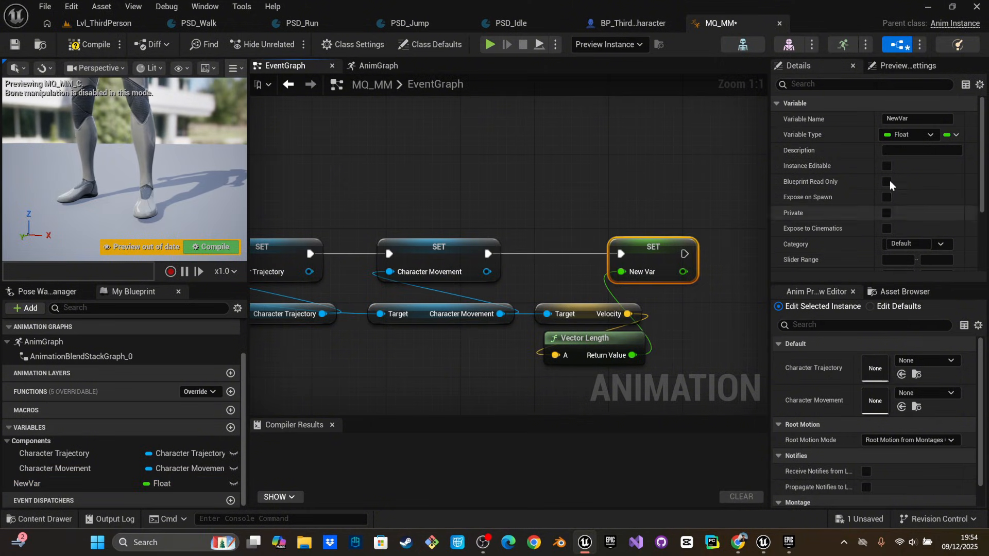
double_click(917, 122)
text(current speed)
key(Return)
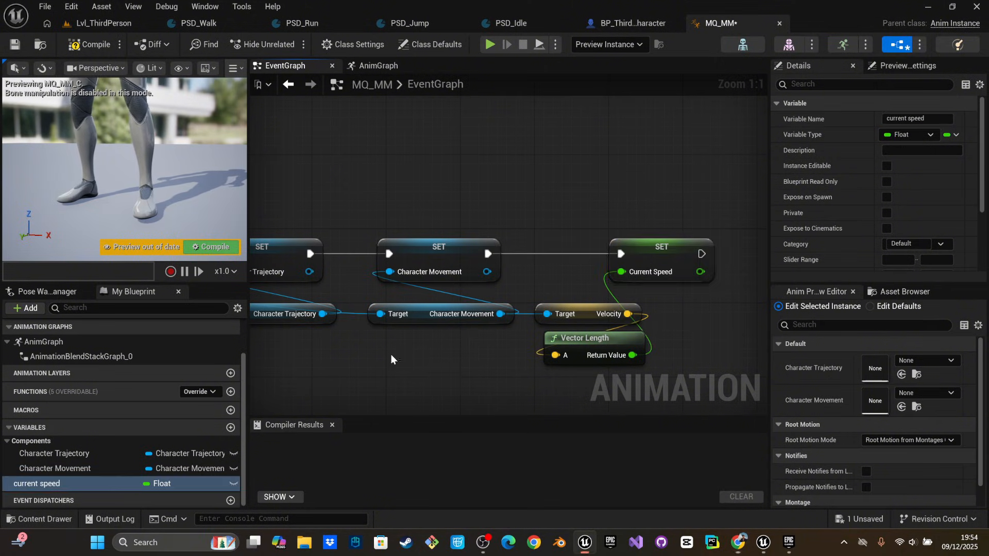
Add an Is Falling check targeting the Character Movement reference
right_drag(453, 369, 310, 350)
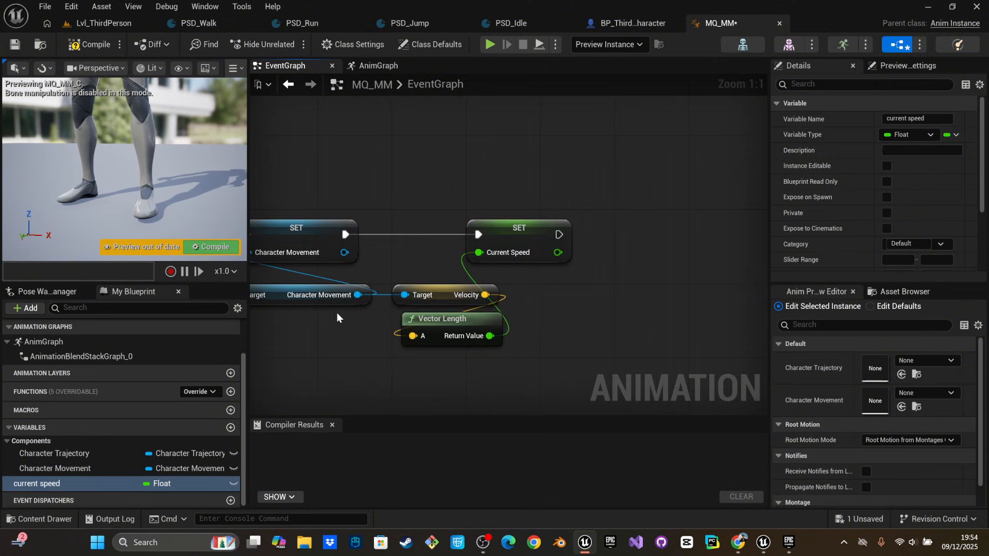
drag(357, 294, 576, 321)
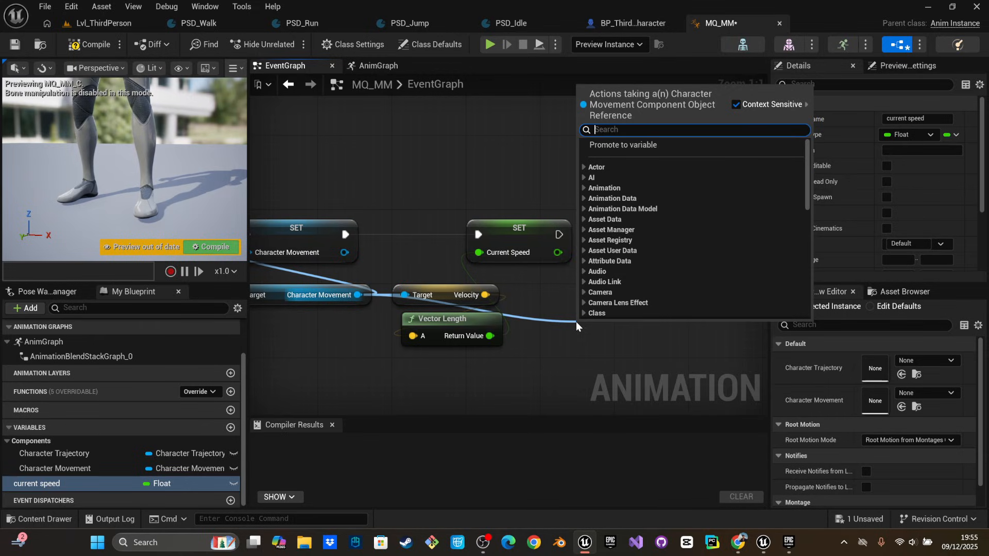
text(is fall)
click(631, 177)
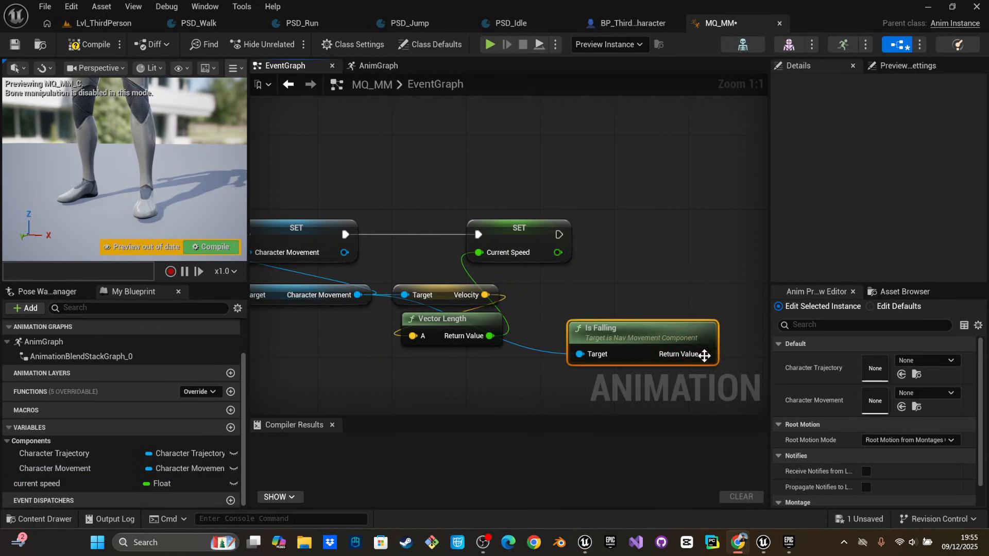
Promote the Is Falling result to a Boolean variable and connect its Set node after the Current Speed one
drag(704, 353, 713, 387)
click(751, 201)
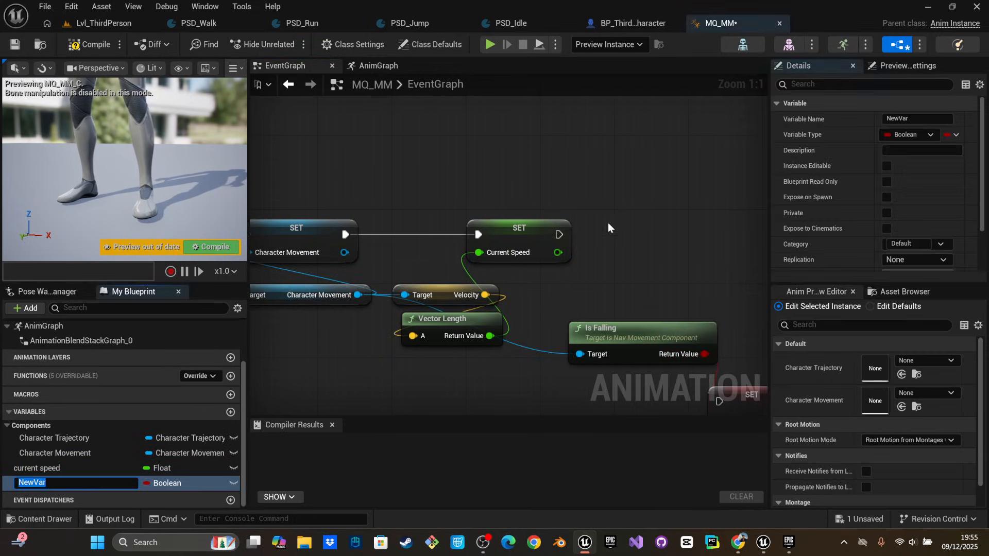
right_drag(608, 223, 471, 258)
right_drag(545, 273, 542, 156)
drag(579, 332, 597, 173)
click(508, 164)
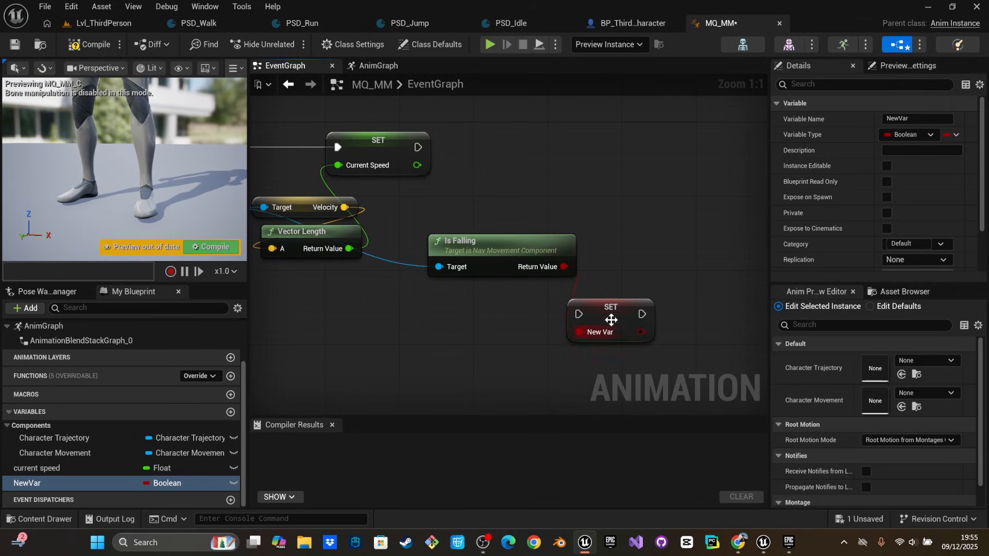
drag(593, 307, 573, 134)
drag(417, 147, 560, 148)
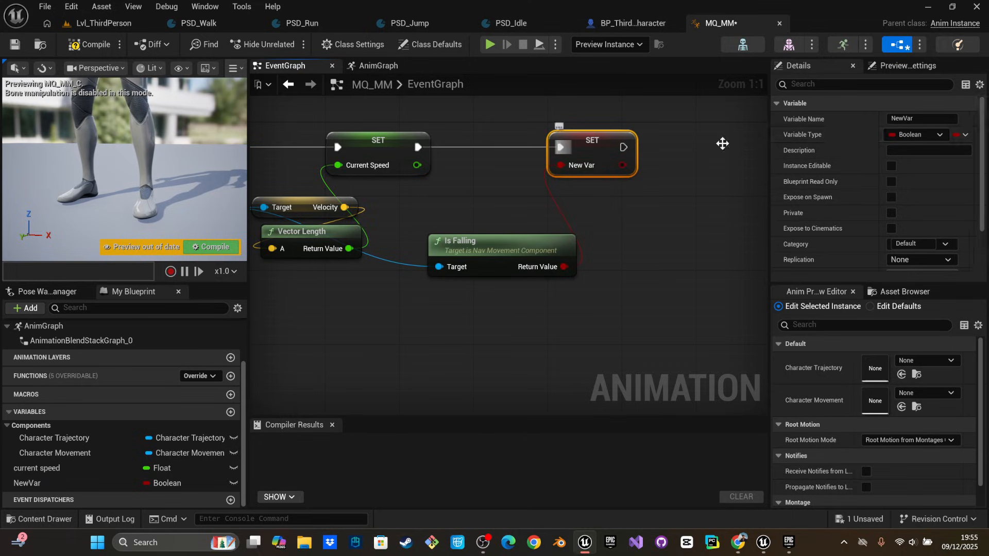
Rename the new Boolean variable "is falling" and align the Is Falling node beneath its Set node
click(913, 118)
click(914, 117)
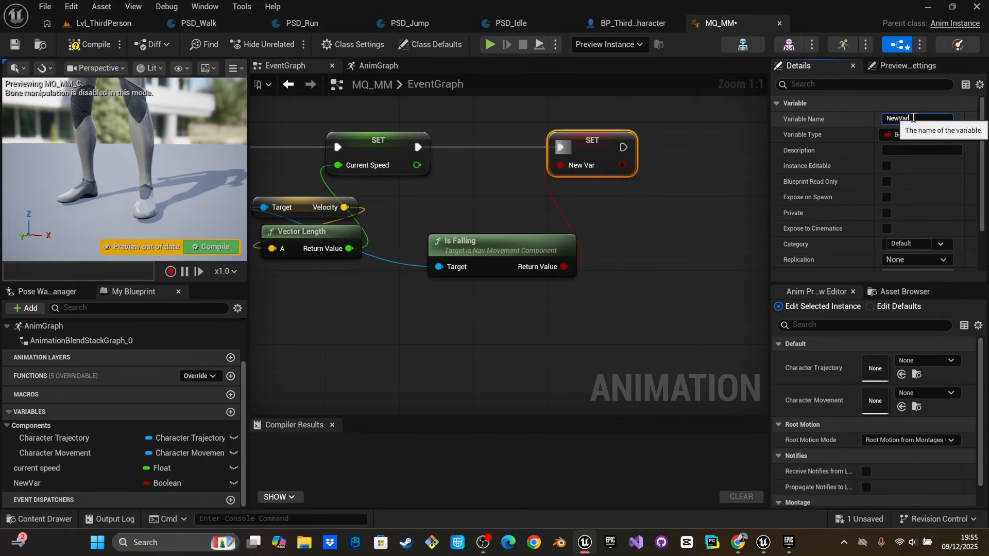
key(ctrl+a)
text(is falling)
key(Return)
click(496, 242)
drag(495, 242, 486, 232)
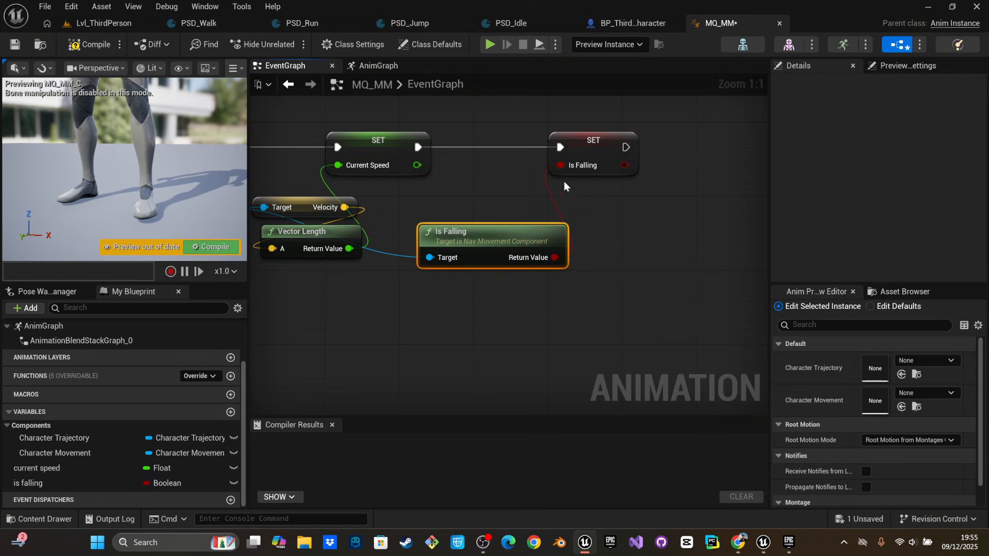
Start creating a Chooser Table asset in the Content > MotionMatching folder, clearing the leftover asset search
key(ctrl+space)
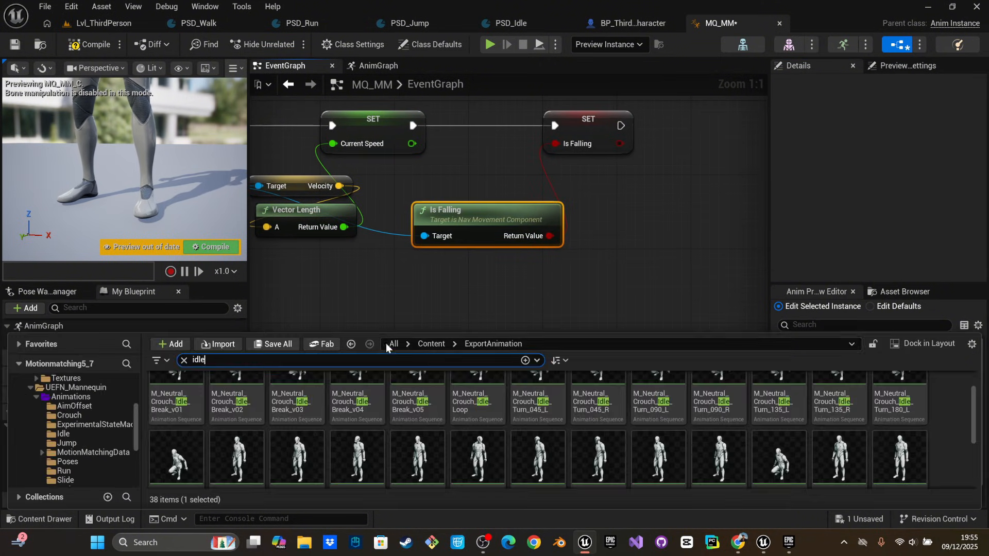
click(430, 343)
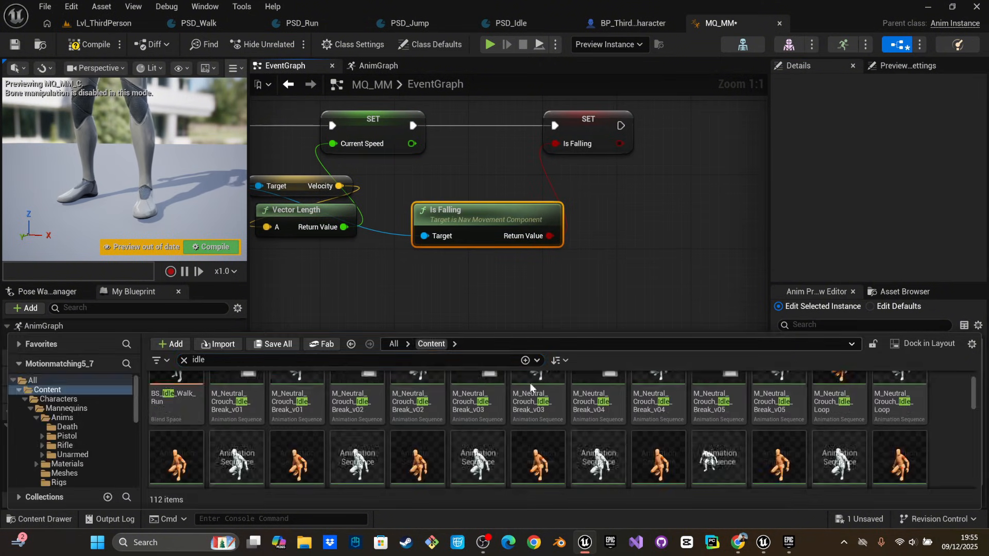
click(183, 360)
double_click(477, 407)
right_click(496, 410)
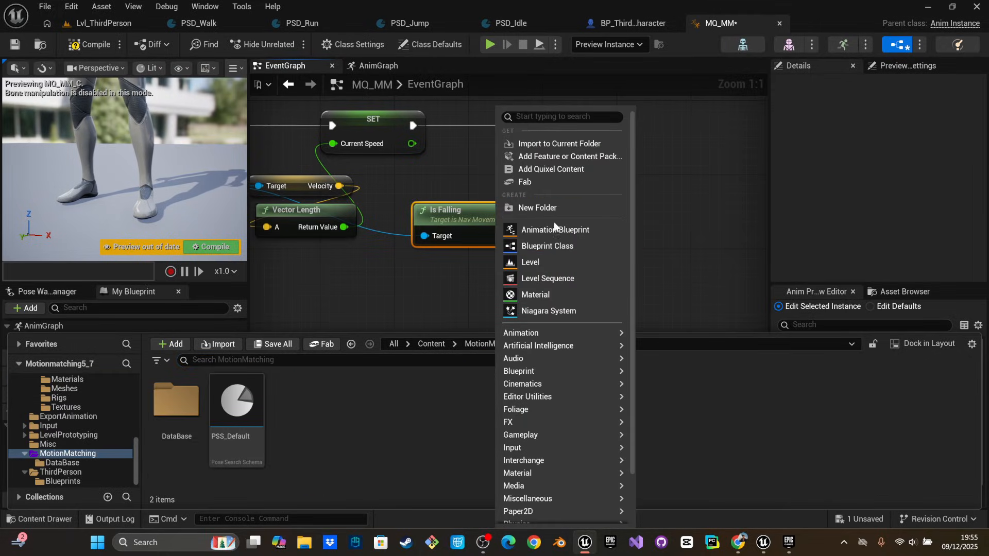
click(554, 117)
text(q)
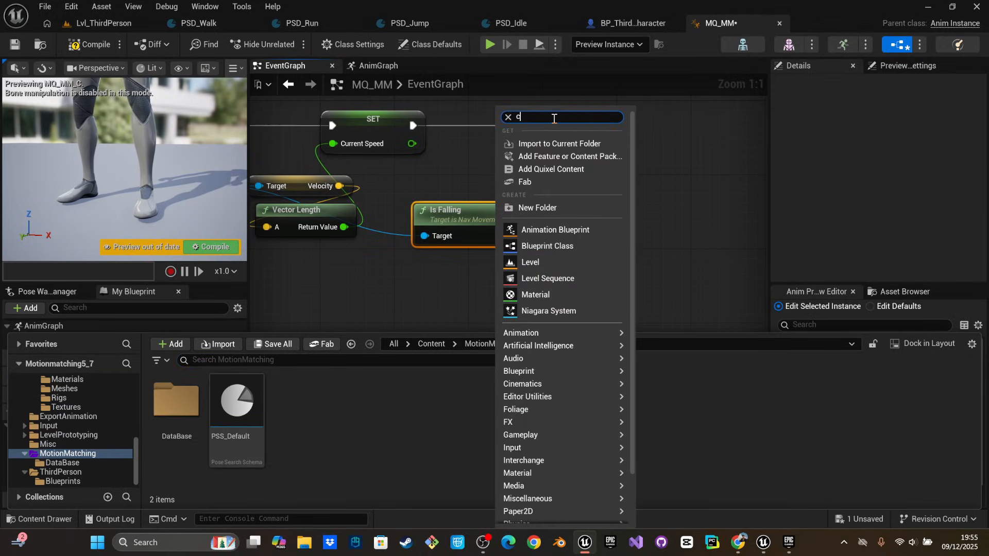
text(hoo)
click(539, 163)
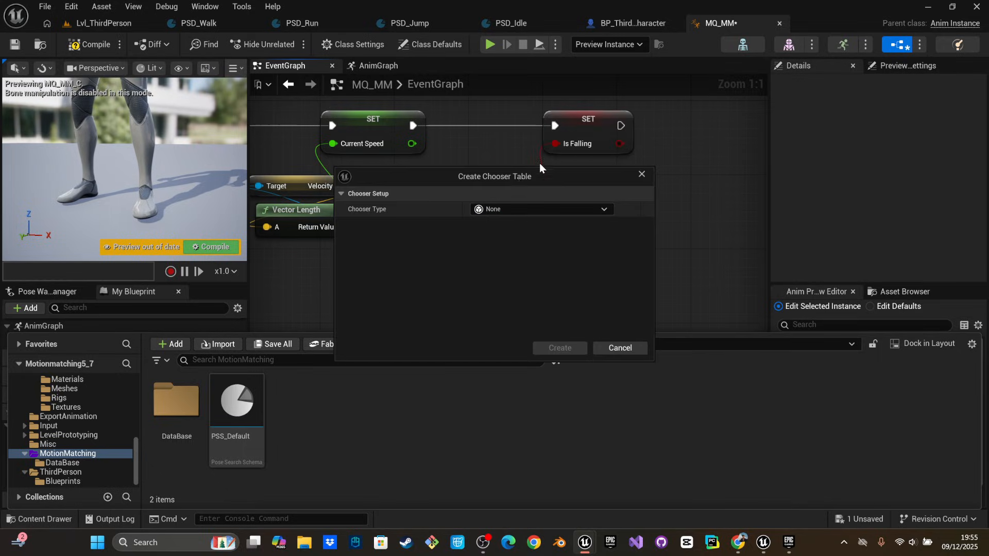
Create the table as a Generic Chooser with result type Object Of Type and result class PoseSearchDatabase
click(489, 209)
click(515, 248)
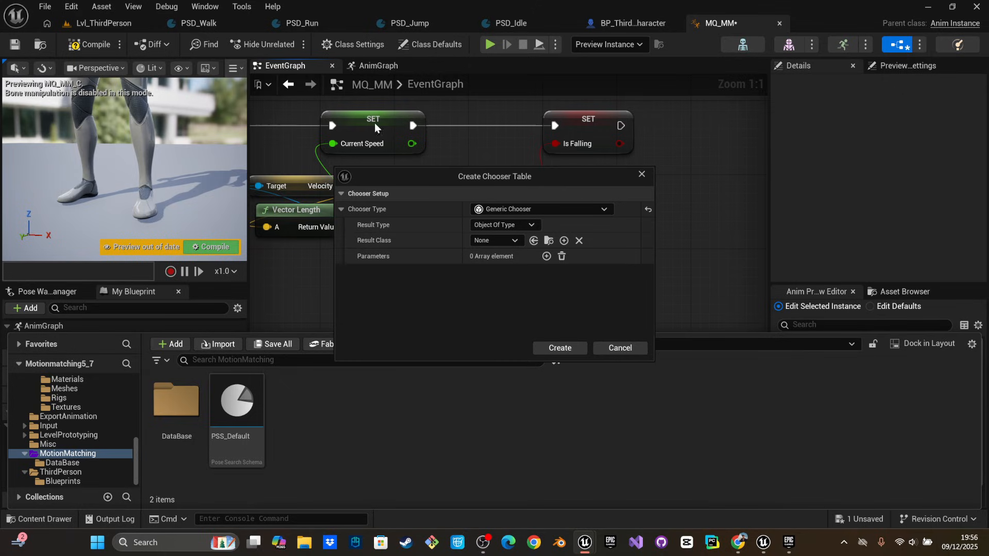
click(511, 226)
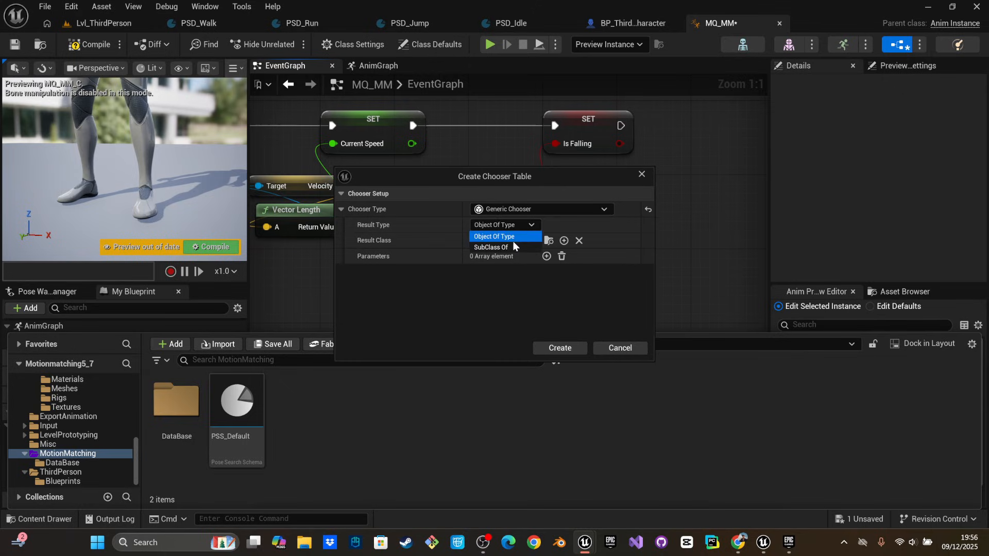
click(513, 236)
click(515, 240)
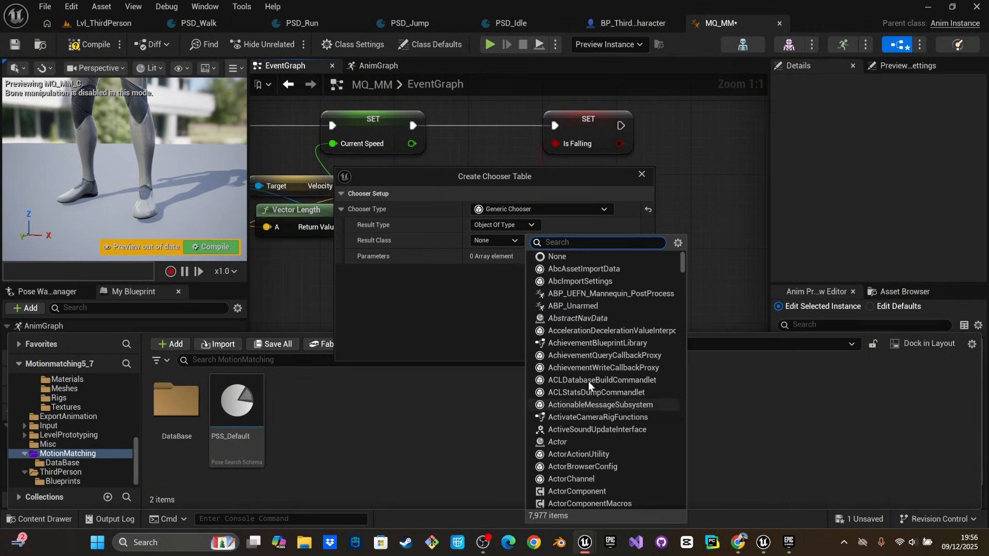
scroll(598, 400, down, 3)
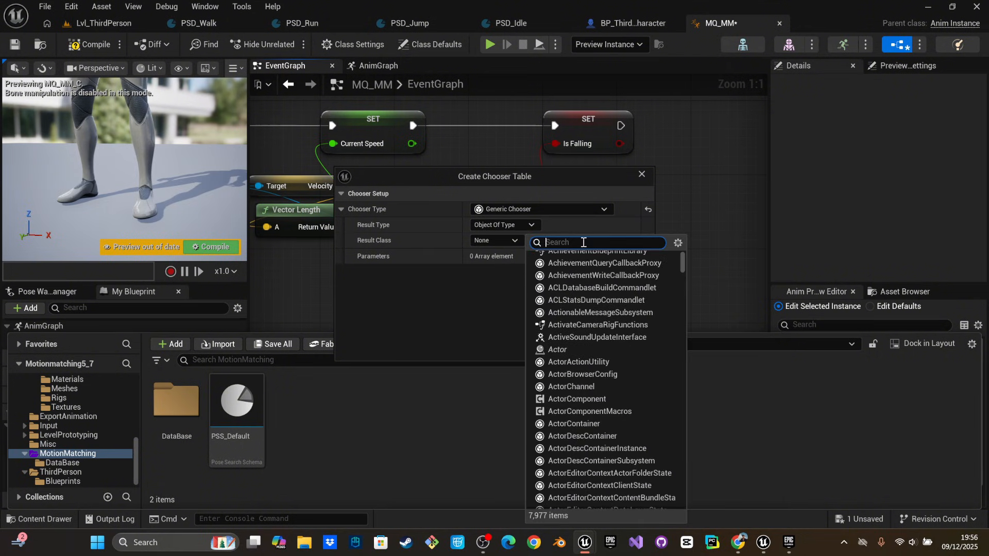
text(pose)
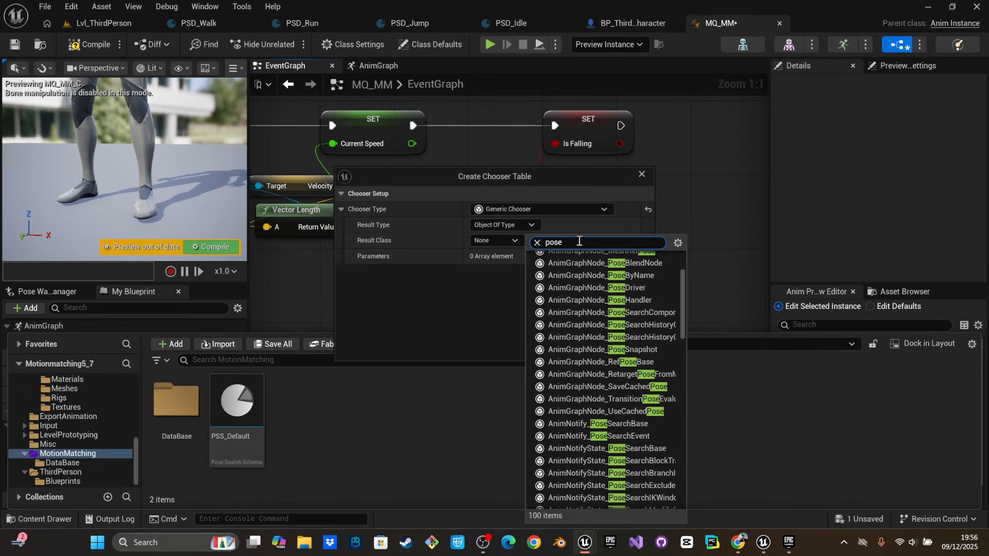
text(se)
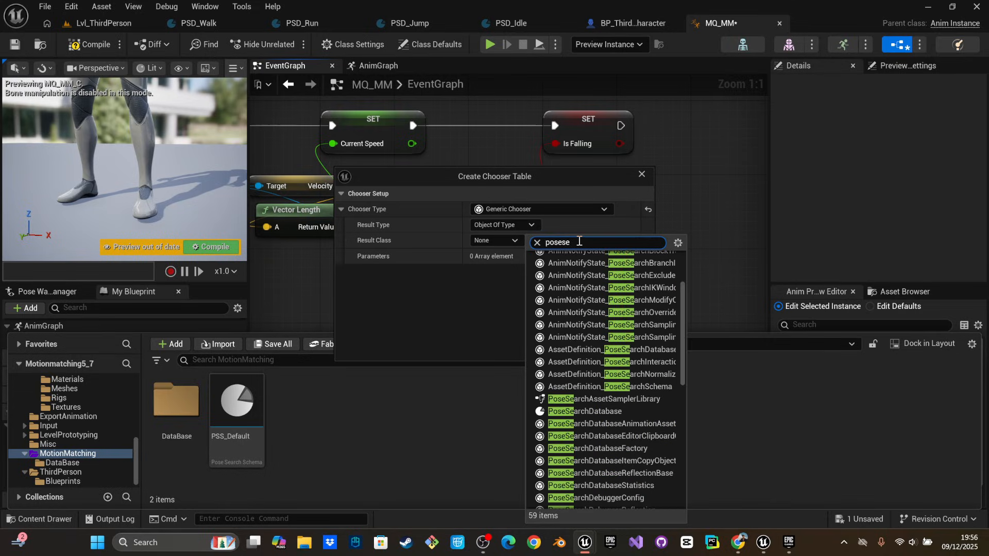
click(586, 410)
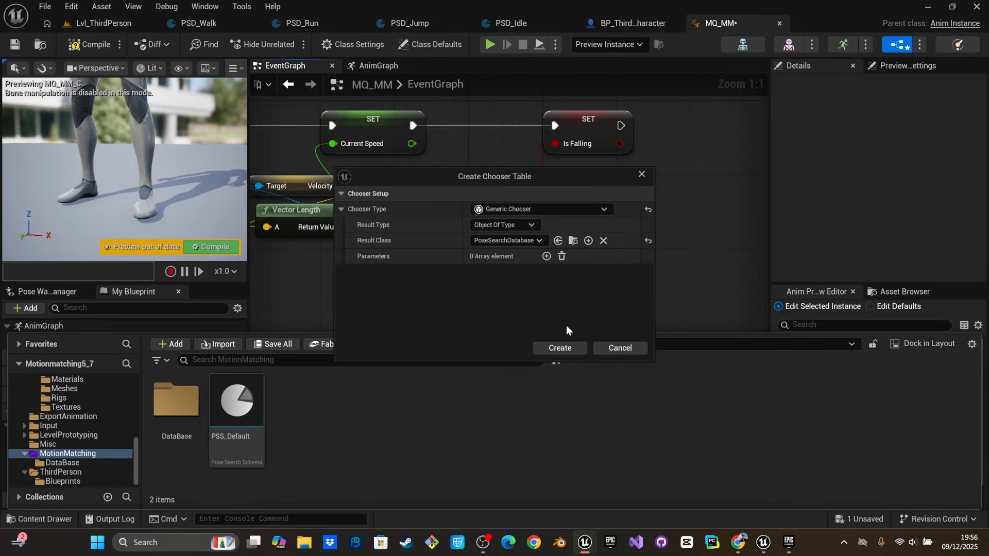
click(552, 348)
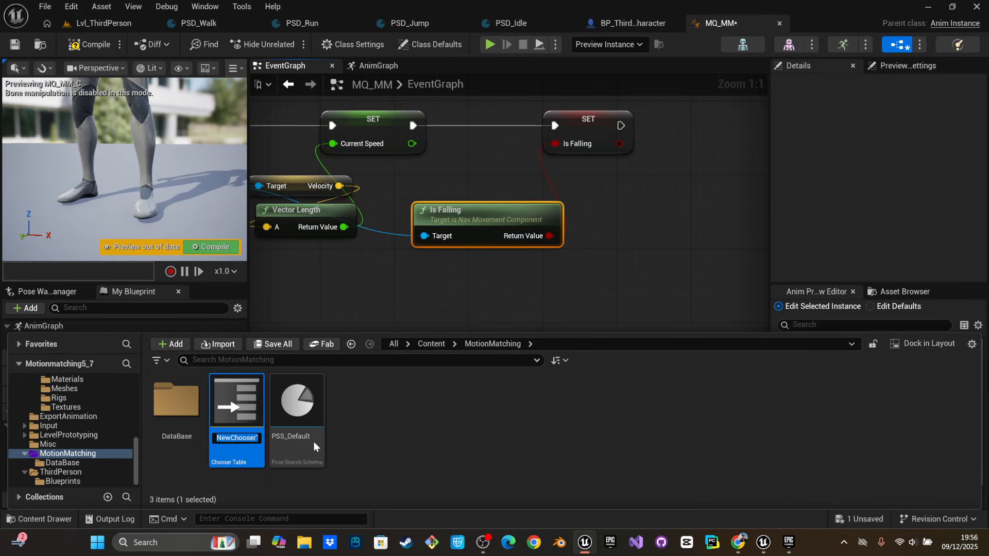
Open the new chooser table for editing and rename its asset CHT_states
key(Return)
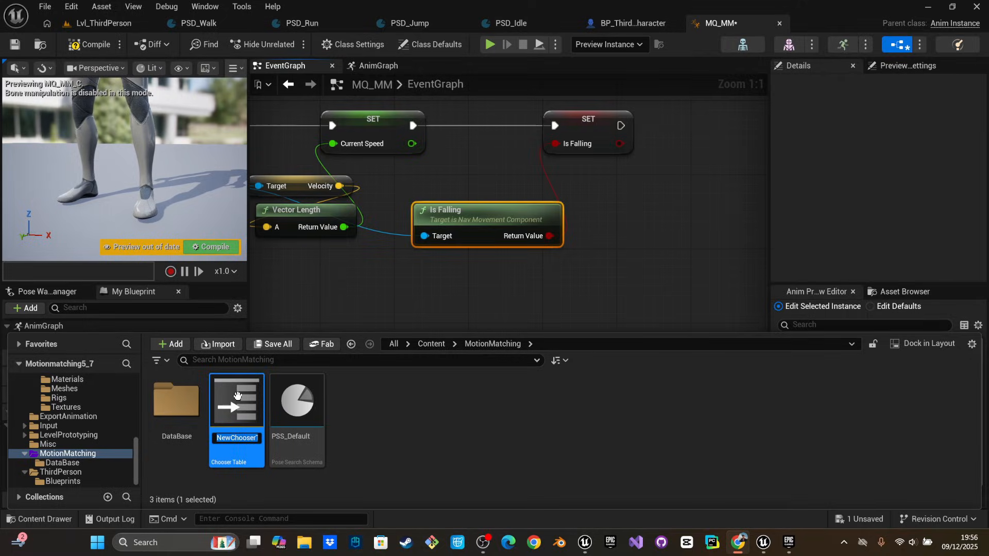
double_click(237, 439)
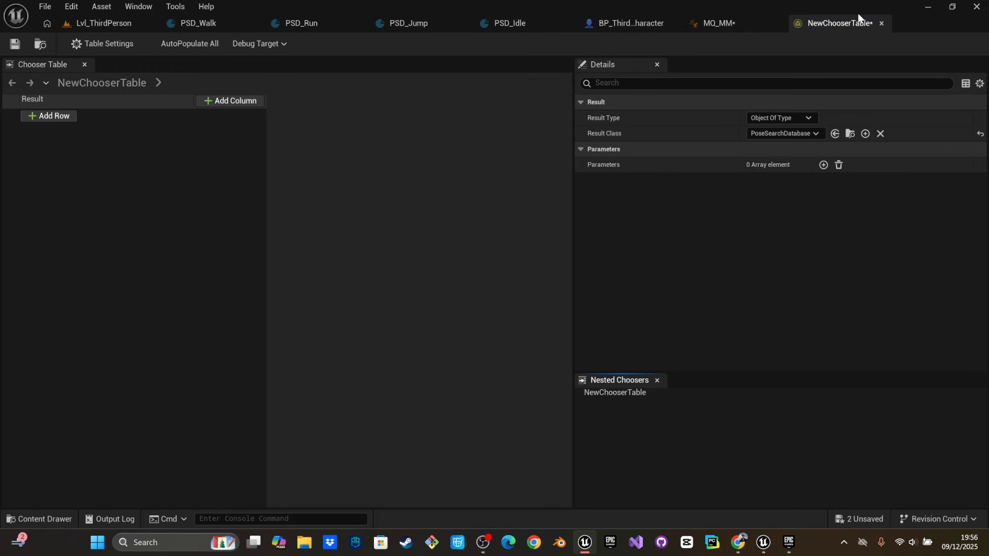
key(ctrl+space)
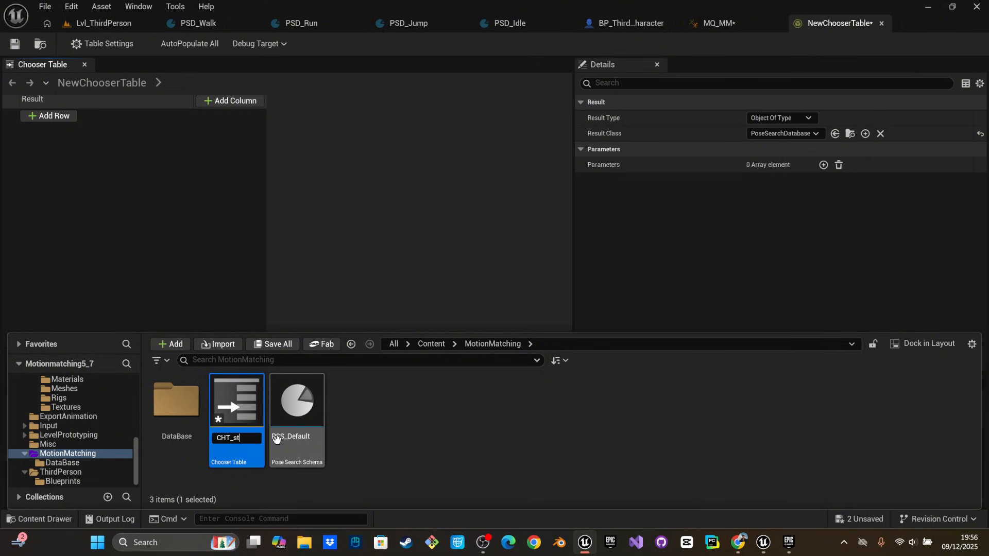
key(Return)
click(625, 206)
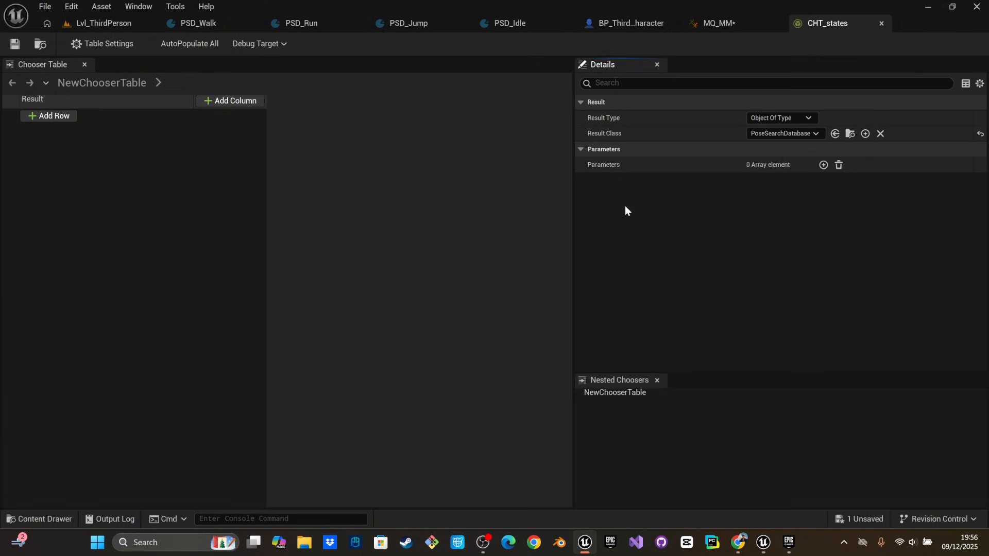
Add a Class Parameter with class MQ_MM to the chooser table and save all unsaved assets
click(823, 165)
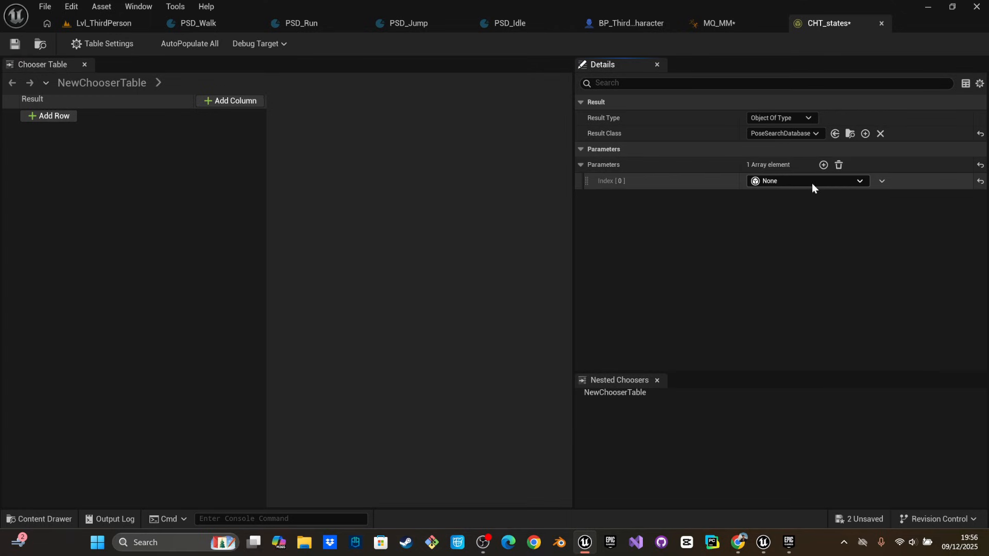
click(800, 182)
click(803, 210)
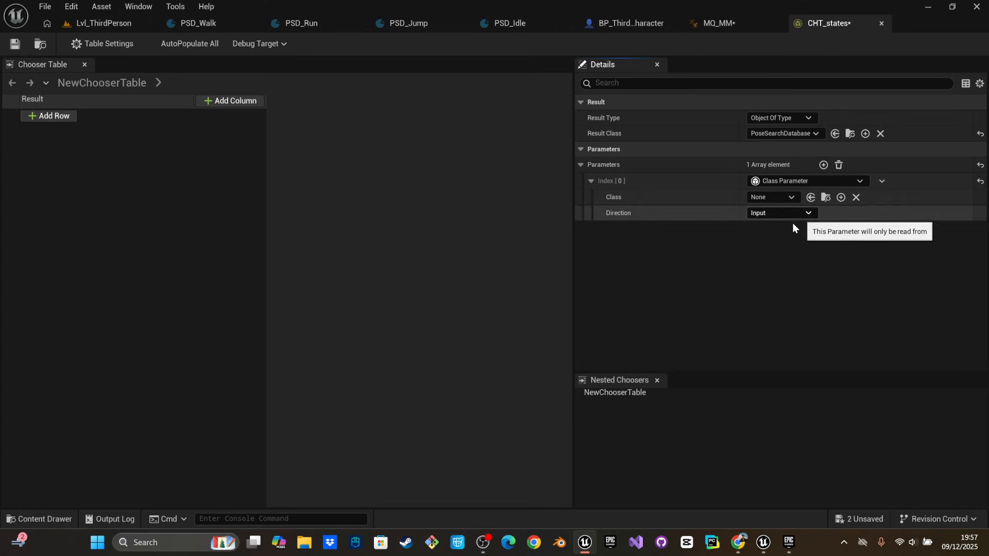
click(775, 198)
text(mq)
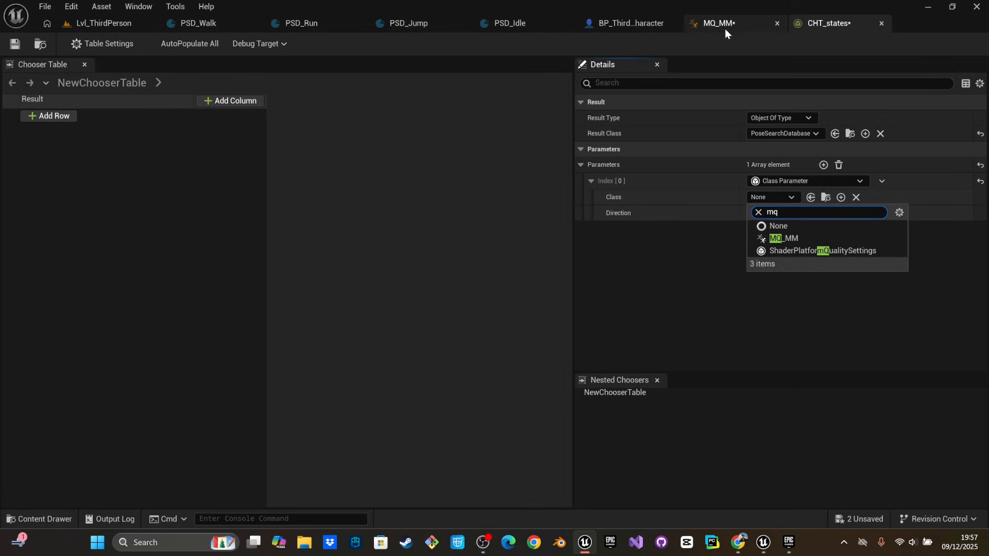
click(814, 240)
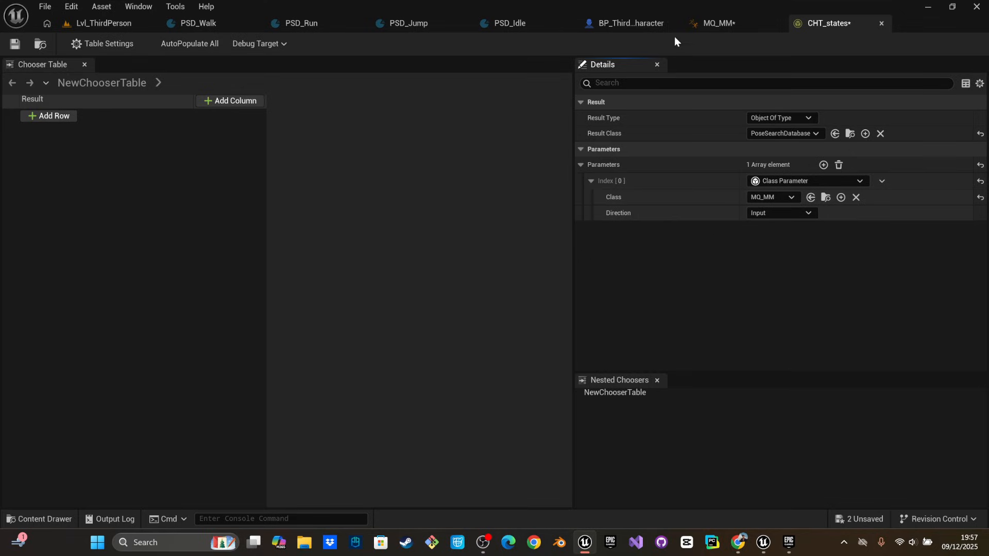
click(859, 520)
key(Escape)
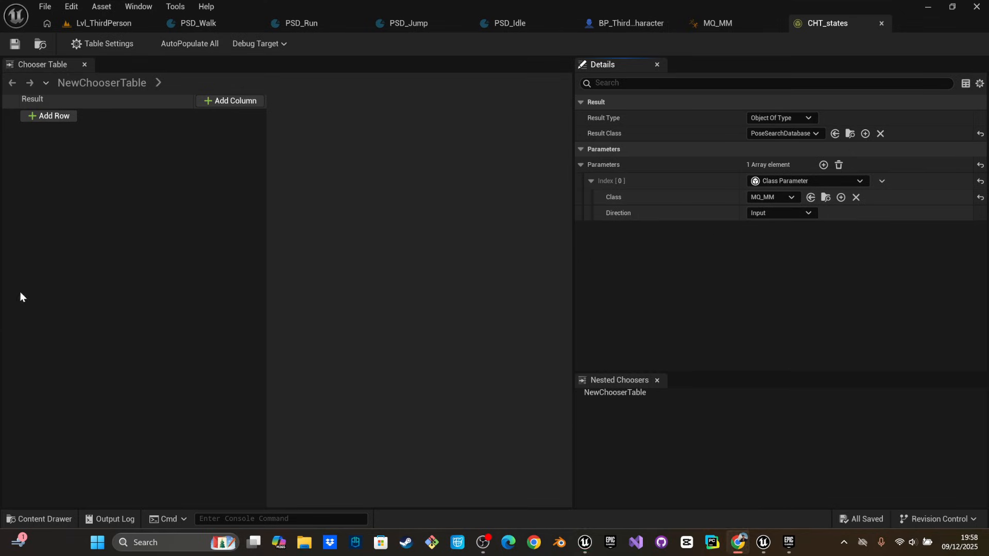
Add a row to the chooser table and assign PSD_Idle from the DataBase folder as its result
click(48, 118)
click(48, 161)
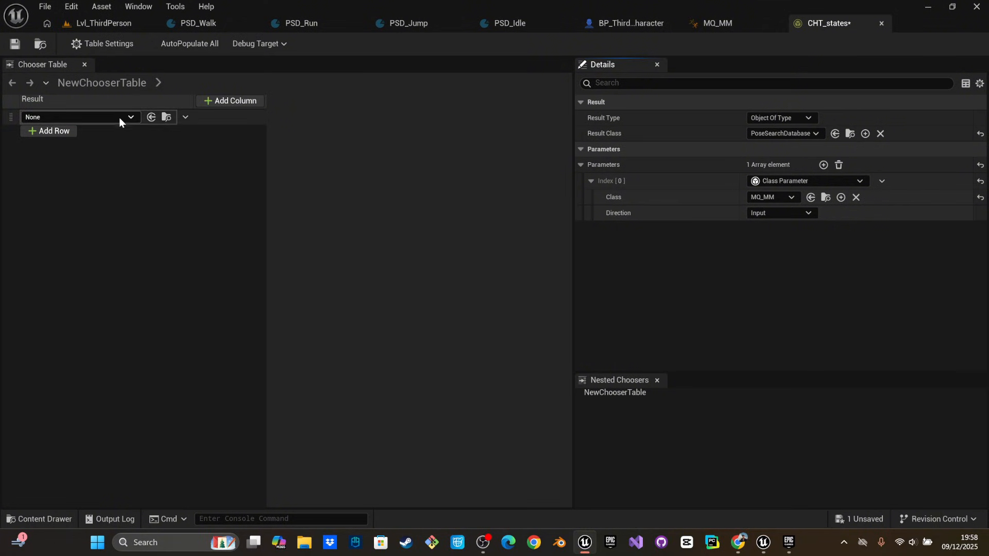
click(119, 118)
click(107, 430)
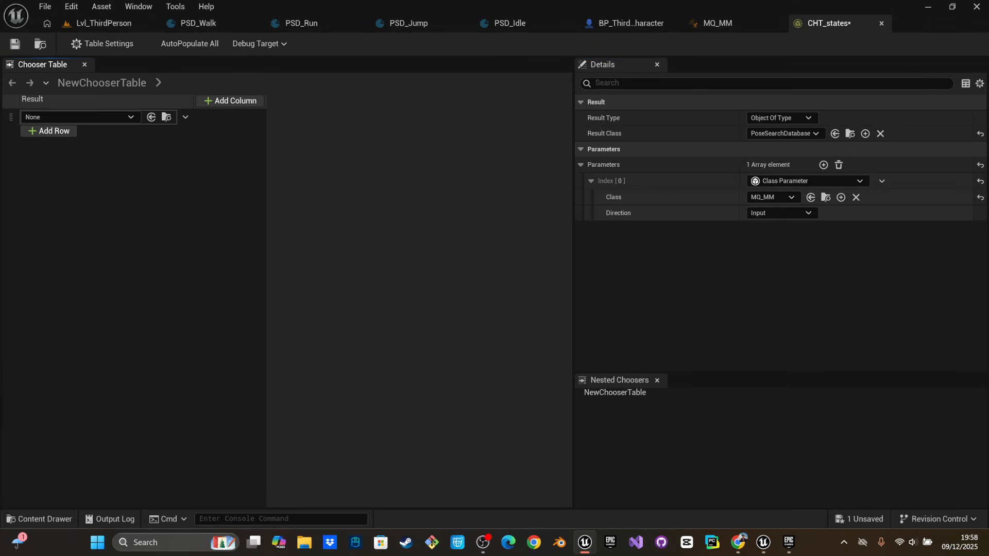
right_click(244, 403)
key(ctrl+space)
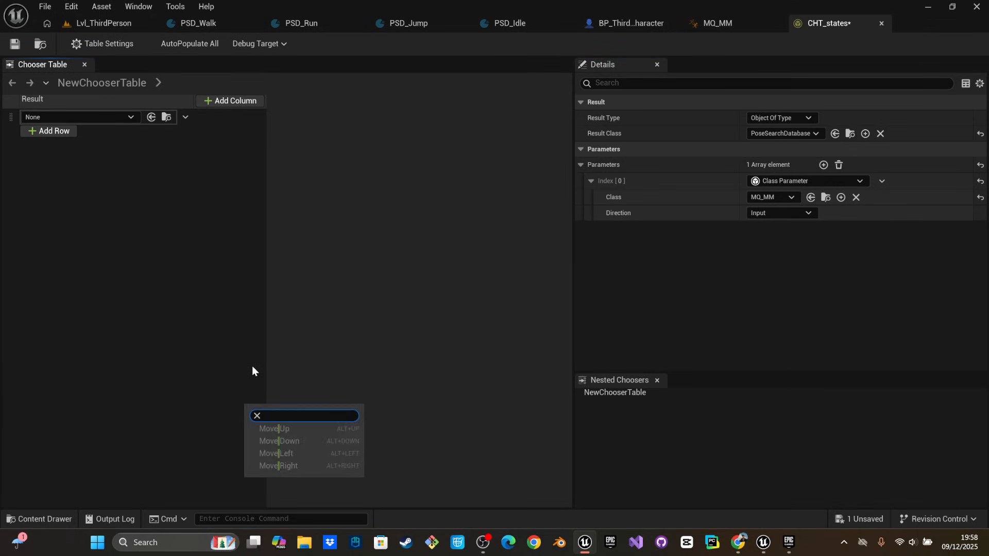
click(251, 367)
key(ctrl+space)
double_click(193, 414)
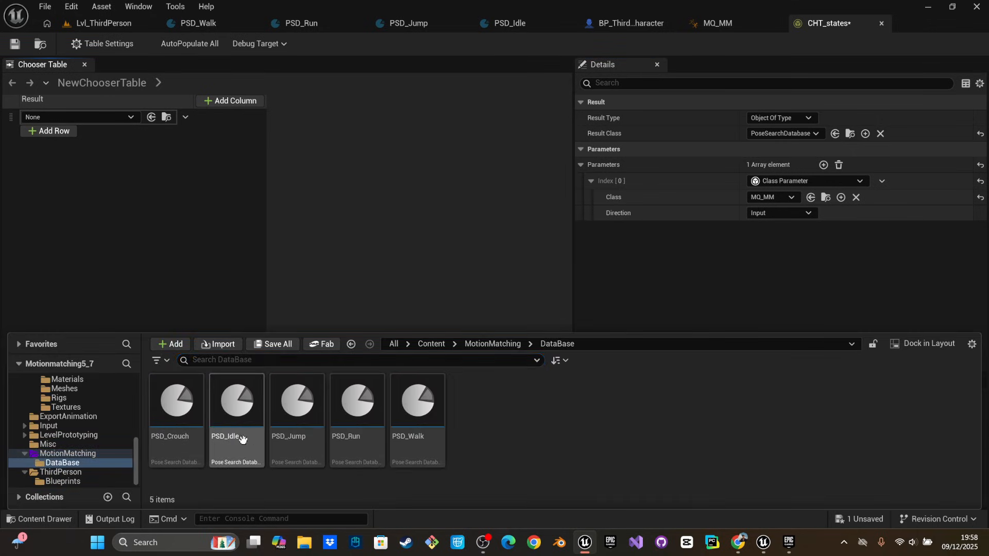
click(236, 404)
drag(234, 397, 60, 147)
click(151, 117)
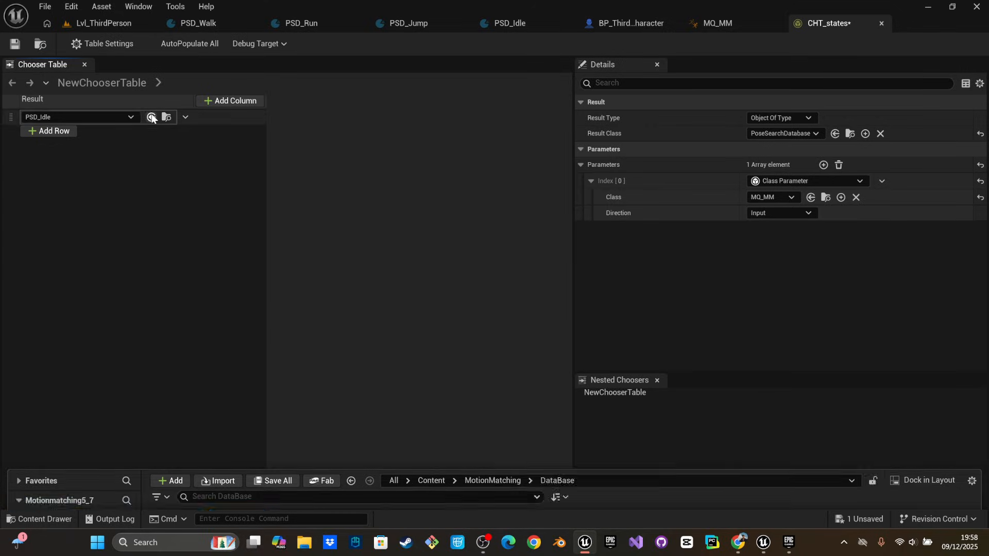
Add four more empty rows below the PSD_Idle row
click(49, 131)
click(49, 173)
click(48, 146)
click(49, 188)
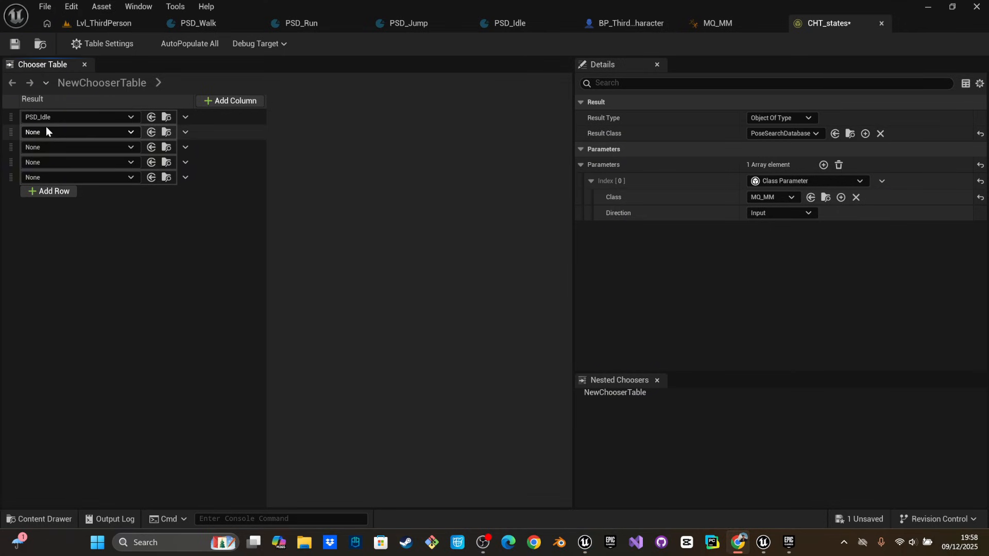
Assign PSD_Walk to the second row and PSD_Run to the third row of the chooser table
key(ctrl+space)
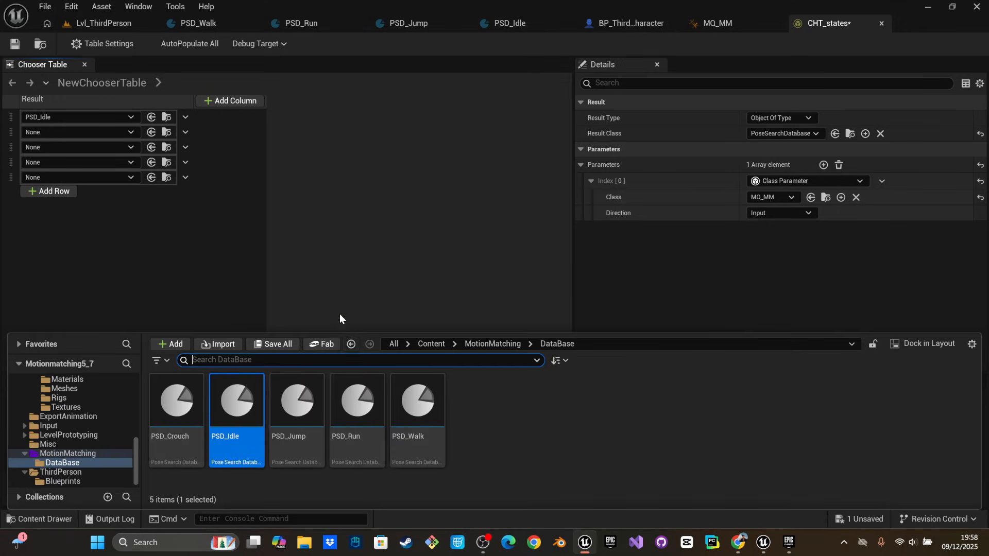
click(417, 423)
click(151, 132)
key(ctrl+space)
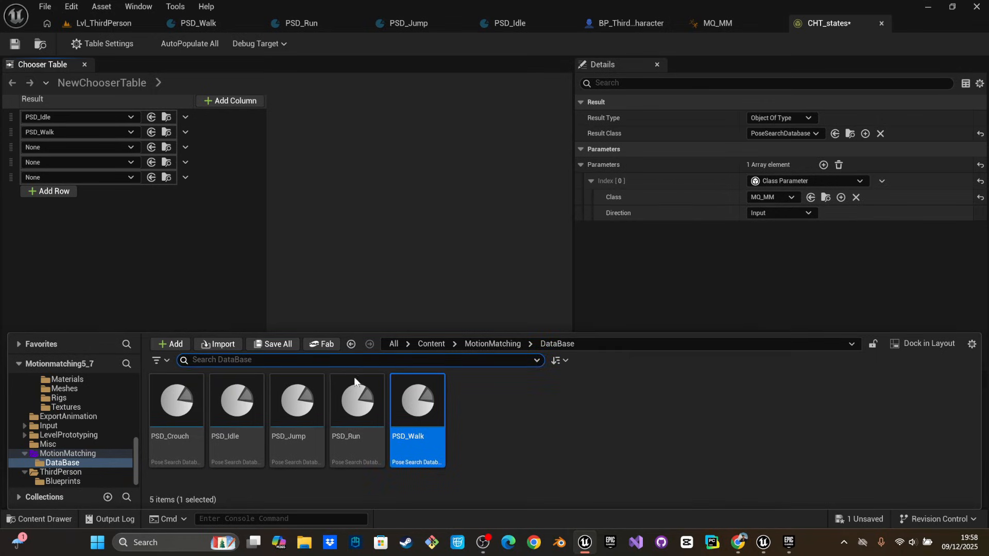
click(356, 416)
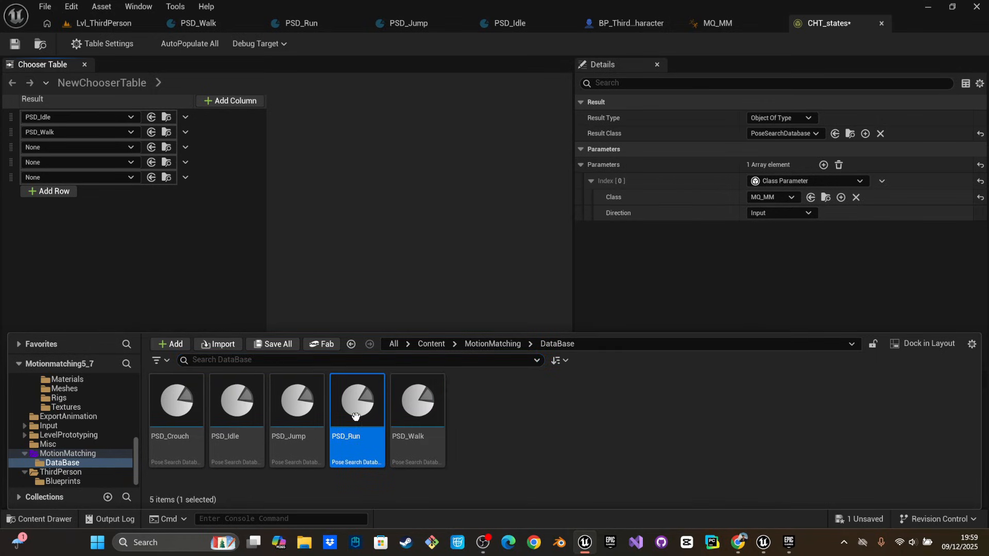
click(151, 147)
Assign PSD_Jump to the fourth row and PSD_Crouch to the fifth row of the chooser table
key(ctrl+space)
click(309, 399)
click(151, 162)
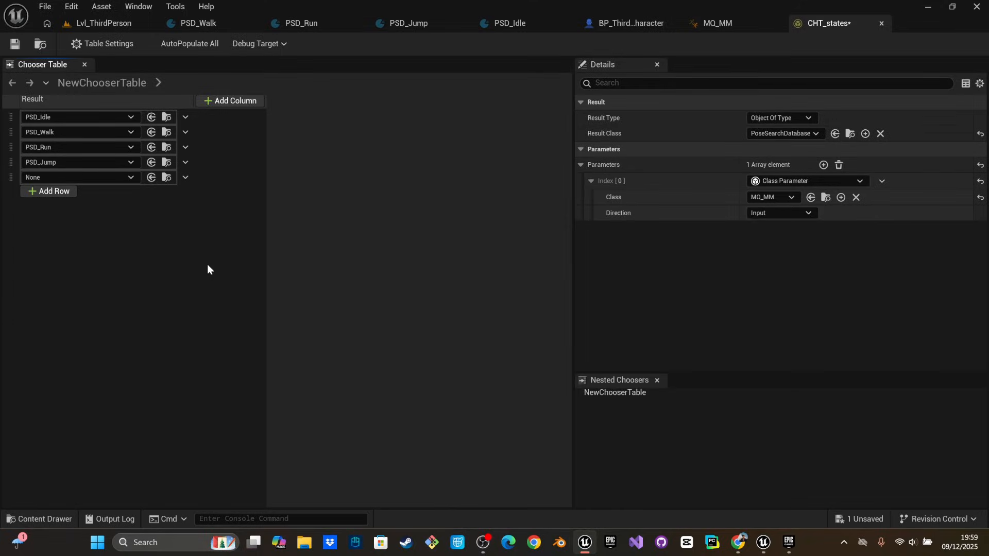
key(ctrl+space)
click(177, 404)
click(151, 178)
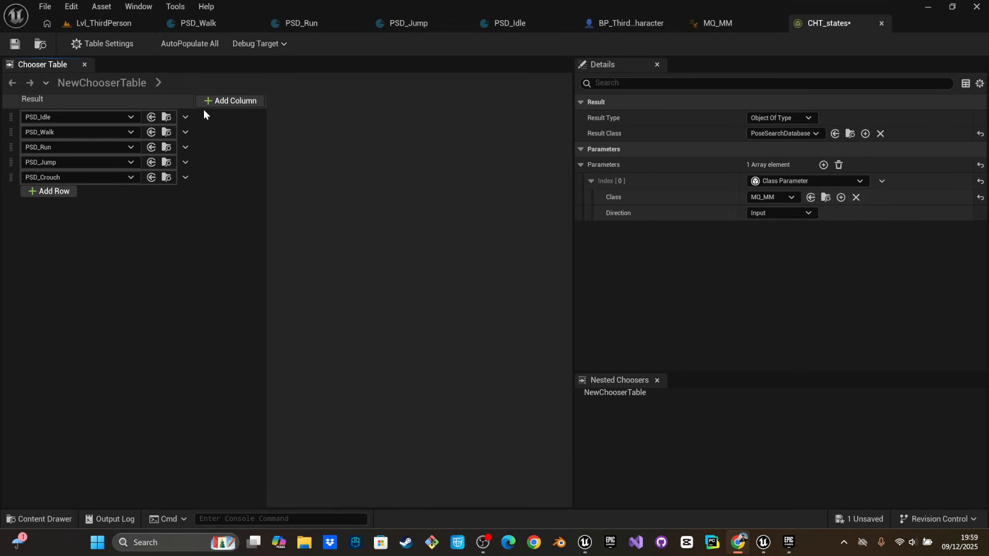
Add a Float Range column and a Bool column to the chooser table
click(221, 101)
click(230, 180)
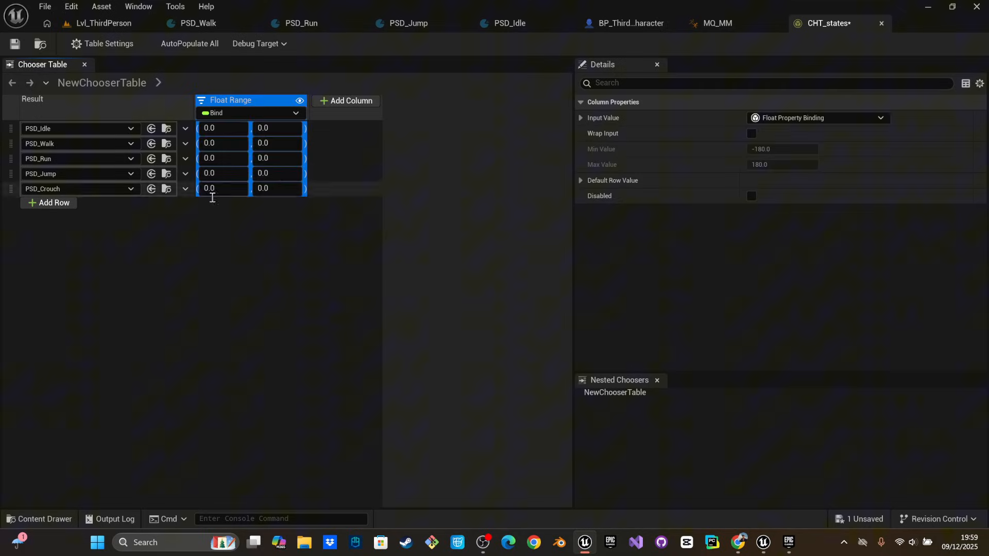
click(338, 101)
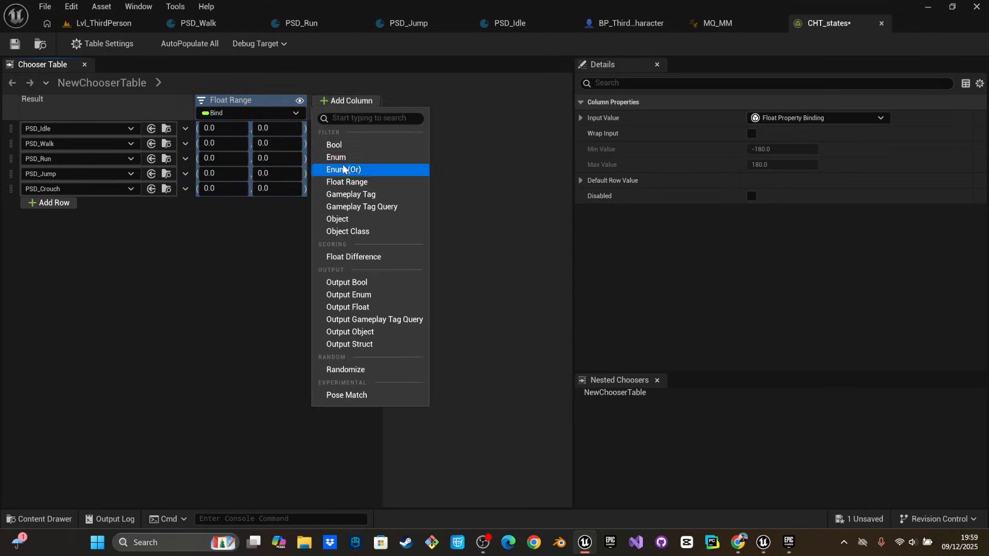
click(341, 146)
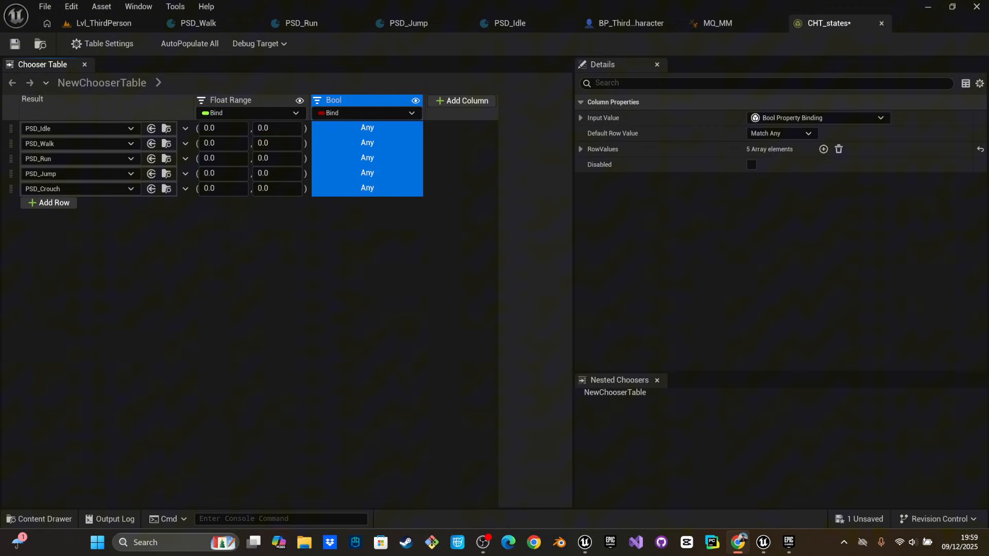
Move the Is Falling node slightly up in the MQ_MM event graph, and compile and save the blueprint
mouse_move(287, 131)
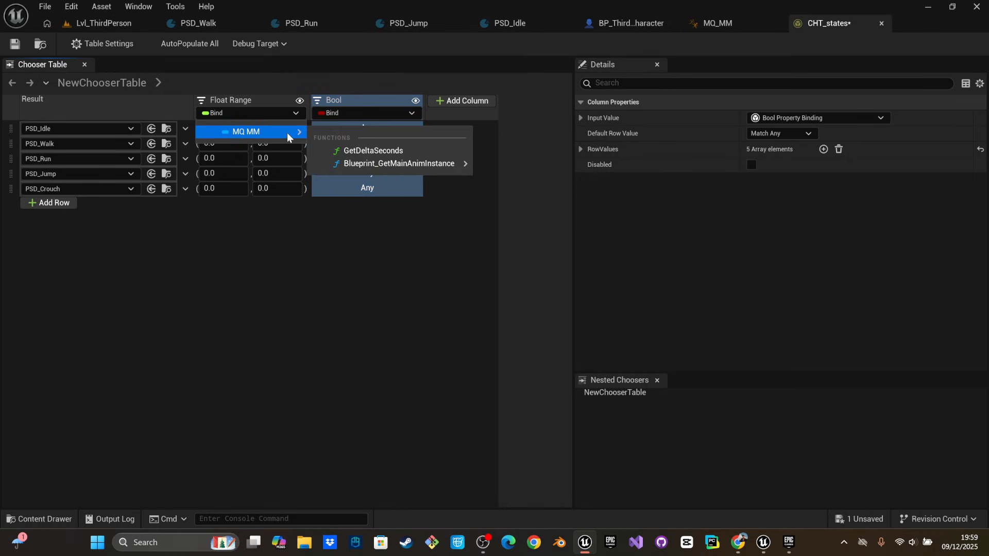
click(693, 20)
right_drag(430, 293, 528, 289)
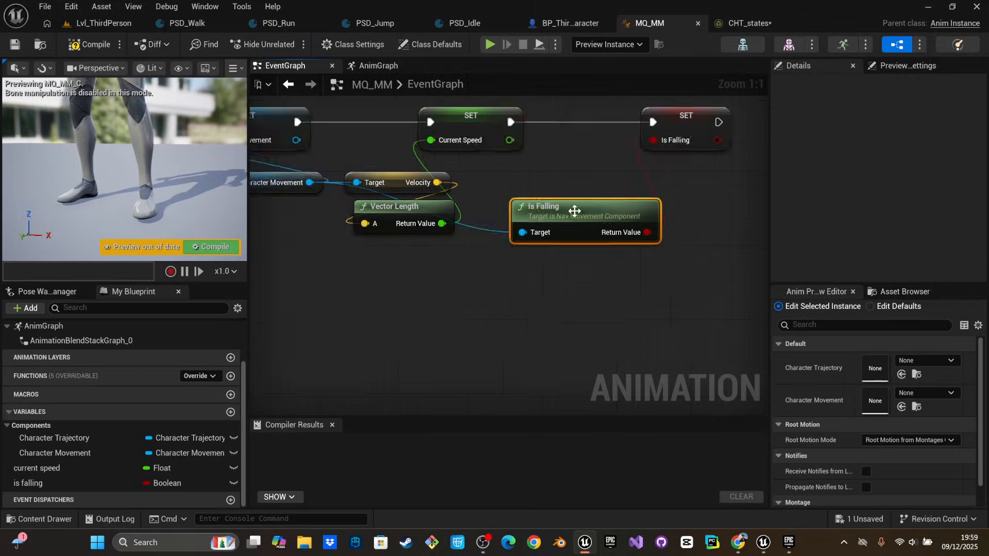
drag(574, 210, 571, 193)
click(473, 123)
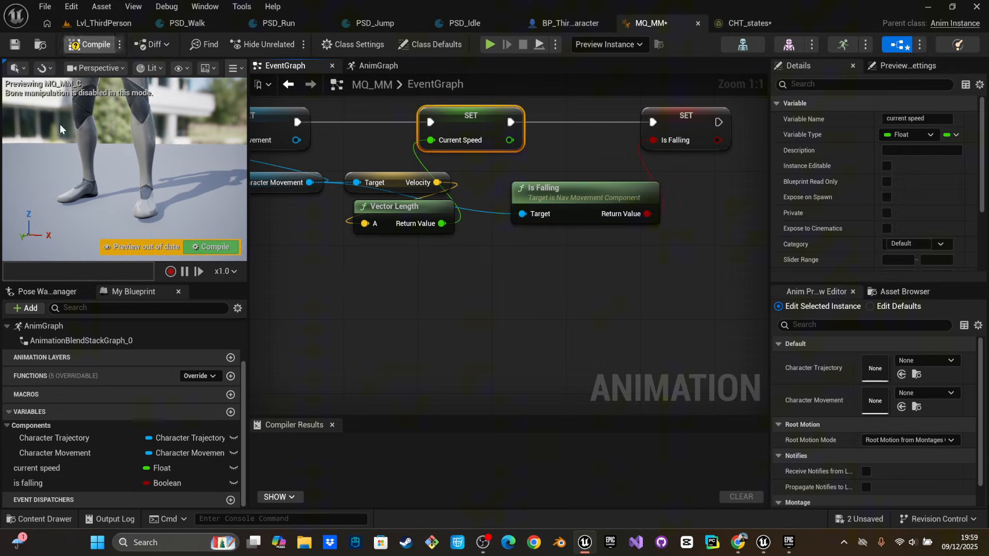
click(737, 19)
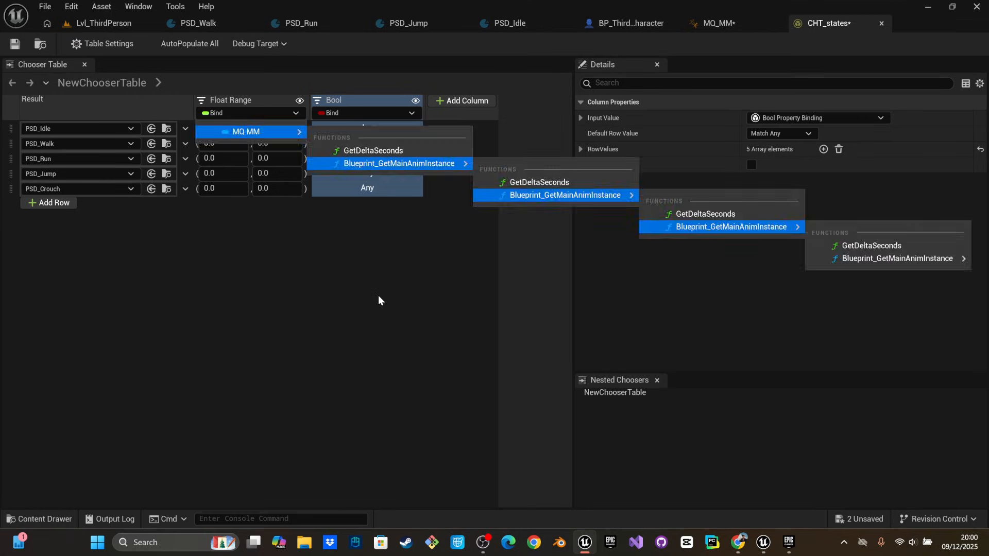
click(380, 298)
click(696, 22)
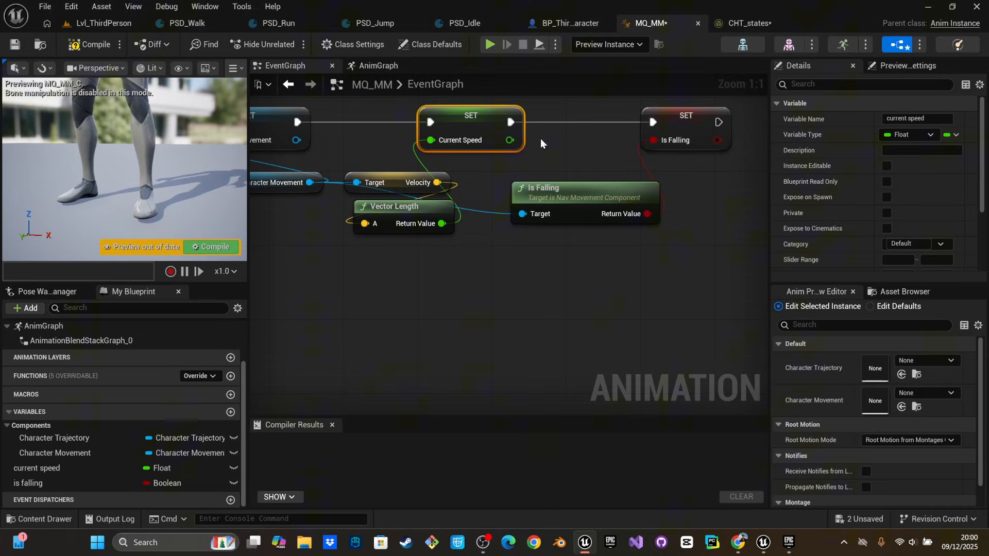
key(ctrl+s)
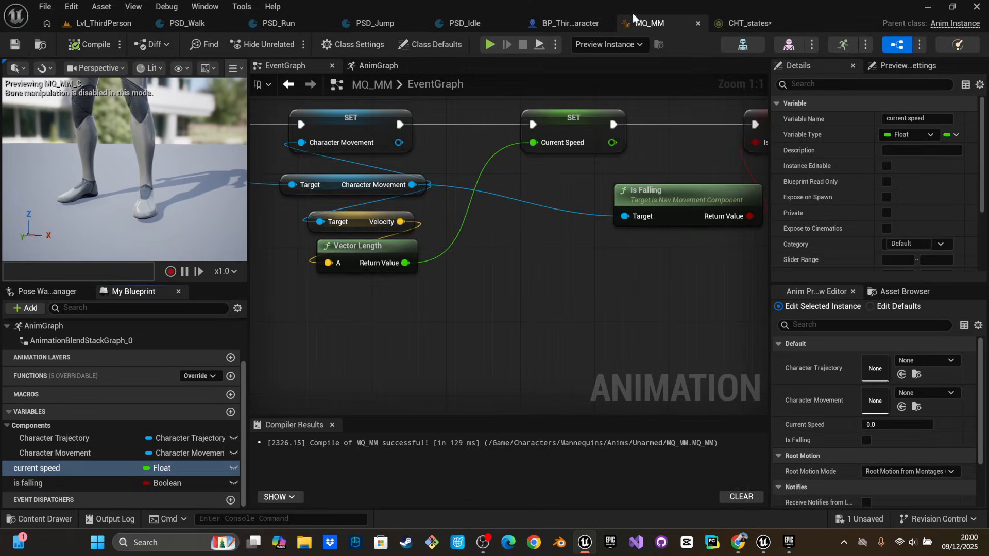
Bind the Float Range column of CHT_states to the Current Speed property of MQ_MM
click(756, 24)
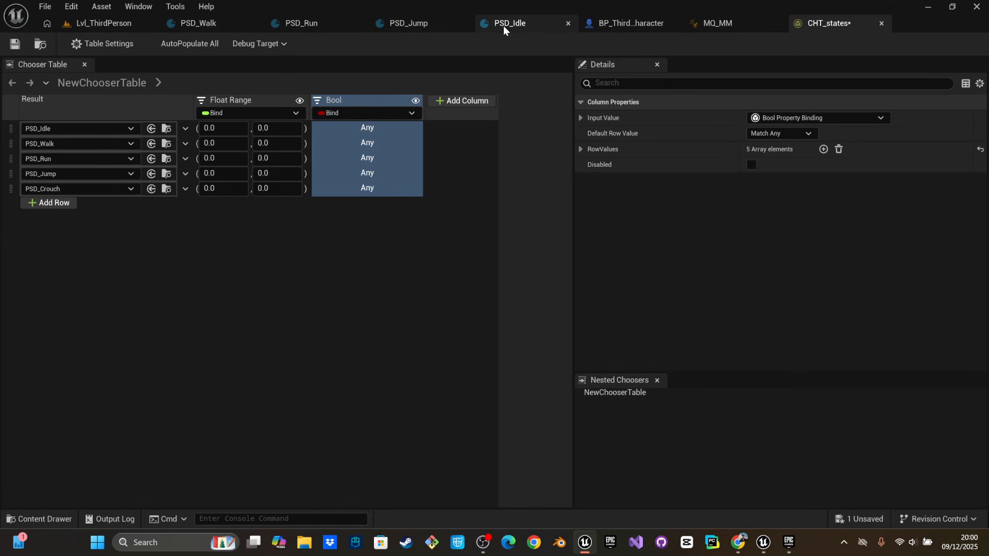
click(282, 113)
mouse_move(278, 131)
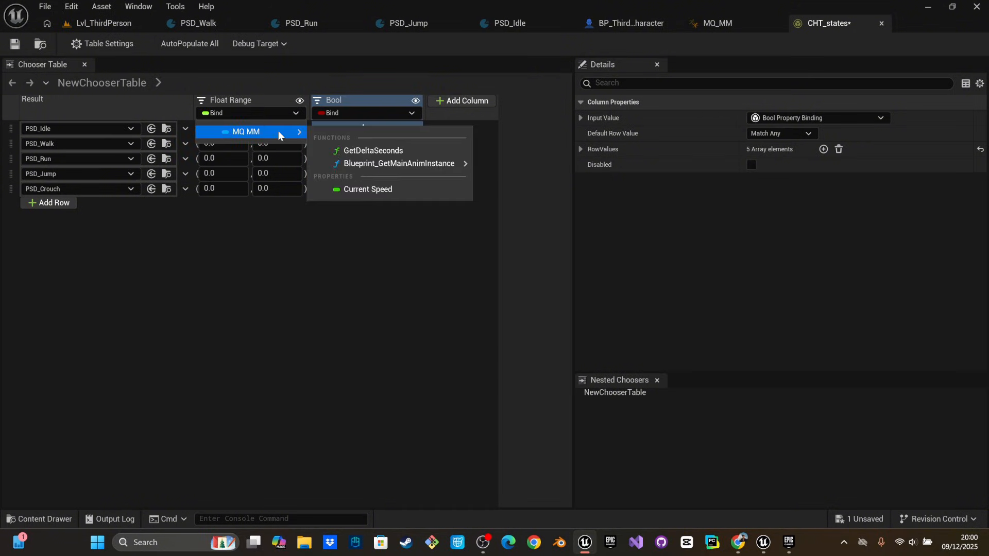
click(376, 190)
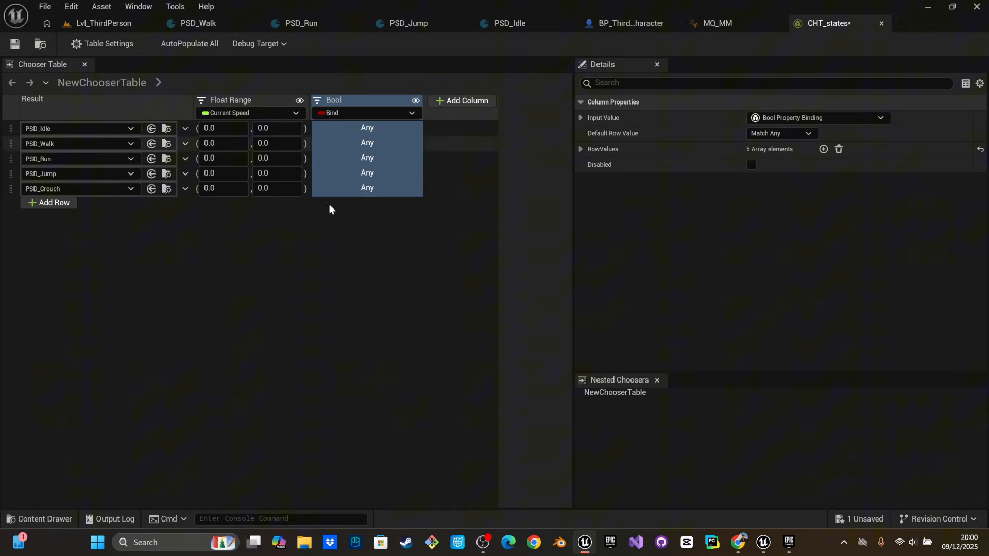
Save the CHT_states chooser table and bind its Bool column to a boolean value from MQ_MM
click(631, 23)
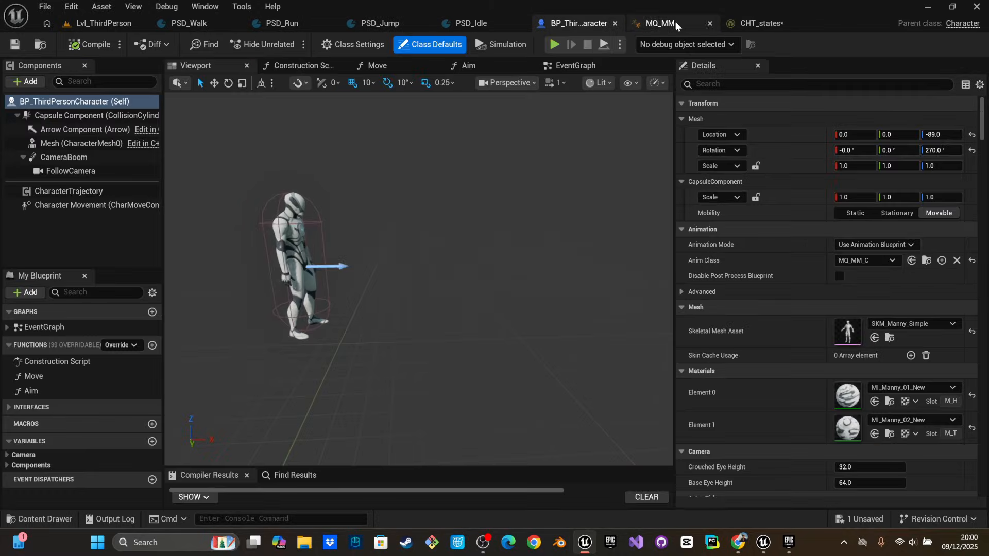
click(752, 23)
key(ctrl+s)
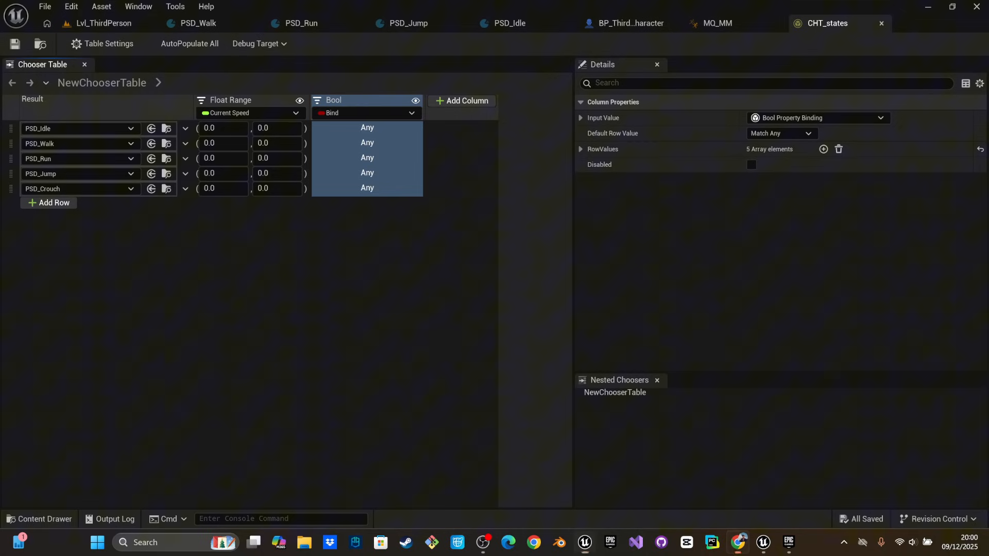
click(375, 113)
mouse_move(413, 135)
click(452, 151)
Open the event graph of BP_ThirdPersonCharacter at the empty area below the existing input nodes
click(633, 24)
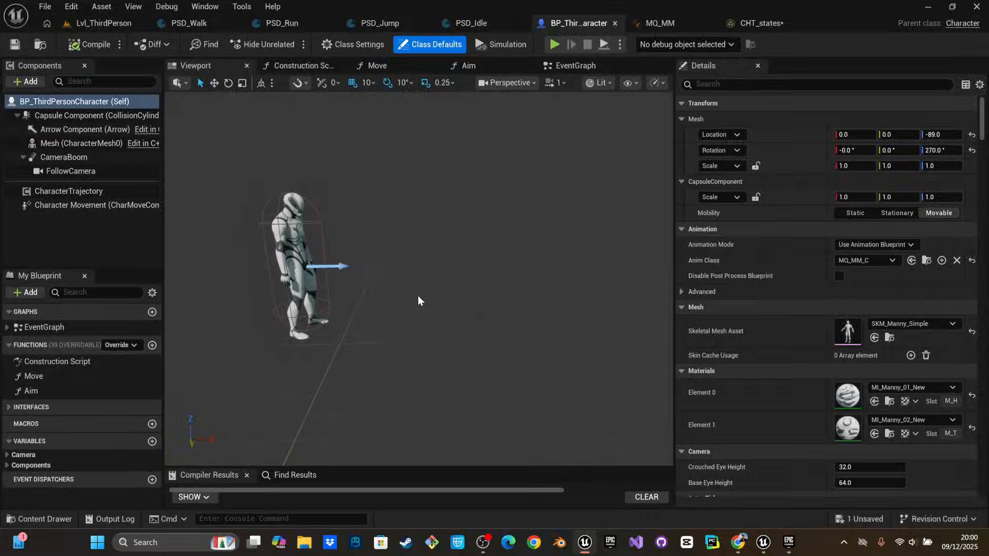
click(586, 66)
scroll(459, 280, up, 4)
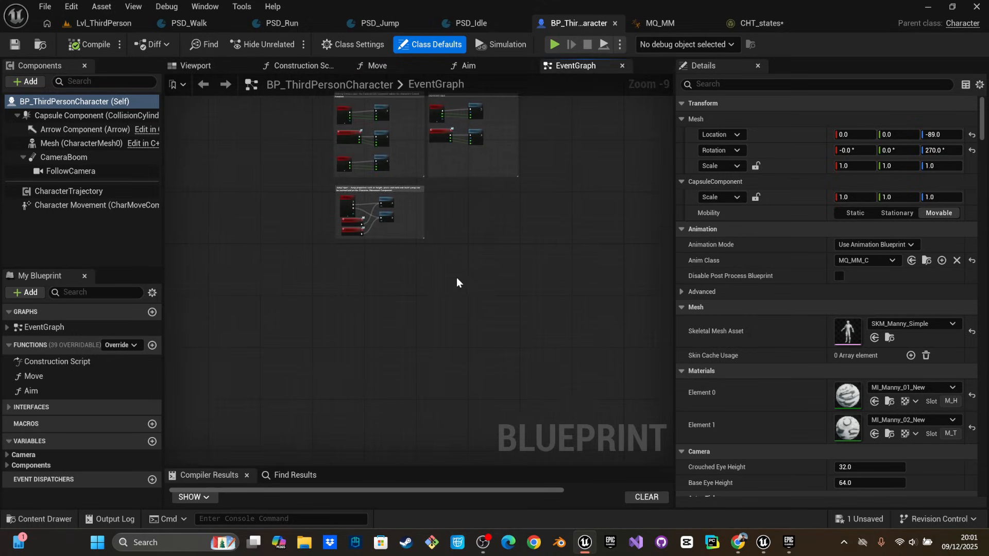
right_click(351, 283)
text(c)
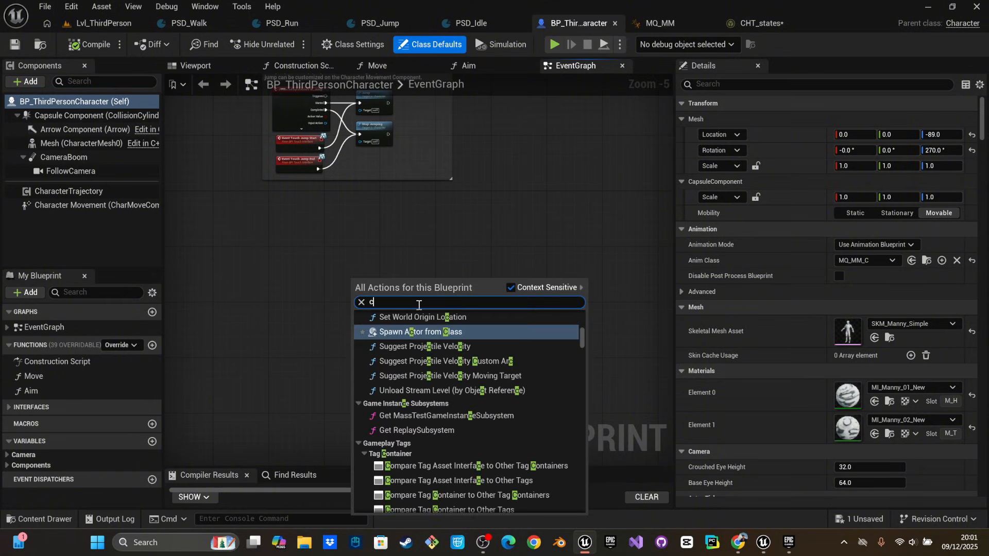
text( key)
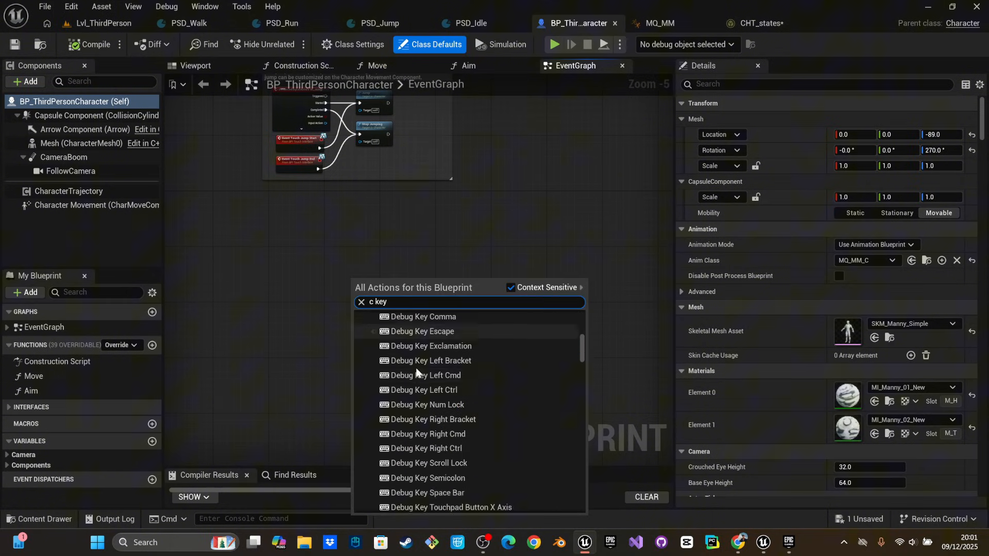
scroll(418, 372, up, 2)
click(421, 341)
scroll(370, 301, up, 5)
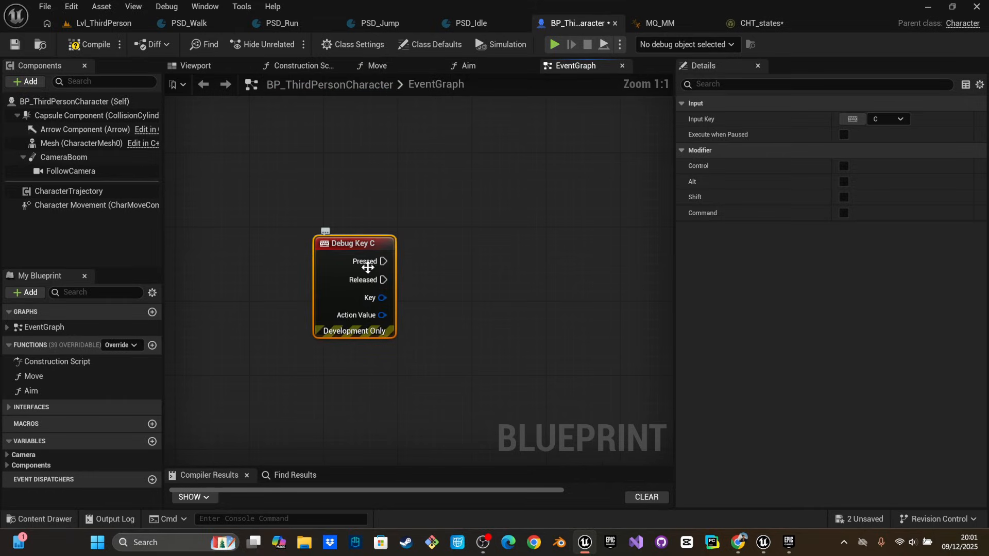
key(Delete)
Add a Middle Mouse Button event node to the BP_ThirdPersonCharacter event graph and change its input key to C
right_click(315, 333)
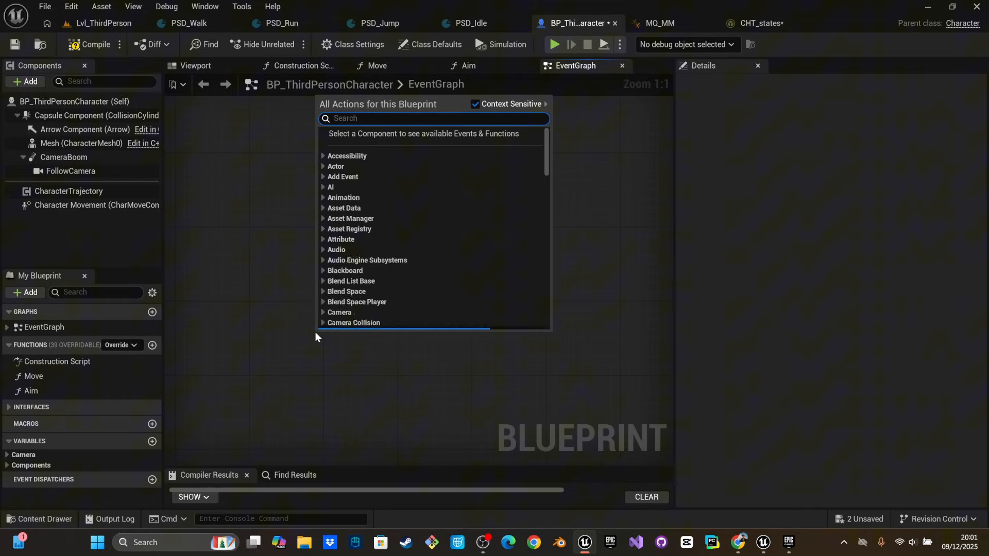
text(mi)
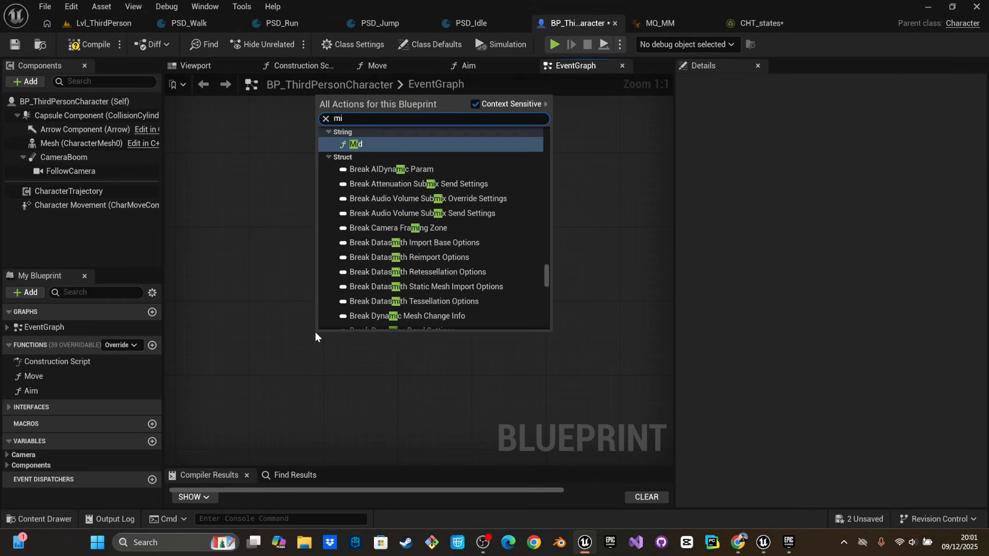
text(ddle)
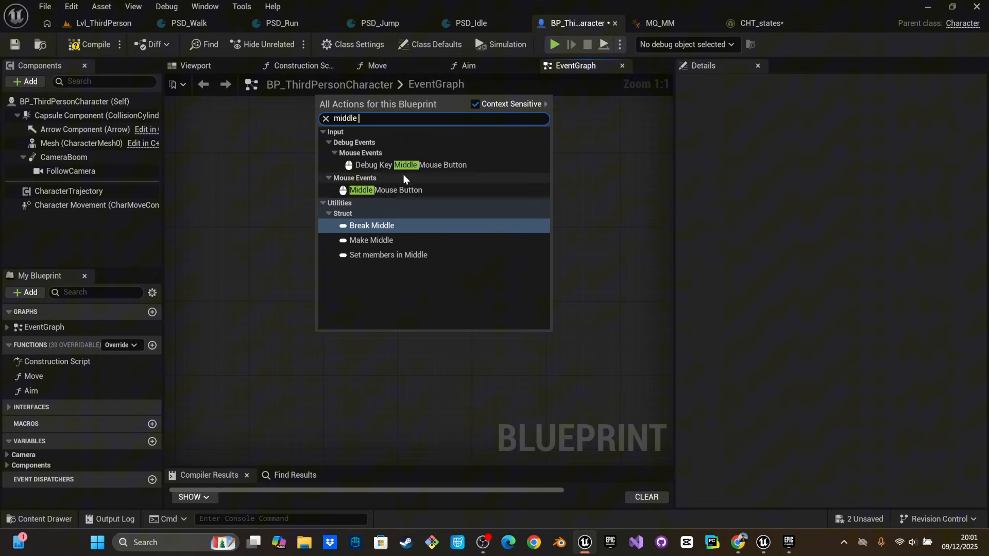
click(387, 190)
drag(349, 347, 317, 241)
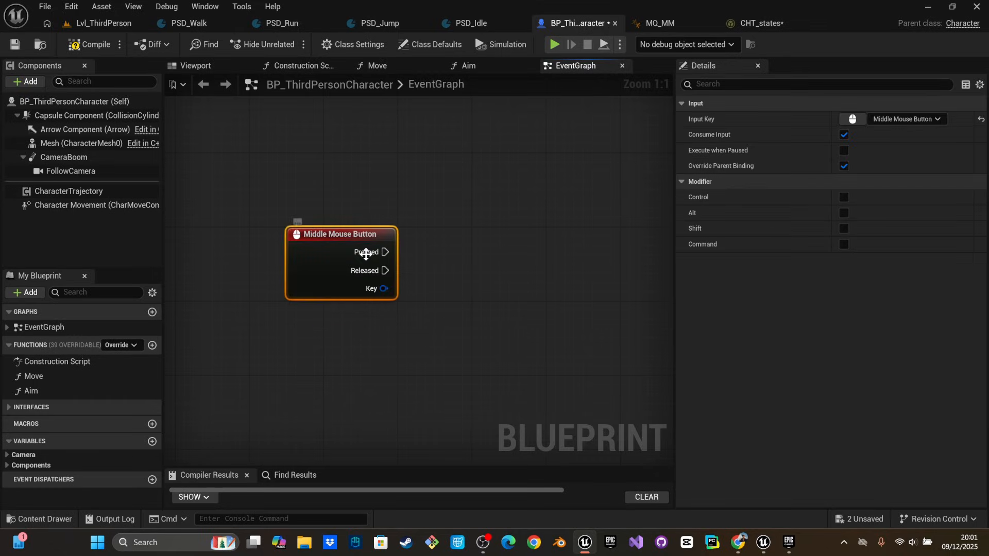
click(898, 120)
text(c)
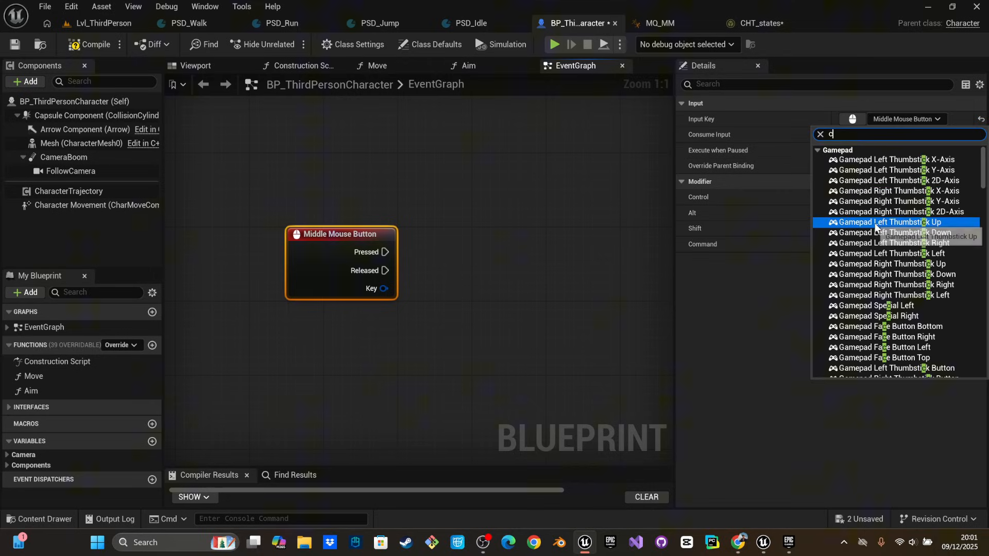
scroll(876, 231, down, 5)
click(840, 256)
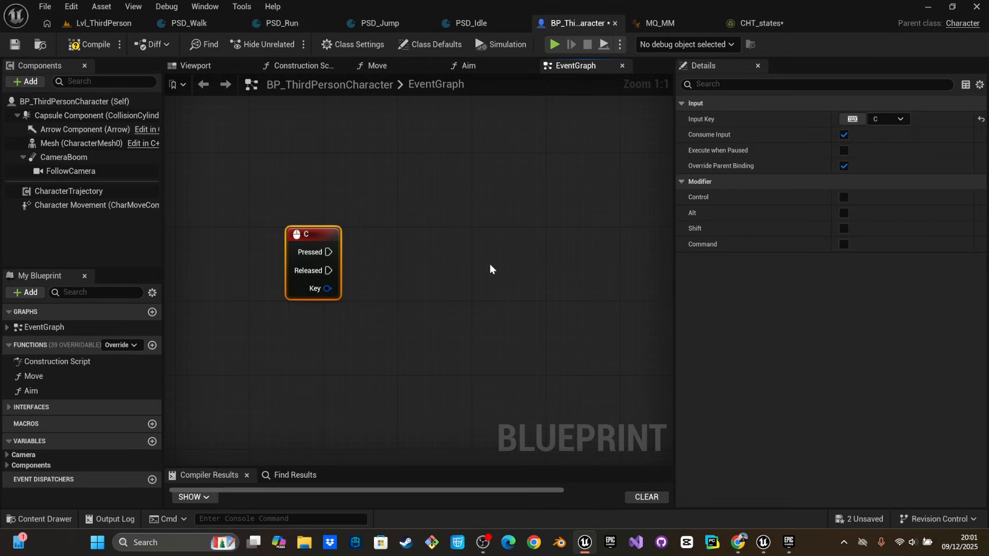
drag(318, 241, 387, 214)
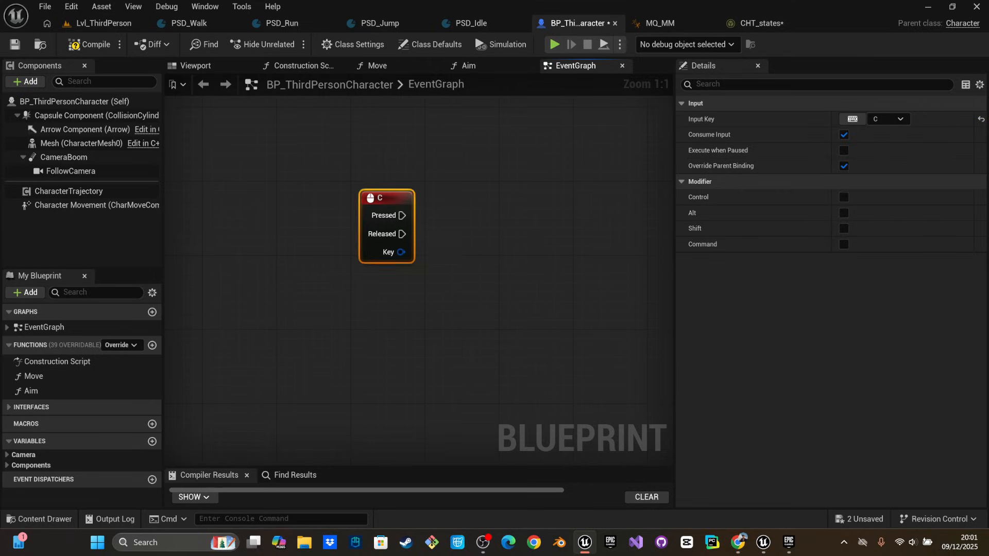
Add a Flip Flop node driven by the Pressed output of the C key event
right_drag(363, 312, 248, 324)
drag(280, 241, 351, 252)
click(335, 288)
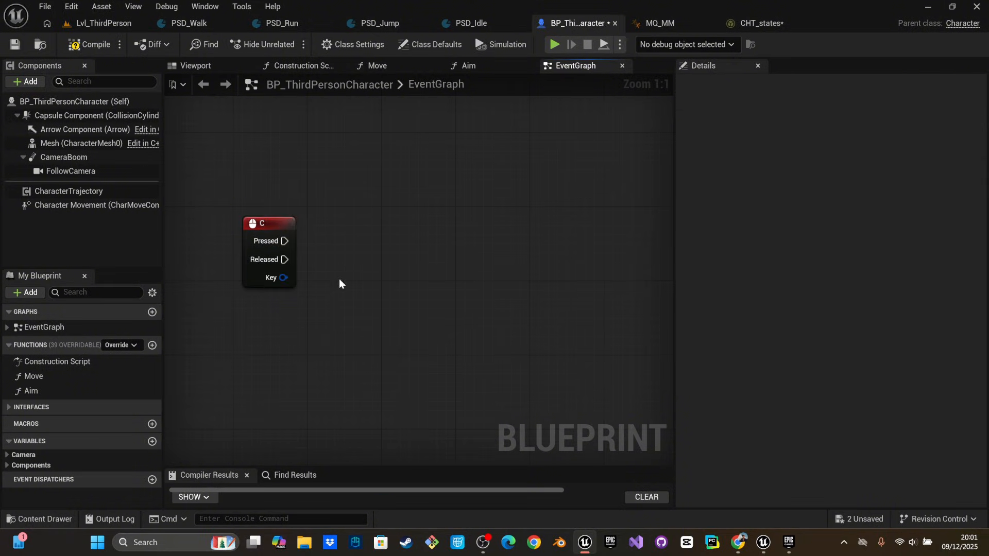
drag(278, 247, 349, 252)
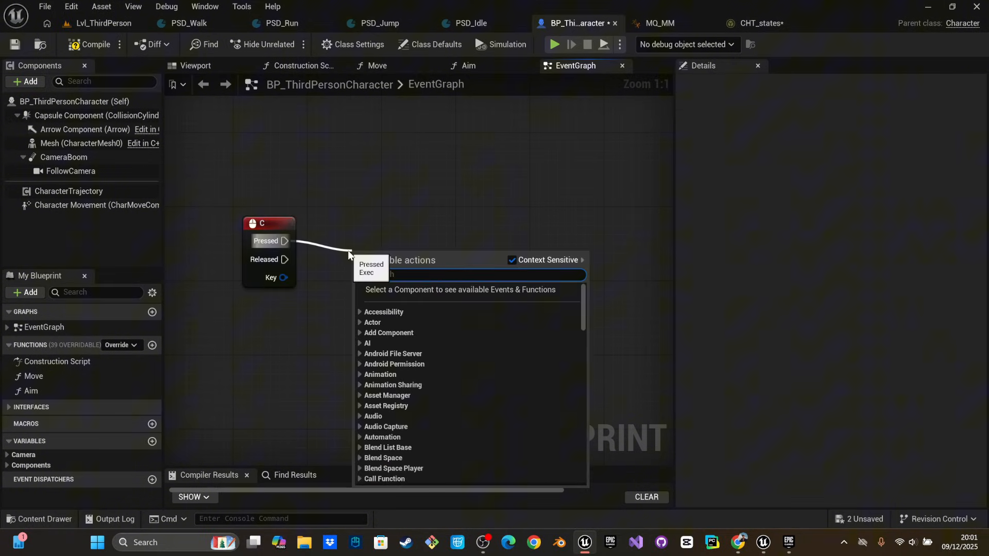
text(fli)
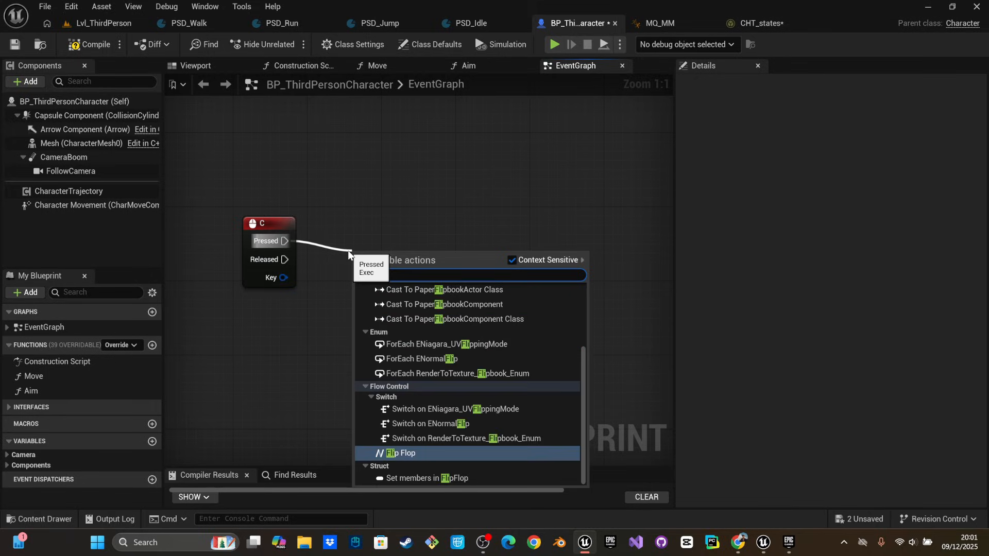
text(p)
key(Return)
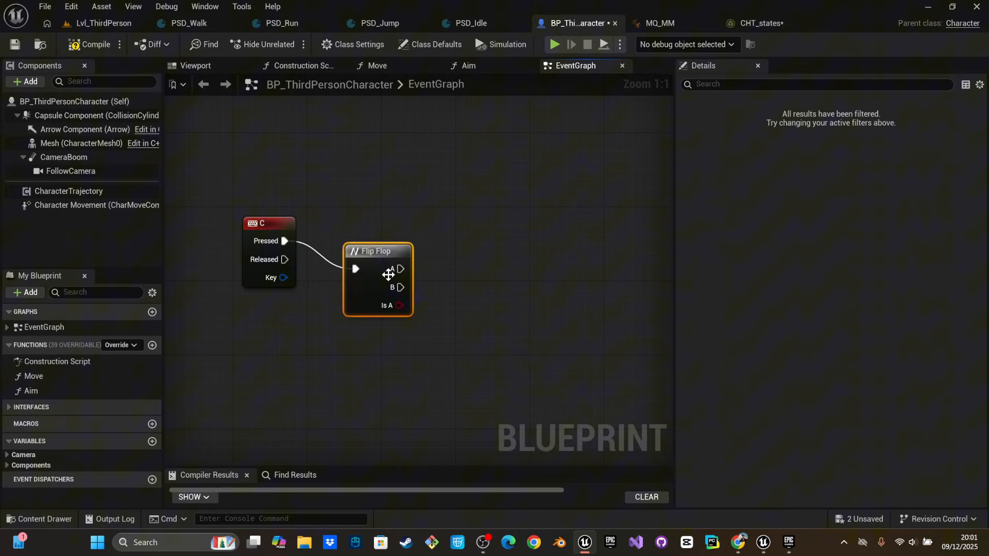
Connect the Flip Flop's A output to a new Crouch node and its B output to a new Un Crouch node placed below it
drag(359, 238, 447, 211)
text(crouhc)
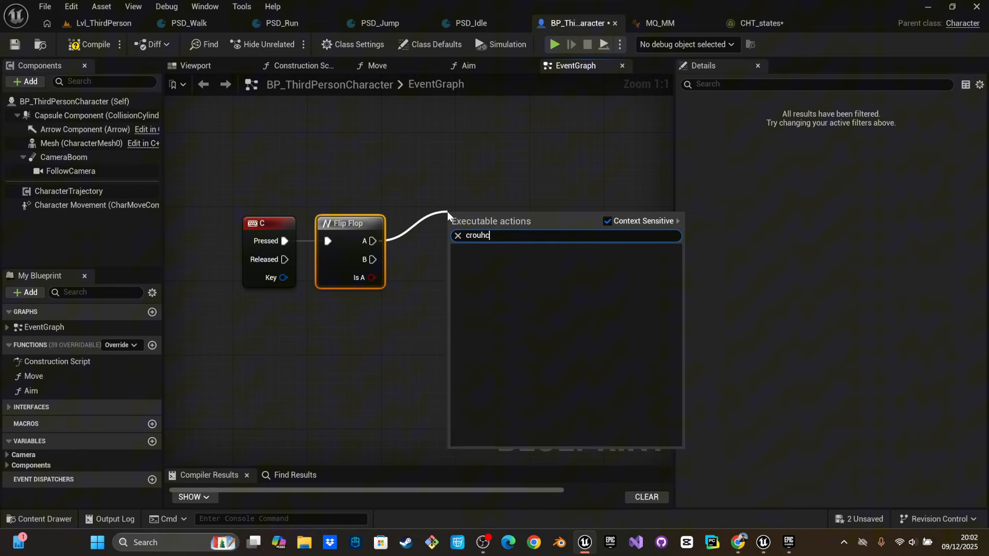
click(472, 258)
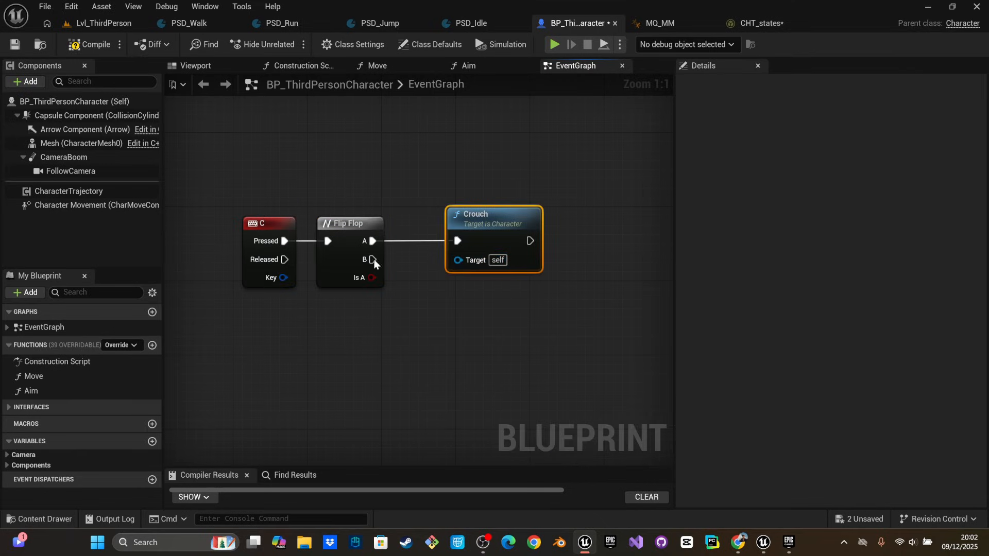
drag(371, 259, 429, 323)
text(unc)
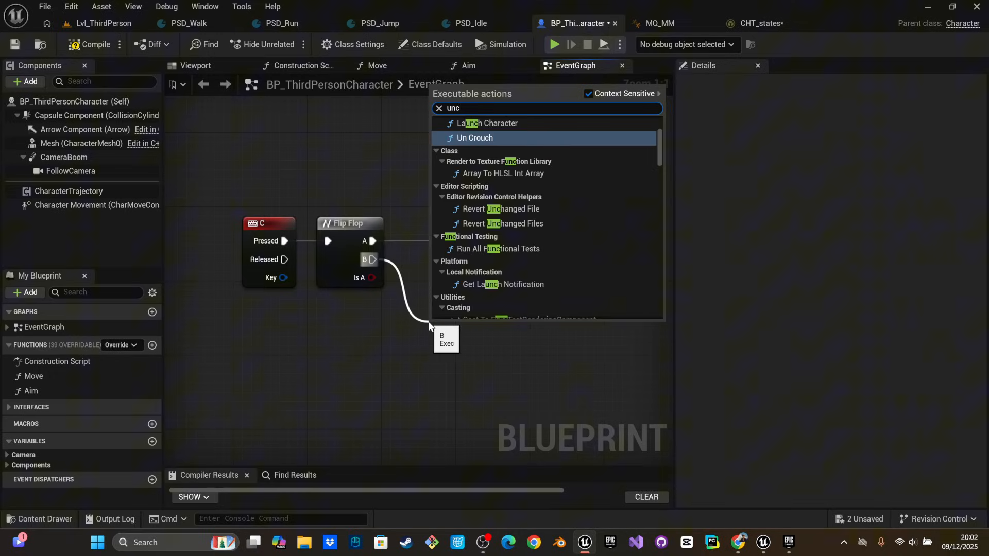
click(513, 137)
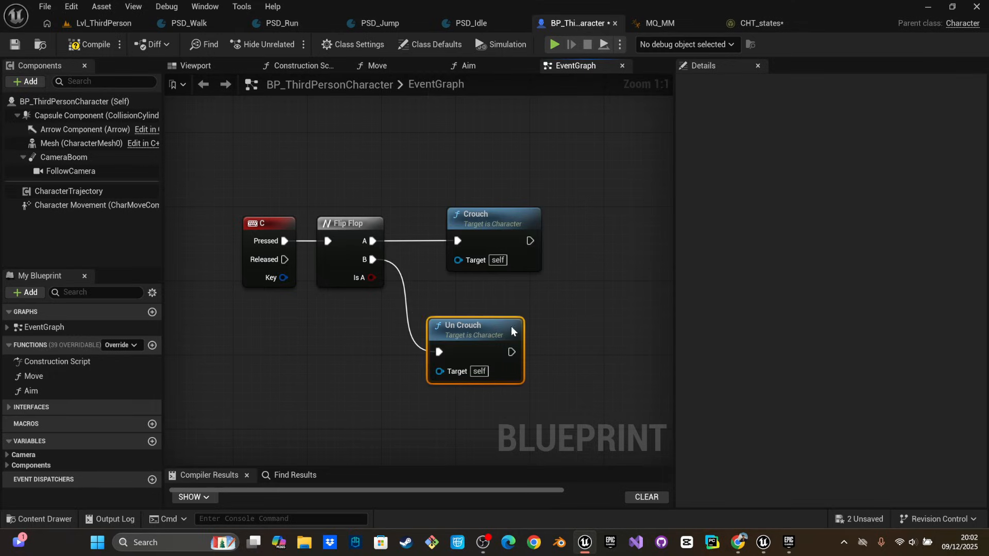
drag(489, 329, 507, 320)
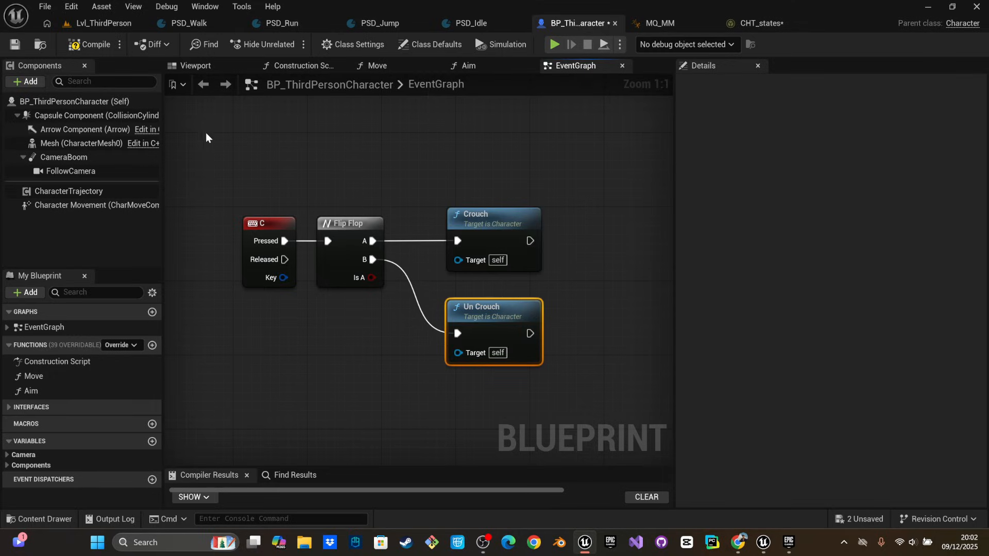
Compile and save BP_ThirdPersonCharacter, and add a Boolean variable named is Crouching to it
click(90, 44)
click(15, 44)
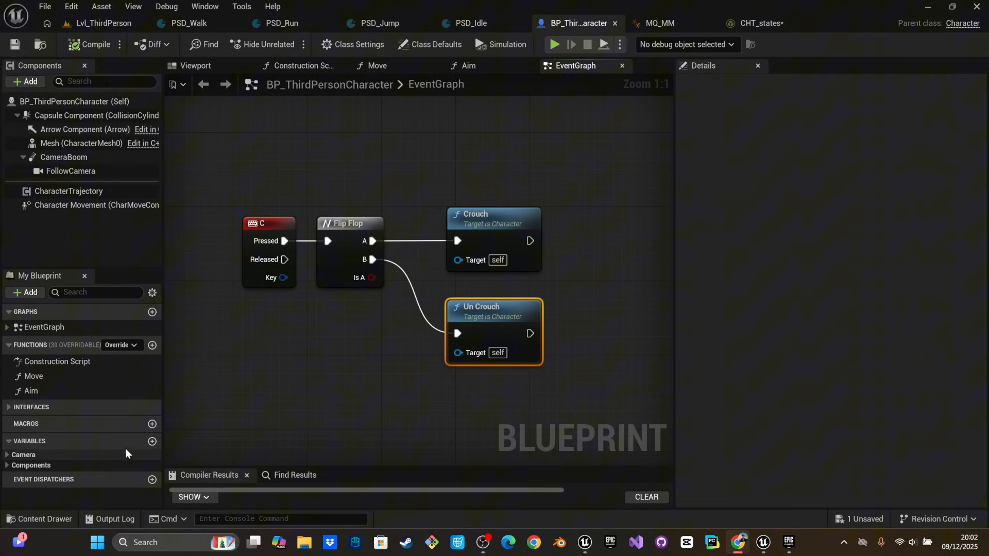
click(152, 441)
text(is C)
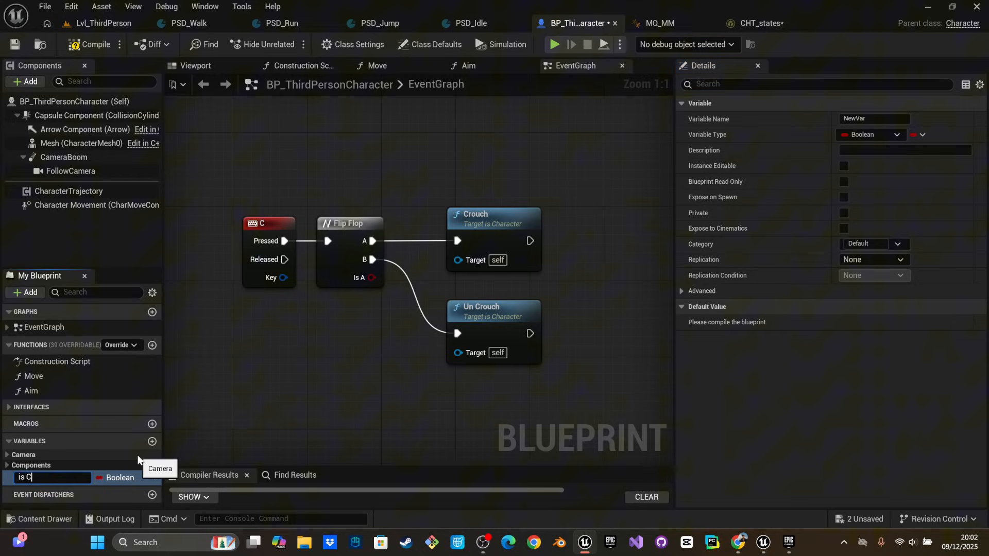
text(roching)
key(Return)
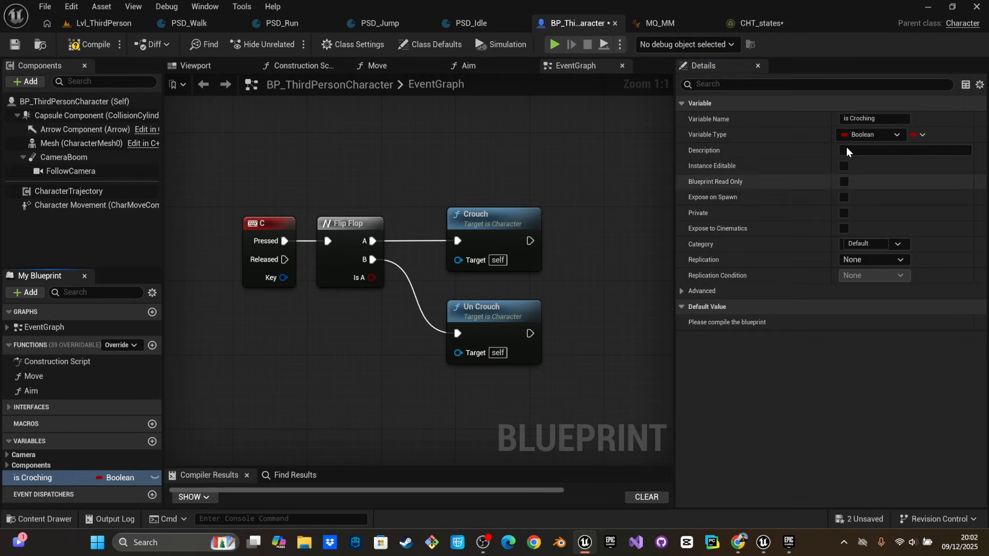
click(861, 120)
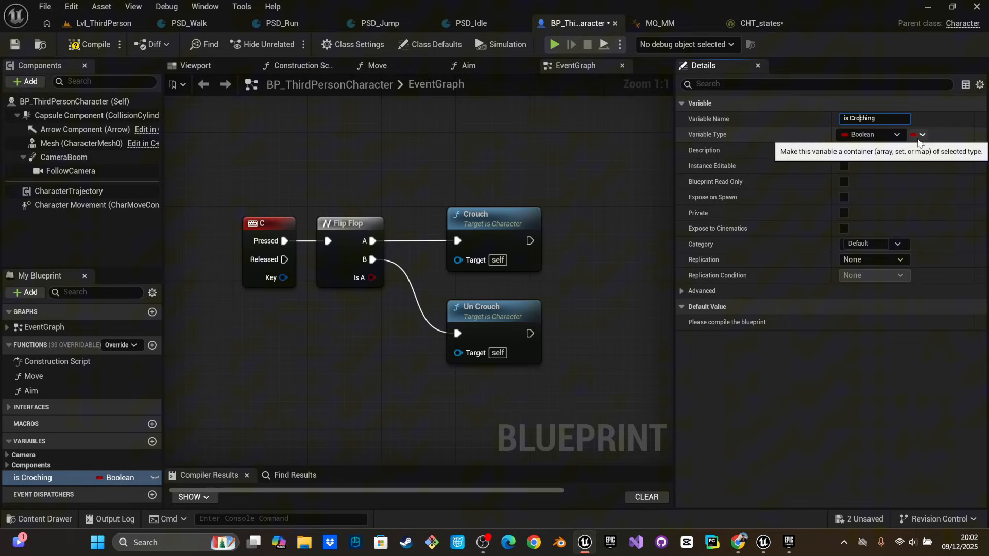
click(621, 245)
Add Set Is Crouching nodes after Crouch (enabled) and Un Crouch (disabled), and compile and save the blueprint
drag(509, 277, 529, 240)
drag(41, 479, 530, 334)
right_drag(612, 289, 442, 322)
drag(456, 272, 456, 281)
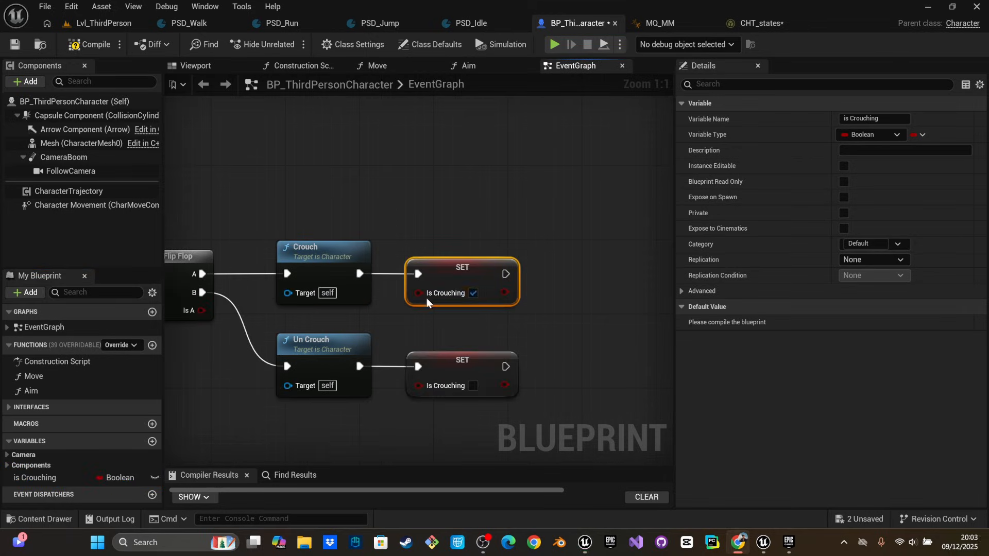
right_drag(428, 303, 488, 284)
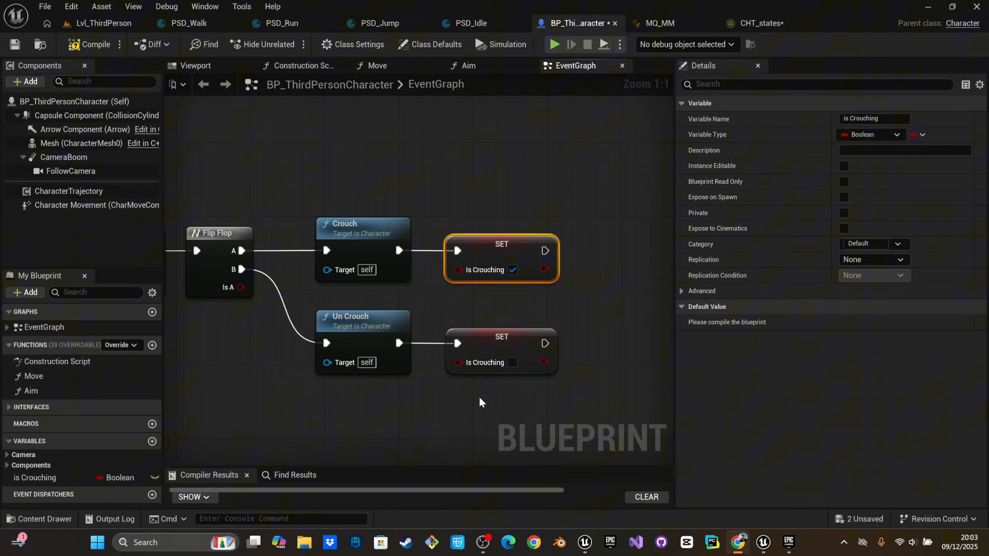
right_drag(496, 209, 552, 206)
click(88, 45)
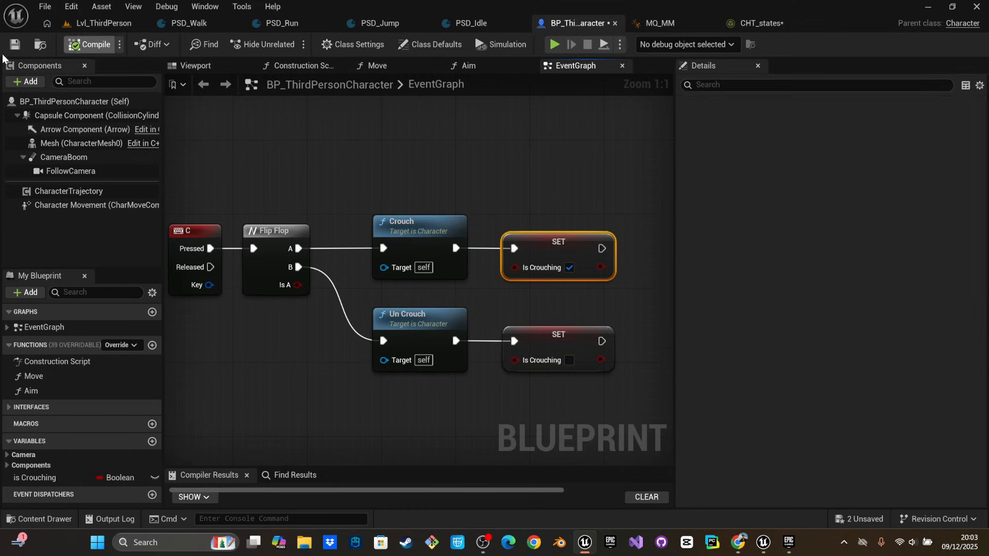
key(ctrl+s)
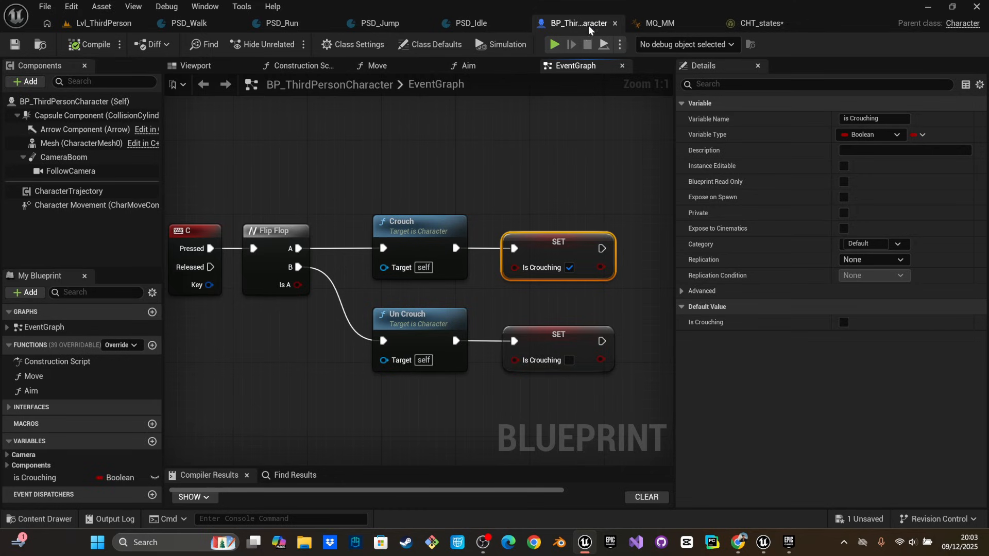
In the MQ_MM event graph, get Is Crouching from the cast's As BP Third Person Character output, leaving no stray comparison node
click(672, 22)
scroll(393, 334, down, 3)
right_drag(392, 334, 492, 329)
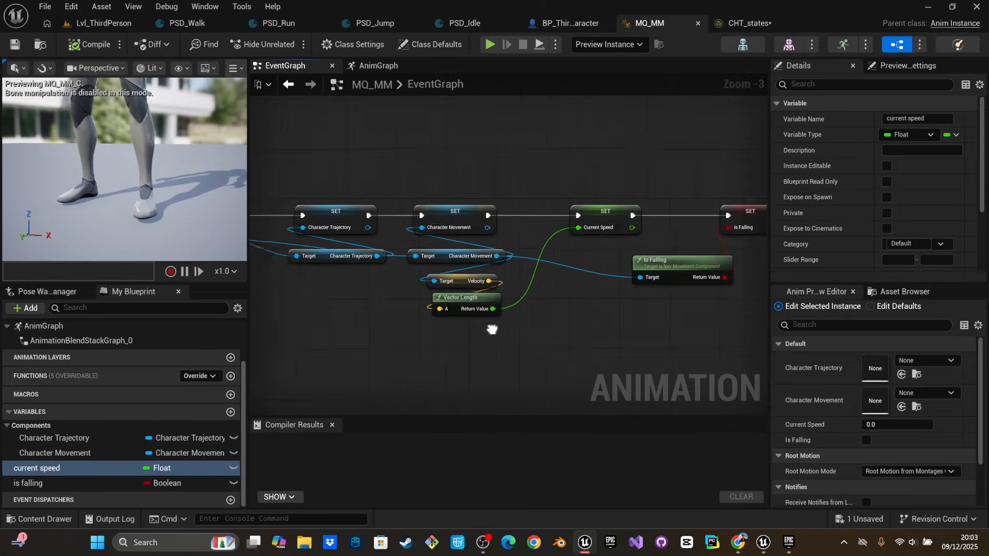
right_drag(366, 267, 462, 282)
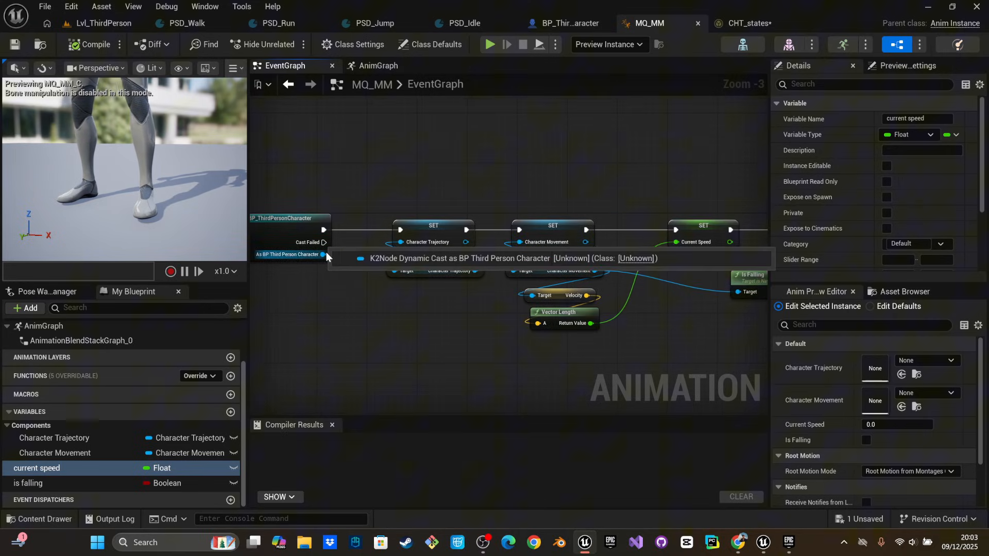
drag(323, 254, 673, 305)
text(is cro)
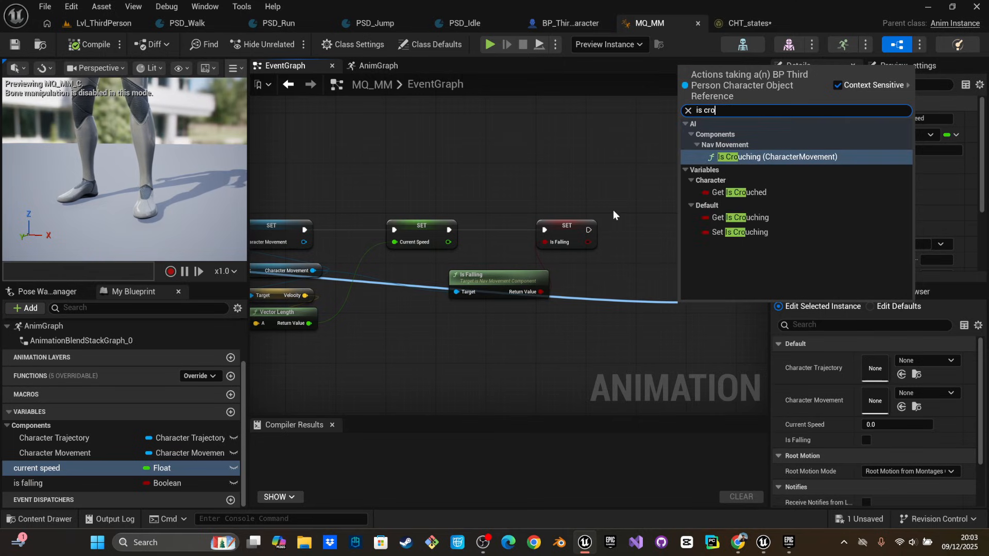
click(735, 218)
drag(693, 308, 623, 309)
click(690, 292)
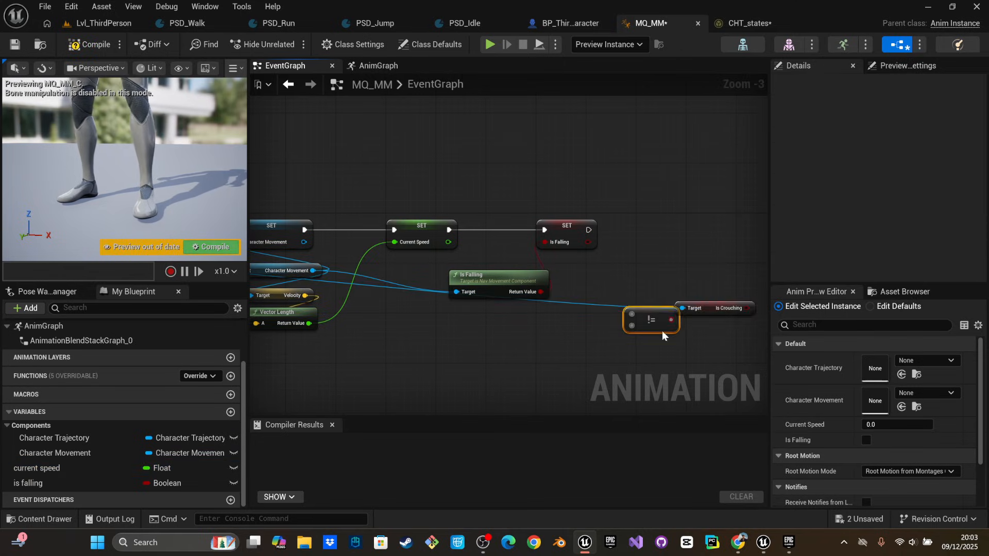
key(Delete)
Promote the Is Crouching value to a variable of that name, chain its SET node after Set Is Falling, and compile and save MQ_MM
drag(691, 312, 680, 221)
click(720, 317)
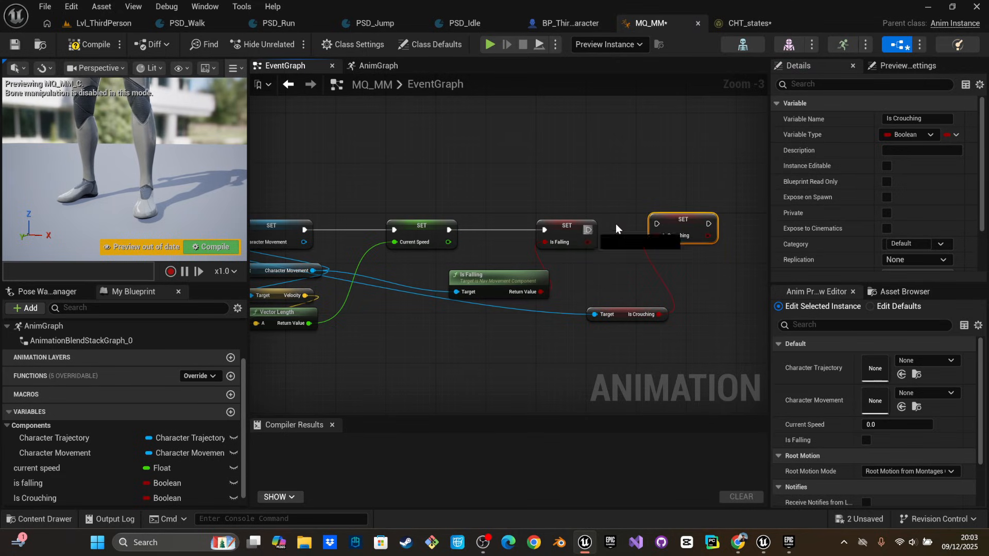
drag(616, 224, 670, 231)
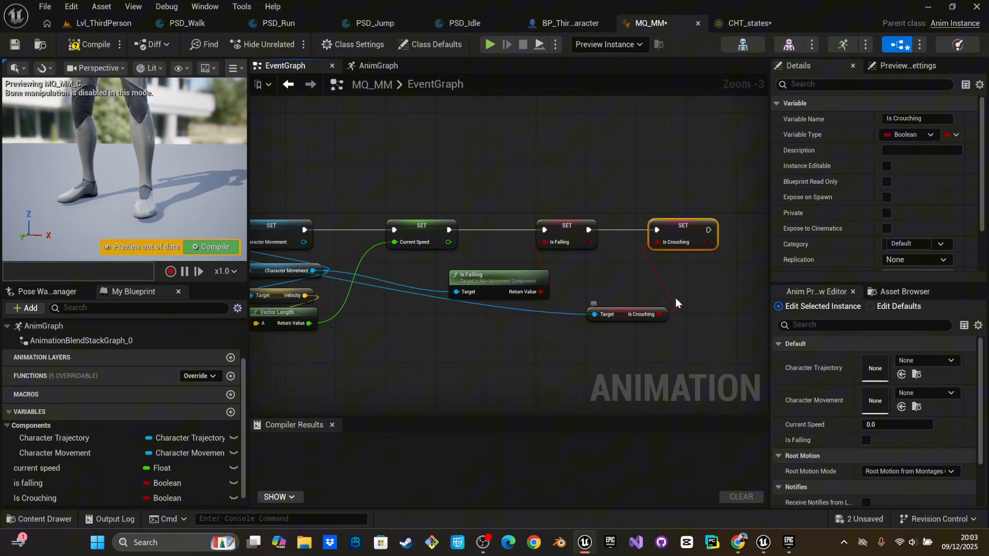
drag(630, 313, 686, 275)
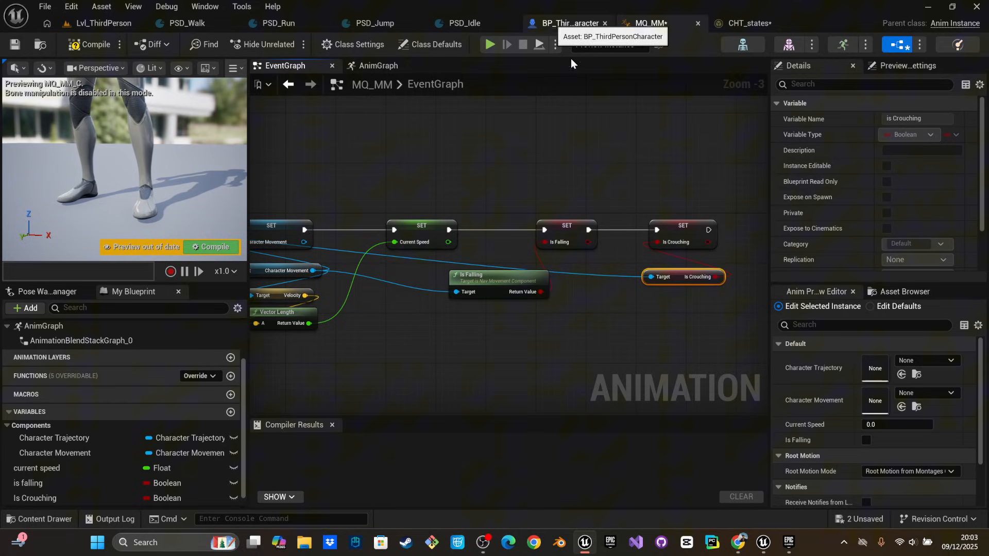
click(746, 27)
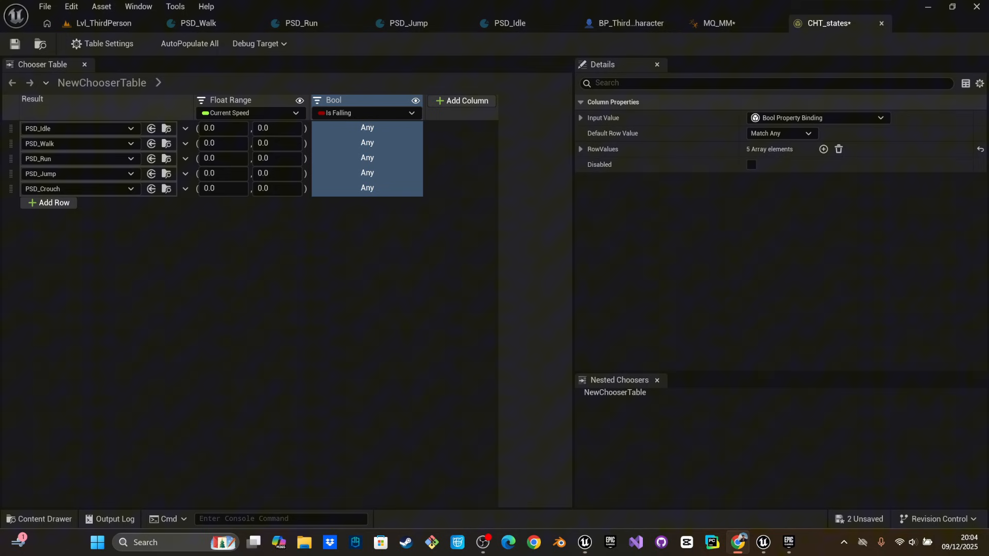
click(751, 23)
key(F7)
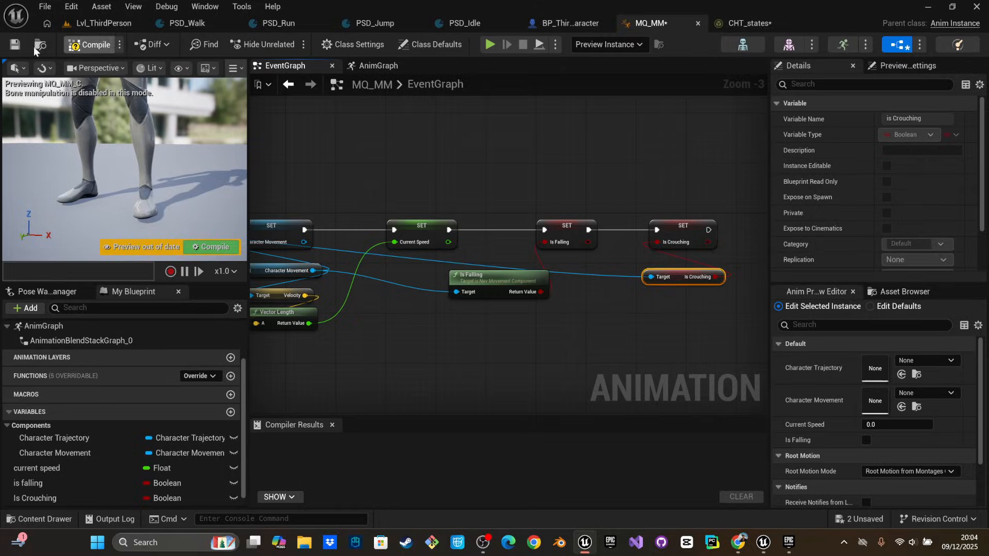
Add a second Bool column to the CHT_states chooser table and bind it to Is Crouching
click(748, 23)
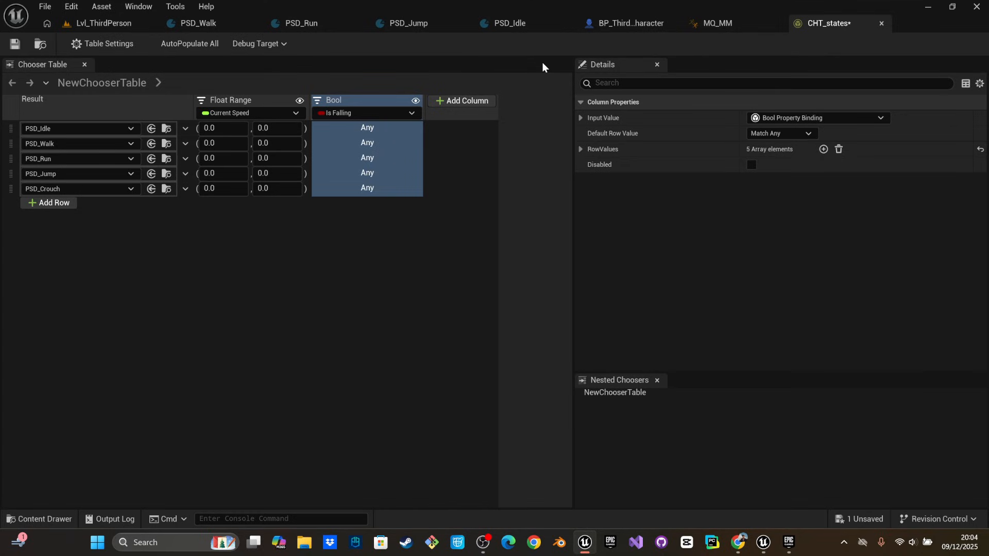
click(484, 101)
click(474, 143)
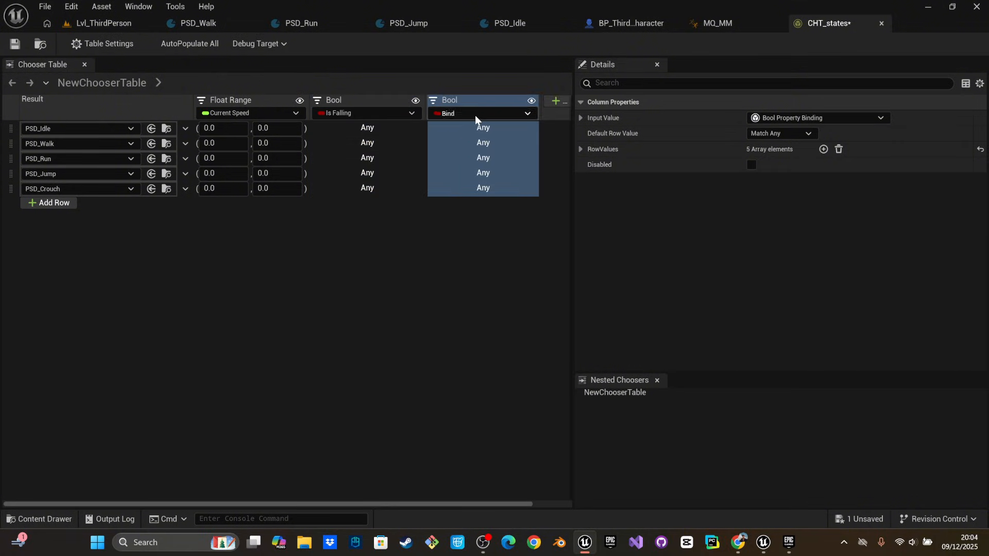
click(474, 113)
mouse_move(497, 132)
click(576, 164)
Set Is Falling to True only for PSD_Jump and Is Crouching to True only for PSD_Crouch, with all other Bool cells False
click(235, 131)
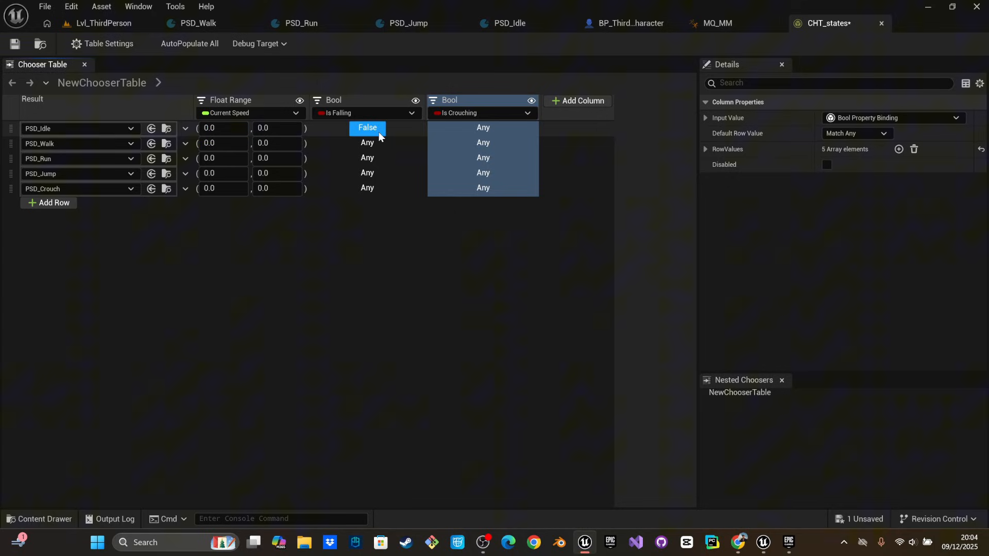
click(483, 127)
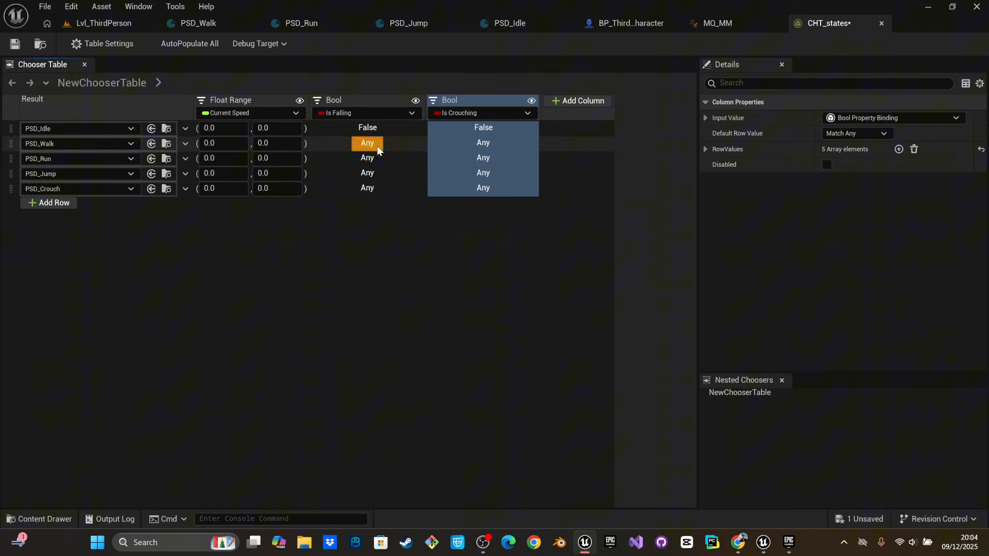
click(476, 145)
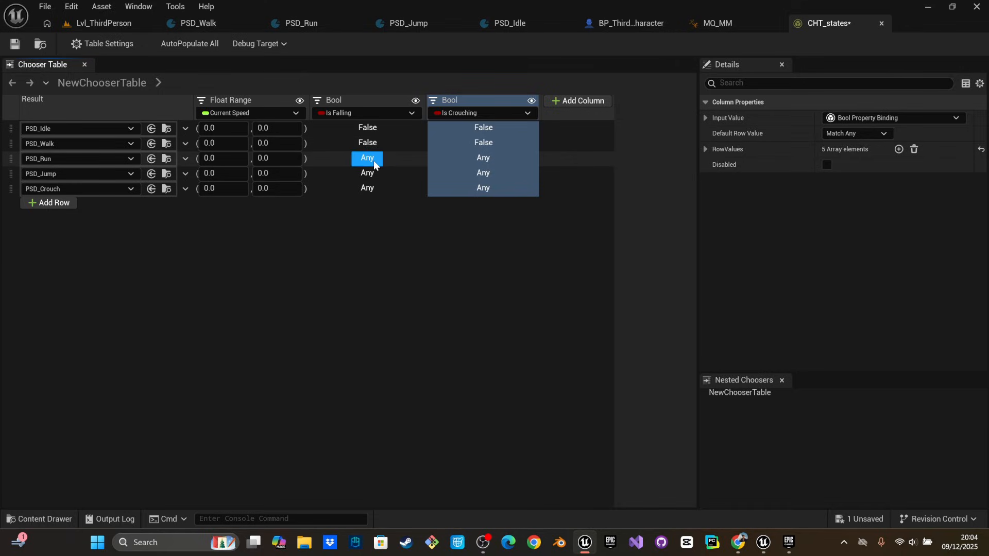
click(372, 159)
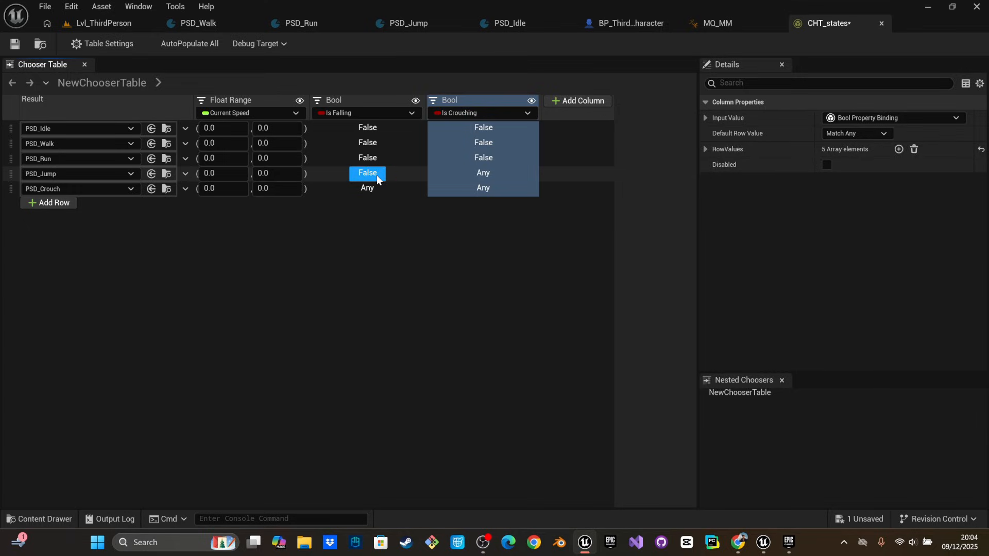
click(376, 175)
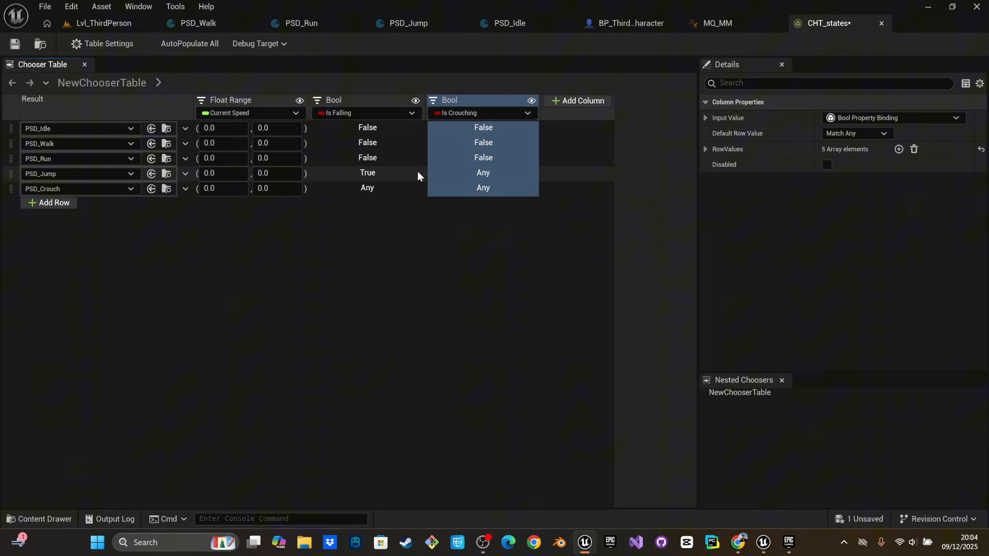
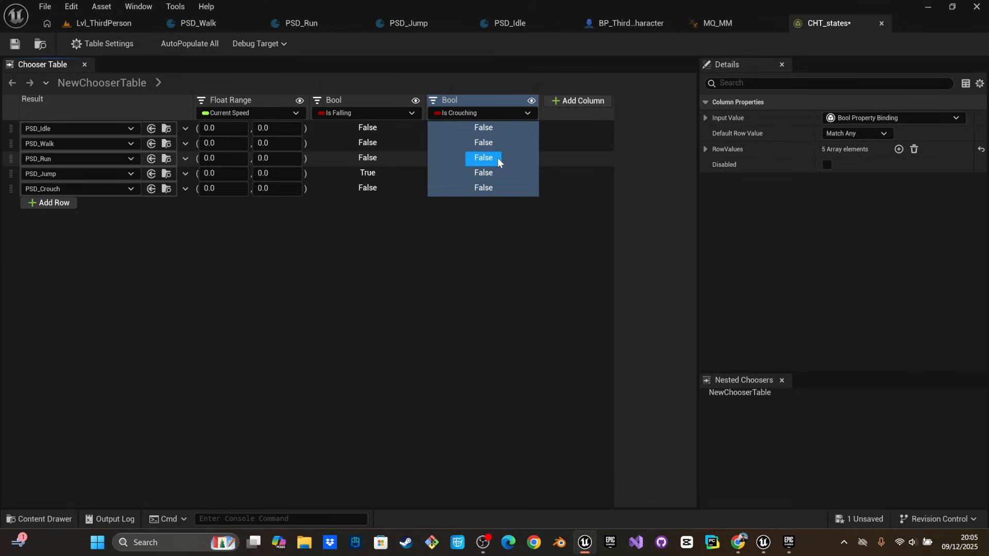
click(487, 188)
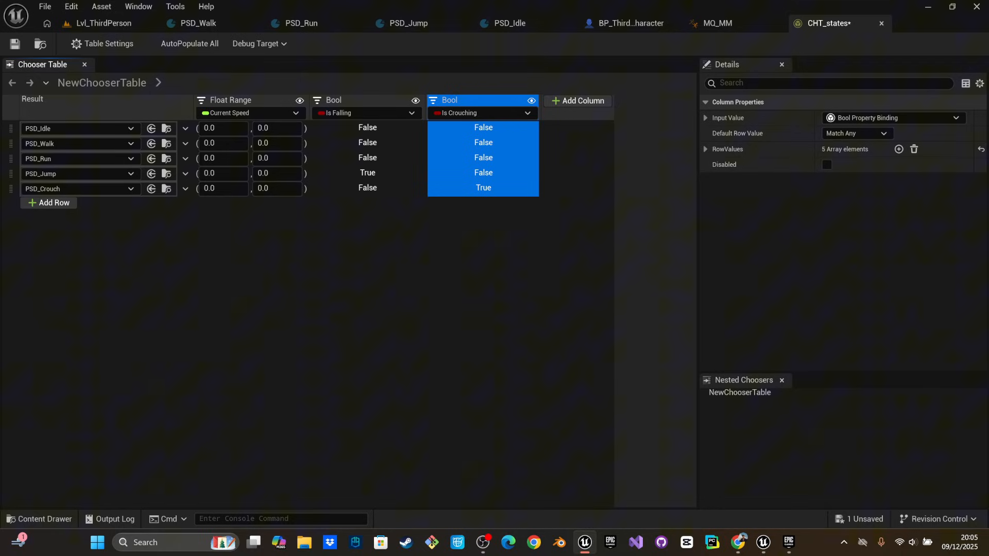
Set the Current Speed range to 1 to 301 for PSD_Walk and 302 to 999 for PSD_Run
click(224, 144)
text(2)
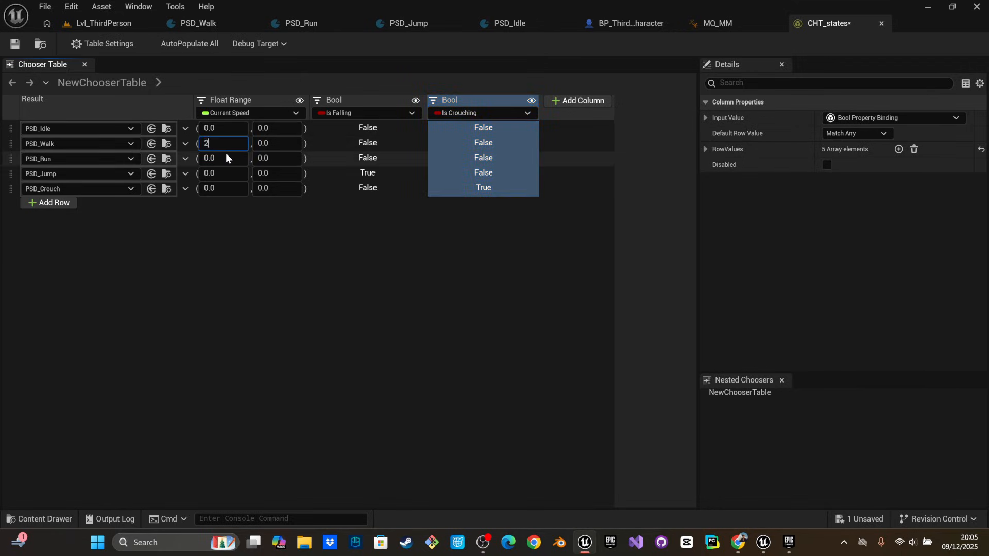
click(297, 143)
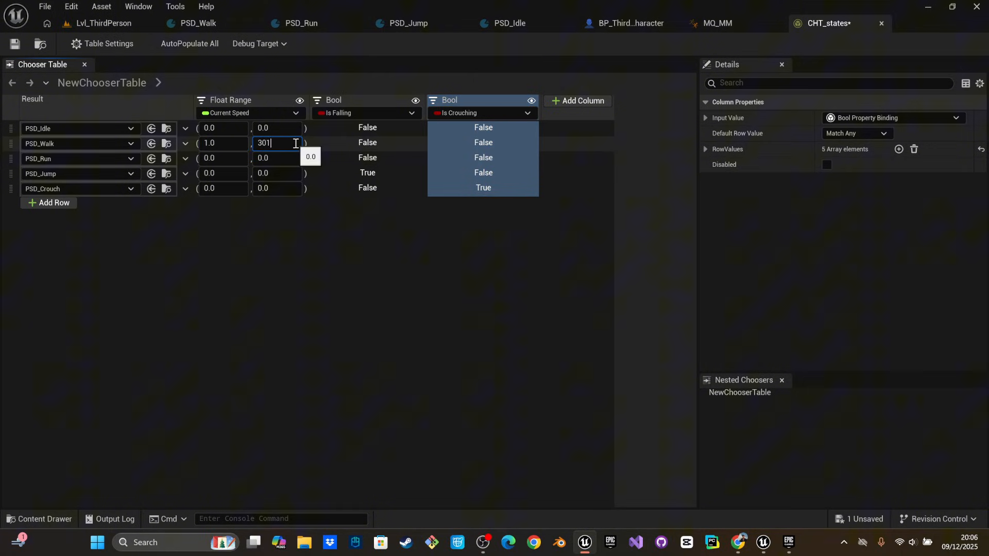
click(223, 159)
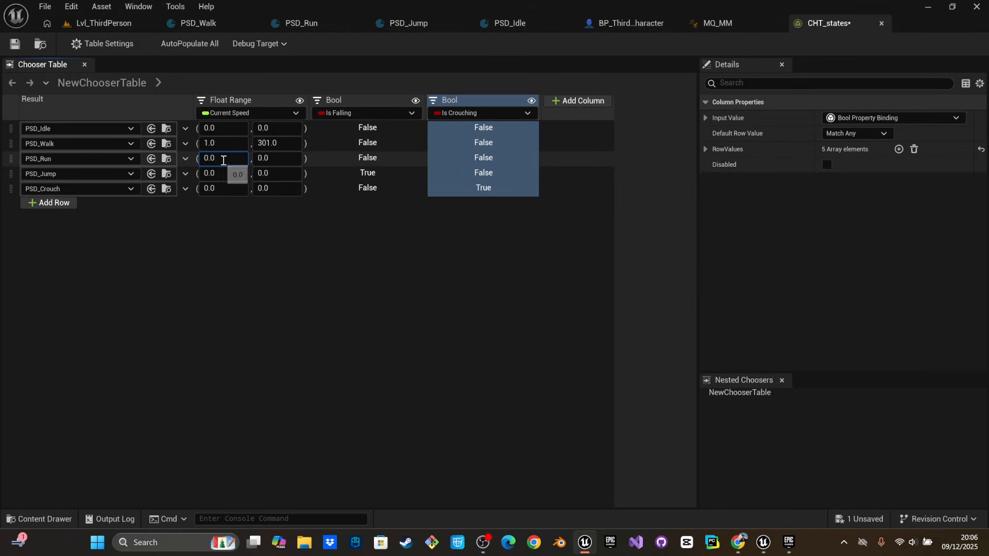
key(ctrl+a)
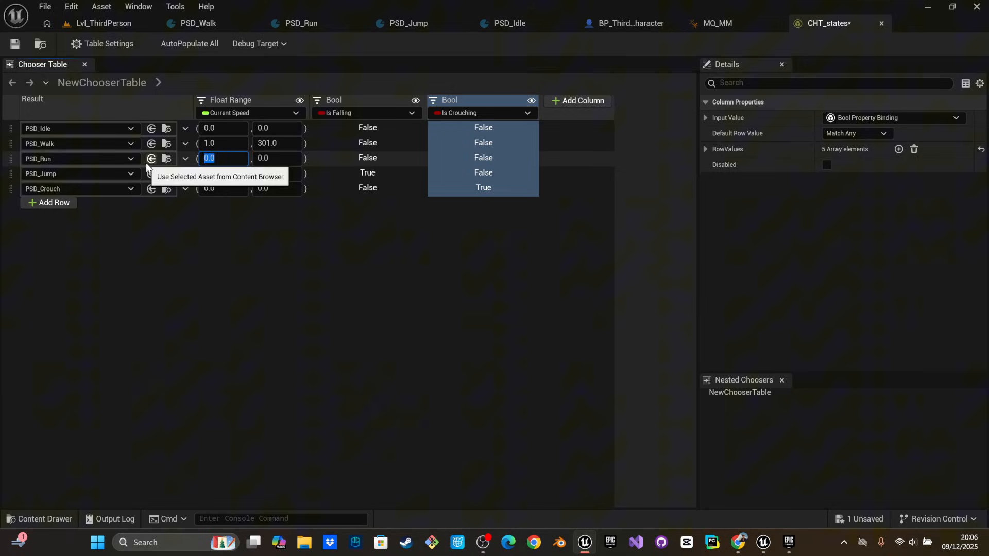
text(302)
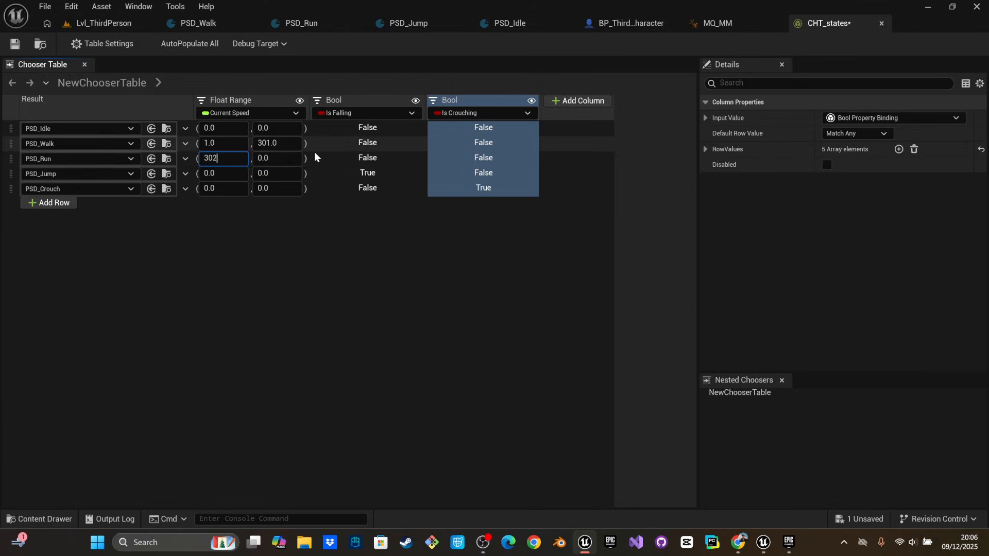
click(286, 157)
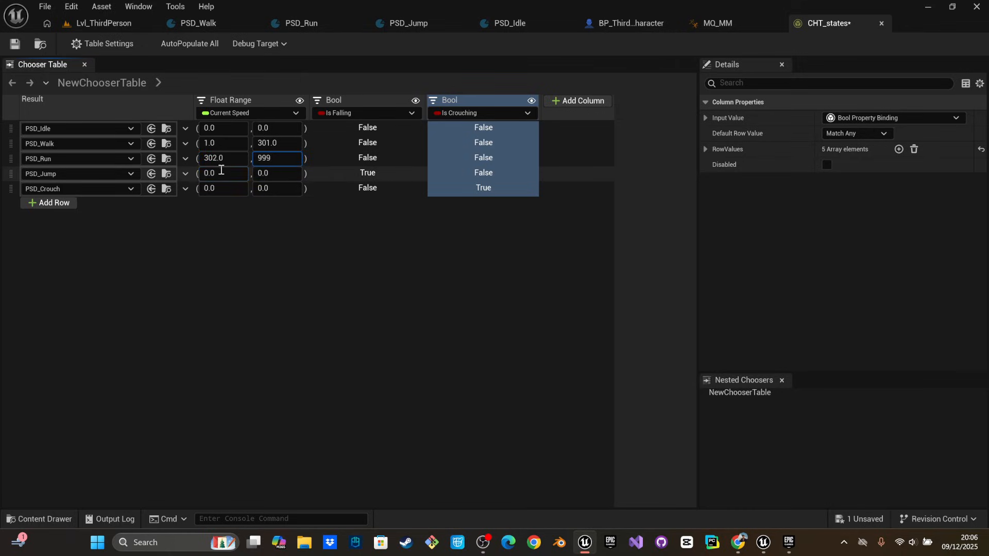
Set the upper Current Speed limit to 999 for both the PSD_Jump and PSD_Crouch rows
click(243, 173)
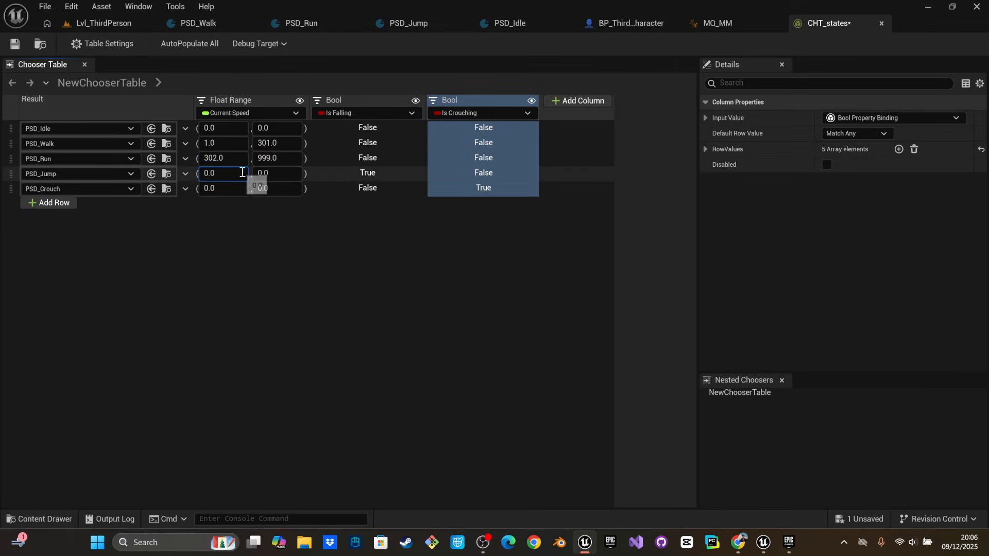
double_click(285, 174)
click(290, 185)
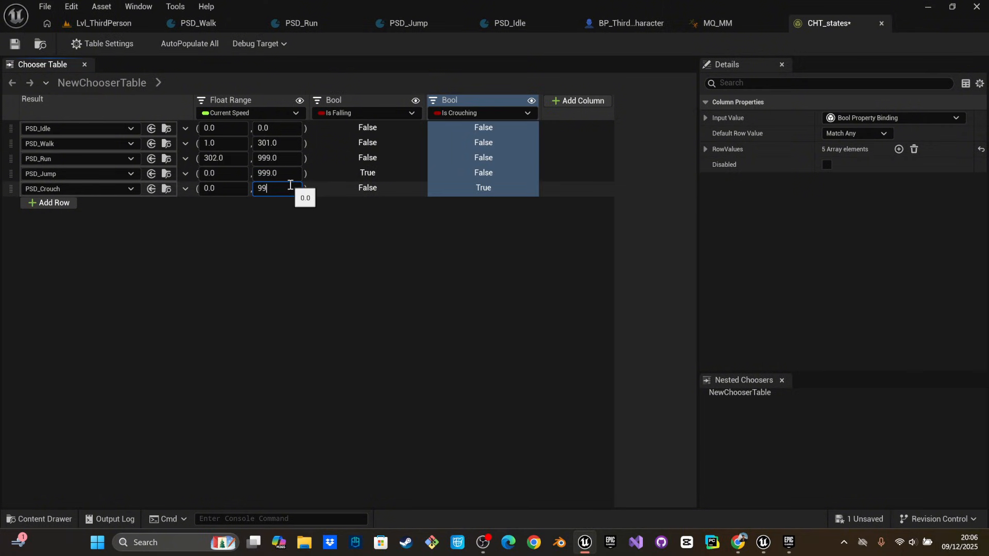
click(298, 303)
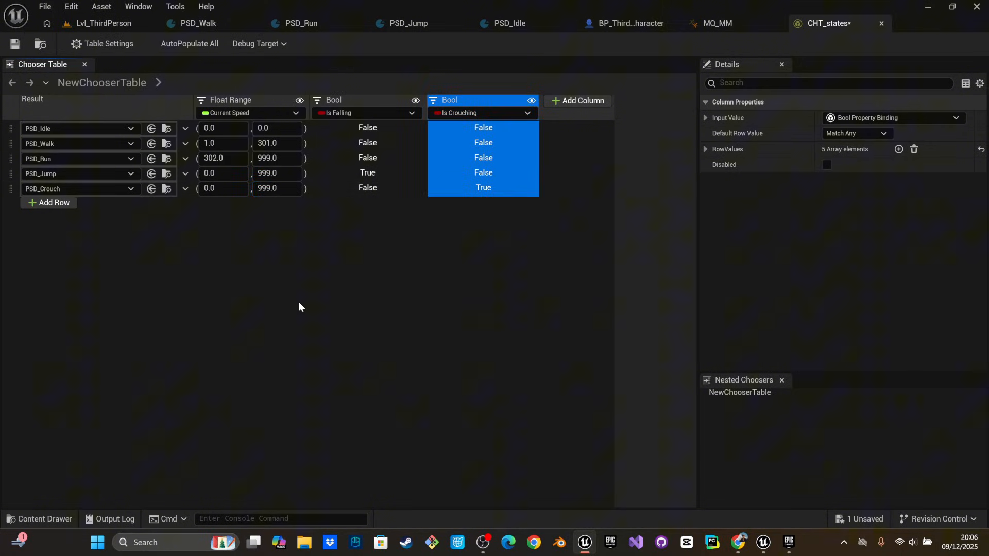
Save CHT_states, and in MQ_MM's AnimGraph move the Motion Matching node farther from Pose History and break the link between them
click(16, 44)
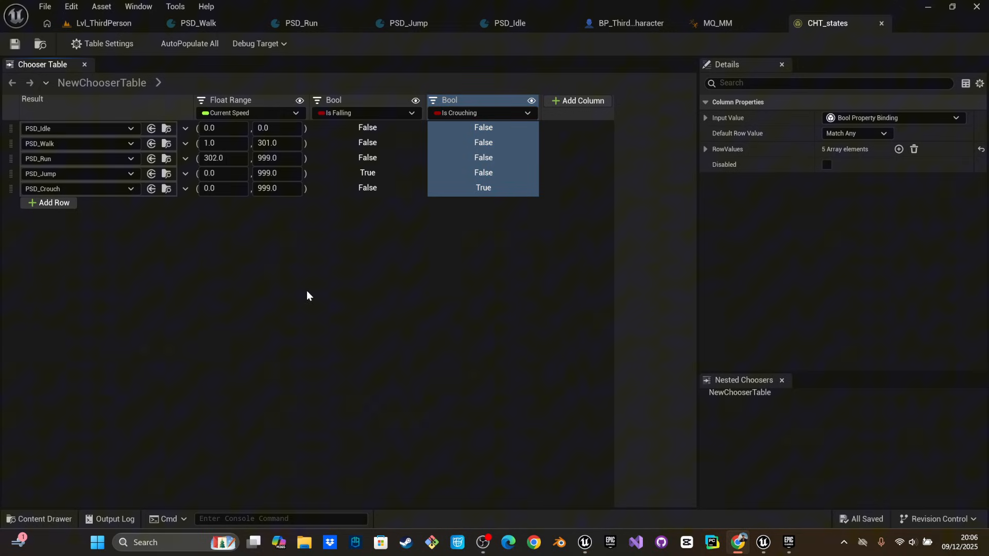
click(721, 25)
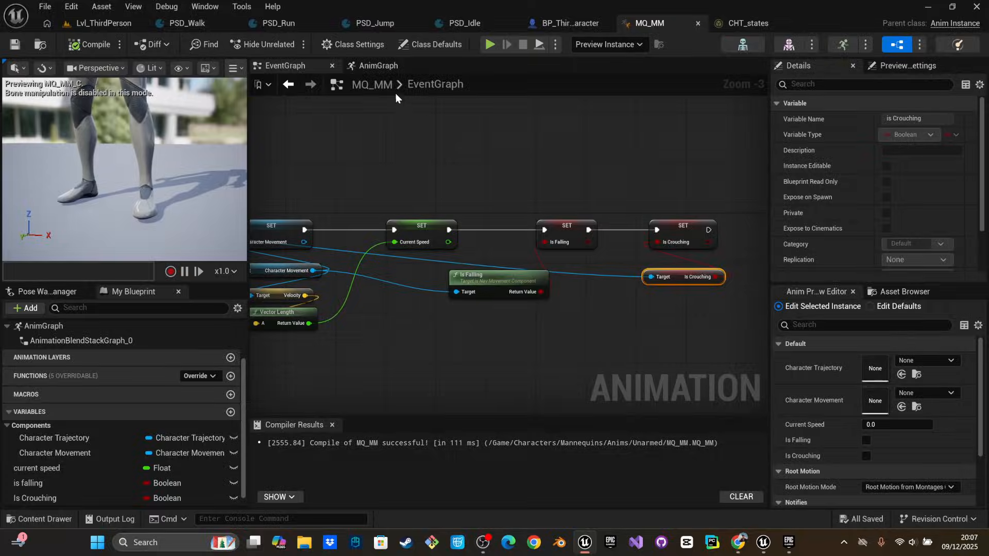
click(367, 67)
right_drag(489, 326, 532, 313)
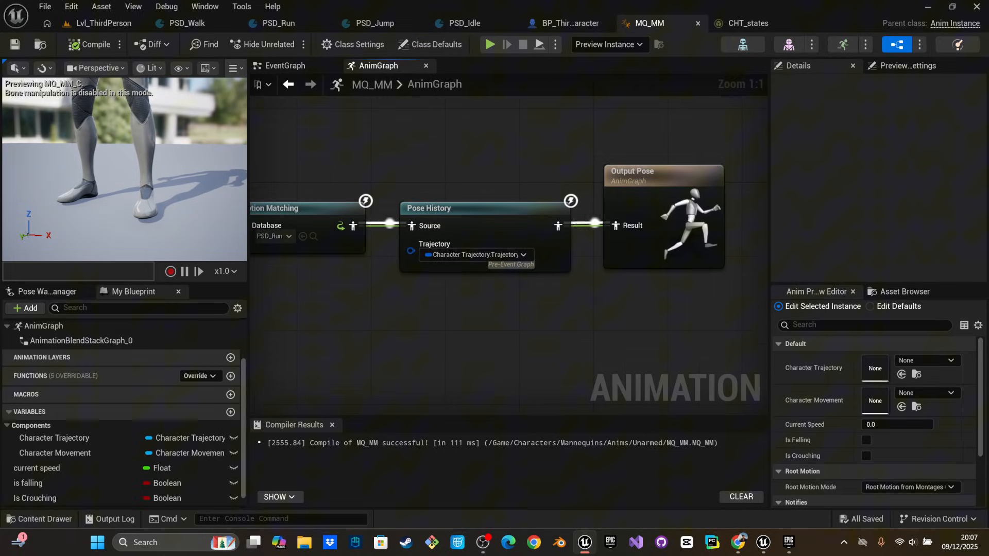
right_drag(411, 324, 551, 334)
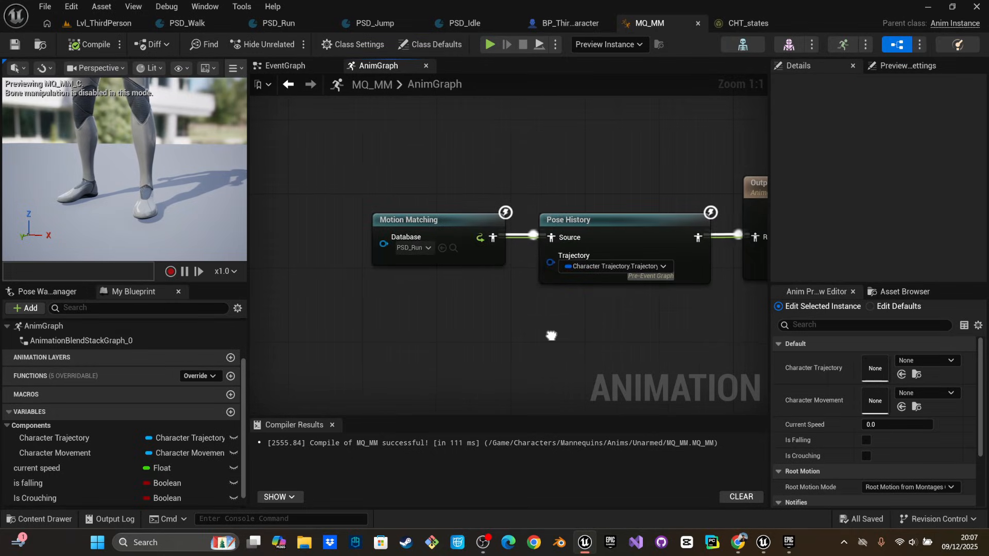
click(422, 235)
drag(422, 236, 385, 236)
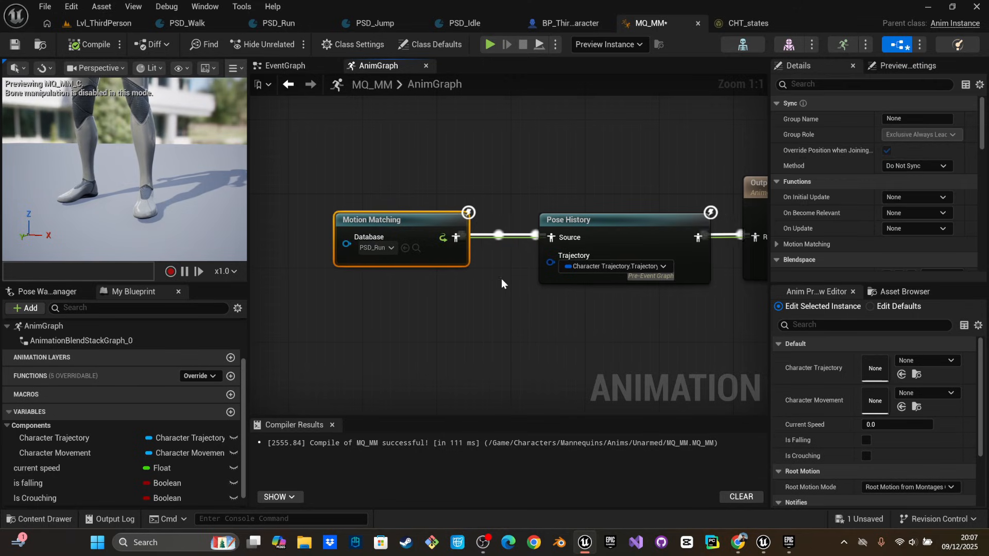
click(392, 235)
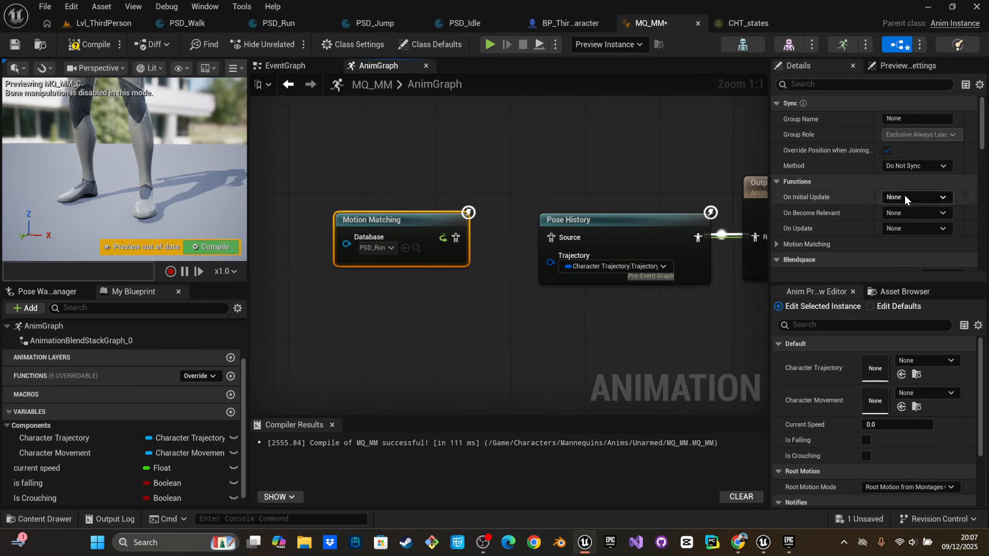
scroll(904, 195, down, 3)
click(937, 202)
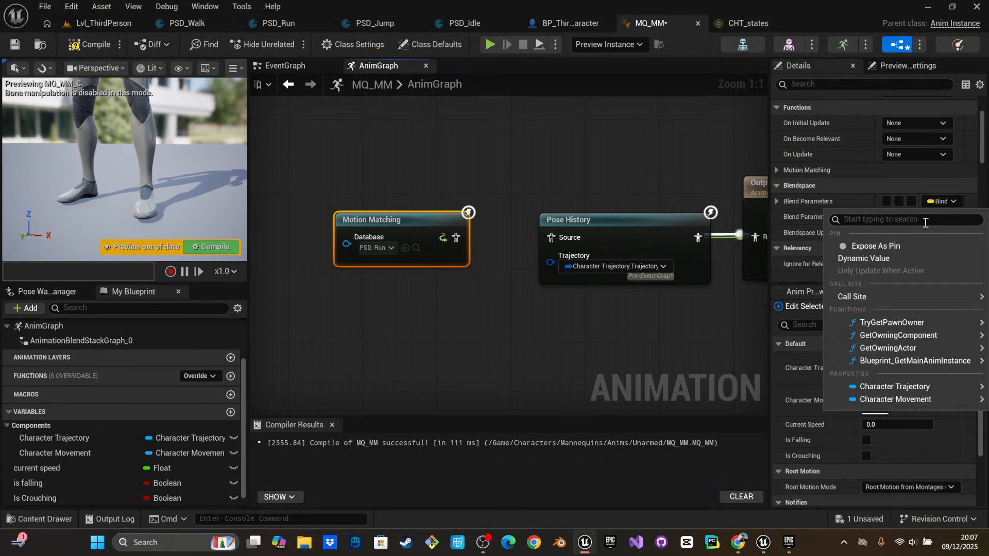
click(913, 246)
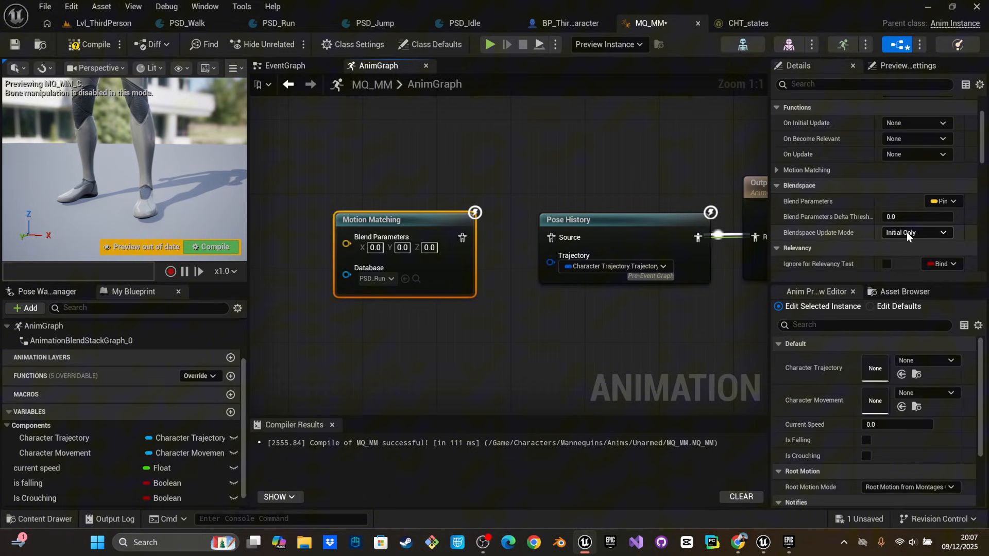
click(455, 332)
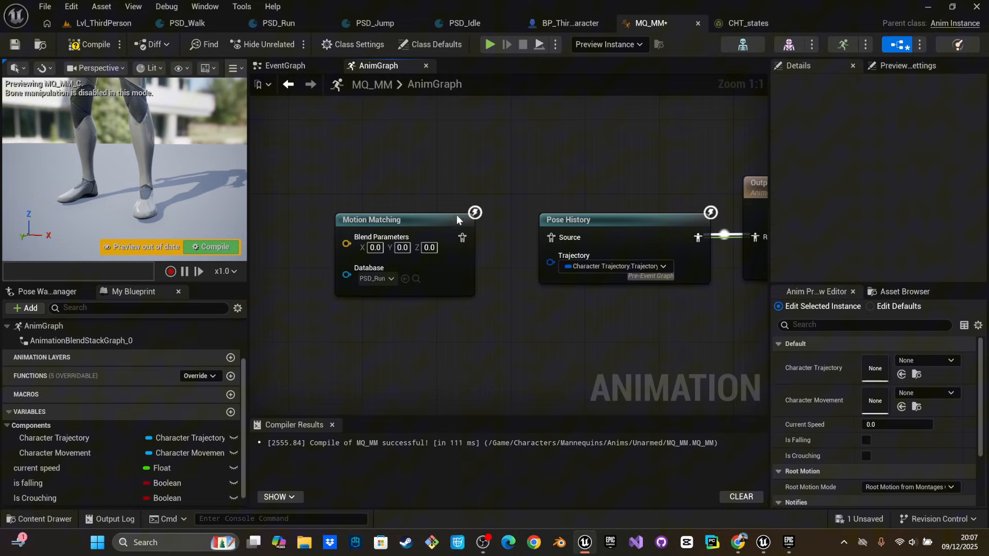
key(ctrl+z)
click(942, 201)
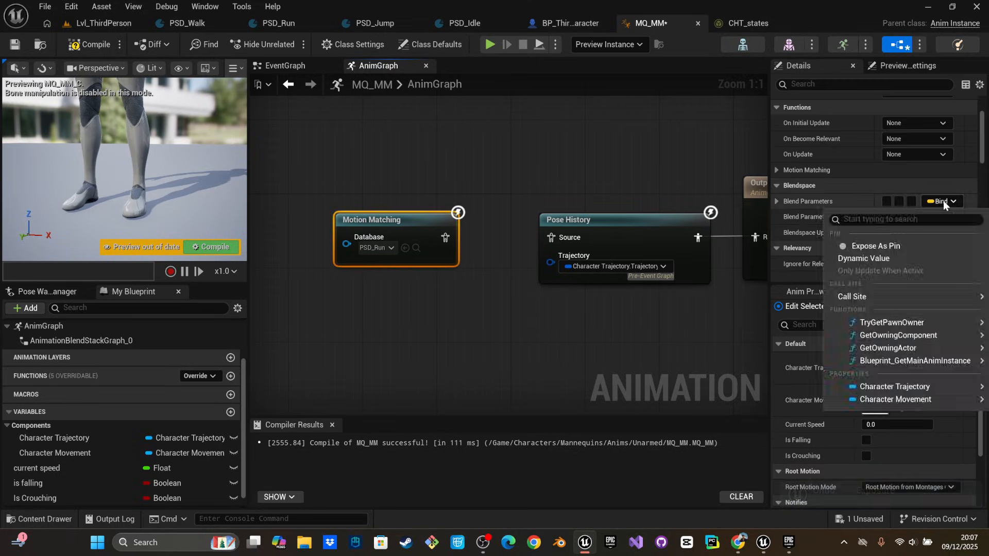
Hide the Motion Matching node's Database pin and set Database to Dynamic Value, compiling and saving MQ_MM
scroll(768, 176, down, 4)
scroll(875, 243, down, 3)
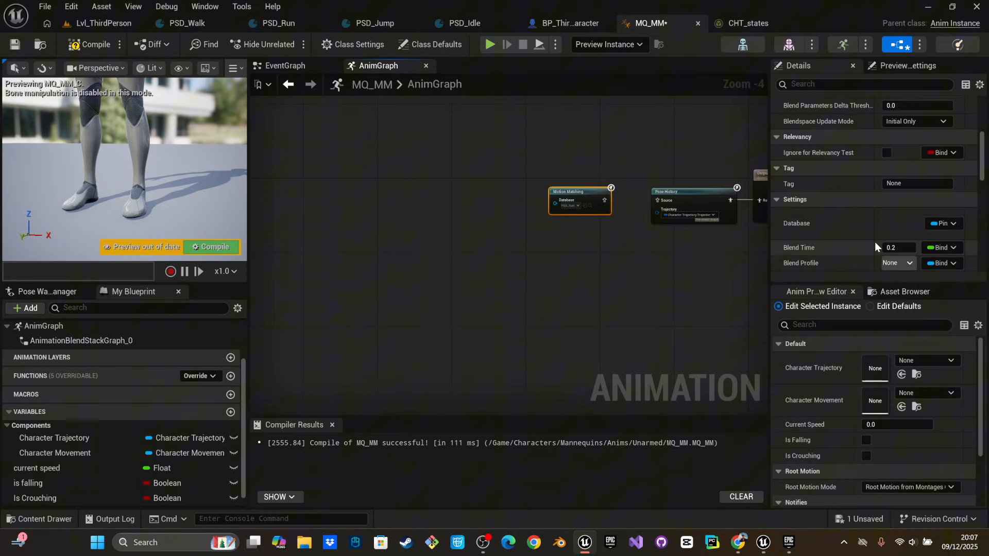
click(943, 223)
click(941, 255)
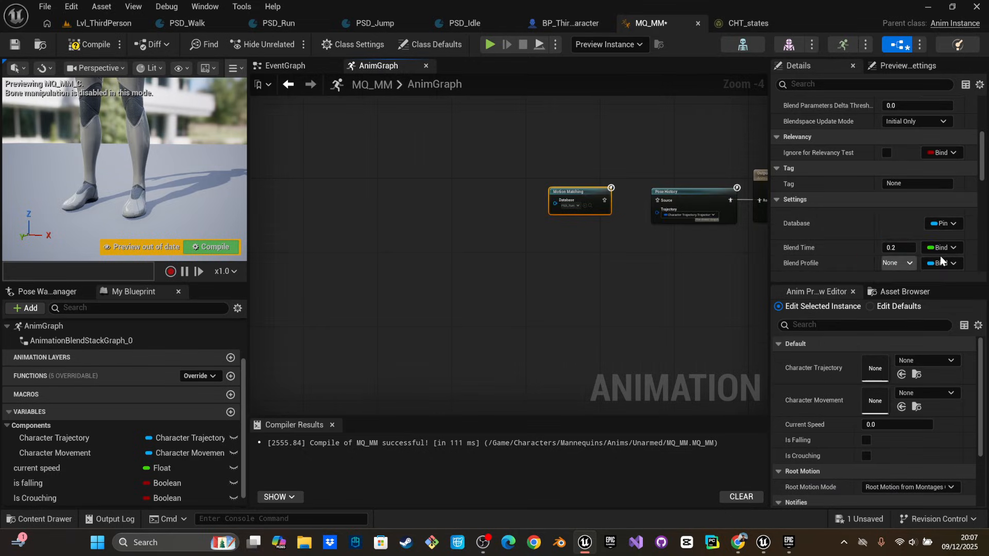
right_drag(645, 265, 555, 270)
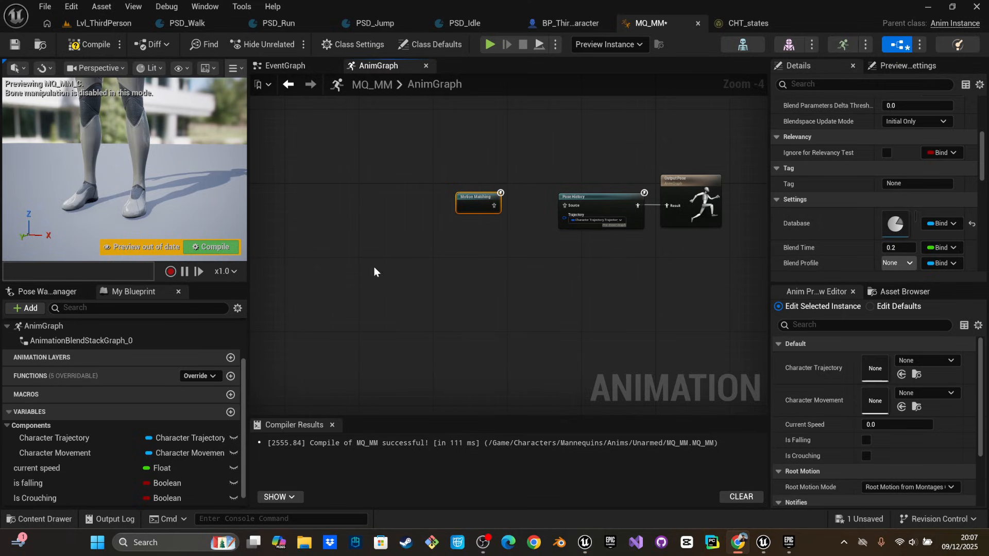
click(927, 227)
click(932, 267)
click(90, 44)
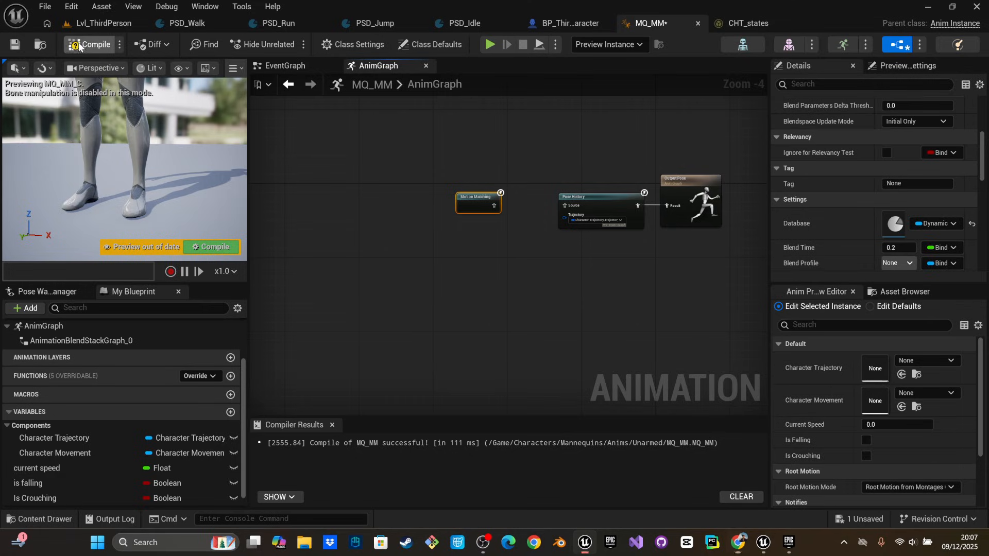
click(14, 45)
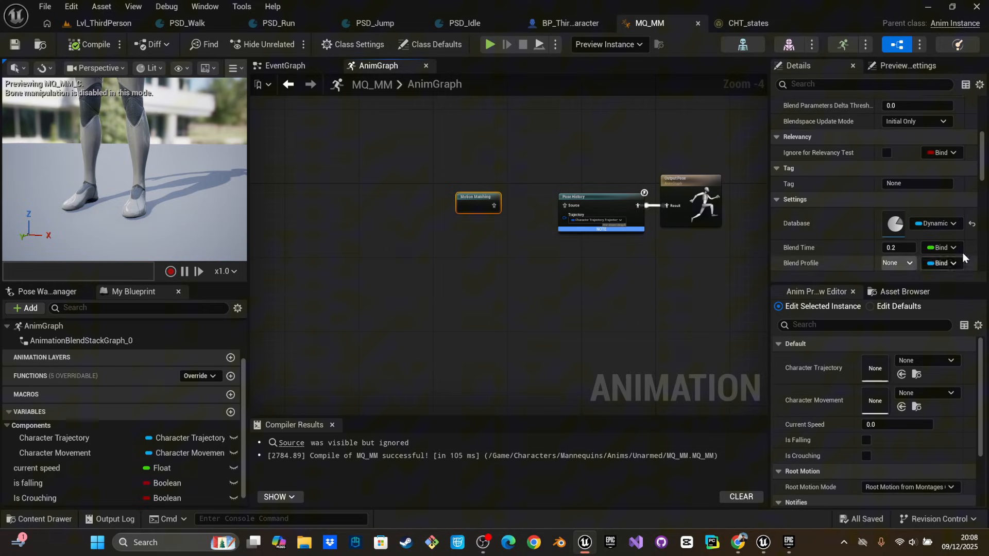
Create a new OnUpdate function for the Motion Matching node's On Update binding and spread its entry and return nodes apart
scroll(836, 194, up, 5)
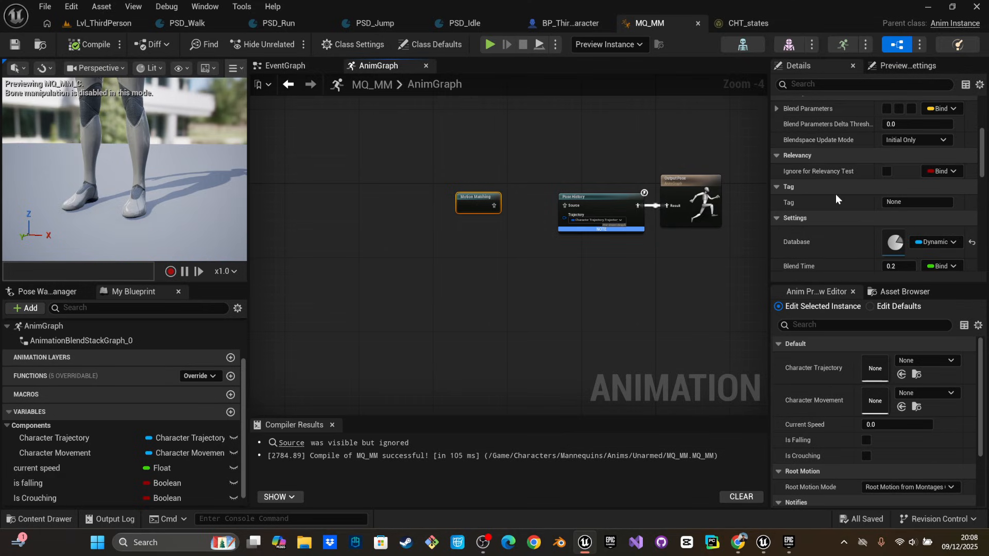
scroll(835, 194, up, 2)
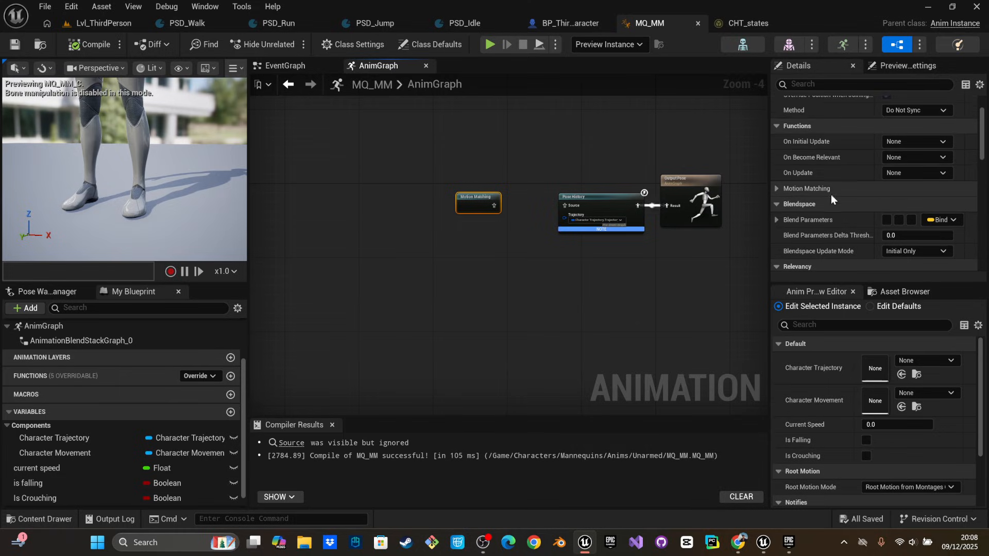
click(918, 175)
click(920, 199)
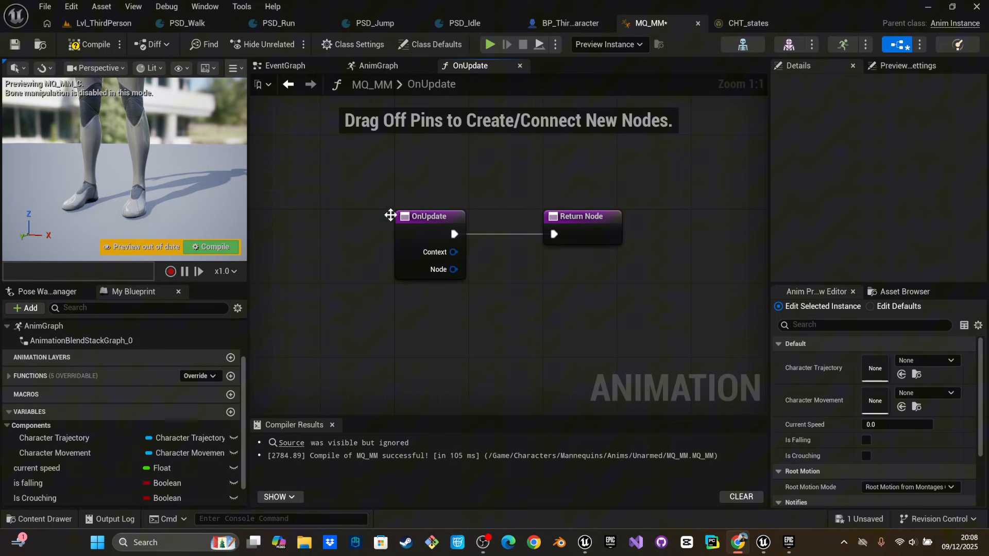
drag(407, 216, 349, 216)
drag(607, 220, 736, 221)
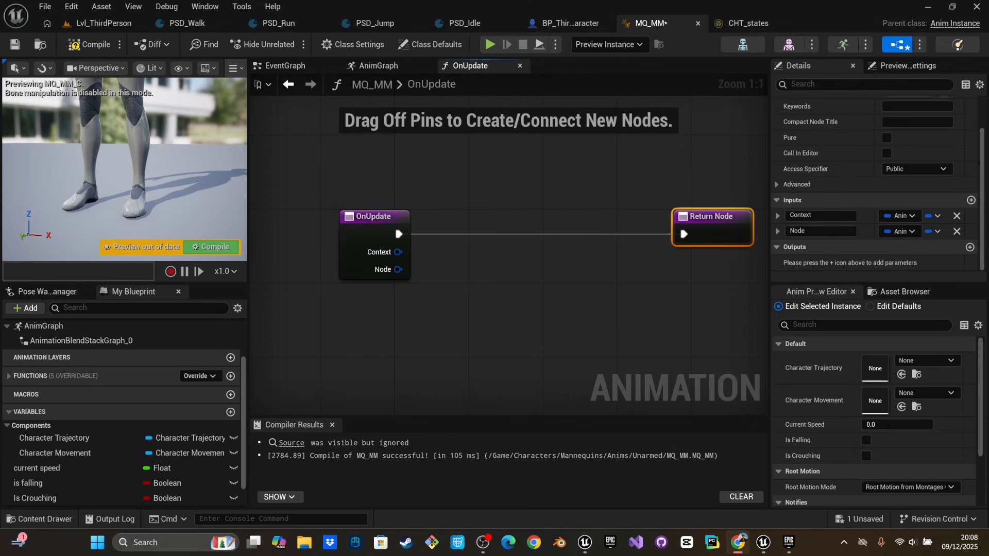
Add an Evaluate Chooser node after the OnUpdate entry and assign CHT_states as its chooser
drag(399, 233, 460, 240)
text(ev)
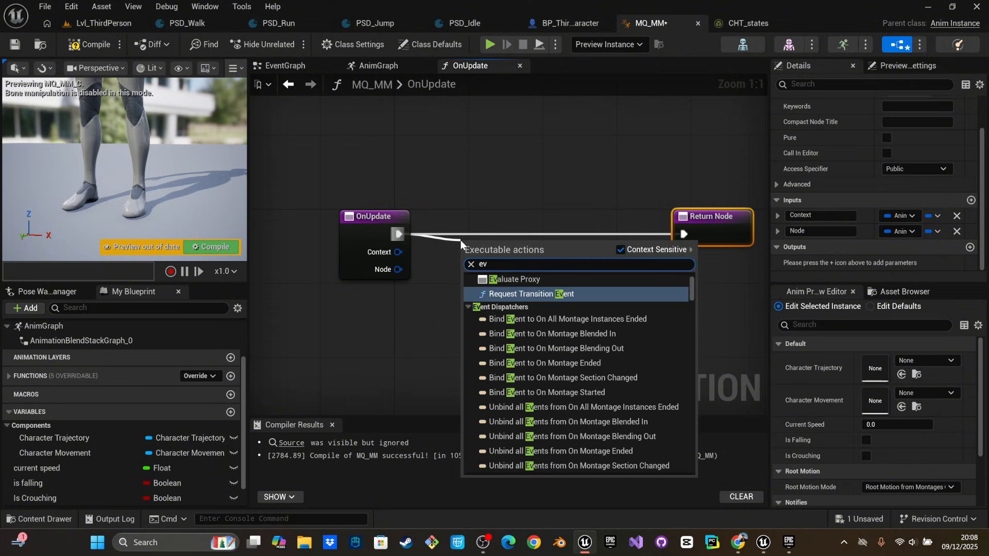
text(a)
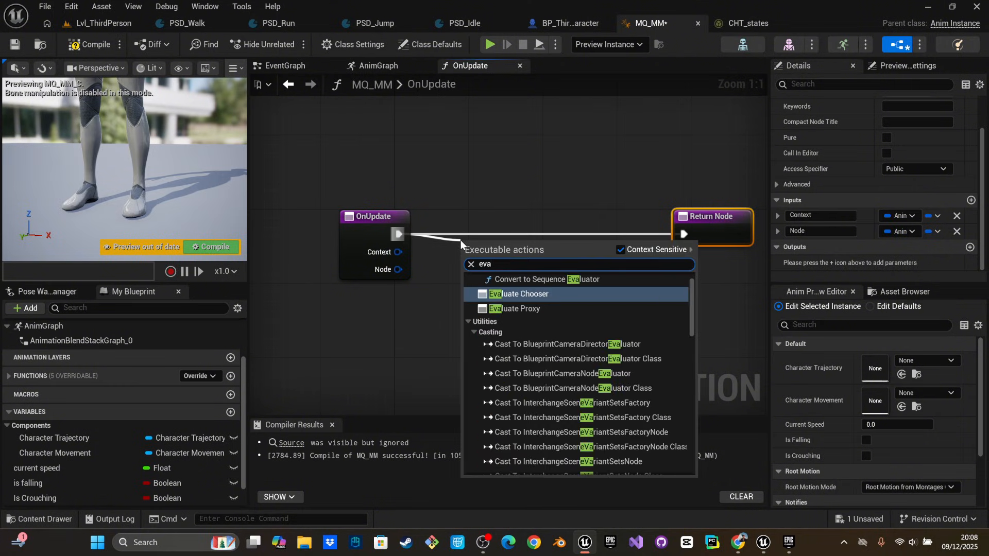
click(549, 292)
drag(517, 239, 516, 220)
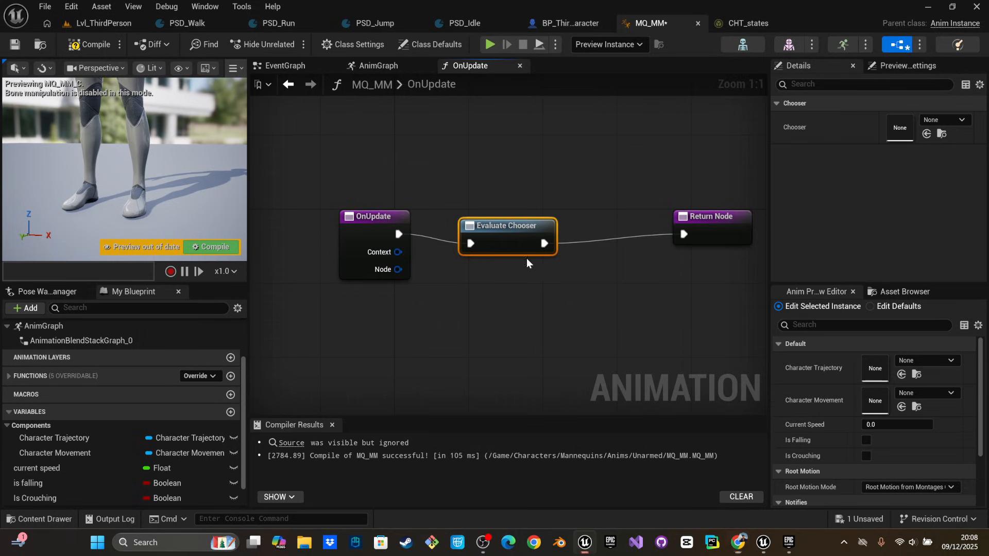
click(502, 296)
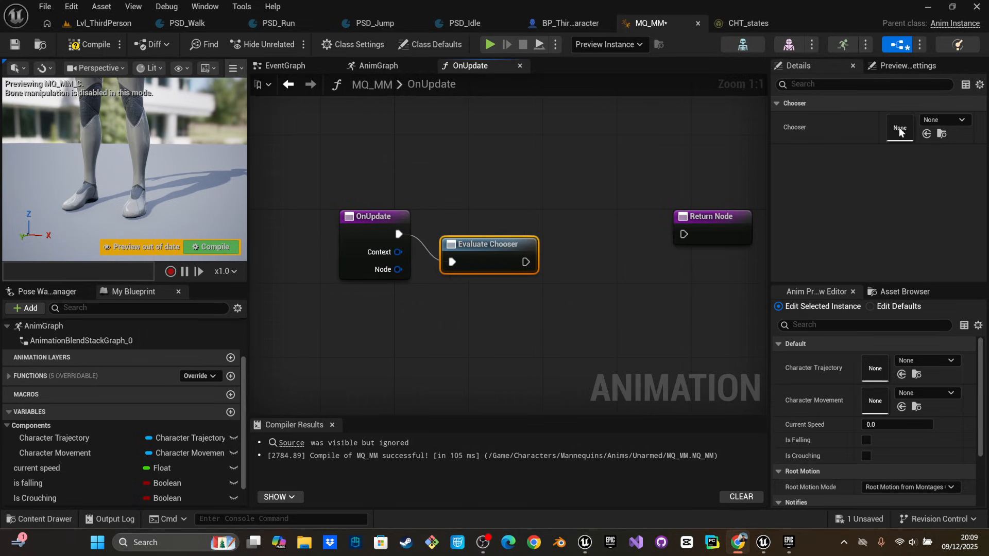
click(955, 120)
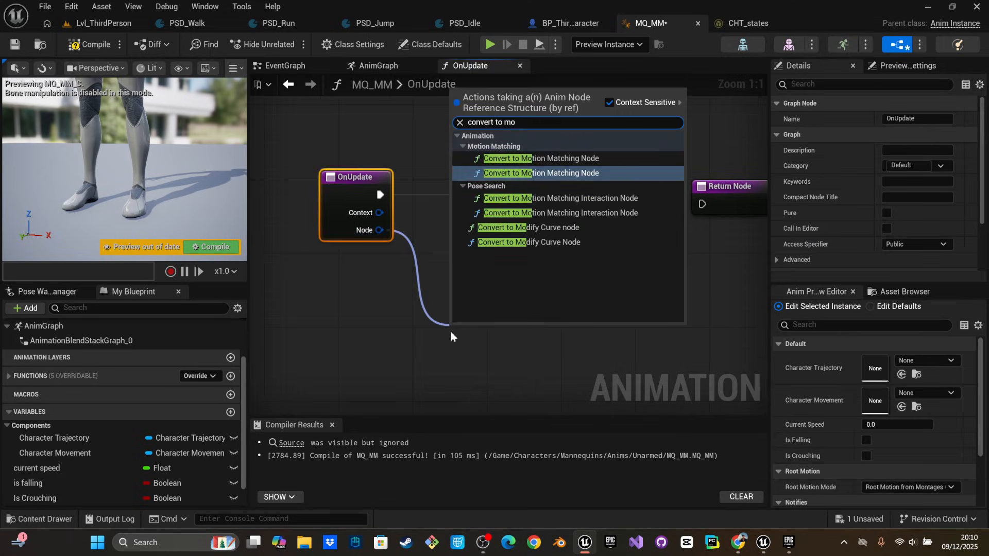
Add a Convert to Motion Matching Node fed by OnUpdate's Node output, and move Return Node farther away for space
click(563, 158)
right_drag(664, 235, 356, 256)
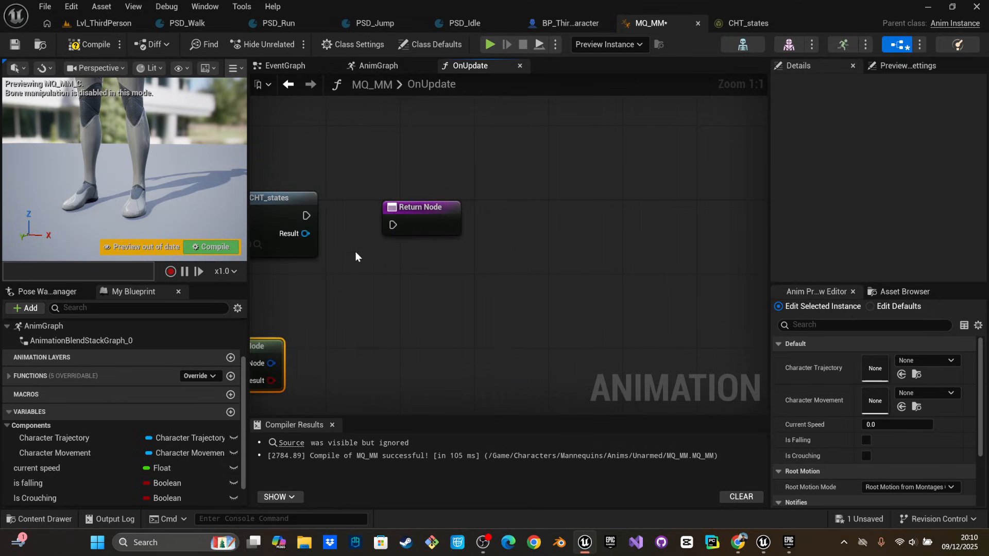
drag(405, 208, 608, 199)
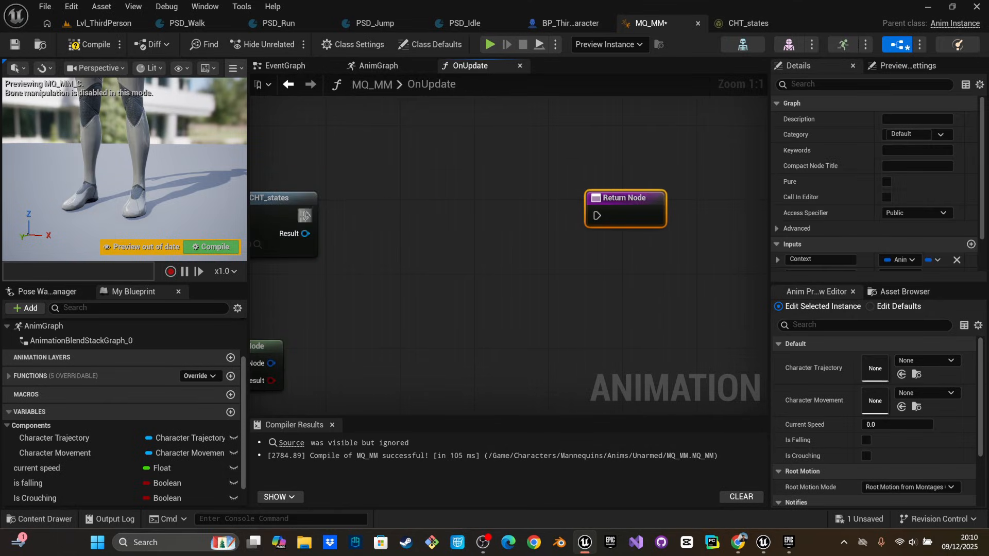
Add Set Database to Search after the chooser, wire in its Result and the converted Motion Matching Node, and use Interrupt on Database Change
drag(304, 216, 393, 221)
text(set dat)
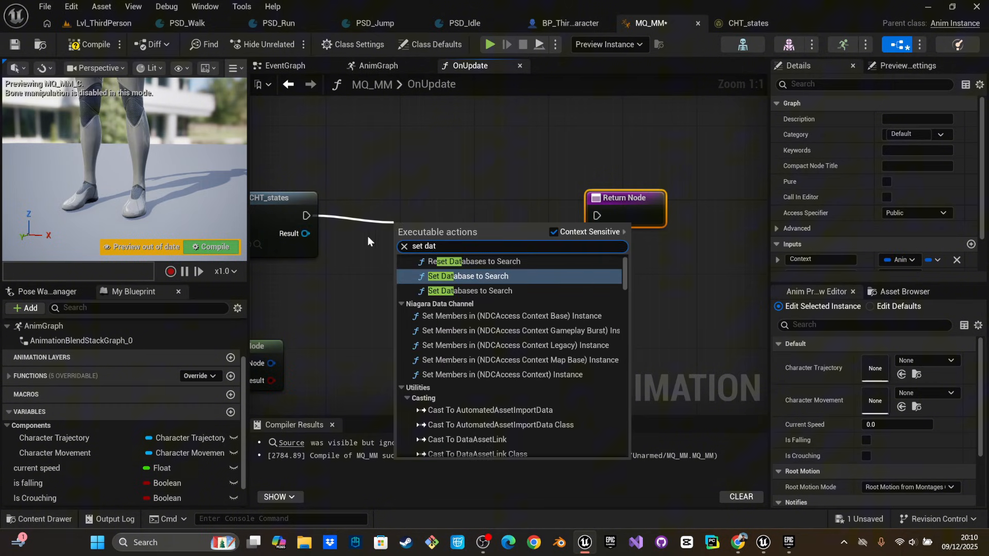
click(462, 282)
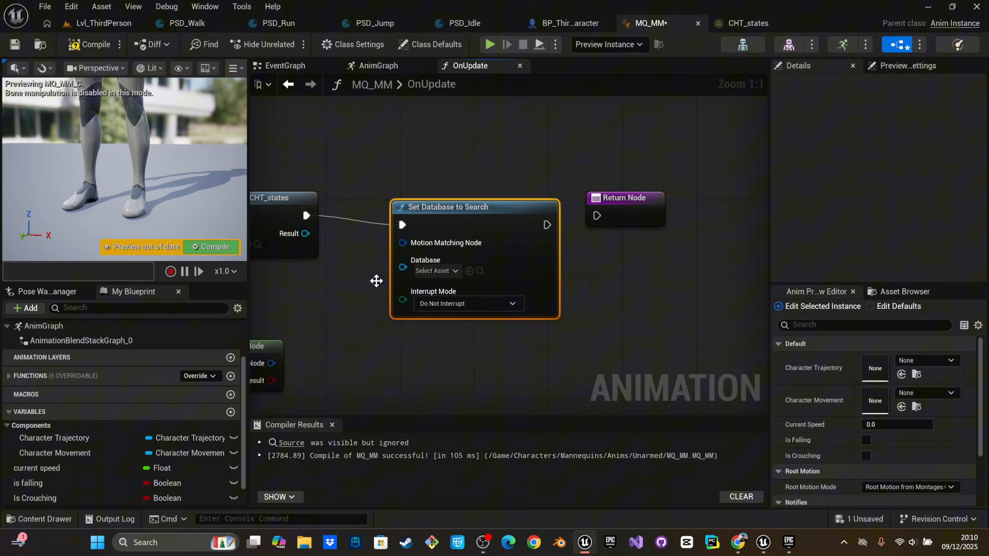
right_drag(376, 281, 425, 321)
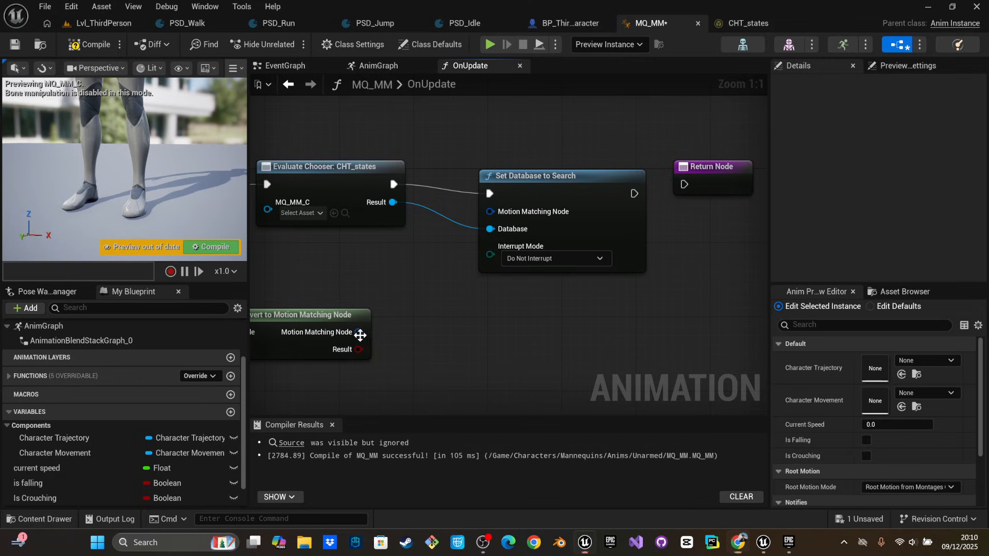
drag(360, 335, 490, 211)
click(519, 257)
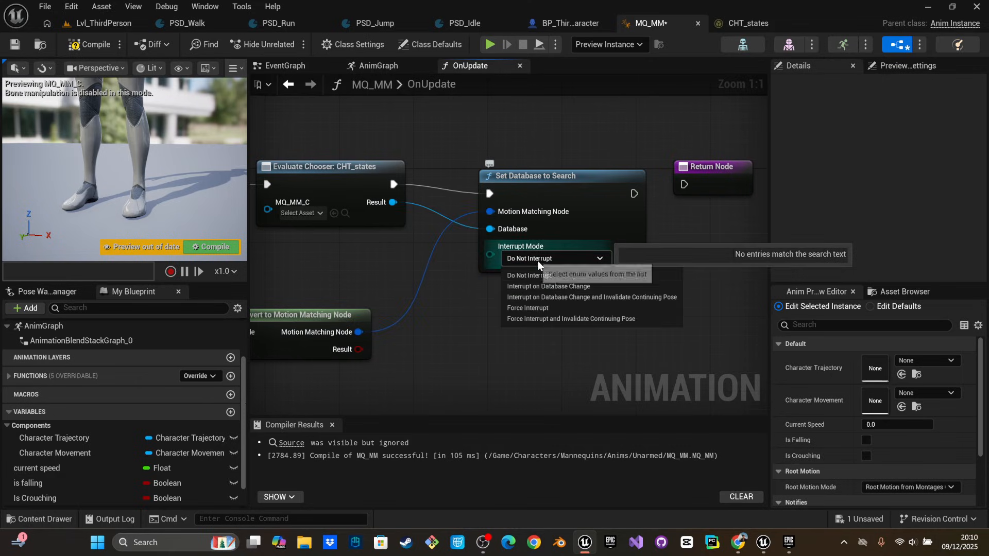
click(543, 284)
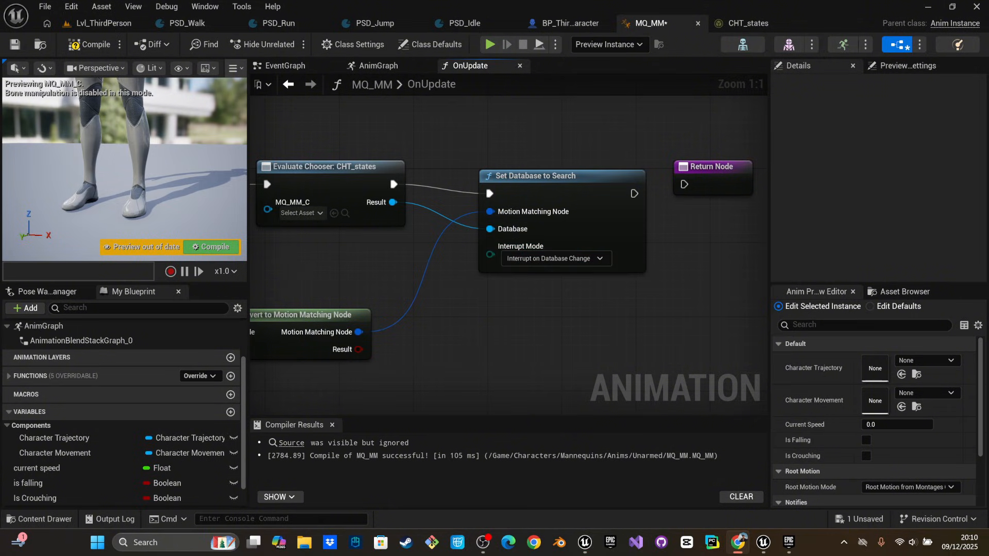
Connect Set Database to Search's execution output to Return Node, and compile and save MQ_MM
right_drag(630, 230, 528, 251)
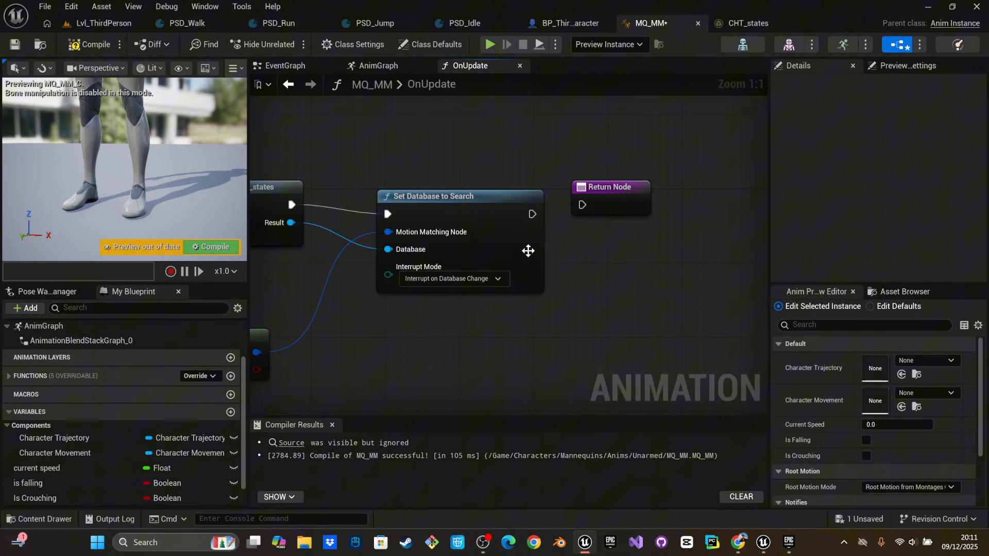
drag(530, 214, 582, 205)
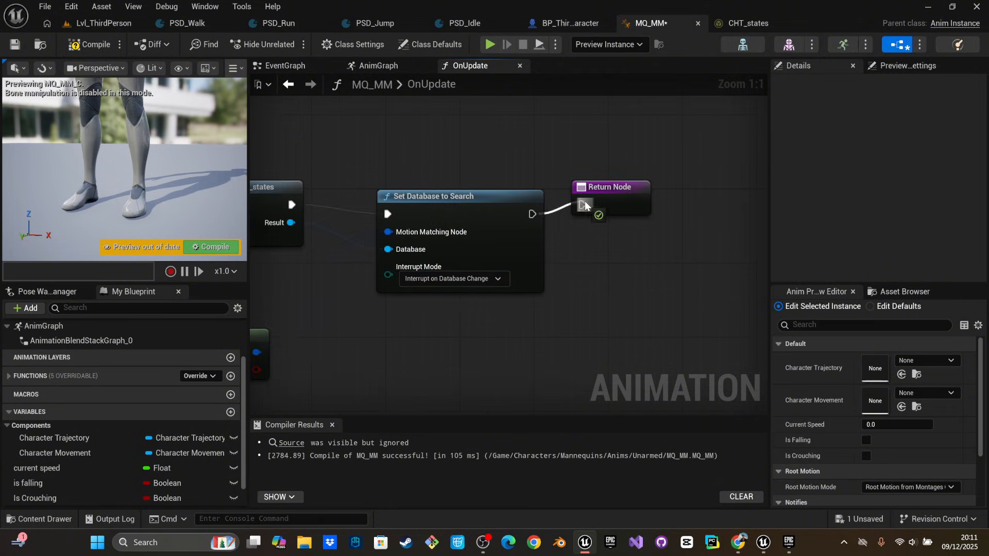
click(88, 44)
key(ctrl+s)
scroll(565, 372, down, 3)
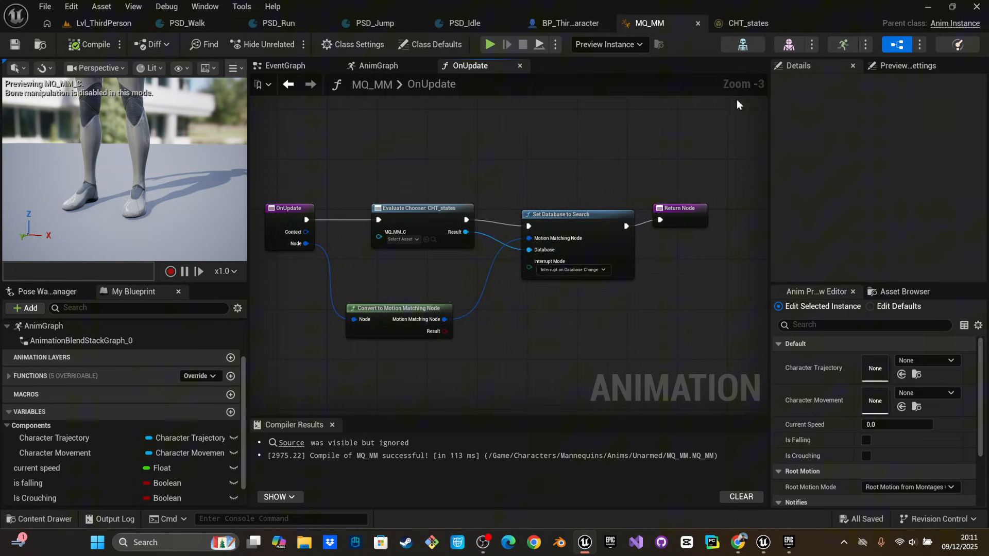
Connect the Motion Matching node's pose output to Pose History's Source in the AnimGraph, and compile and save MQ_MM
click(409, 63)
scroll(530, 230, up, 5)
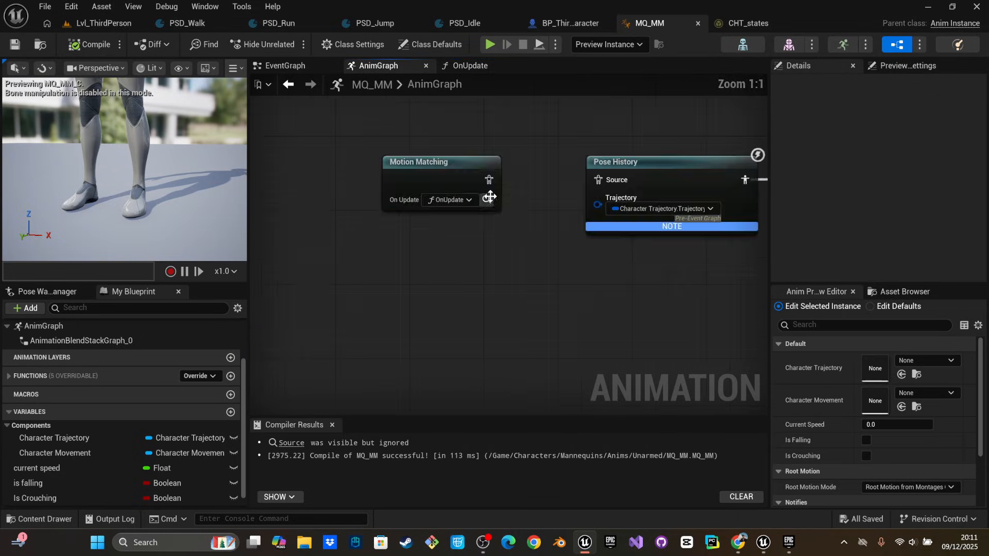
drag(489, 180, 587, 183)
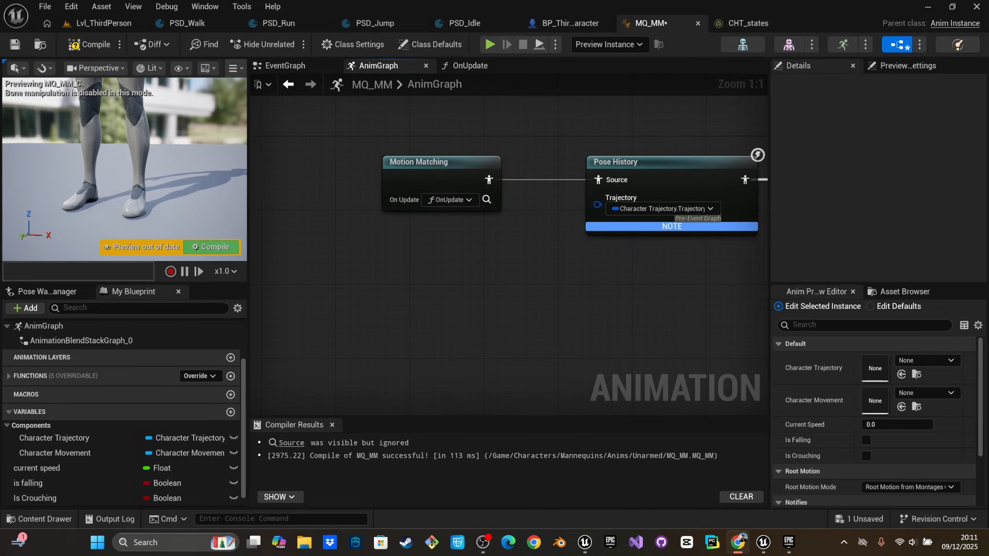
click(90, 44)
click(15, 45)
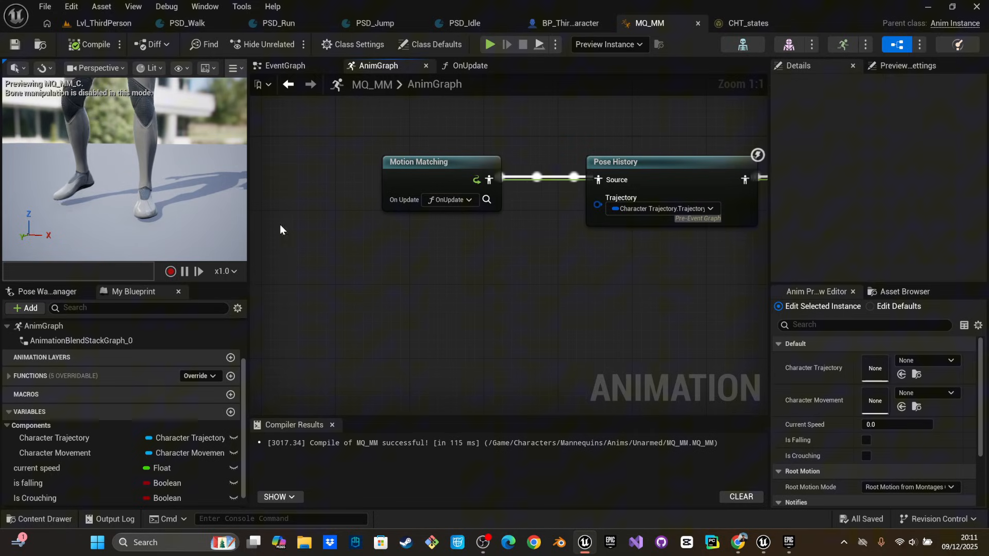
mouse_move(161, 187)
right_down()
mouse_move(164, 198)
mouse_move(191, 173)
mouse_move(186, 183)
mouse_move(166, 183)
right_up()
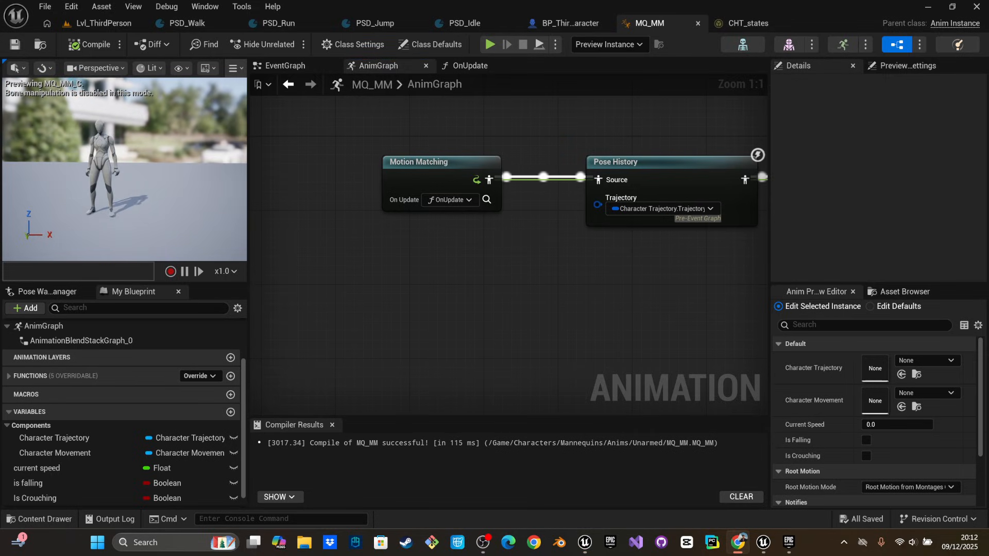
Open the PSD_Run pose search database from the MotionMatching/DataBase folder
key(ctrl+space)
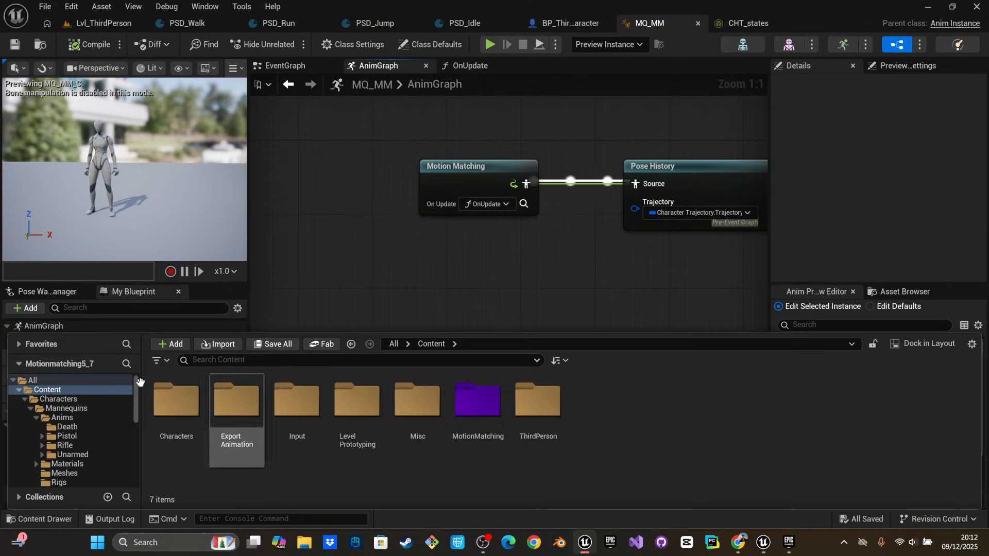
double_click(476, 401)
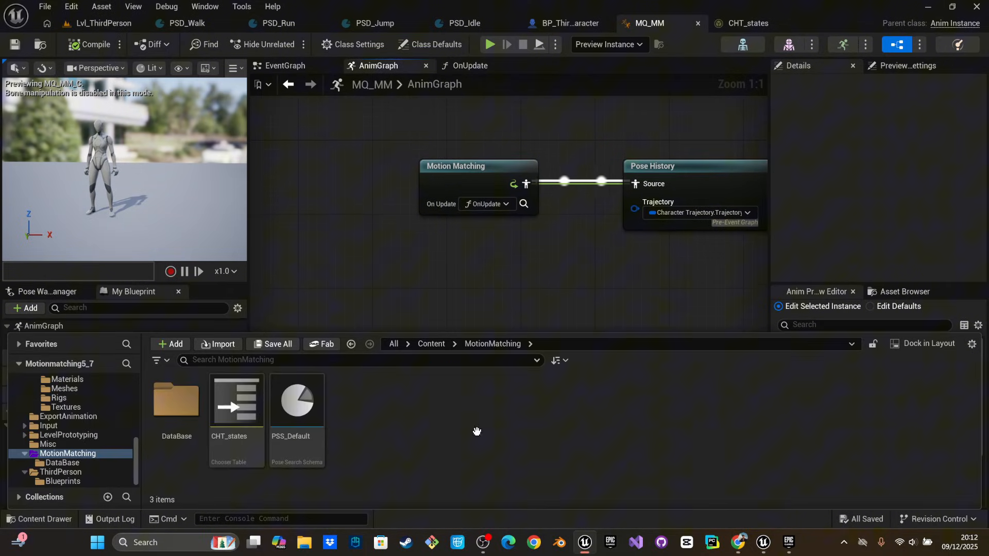
double_click(195, 410)
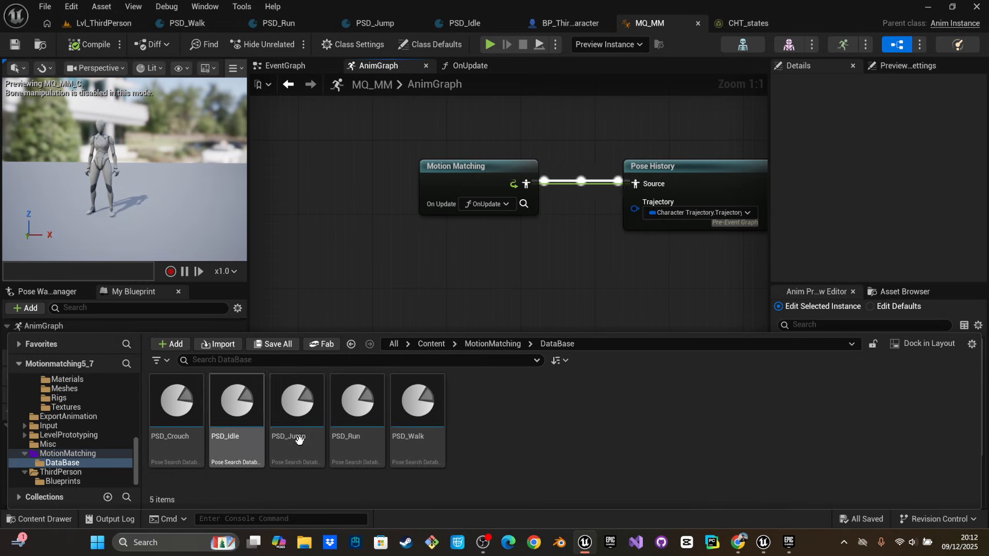
double_click(357, 407)
Filter the asset list by "idle", delete M_Relaxed_Stand_Idle_Loop from PSD_Run, and clear the filter
click(114, 78)
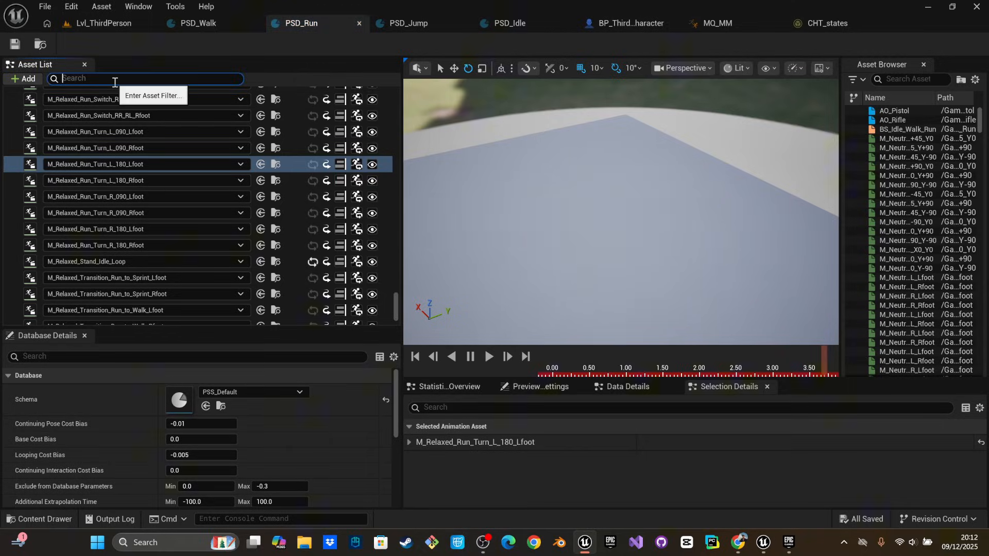
text(idle)
key(Return)
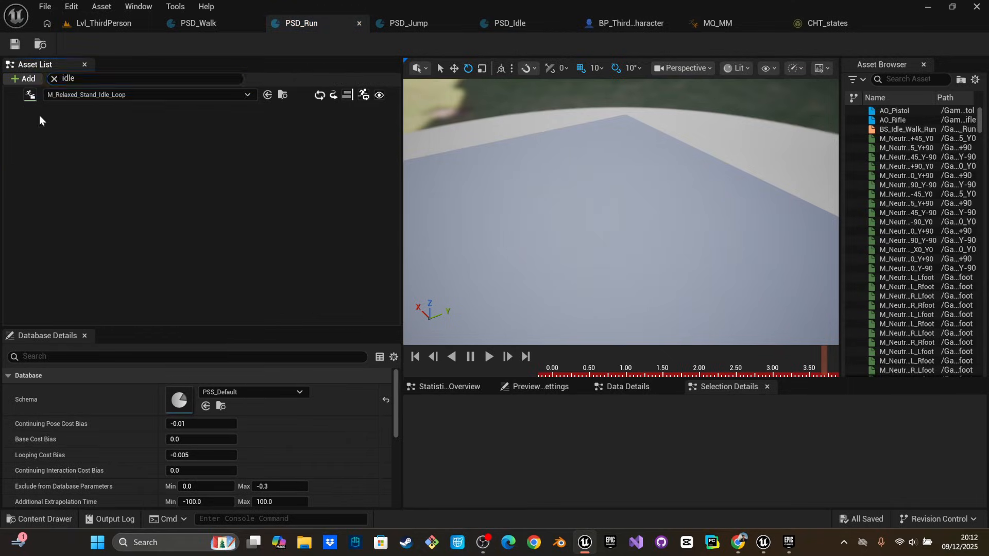
click(20, 100)
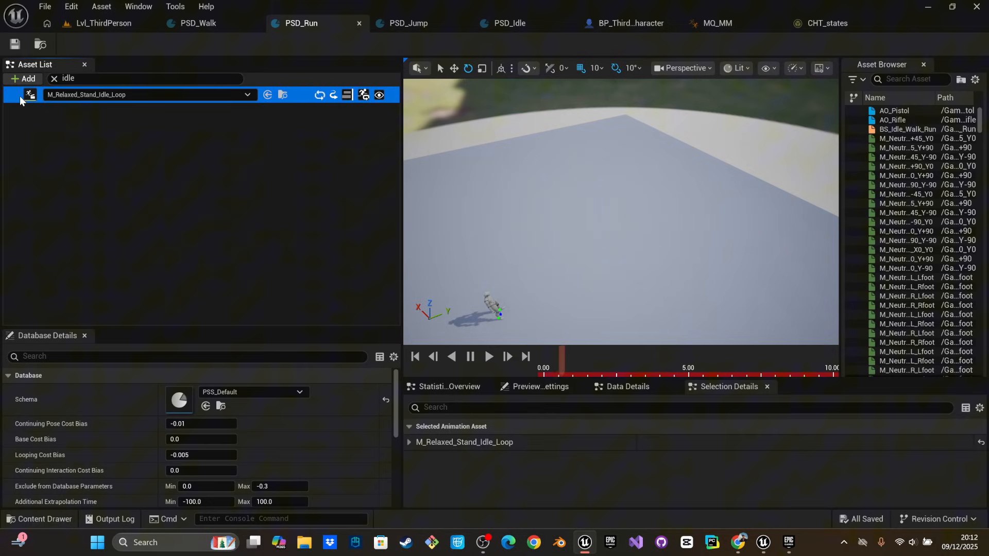
key(Delete)
click(55, 79)
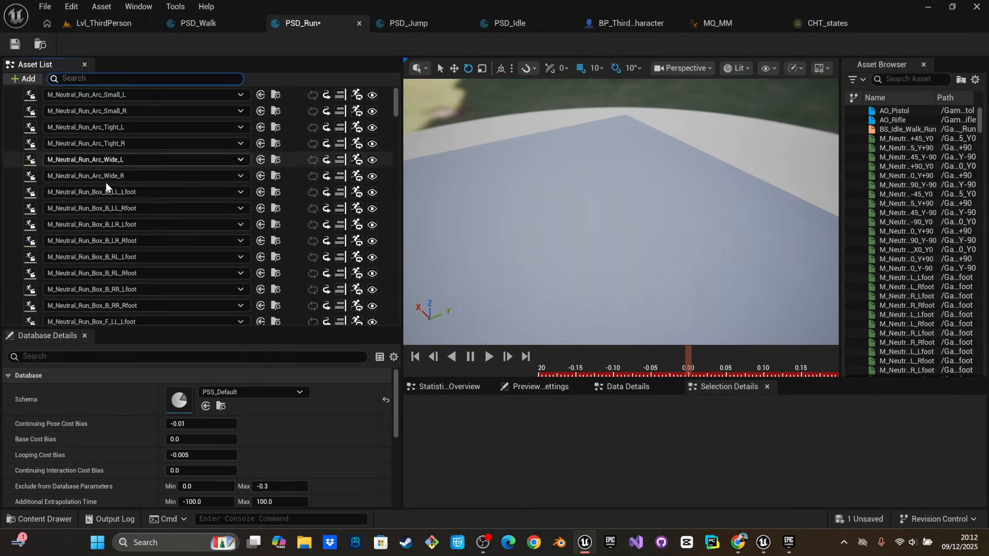
Preview all PSD_Run animations together and examine the viewport for a character moving away from the others
key(ctrl+a)
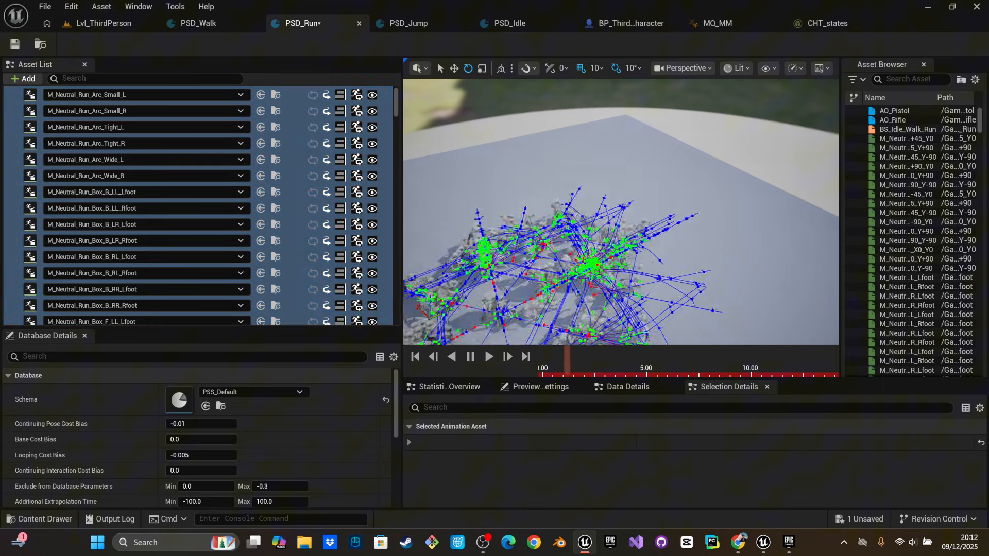
right_drag(621, 212, 696, 168)
right_drag(576, 273, 567, 306)
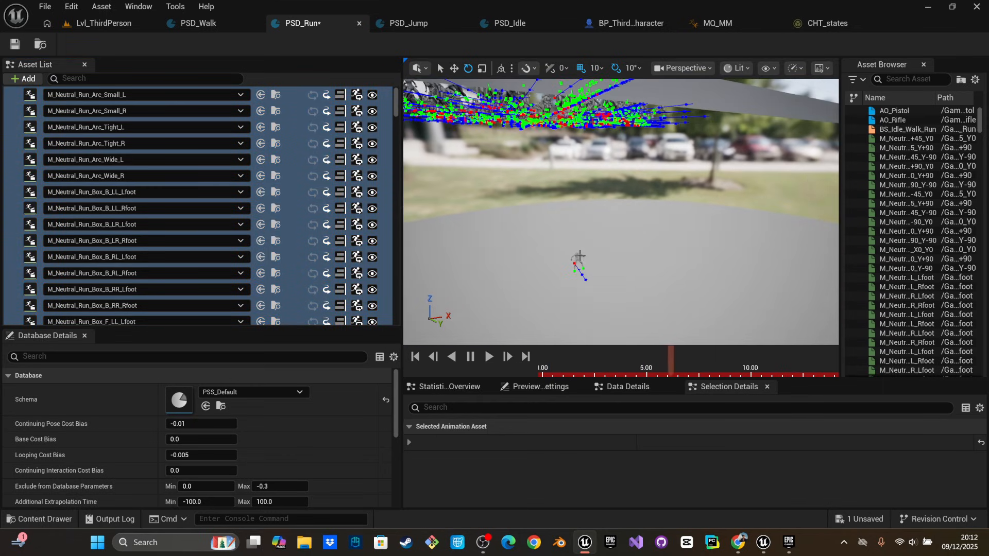
right_drag(566, 262, 448, 247)
click(16, 256)
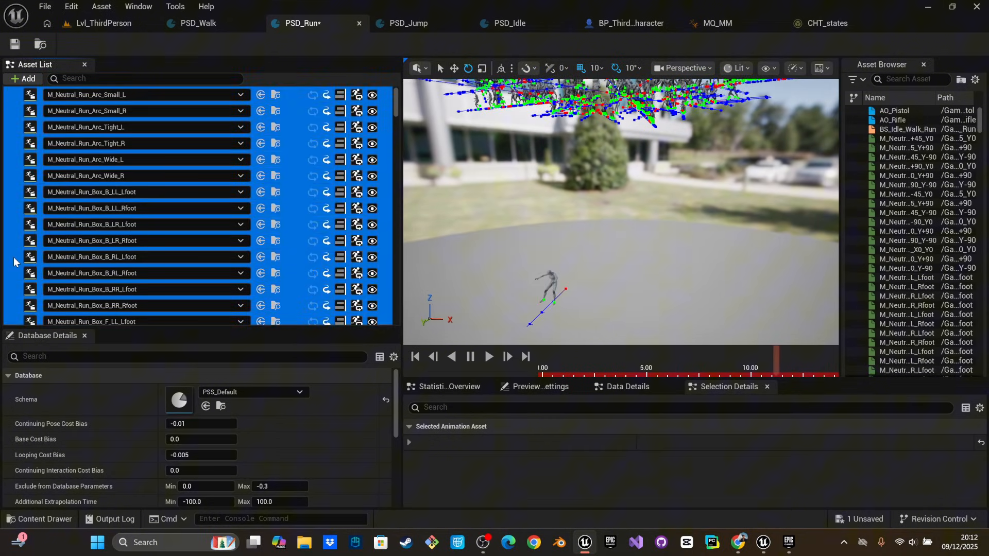
click(12, 292)
right_drag(717, 266, 693, 234)
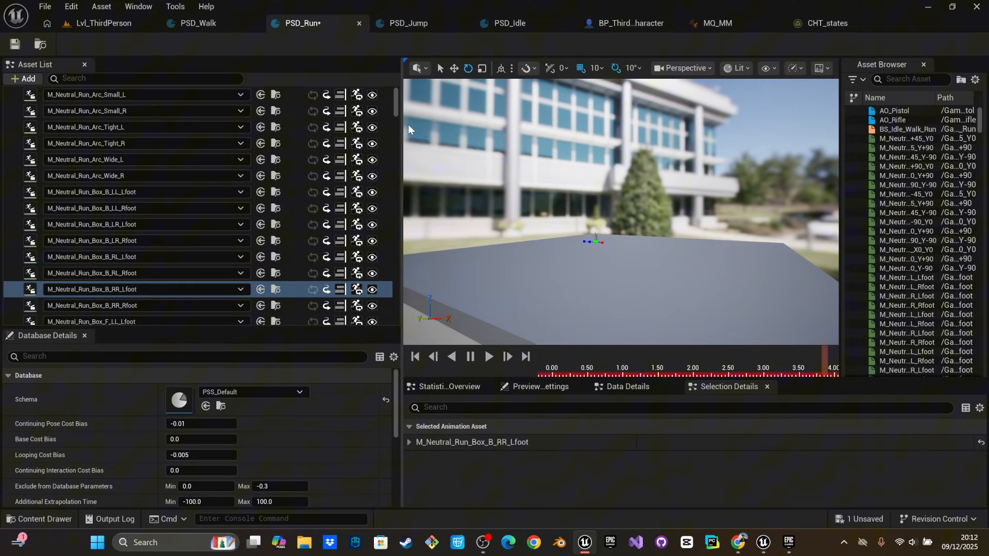
Delete M_Neutral_Traversal_Vault_1_0_run_F_Lfoot from the PSD_Run asset list
drag(394, 108, 394, 247)
click(7, 146)
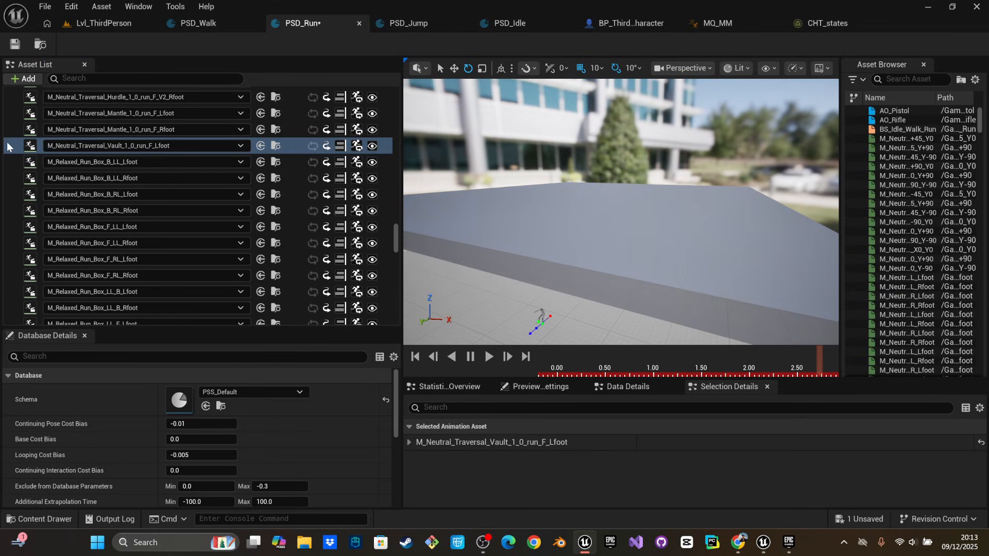
click(7, 143)
key(Delete)
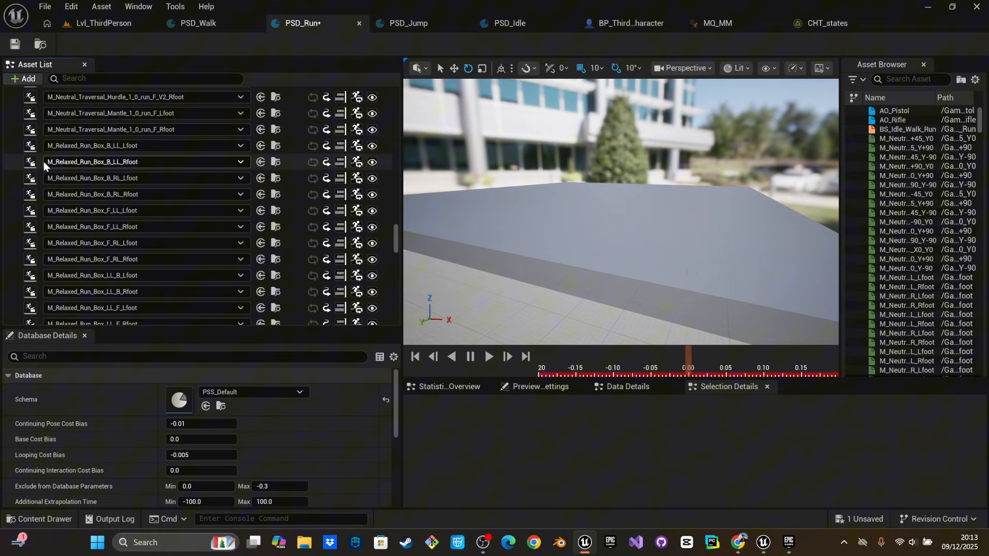
Preview all remaining PSD_Run animations together and save the database
key(ctrl+a)
right_drag(457, 190, 457, 190)
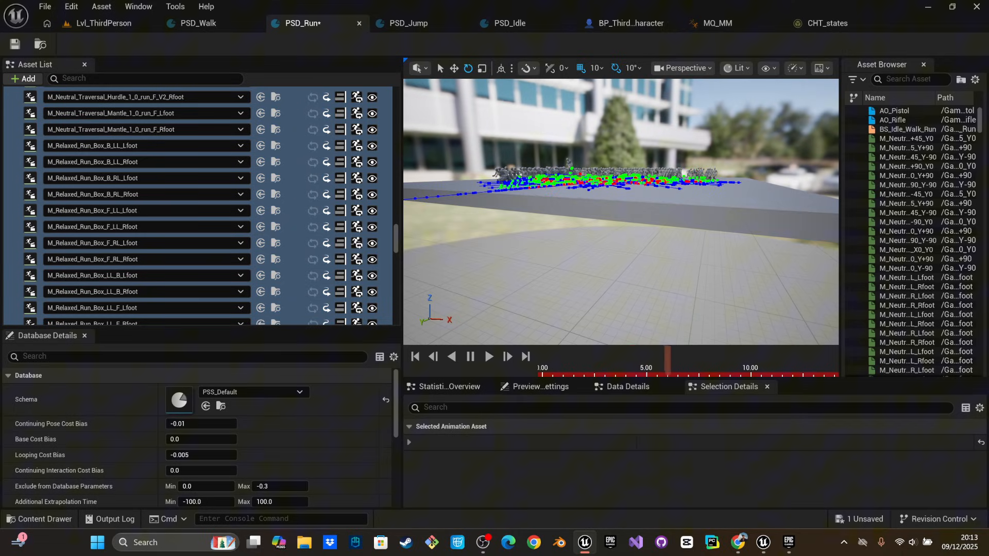
right_drag(458, 189, 457, 189)
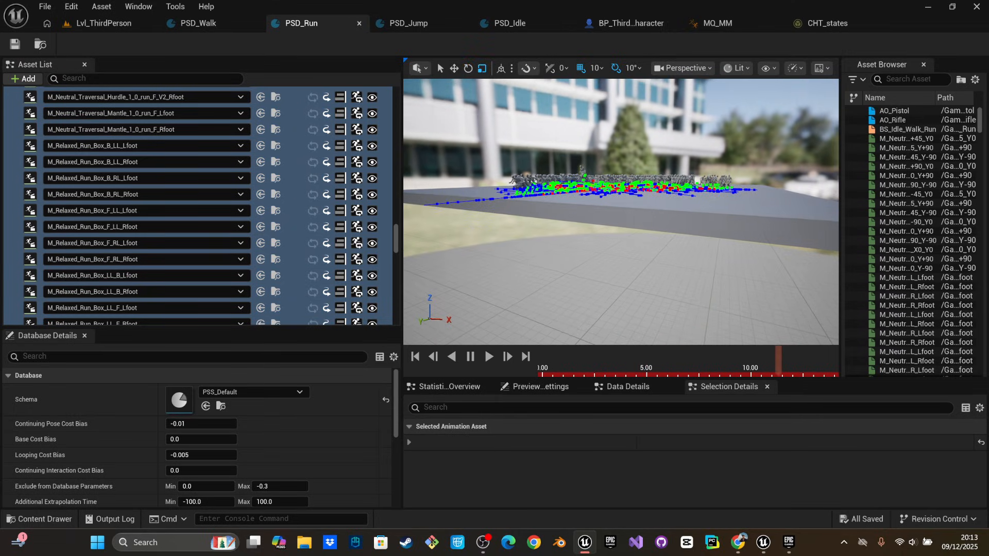
key(ctrl+s)
Switch to BP_ThirdPersonCharacter's EventGraph and paste a copy of the C key event below the crouch logic
click(735, 19)
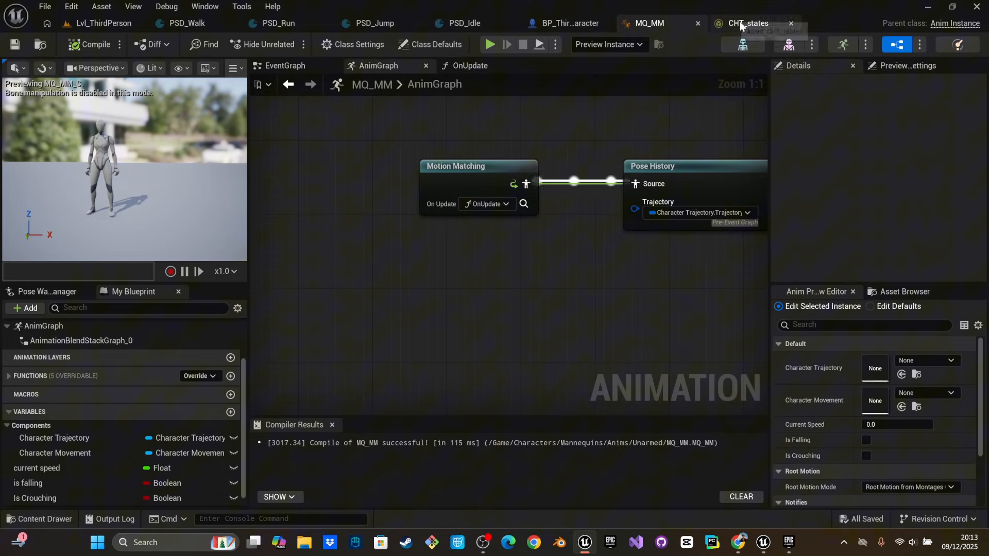
click(572, 23)
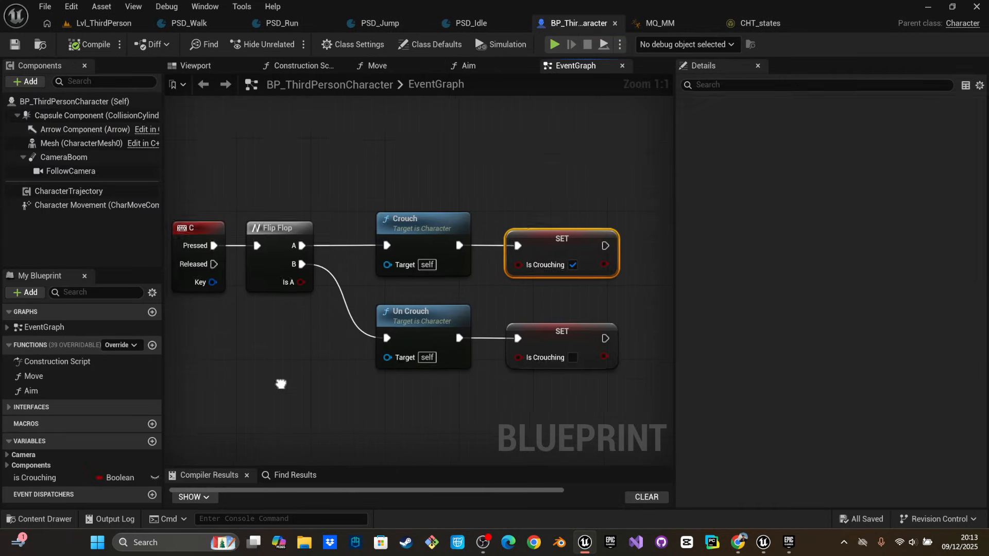
right_drag(283, 382, 352, 288)
click(263, 149)
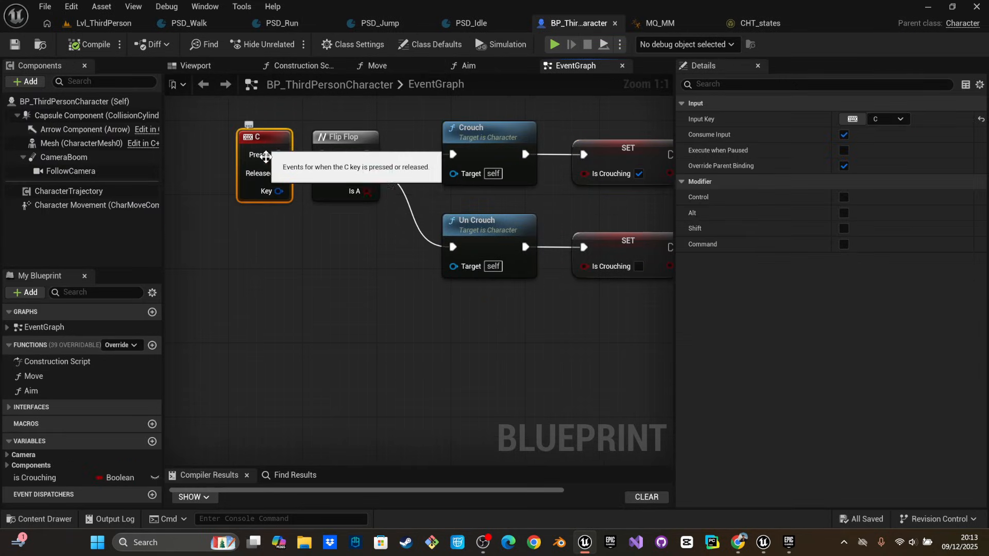
right_drag(274, 295, 272, 220)
key(ctrl+v)
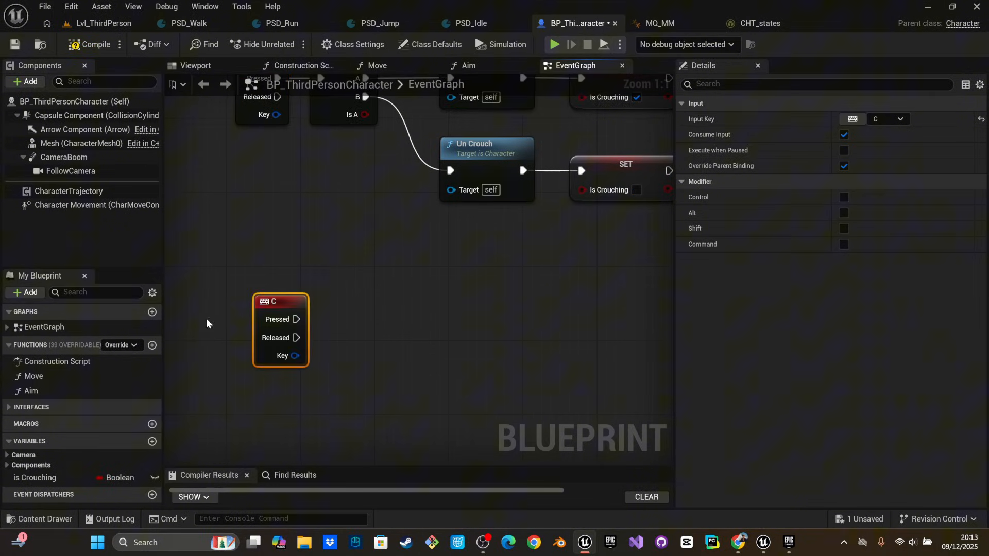
Set the copied key event's input key to Left Ctrl
click(261, 315)
click(883, 119)
text(ct)
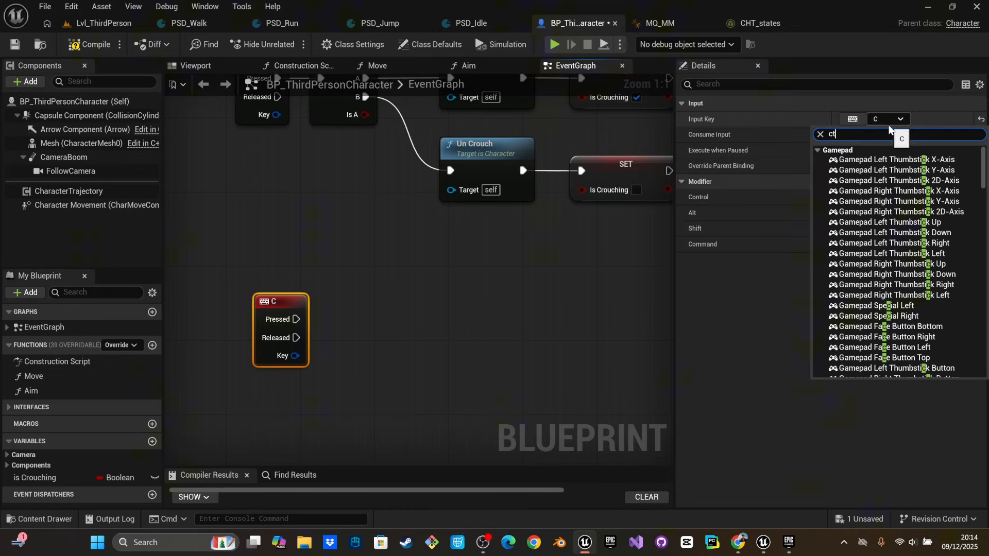
text(rl)
click(847, 160)
Paste a copy of the Flip Flop node beside the Left Ctrl event and connect Pressed to its execution input
right_drag(350, 232, 370, 267)
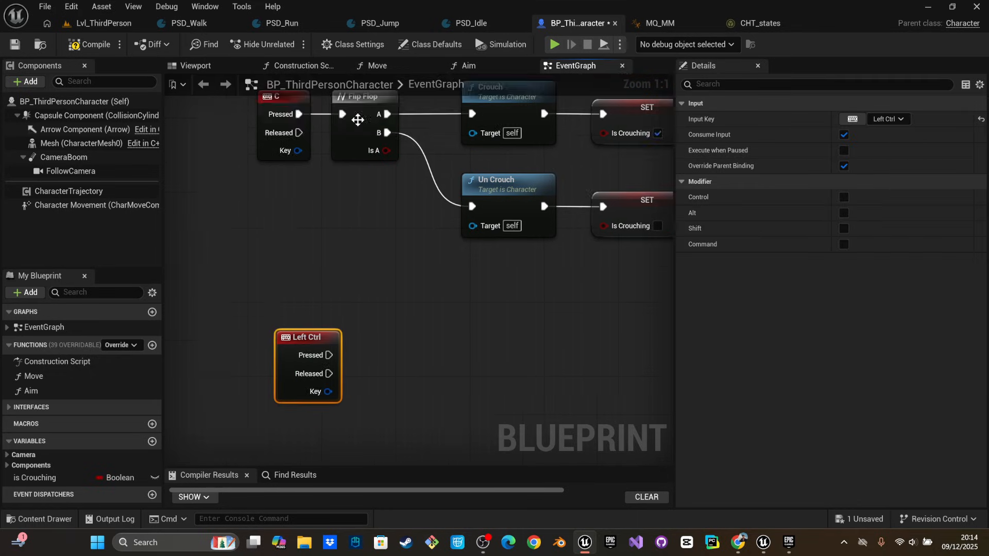
click(368, 129)
key(ctrl+v)
drag(329, 355, 426, 355)
Add a Character Movement component reference below the new Flip Flop node
drag(61, 204, 338, 437)
right_drag(479, 418, 418, 373)
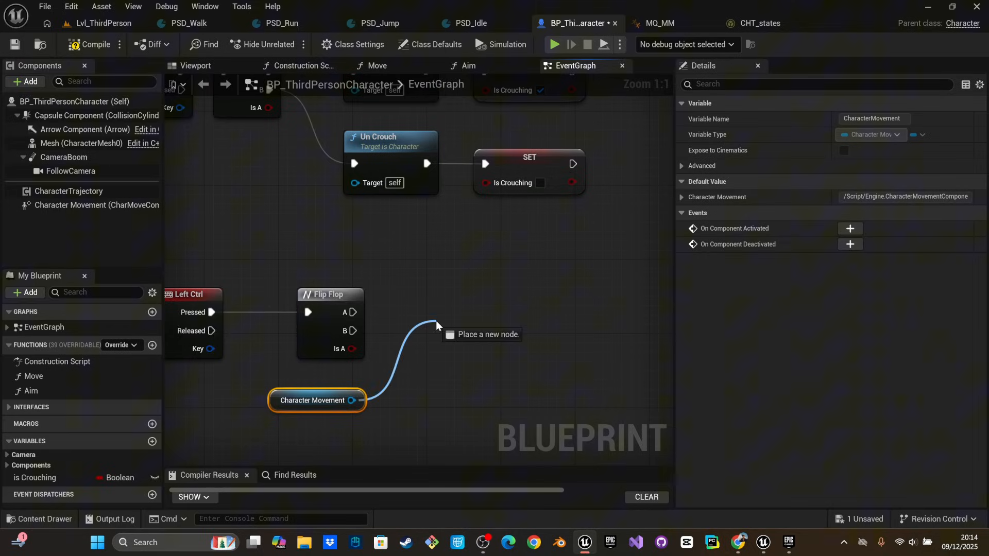
drag(436, 322, 436, 322)
click(368, 313)
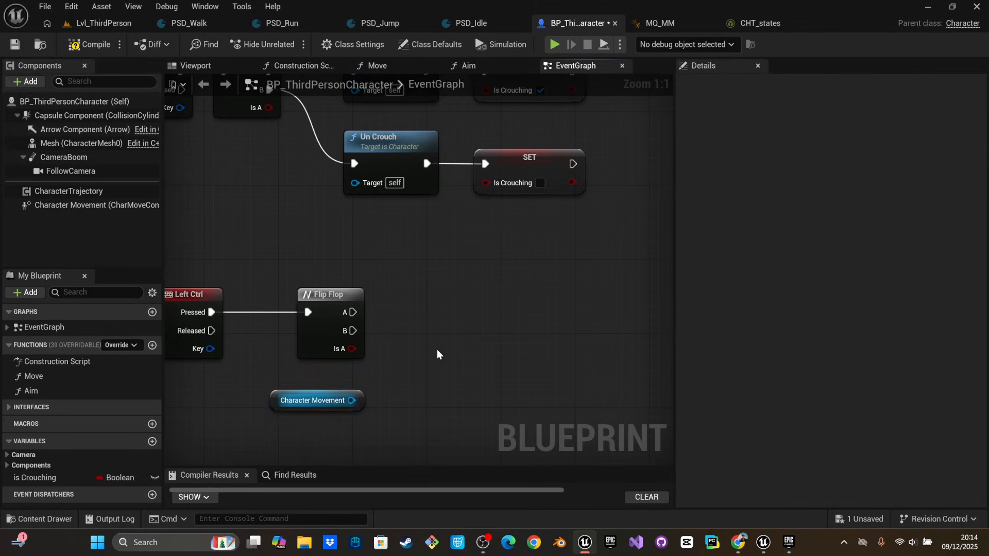
Add a Set Max Walk Speed node targeting Character Movement and connect it to the A output of the Left Ctrl Flip Flop
drag(351, 400, 466, 329)
text(maz)
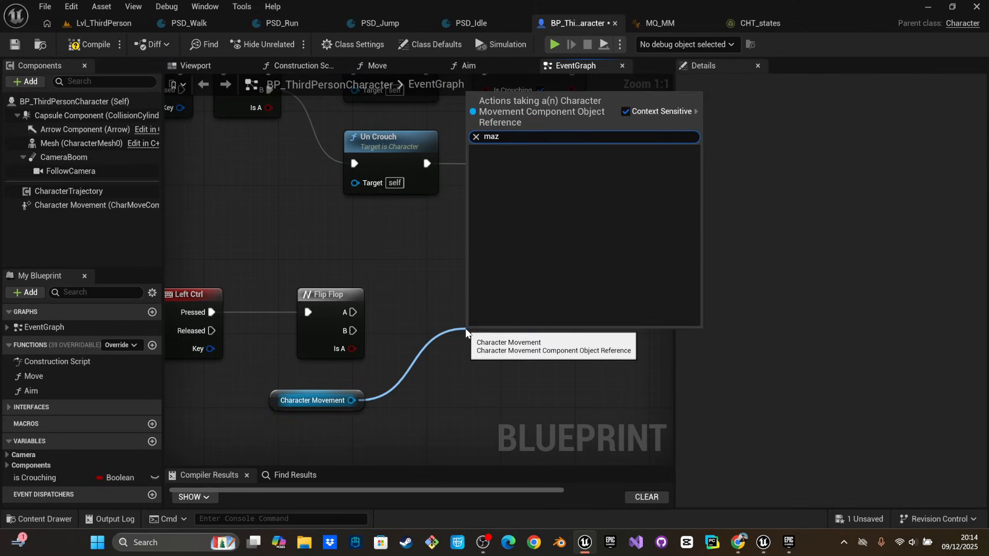
text( wak)
key(BackSpace)
text(lk s)
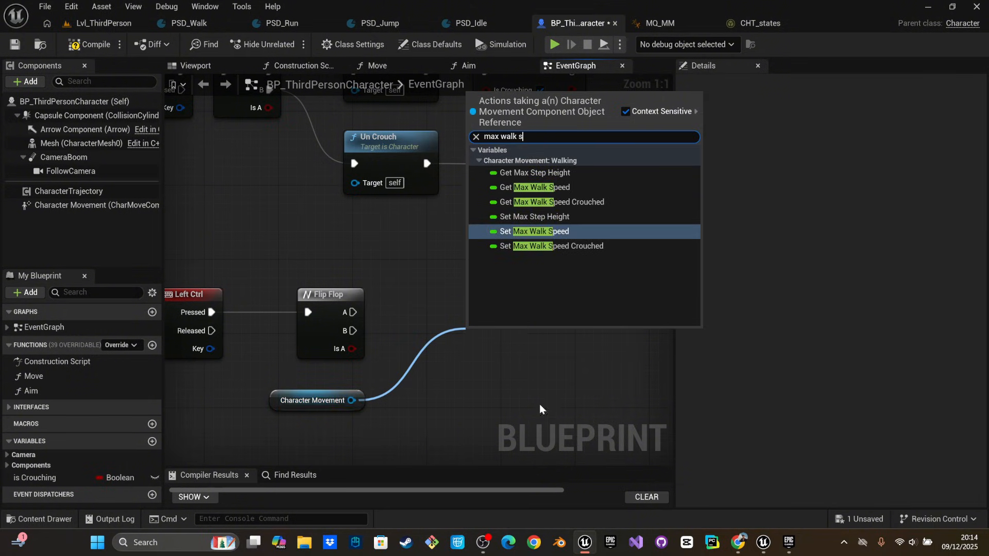
key(Return)
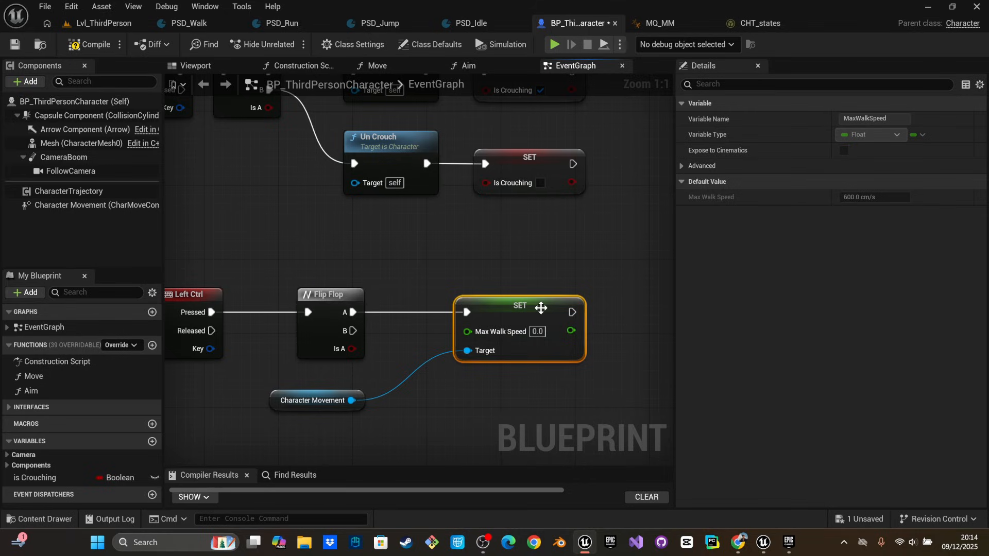
Duplicate the Set Max Walk Speed node, place the copy below the original, and connect it to the Flip Flop's B output
right_drag(564, 418, 544, 367)
key(ctrl+c)
key(ctrl+v)
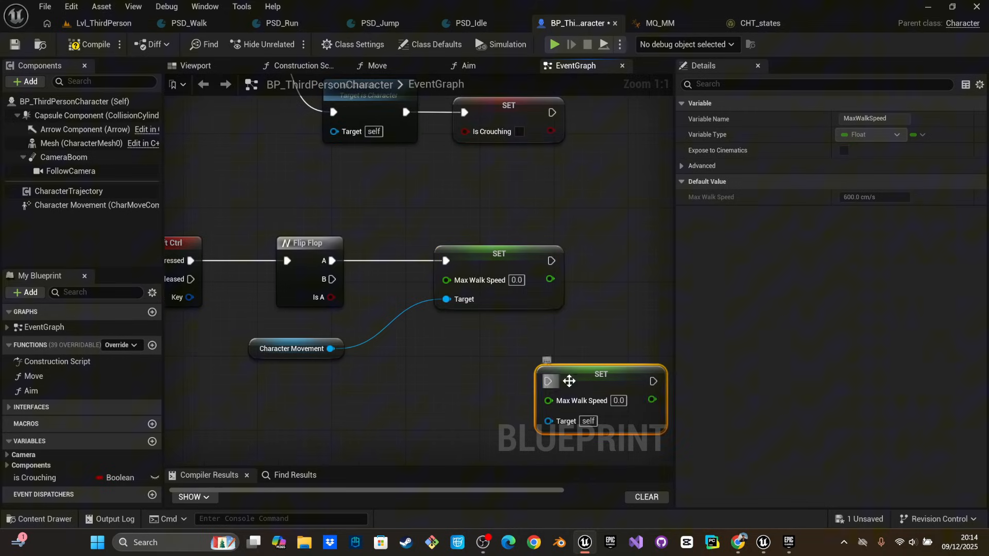
drag(570, 379, 410, 324)
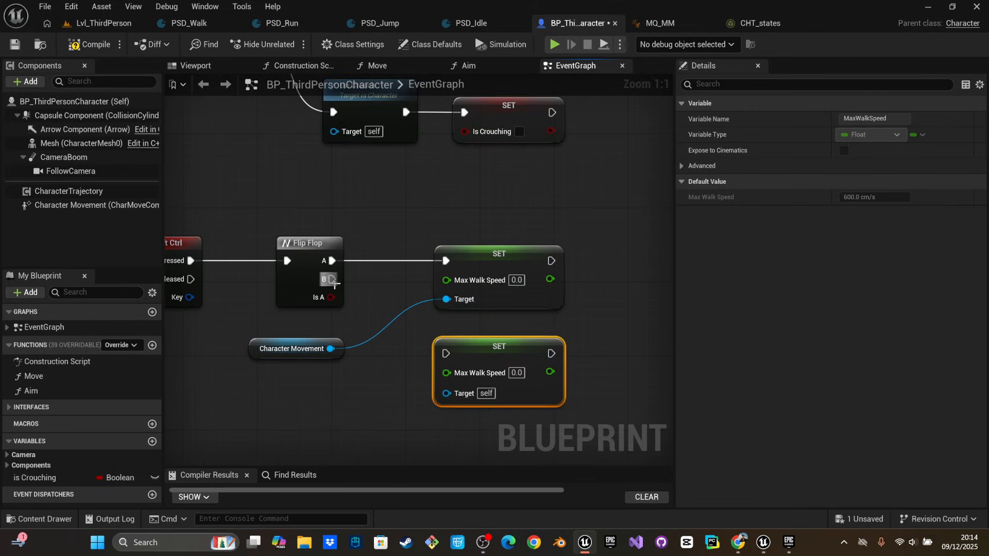
drag(332, 280, 446, 353)
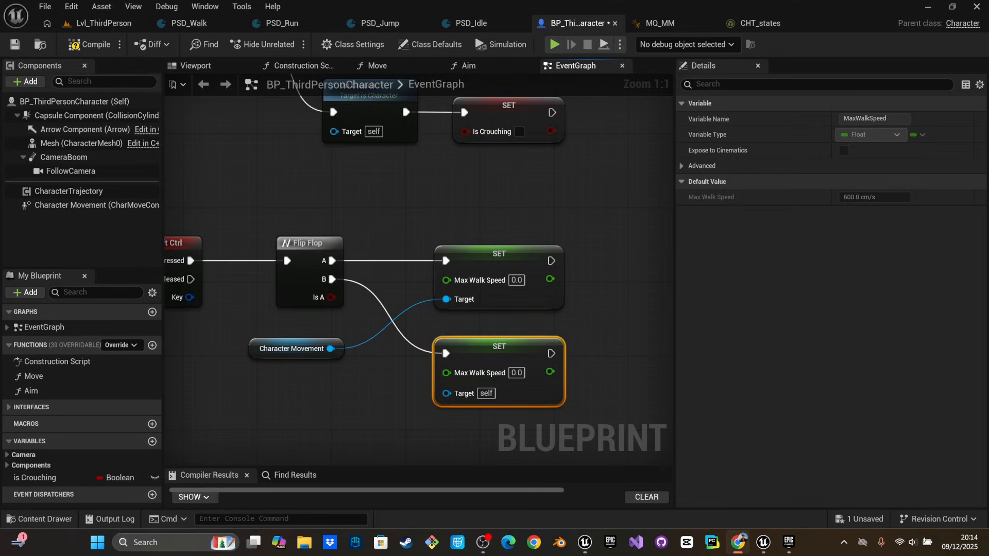
Set Max Walk Speed to 300 on the A branch and 500 on the B branch, connecting Character Movement to the second node's target
key(Tab)
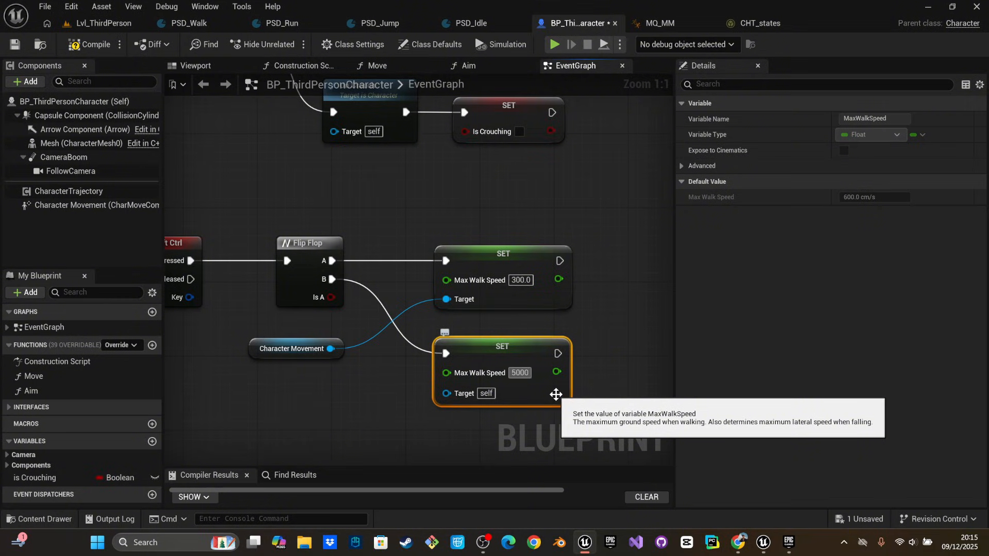
click(383, 423)
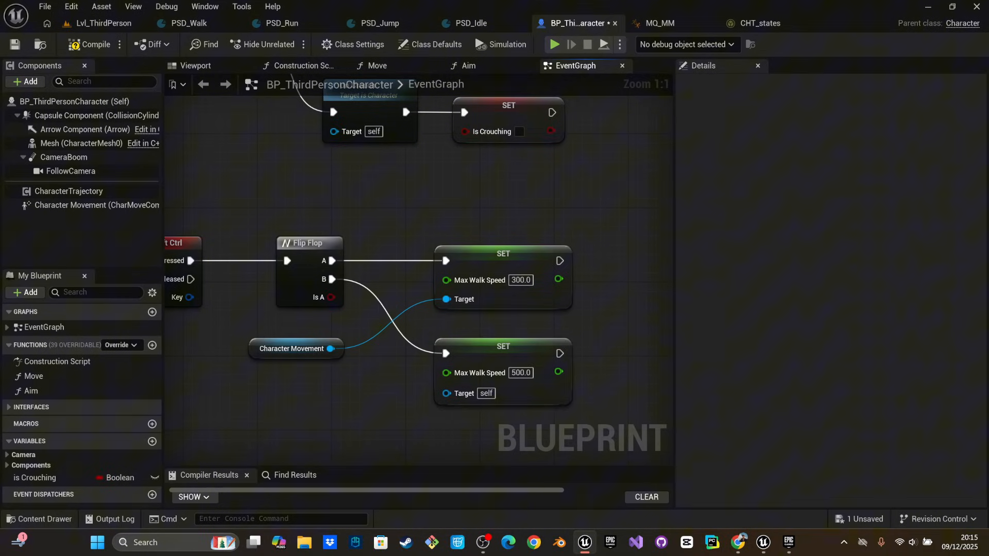
drag(331, 349, 446, 392)
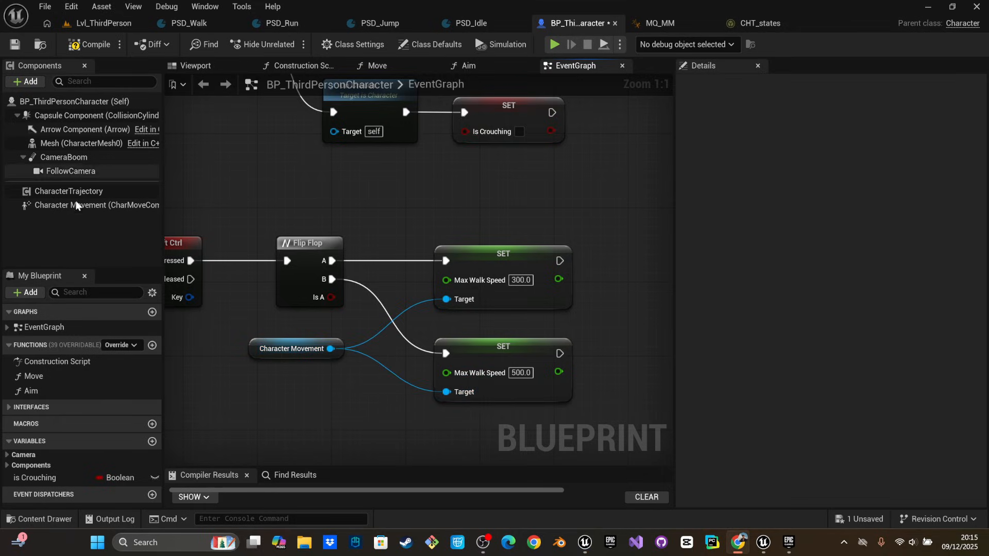
Enable Can Crouch on the Character Movement component and save the character blueprint
click(145, 204)
click(751, 86)
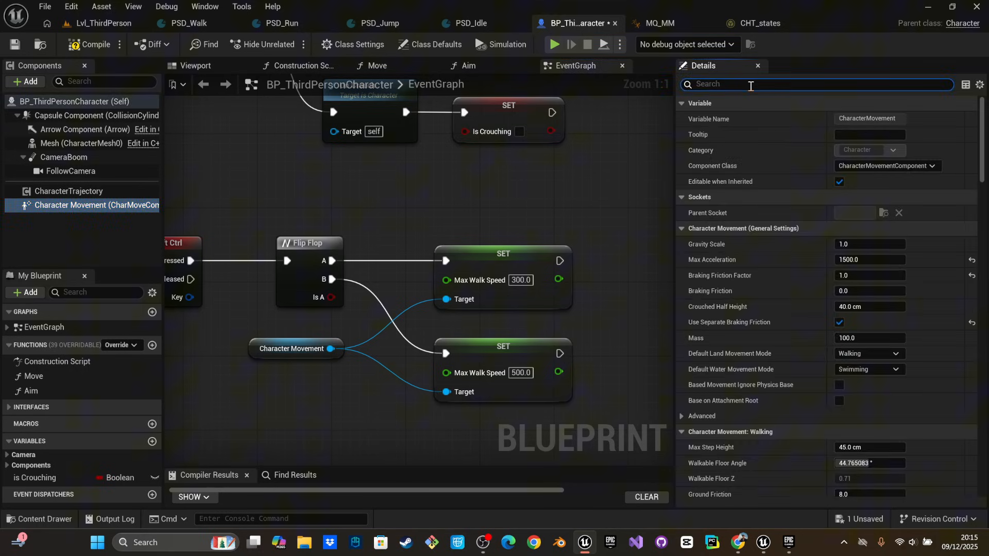
text(crou)
click(844, 213)
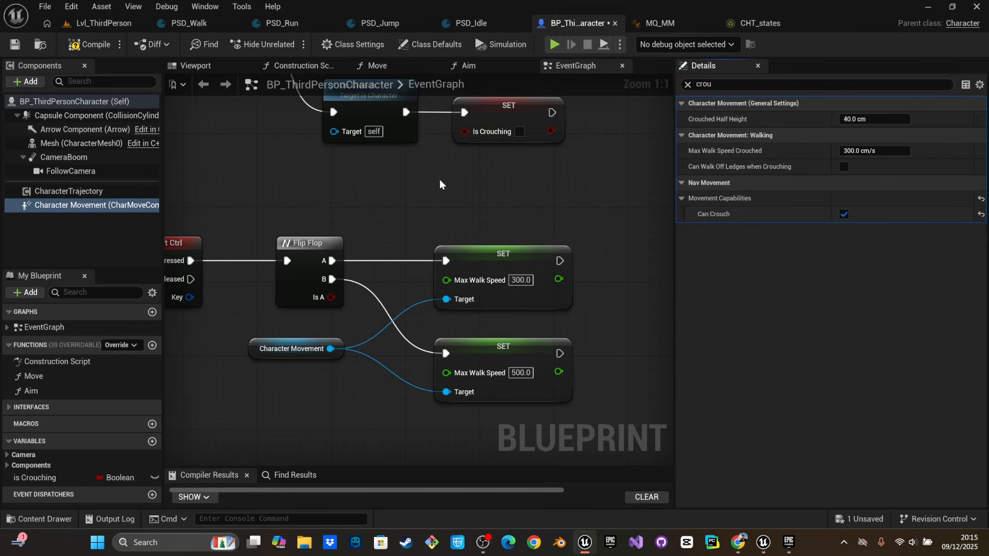
right_drag(425, 135, 416, 223)
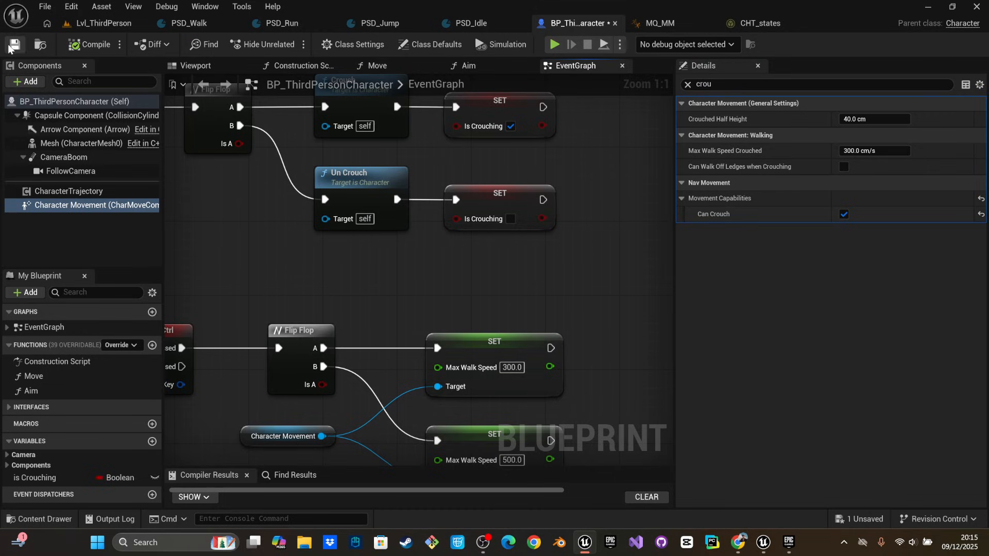
Play-test Lvl_ThirdPerson, moving the character around to check its run and walk speeds, and end the session
click(104, 23)
click(287, 44)
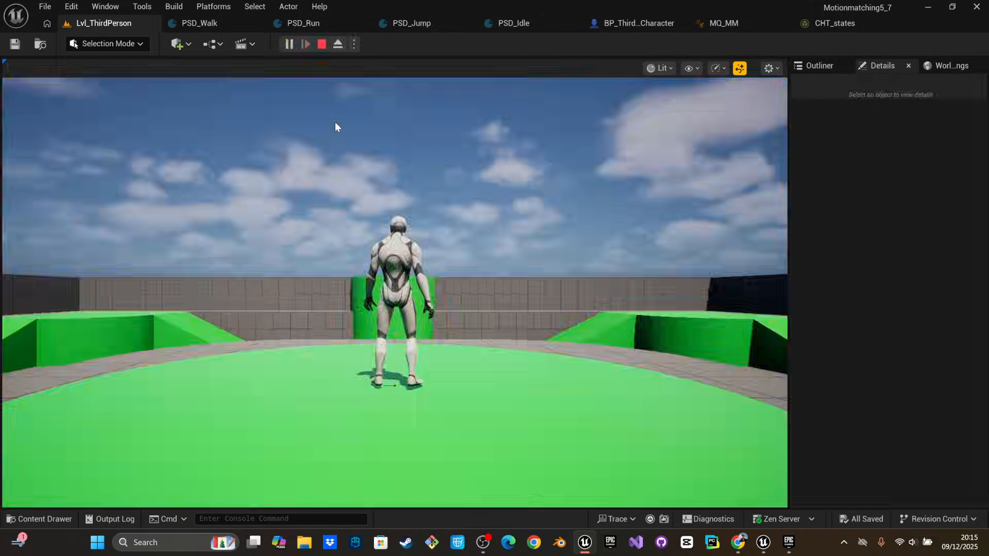
key(w)
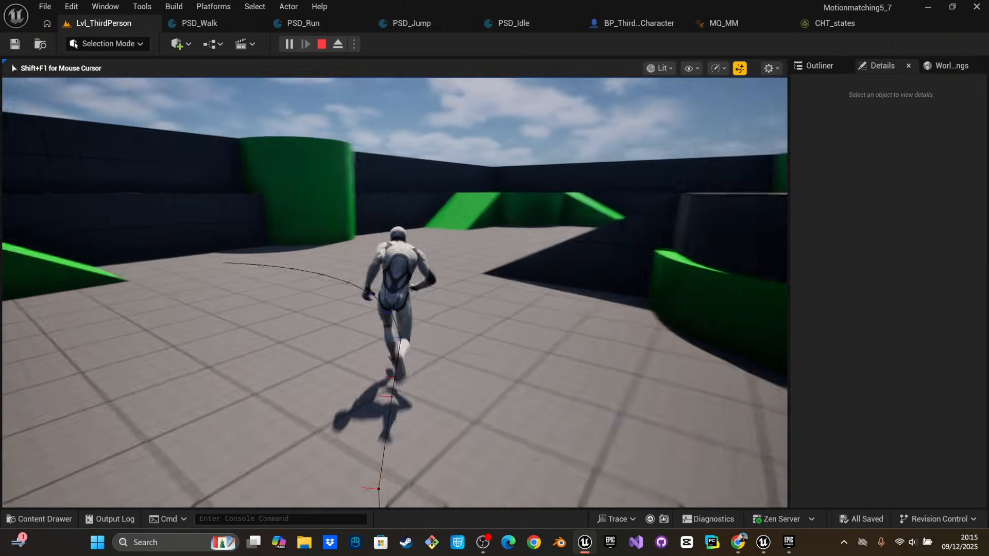
key(w)
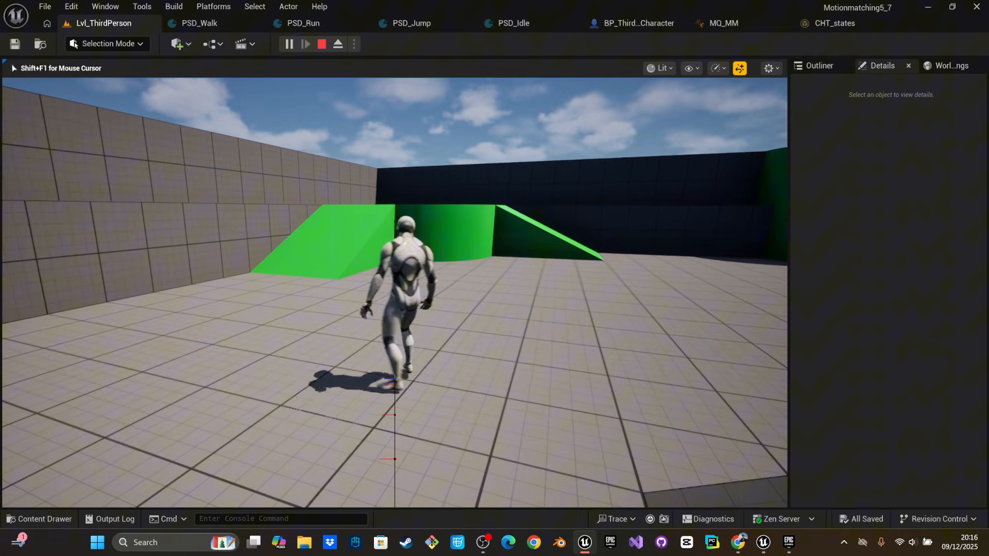
key(Escape)
Examine the animation list and pose preview of the PSD_Walk database
click(724, 23)
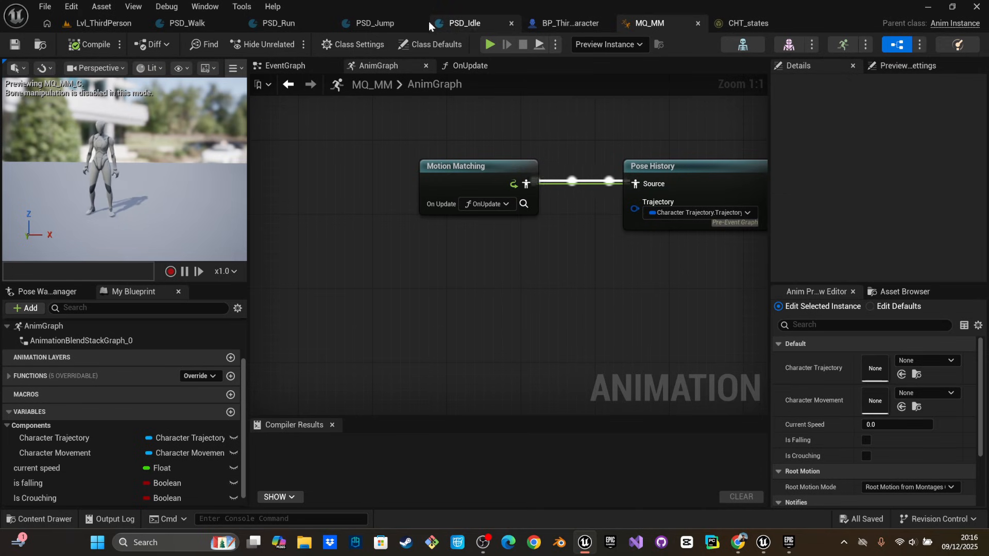
click(191, 25)
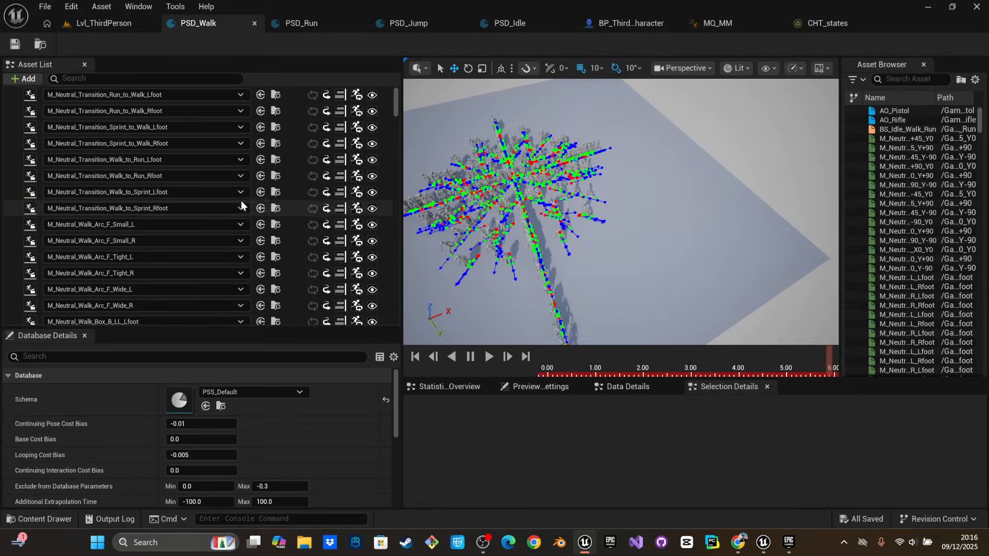
scroll(369, 120, down, 10)
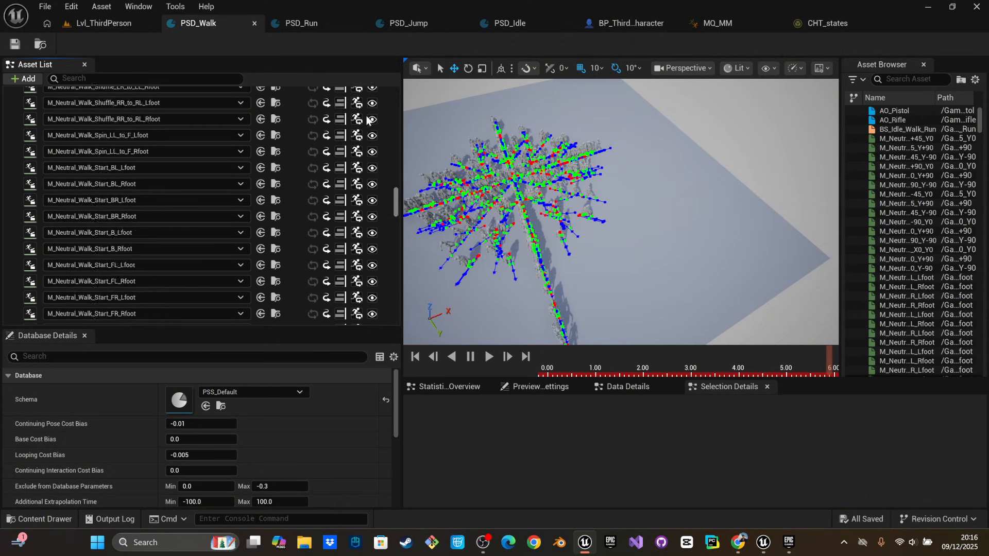
scroll(369, 120, up, 10)
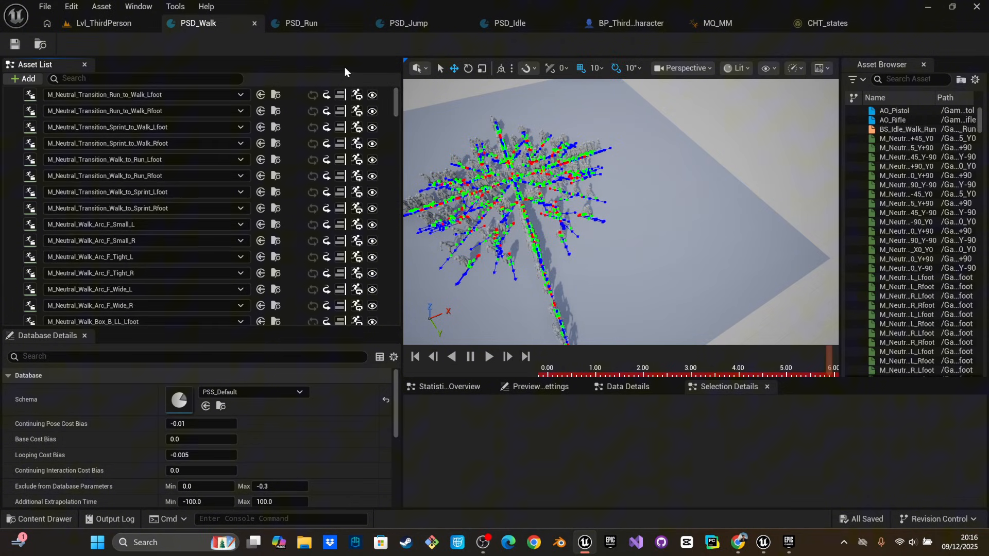
right_drag(634, 182, 508, 125)
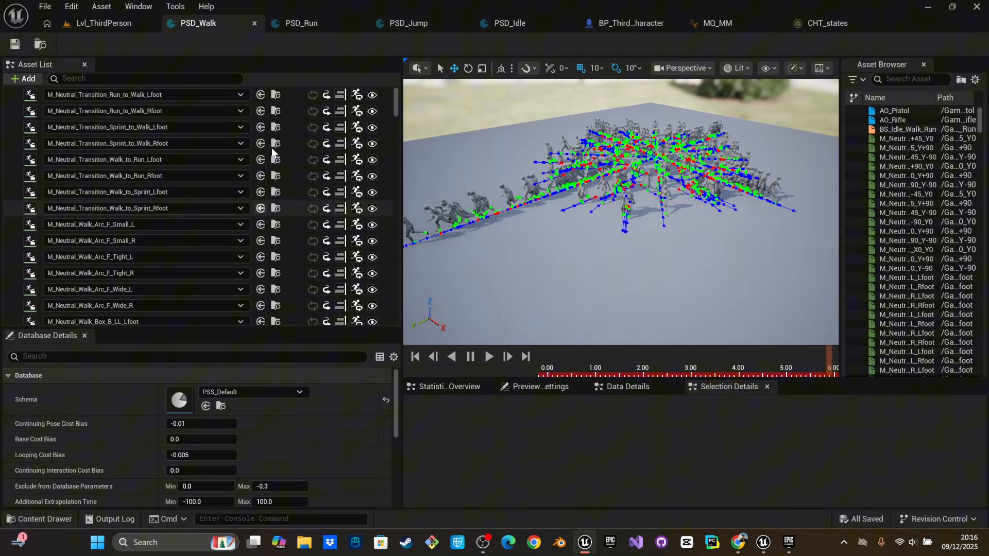
scroll(221, 280, down, 1)
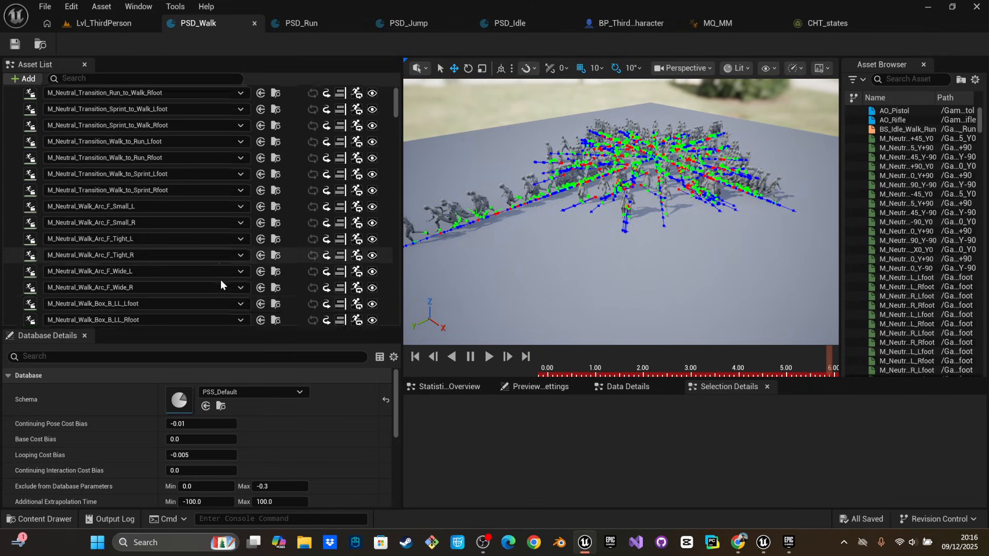
drag(399, 107, 434, 49)
Play-test Lvl_ThirdPerson again, moving the character forward across the arena to check its locomotion animations, and end the session
click(91, 23)
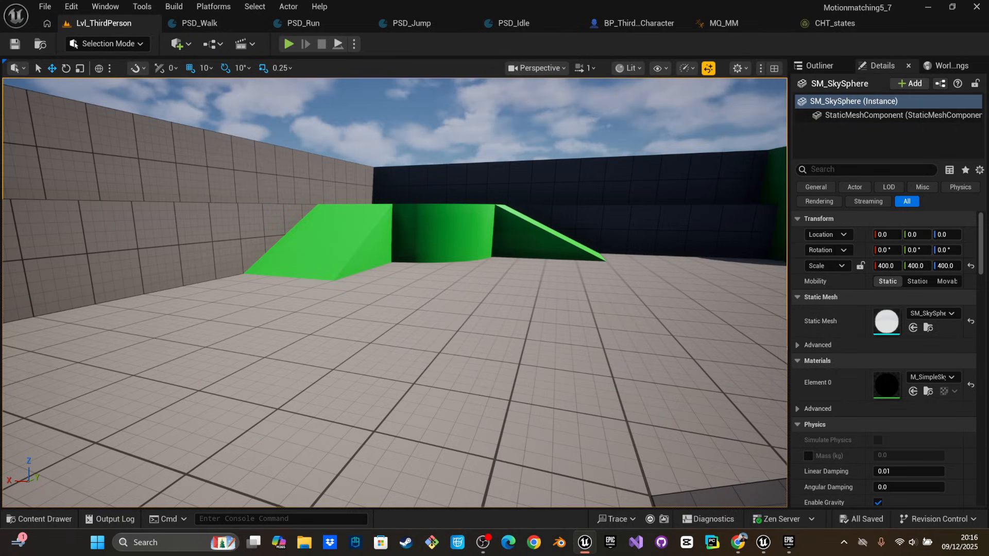
right_drag(342, 157, 397, 172)
click(288, 44)
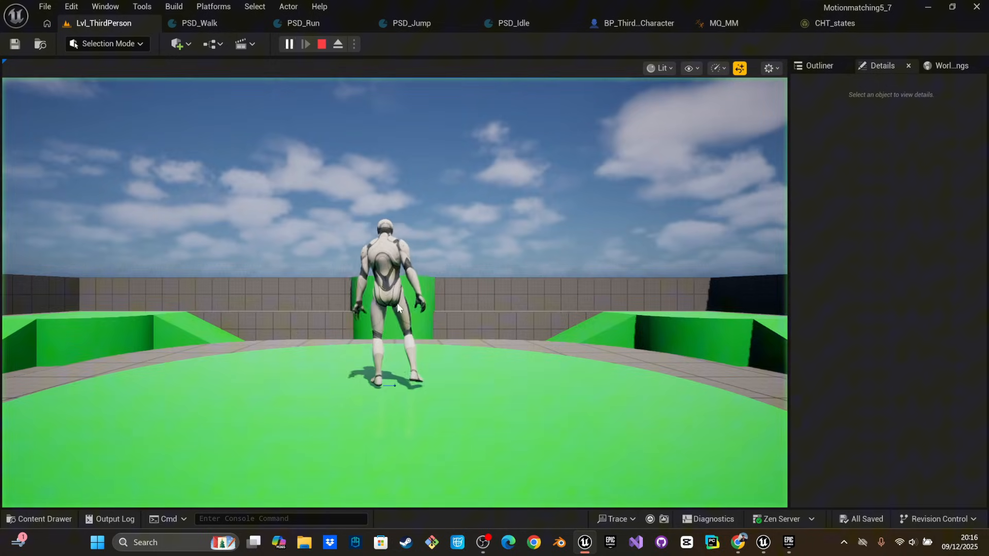
key(w)
key(w)
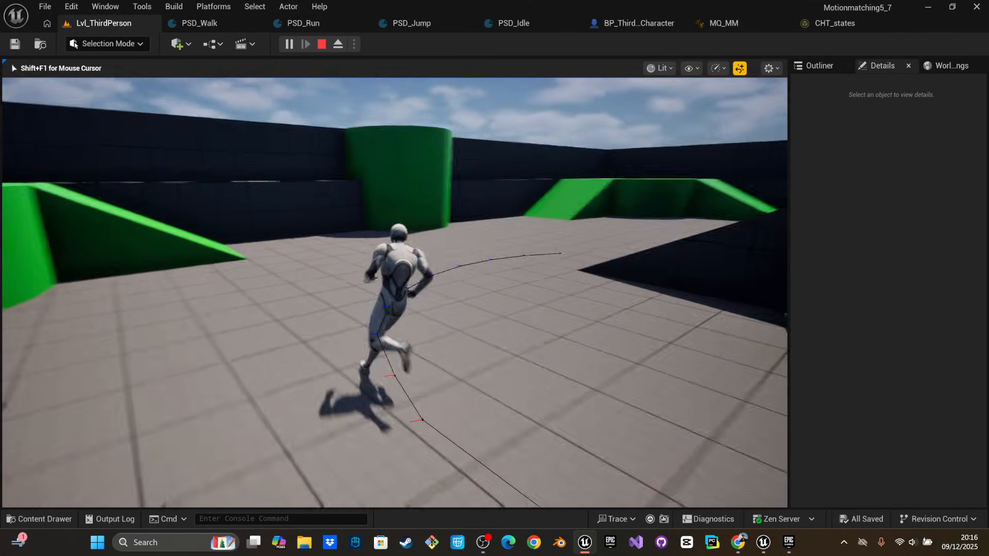
key(w)
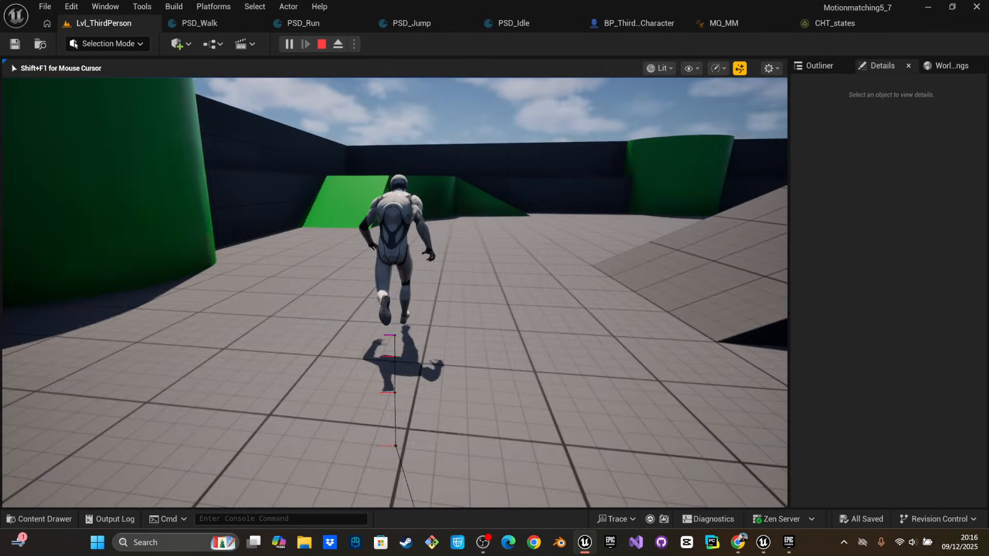
key(w)
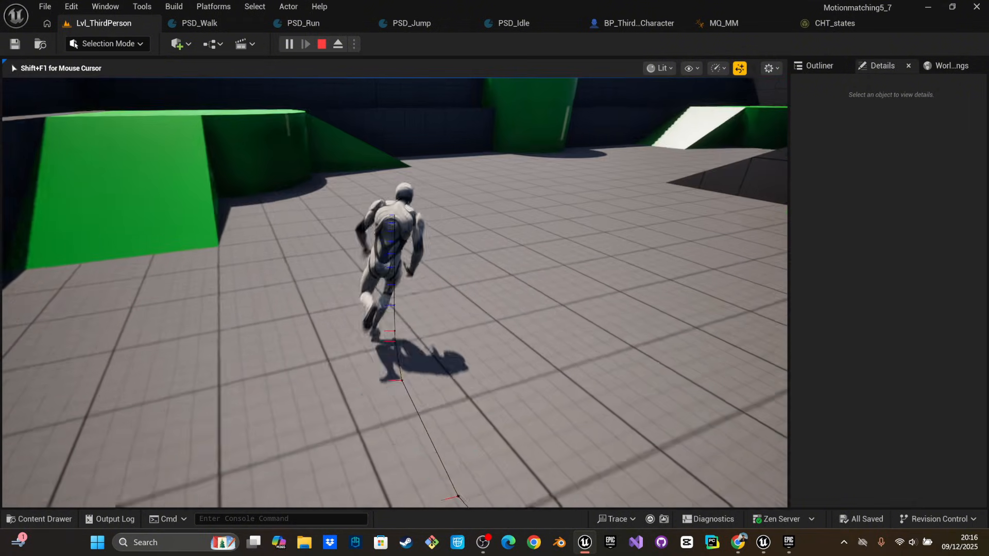
key(w)
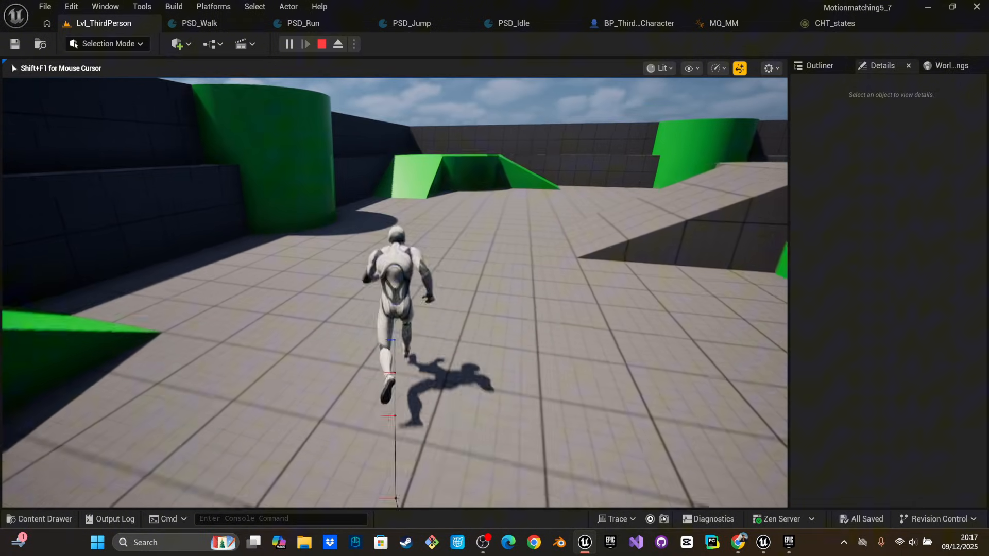
key(Escape)
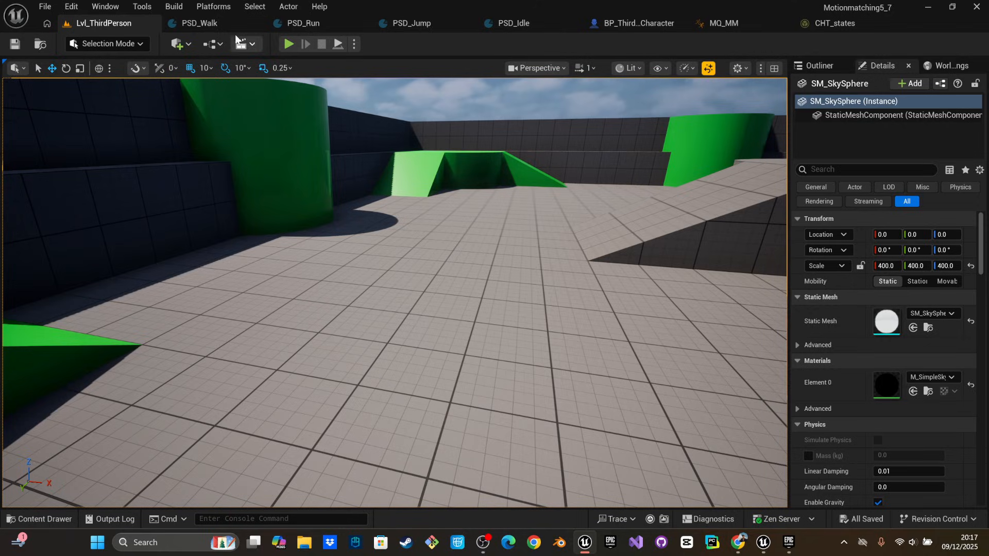
Open the PSD_Crouch pose search database from the MotionMatching DataBase folder
right_drag(479, 293, 512, 279)
key(ctrl+space)
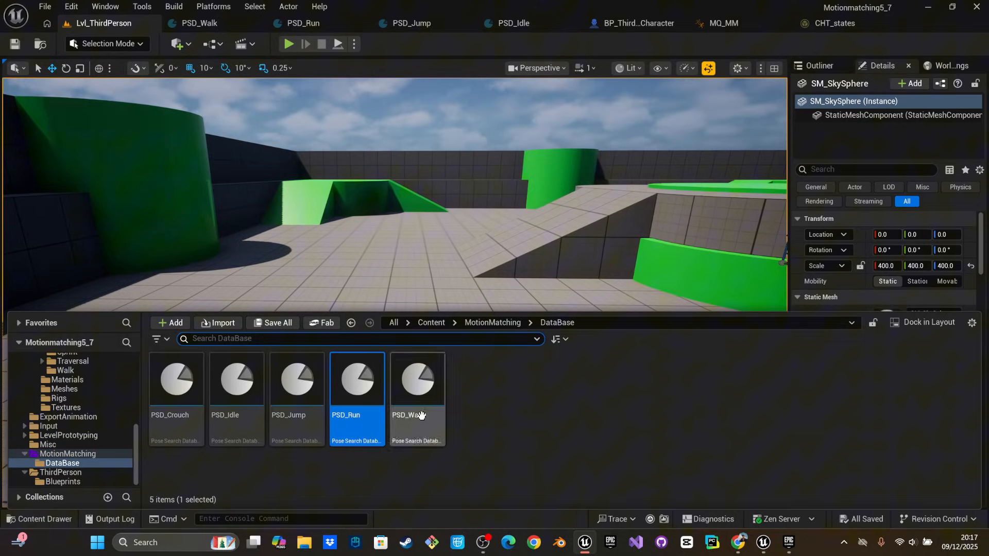
click(183, 407)
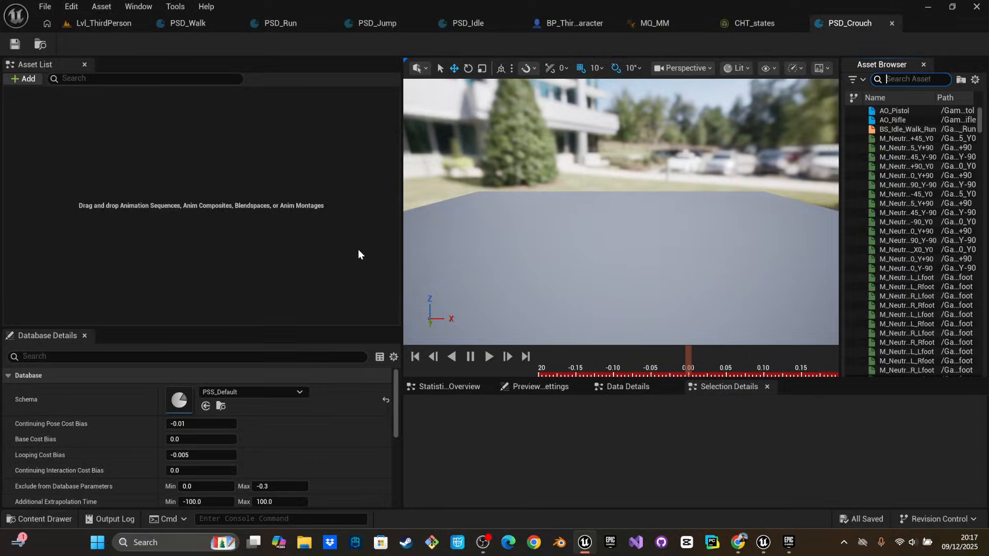
mouse_move(536, 226)
right_down()
mouse_move(538, 262)
mouse_move(497, 239)
mouse_move(531, 237)
right_up()
right_drag(504, 327, 522, 324)
Search the ExportAnimation content folder for "crouch" animations
key(ctrl+space)
click(432, 207)
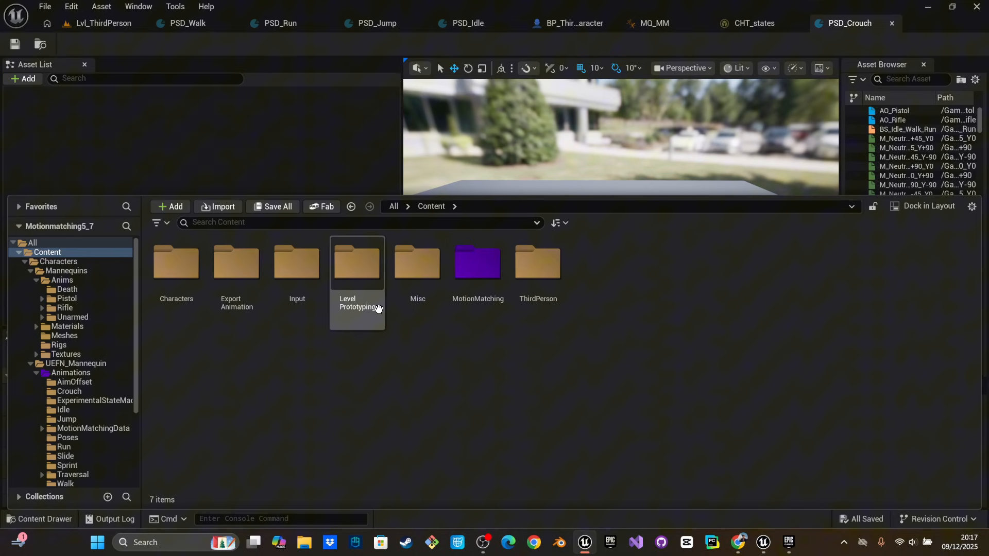
double_click(236, 265)
click(254, 223)
text(cr)
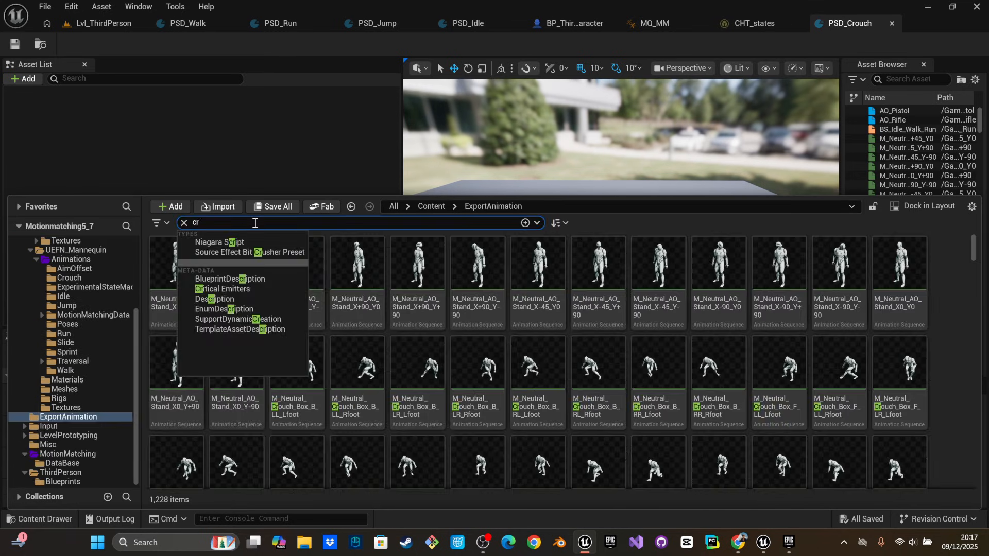
text(ouch)
key(Return)
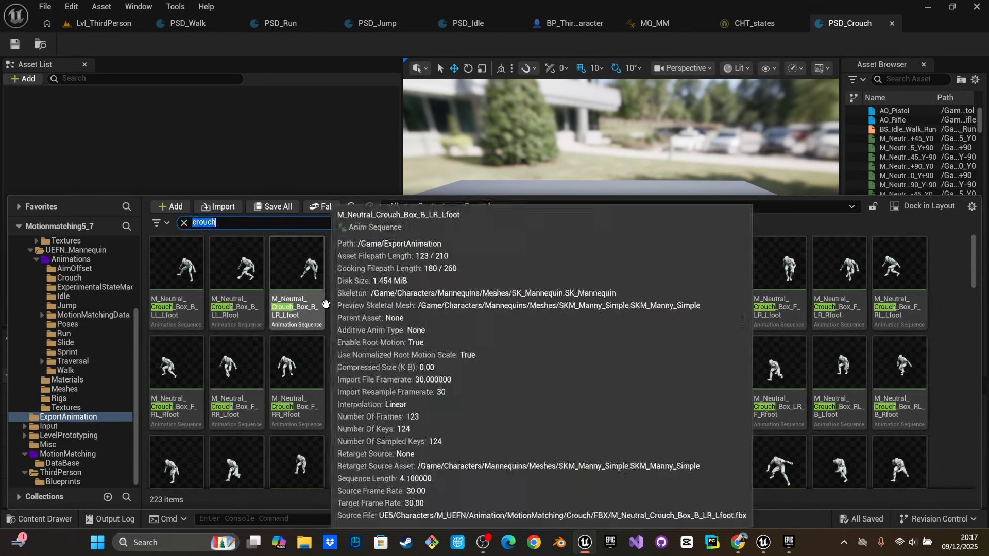
Add all of the filtered crouch animations to the PSD_Crouch asset list
click(326, 316)
key(ctrl+a)
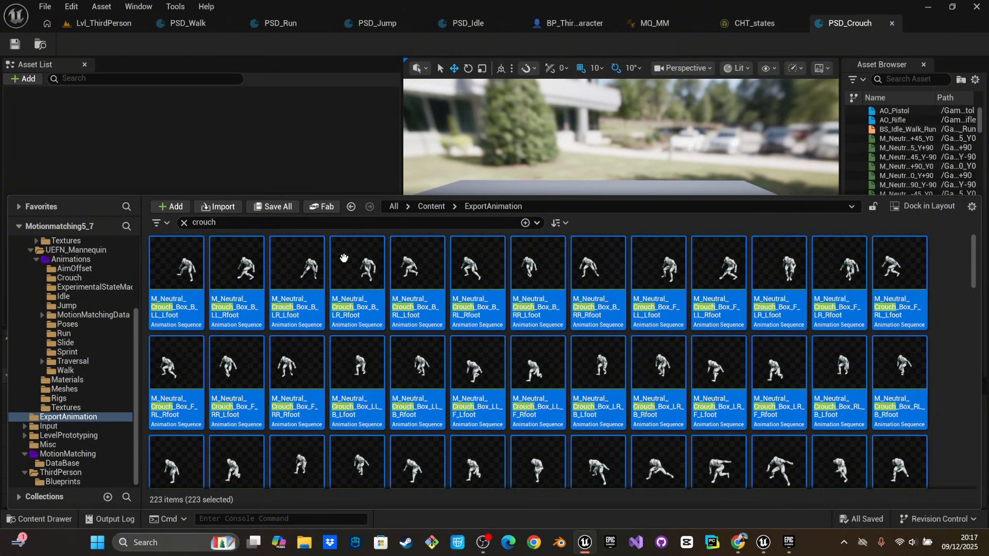
drag(283, 143, 283, 144)
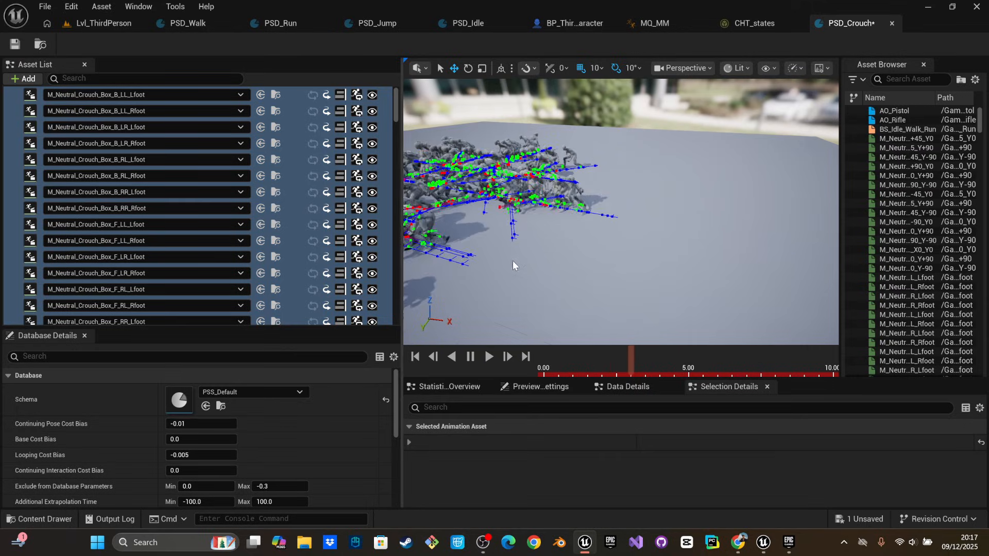
Save the PSD_Crouch database, glance at the CHT_states chooser table, and start a play session in Lvl_ThirdPerson
click(16, 43)
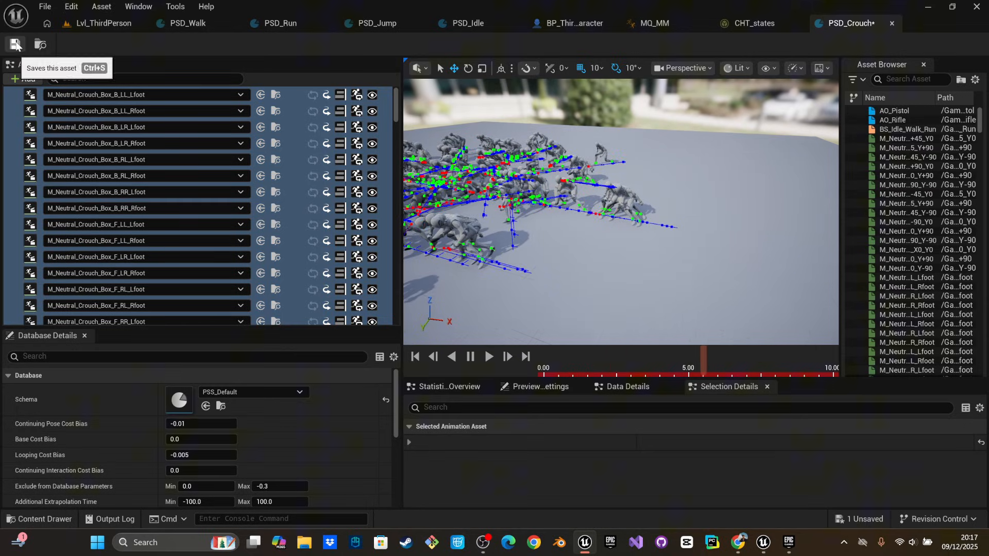
click(742, 23)
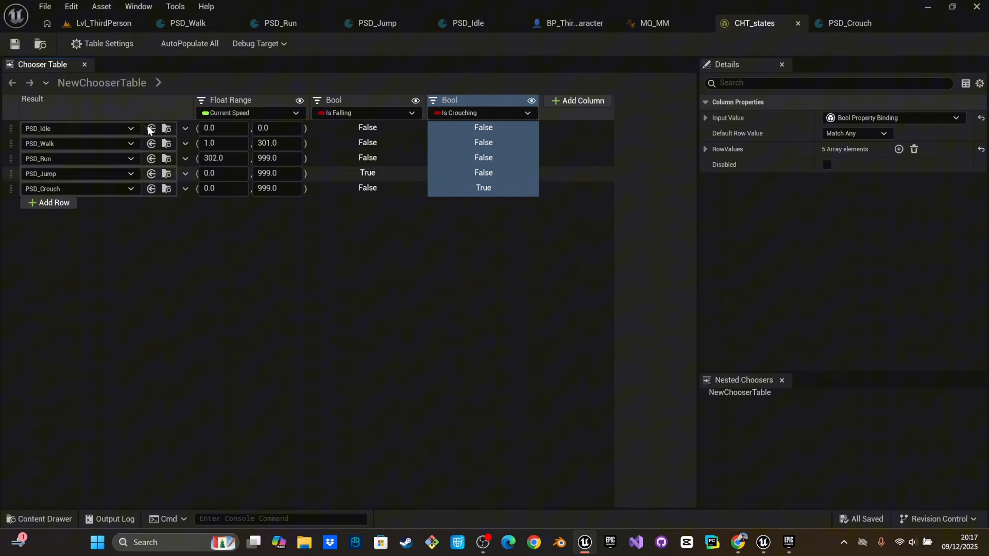
click(118, 23)
click(280, 41)
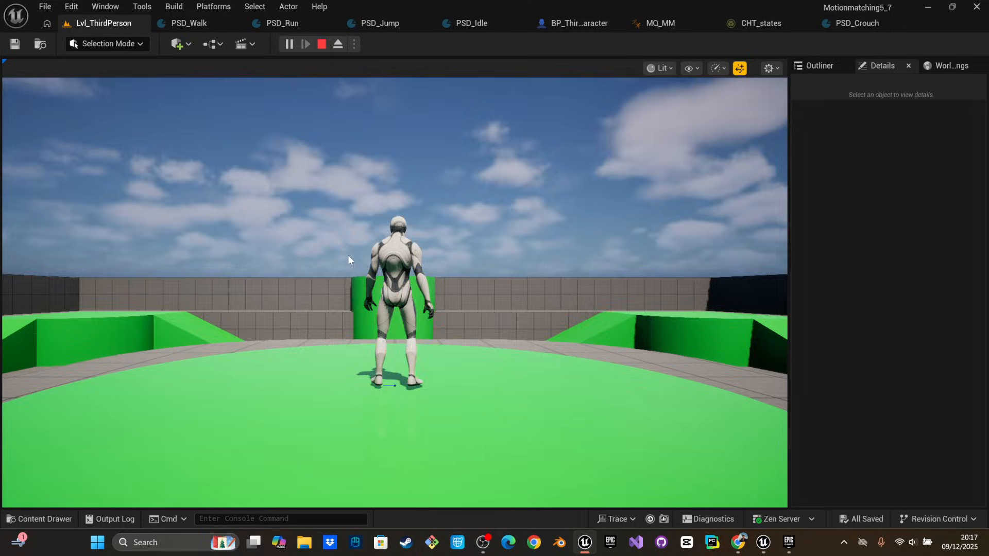
Run the character forward around the arena with several turns to check its run animations
key(w)
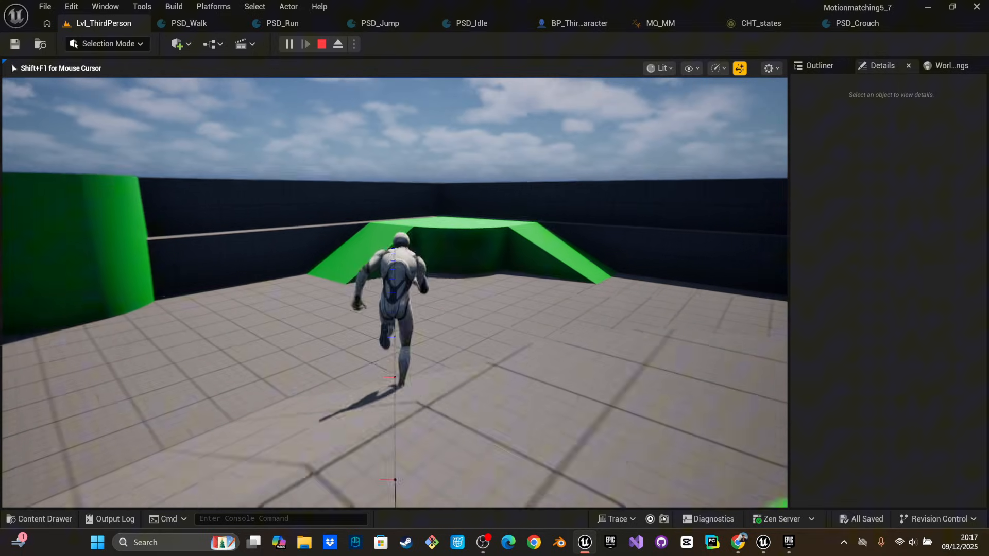
key(w)
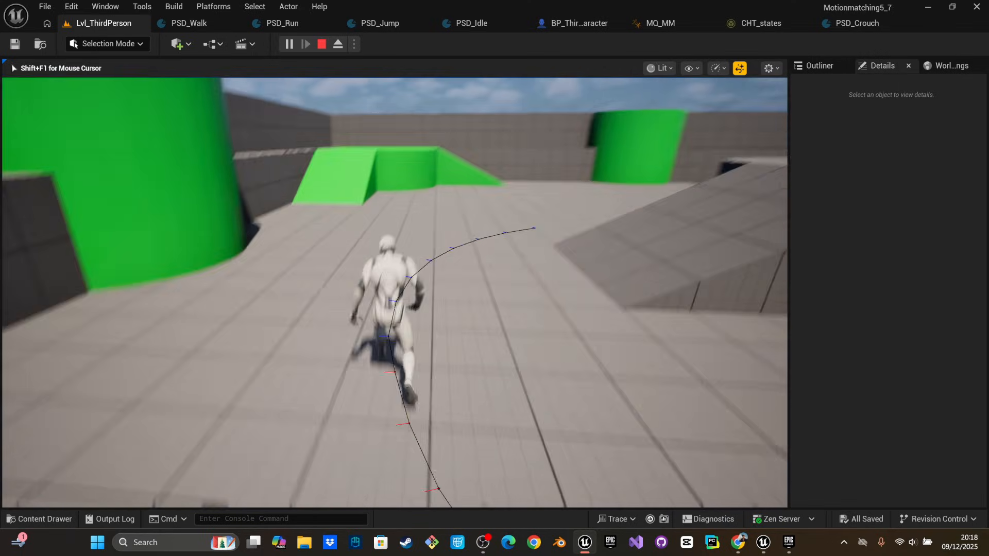
key(w)
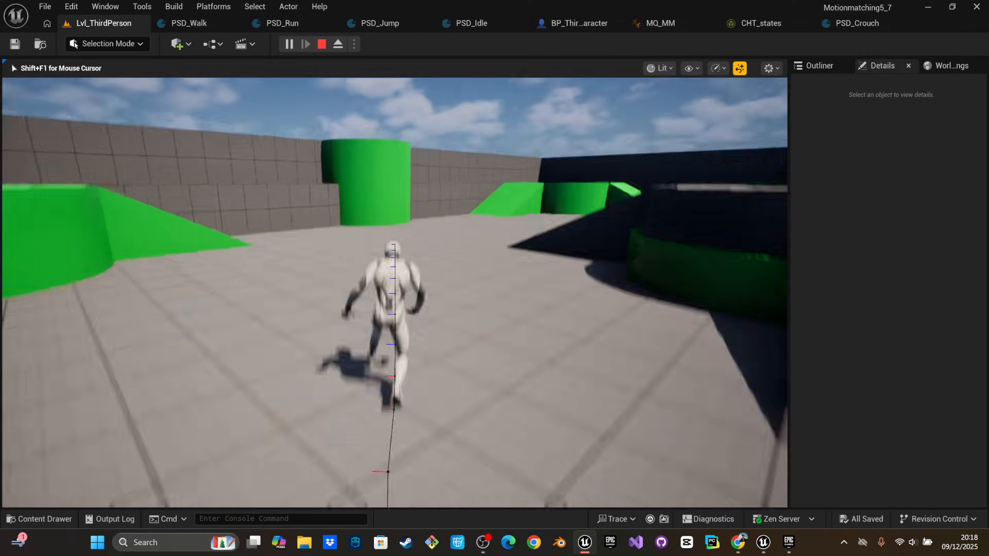
key(w)
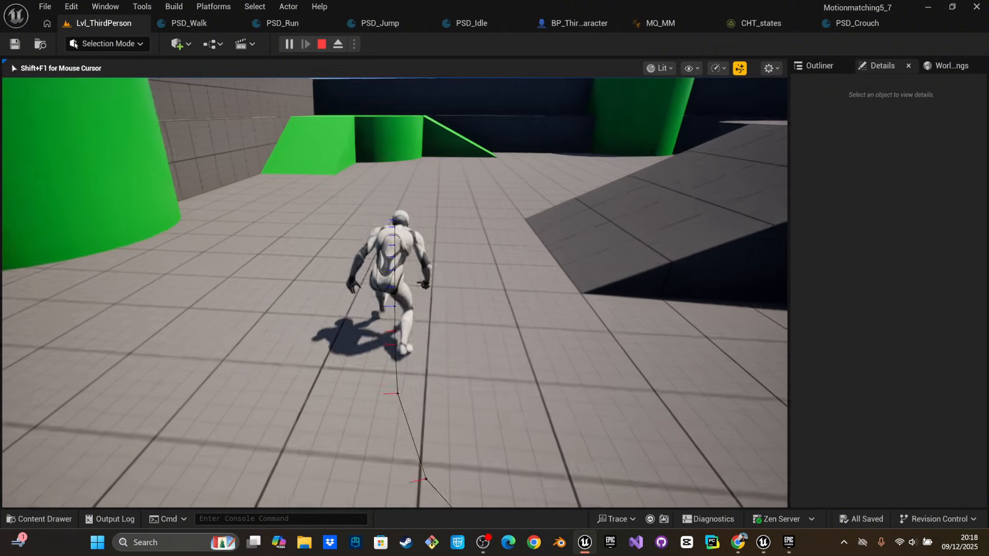
Toggle crouching repeatedly while stationary and moving to test the crouch animations, and end the play session
key(c)
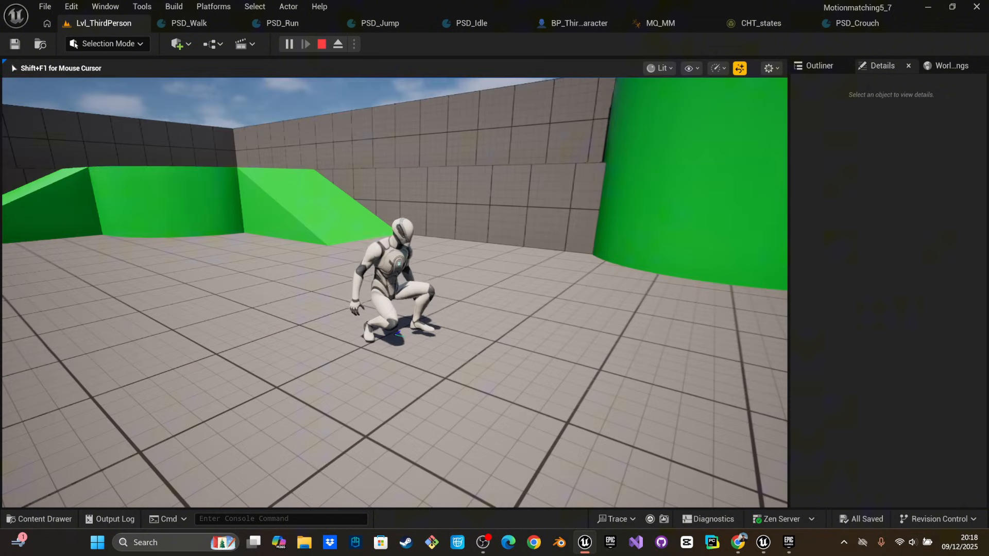
key(c)
key(w)
key(c)
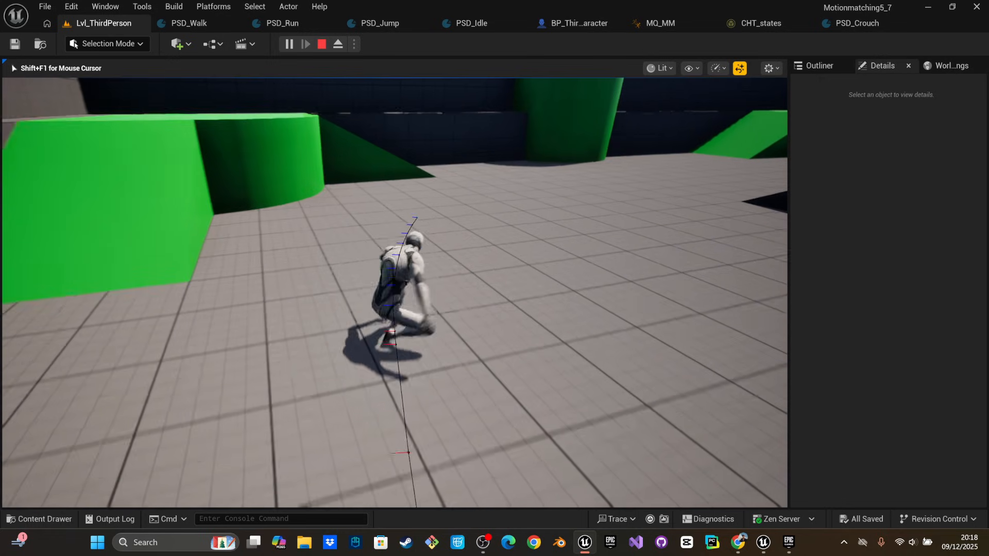
key(c)
key(Escape)
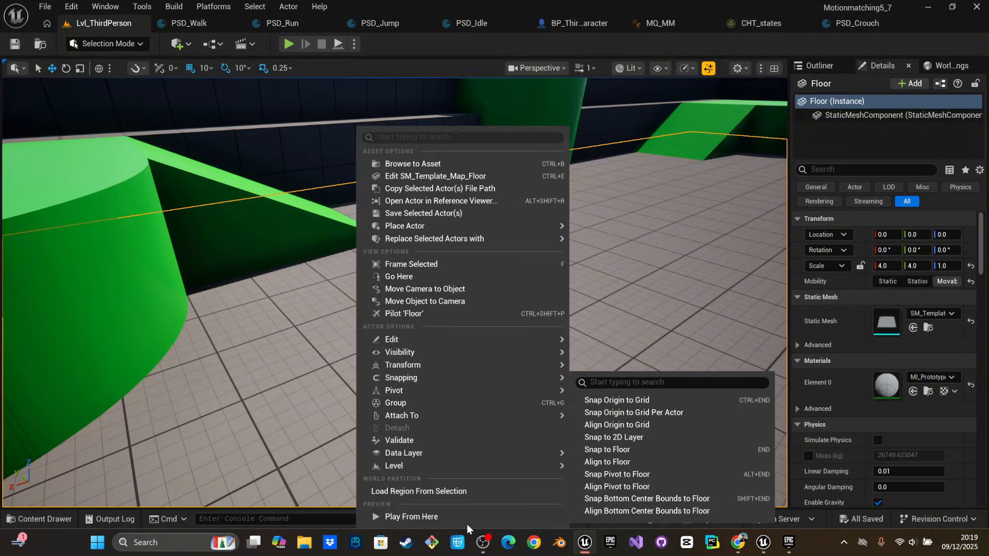
Play-test from the chosen spot on the arena floor, run the character forward, and end the session
click(466, 522)
key(w)
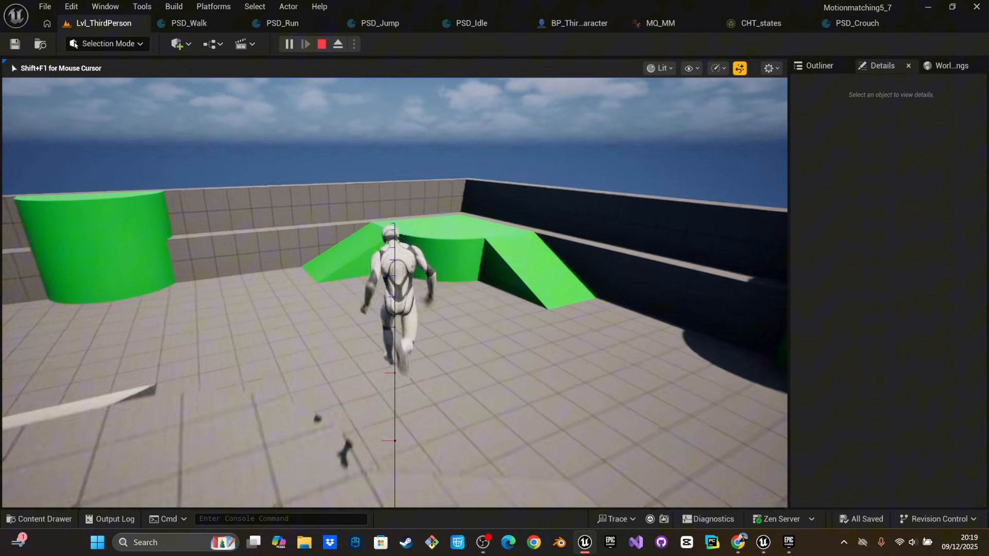
key(Escape)
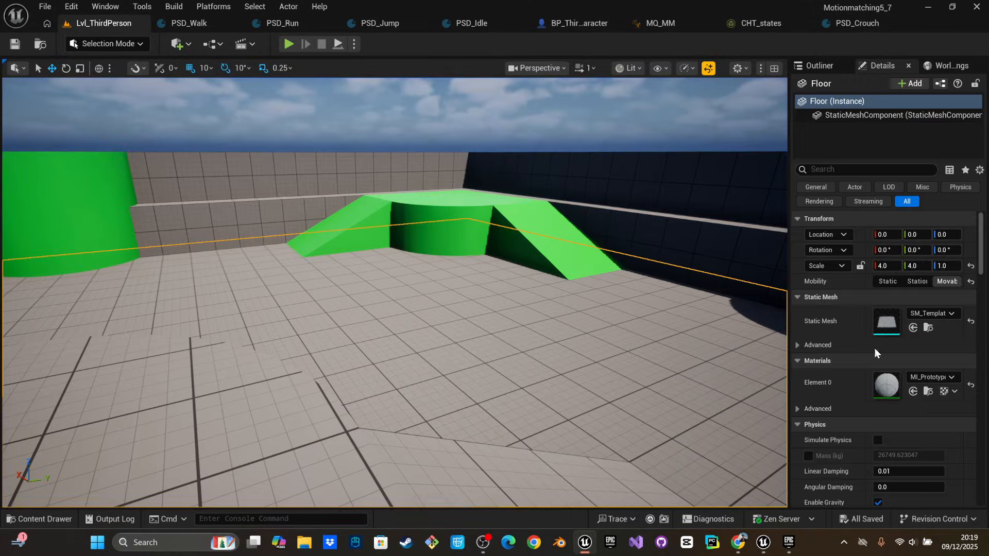
Clear the crouch search in the content folder and open the PSD_Jump pose search database from the MotionMatching DataBase folder
key(alt+Tab)
key(ctrl+space)
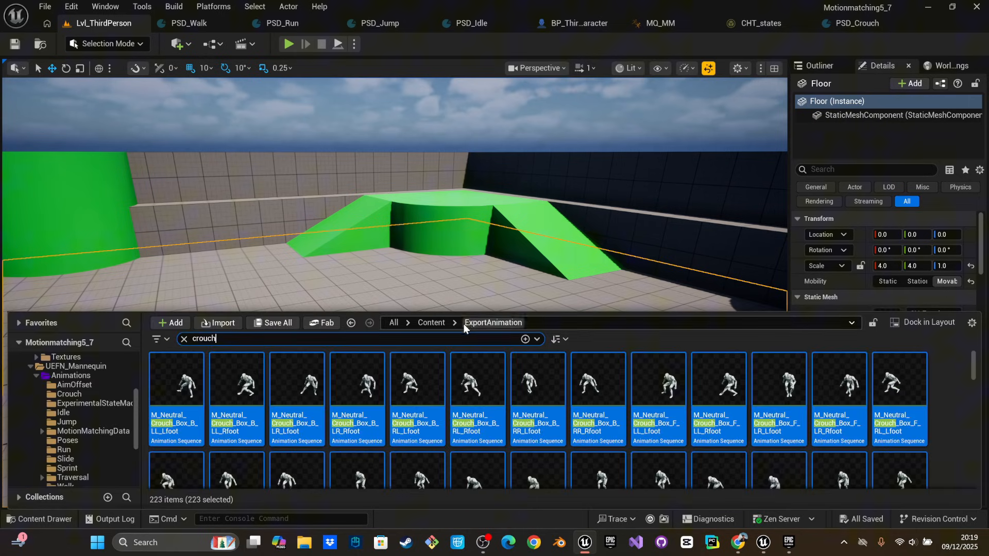
click(183, 339)
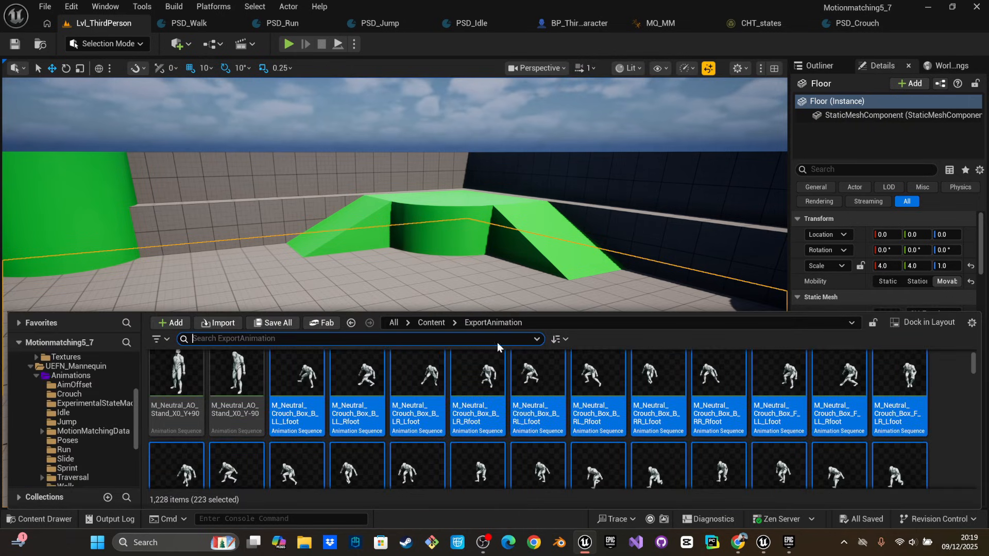
click(532, 377)
click(430, 323)
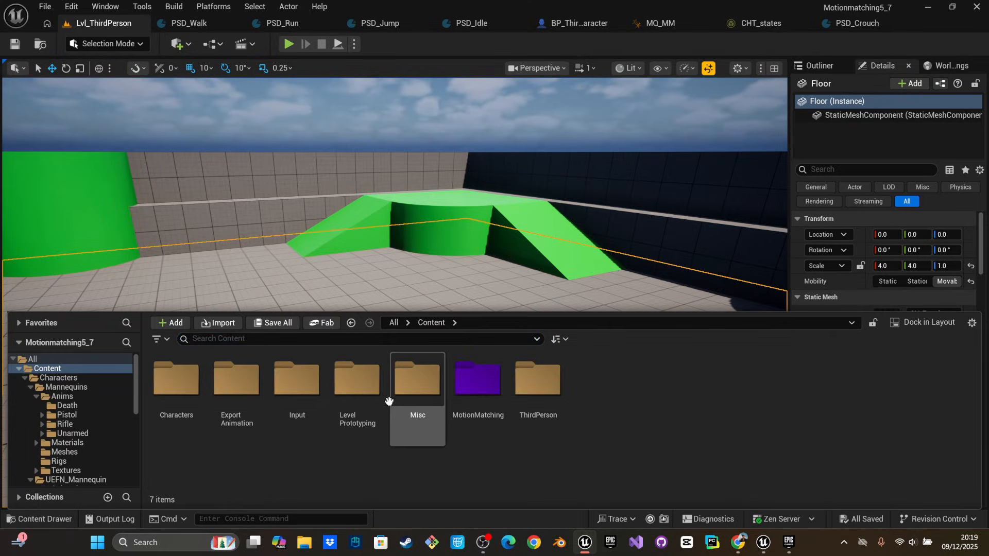
double_click(237, 379)
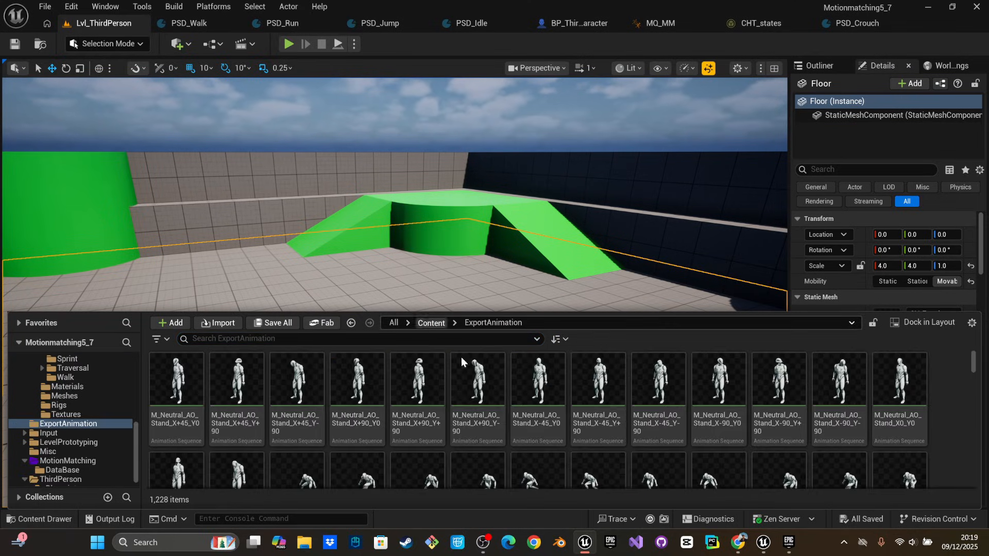
click(431, 323)
double_click(475, 381)
double_click(176, 384)
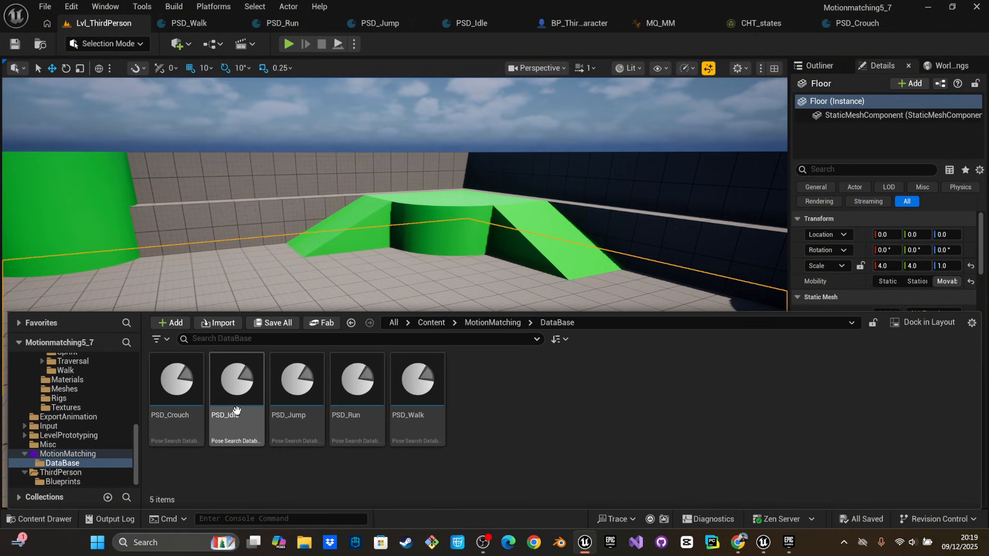
double_click(307, 387)
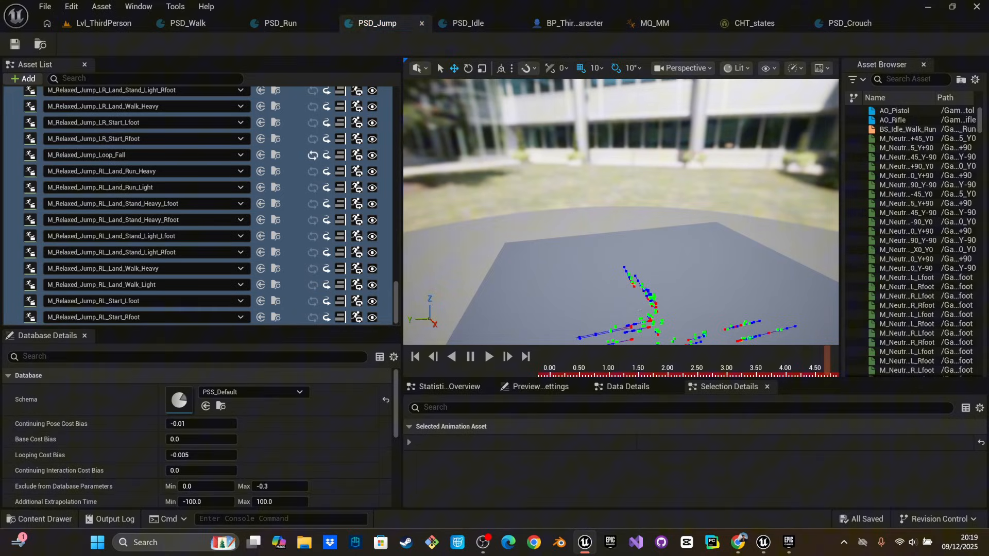
Inspect the M_Relaxed_Jump_RL_Land_Stand_Heavy_Lfoot entry in the PSD_Jump asset list and its preview
click(113, 203)
click(113, 203)
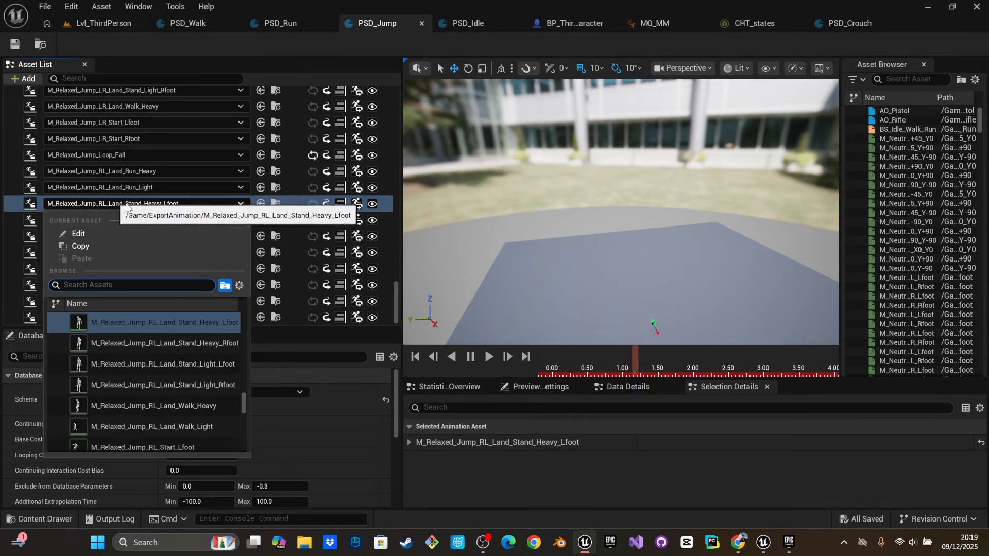
click(493, 230)
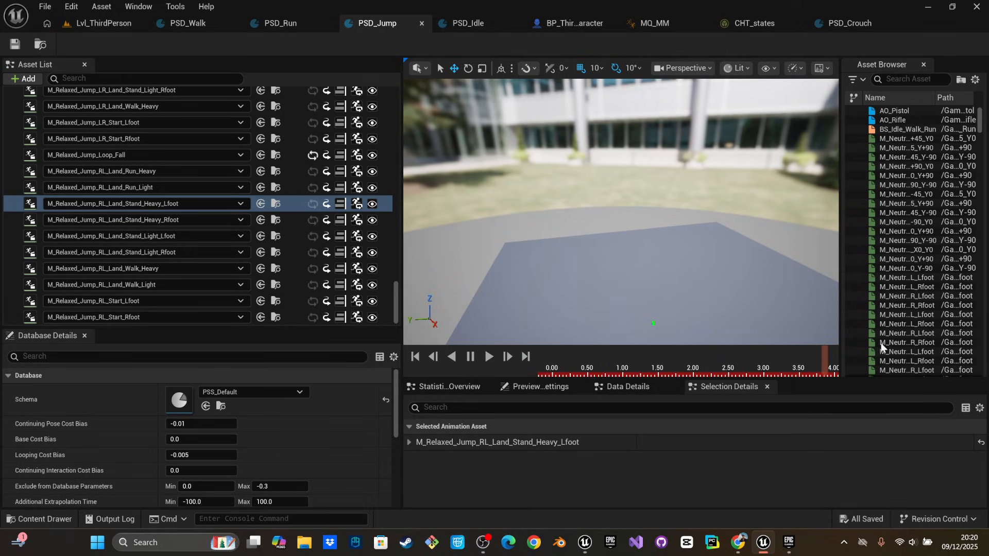
right_drag(501, 236, 466, 227)
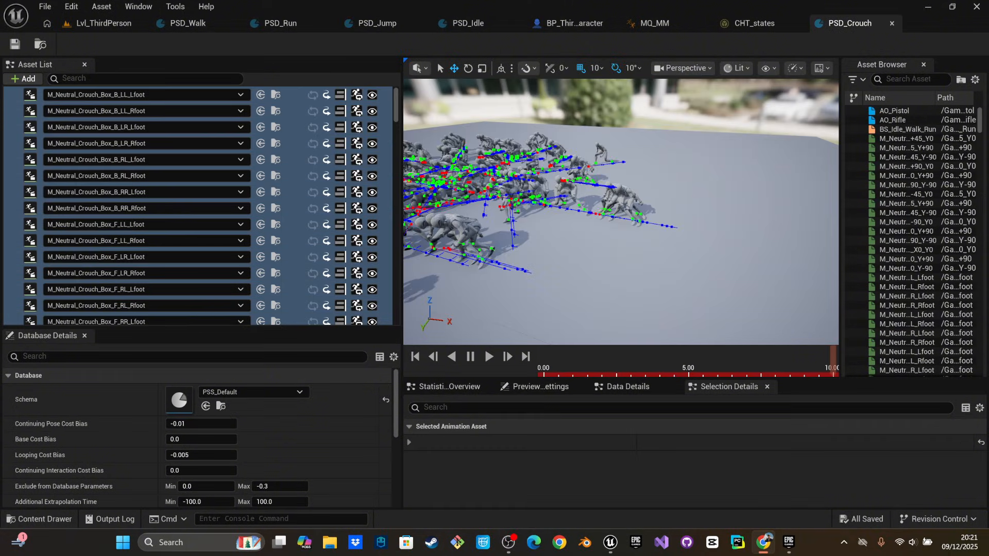
Make a copy of the PSS_Default pose search schema in the MotionMatching folder
right_drag(464, 322, 497, 311)
key(ctrl+space)
click(298, 270)
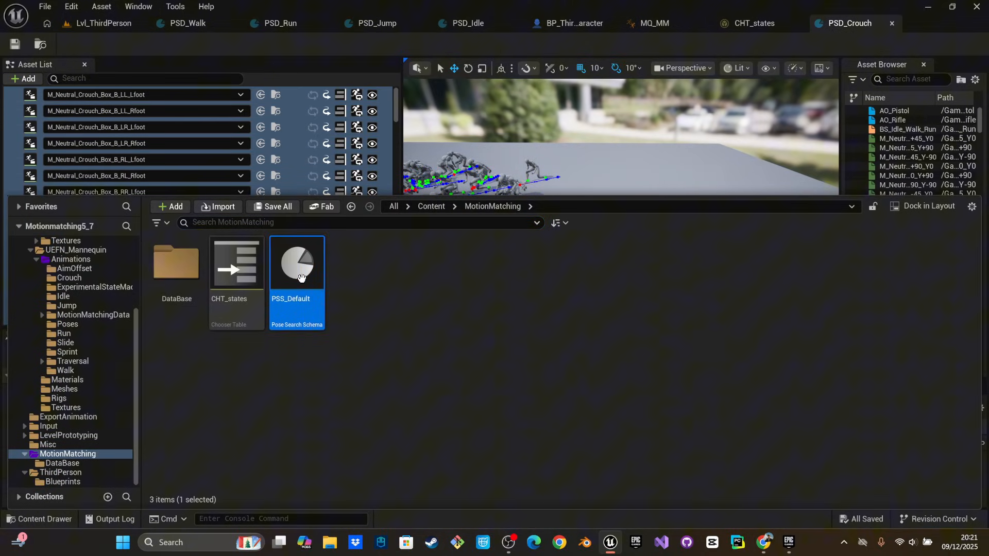
click(378, 328)
key(ctrl+v)
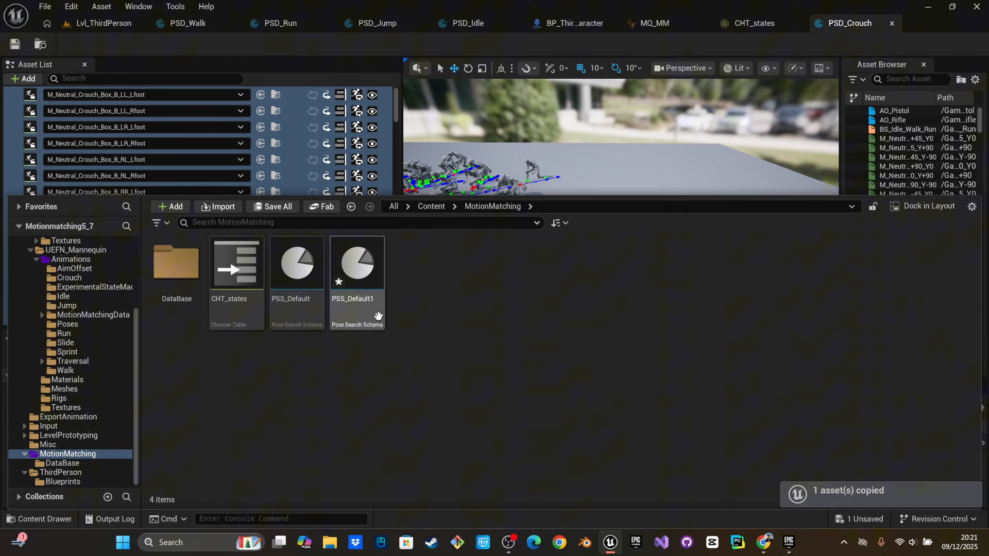
Rename the copied pose search schema to PSS_Jump
click(355, 300)
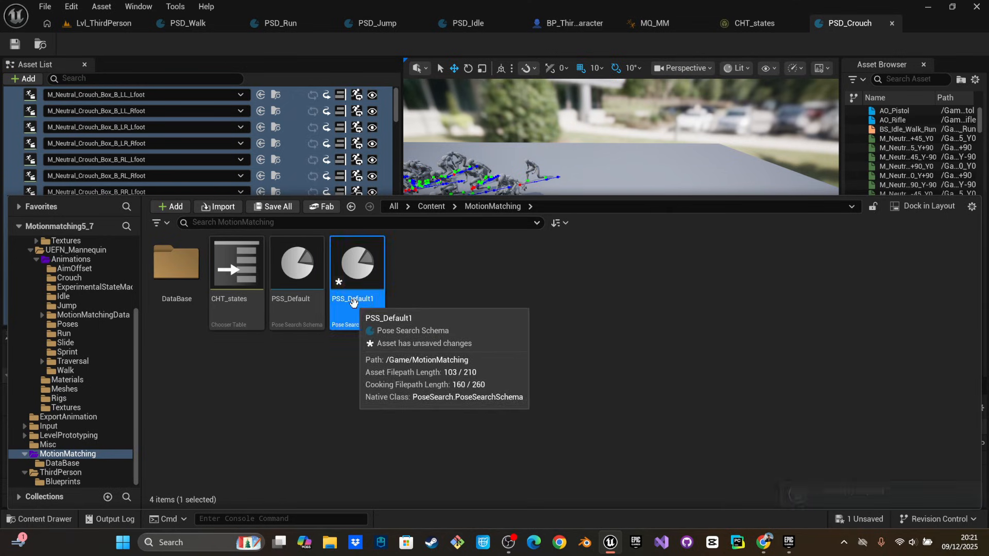
click(355, 300)
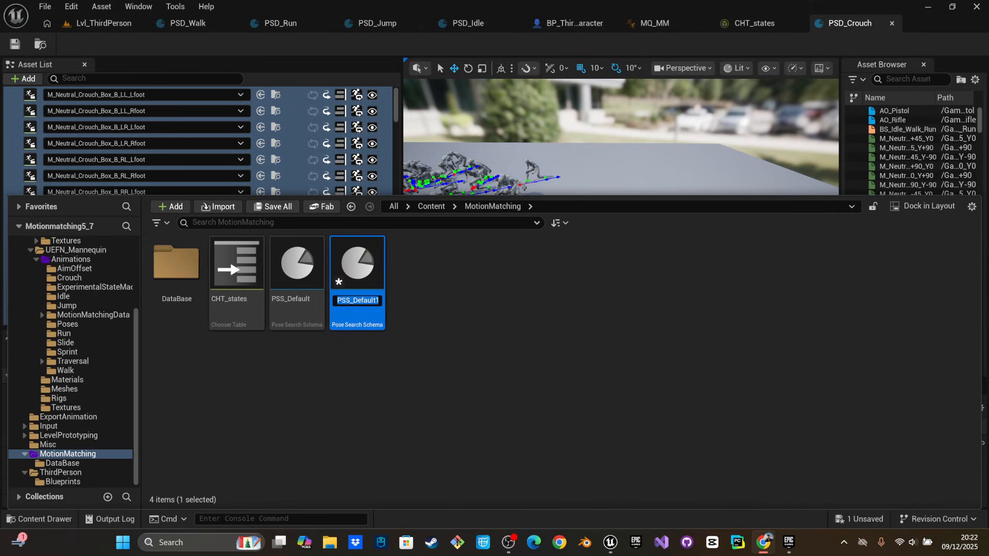
click(356, 303)
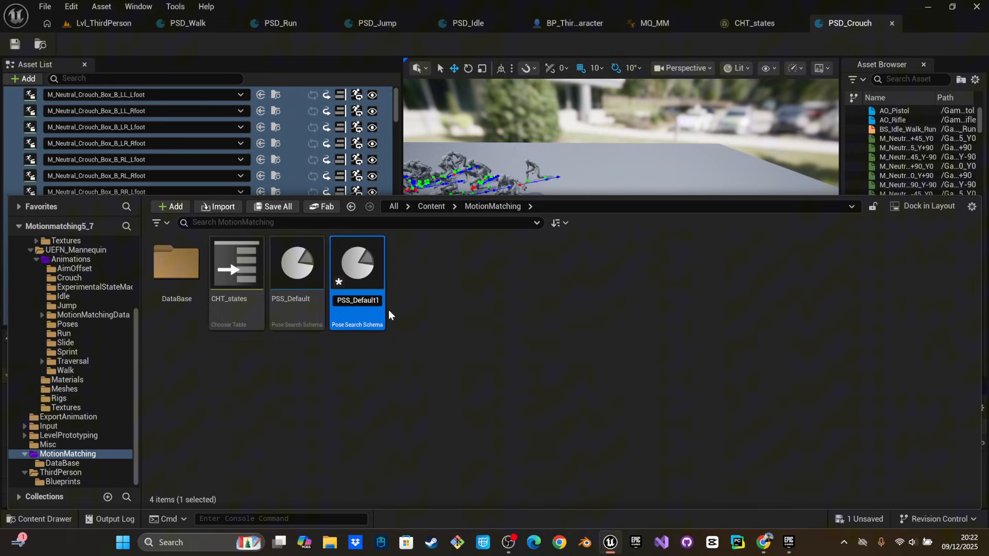
key(BackSpace)
key(BackSpace)
key(BackSpace)
key(BackSpace)
key(BackSpace)
key(BackSpace)
key(BackSpace)
key(BackSpace)
text(Jump)
key(Return)
Open the PSS_Jump schema and expand its Trajectory and Pose channels
key(ctrl+space)
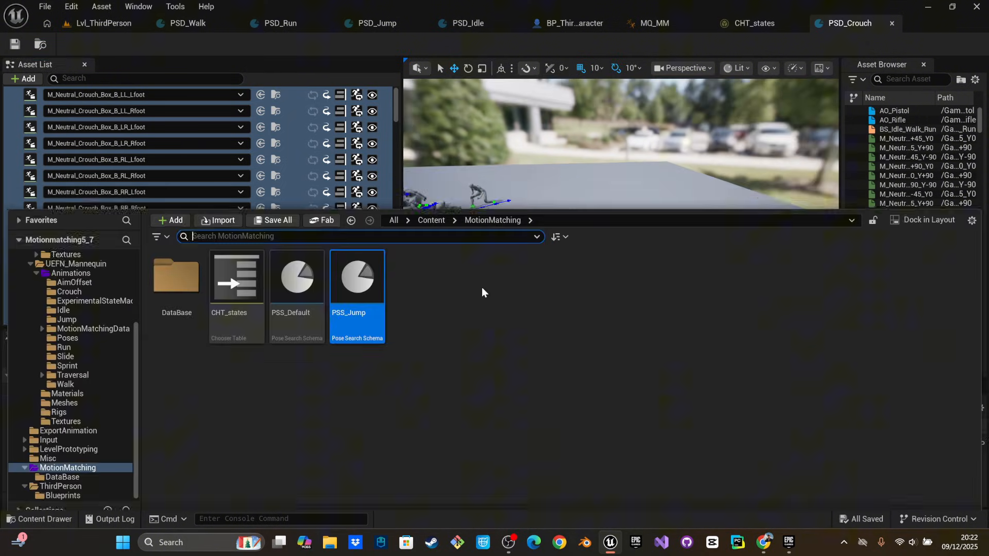
click(365, 380)
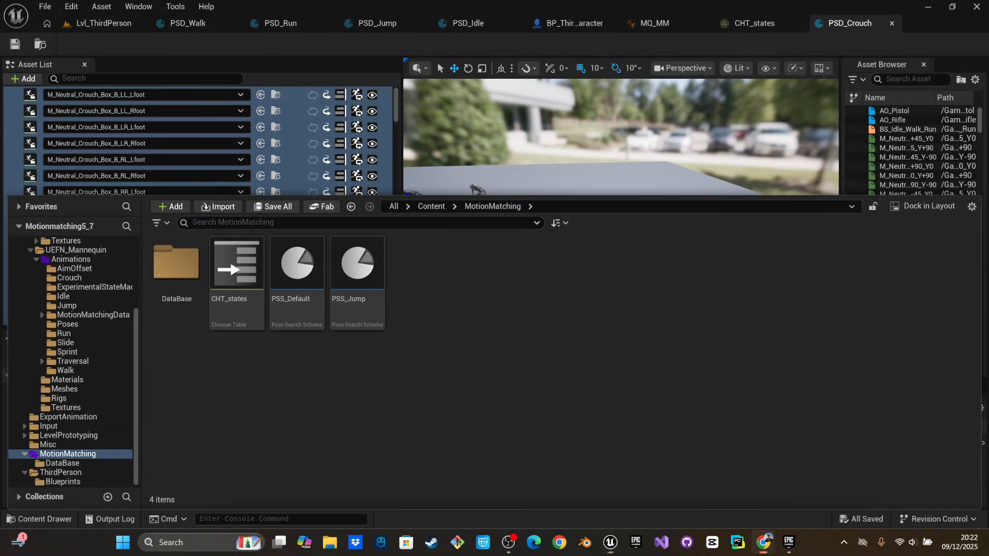
double_click(346, 291)
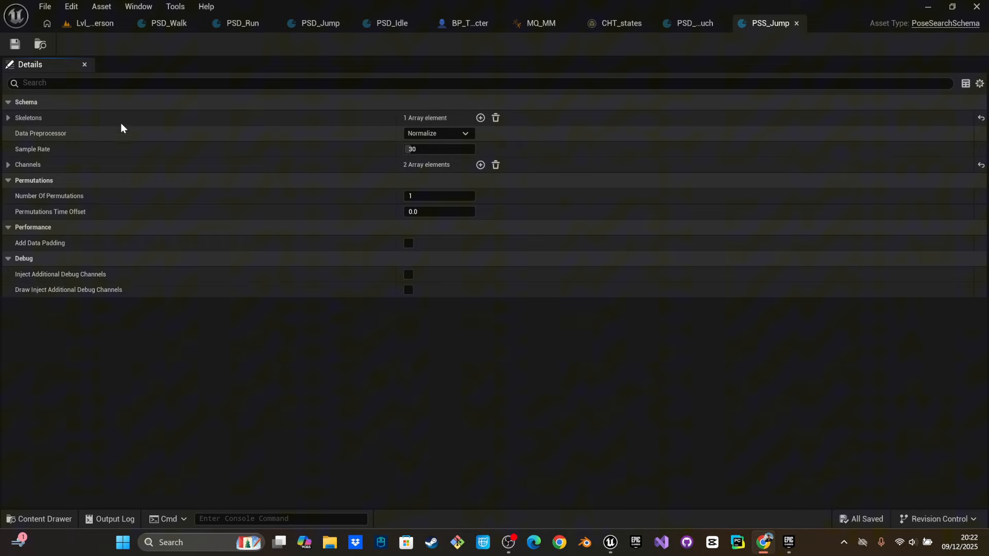
click(8, 164)
click(17, 181)
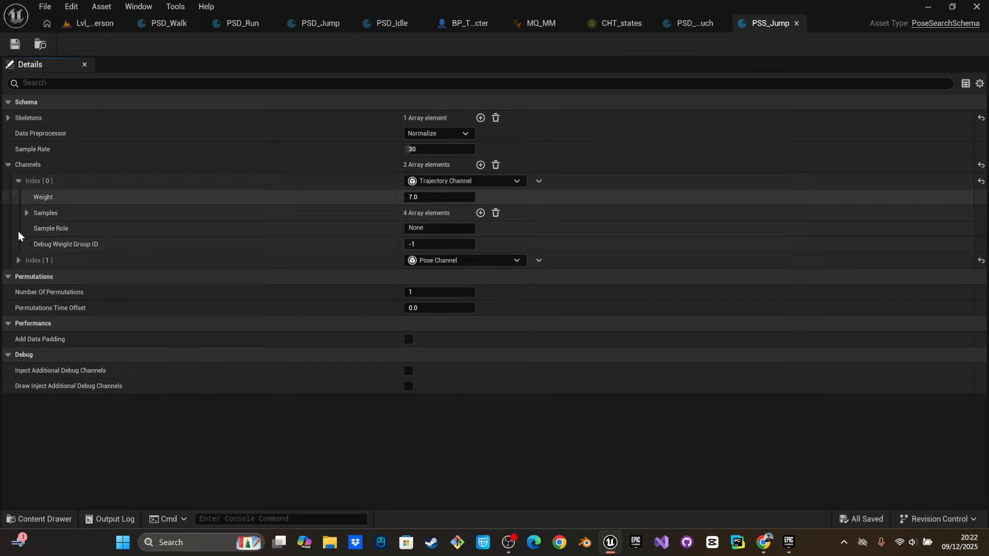
click(19, 260)
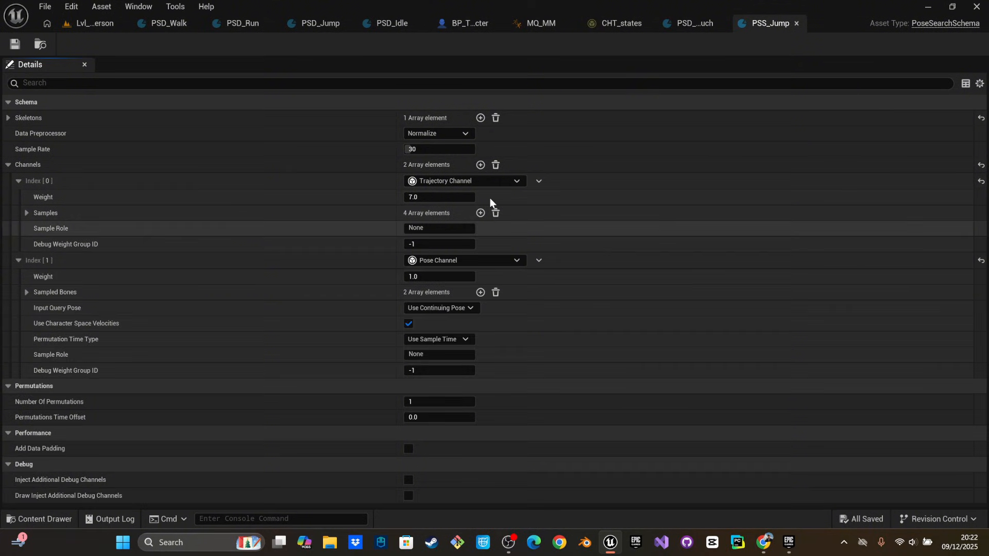
Set the Trajectory channel's weight to 10
click(458, 198)
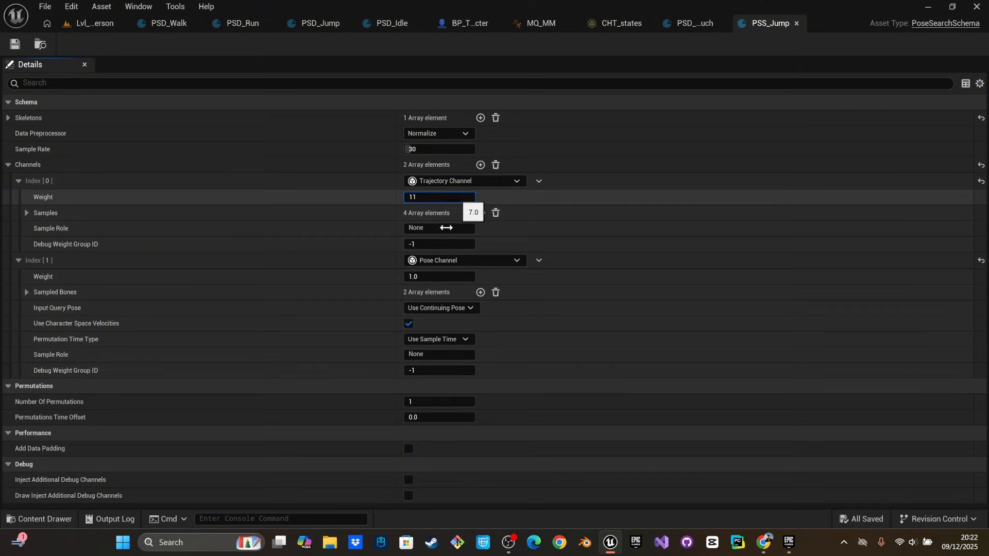
click(339, 276)
click(431, 196)
text(10)
key(Return)
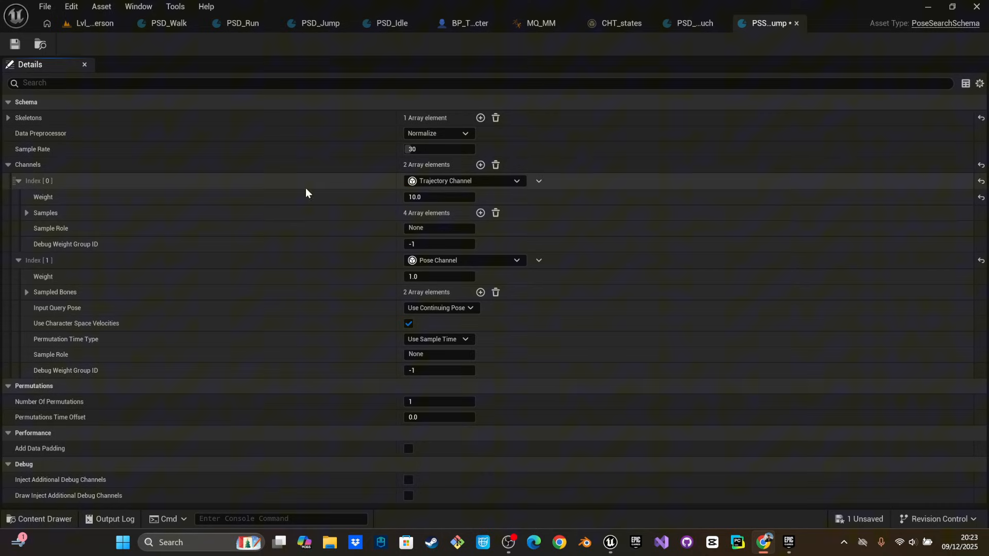
Set the Trajectory channel's Debug Weight Group ID to -2 and expand its samples
click(436, 243)
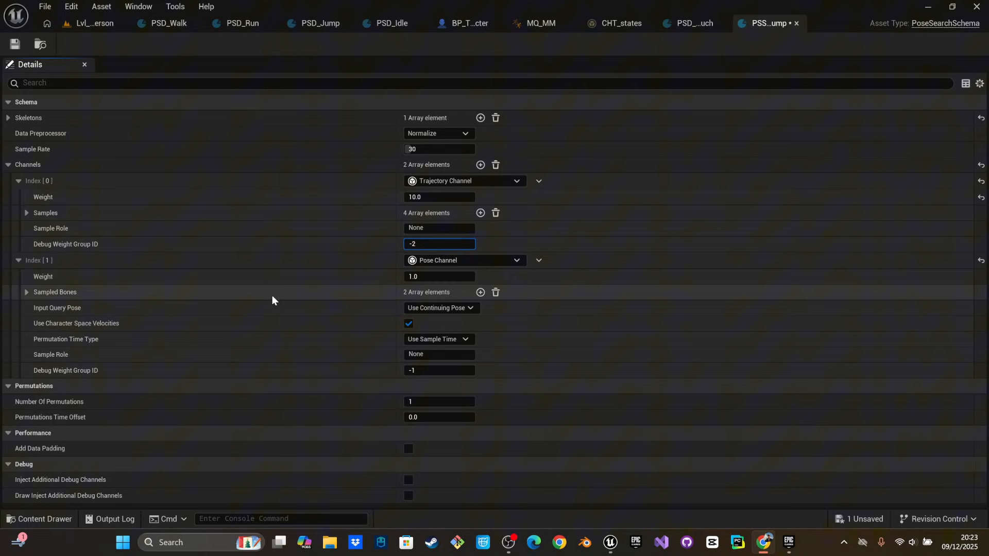
click(22, 214)
click(26, 213)
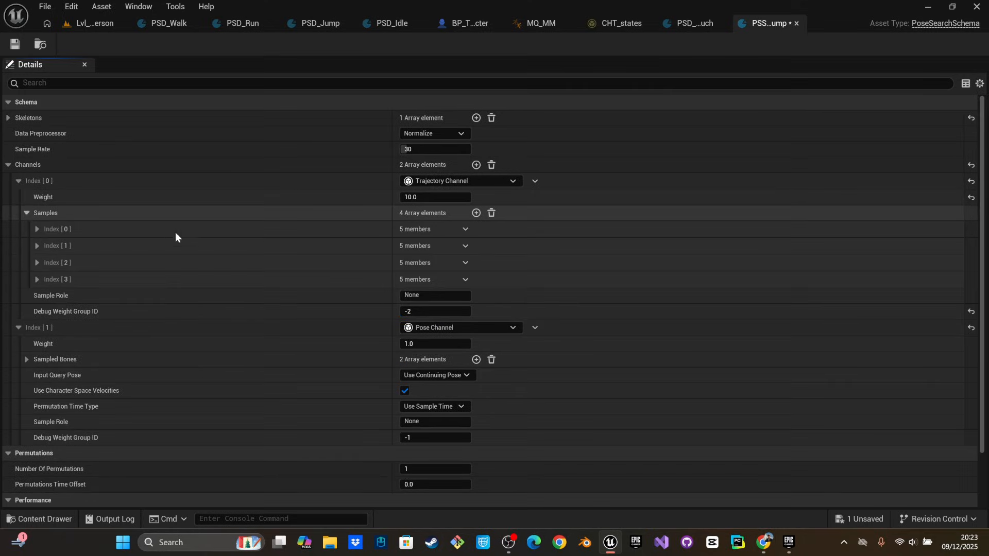
Set the Trajectory channel's Debug Weight Group ID to -1 and its first sample's offset to -0.2
click(32, 227)
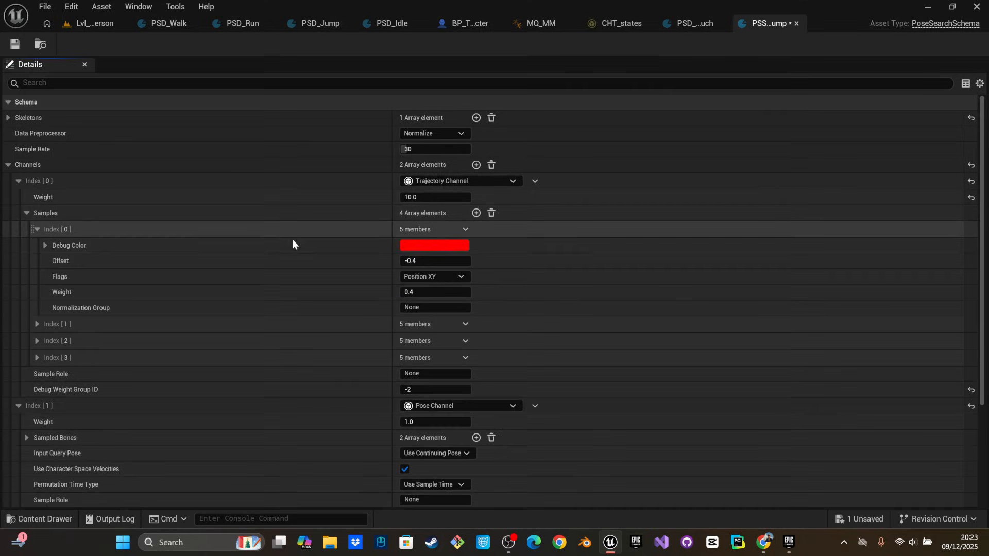
click(424, 389)
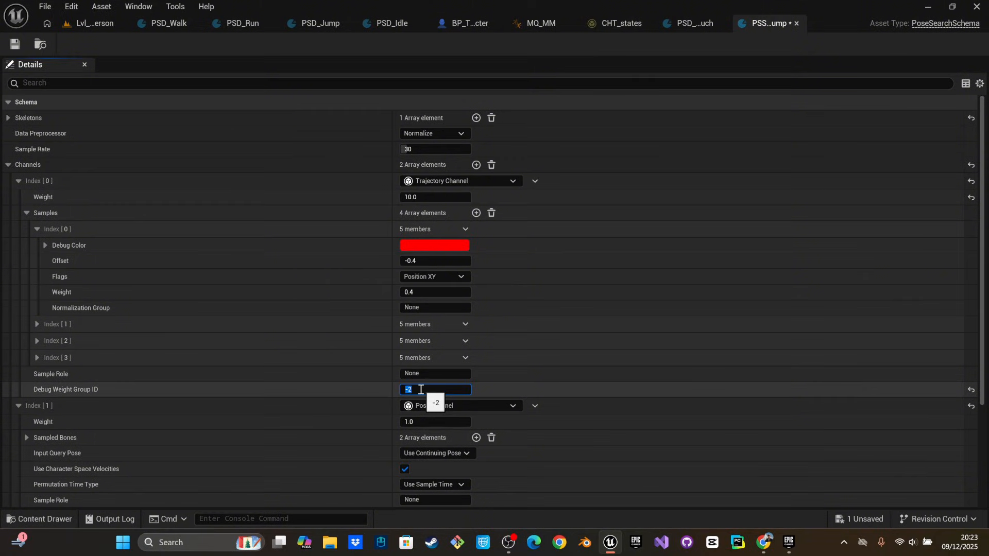
click(428, 262)
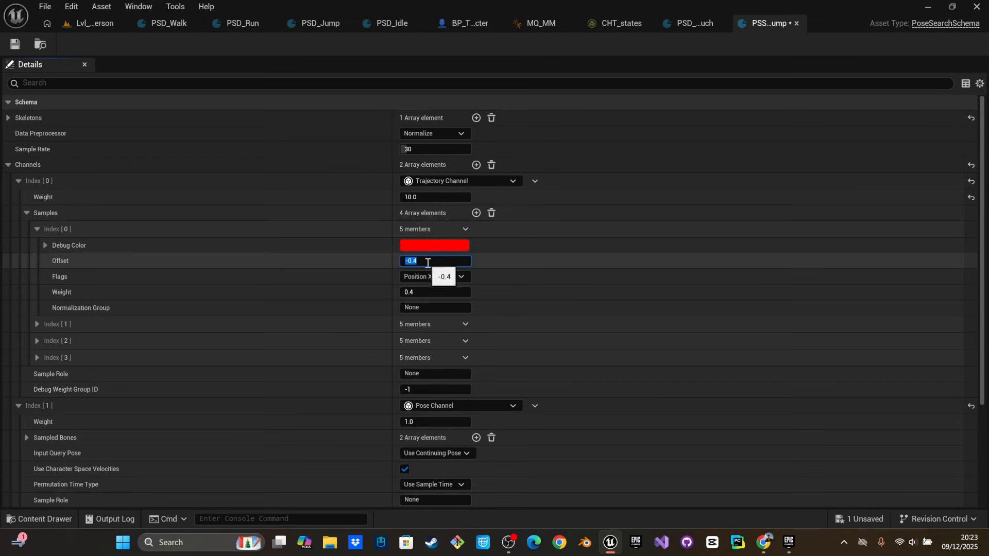
click(428, 262)
Set the first trajectory sample's flags to Position only and its weight to 0.22
click(438, 277)
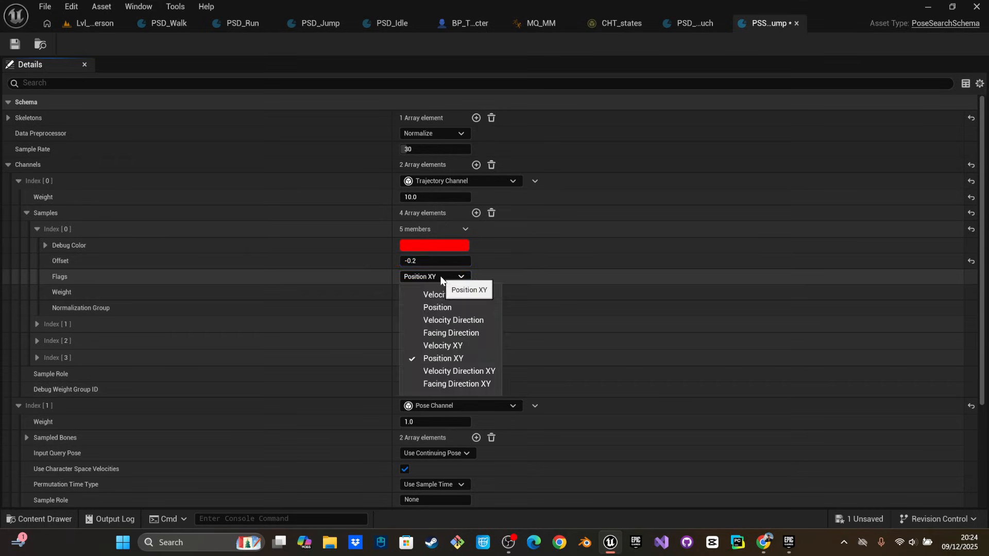
click(447, 308)
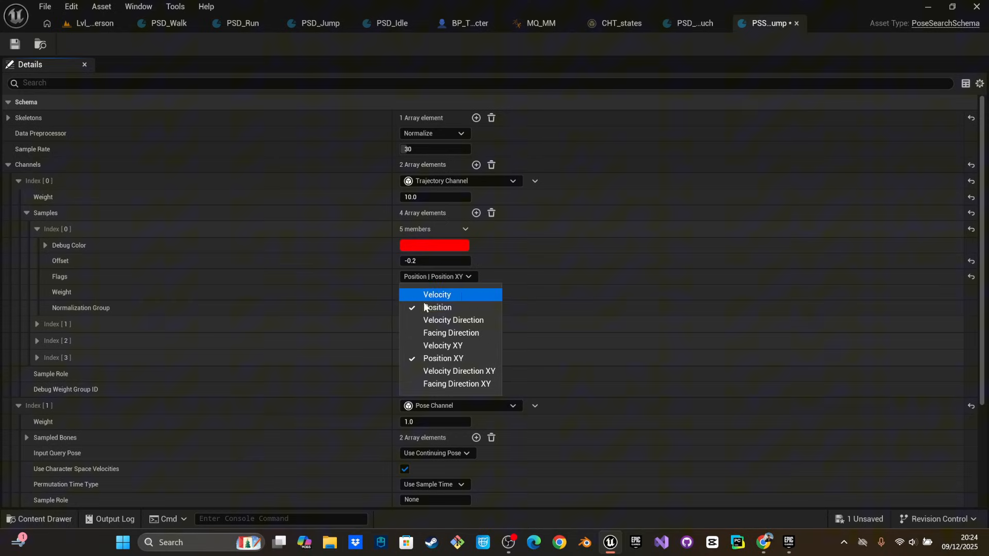
click(412, 358)
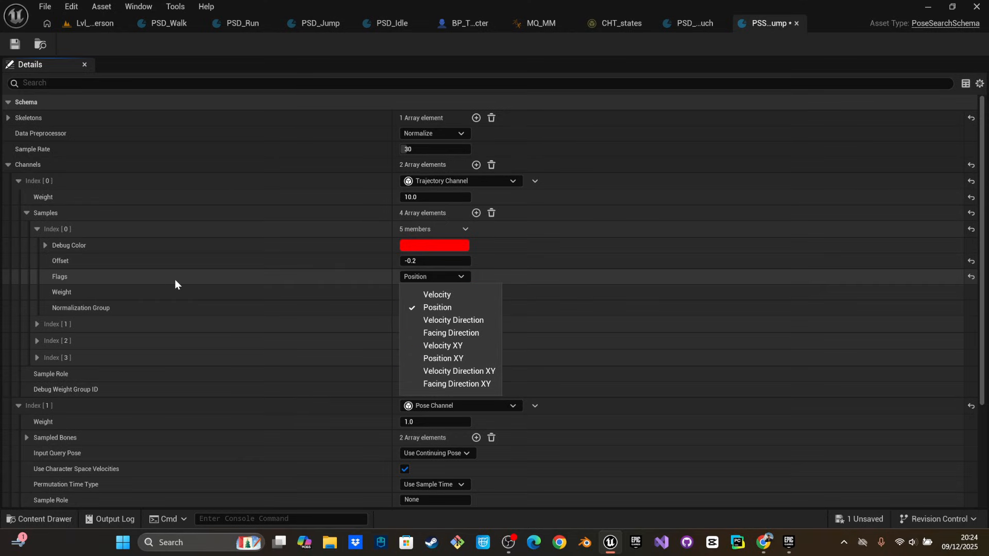
click(196, 277)
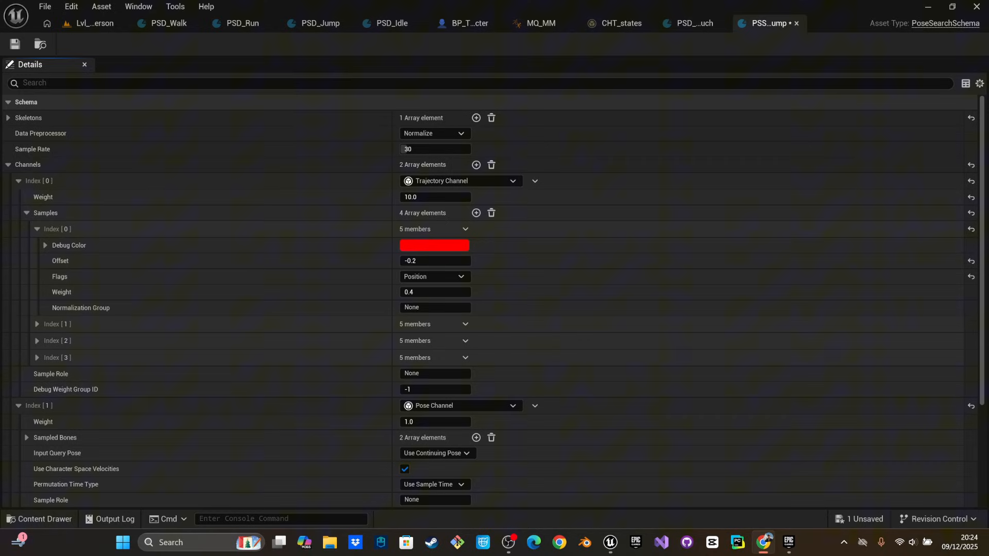
click(423, 292)
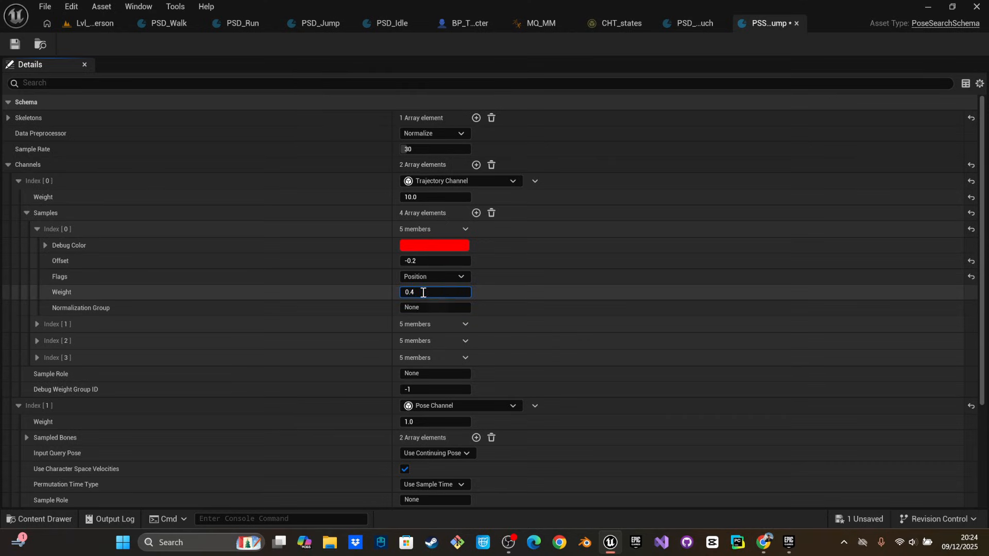
text(0.22)
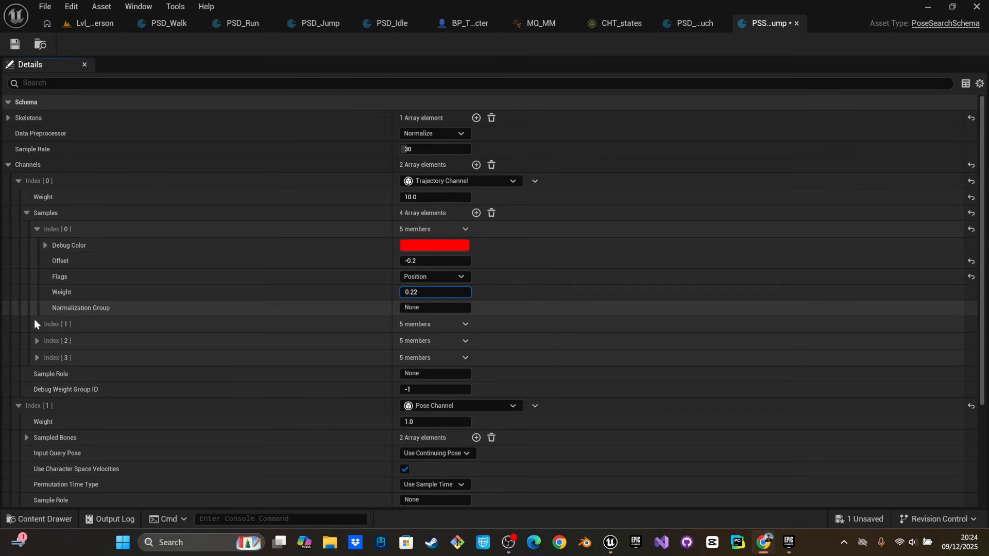
Set the second trajectory sample's flags to only Velocity Direction and Facing Direction, and its weight to 1
click(37, 324)
scroll(397, 325, down, 3)
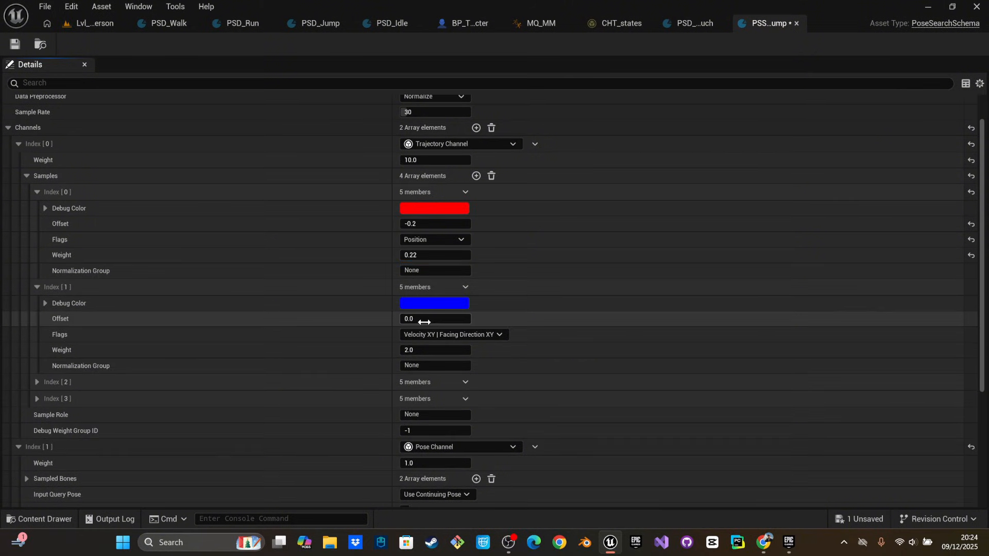
click(431, 336)
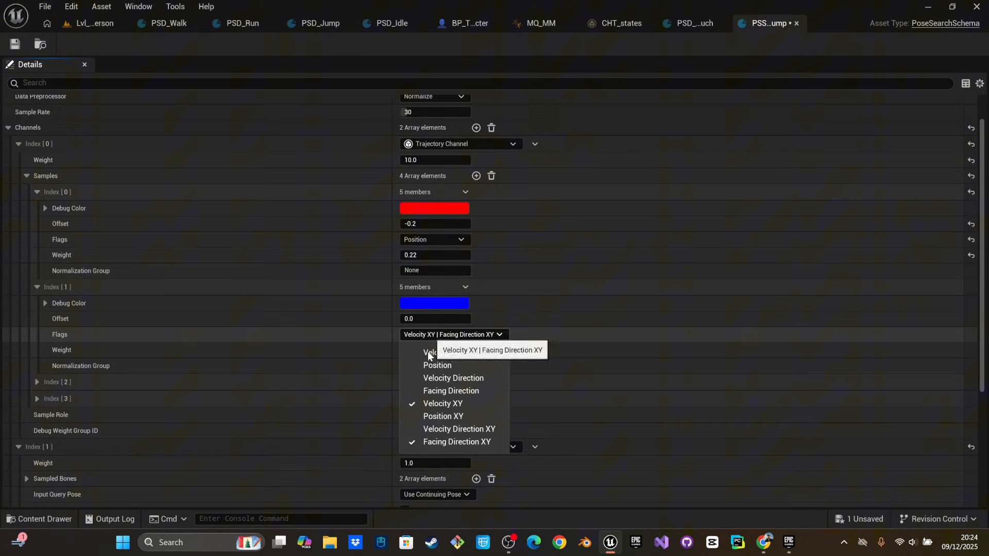
click(427, 352)
click(414, 404)
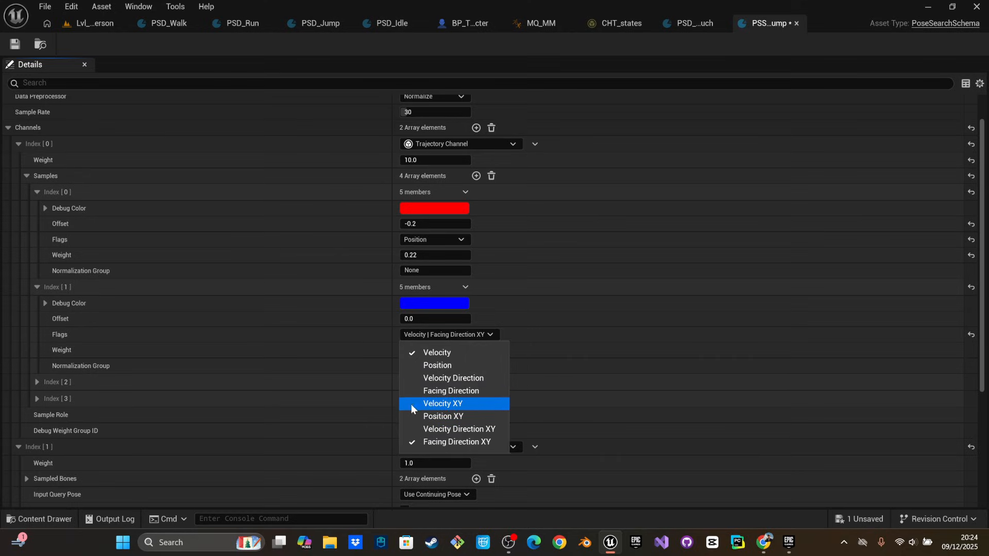
click(413, 379)
click(412, 355)
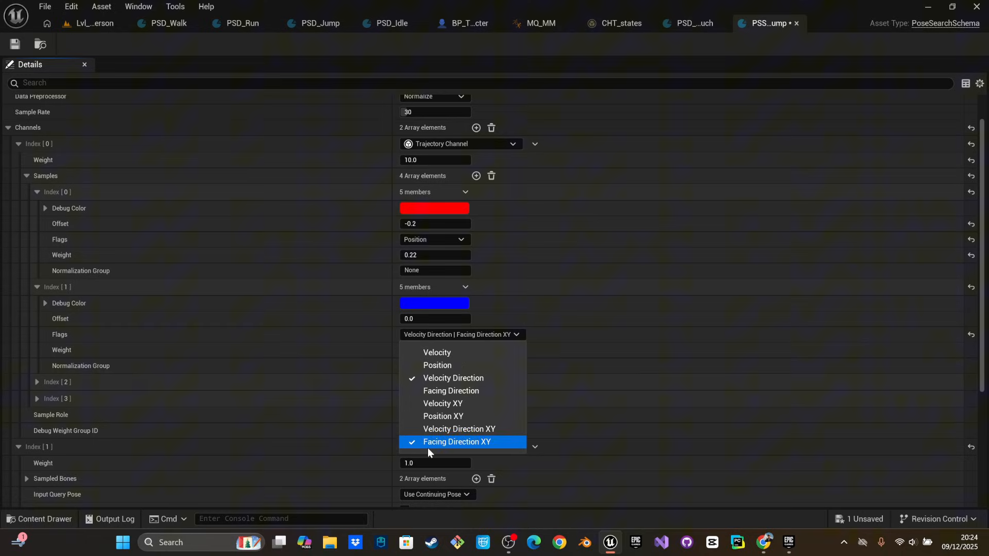
click(415, 391)
click(412, 442)
click(370, 369)
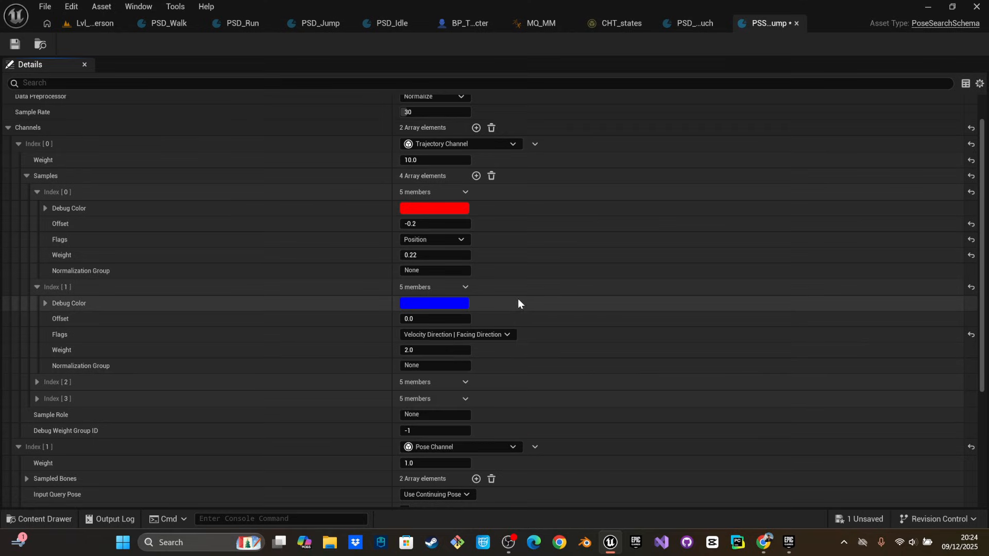
click(434, 351)
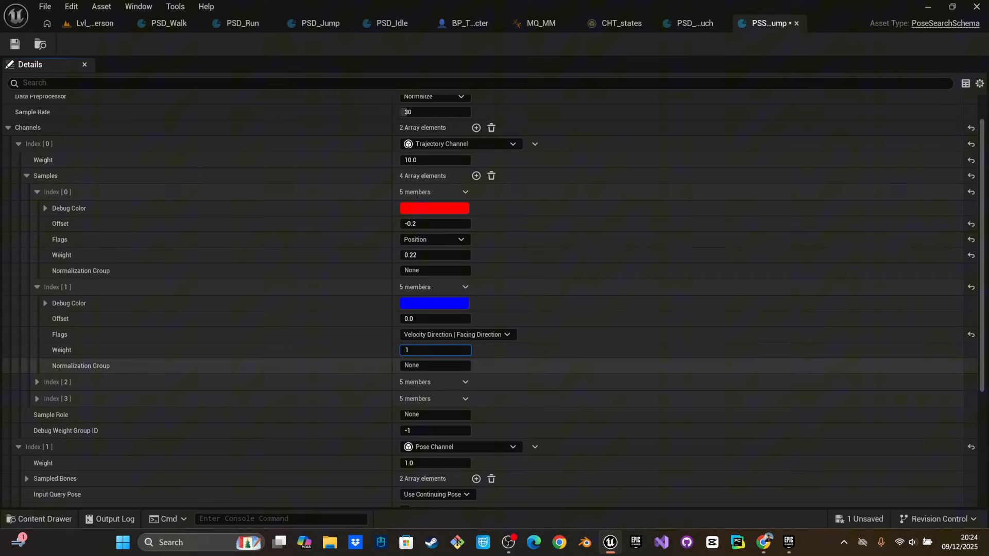
Expand the third trajectory sample and set its offset to 0.2
click(42, 382)
click(36, 382)
click(407, 414)
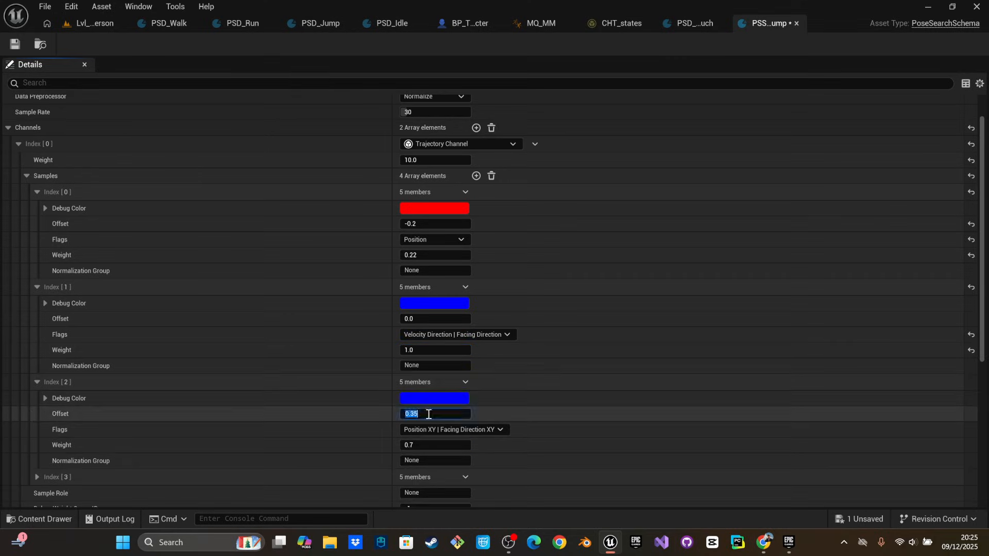
text(0.2)
Set the third trajectory sample's flags to only Velocity, Position and Velocity Direction
click(417, 333)
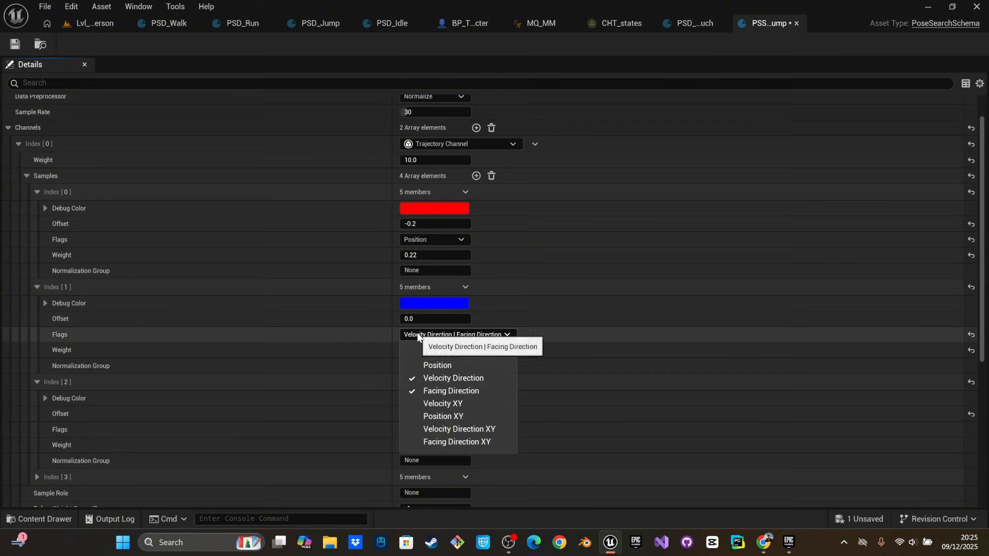
click(417, 333)
click(431, 430)
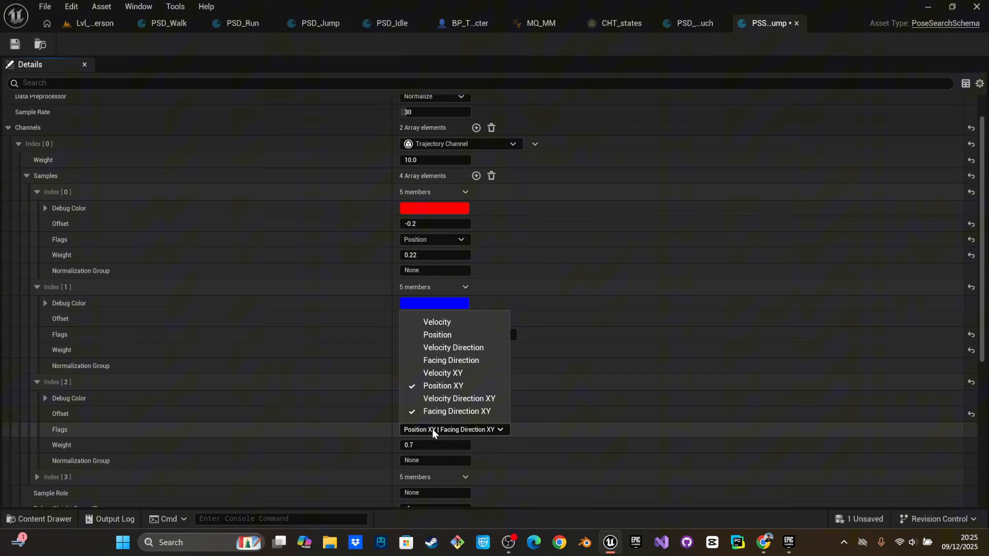
click(413, 322)
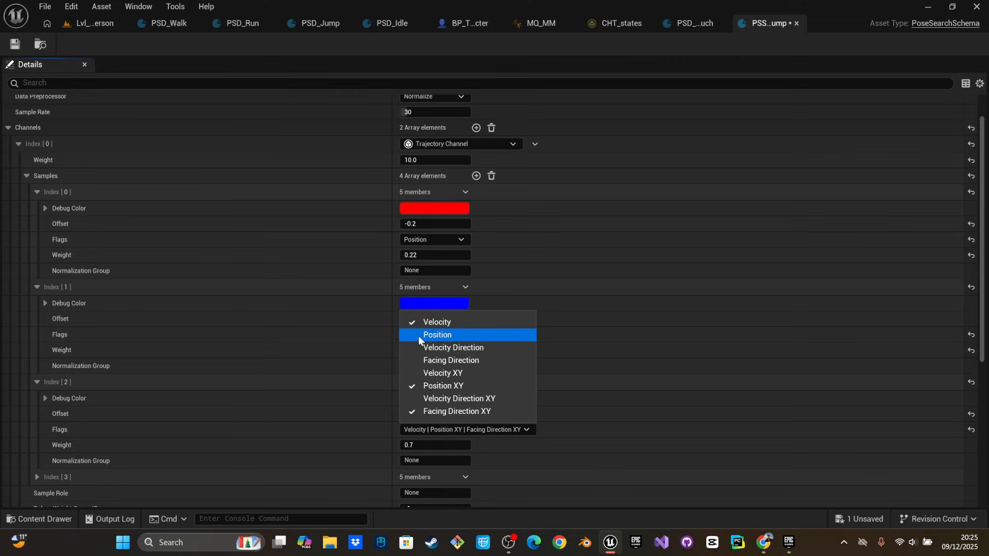
click(413, 334)
click(414, 386)
click(412, 410)
click(458, 339)
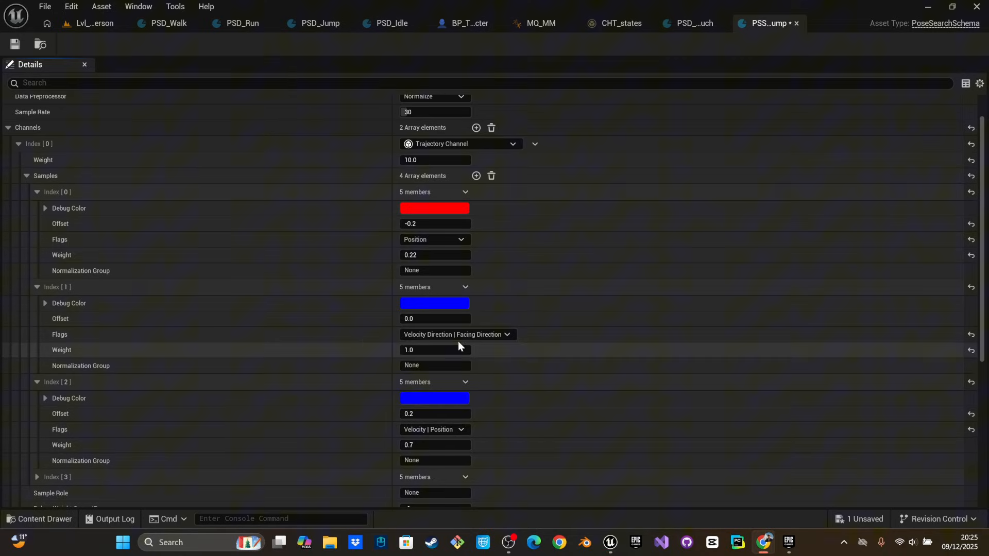
click(437, 430)
click(413, 348)
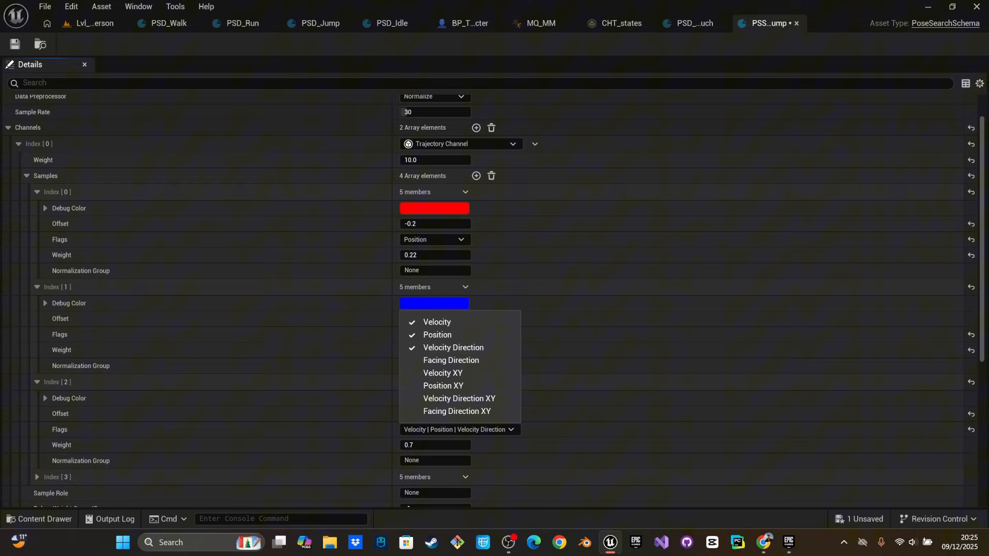
Expand the fourth trajectory sample and set its offset to 0.4
scroll(493, 395, down, 3)
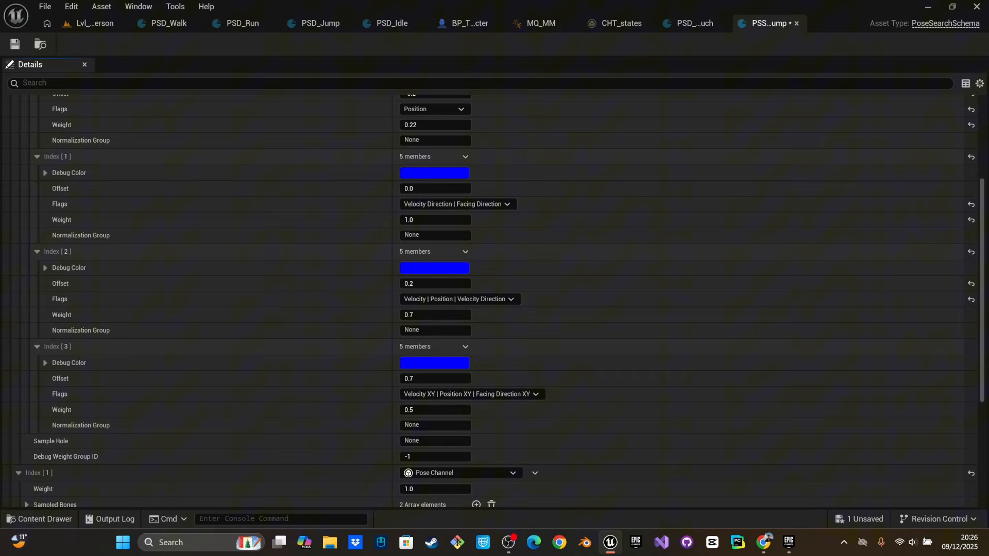
key(alt+Tab)
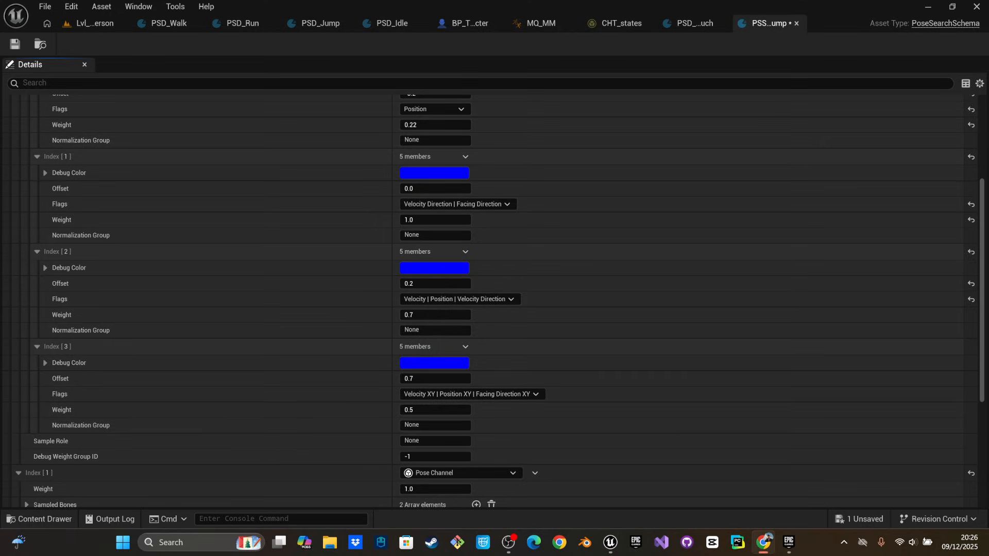
click(459, 379)
Set the fourth trajectory sample's weight to 11.7
click(426, 409)
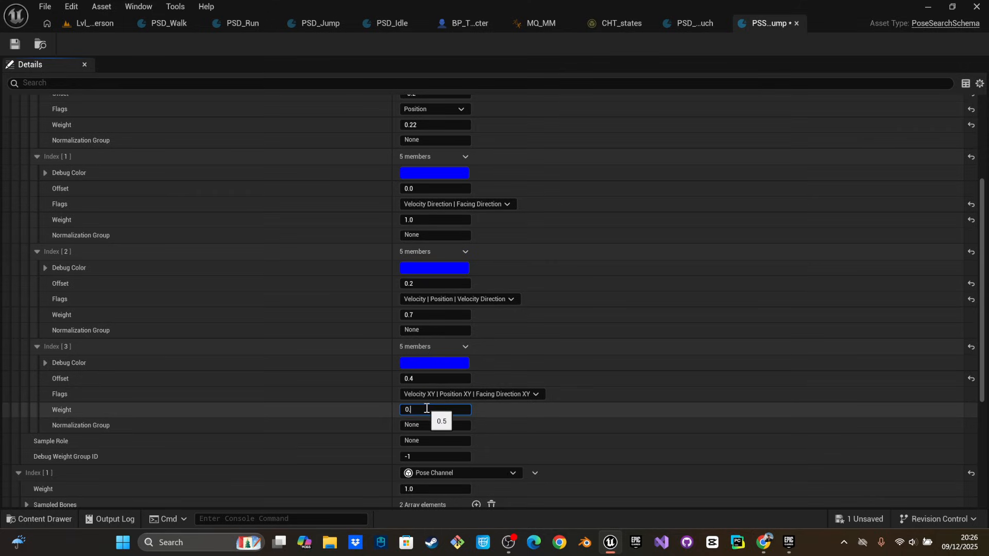
key(BackSpace)
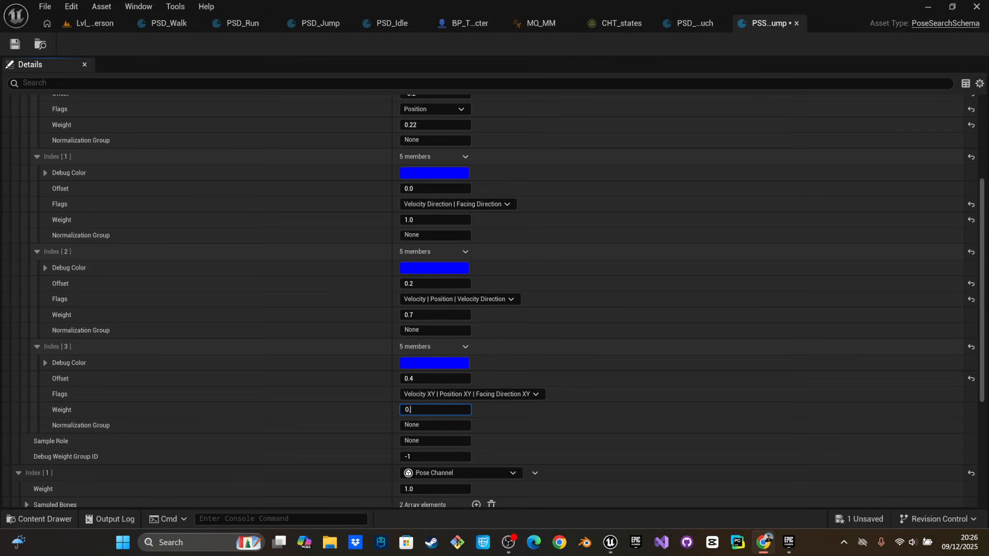
text(.4)
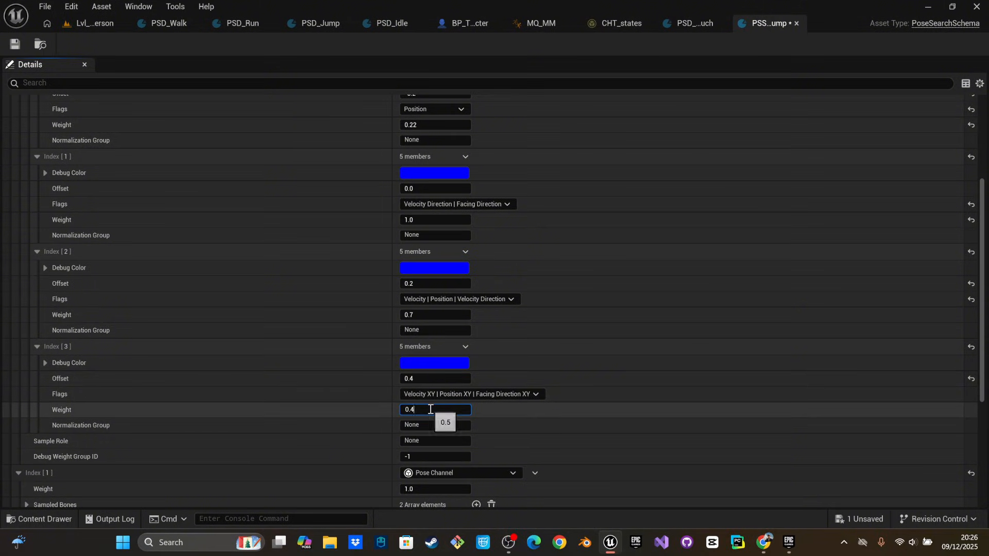
key(BackSpace)
text(7)
key(shift+Tab)
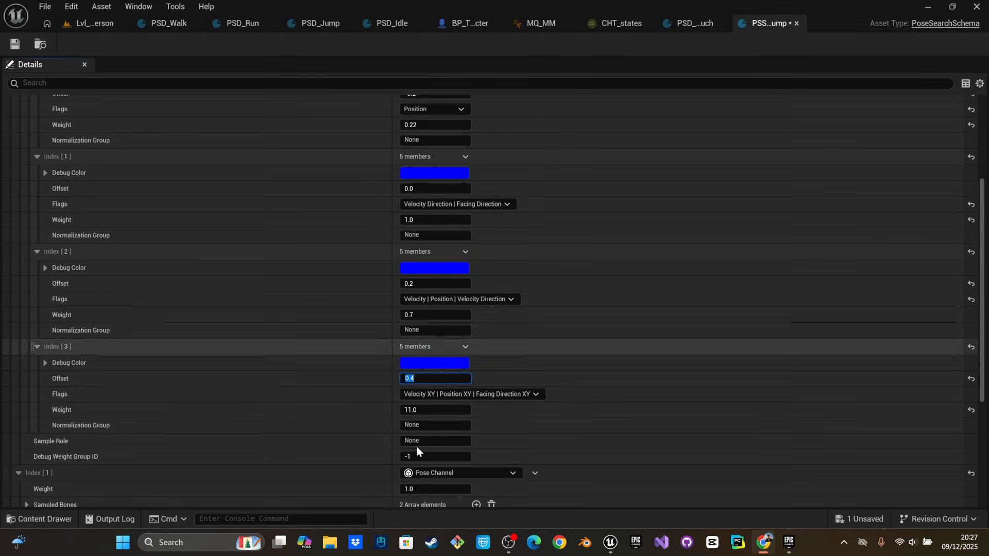
click(428, 411)
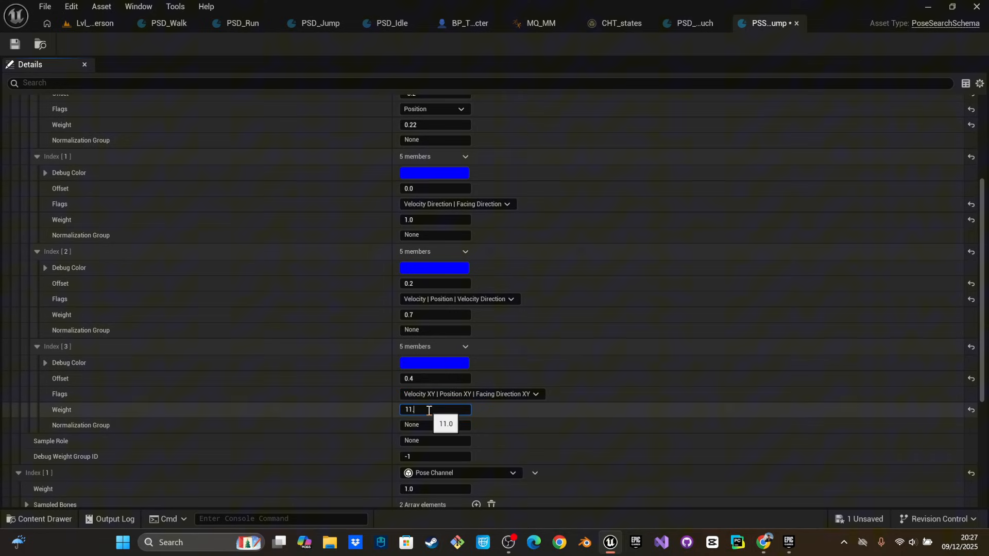
text(11.7)
key(Return)
Expand the Pose channel's sampled bones and the first bone entry to view its settings
scroll(601, 366, down, 4)
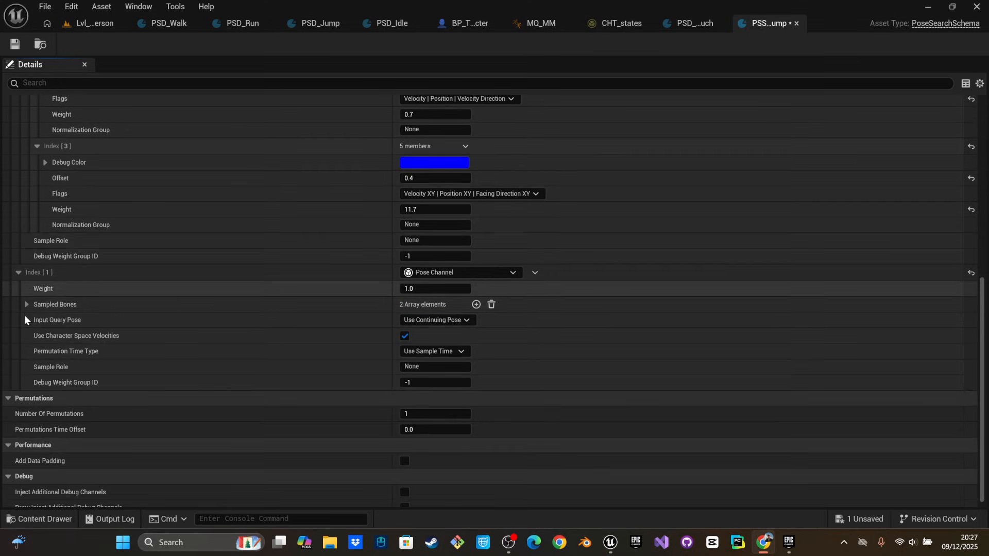
click(27, 305)
click(37, 321)
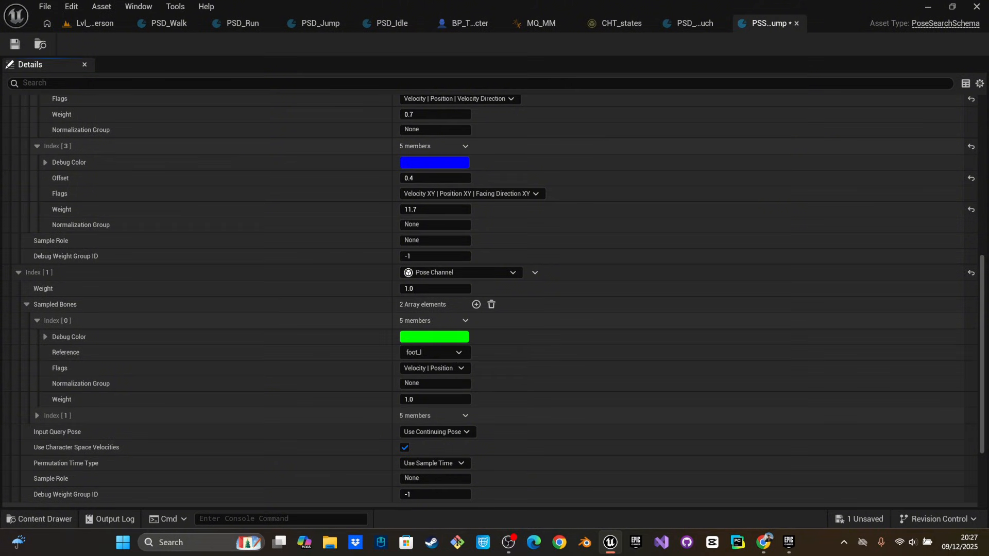
Add a third channel to the schema and make it a Heading Channel
scroll(536, 271, up, 10)
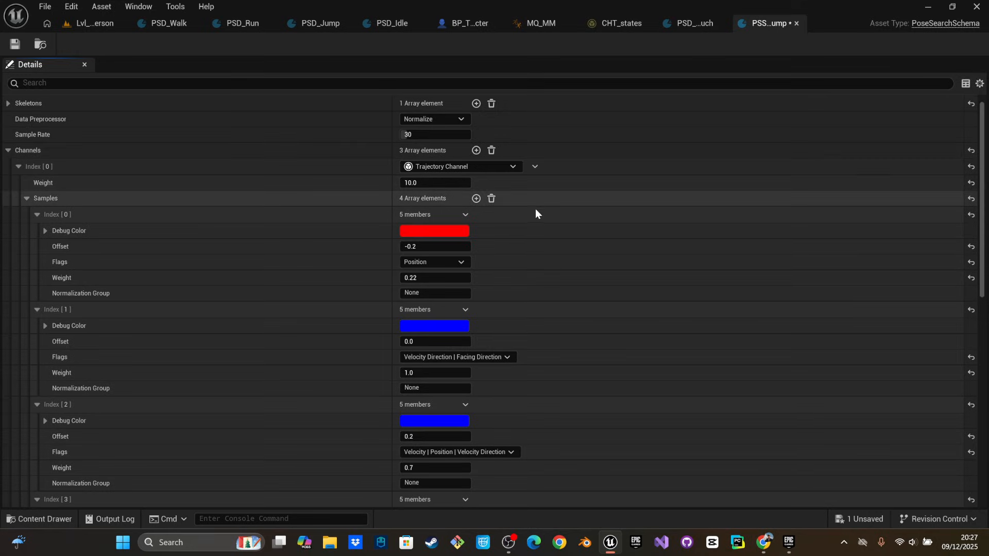
scroll(536, 211, down, 4)
scroll(536, 221, down, 13)
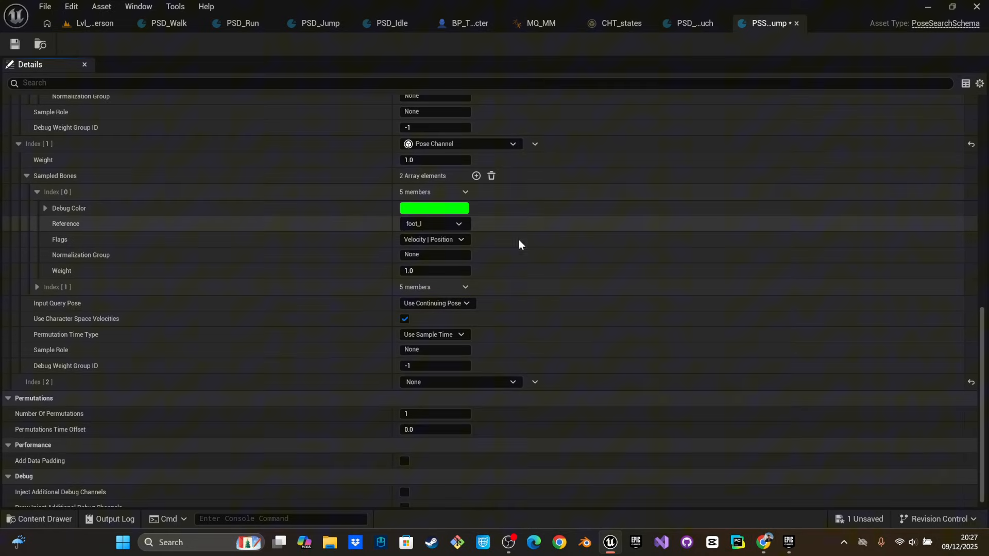
click(497, 386)
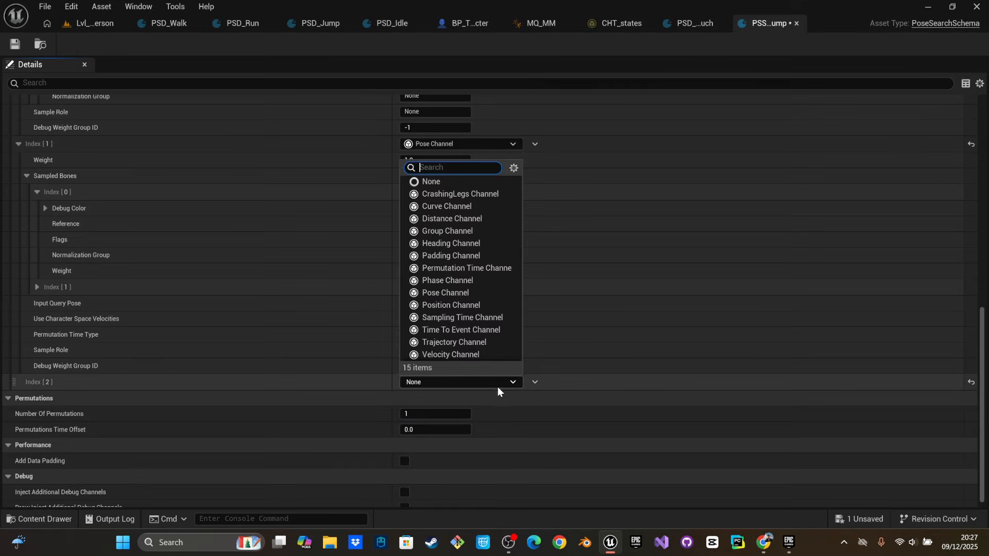
click(466, 243)
Set the Heading channel's bone to pelvis
scroll(407, 412, down, 1)
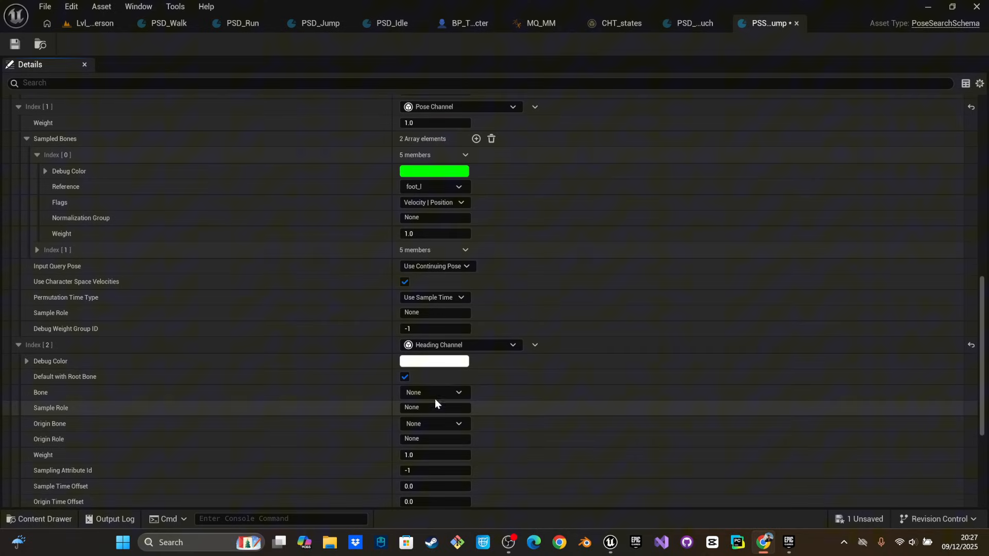
click(437, 394)
click(439, 134)
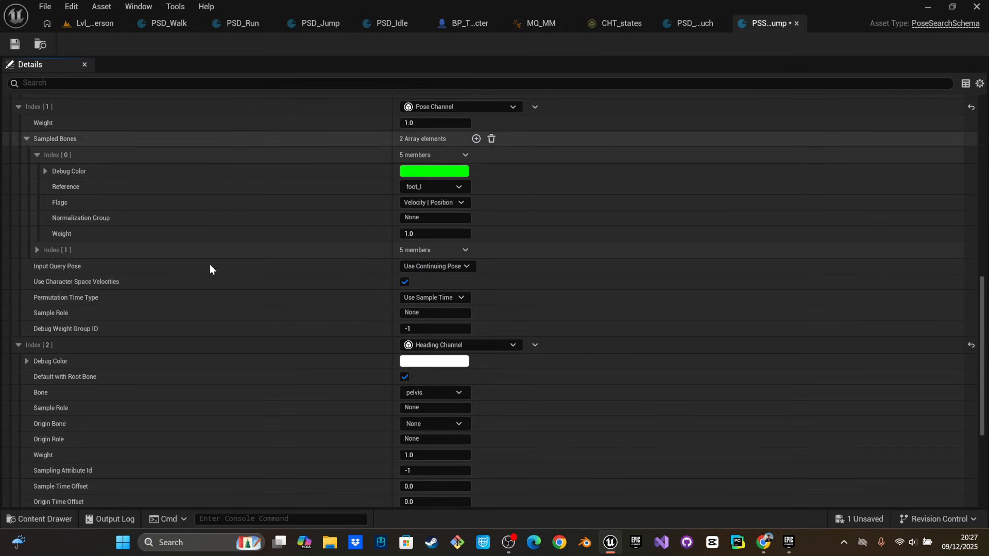
Set the Heading channel's heading axis to Y and its component stripping to Strip Z
scroll(378, 421, down, 2)
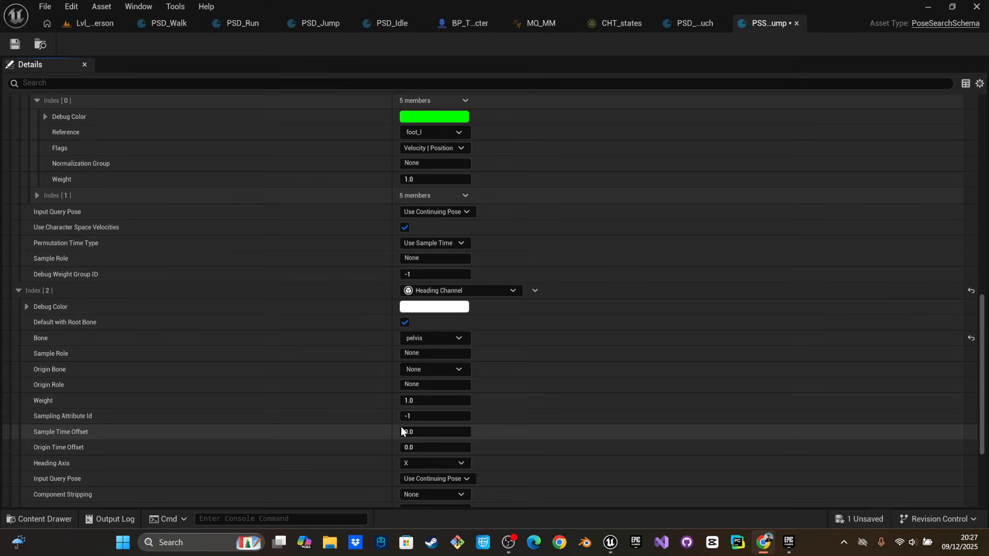
click(449, 467)
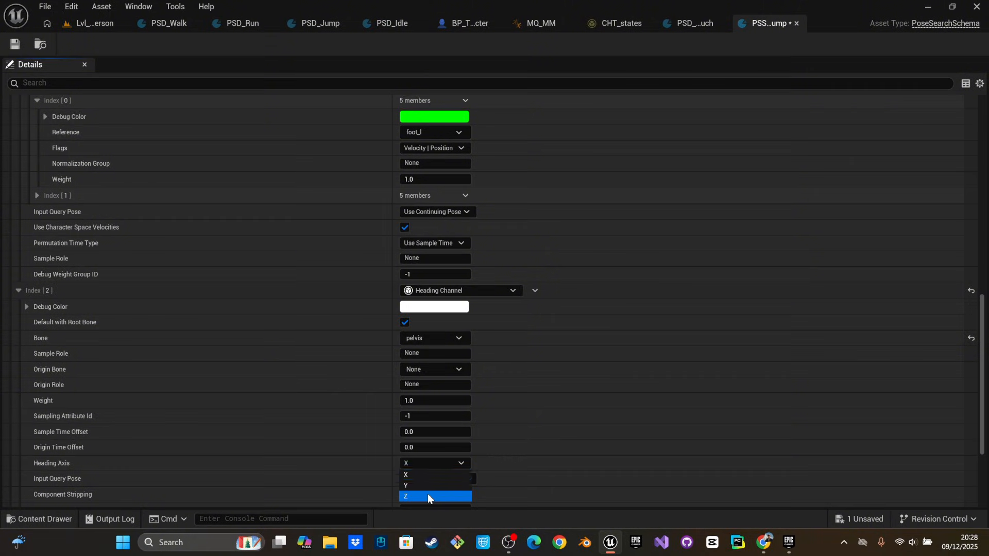
click(427, 494)
click(458, 462)
click(446, 485)
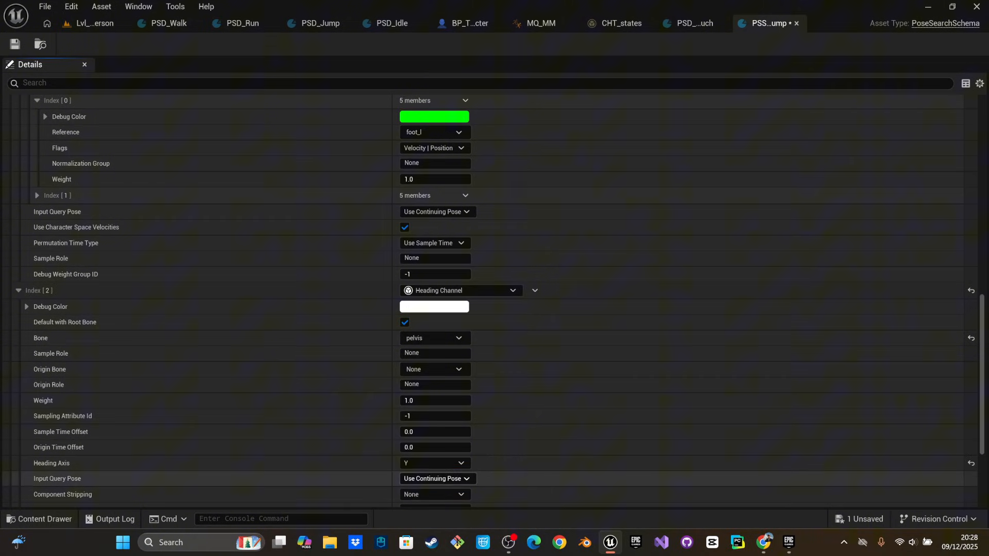
scroll(373, 458, down, 1)
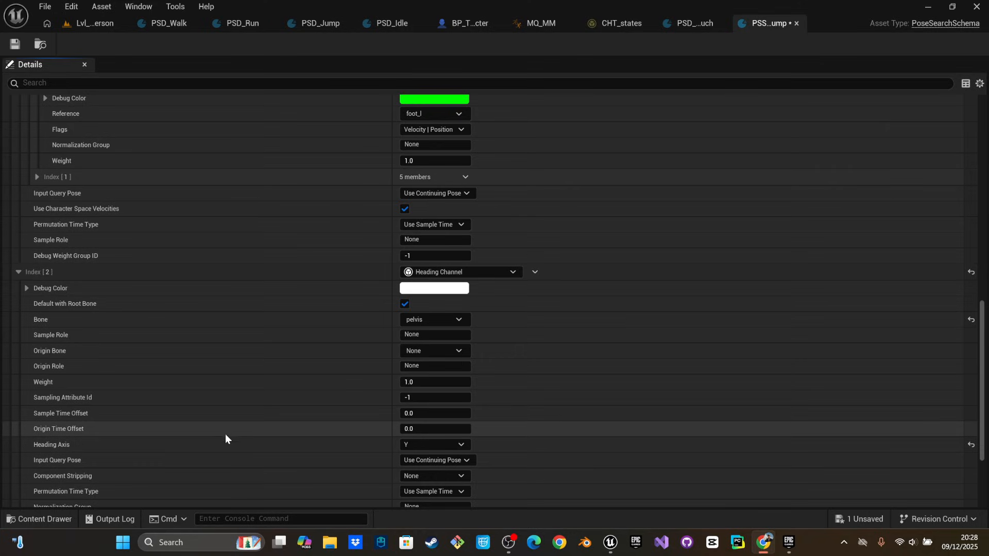
click(407, 476)
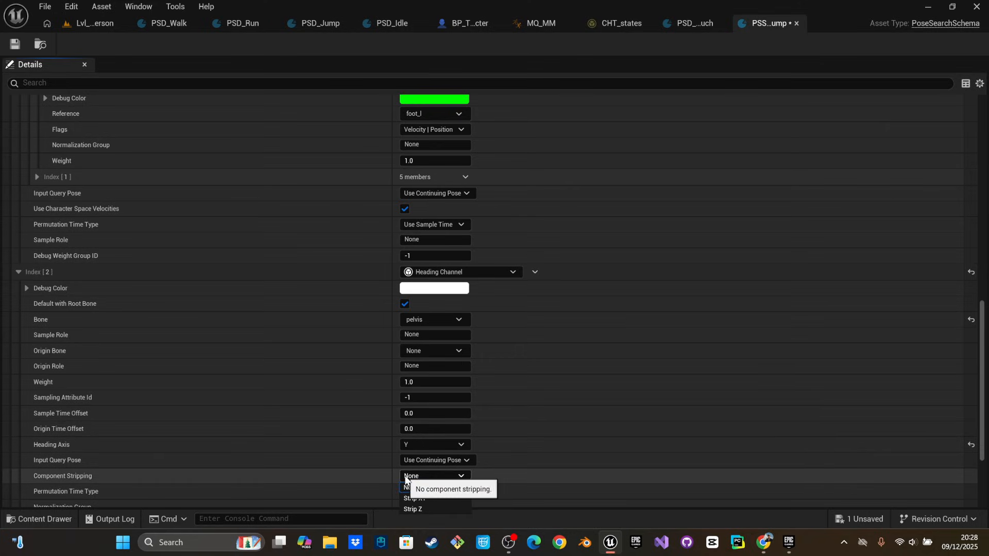
click(427, 508)
scroll(500, 447, down, 3)
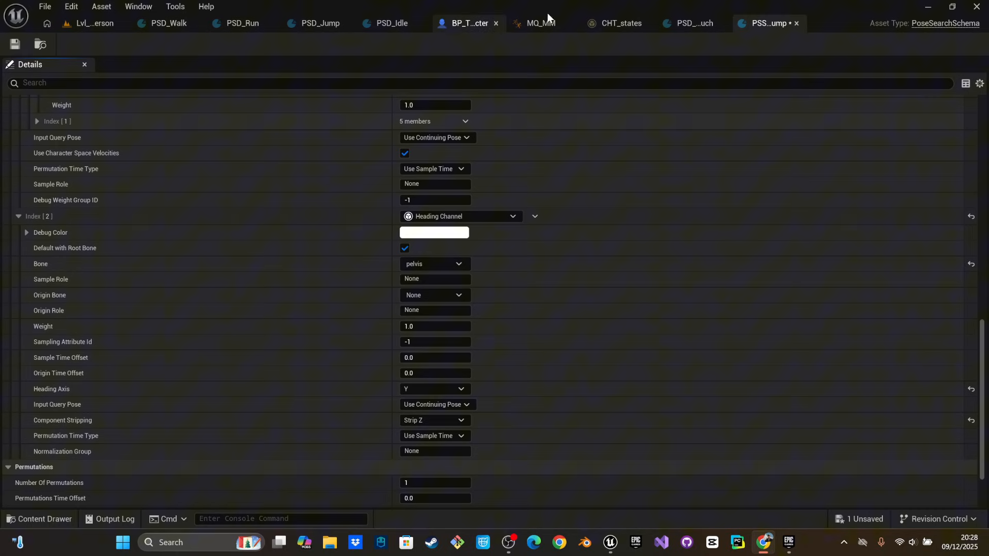
Assign the PSS_Jump schema from the MotionMatching folder to the PSD_Jump database and save both assets
click(325, 23)
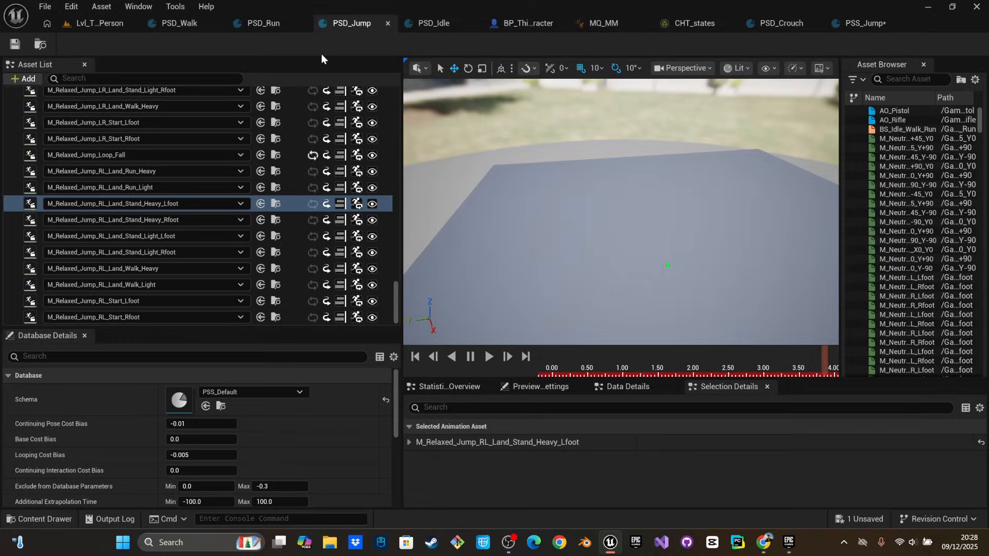
click(274, 390)
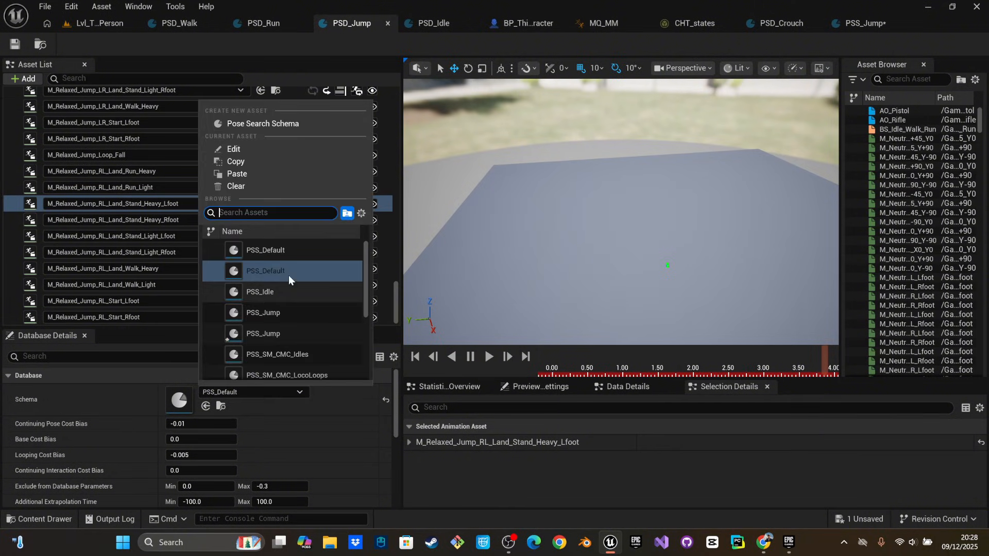
click(257, 334)
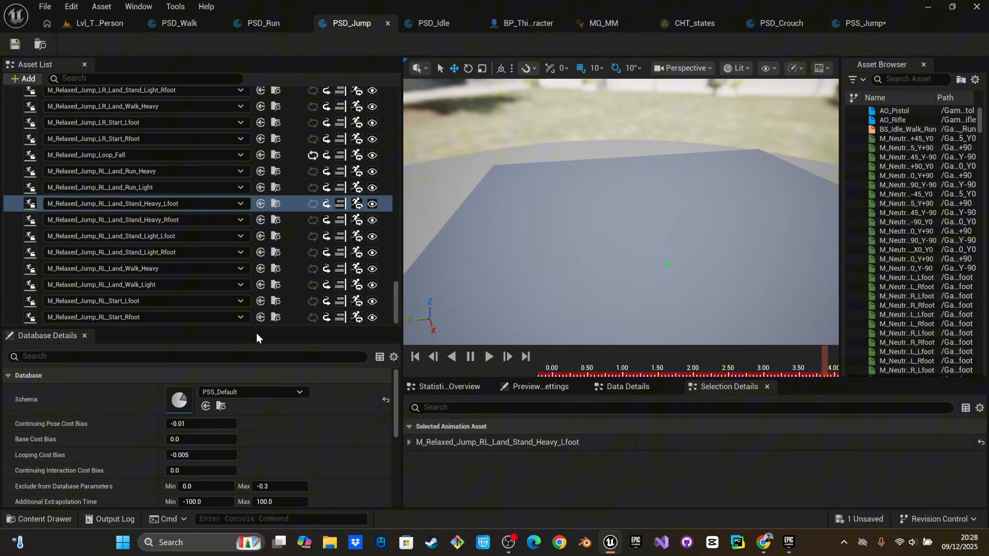
click(221, 407)
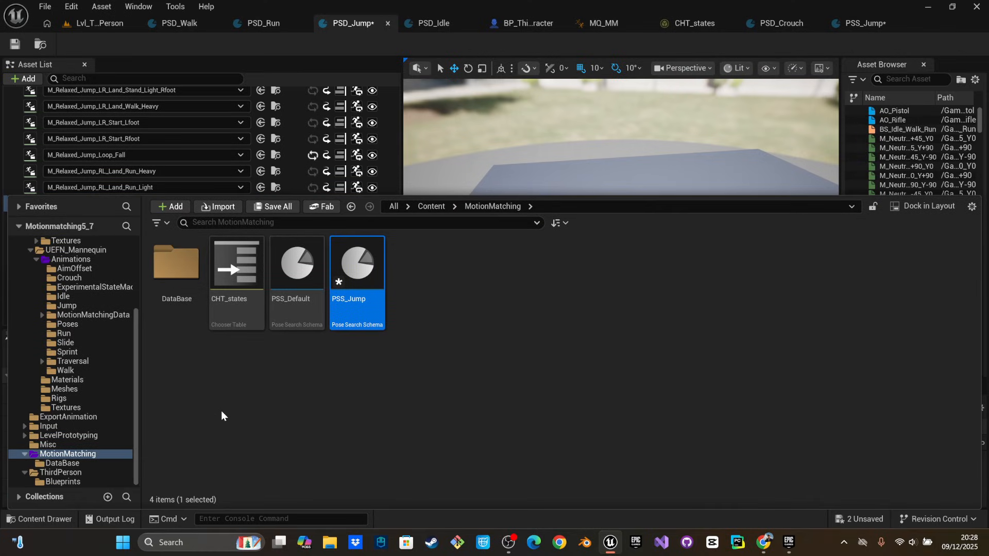
click(503, 146)
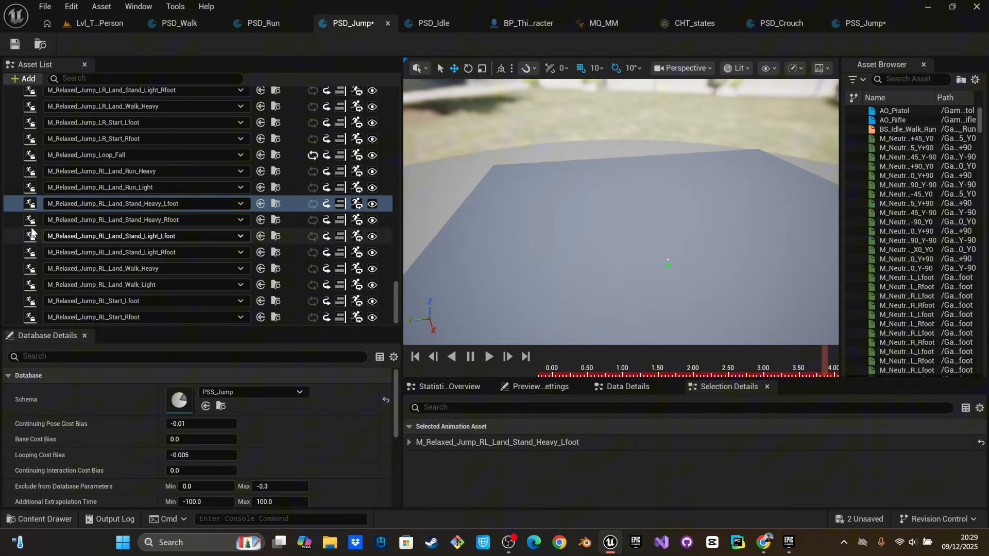
click(14, 44)
click(868, 24)
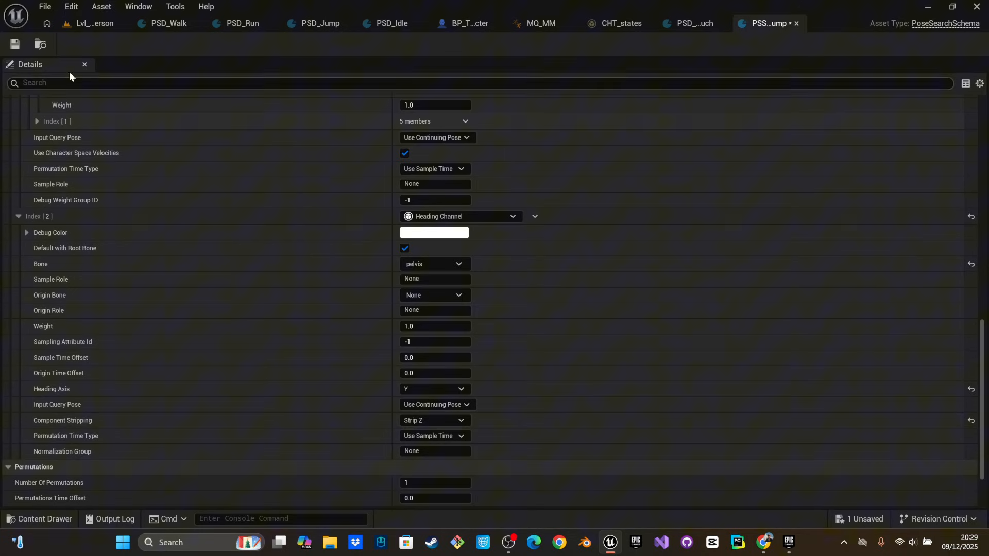
click(15, 44)
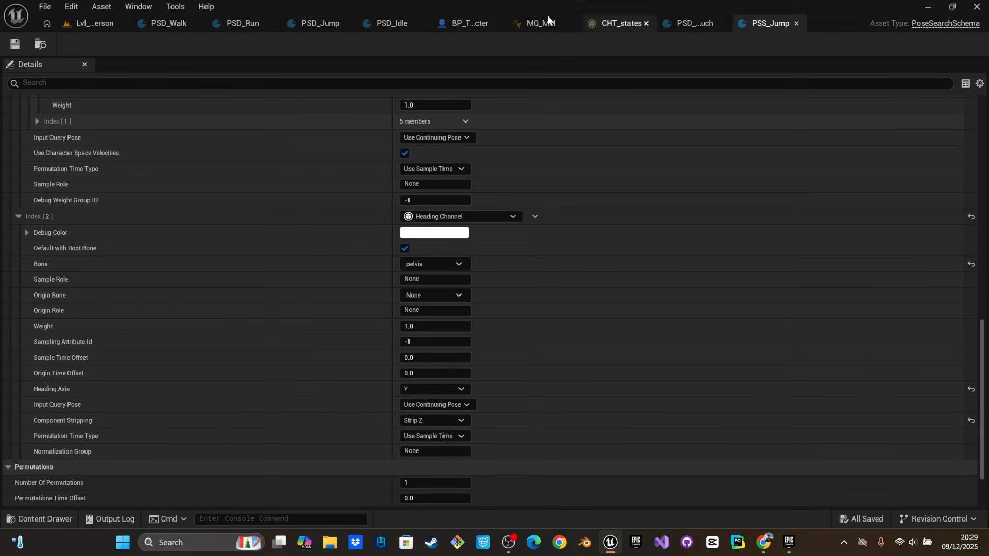
Play the third-person level and run and jump around repeatedly to check the jump animations, then end the play session
click(95, 23)
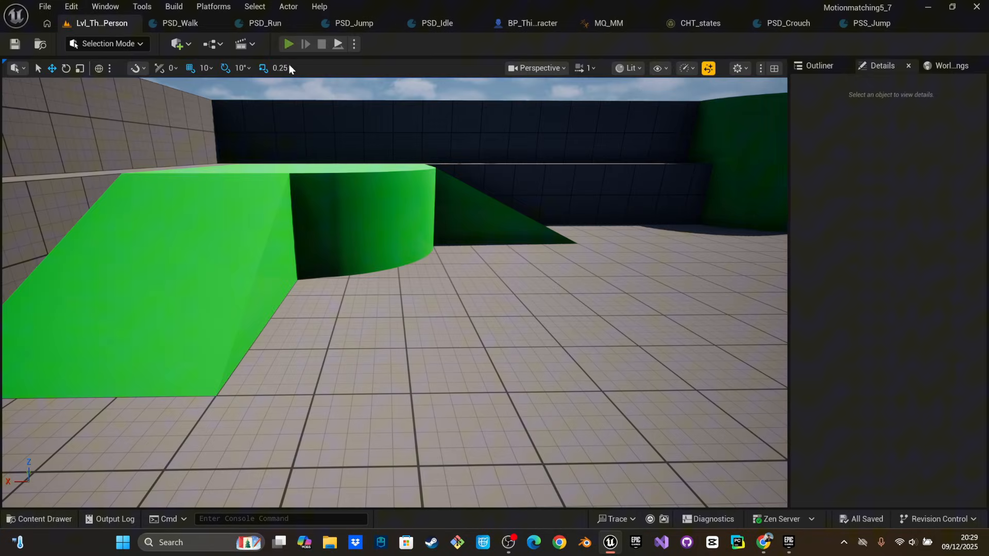
click(289, 44)
key(w)
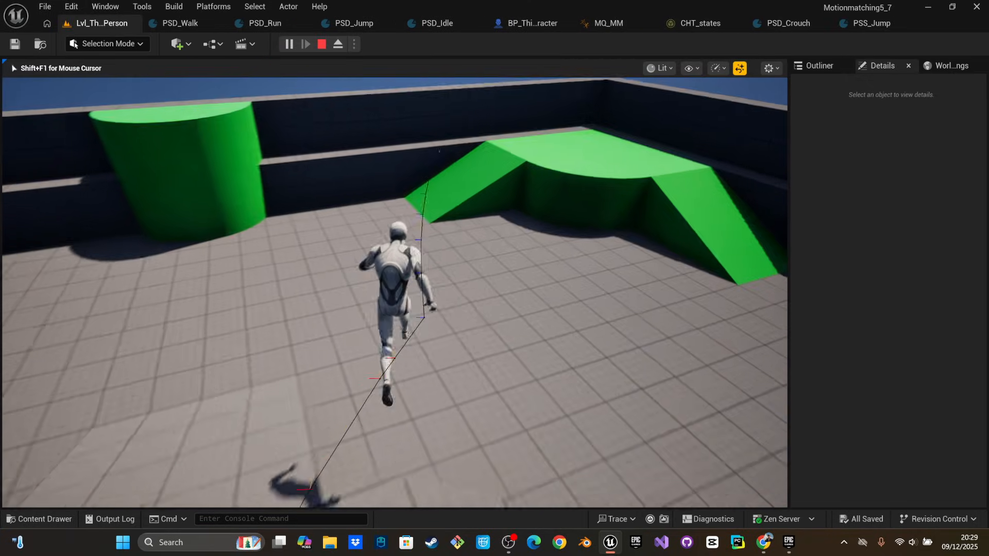
key(space)
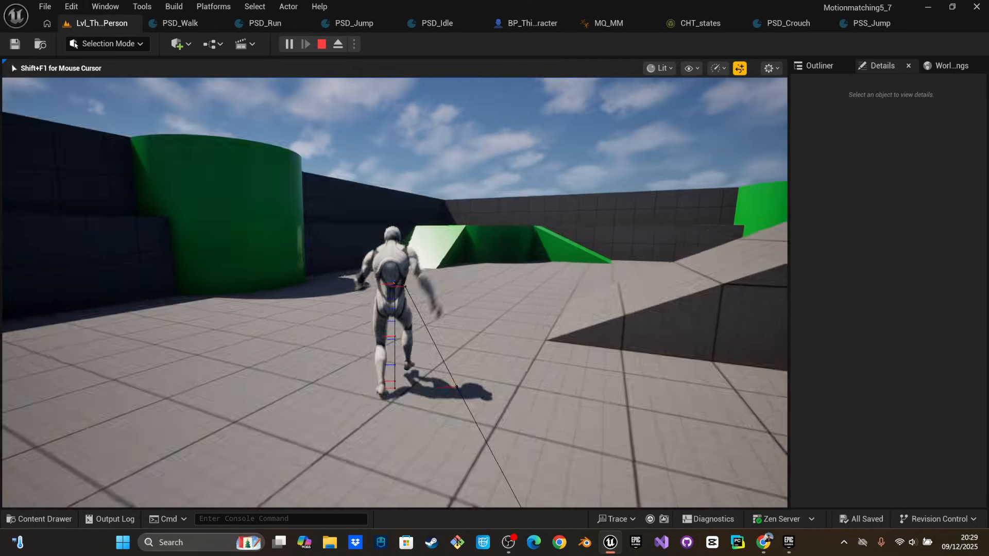
key(space)
key(space)
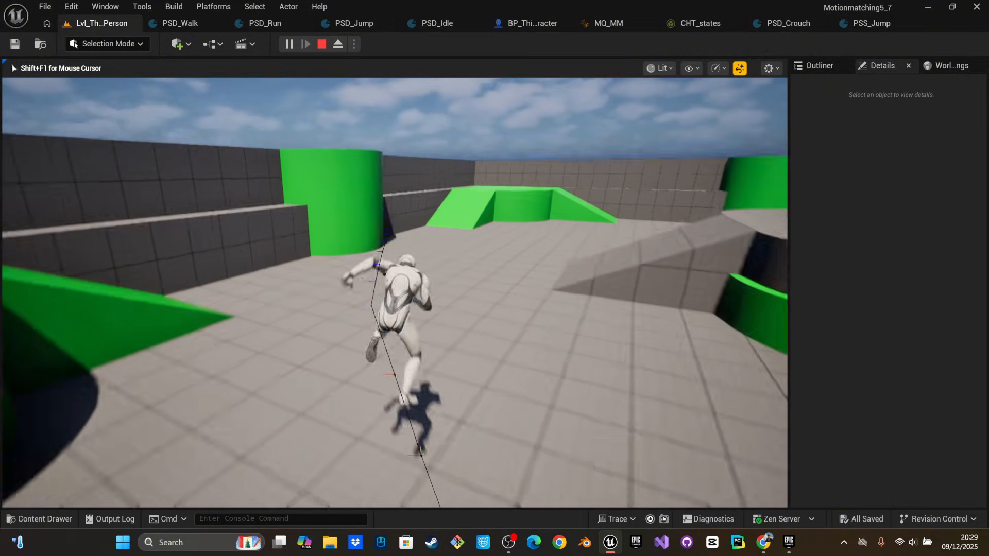
key(space)
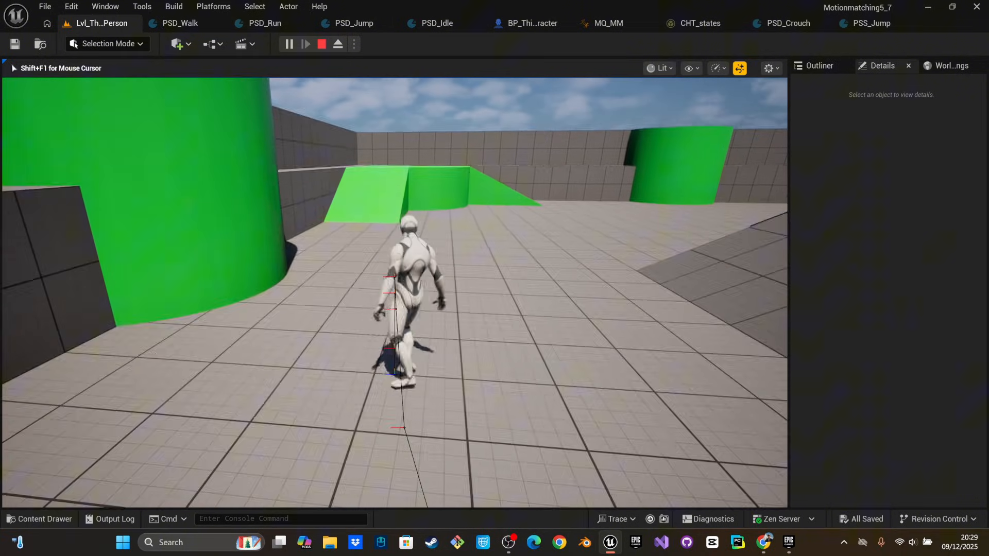
key(space)
key(space)
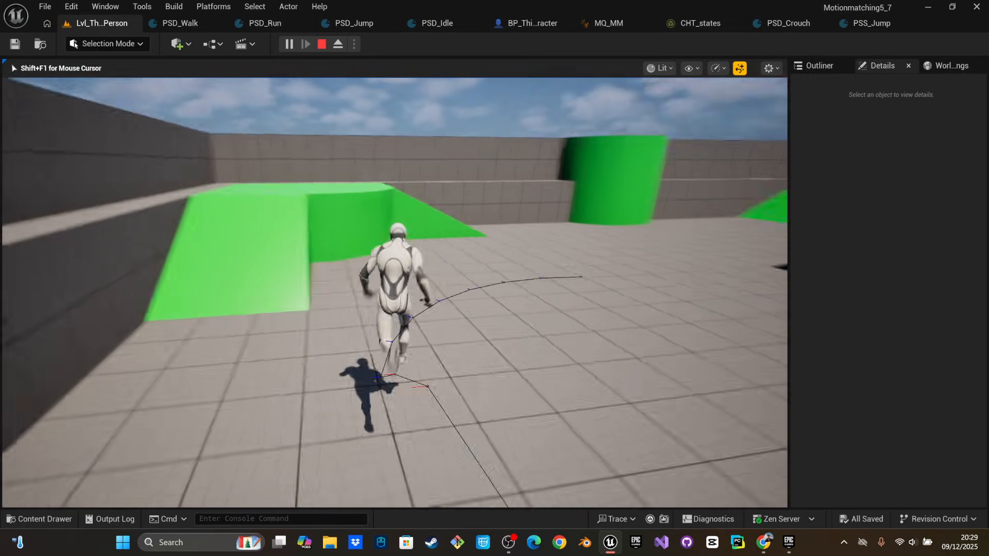
key(space)
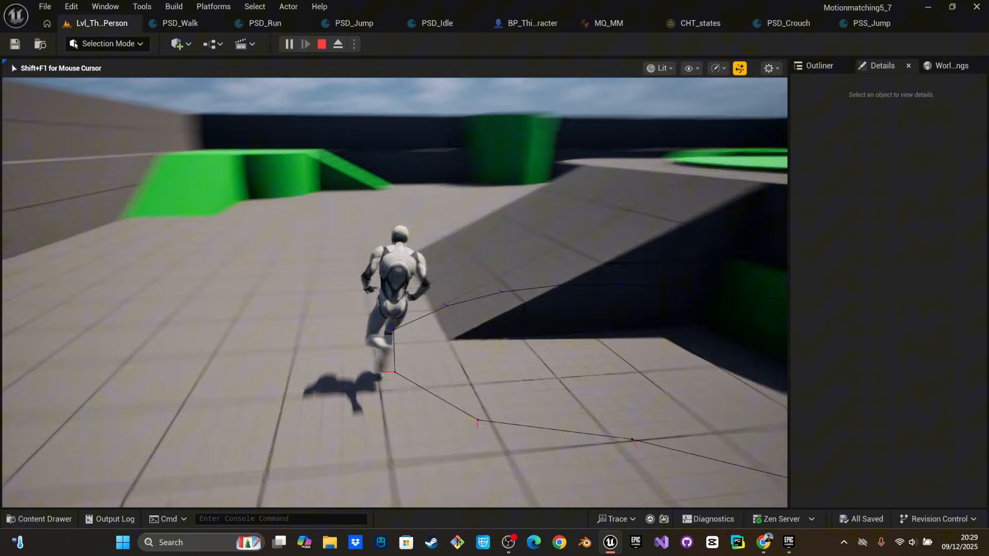
key(space)
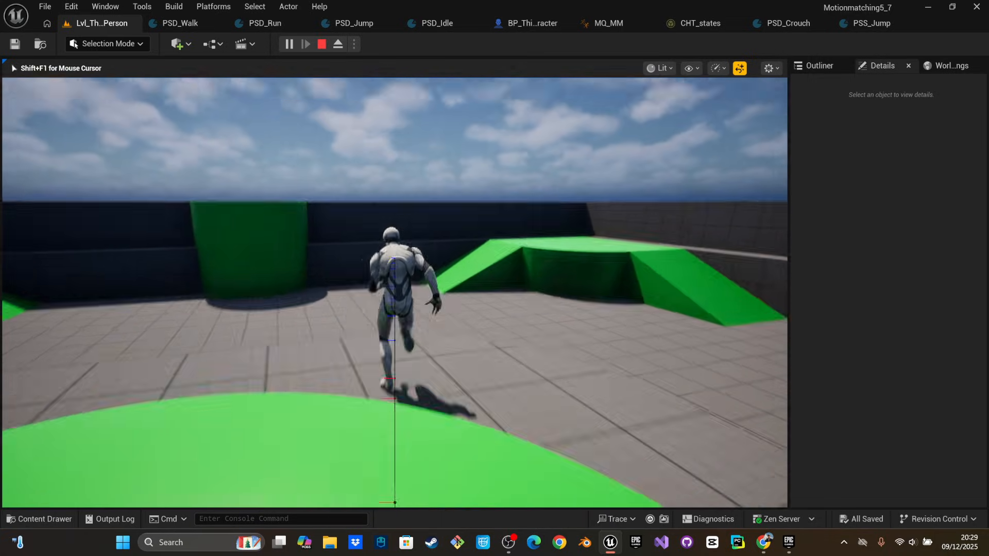
key(space)
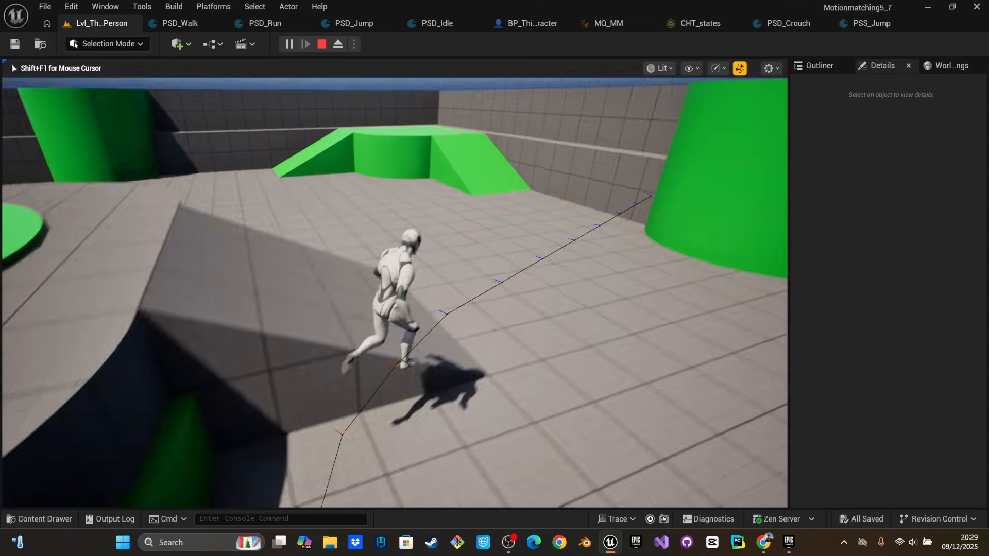
key(w)
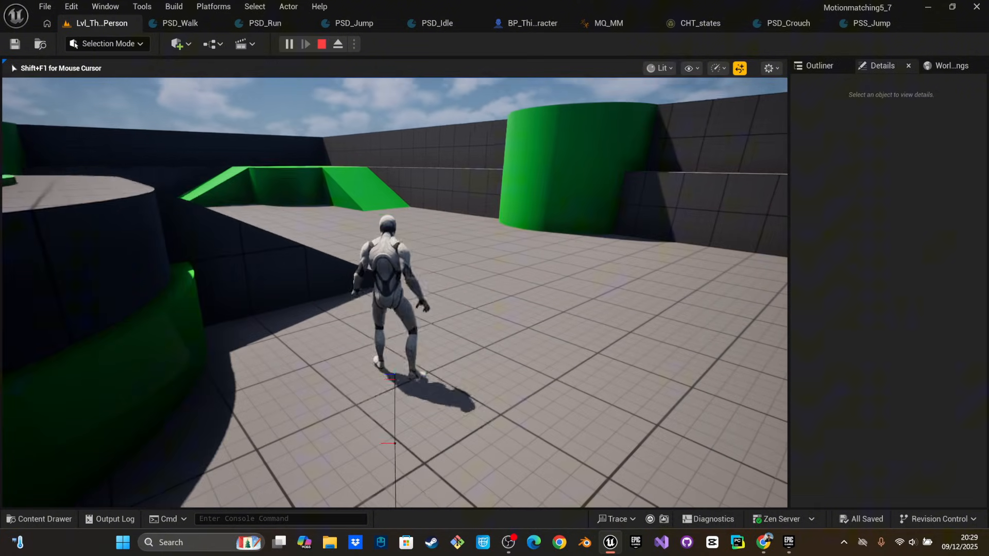
key(w)
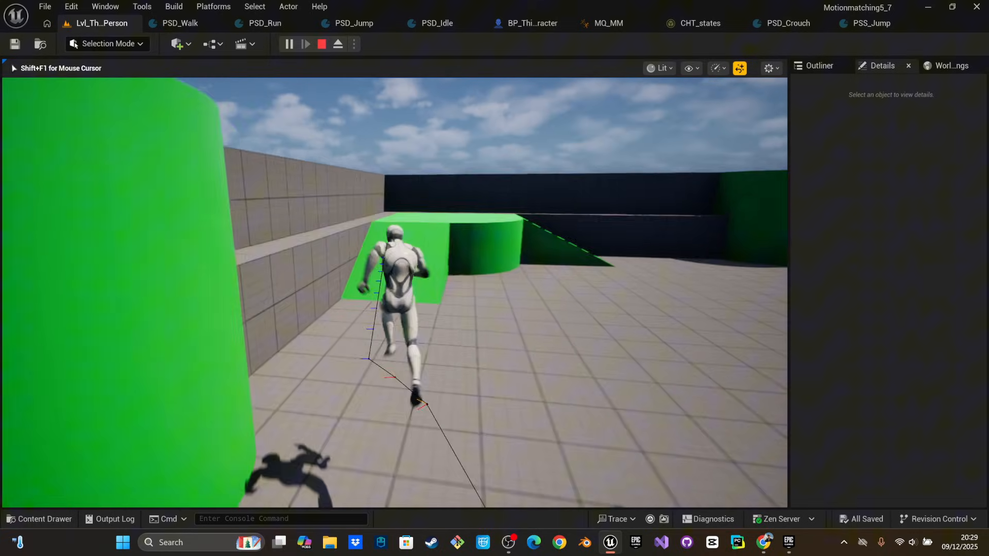
key(space)
key(Escape)
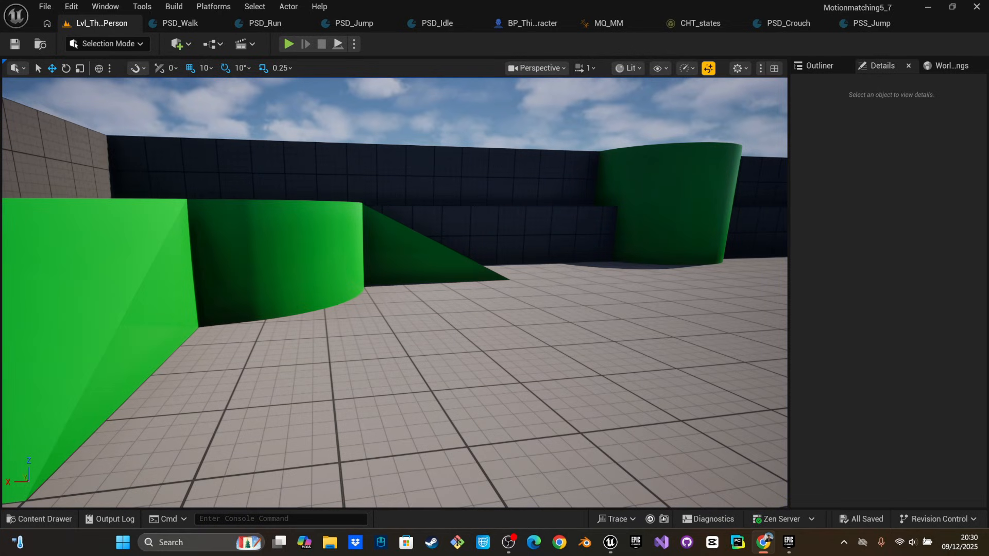
right_drag(360, 360, 489, 358)
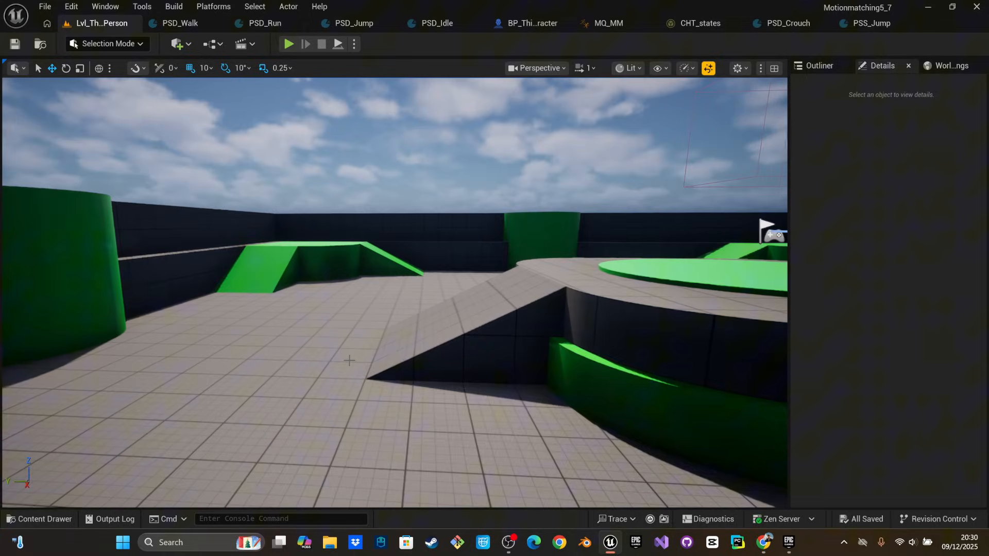
key(ctrl+space)
click(430, 322)
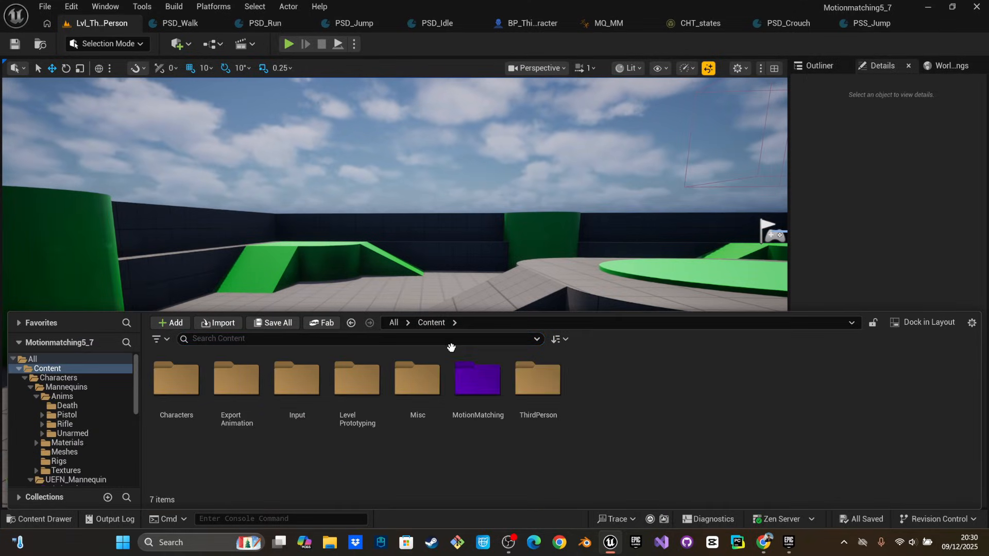
click(597, 23)
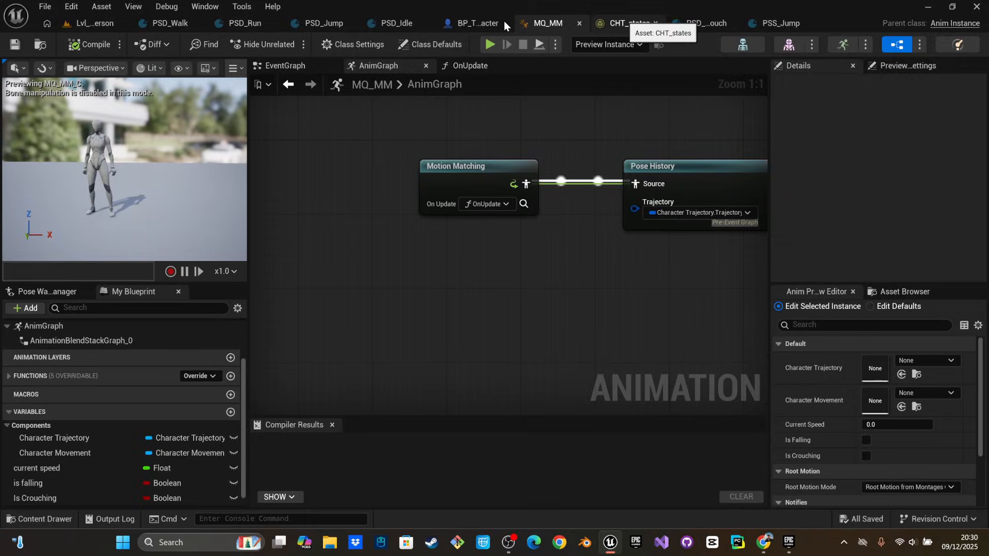
In the BP_ThirdPersonCharacter event graph, duplicate the Left Ctrl key event into the empty area below the walk toggle nodes
click(504, 21)
scroll(464, 247, down, 5)
scroll(324, 255, up, 3)
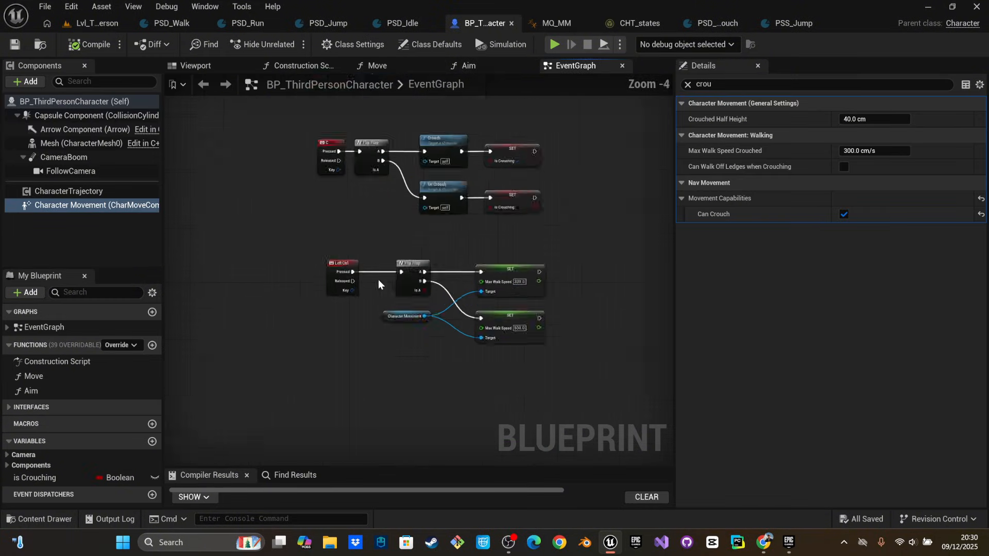
click(318, 254)
key(ctrl+c)
right_drag(313, 398, 309, 304)
key(ctrl+v)
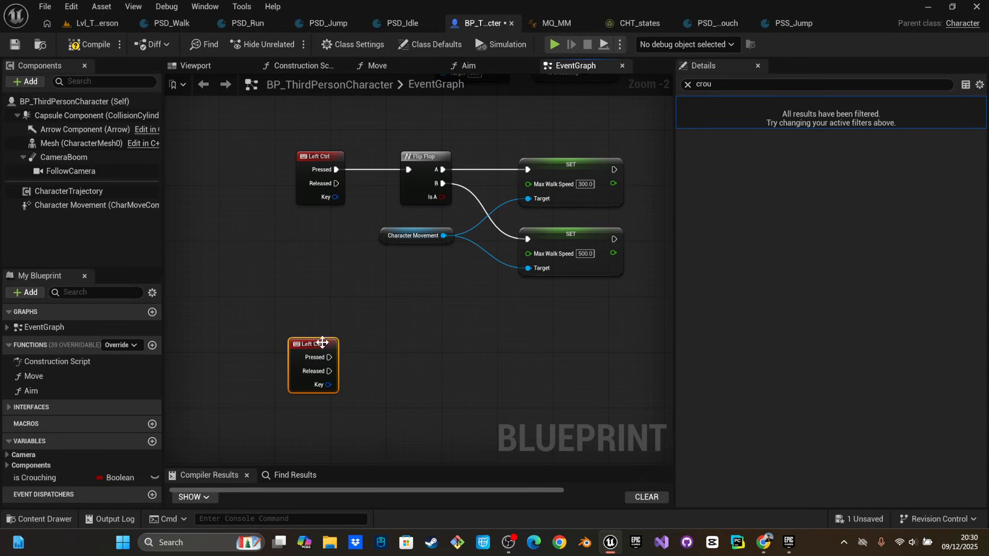
Clear the details filter and set the duplicated key event's input key to R
click(687, 84)
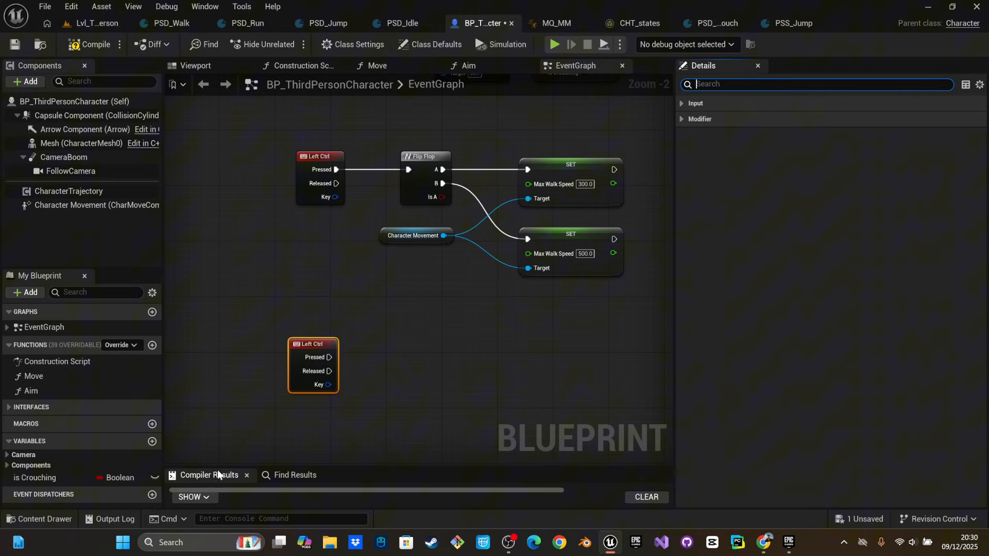
click(264, 405)
click(298, 340)
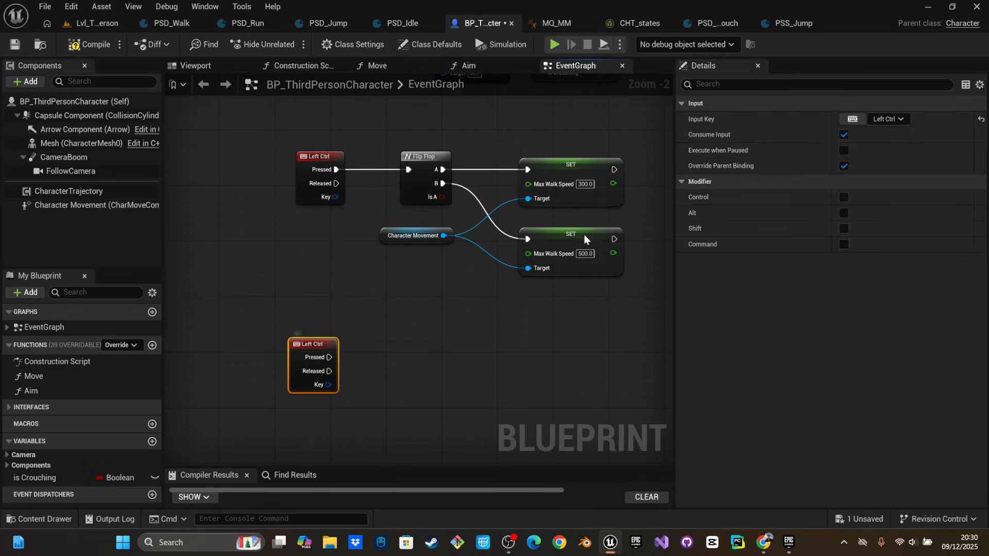
click(889, 119)
text(r)
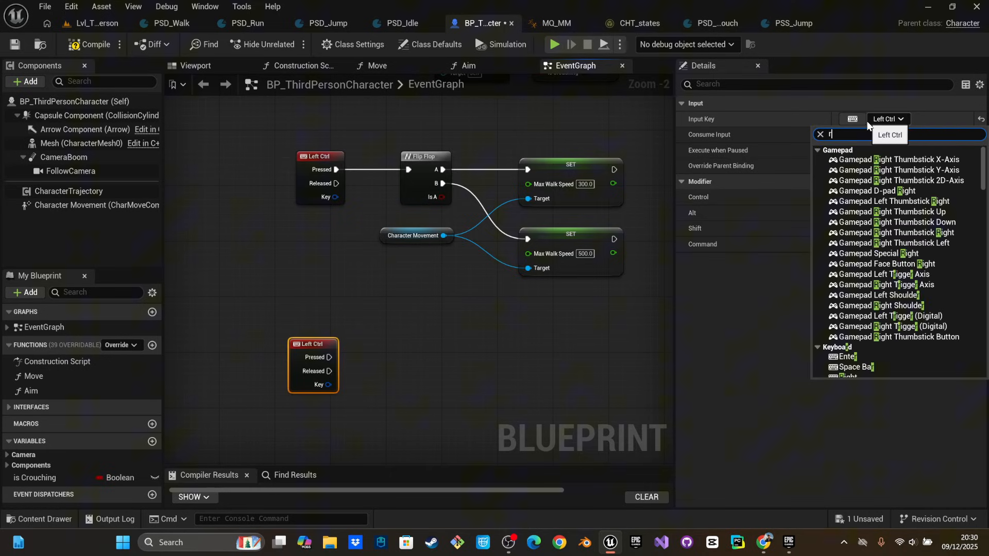
key(BackSpace)
text(R)
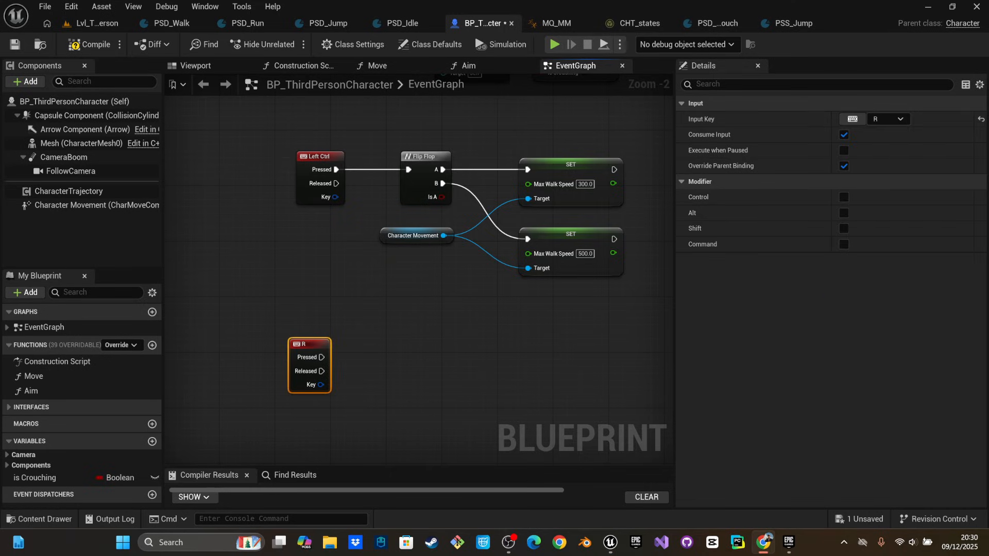
Copy the walk toggle's Flip Flop node and paste it beside the R key event
click(415, 171)
scroll(412, 170, down, 4)
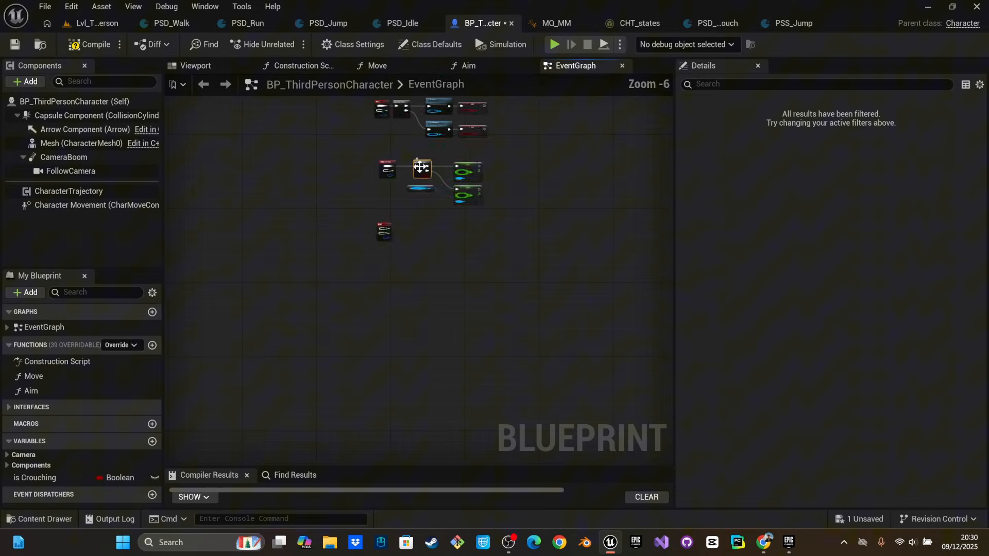
right_drag(412, 170, 433, 353)
scroll(444, 272, up, 6)
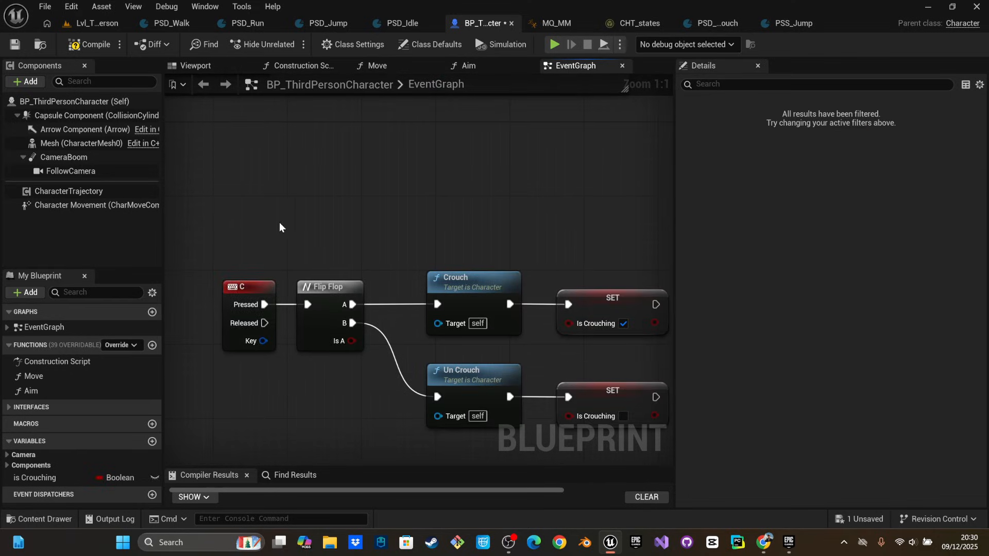
scroll(354, 255, down, 5)
right_drag(355, 257, 362, 463)
right_drag(368, 157, 378, 78)
right_drag(375, 412, 381, 263)
scroll(370, 254, up, 5)
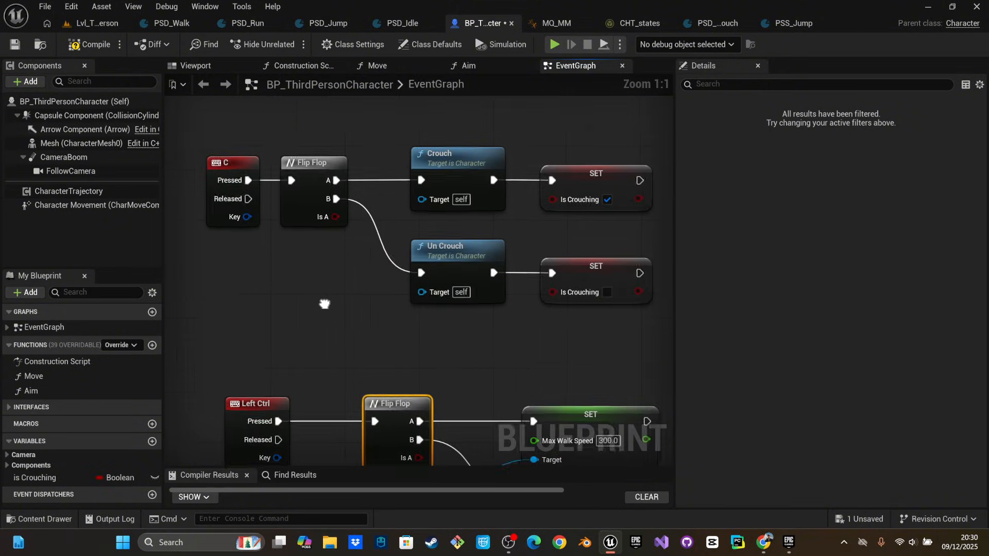
right_drag(331, 236, 346, 158)
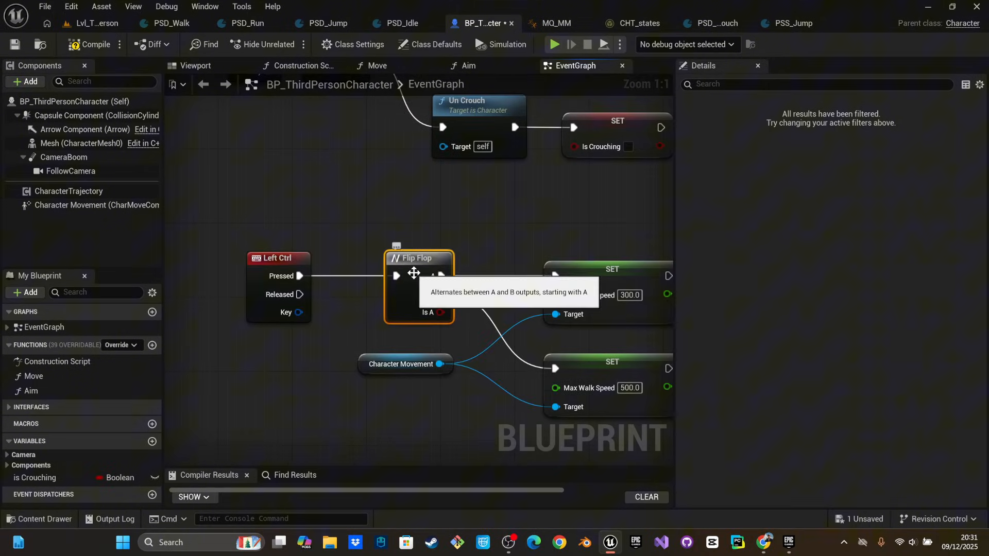
right_drag(421, 366, 406, 176)
right_drag(413, 321, 409, 300)
key(ctrl+v)
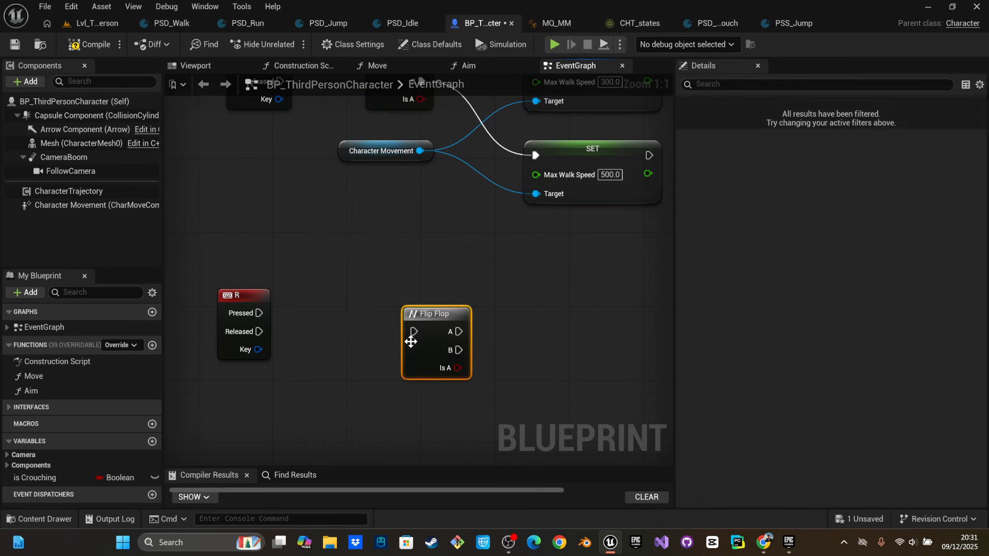
drag(416, 323, 396, 297)
Add a Character Movement reference near the new Flip Flop and create a Set Orient Rotation to Movement node from it
click(61, 193)
drag(62, 205, 518, 341)
drag(597, 345, 585, 304)
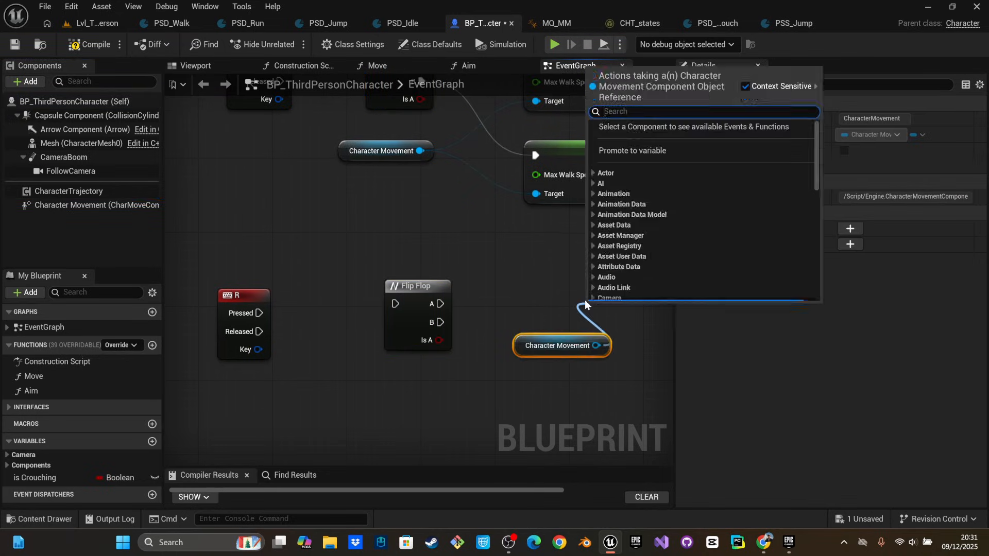
text(or)
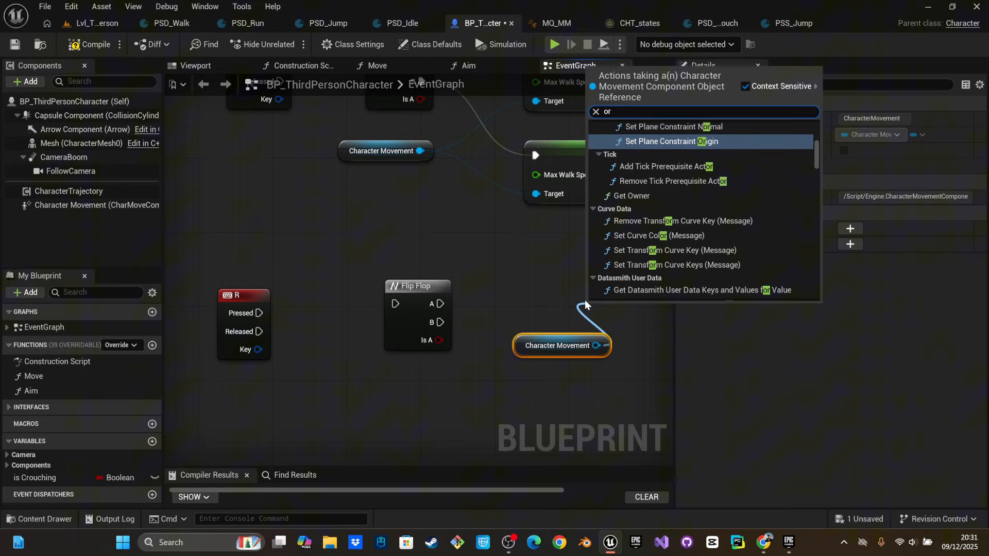
text(ient)
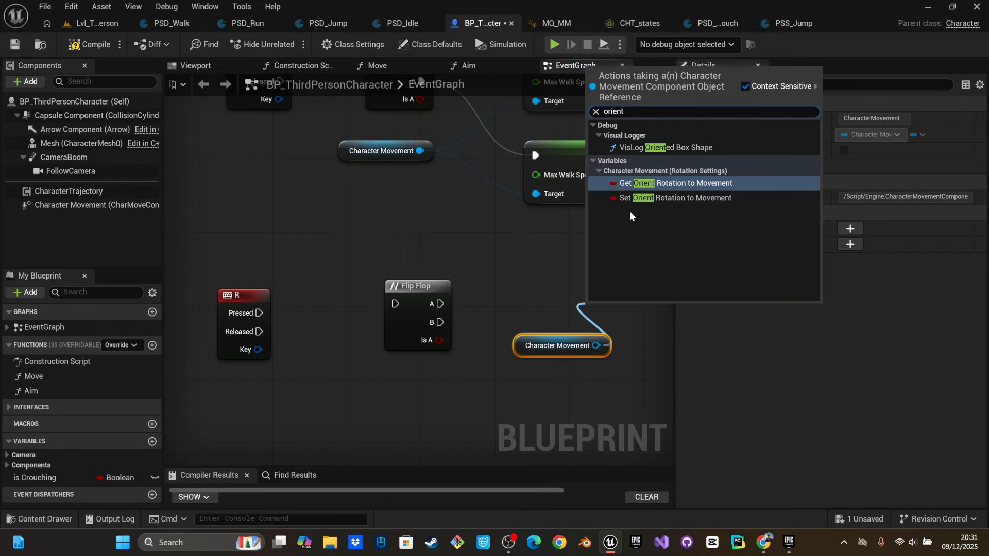
click(632, 198)
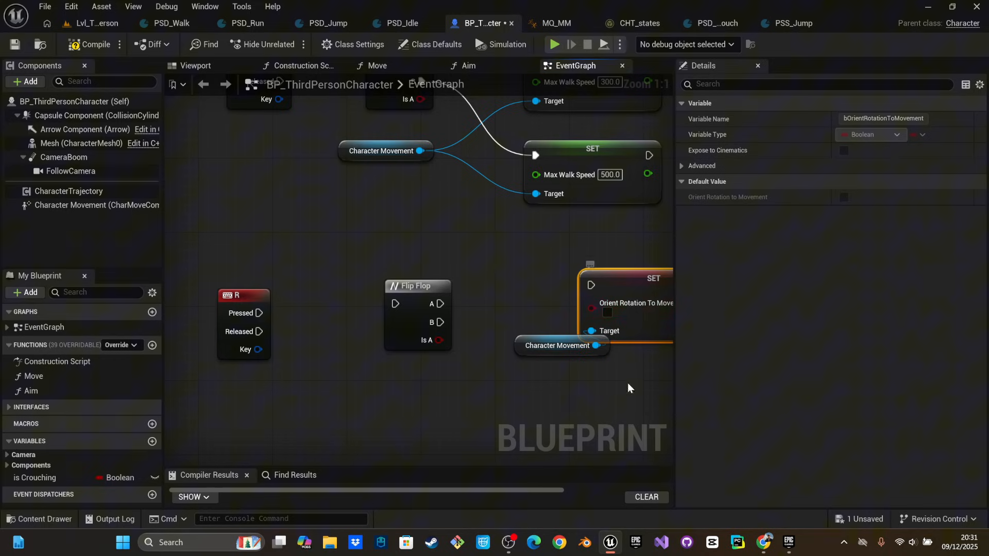
Duplicate the Orient Rotation to Movement setter, wire both to Flip Flop A and B and Character Movement, and connect R Pressed to the Flip Flop
right_drag(628, 384, 578, 322)
key(ctrl+d)
drag(596, 342, 576, 323)
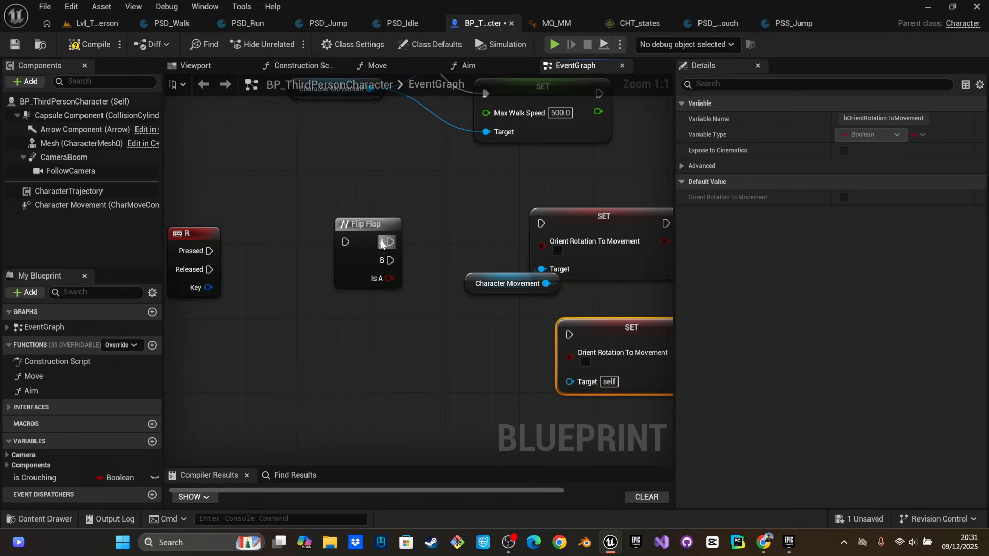
drag(381, 242, 541, 223)
drag(387, 261, 569, 335)
drag(492, 286, 568, 357)
click(499, 332)
drag(490, 311, 568, 382)
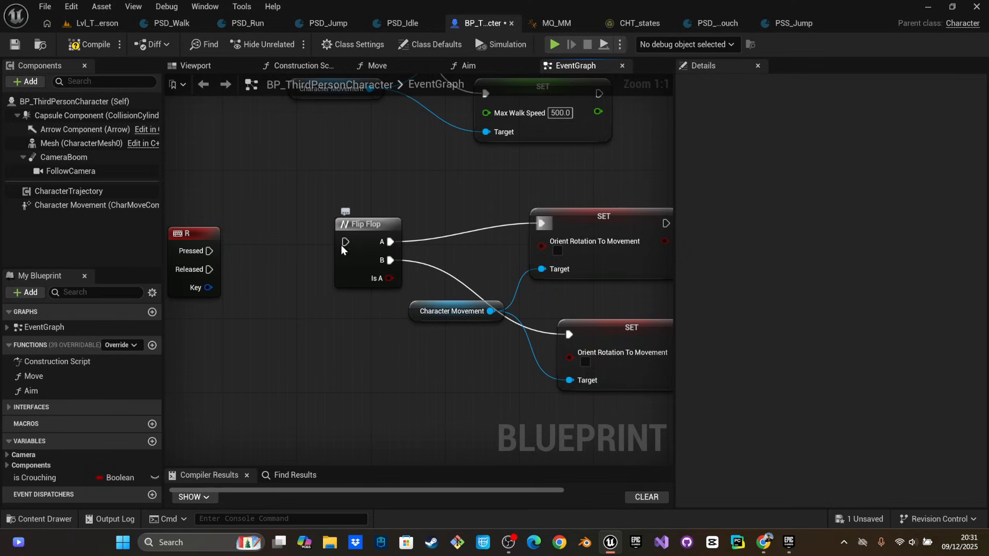
drag(345, 242, 209, 251)
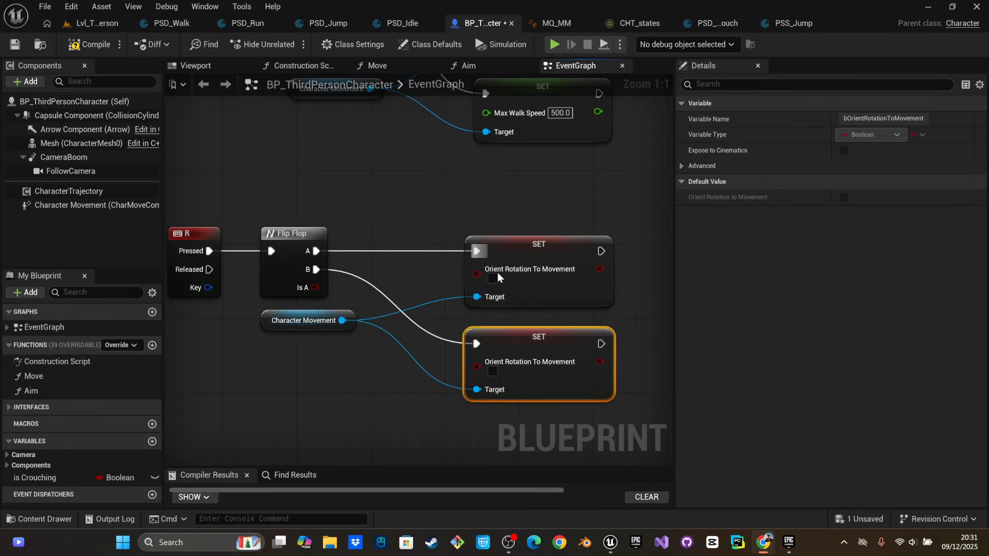
Create a Set Use Controller Desired Rotation node from Character Movement and connect it after the A branch's Orient Rotation setter
right_drag(585, 436, 485, 440)
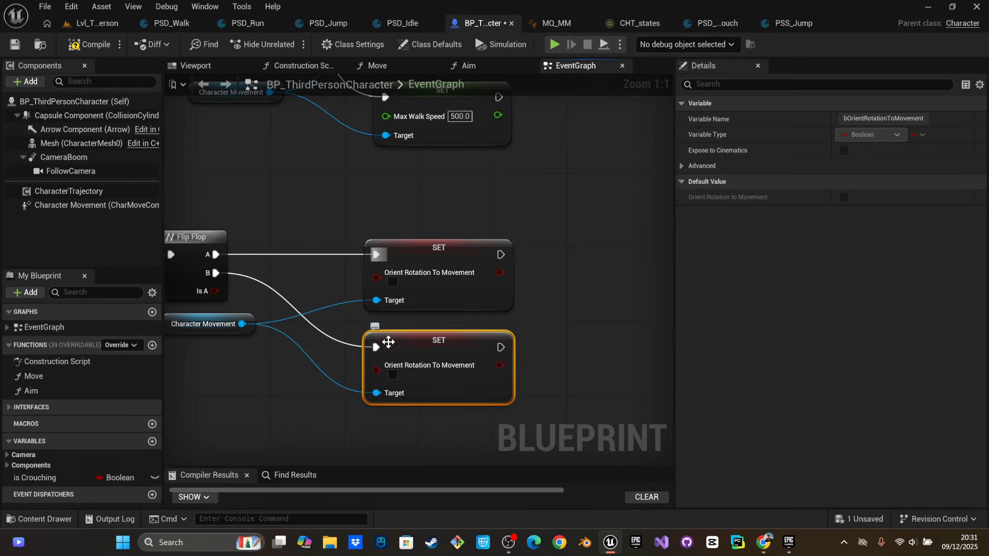
drag(248, 317, 578, 289)
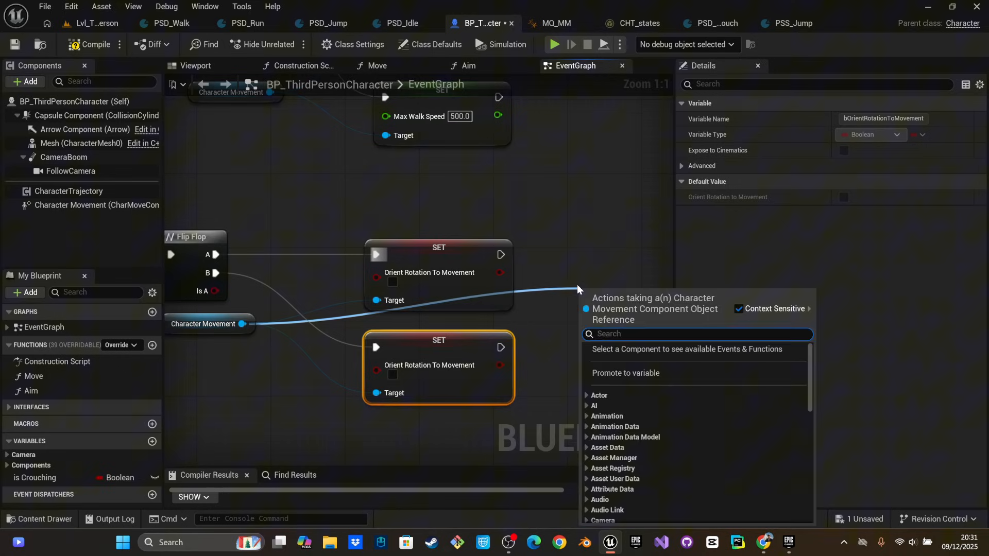
text(use cont)
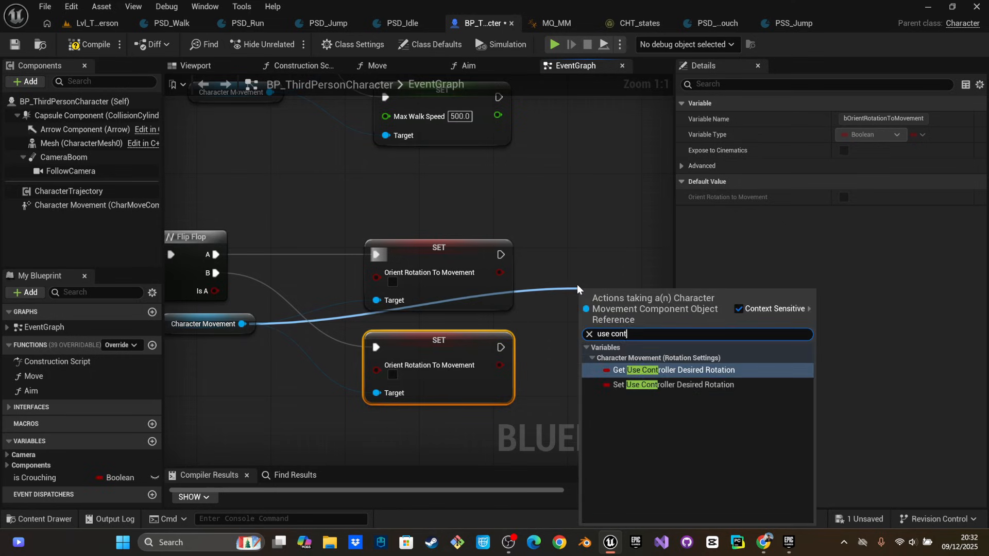
click(678, 385)
drag(644, 315, 644, 278)
drag(501, 254, 589, 264)
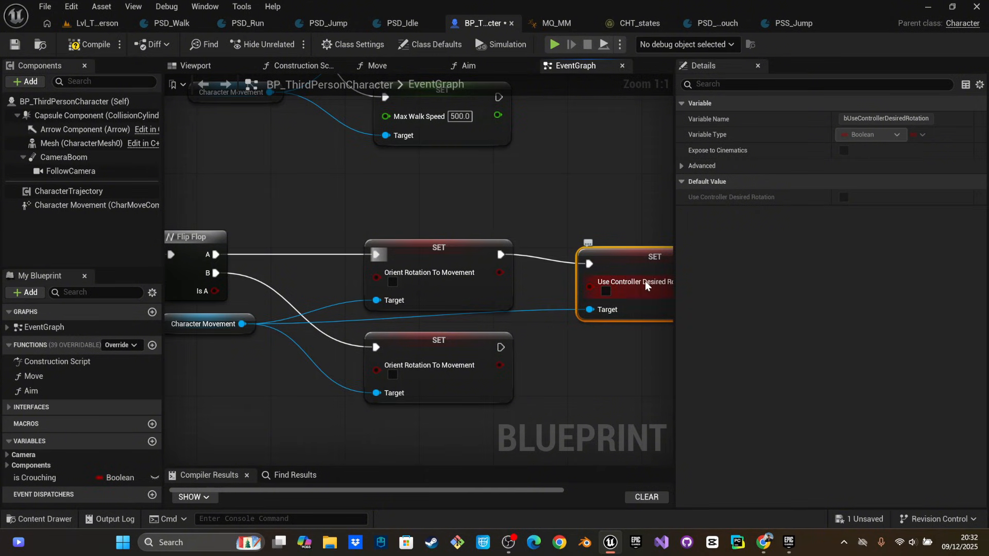
Copy the Use Controller Desired Rotation setter into the B branch, connecting its execution after Orient Rotation and its target to Character Movement
right_click(559, 395)
key(ctrl+v)
click(536, 380)
key(ctrl+v)
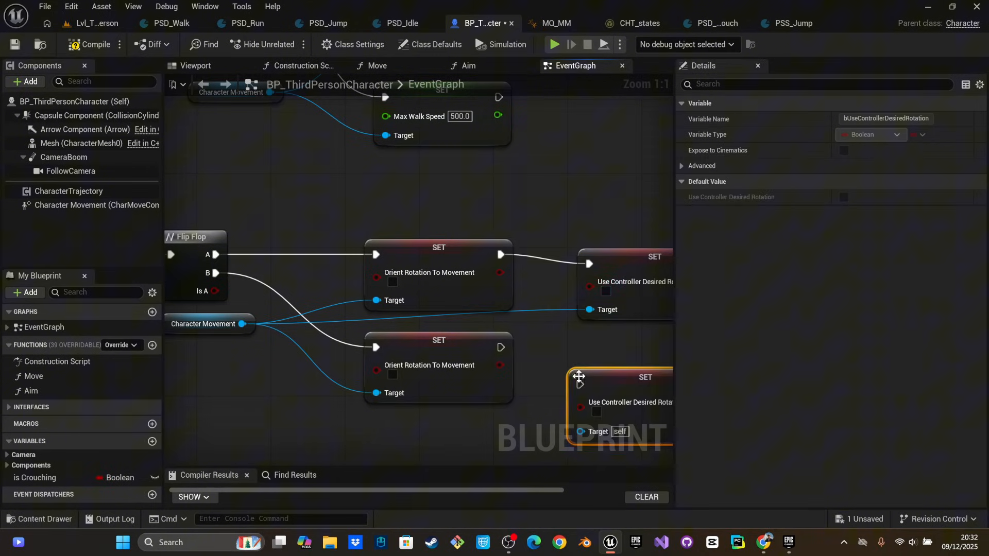
drag(501, 347, 627, 359)
drag(242, 324, 580, 412)
drag(618, 373, 631, 362)
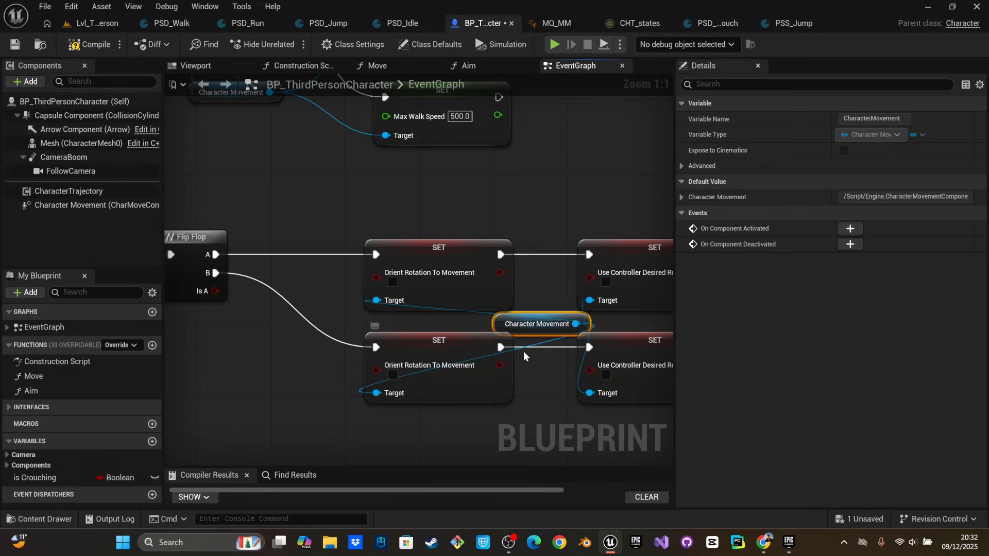
Space out the setter nodes, then enable Use Controller Desired Rotation in branch A and Orient Rotation To Movement in branch B
right_drag(590, 404, 465, 419)
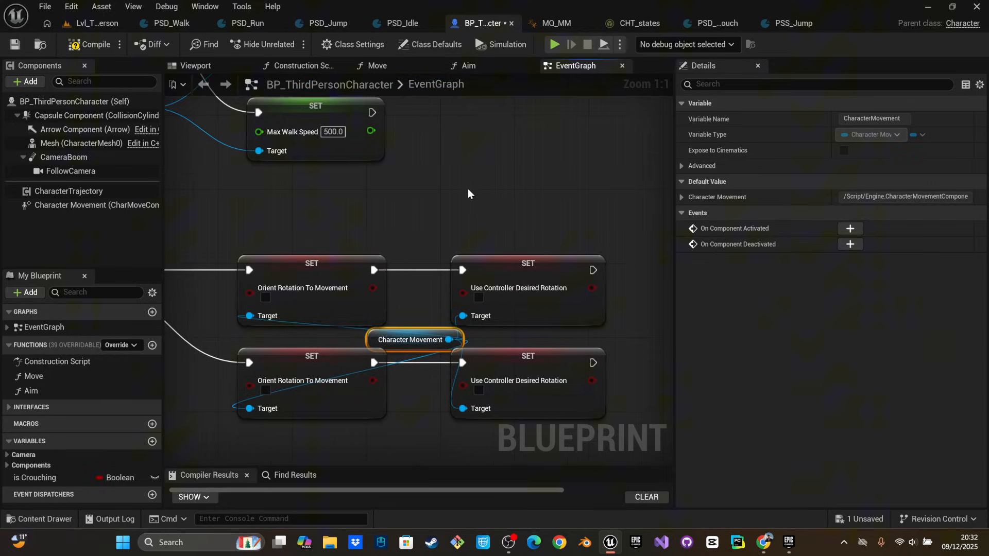
drag(467, 188, 540, 381)
drag(539, 291, 577, 290)
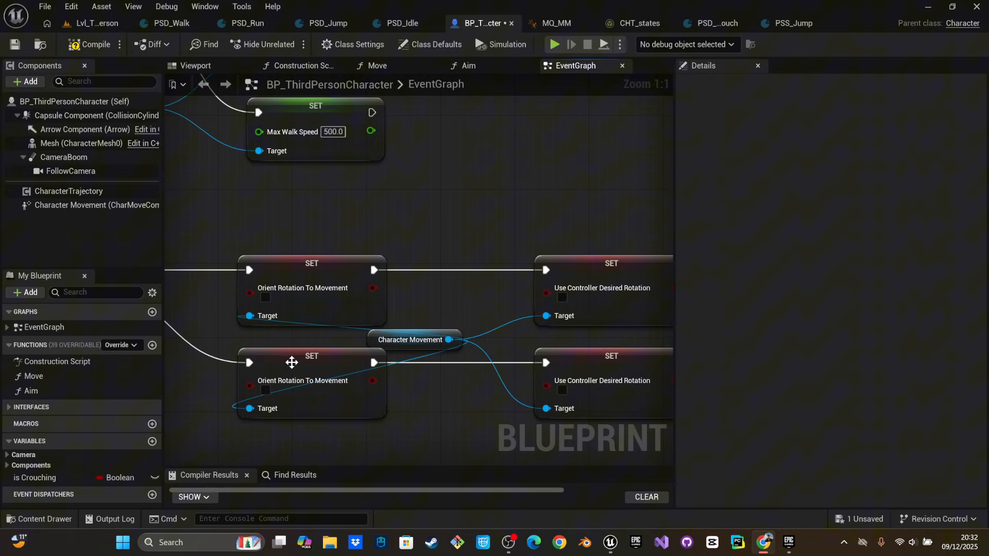
click(266, 390)
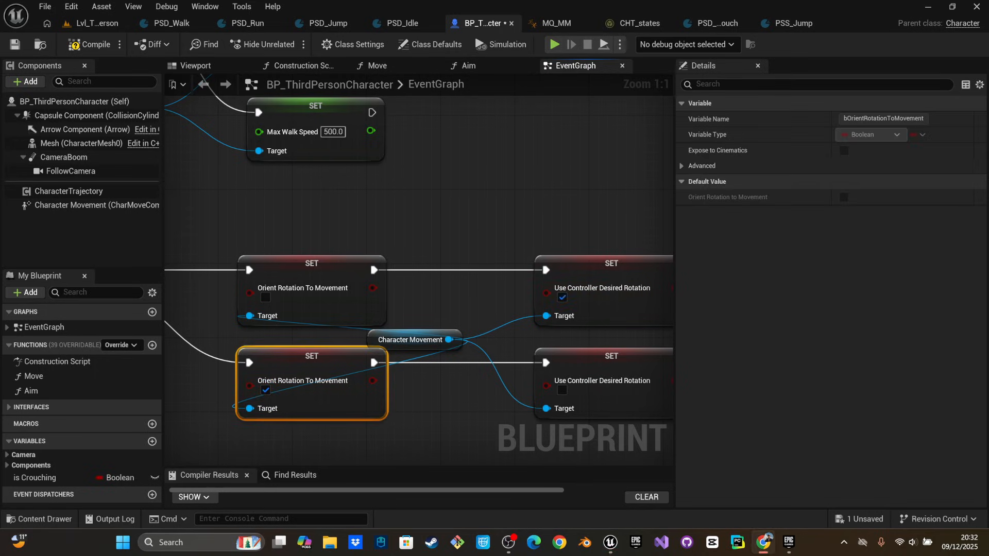
scroll(371, 438, down, 2)
right_drag(372, 438, 485, 393)
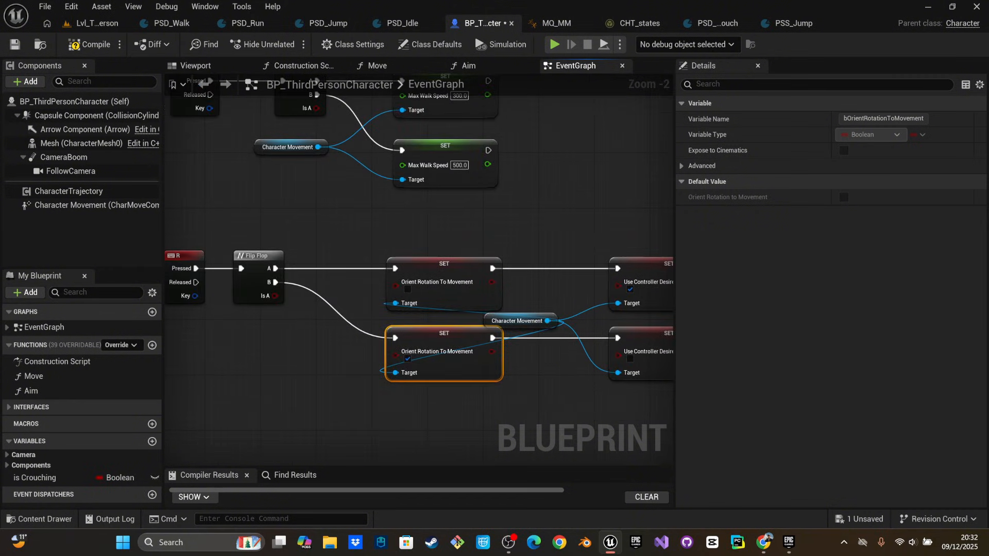
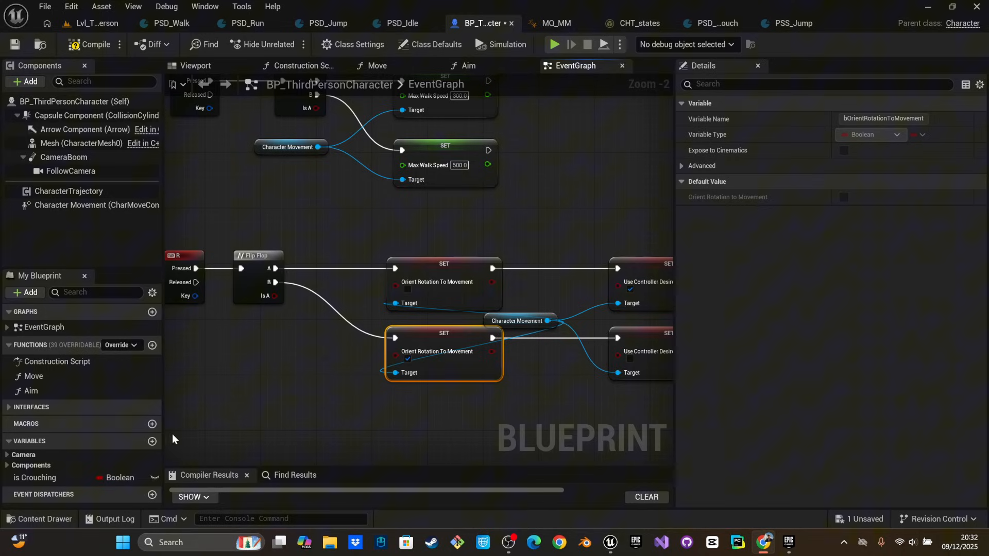
Create a Boolean variable named shouldturninnplace and add a set node for it at the end of both R-key branches
click(152, 441)
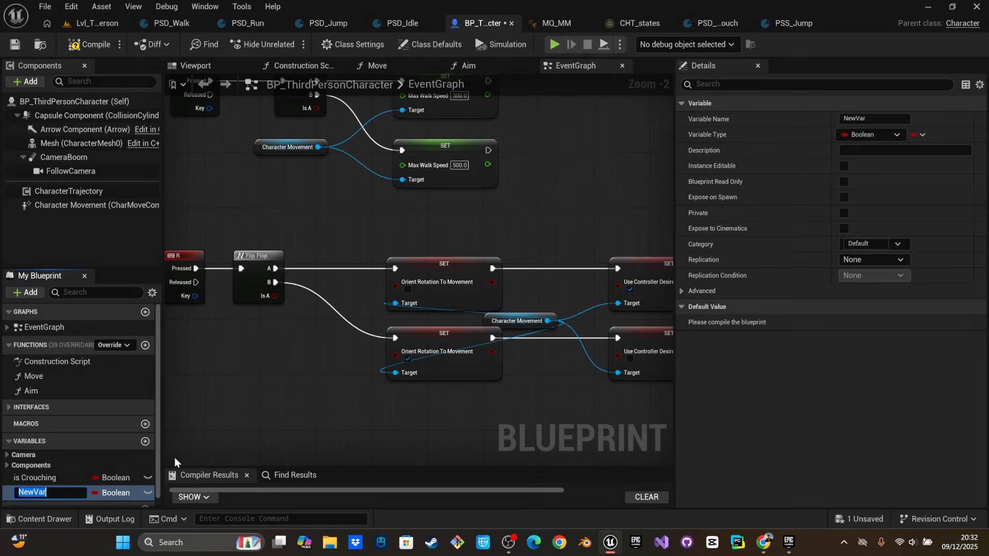
text(shouldturn i)
key(BackSpace)
key(BackSpace)
text(innplace)
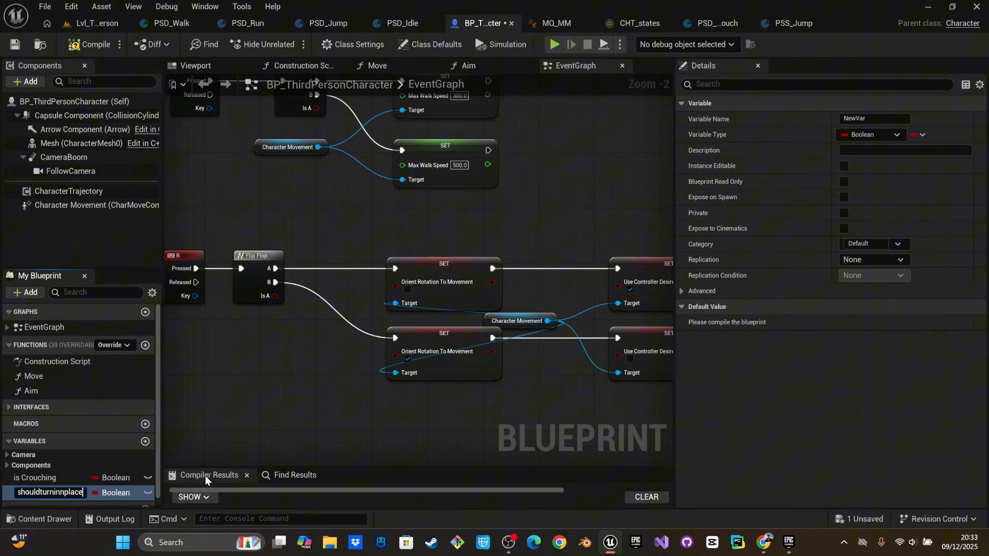
drag(46, 478, 479, 267)
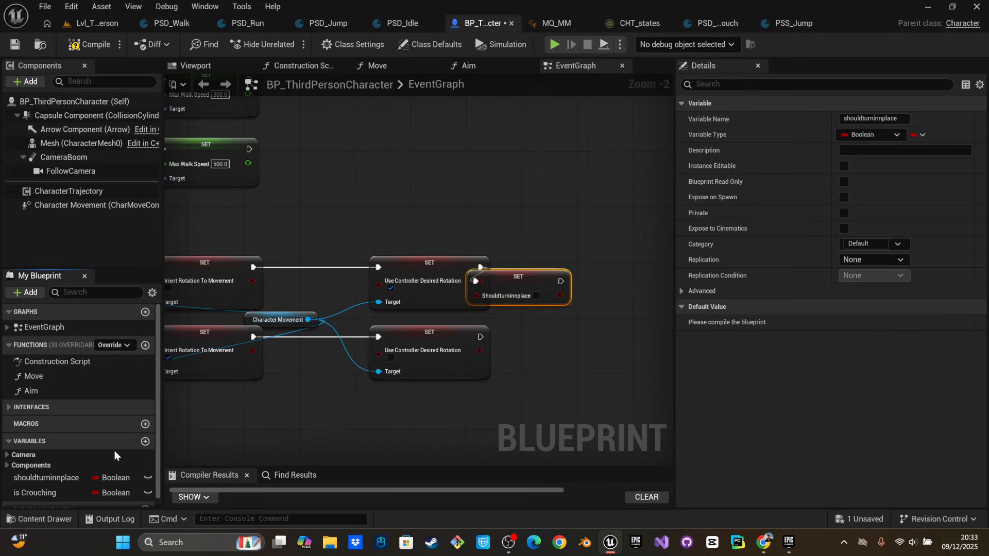
drag(46, 478, 484, 341)
In the MQ_MM event graph, get shouldturninnplace from the BP Third Person Character cast output, placing it past the Is Crouching nodes
click(561, 26)
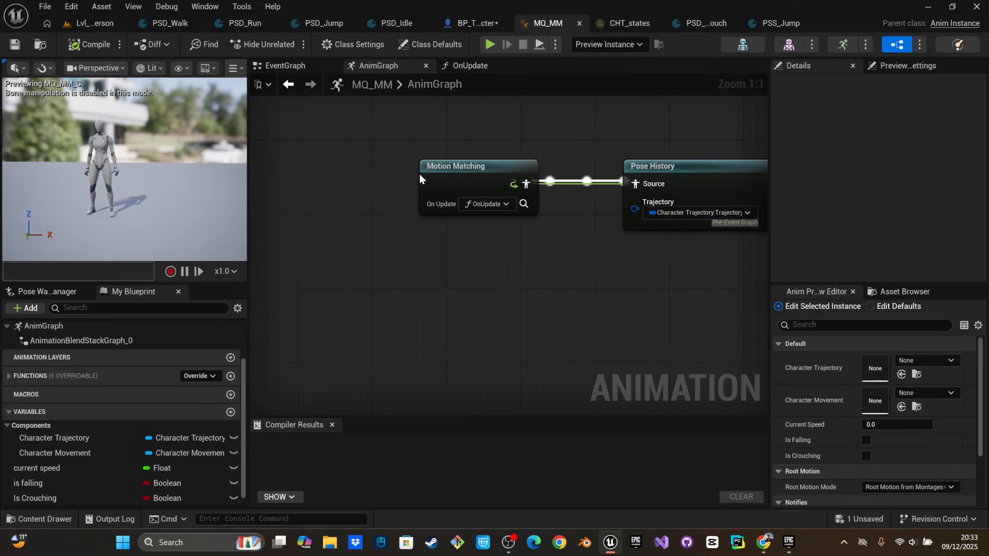
click(285, 65)
scroll(387, 217, up, 3)
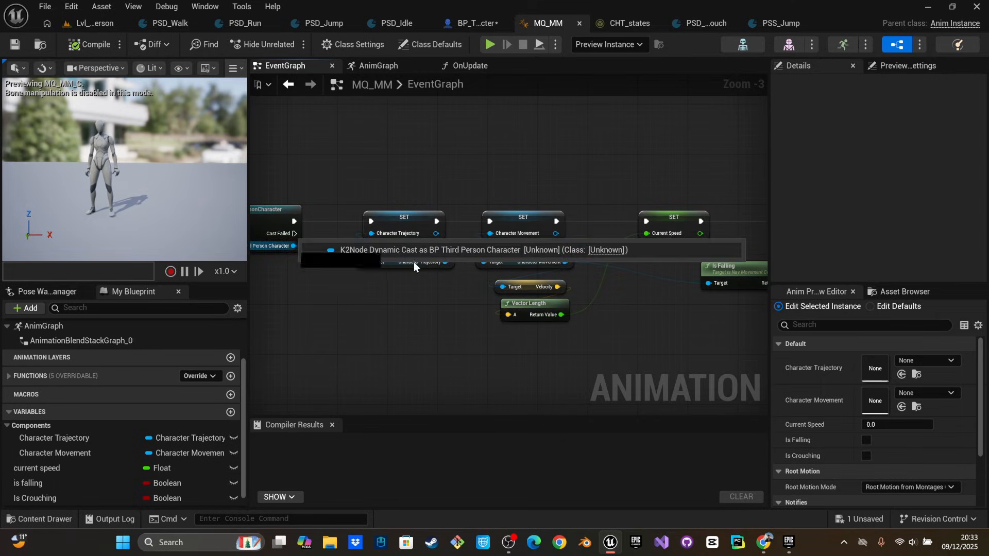
drag(445, 262, 712, 268)
text(s)
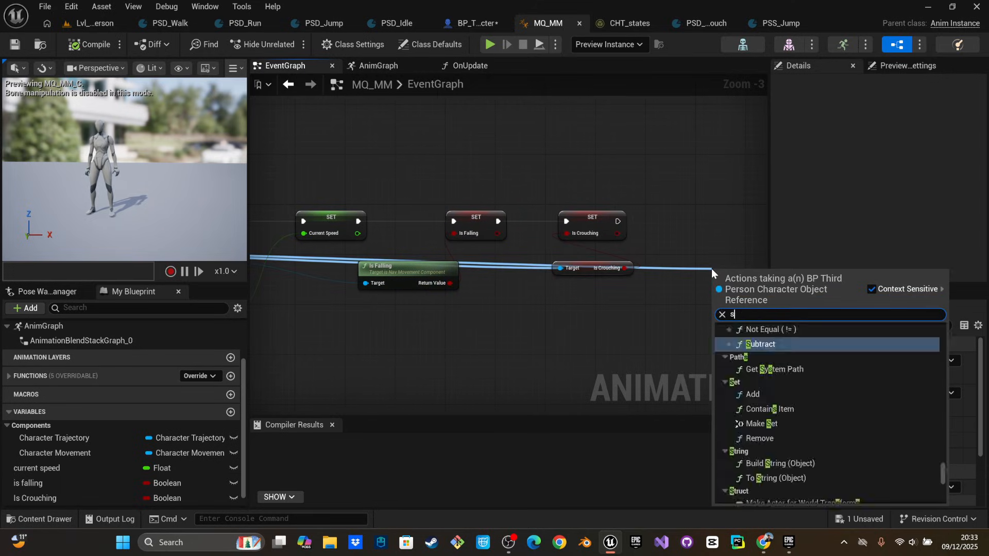
text(houl)
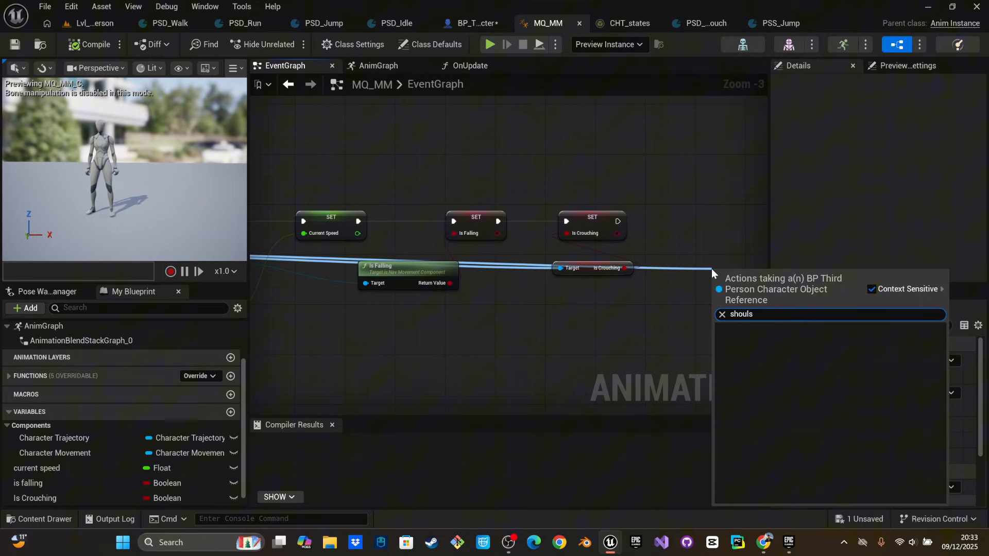
click(838, 349)
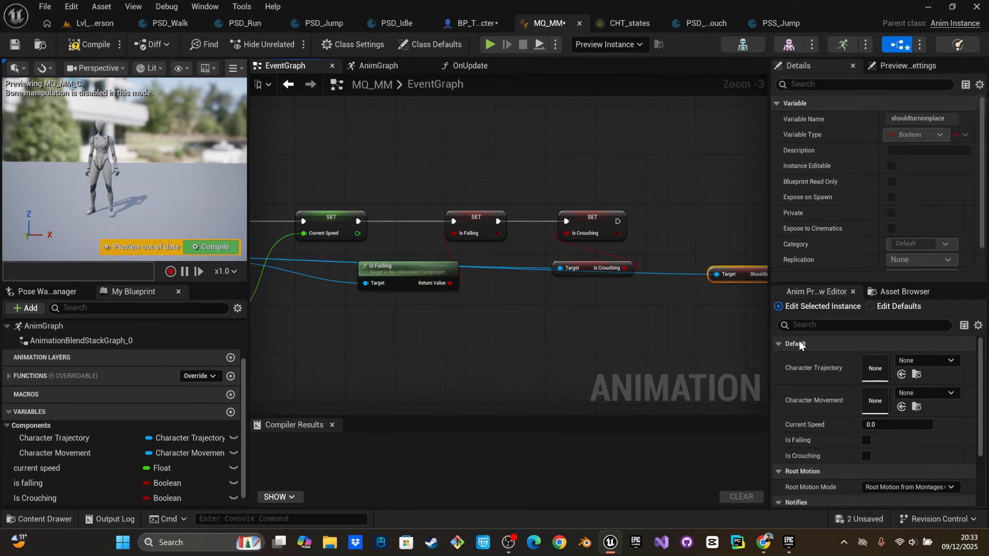
Promote the shouldturninnplace value to a variable in MQ_MM and connect its set node after the Is Crouching setter
right_drag(679, 276, 509, 325)
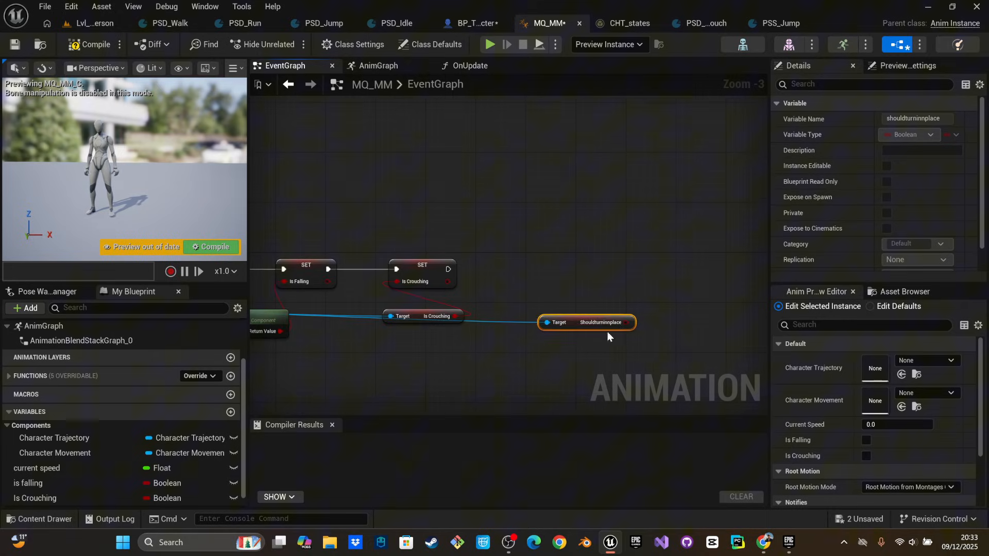
drag(627, 322, 647, 277)
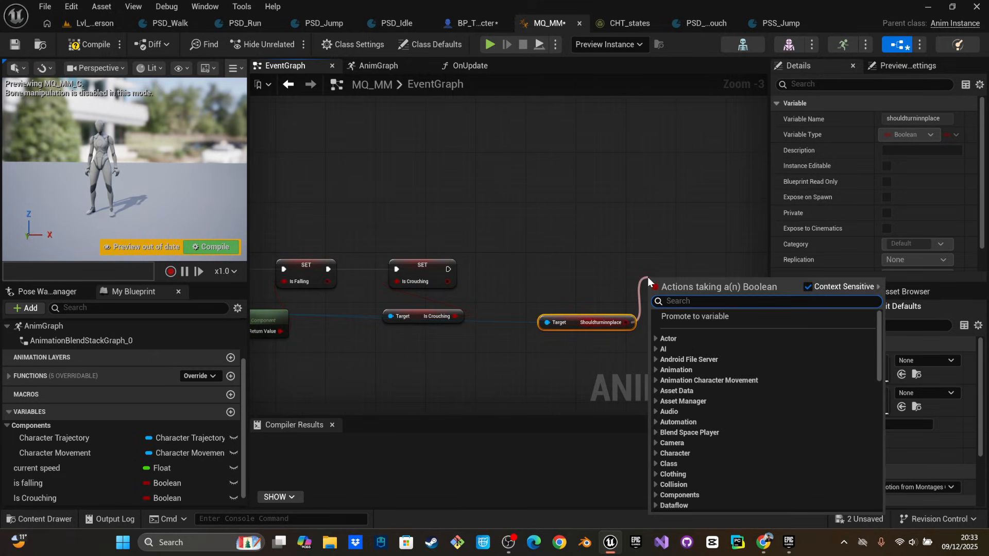
click(752, 311)
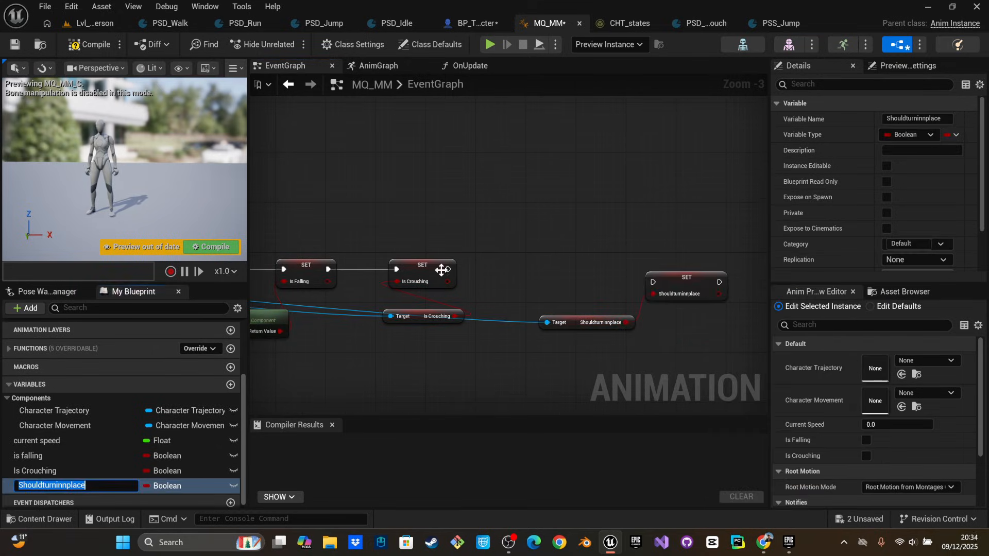
drag(393, 267, 648, 266)
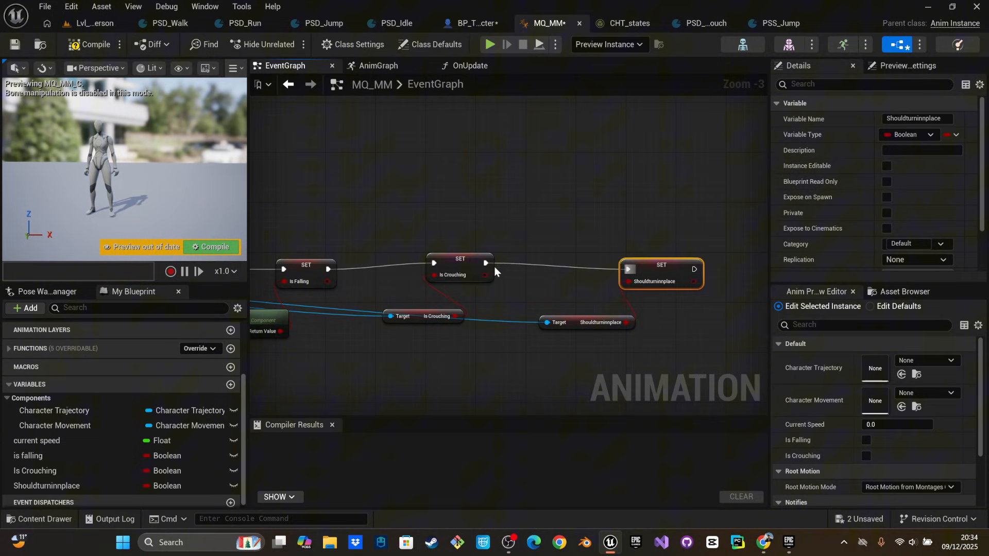
Compile the MQ_MM animation blueprint and save it
click(469, 267)
click(793, 23)
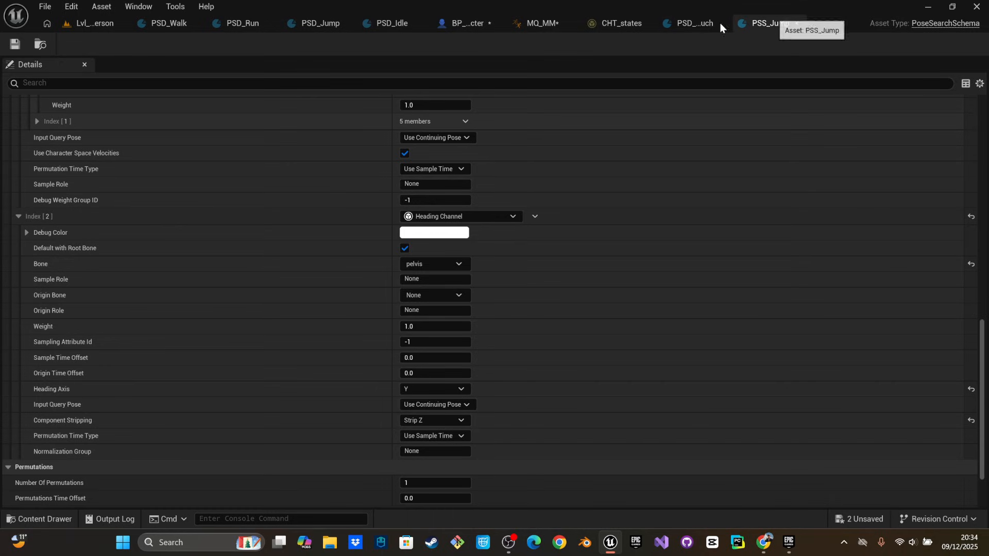
click(620, 20)
click(606, 24)
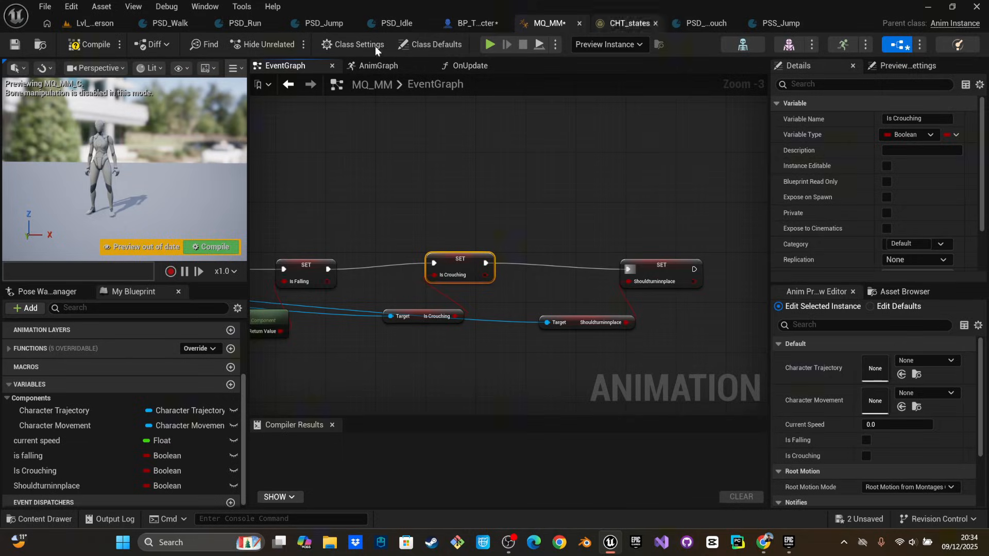
click(96, 45)
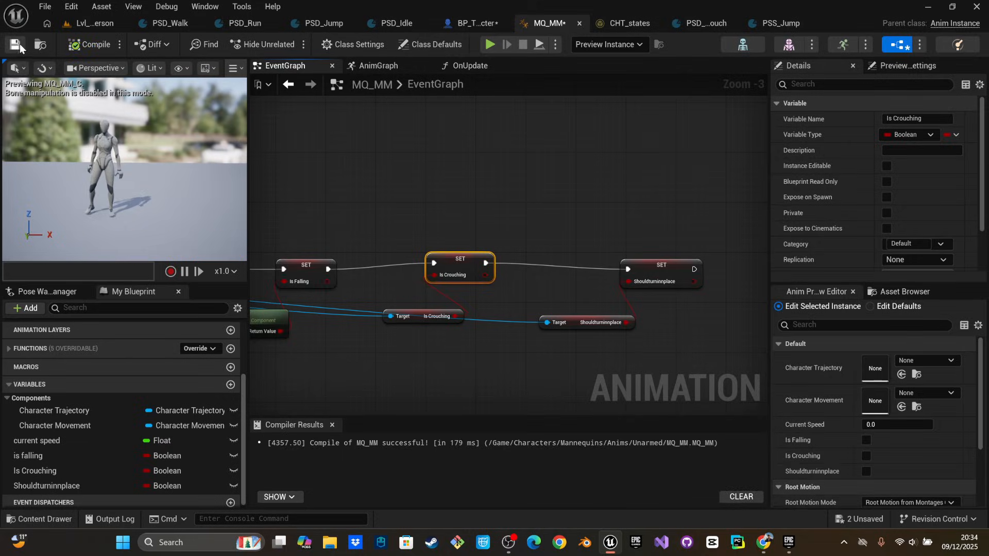
In CHT_states, add a Bool column bound to Shouldturninnplace and add a new asset result row
click(621, 23)
click(560, 101)
click(556, 144)
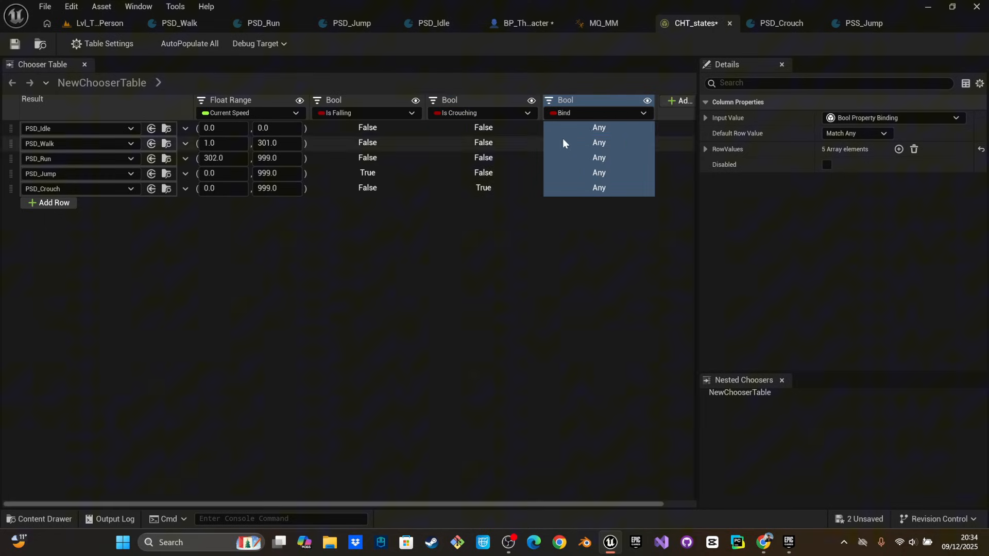
click(614, 113)
mouse_move(616, 139)
click(721, 176)
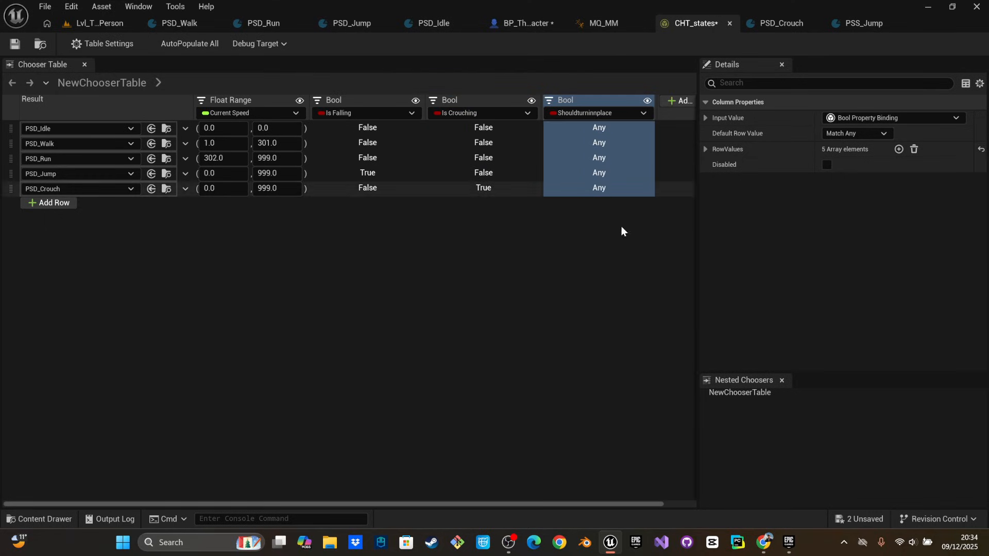
click(51, 202)
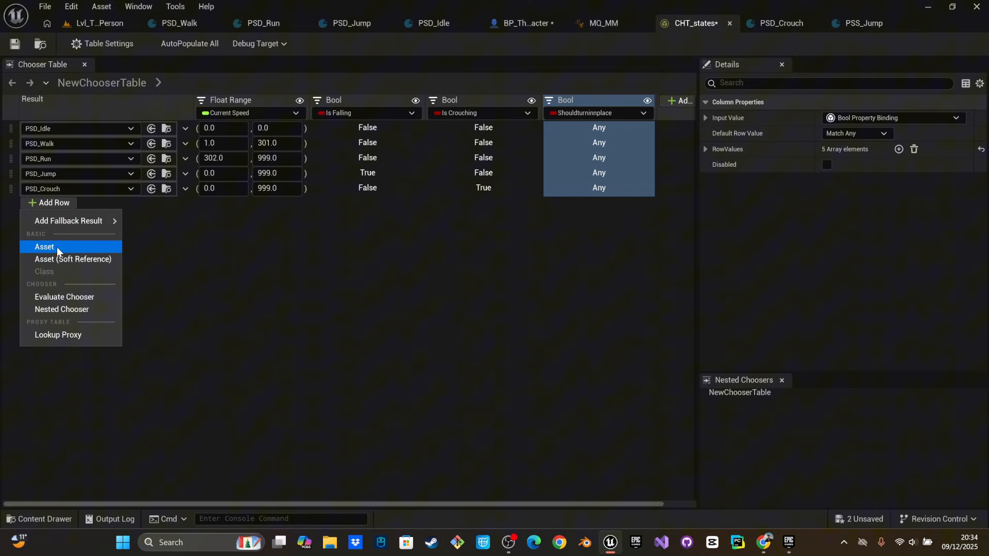
click(56, 246)
Duplicate the PSD_Idle database in the MotionMatching DataBase folder and open the copy
key(ctrl+space)
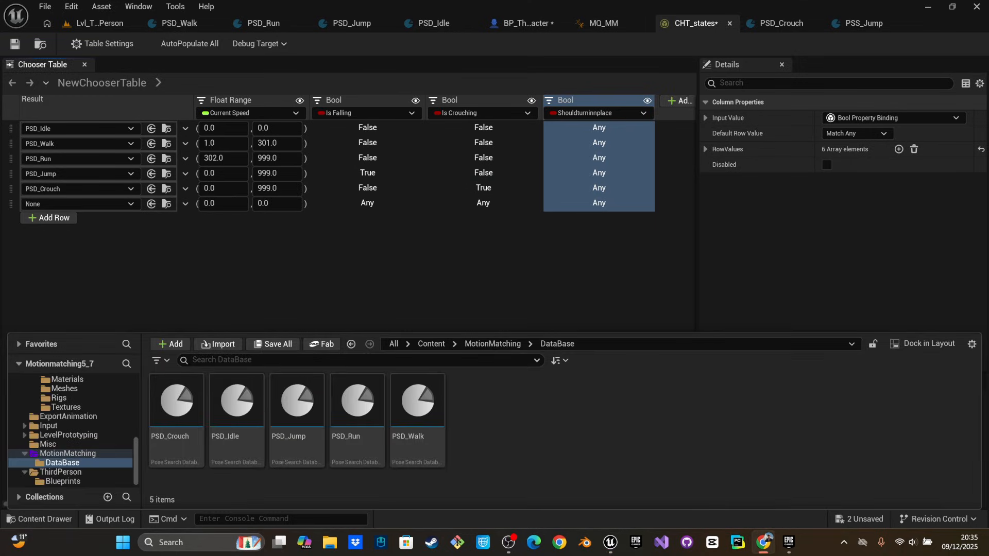
right_click(514, 415)
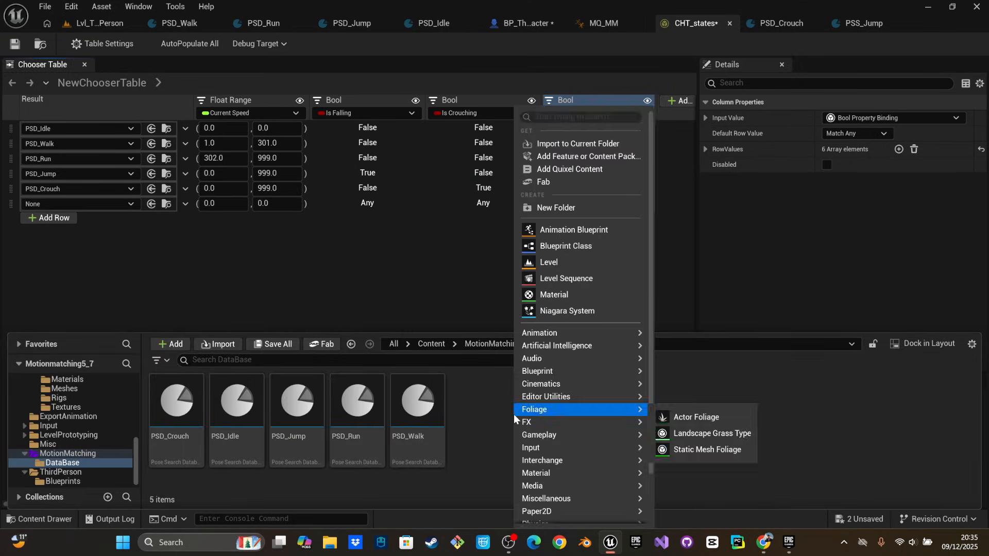
click(426, 399)
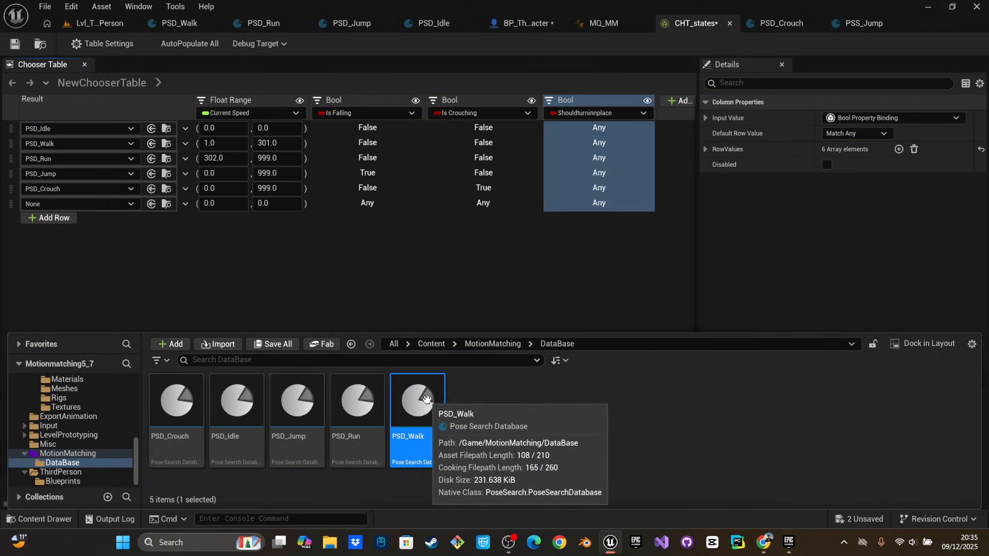
click(236, 399)
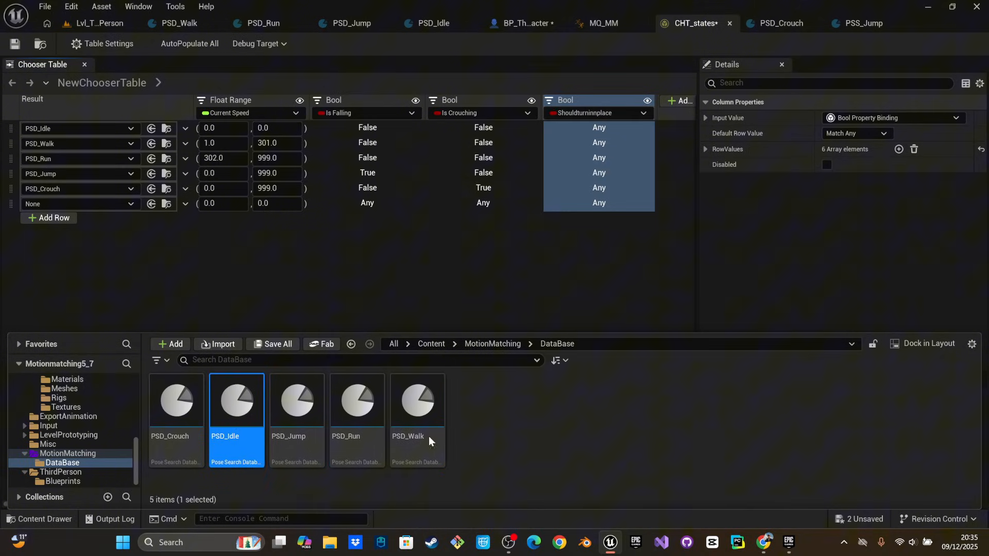
right_click(567, 435)
click(518, 426)
key(ctrl+v)
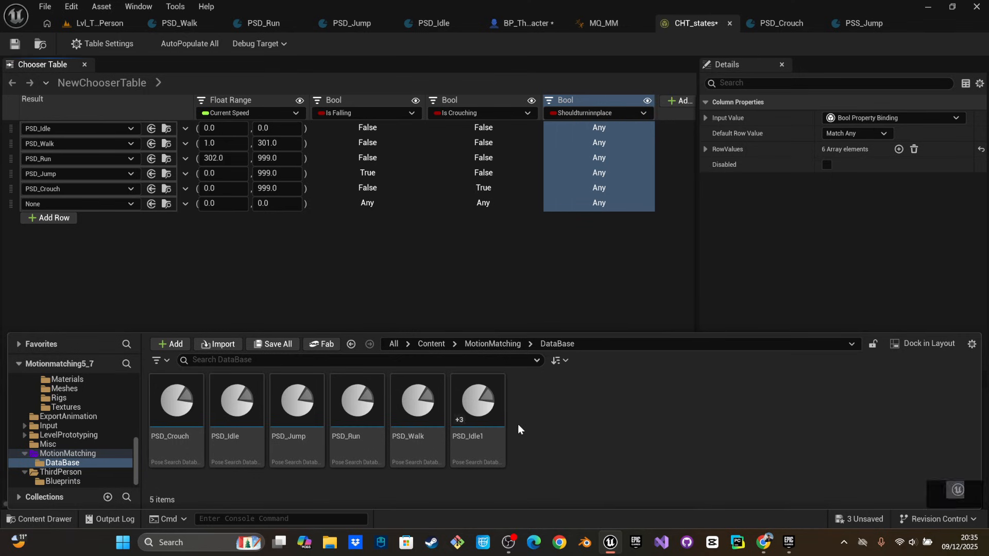
click(485, 415)
key(Return)
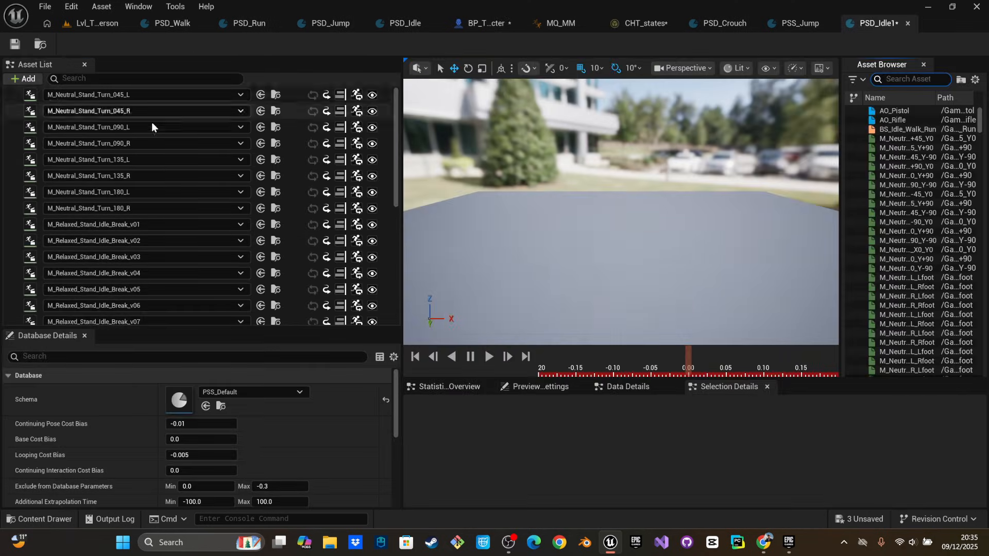
Filter the copied database's animations by "idle" and delete all the matching idle entries, keeping the turn animations
click(9, 95)
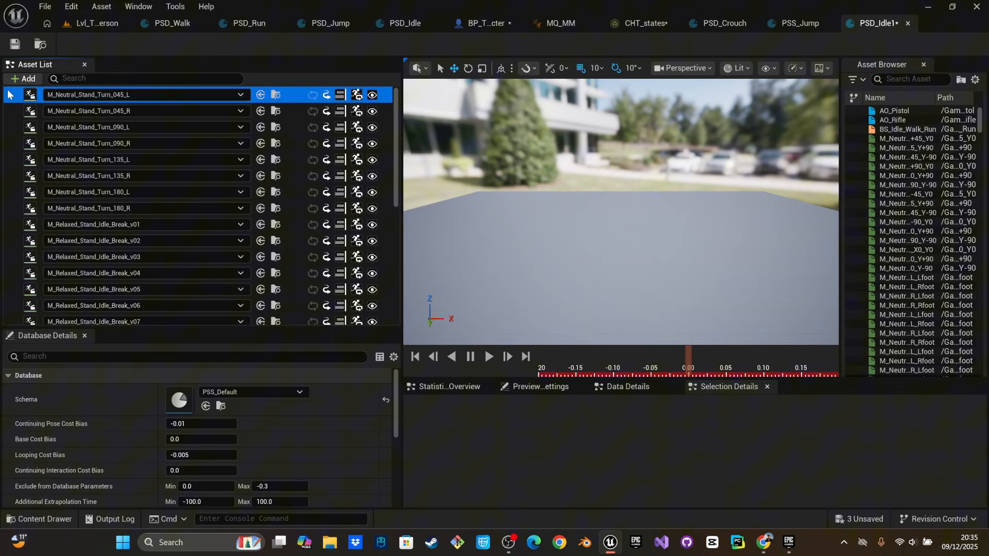
key(ctrl+a)
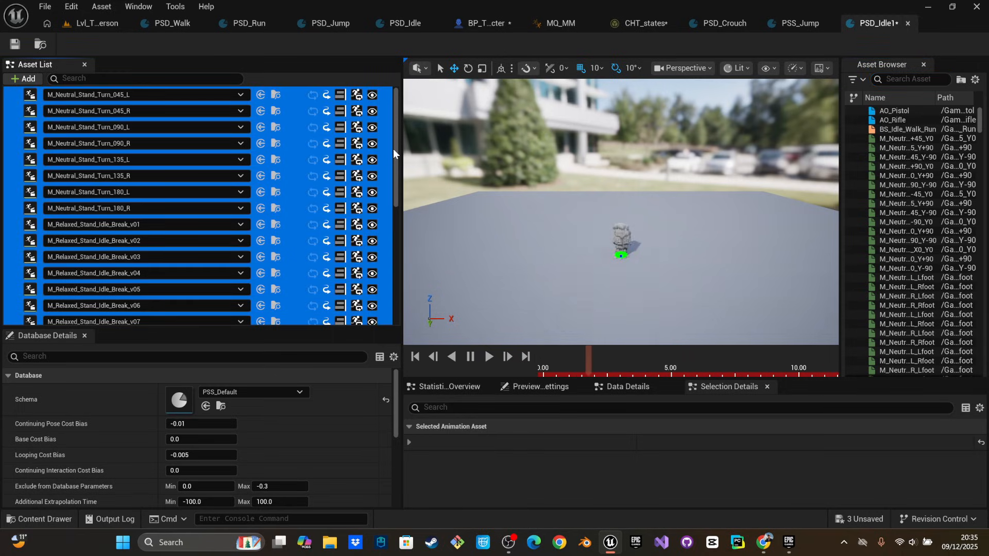
drag(393, 149, 393, 224)
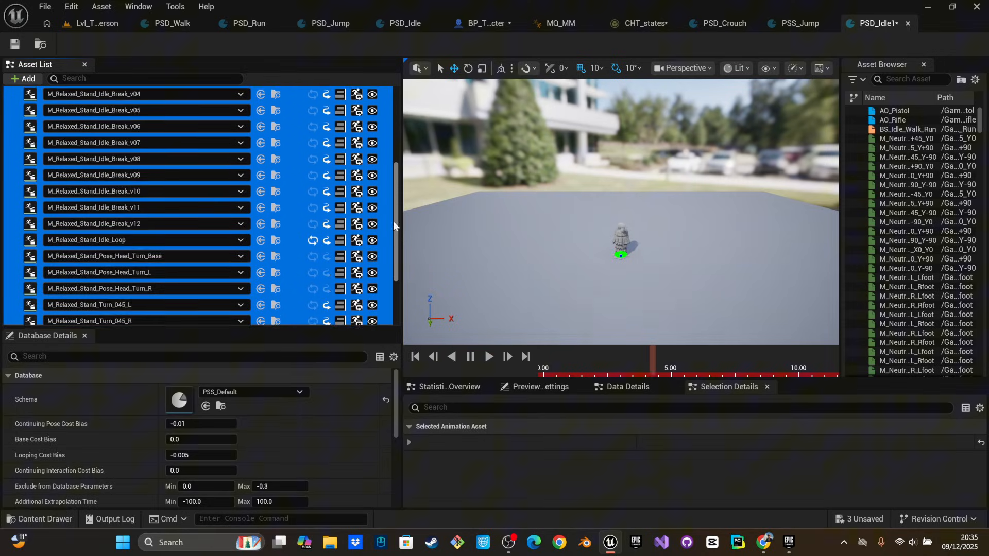
click(60, 240)
click(145, 81)
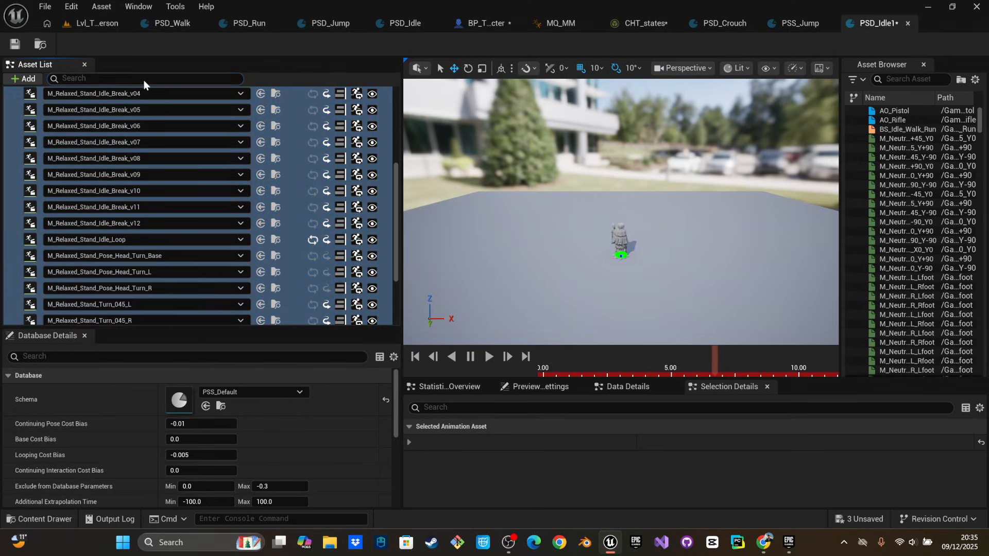
text(idle)
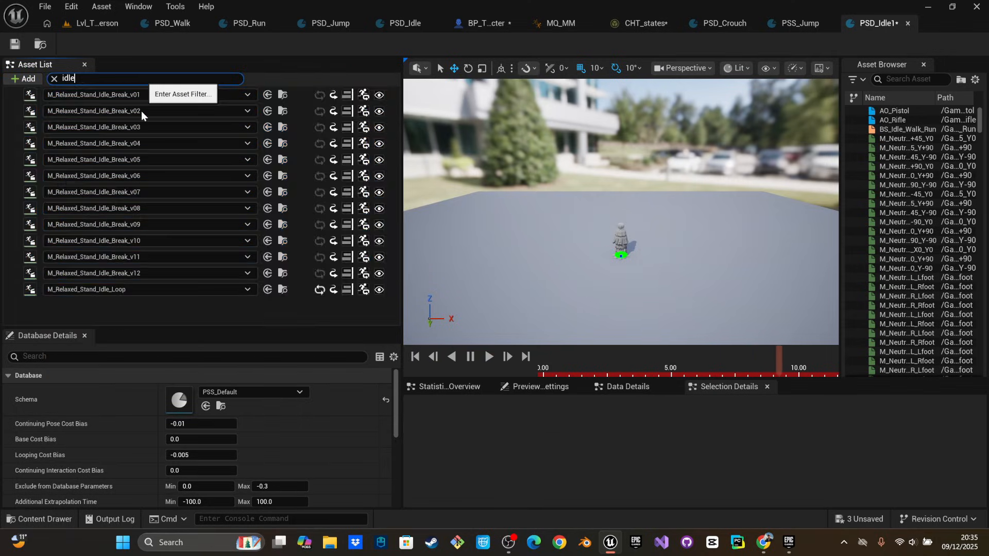
click(10, 291)
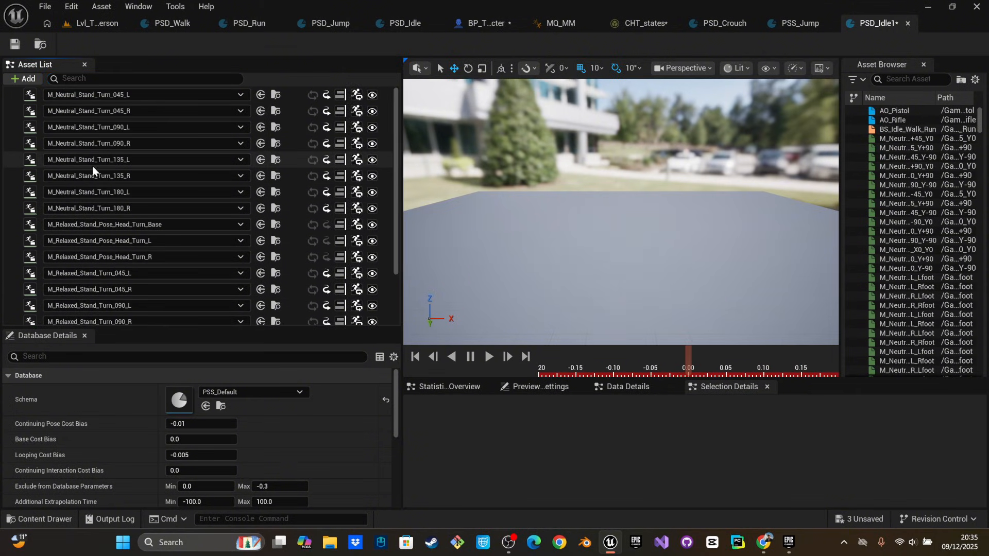
Preview all remaining turn animations of the copied database together and save the database
click(8, 164)
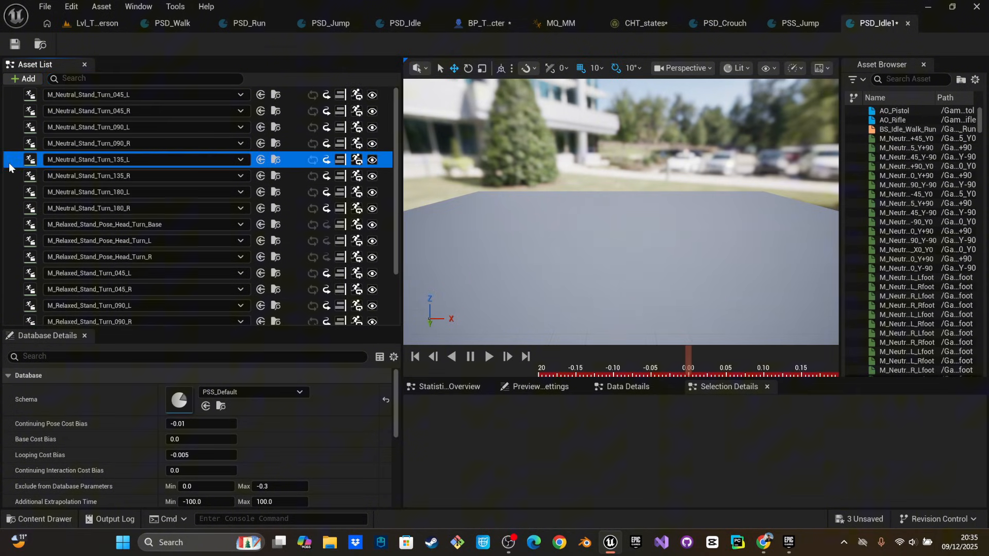
key(ctrl+a)
right_drag(472, 231, 422, 227)
key(w)
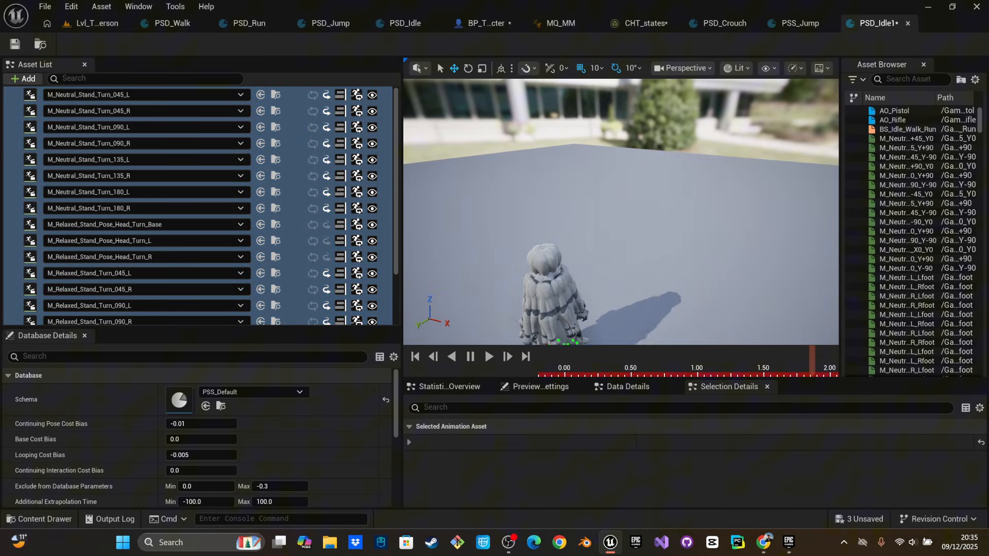
drag(397, 225, 396, 260)
click(13, 47)
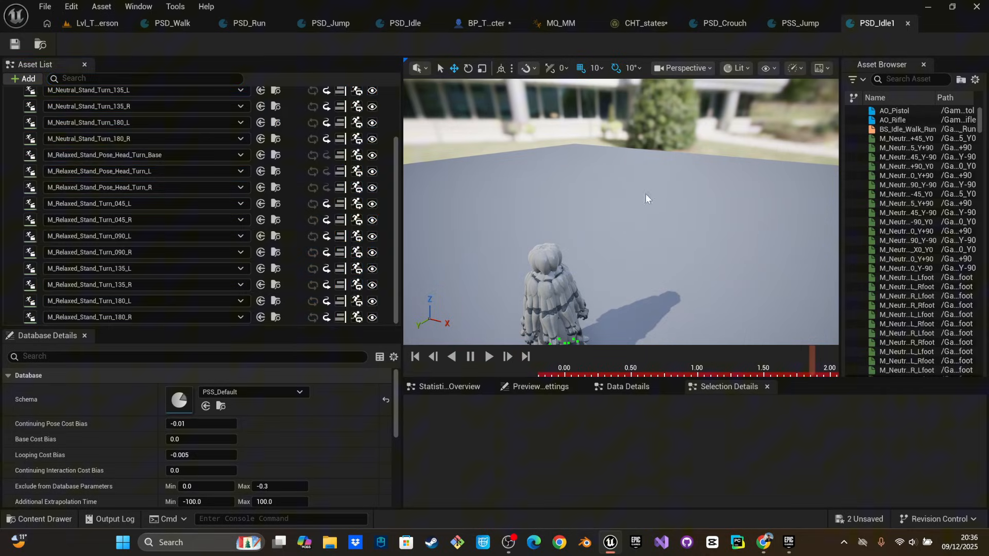
Undo the deletion of the idle animations in PSD_Idle1, check the full list, and redo the deletion
key(ctrl+space)
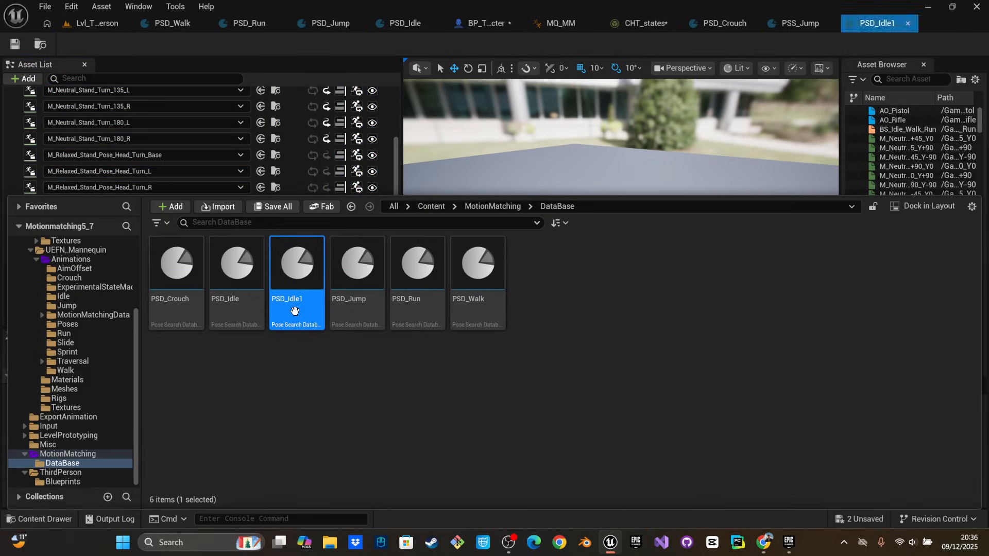
key(ctrl+space)
key(ctrl+space)
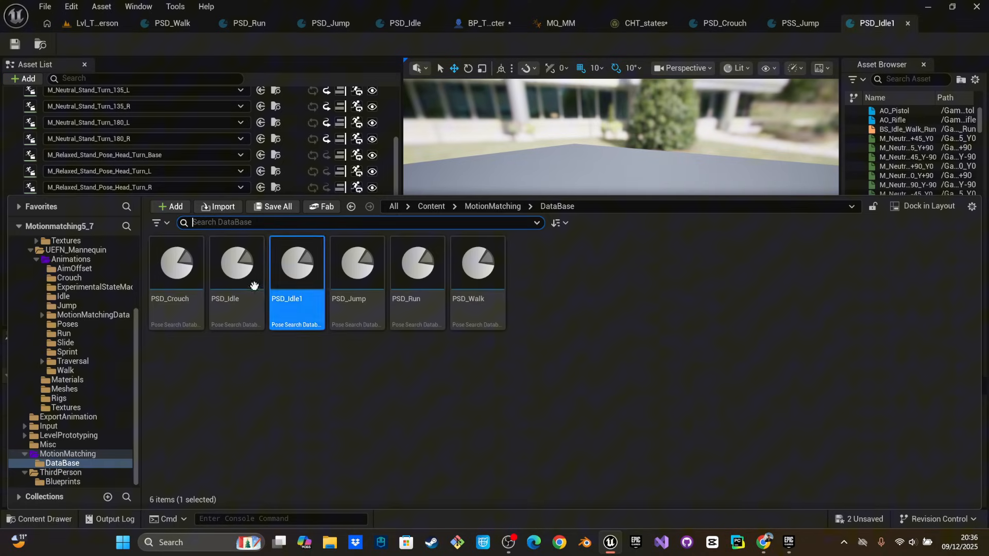
key(ctrl+space)
drag(395, 200, 402, 113)
scroll(183, 181, down, 3)
key(ctrl+z)
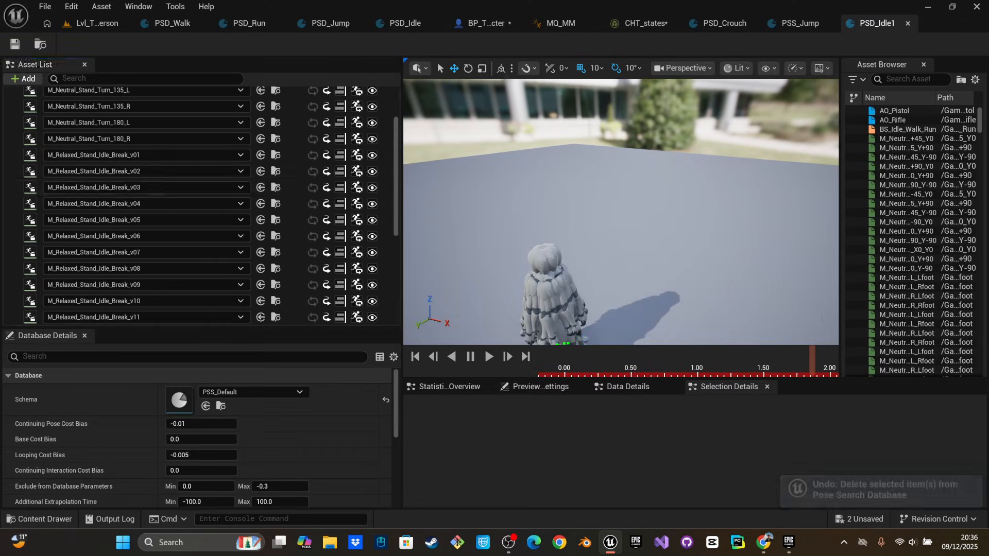
drag(394, 184, 401, 85)
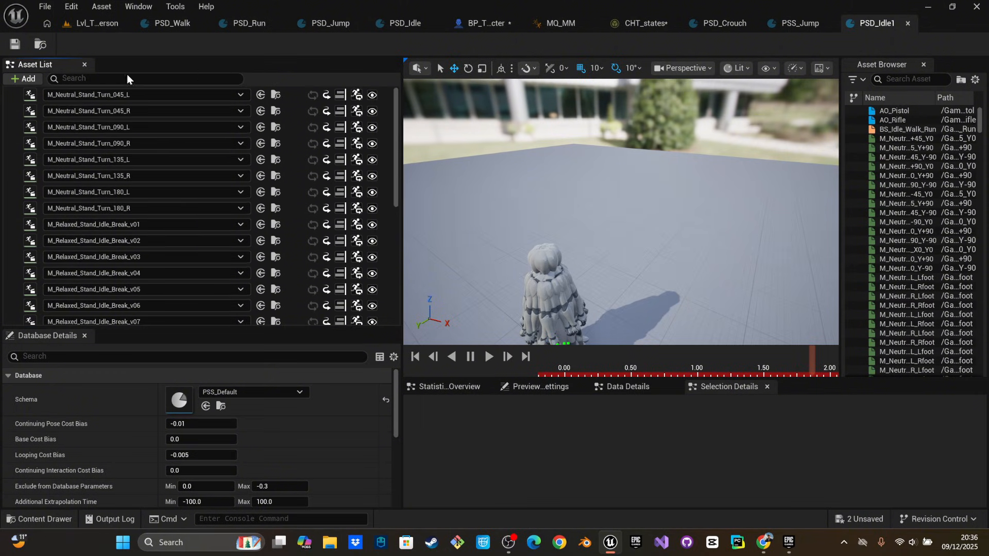
right_drag(469, 154, 504, 142)
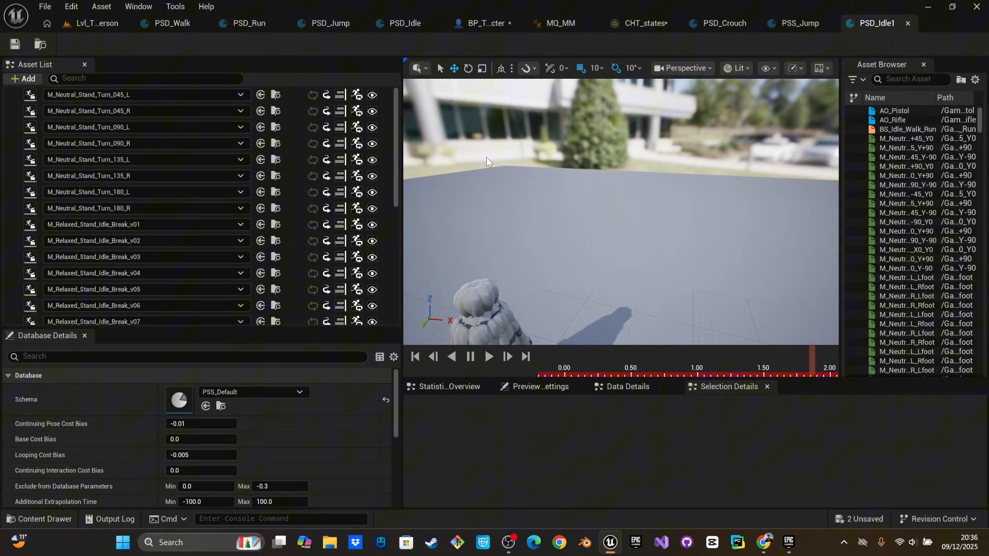
key(ctrl+y)
scroll(249, 191, down, 2)
scroll(249, 190, up, 4)
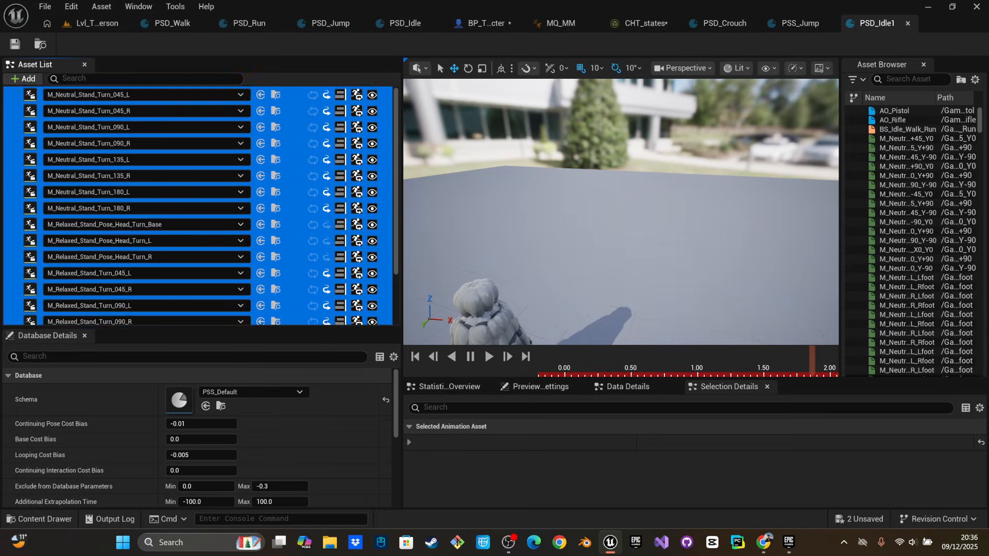
Rename the PSD_Idle1 database as PSD_TurnInPlace
key(ctrl+space)
click(284, 301)
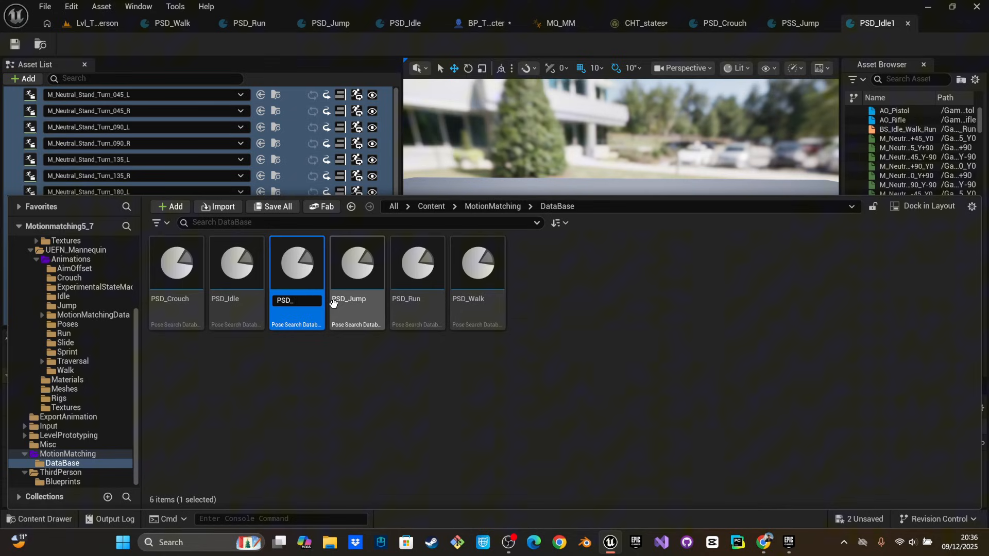
text(n in place)
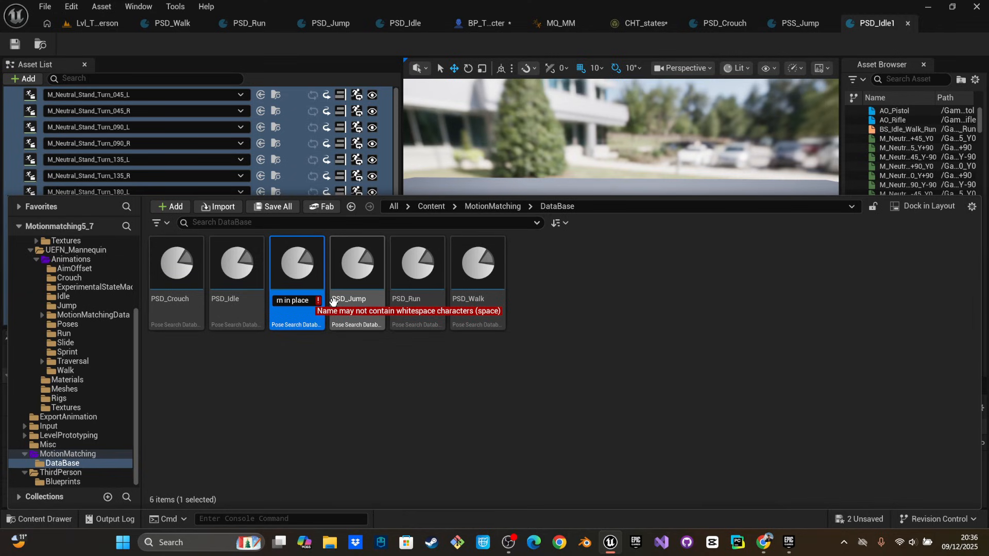
key(Return)
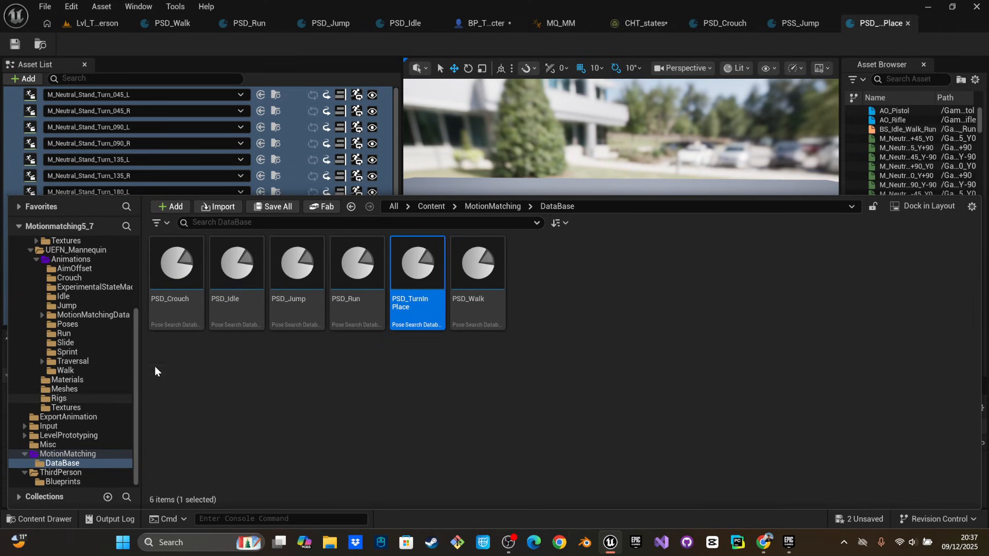
Open the PSD_Idle database, filter its animations by "turn", and delete all the matching turn entries
double_click(237, 266)
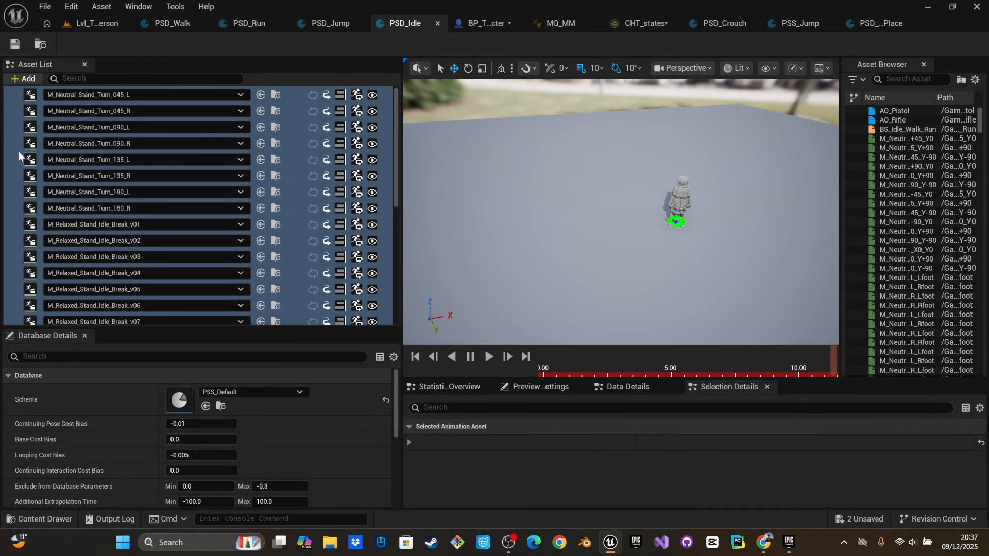
click(77, 143)
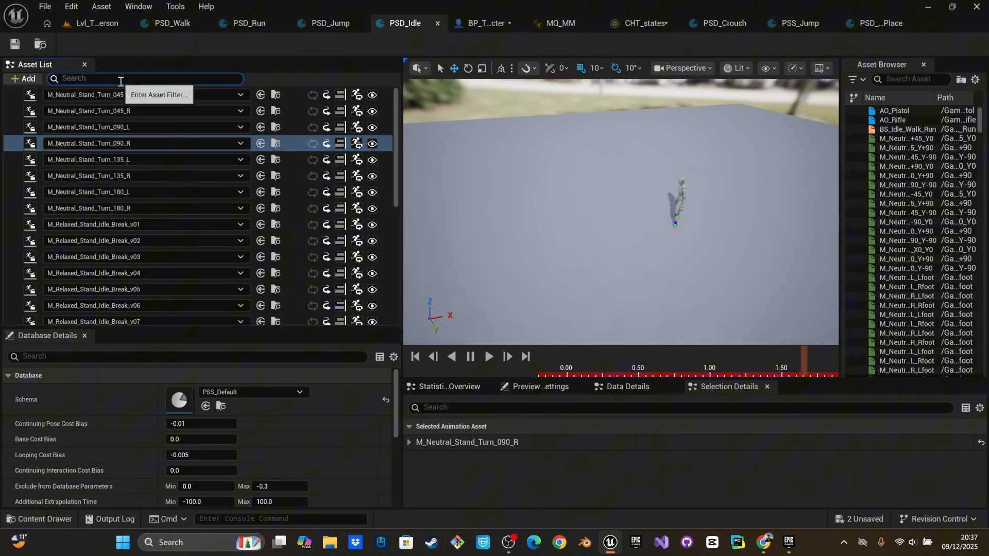
text(t)
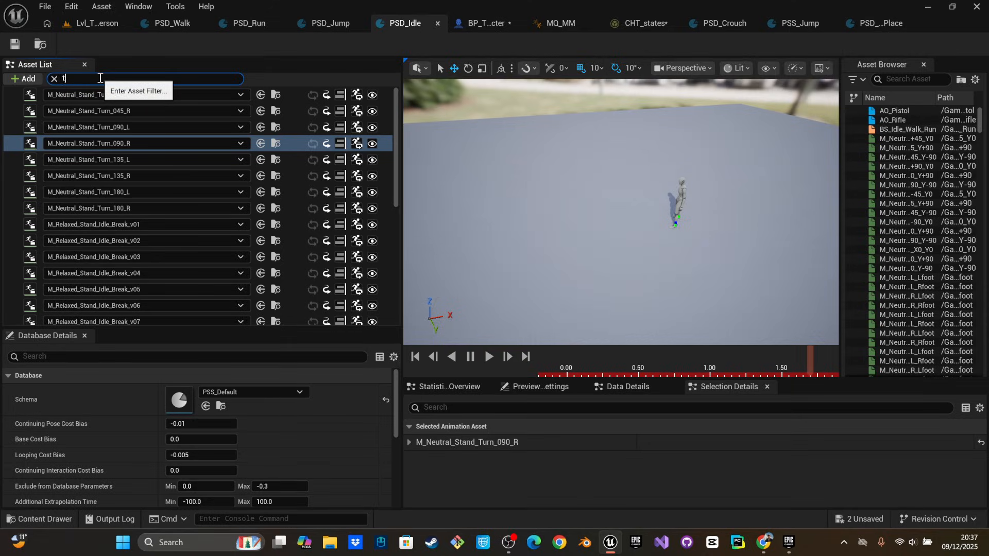
text(r)
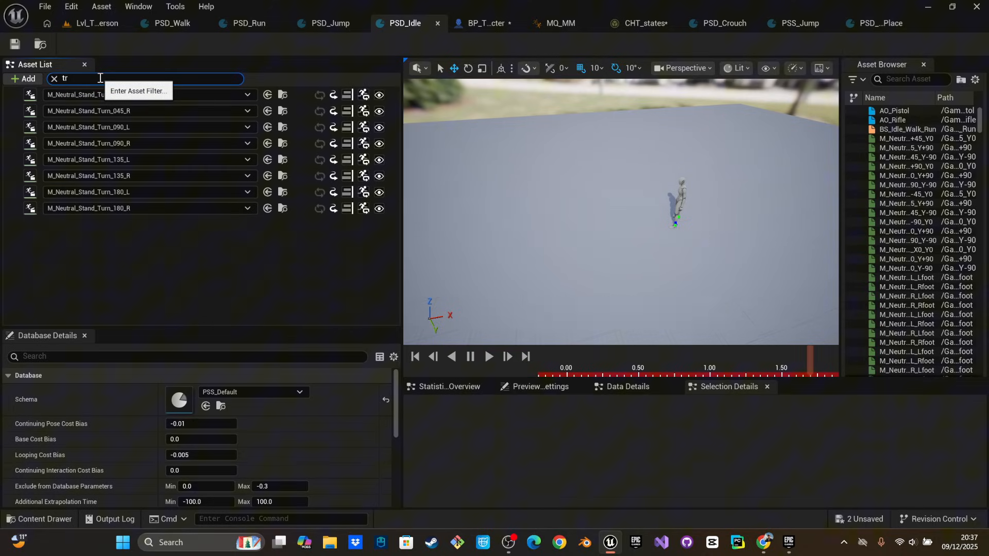
key(BackSpace)
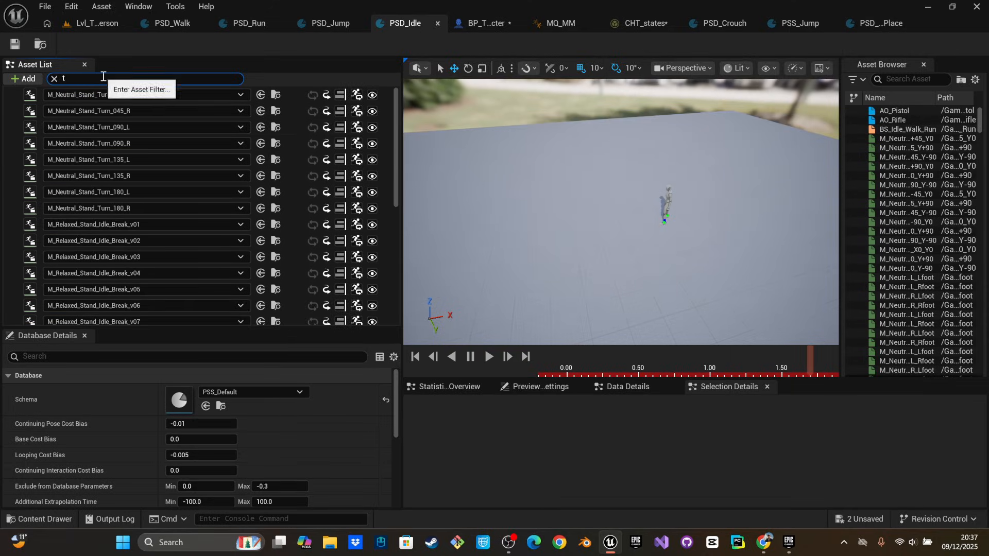
text(urn)
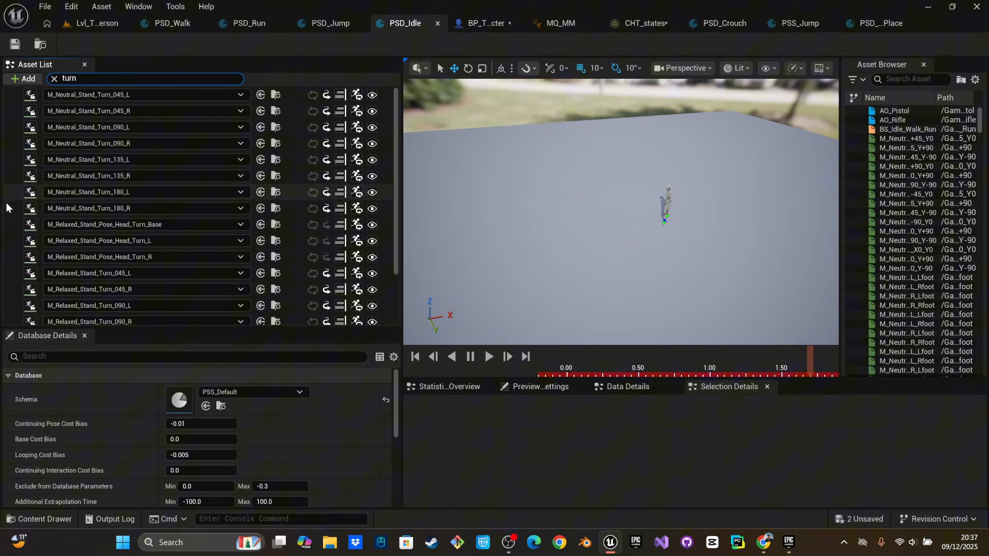
click(17, 174)
key(ctrl+a)
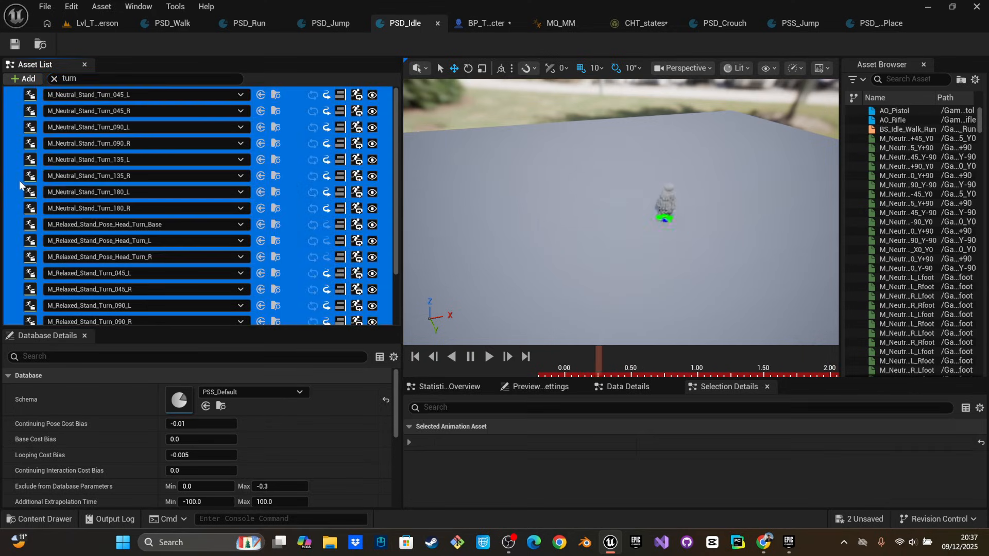
key(Delete)
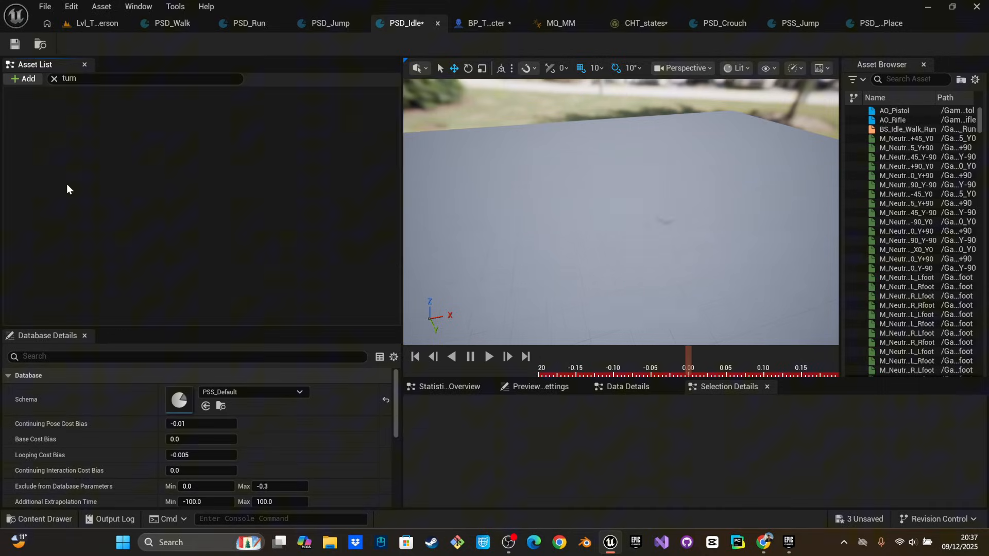
Clear the filter, preview all remaining idle animations of PSD_Idle together, and save the database
click(53, 78)
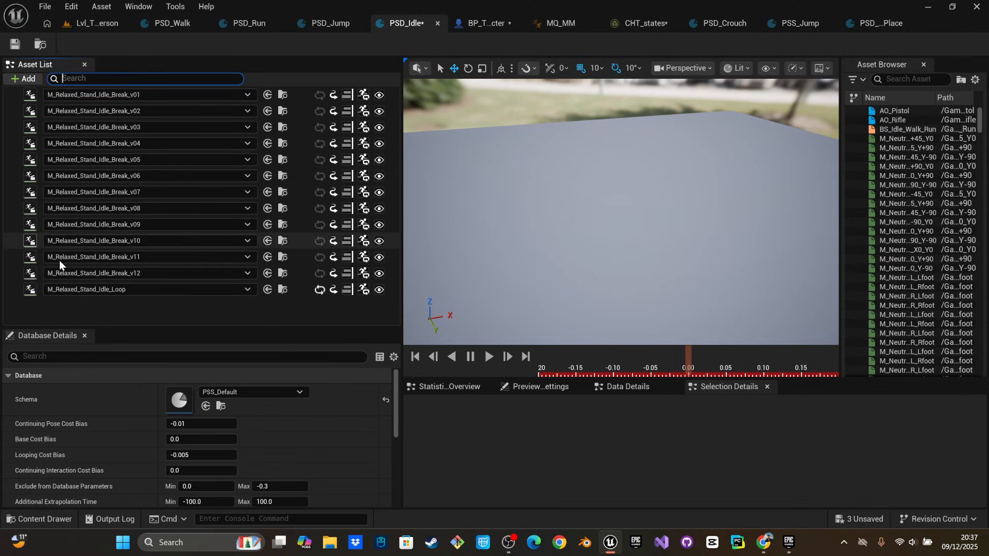
click(12, 229)
key(ctrl+a)
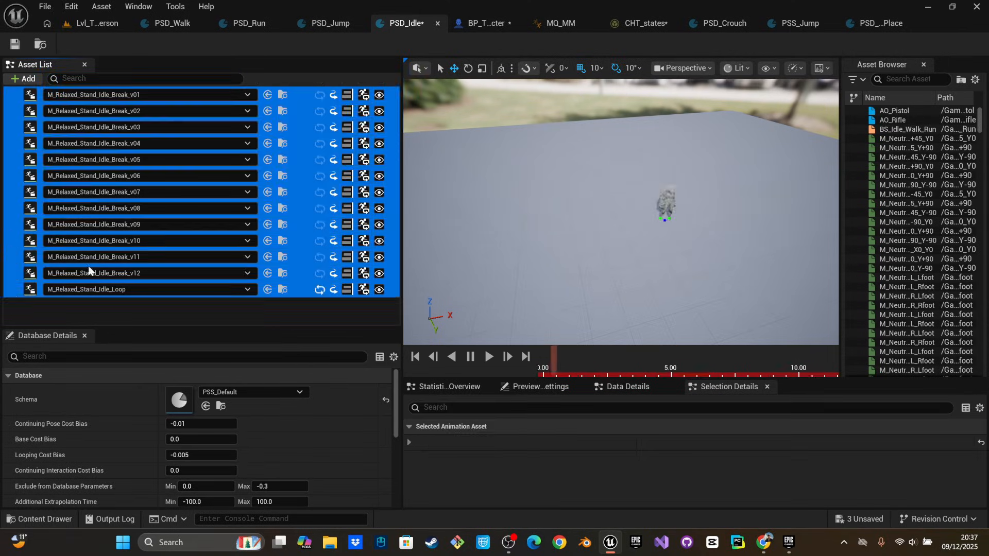
click(15, 45)
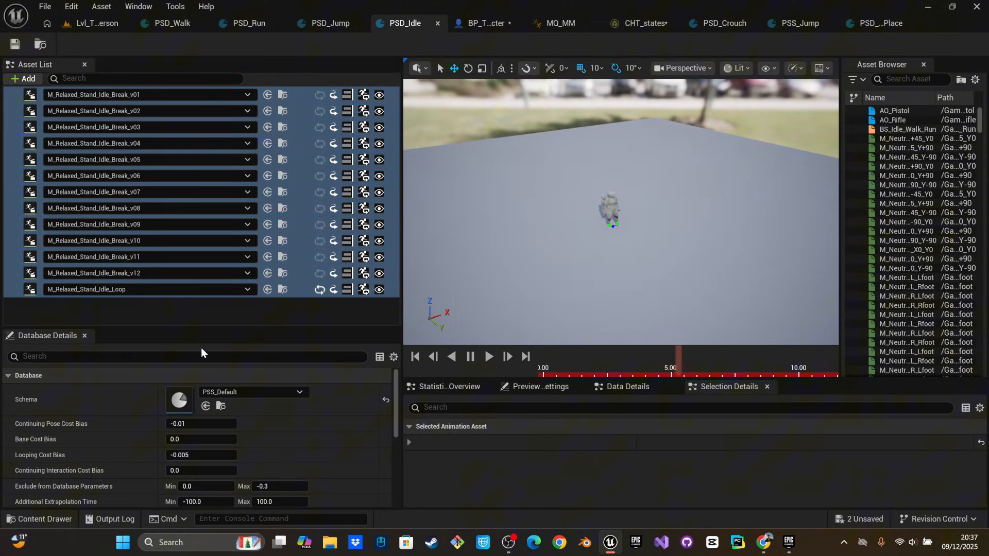
Assign the PSD_TurnInPlace database as the result of the empty last row in the CHT_states chooser table
click(642, 23)
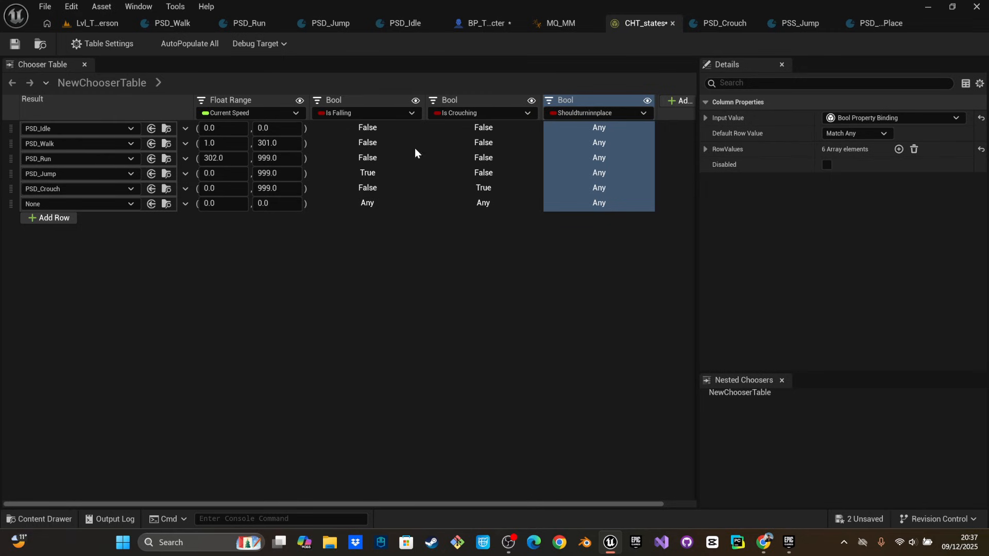
click(61, 204)
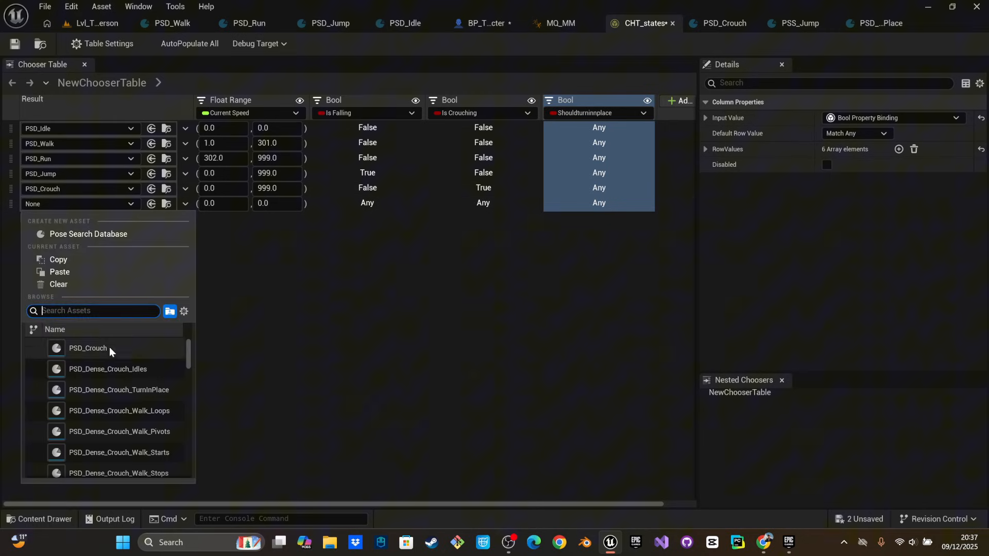
scroll(124, 366, down, 4)
scroll(124, 367, up, 5)
click(116, 310)
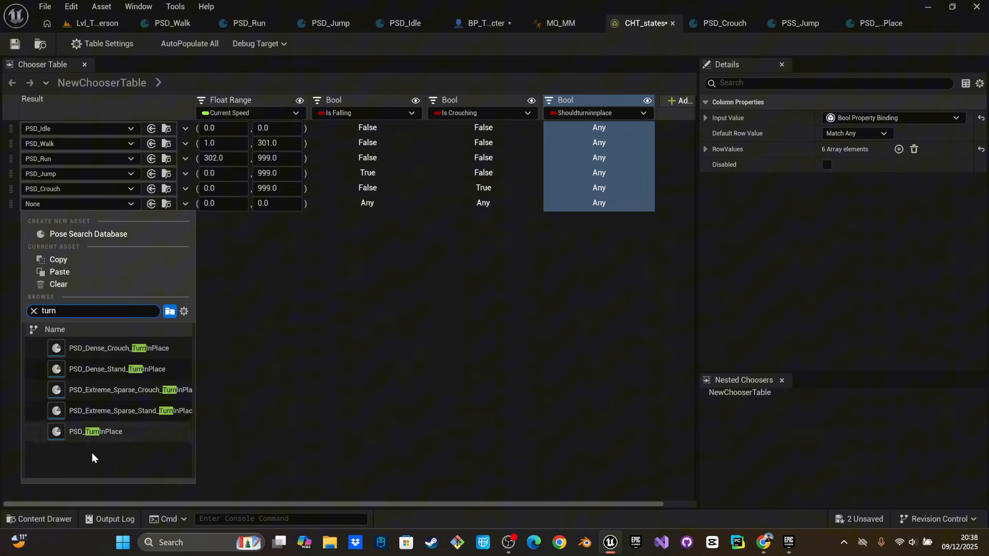
click(408, 430)
key(ctrl+space)
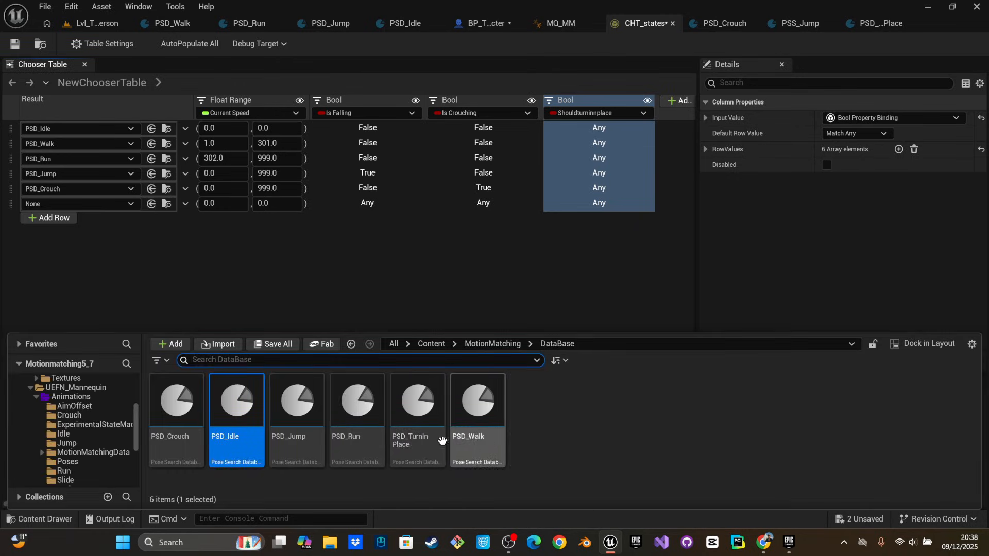
click(422, 447)
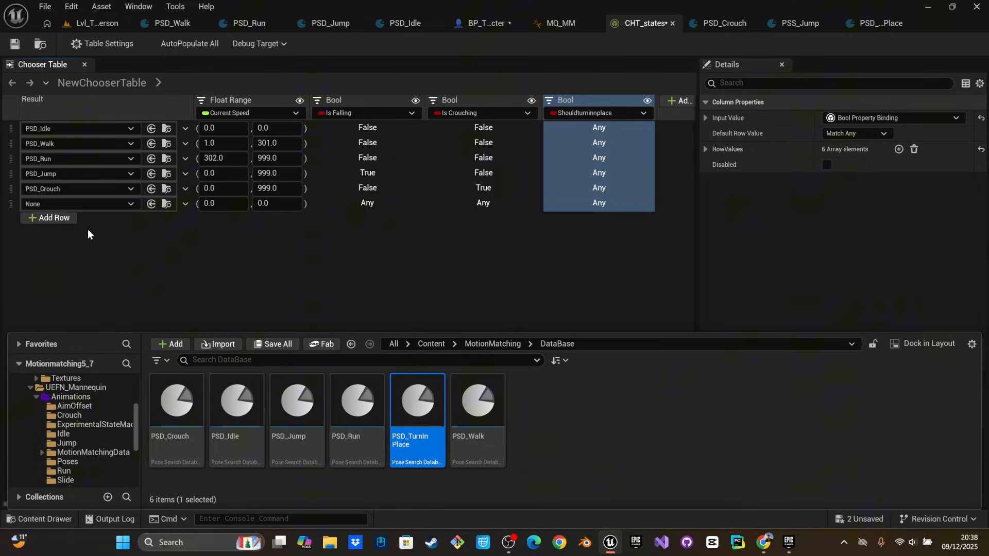
click(151, 204)
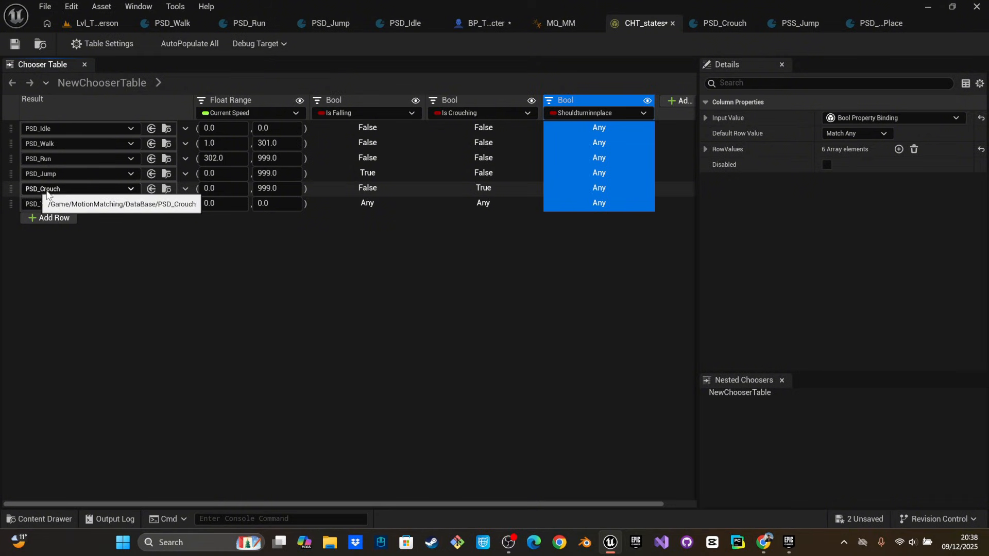
Set Is Falling and Is Crouching to False in the PSD_TurnInPlace row, with Shouldturninnplace True there and False in the PSD_Idle row
click(483, 187)
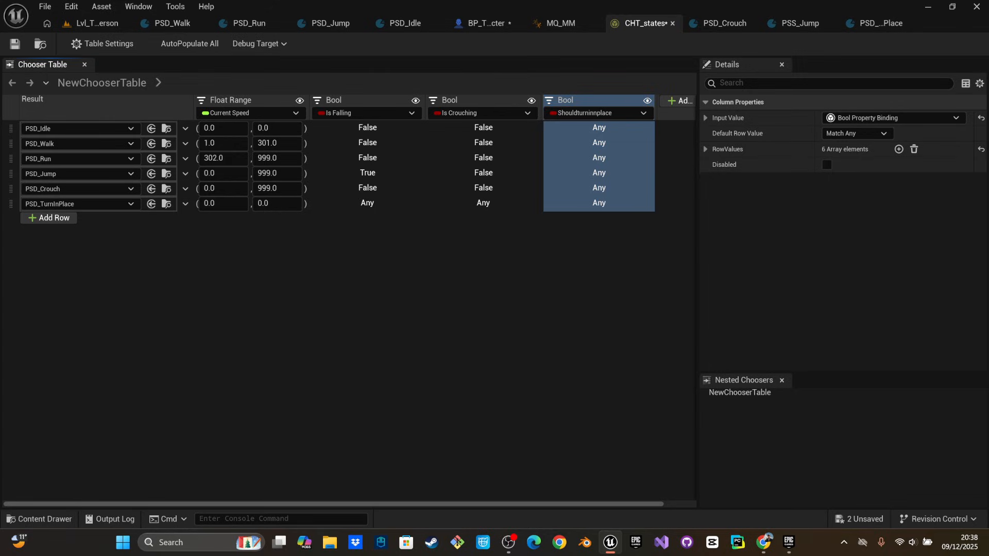
click(483, 203)
click(366, 203)
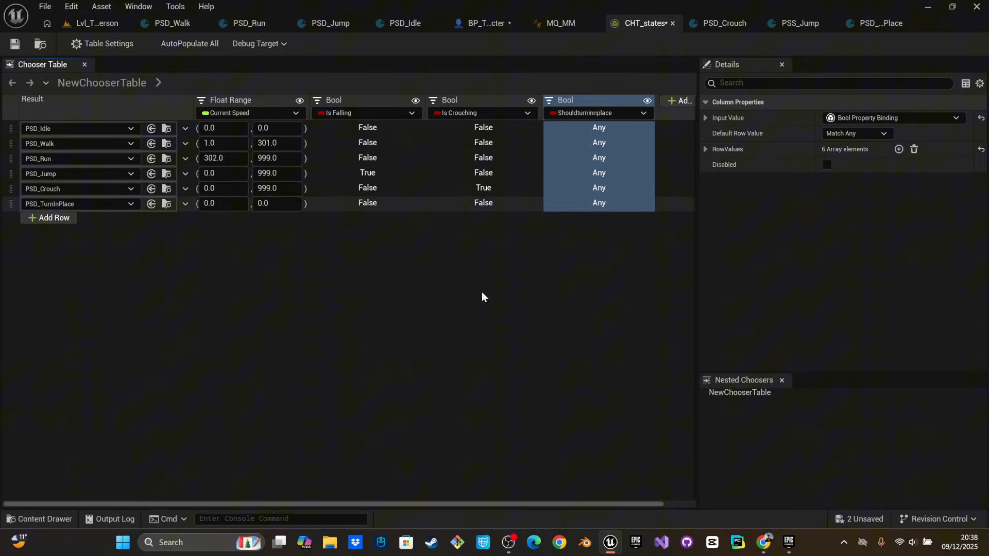
click(600, 130)
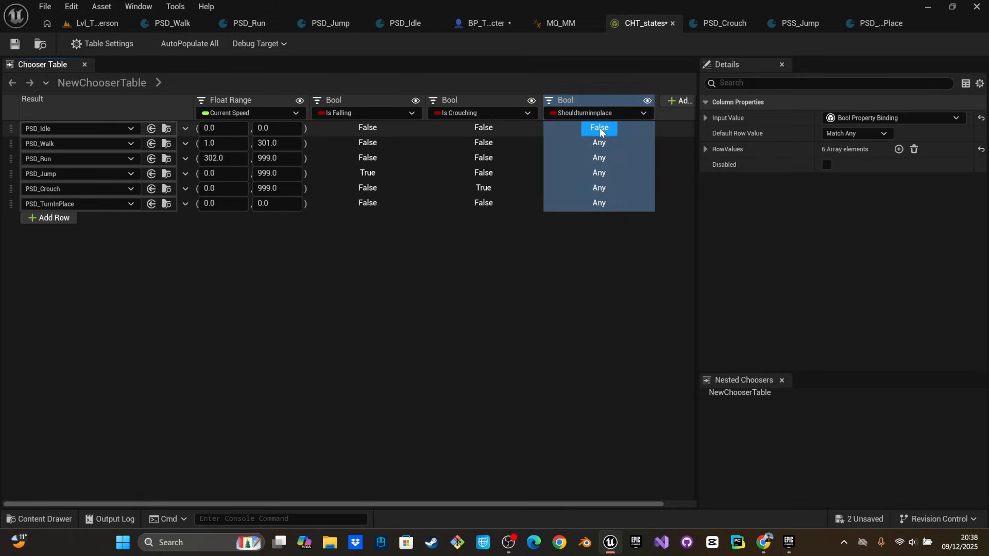
click(600, 204)
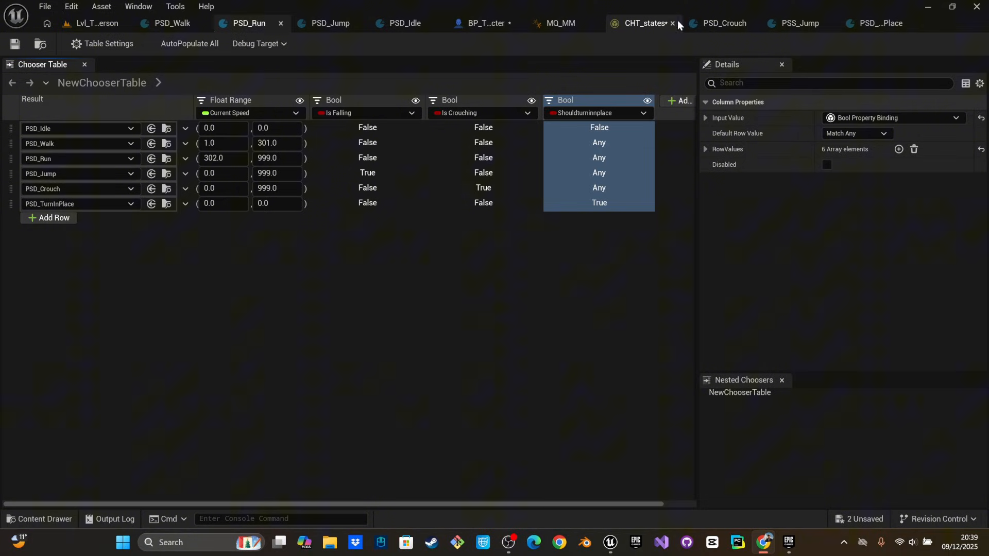
Open the PSS_Default pose search schema from the MotionMatching folder
click(521, 303)
key(ctrl+space)
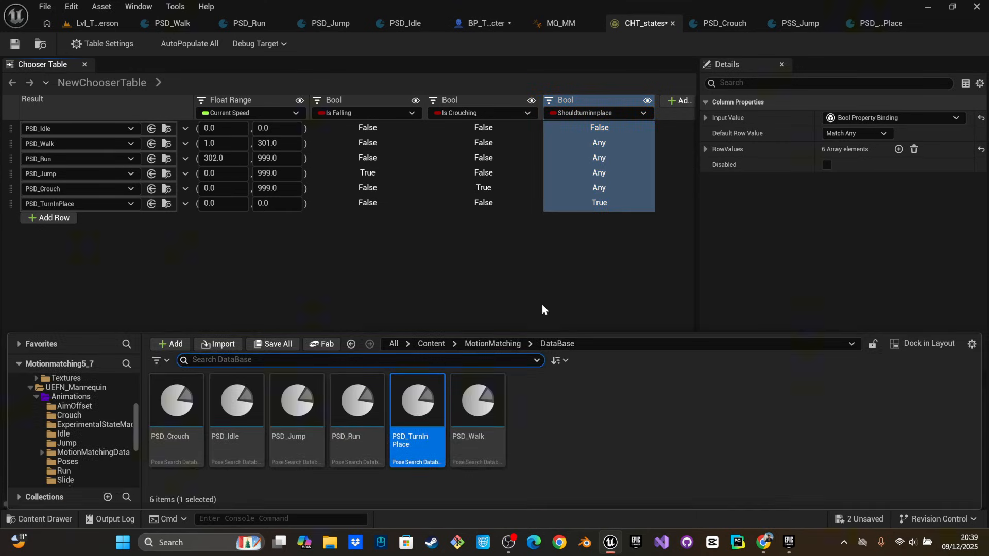
click(490, 343)
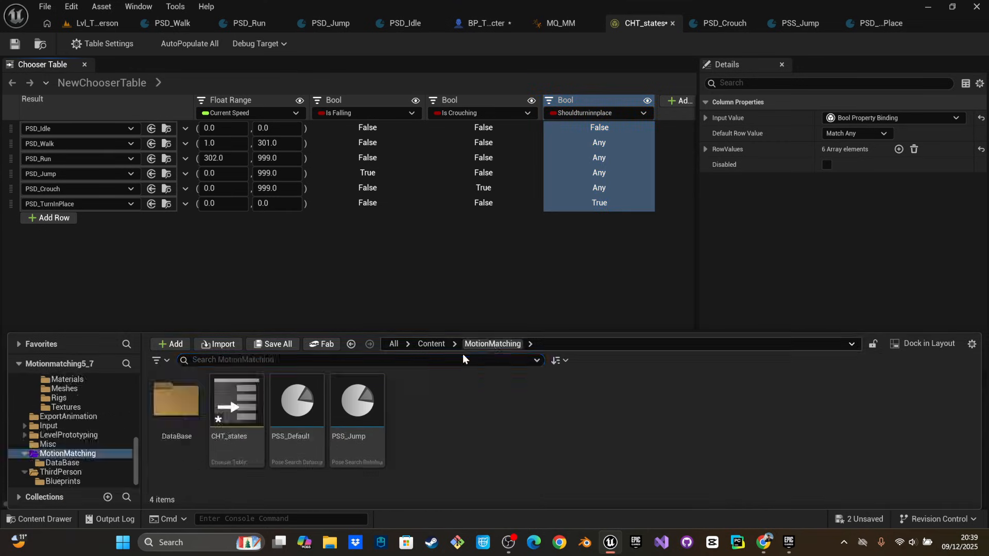
click(303, 402)
double_click(303, 401)
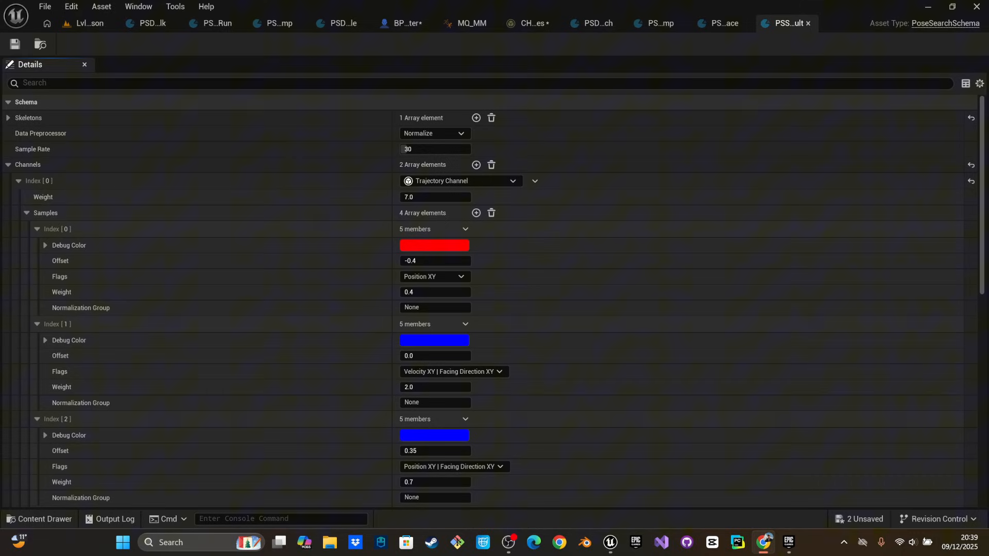
Add a third sampled bone to the schema's Pose Channel, referencing pelvis with the flags Velocity and Position
scroll(202, 343, down, 10)
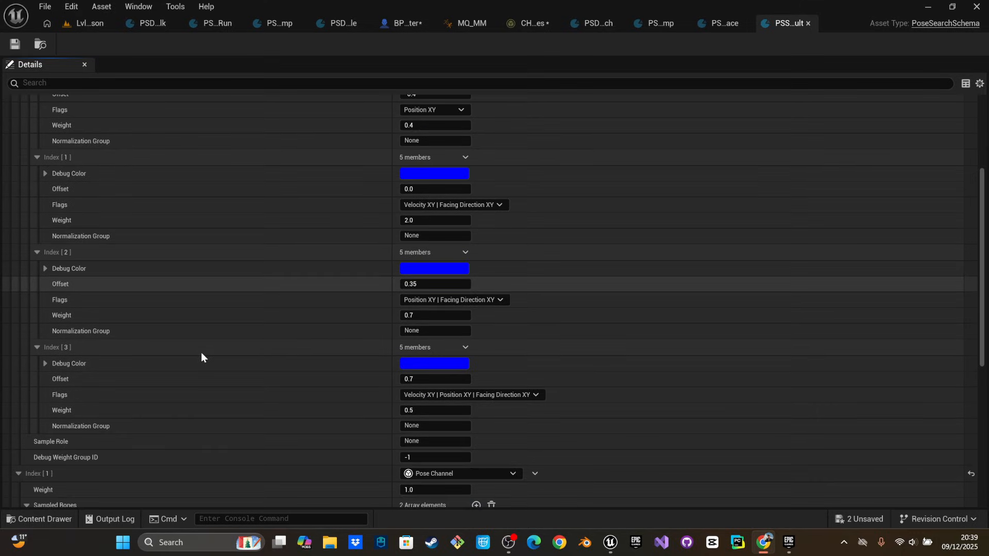
scroll(62, 372, down, 1)
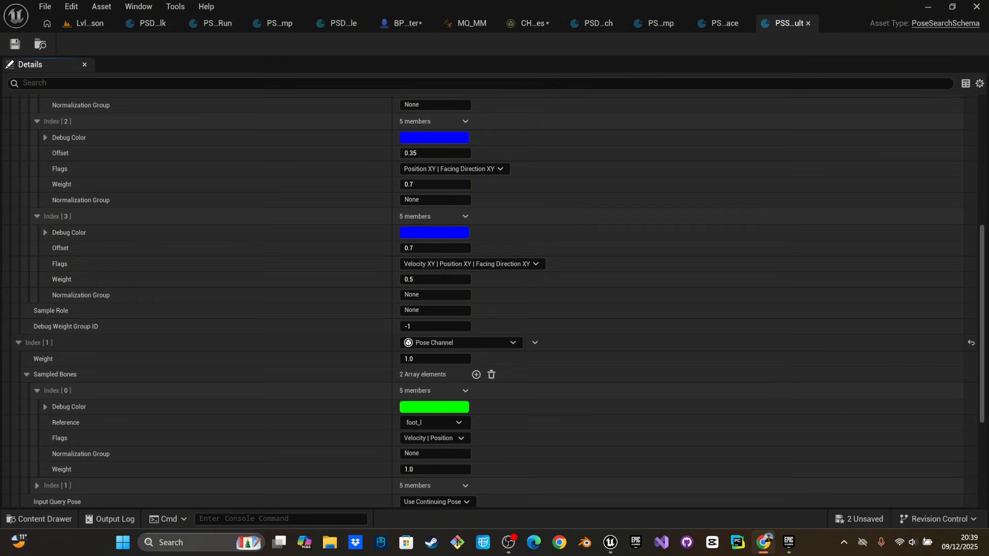
click(475, 375)
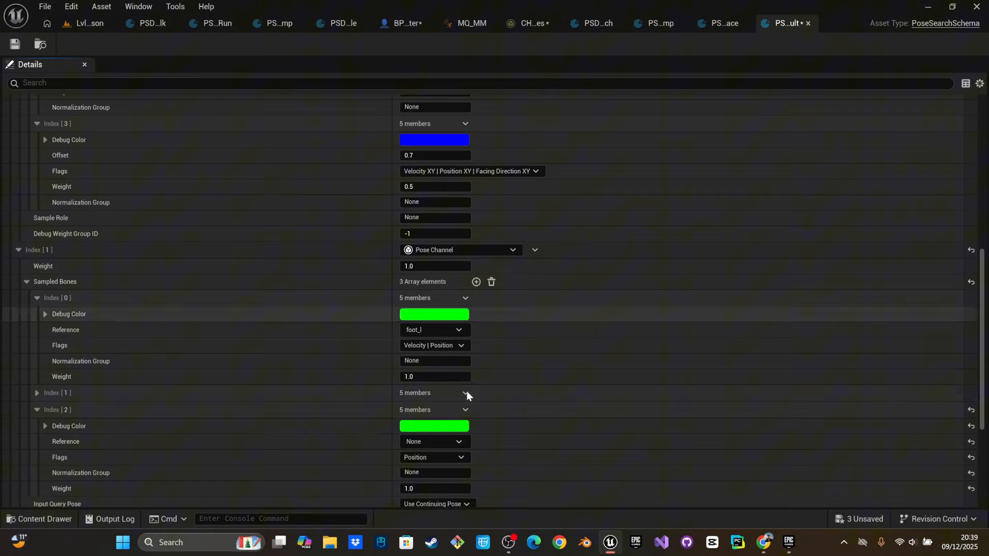
scroll(99, 374, down, 3)
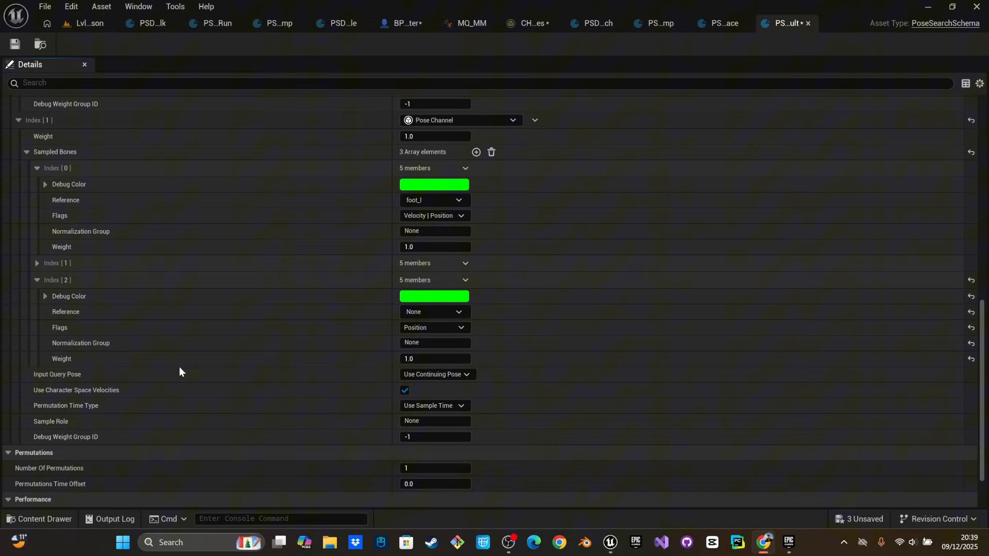
scroll(180, 367, down, 1)
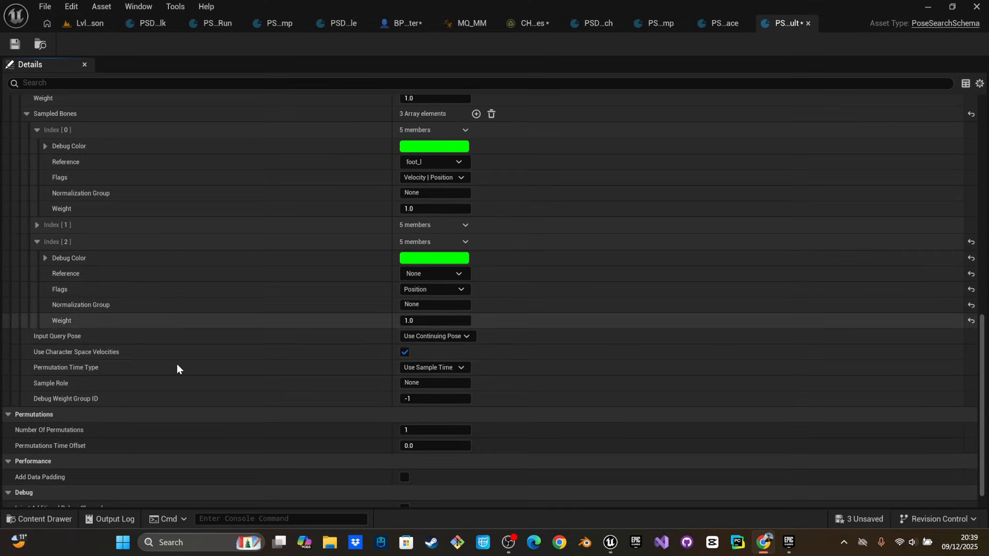
click(36, 225)
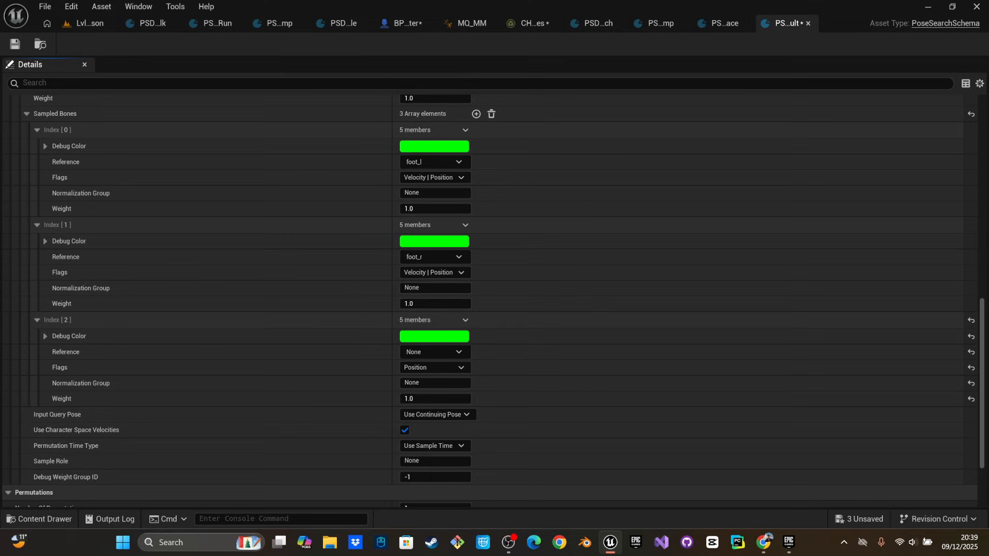
click(451, 351)
click(443, 87)
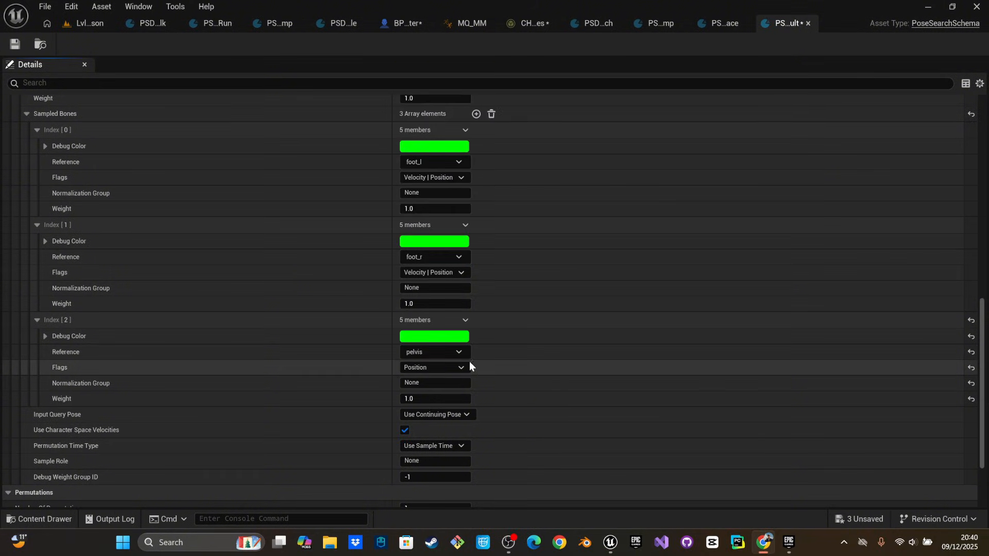
click(457, 369)
click(438, 387)
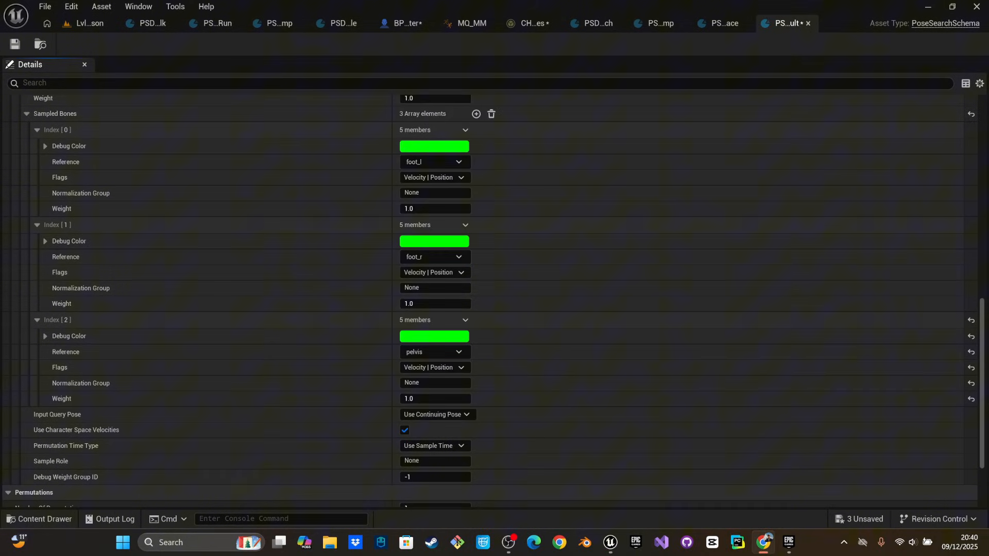
Add a third channel to the PSS_Default schema and set its type to Heading Channel
scroll(471, 333, up, 10)
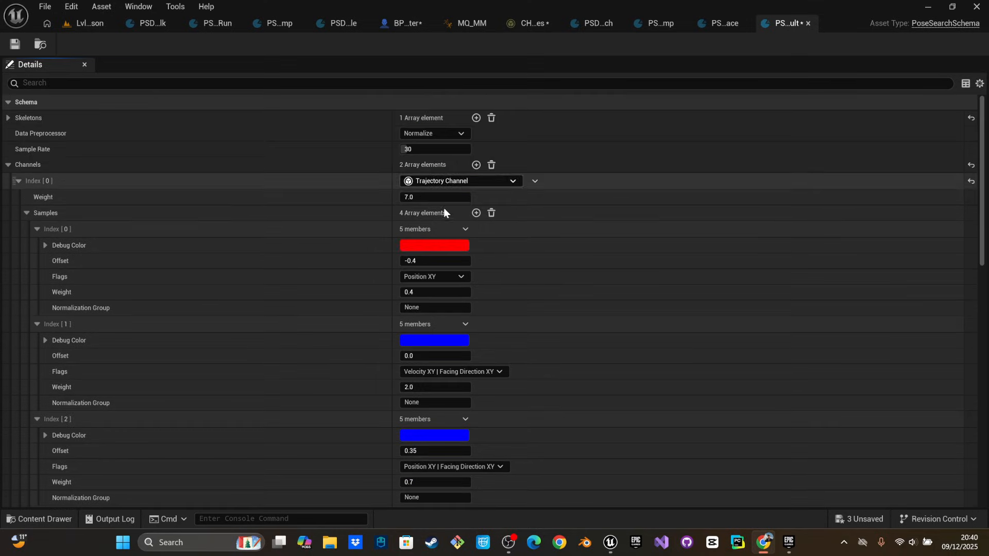
click(476, 165)
scroll(473, 181, down, 10)
click(457, 373)
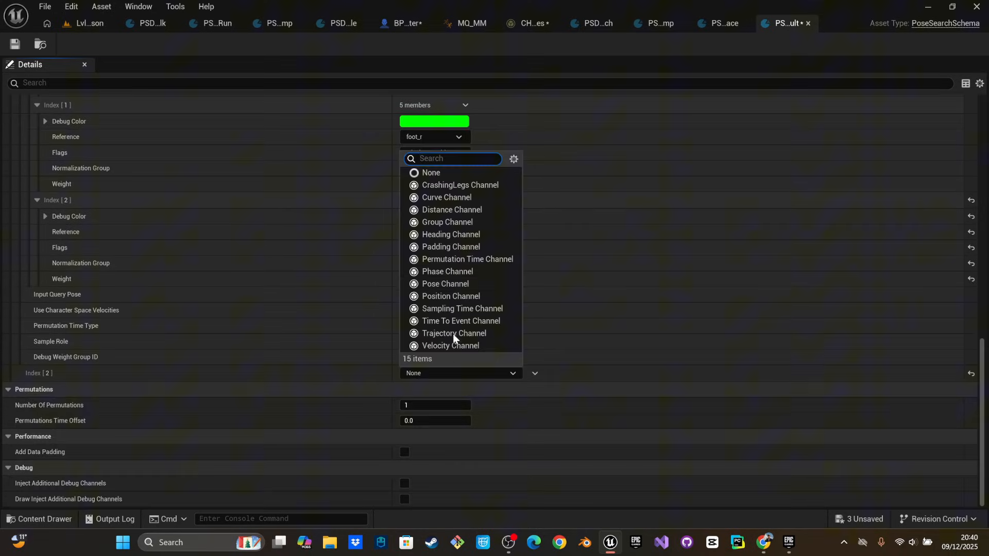
click(451, 235)
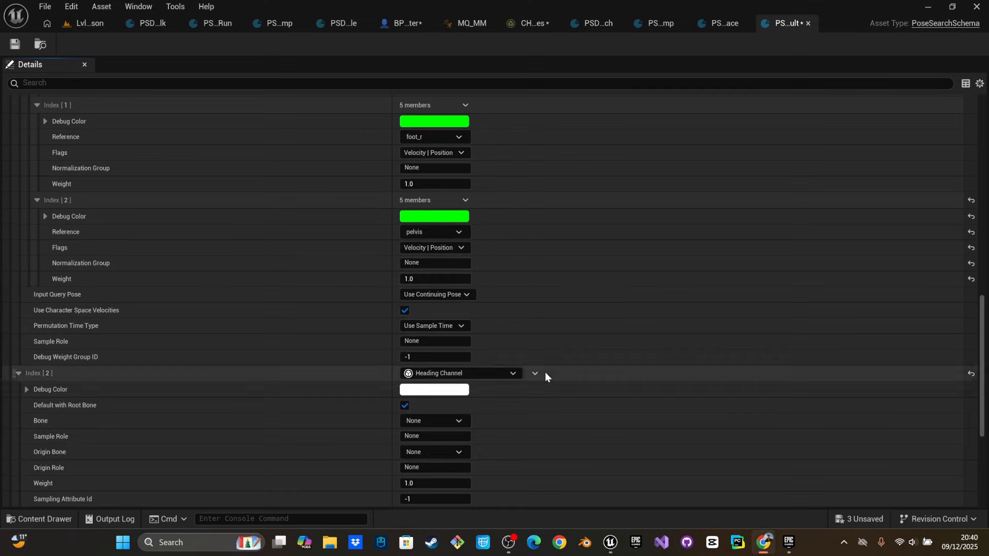
Set the Heading Channel's Bone to pelvis and its Heading Axis to Y in the PSS_Default schema
scroll(515, 381, down, 2)
click(451, 384)
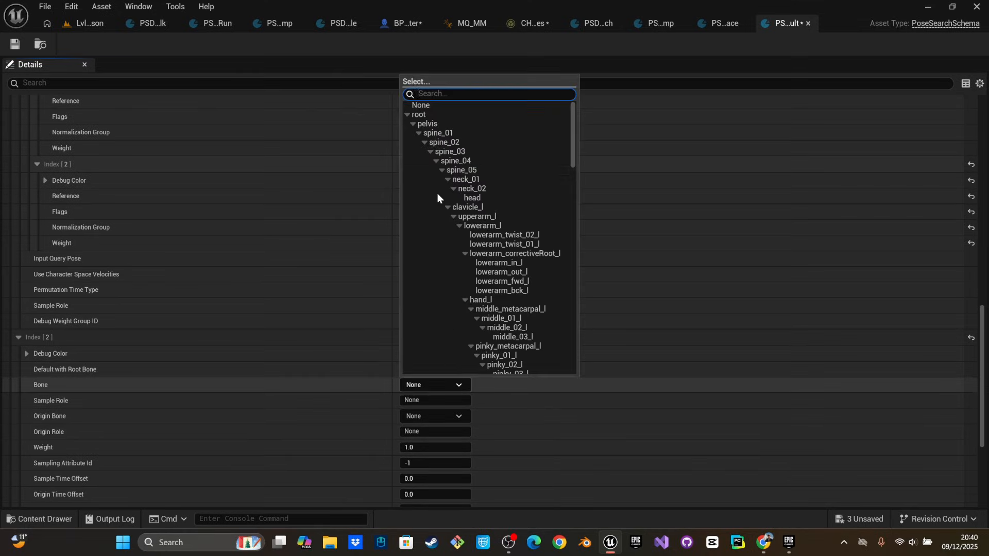
click(428, 127)
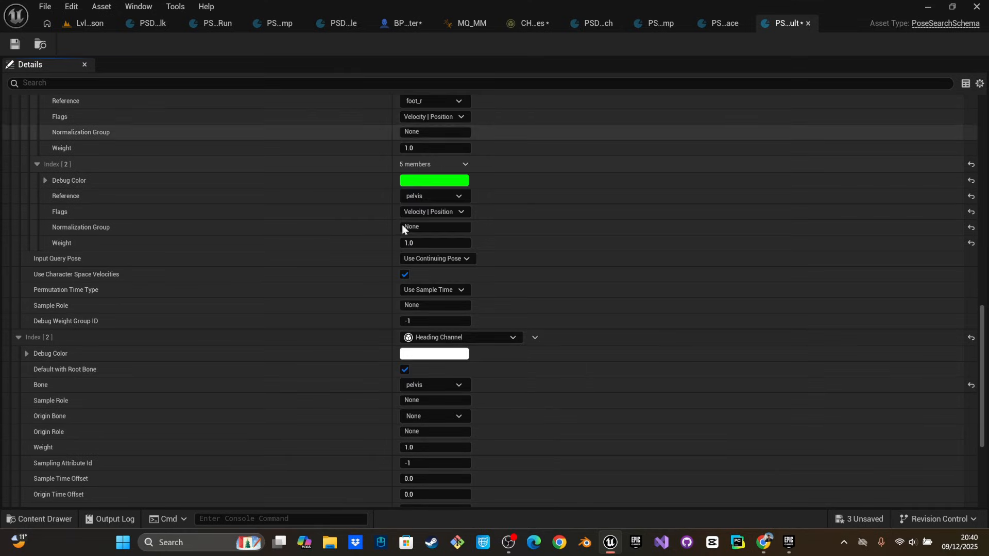
scroll(428, 469, down, 2)
click(427, 472)
click(422, 492)
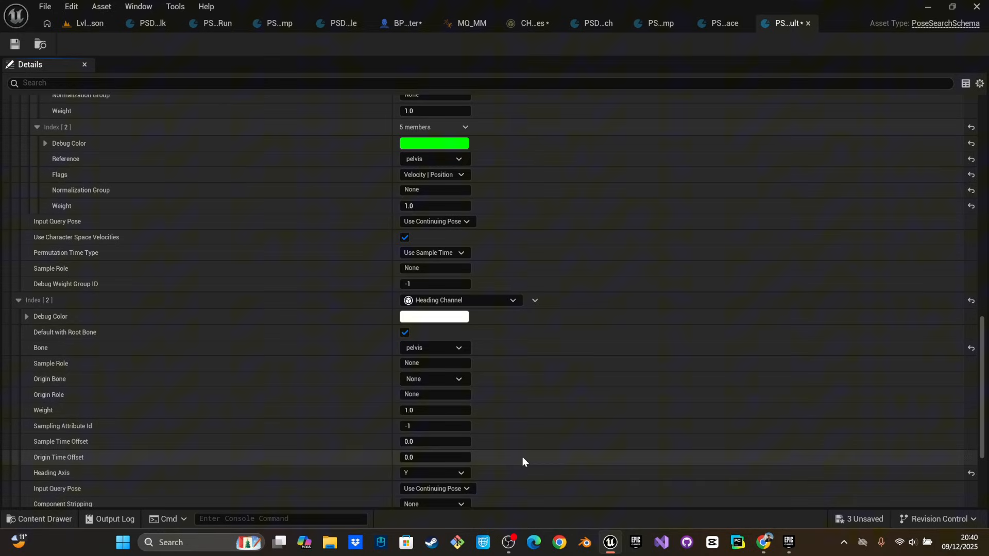
Set the Heading Channel's Component Stripping to Strip Z and save the PSS_Default schema
scroll(458, 476, down, 2)
click(454, 466)
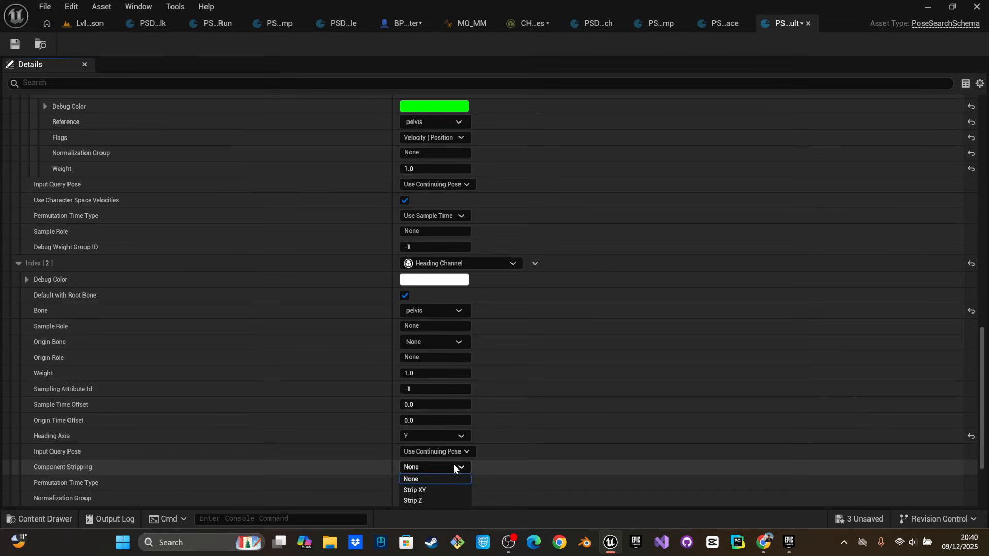
click(444, 499)
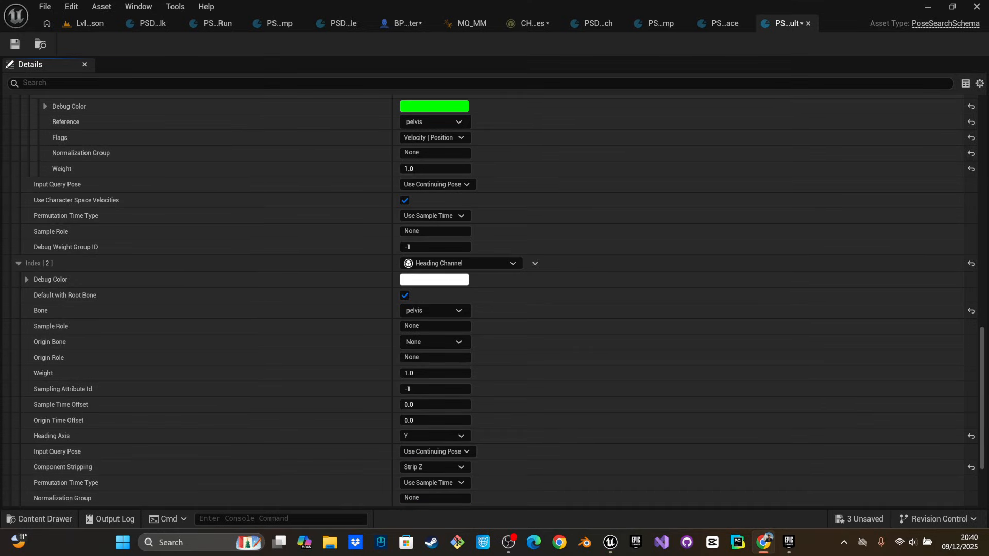
click(15, 44)
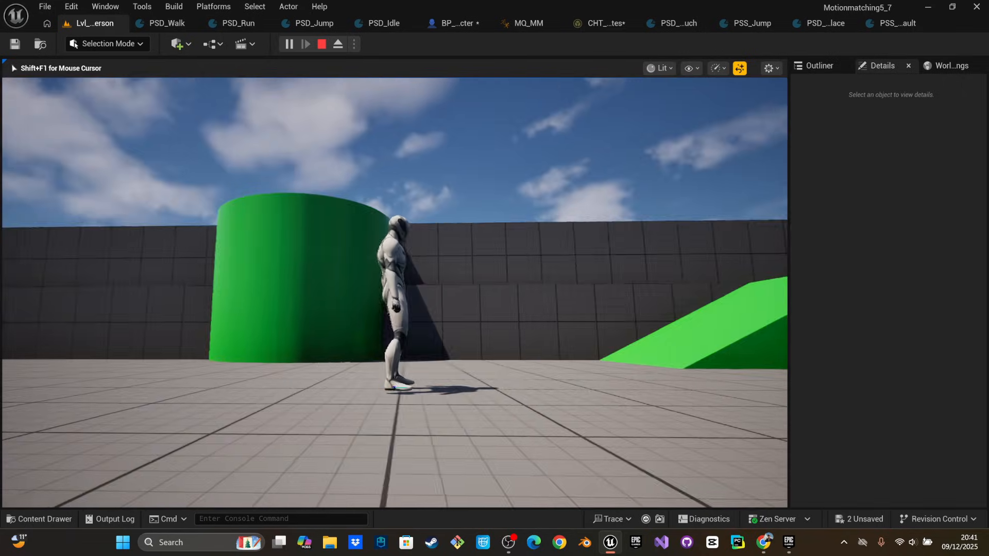
Play-test the character's movement and turning in place in the third-person level, and end the session
key(w)
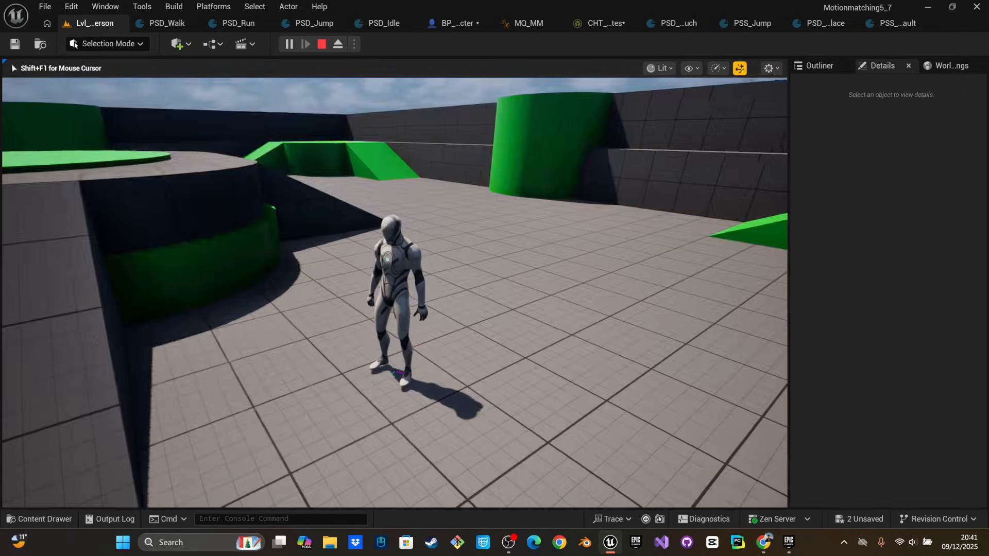
key(w)
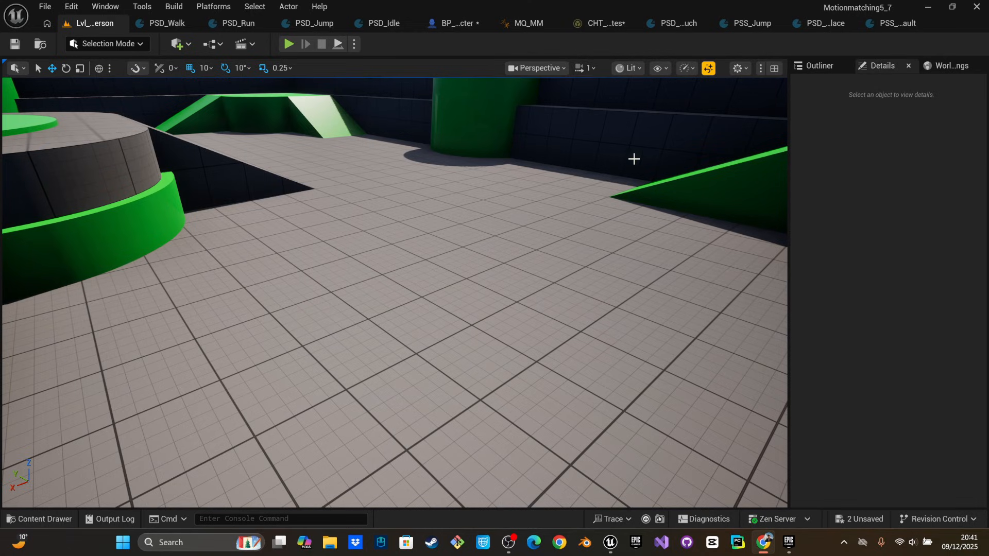
right_drag(625, 135, 577, 147)
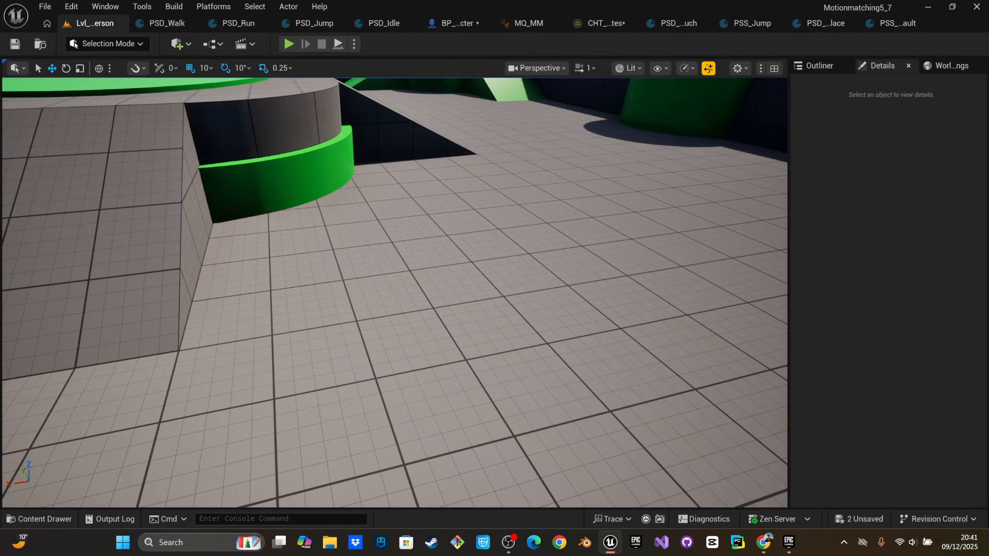
Duplicate the Left Ctrl flip-flop and Max Walk Speed nodes below the originals in the BP_ThirdPersonCharacter Event Graph
click(454, 27)
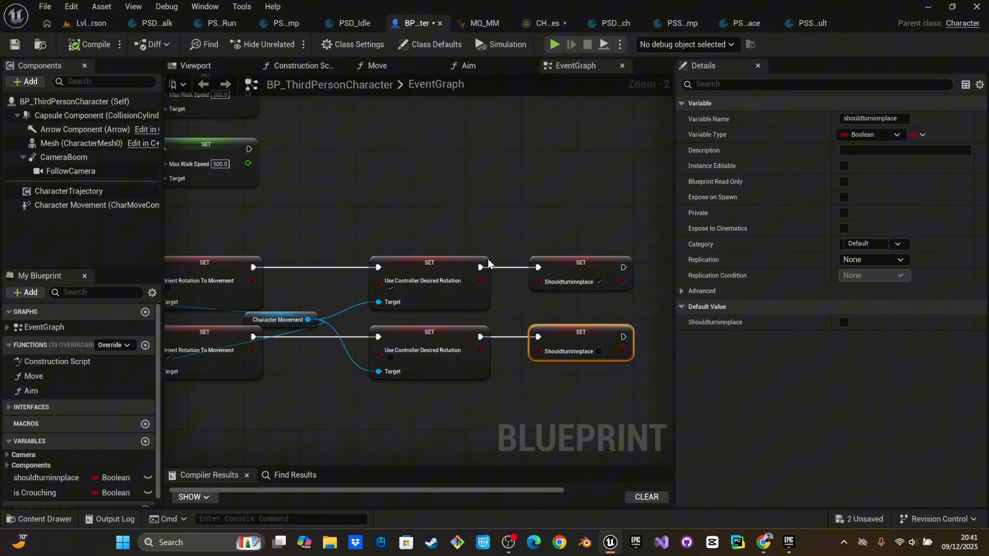
scroll(507, 379, down, 6)
drag(552, 387, 280, 317)
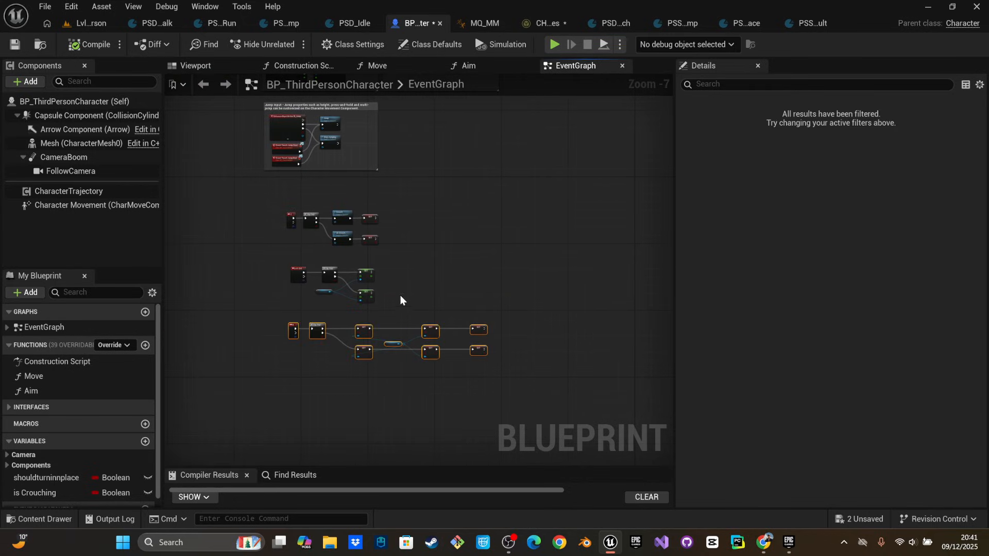
scroll(342, 289, up, 6)
right_drag(342, 289, 424, 322)
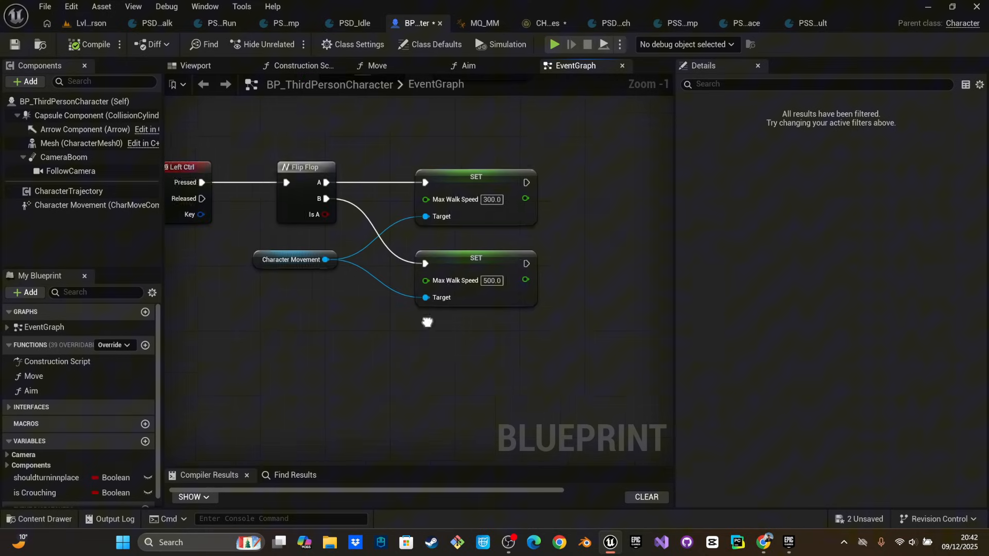
right_drag(205, 142, 261, 162)
drag(261, 161, 585, 327)
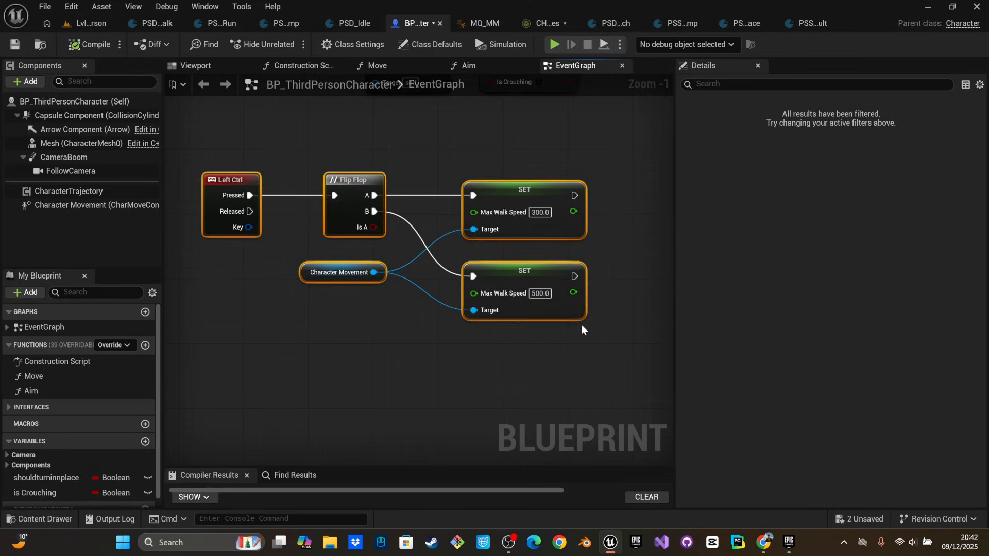
right_drag(500, 380, 524, 337)
click(342, 376)
key(ctrl+v)
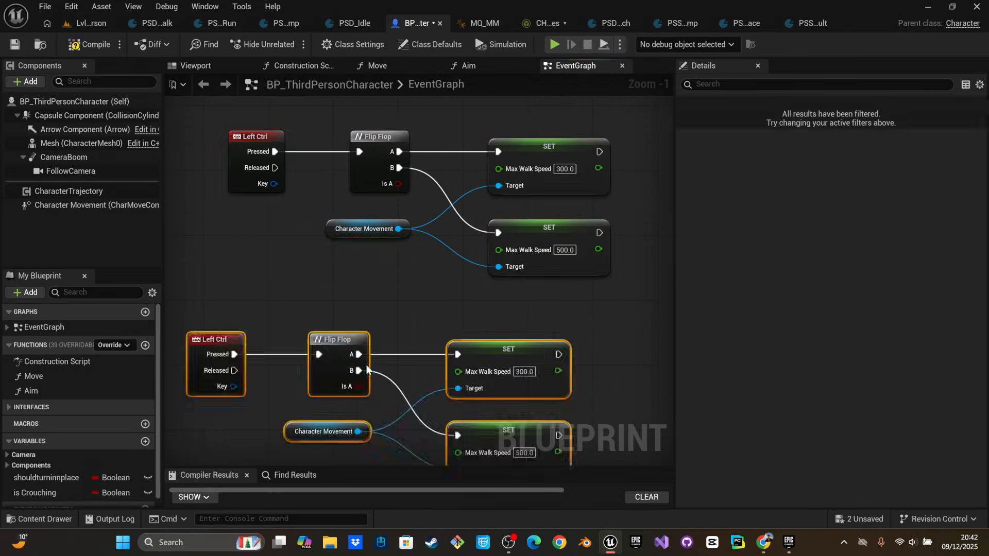
right_drag(273, 316, 297, 278)
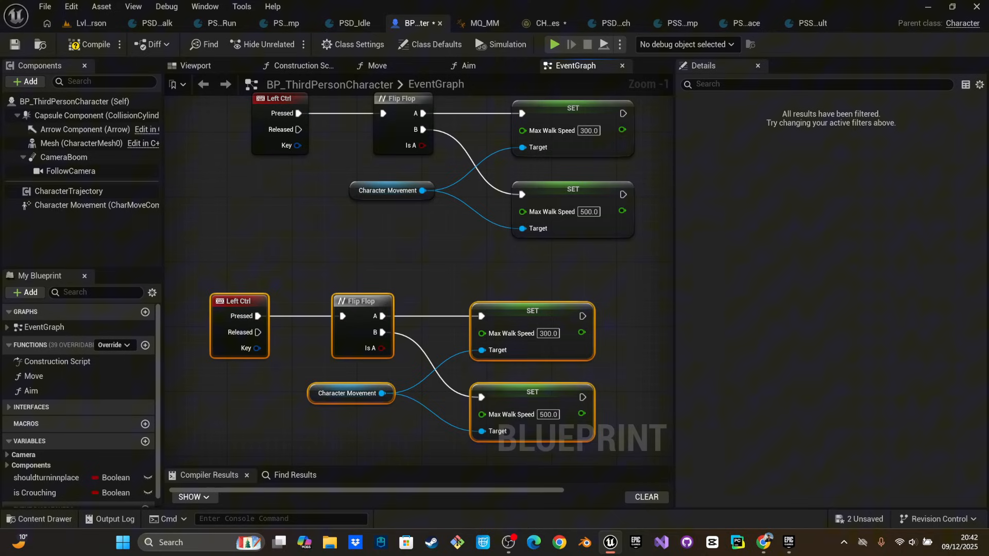
click(788, 542)
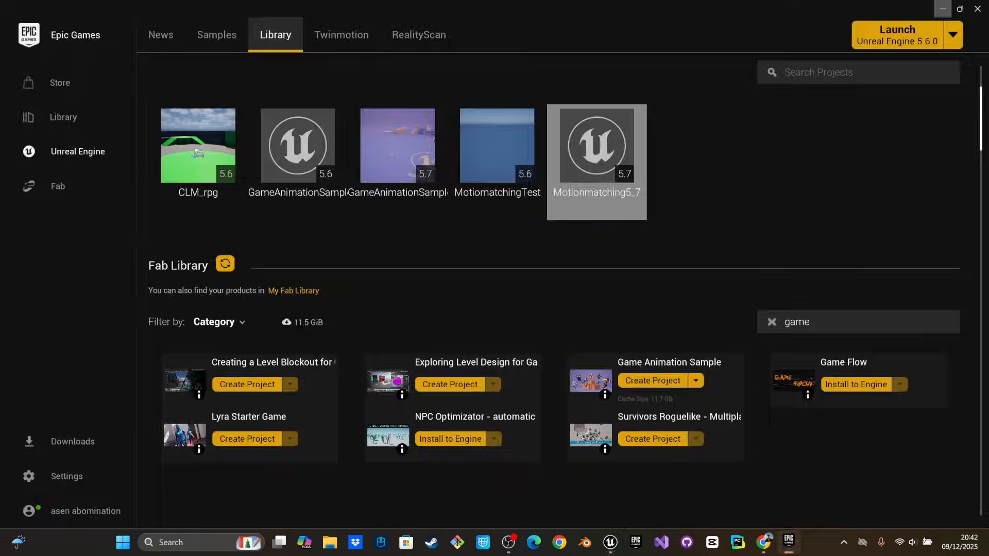
click(943, 7)
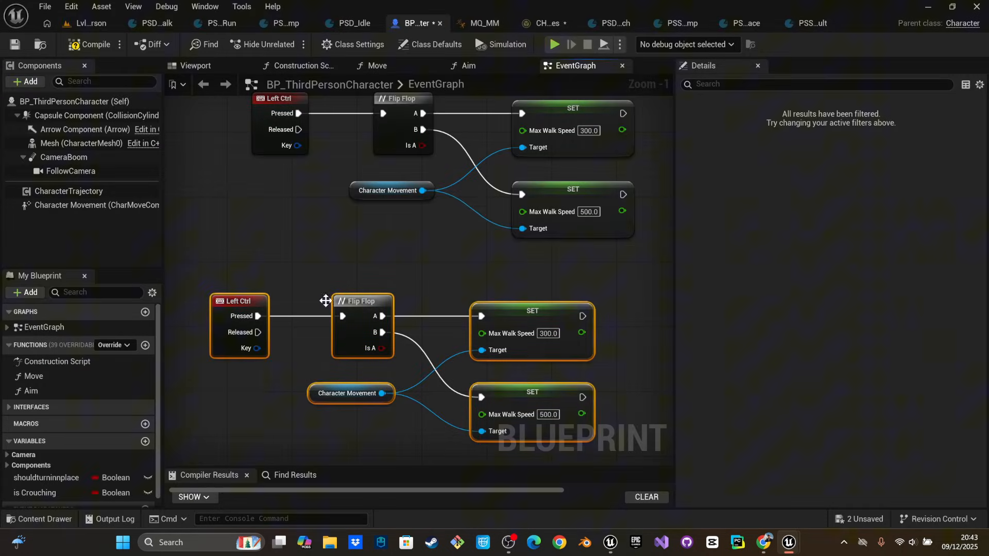
Change the input key of the duplicated Left Ctrl event to Left Shift
click(219, 307)
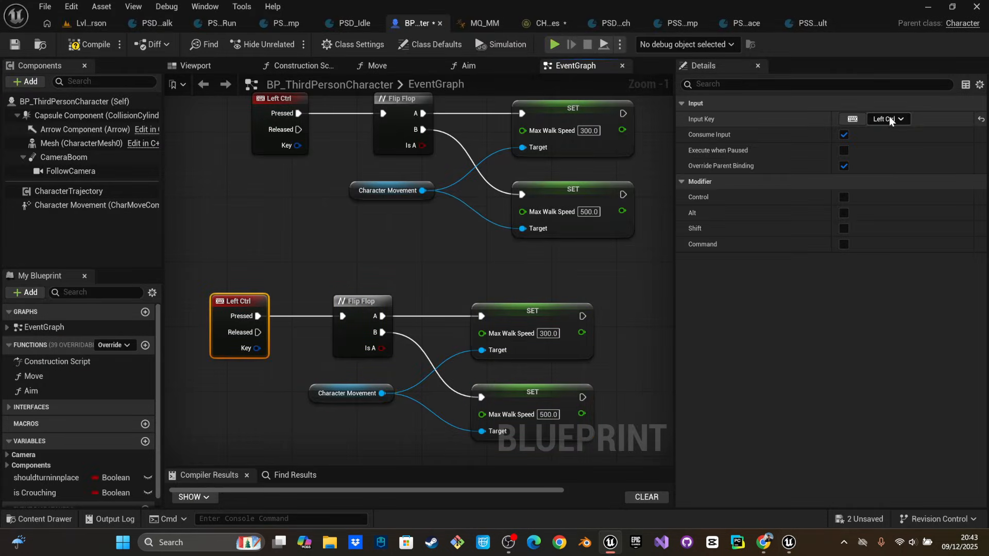
click(887, 119)
text(left)
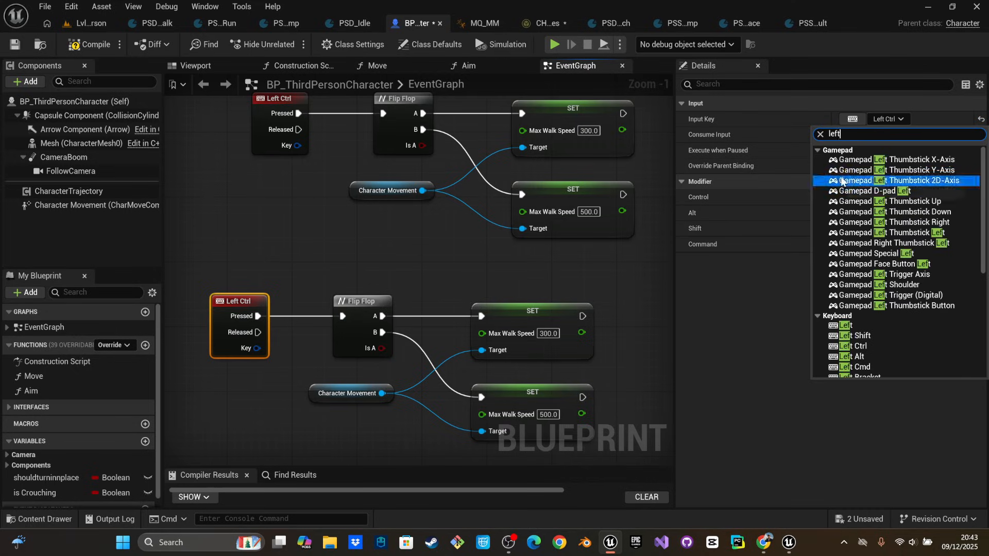
click(860, 335)
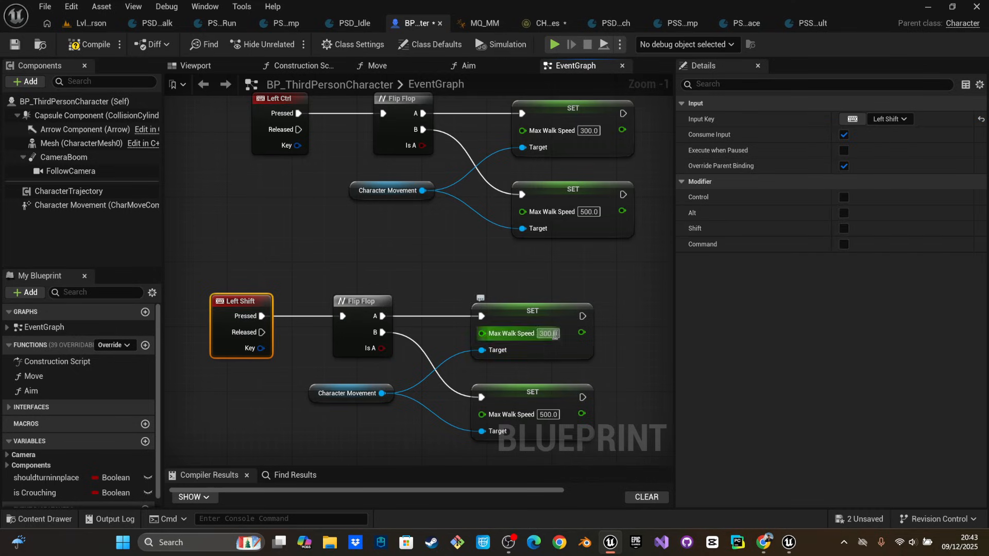
Set Max Walk Speed on the Left Shift group's flip-flop A branch to 999, and compile and save the Blueprint
click(551, 334)
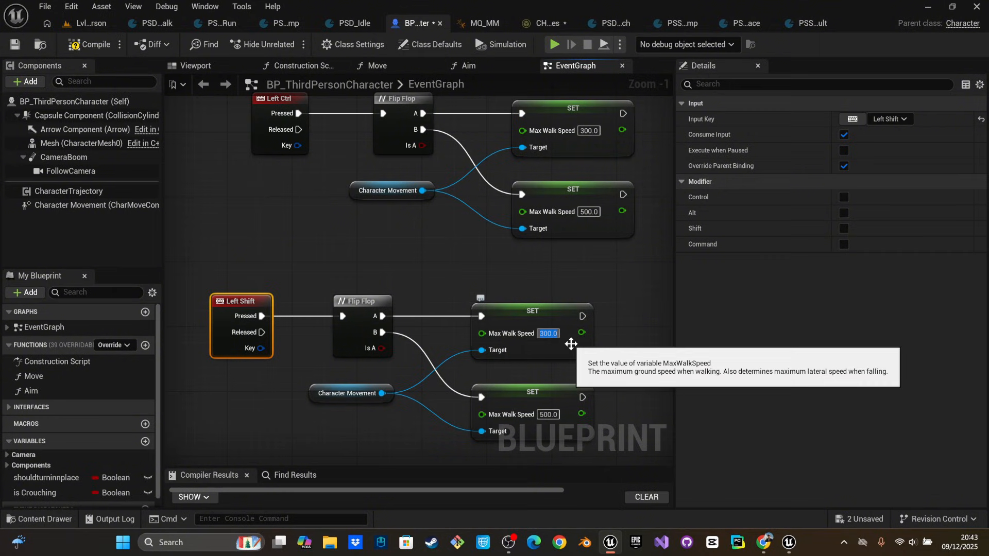
text(999)
key(Return)
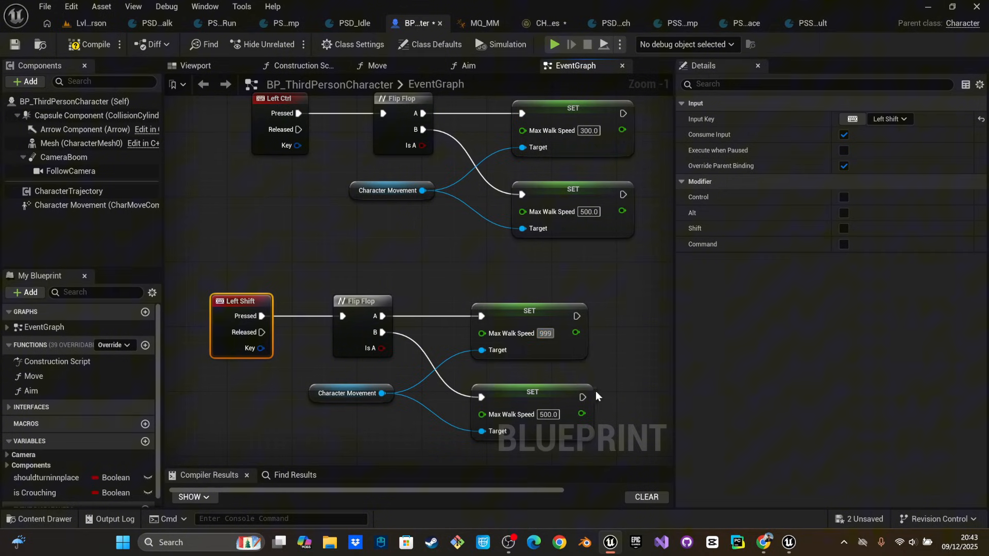
click(93, 45)
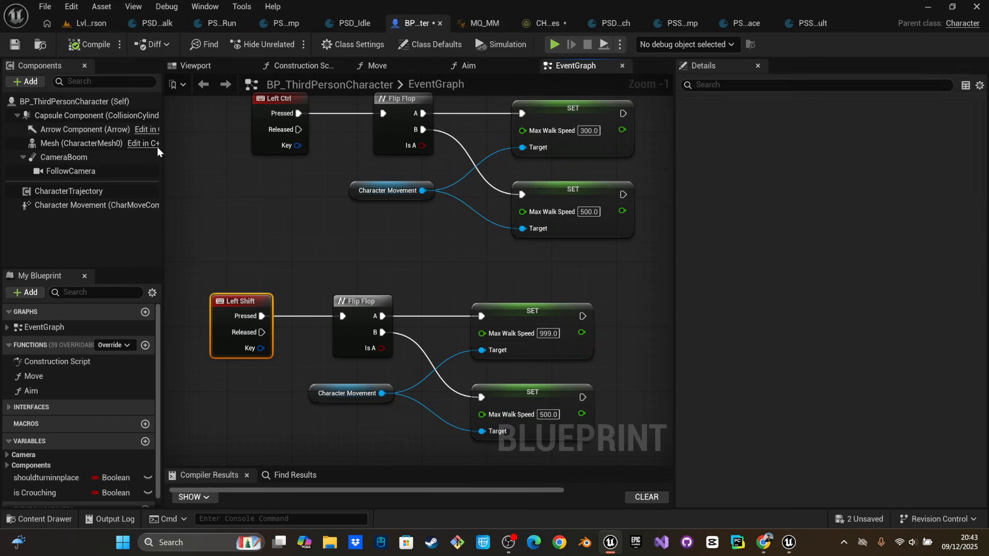
click(15, 44)
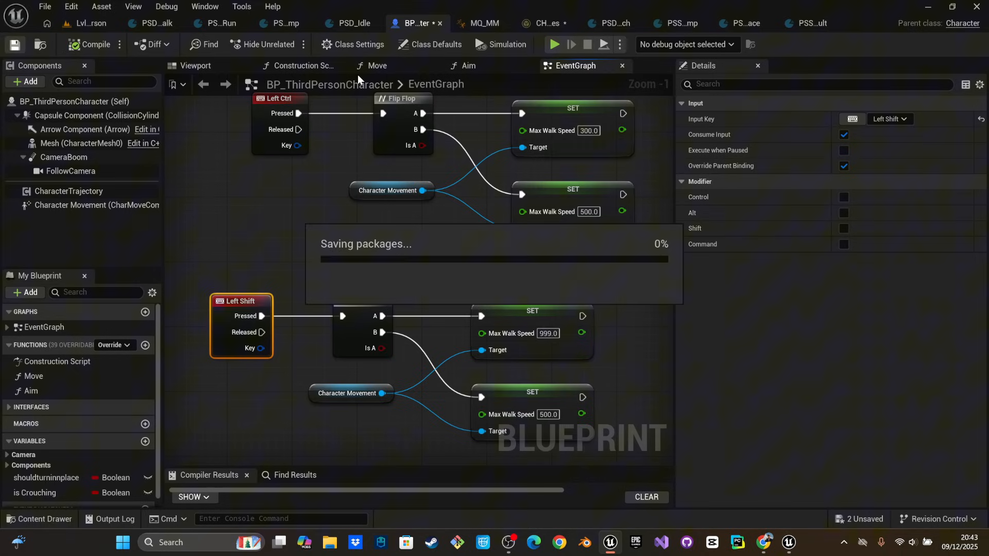
Play-test the Left Shift sprint by running the character around the third-person level, and end the session
click(83, 29)
click(289, 45)
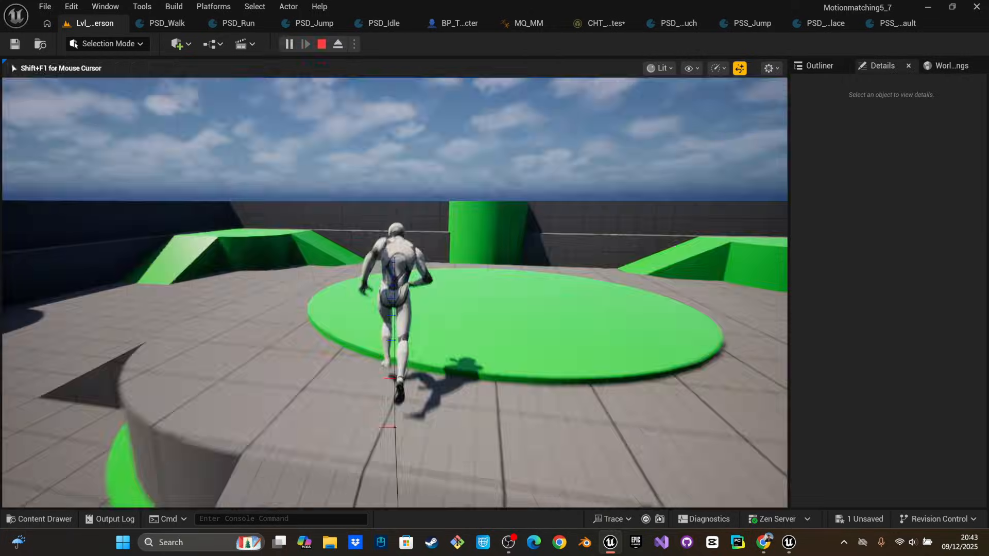
key(w)
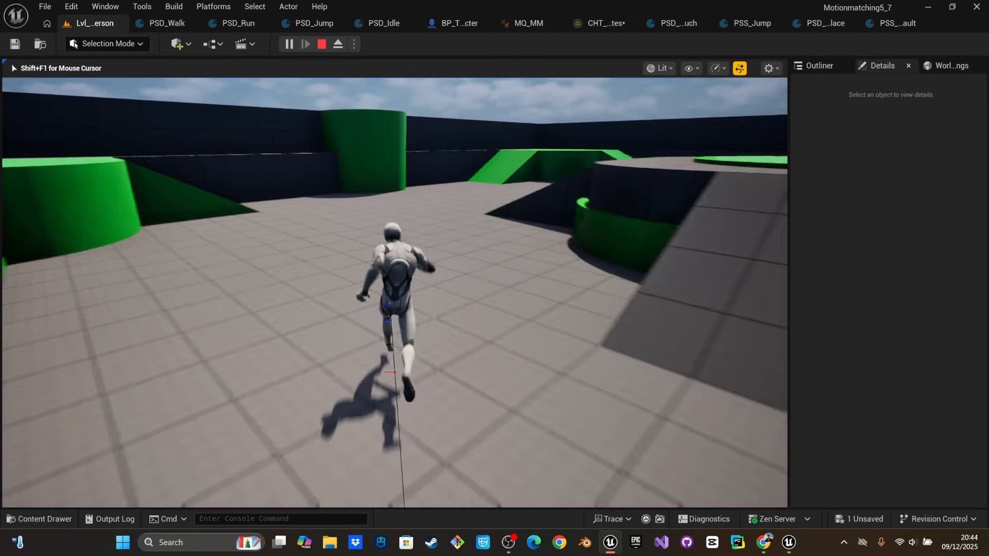
key(Escape)
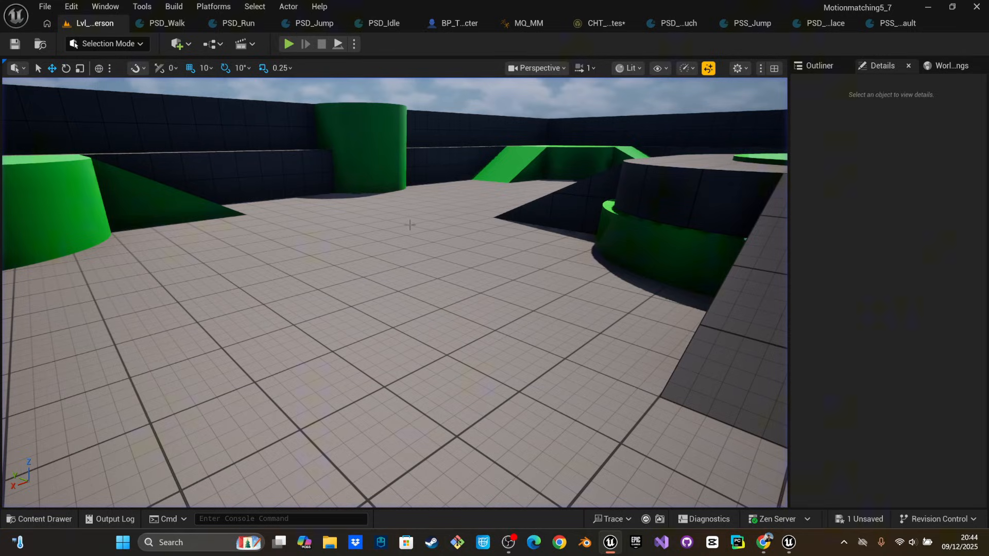
Open the PSD_Run database from the DataBase folder inside MotionMatching
key(ctrl+space)
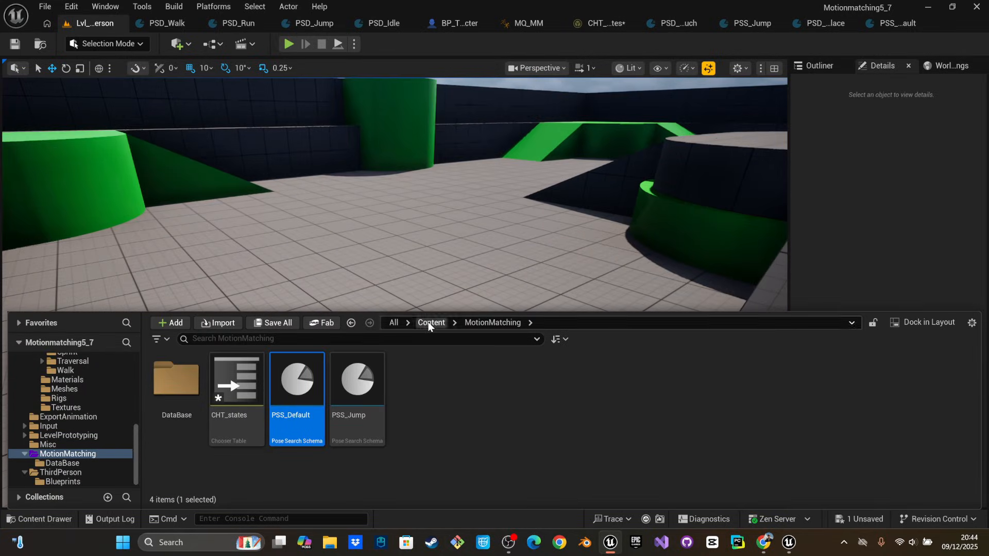
click(428, 323)
click(487, 387)
double_click(486, 388)
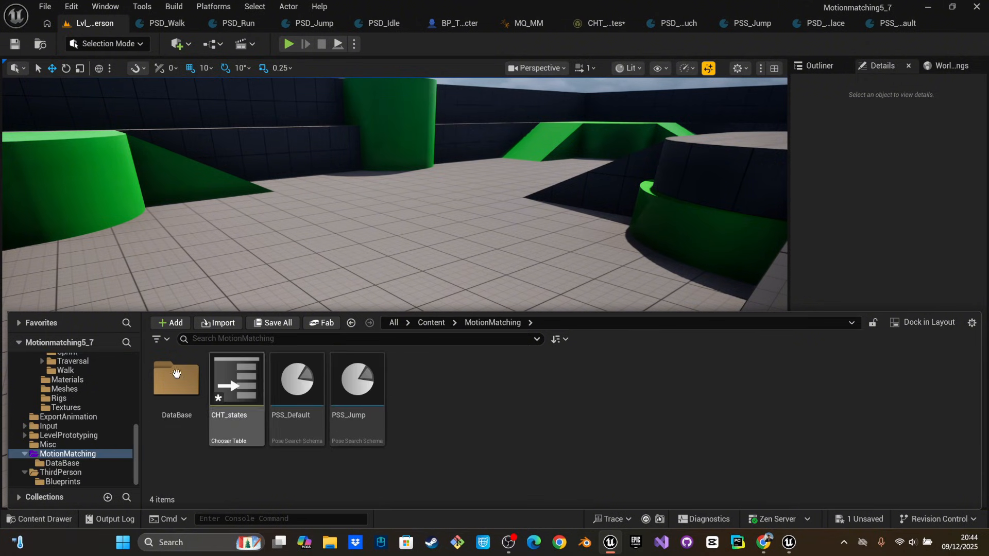
double_click(177, 379)
click(478, 381)
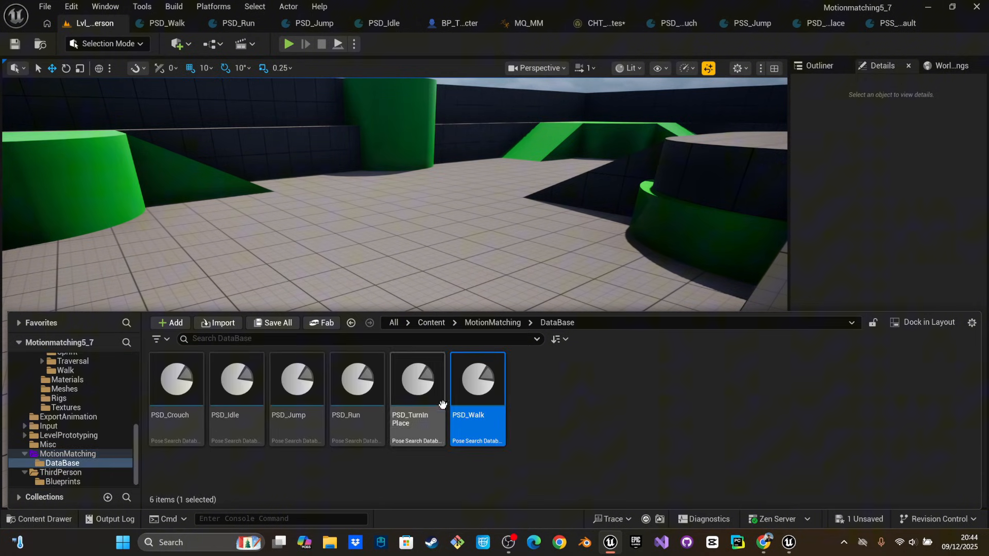
double_click(350, 407)
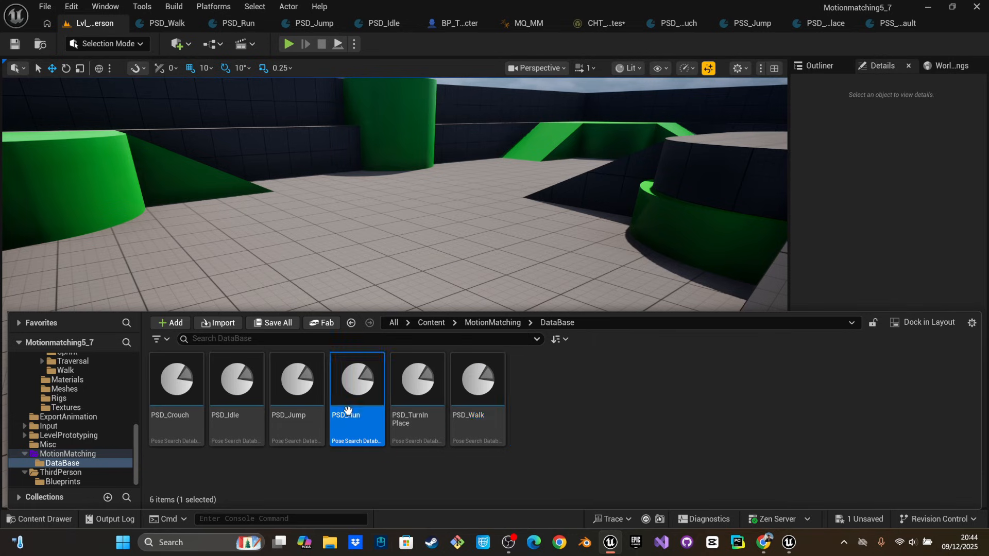
key(ctrl+space)
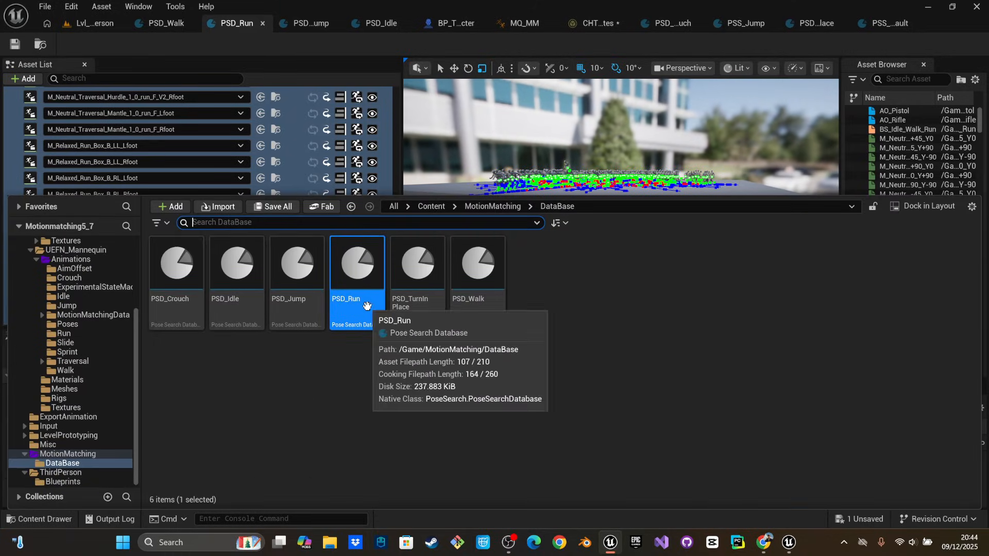
click(346, 362)
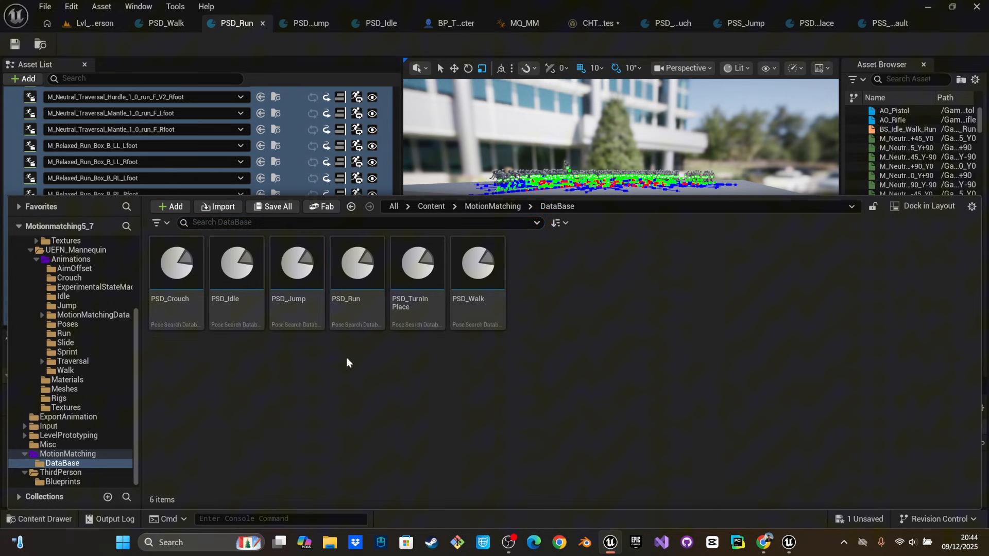
click(490, 288)
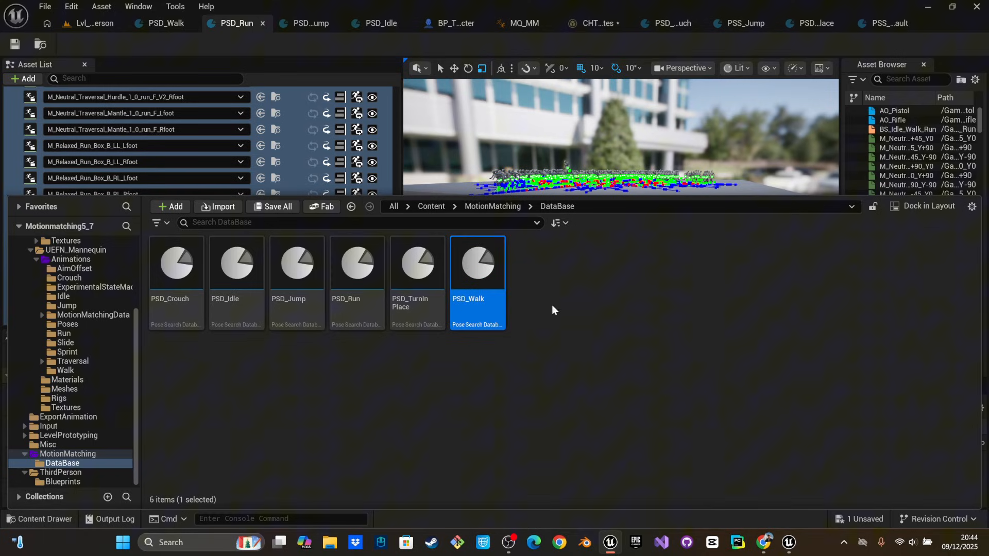
key(ctrl+c)
key(ctrl+v)
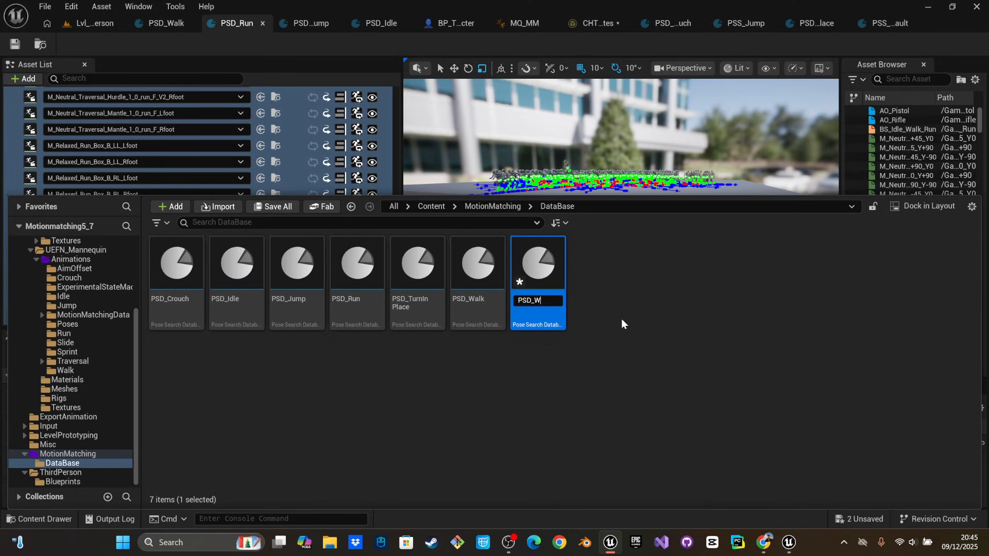
key(Return)
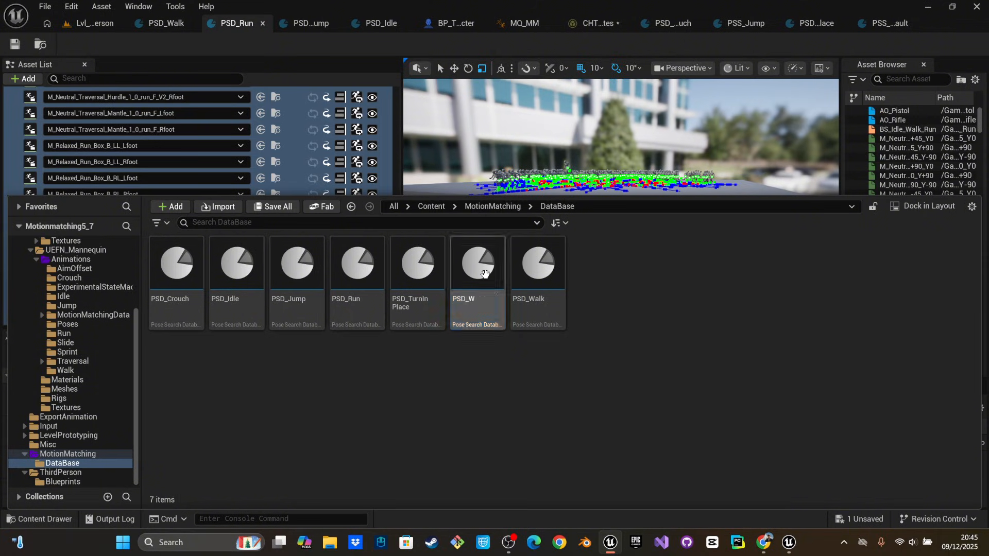
key(Delete)
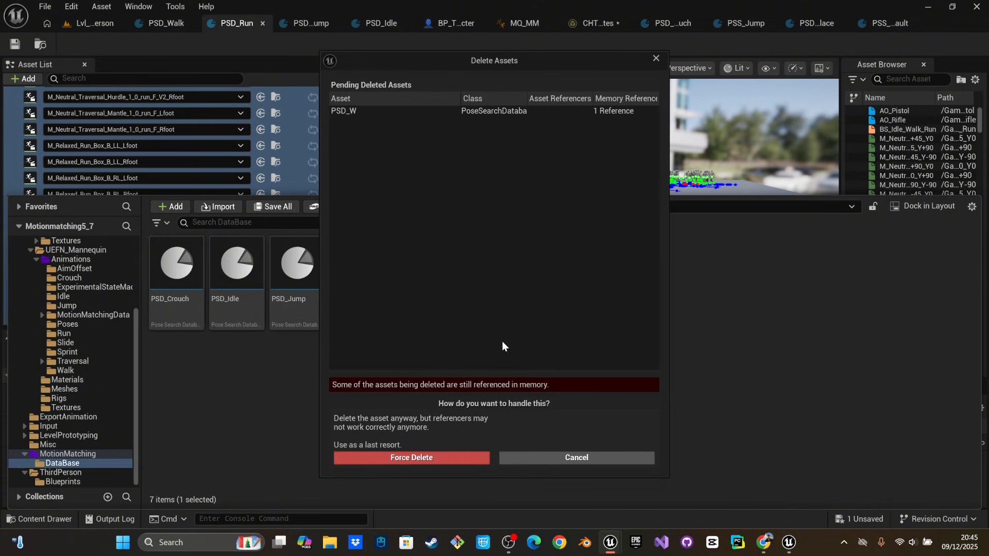
click(437, 459)
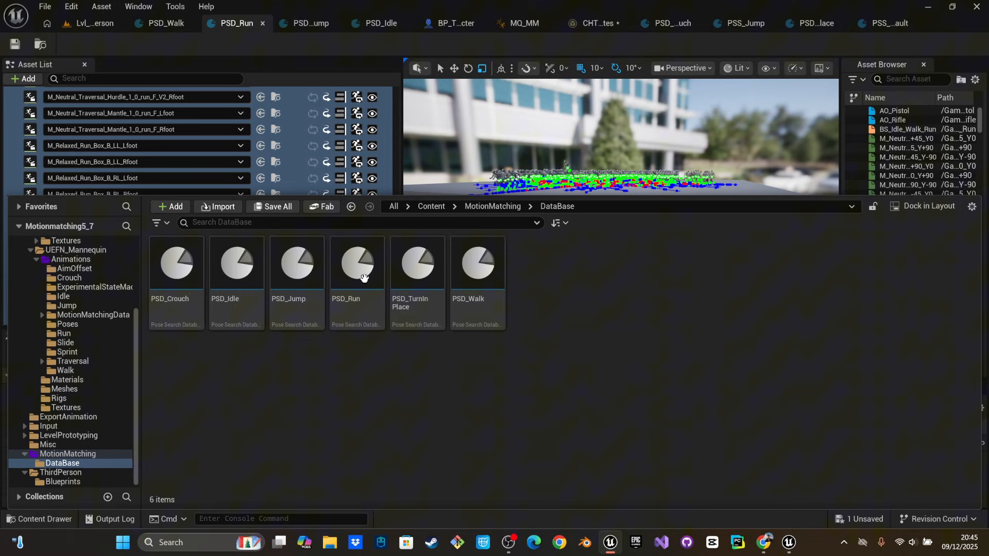
click(363, 278)
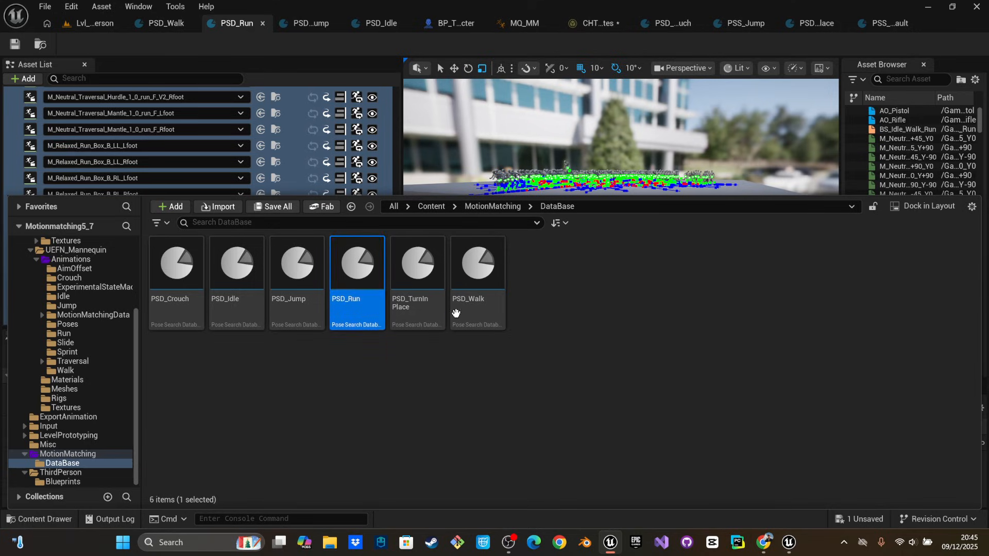
click(706, 413)
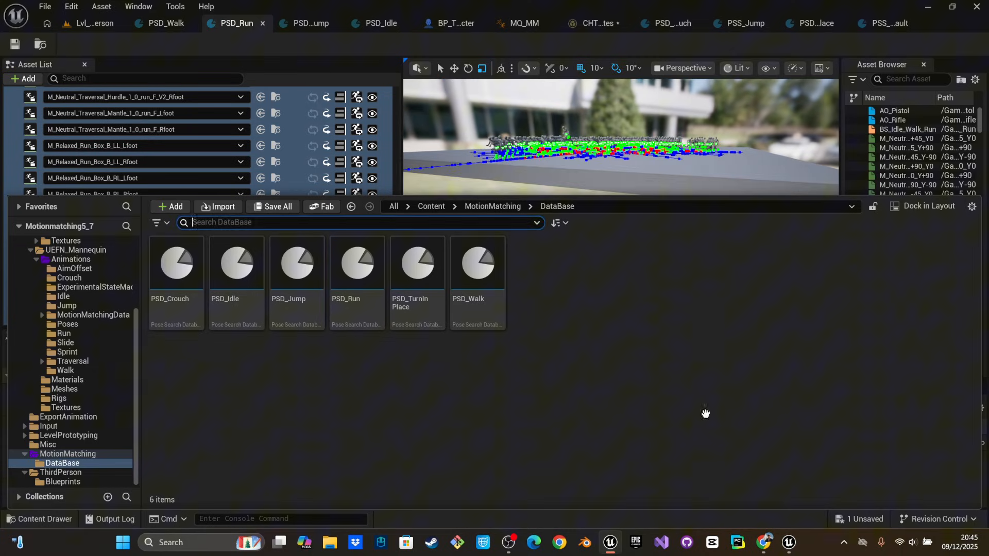
click(552, 116)
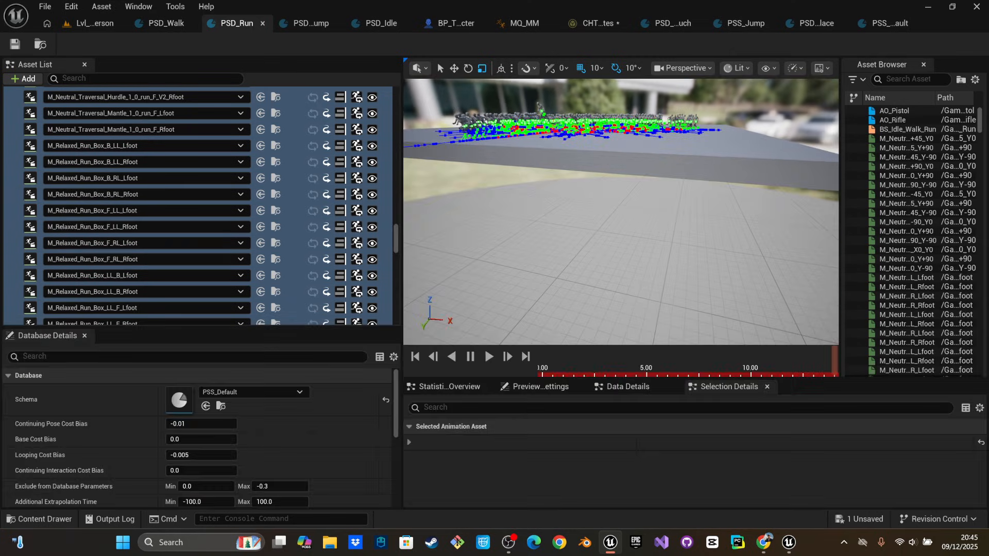
Search the ExportAnimation folder in Content for "sprint" animations
click(303, 168)
key(ctrl+space)
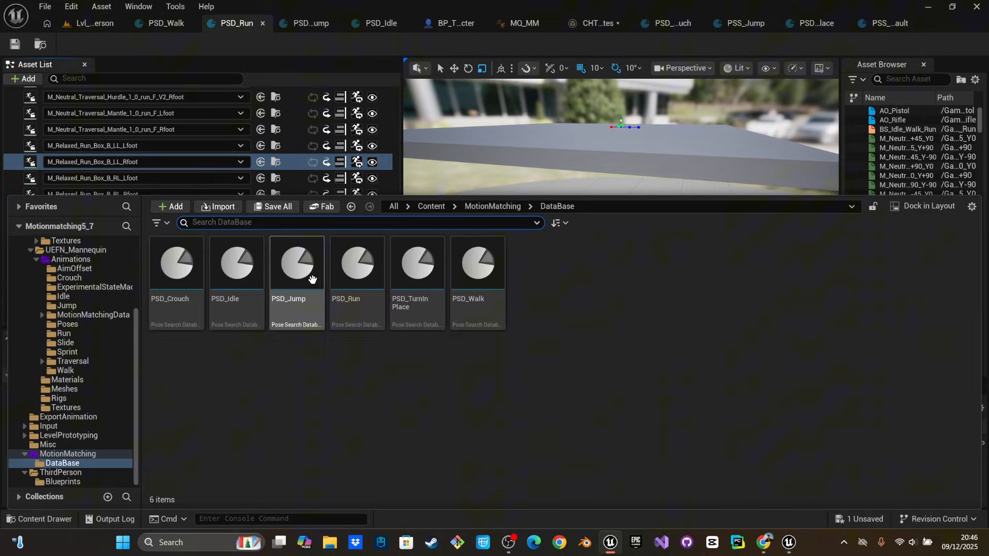
click(431, 207)
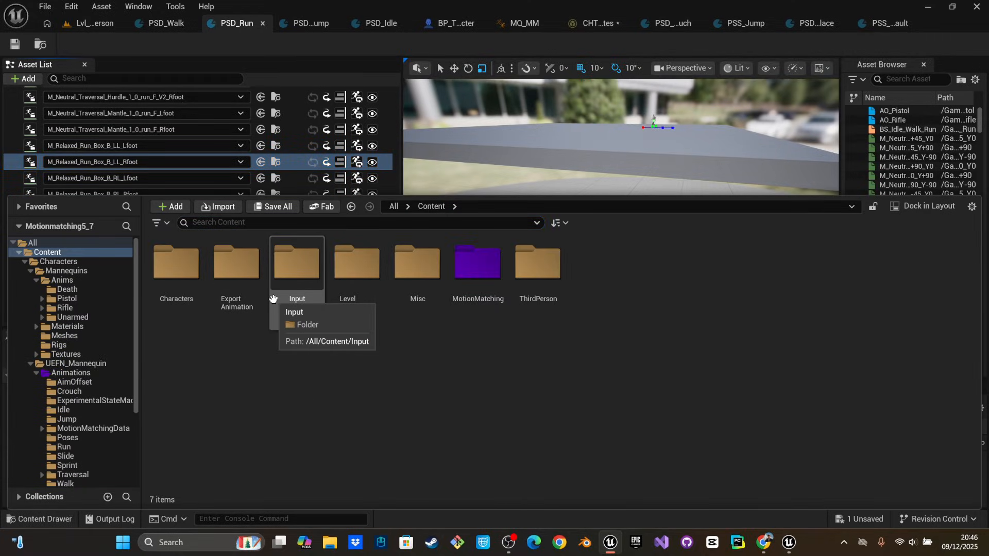
double_click(237, 266)
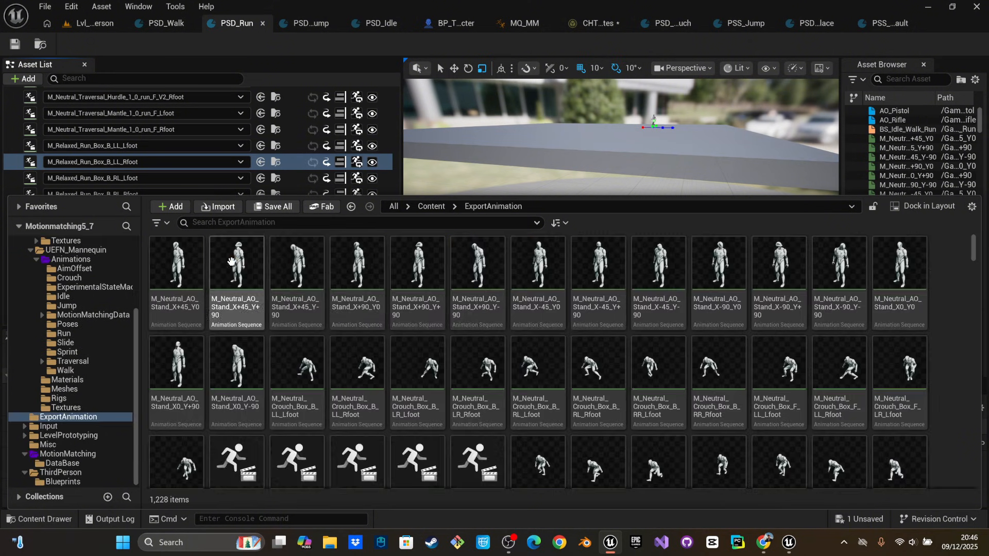
click(435, 222)
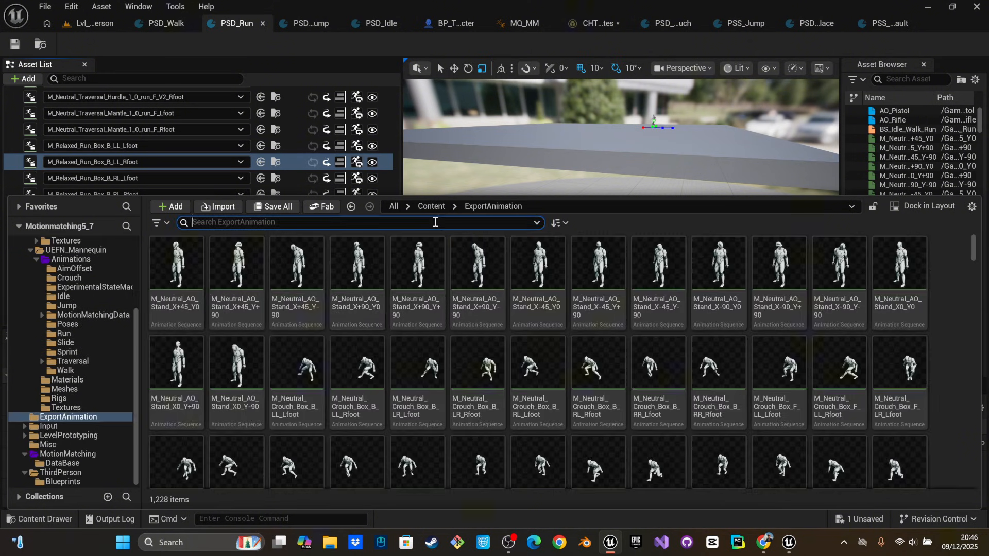
text(sprint)
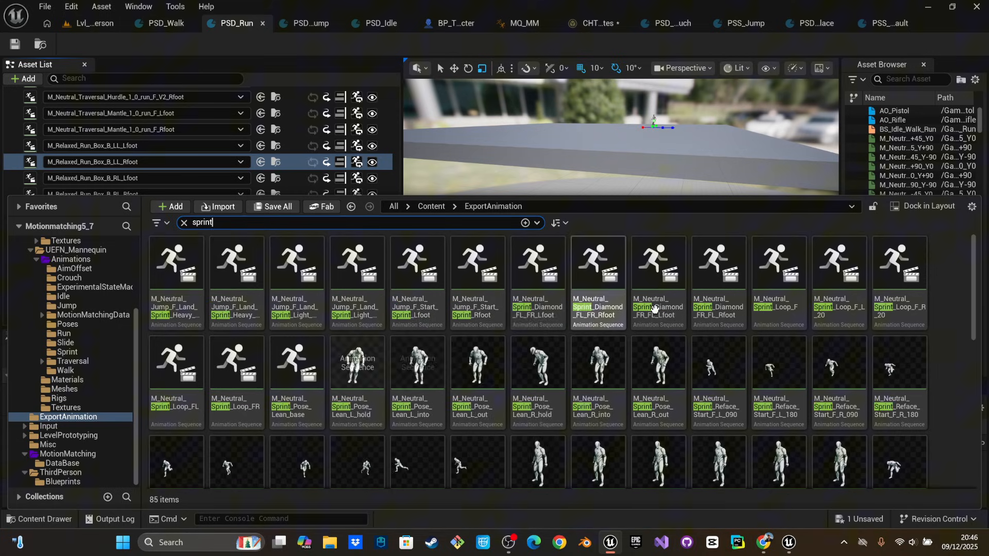
Add all sprint animations from the filtered ExportAnimation folder to the PSD_Run asset list
drag(973, 299, 978, 378)
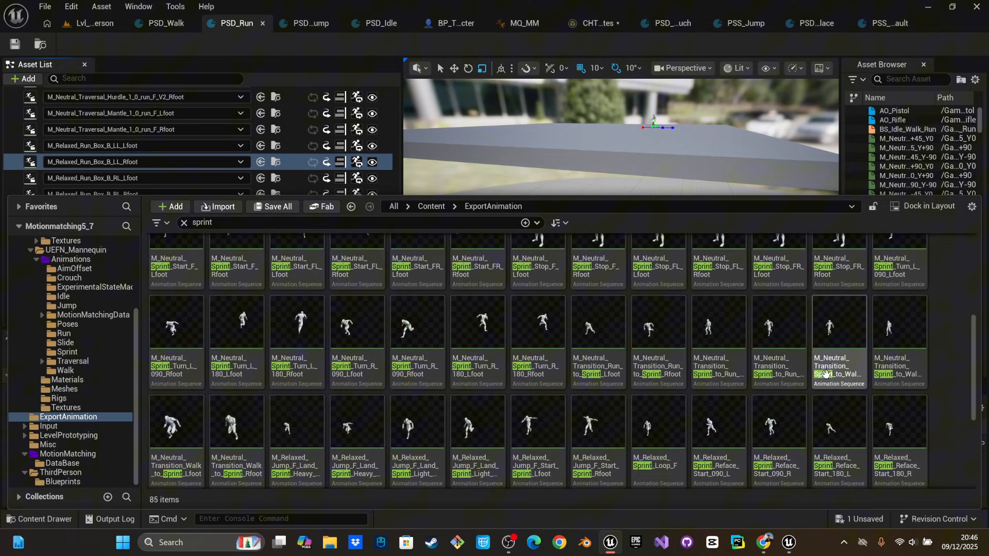
click(479, 329)
key(ctrl+a)
drag(428, 330, 299, 159)
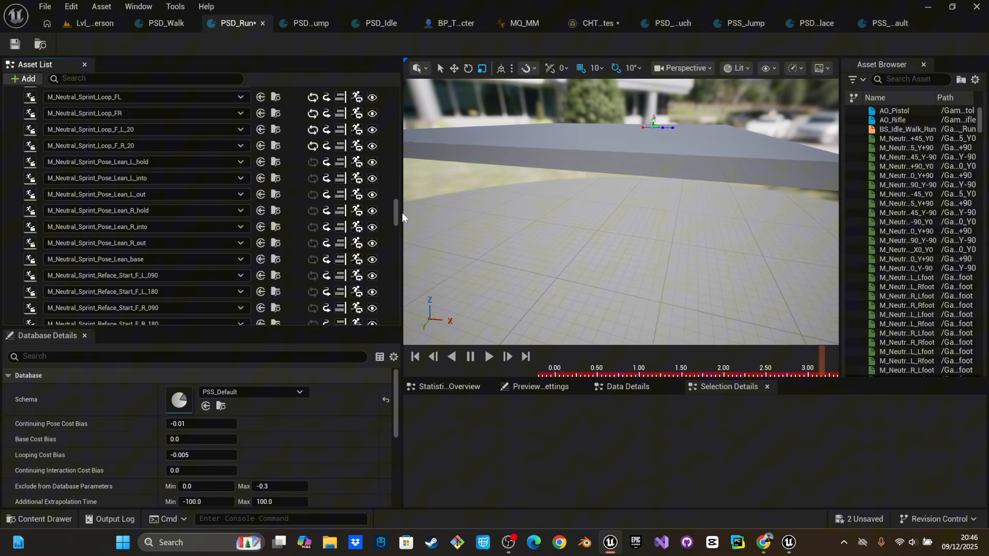
Remove the six M_Neutral_Jump_F_Land_Sprint and M_Neutral_Jump_F_Start_Sprint animations from the PSD_Run asset list
click(13, 145)
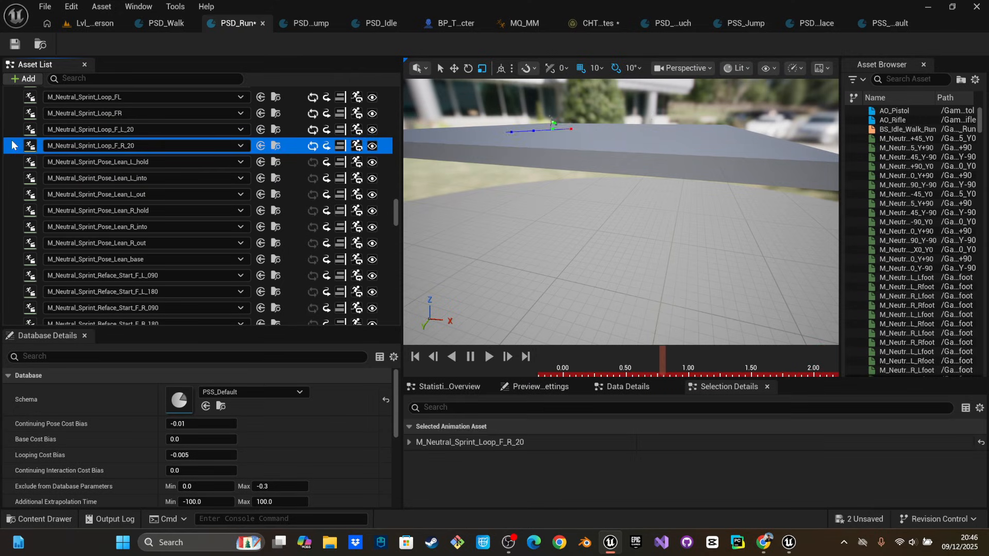
key(ctrl+a)
click(181, 150)
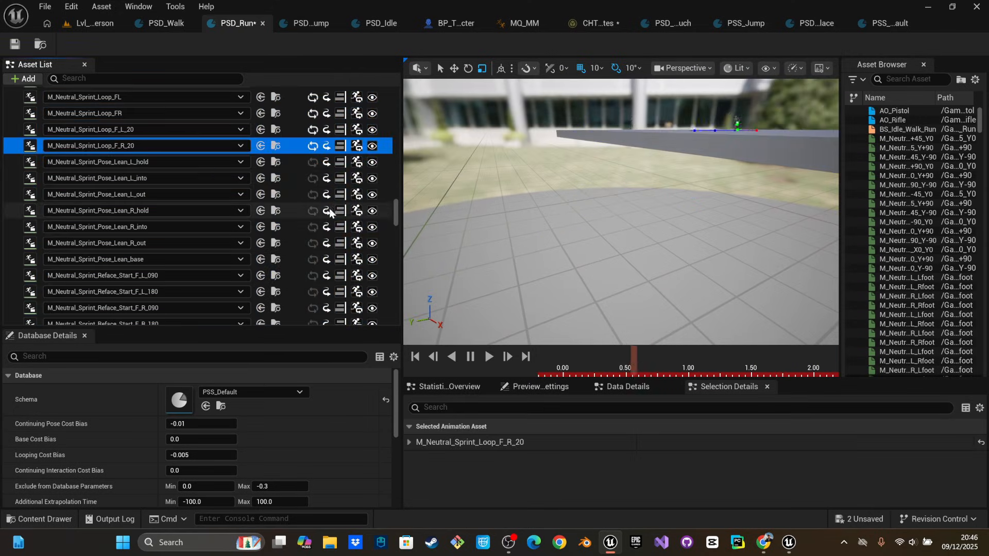
click(388, 211)
drag(396, 214, 396, 103)
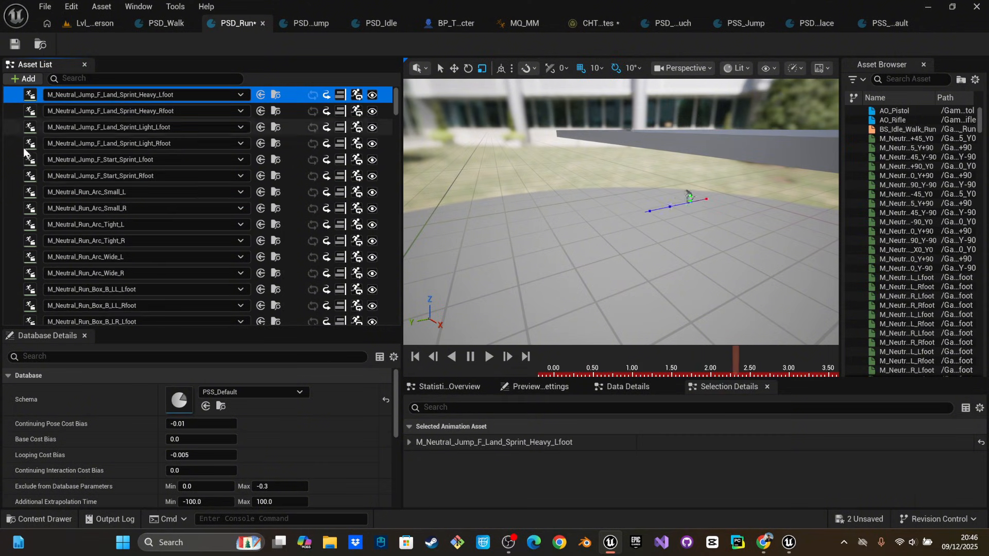
click(21, 189)
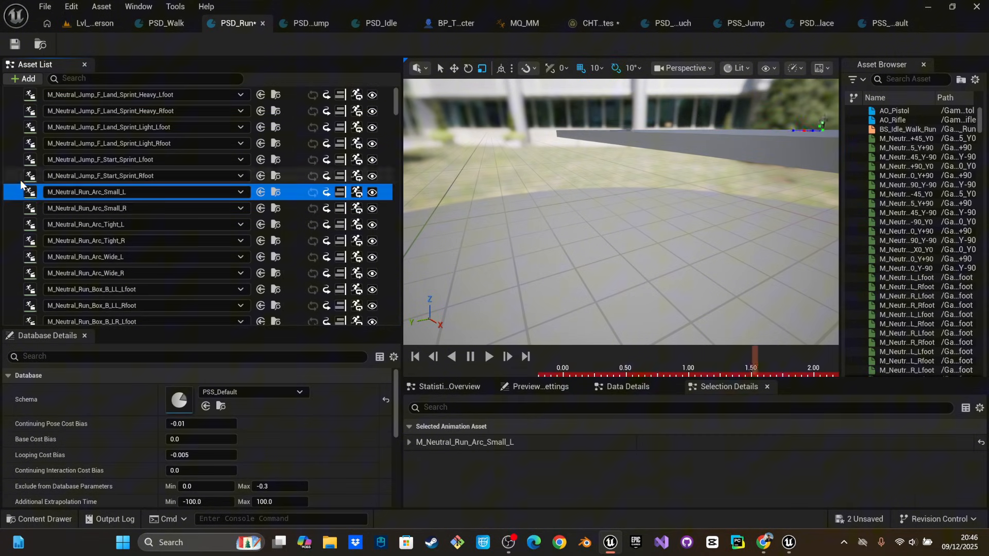
click(20, 178)
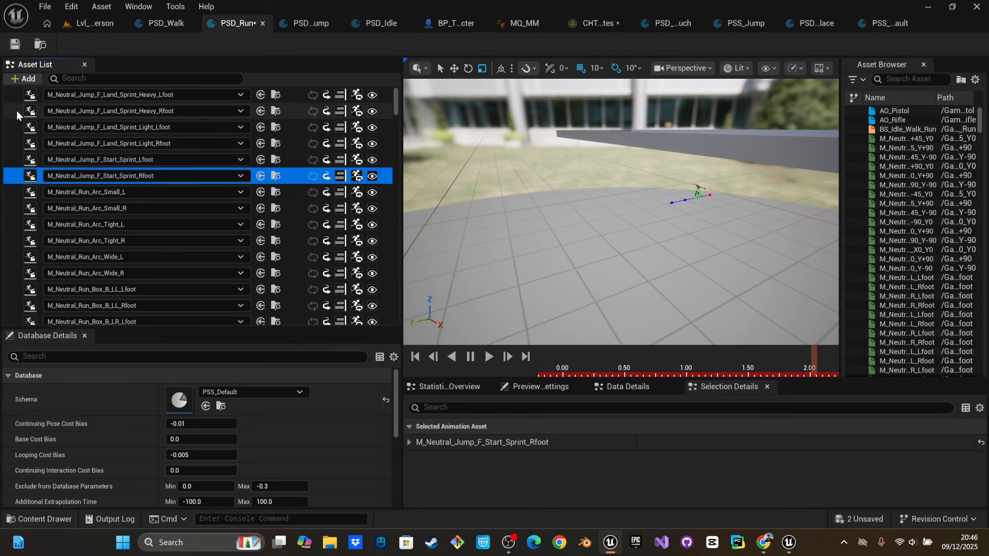
ctrl+click(15, 95)
ctrl+click(9, 109)
shift+click(13, 161)
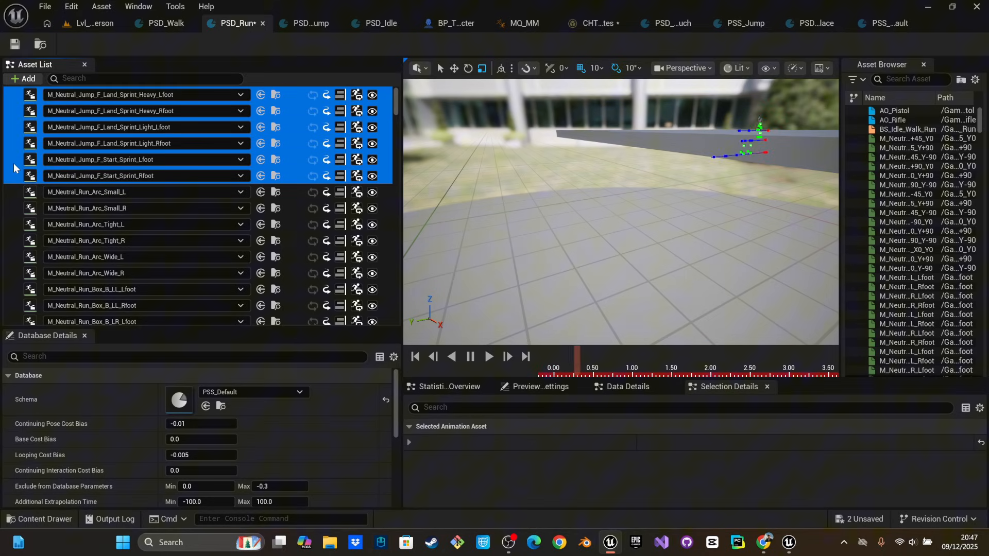
key(Delete)
Look over the remaining animations in the PSD_Run asset list and save the database
right_drag(603, 206, 656, 228)
click(193, 190)
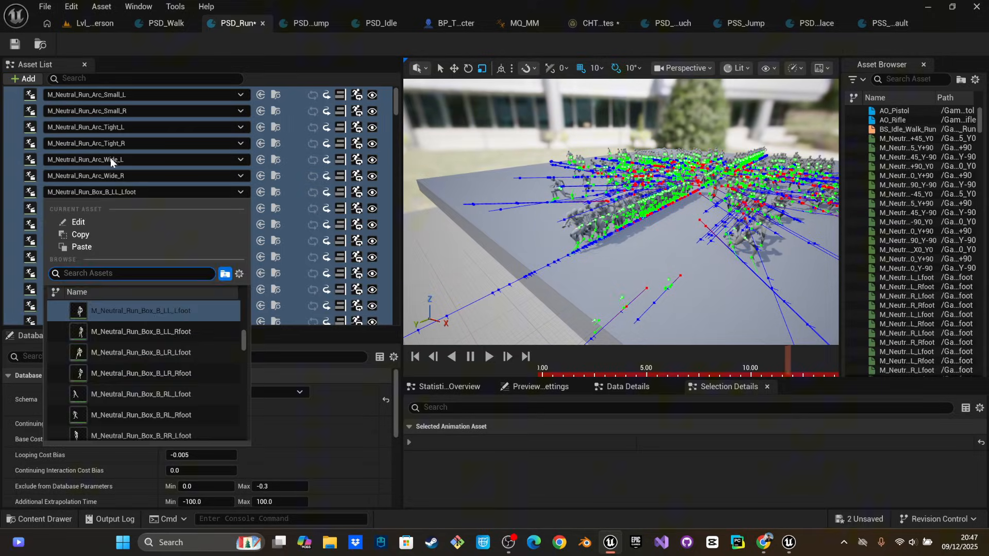
click(110, 158)
click(85, 142)
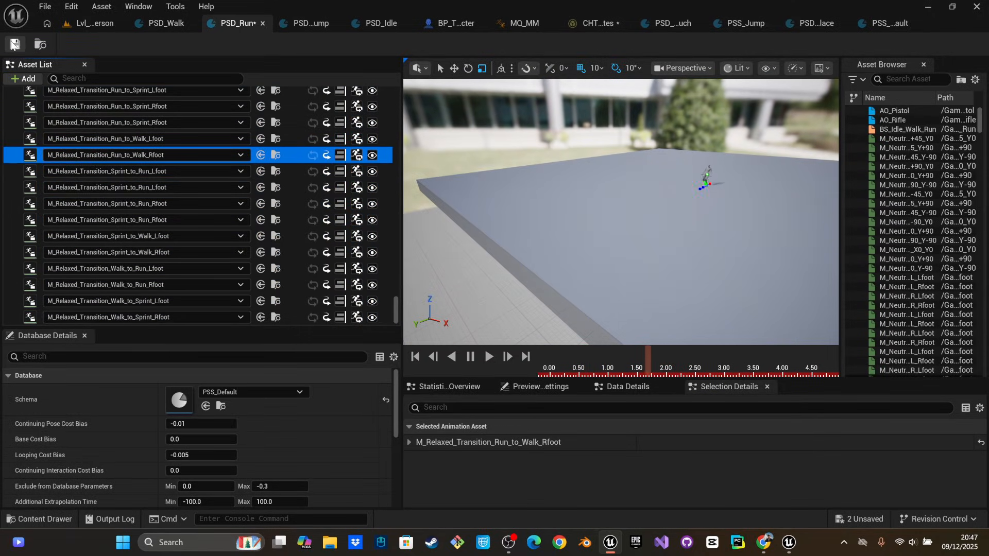
key(ctrl+s)
Play-test the character in the third-person level, running forward and turning to check the sprint animations
click(89, 24)
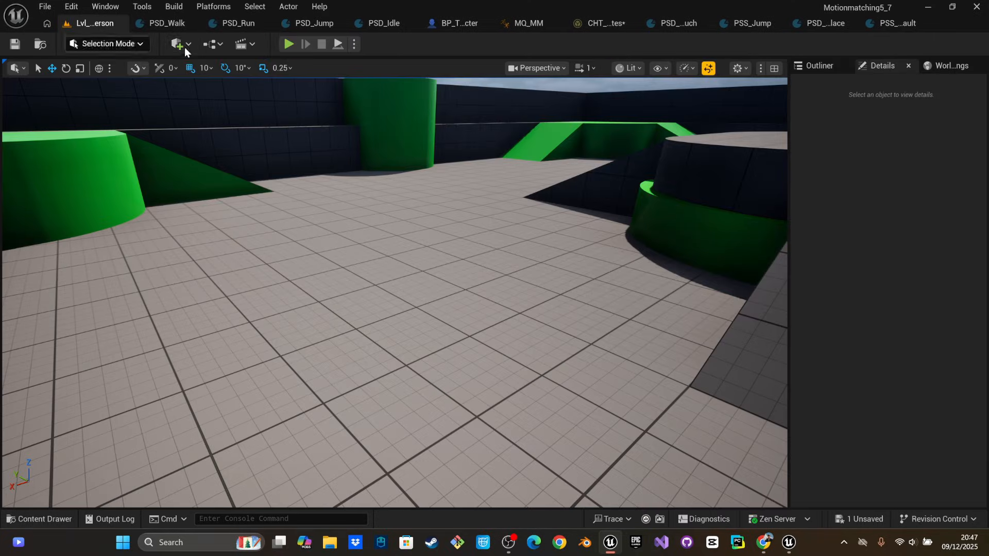
click(289, 41)
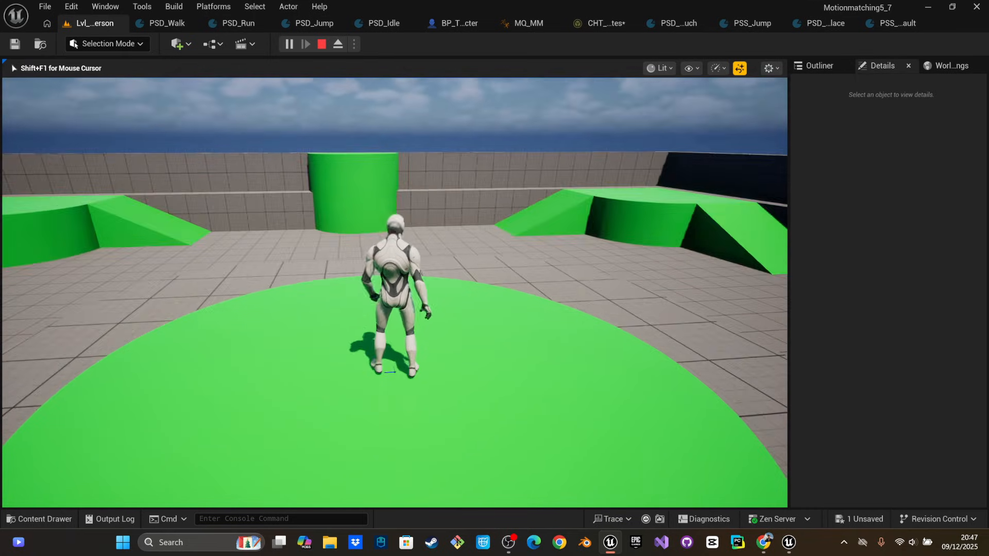
key(w)
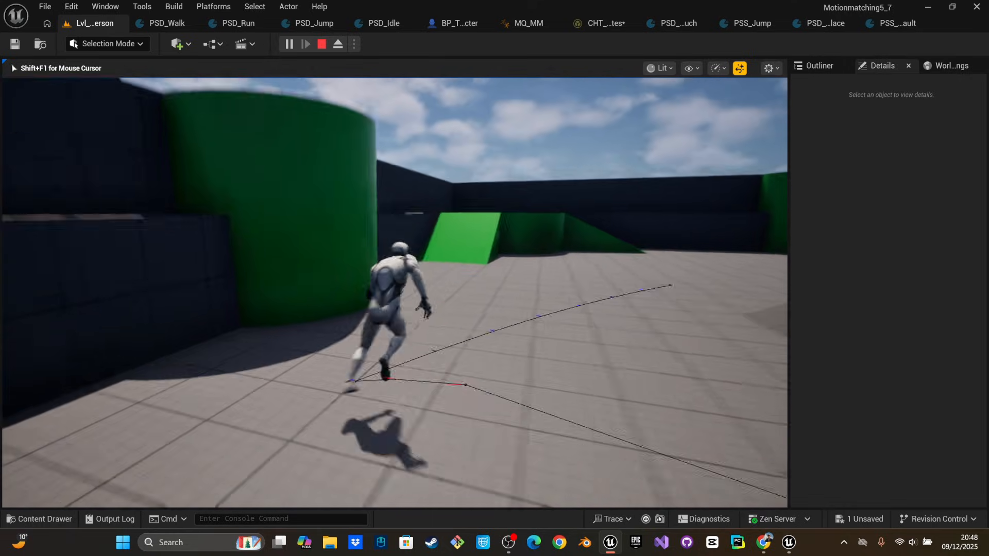
key(w)
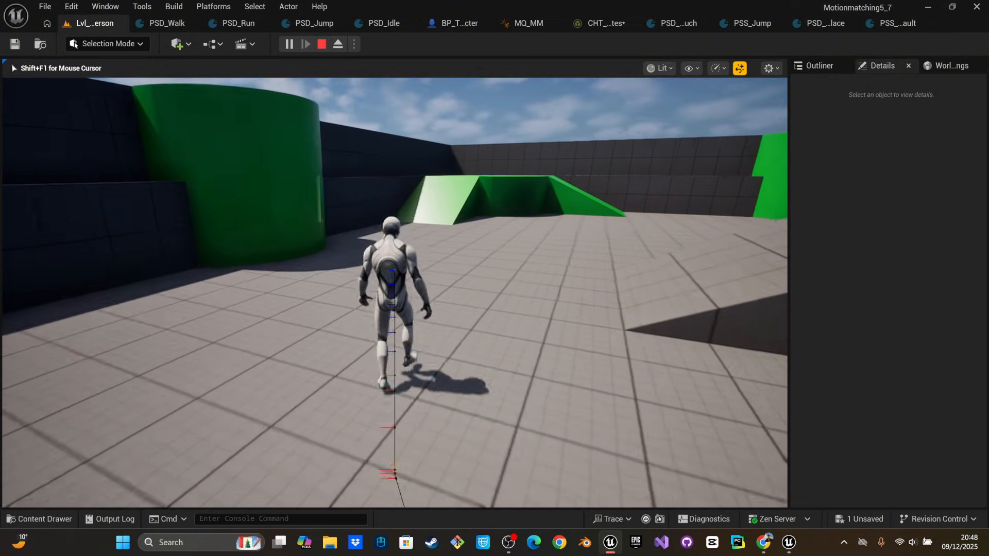
key(w)
key(w)
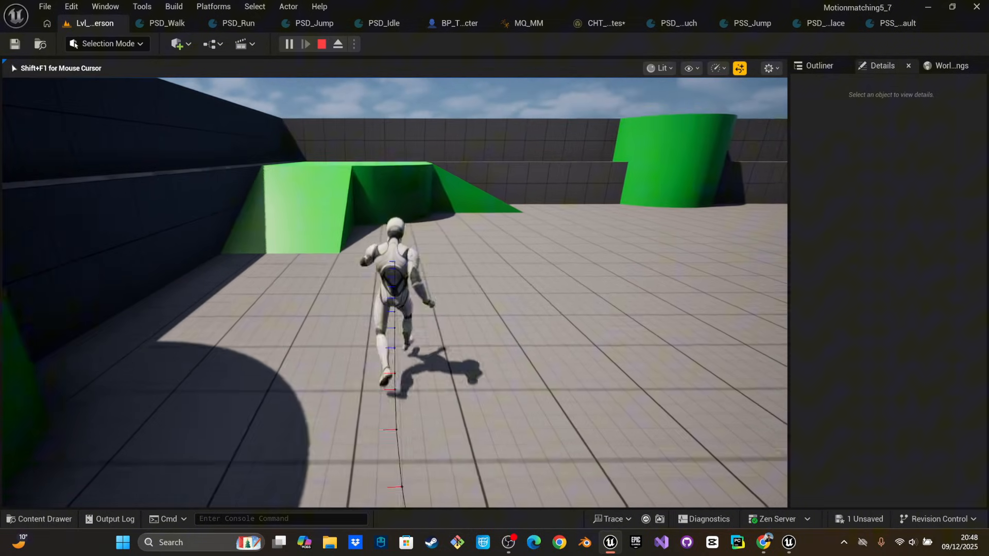
key(w)
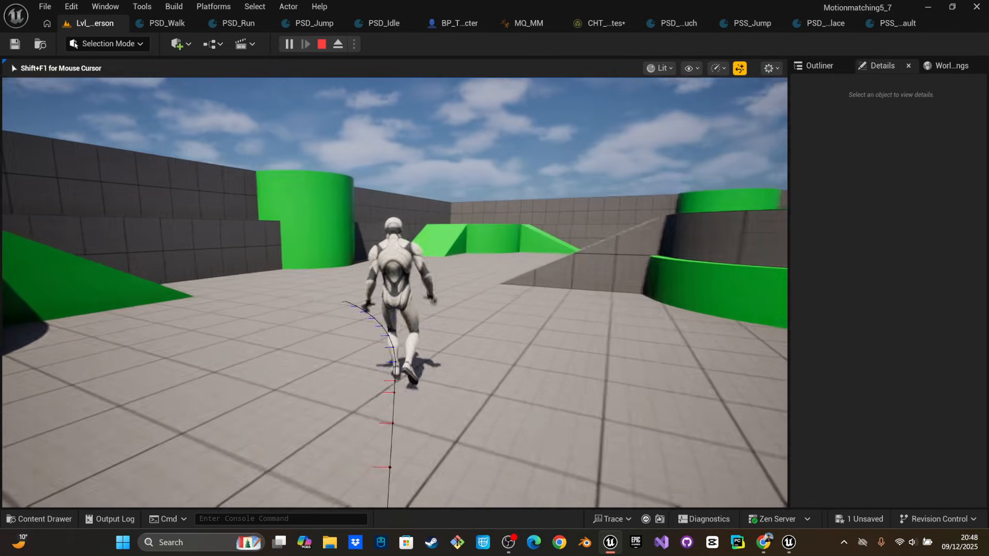